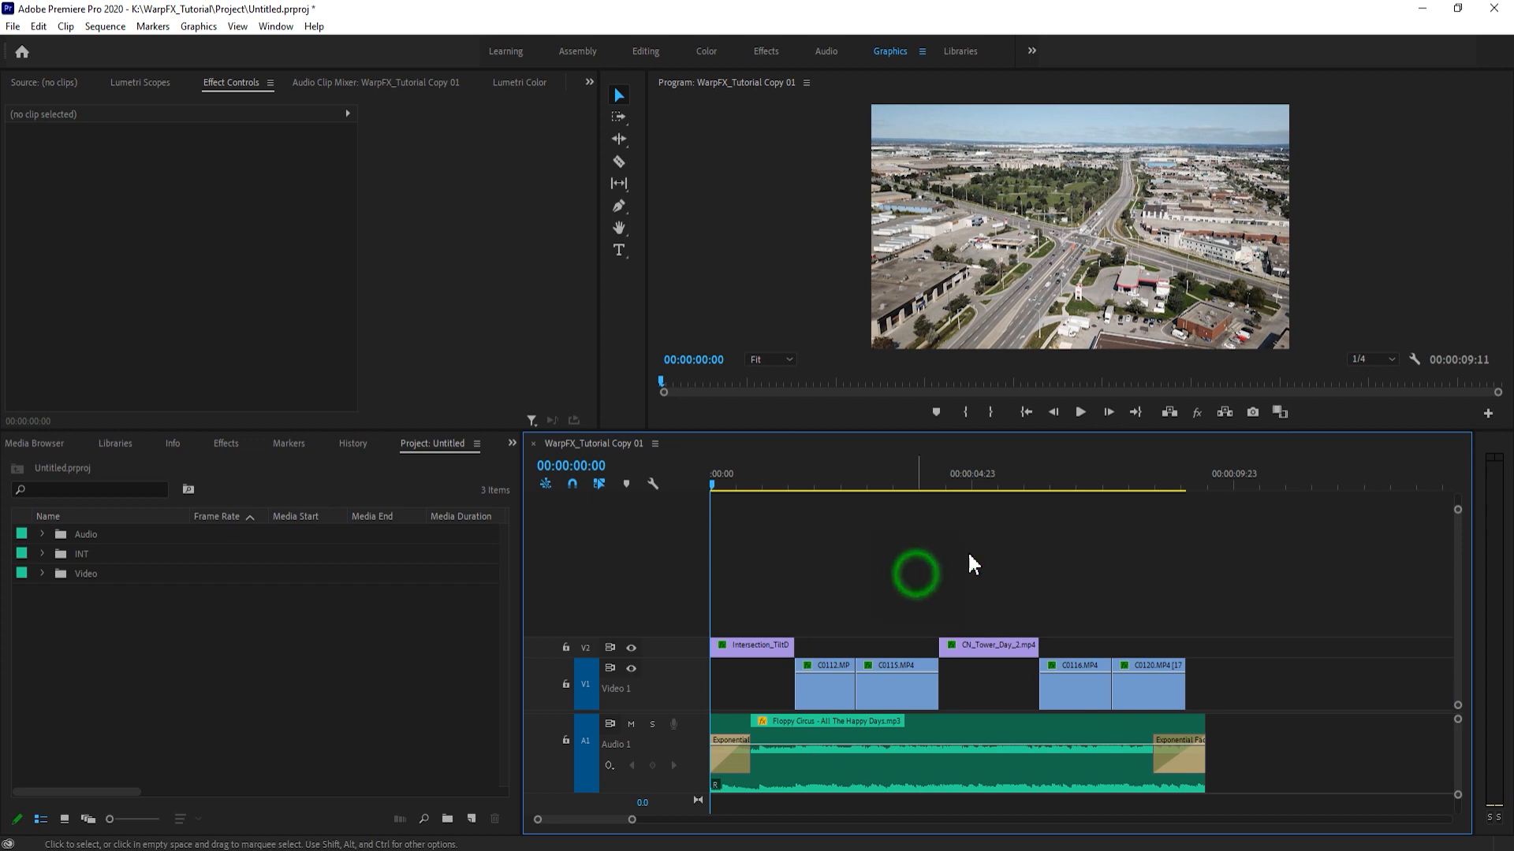
left_click(1190, 500)
mouse_move(631, 820)
left_mouse_down()
mouse_move(618, 823)
mouse_move(631, 829)
left_mouse_up()
left_click(828, 547)
left_click(873, 674)
left_click(935, 578)
left_click(917, 676)
left_click(943, 591)
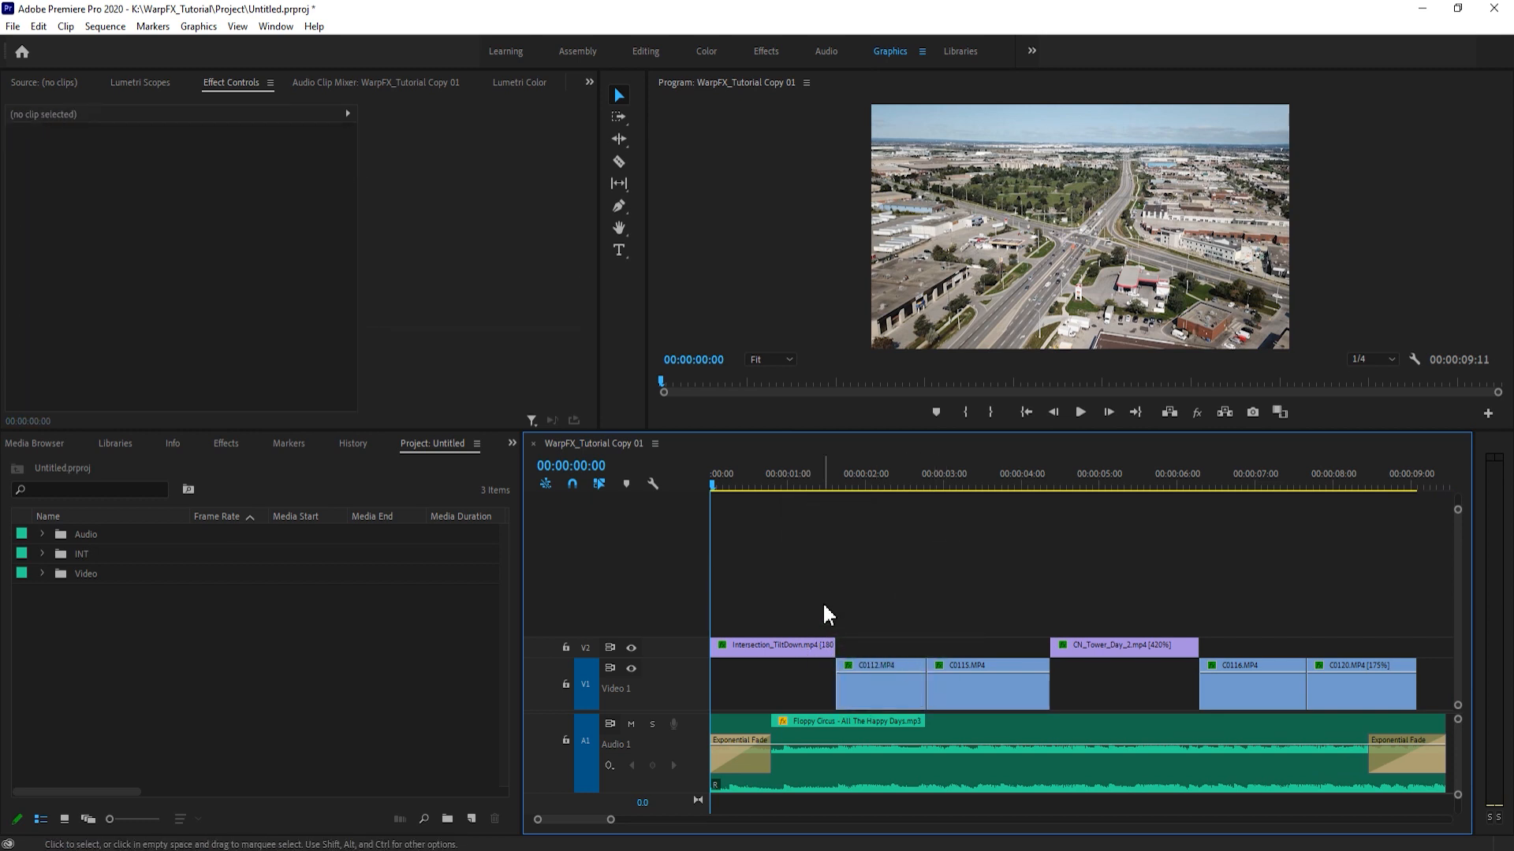
left_click(814, 582)
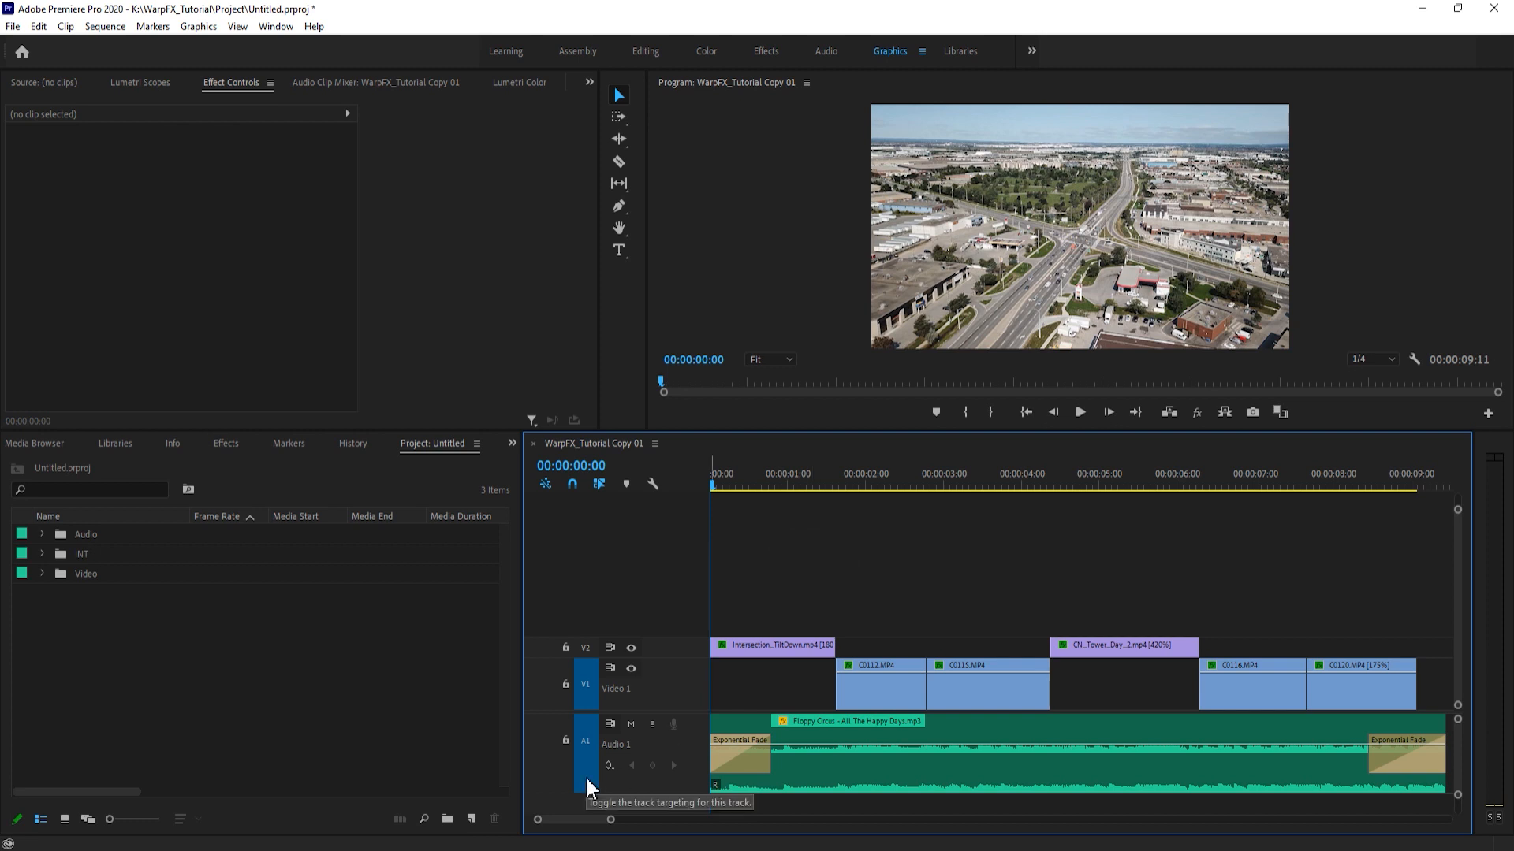
left_click(776, 611)
left_click_drag(612, 820, 610, 821)
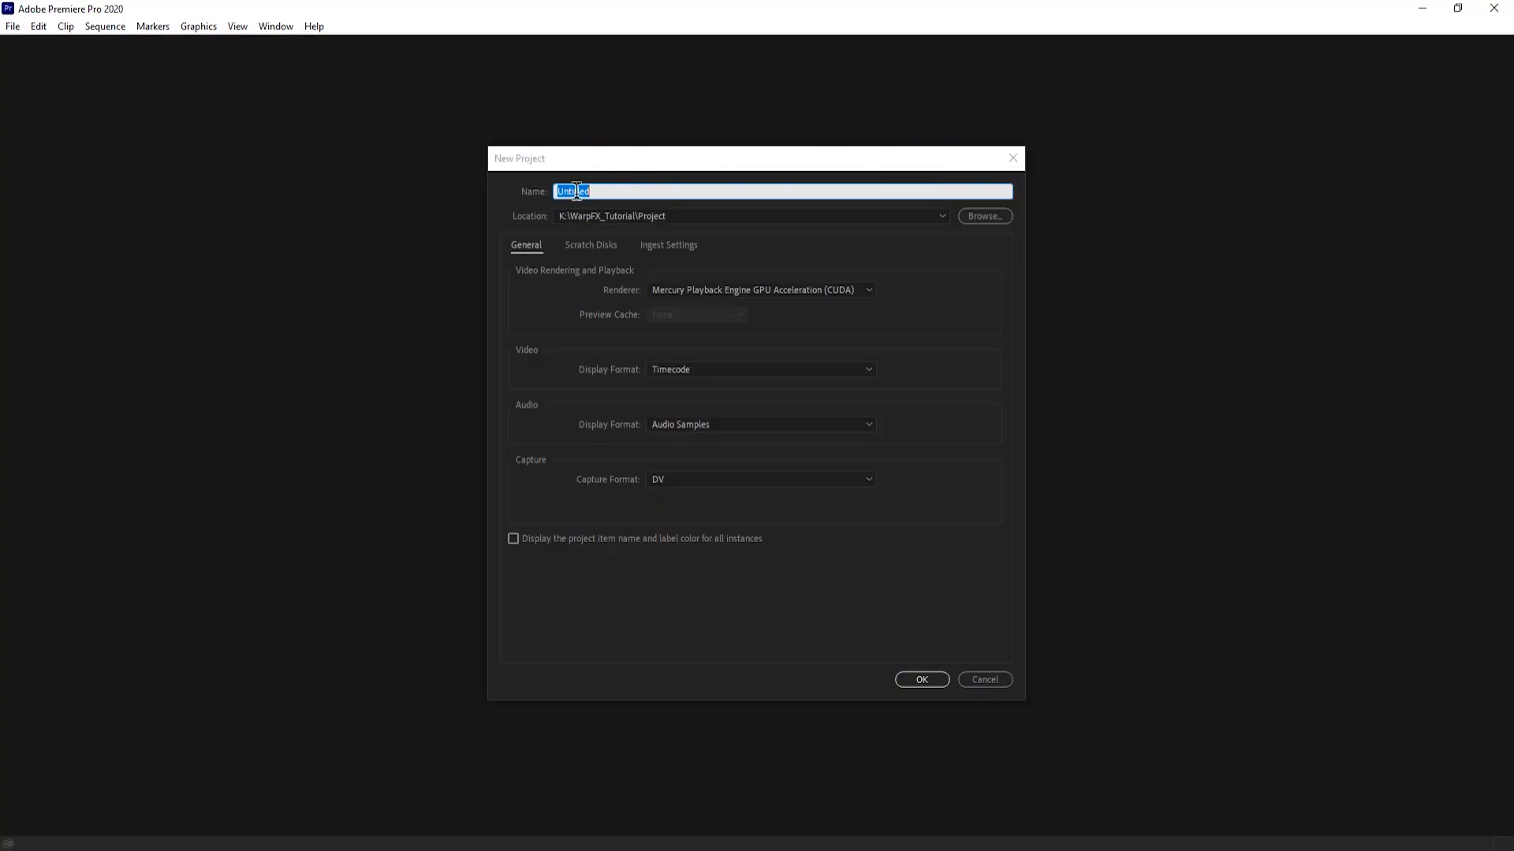
- Name the new project Tutorial and browse to the WarpFX_Tutorial folder for its location
left_click(614, 189)
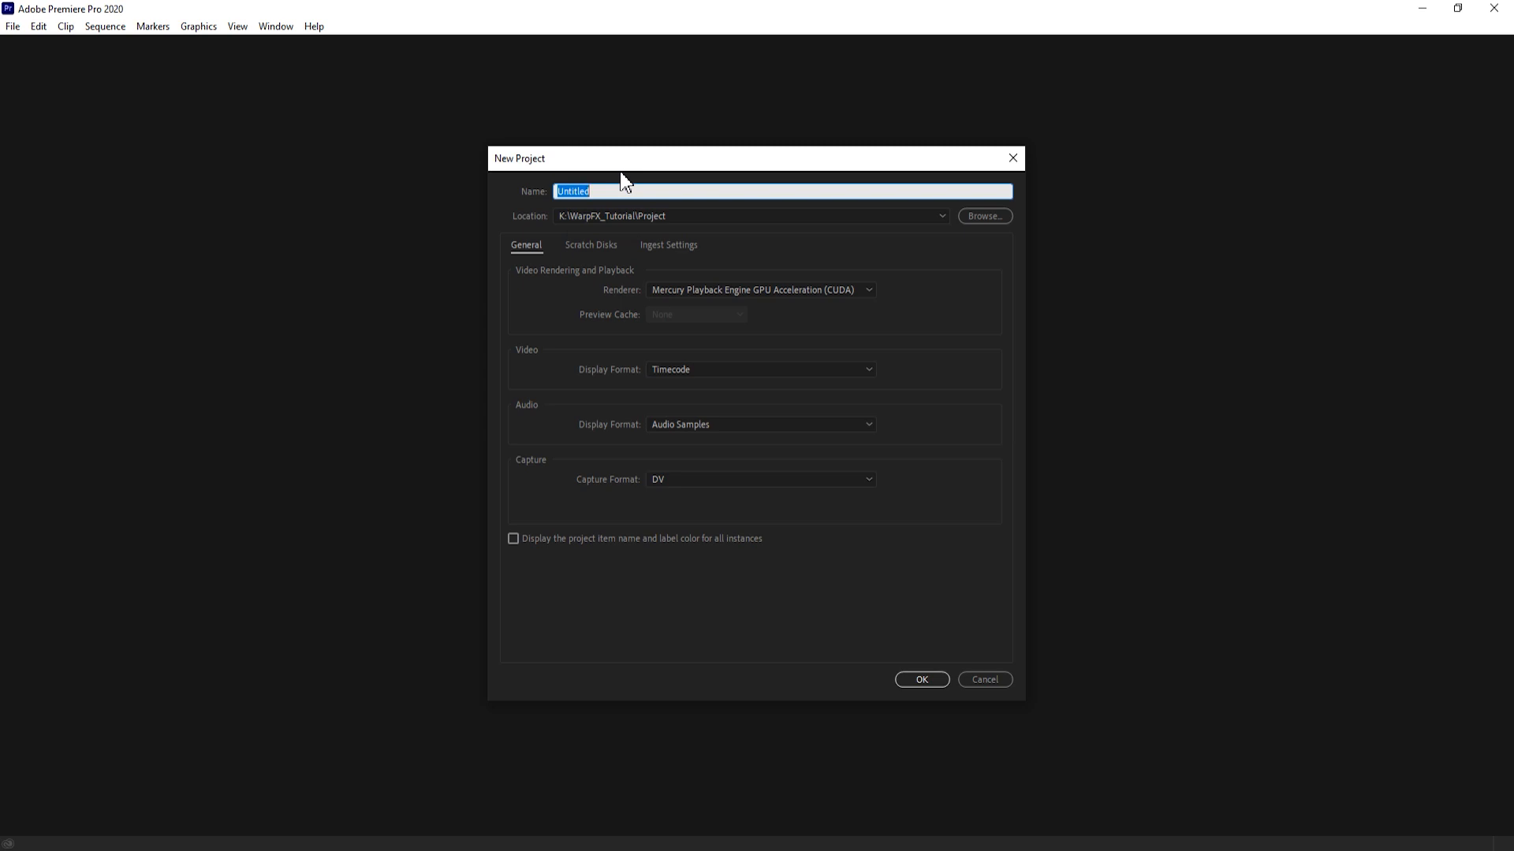
type("TUt")
left_click(996, 216)
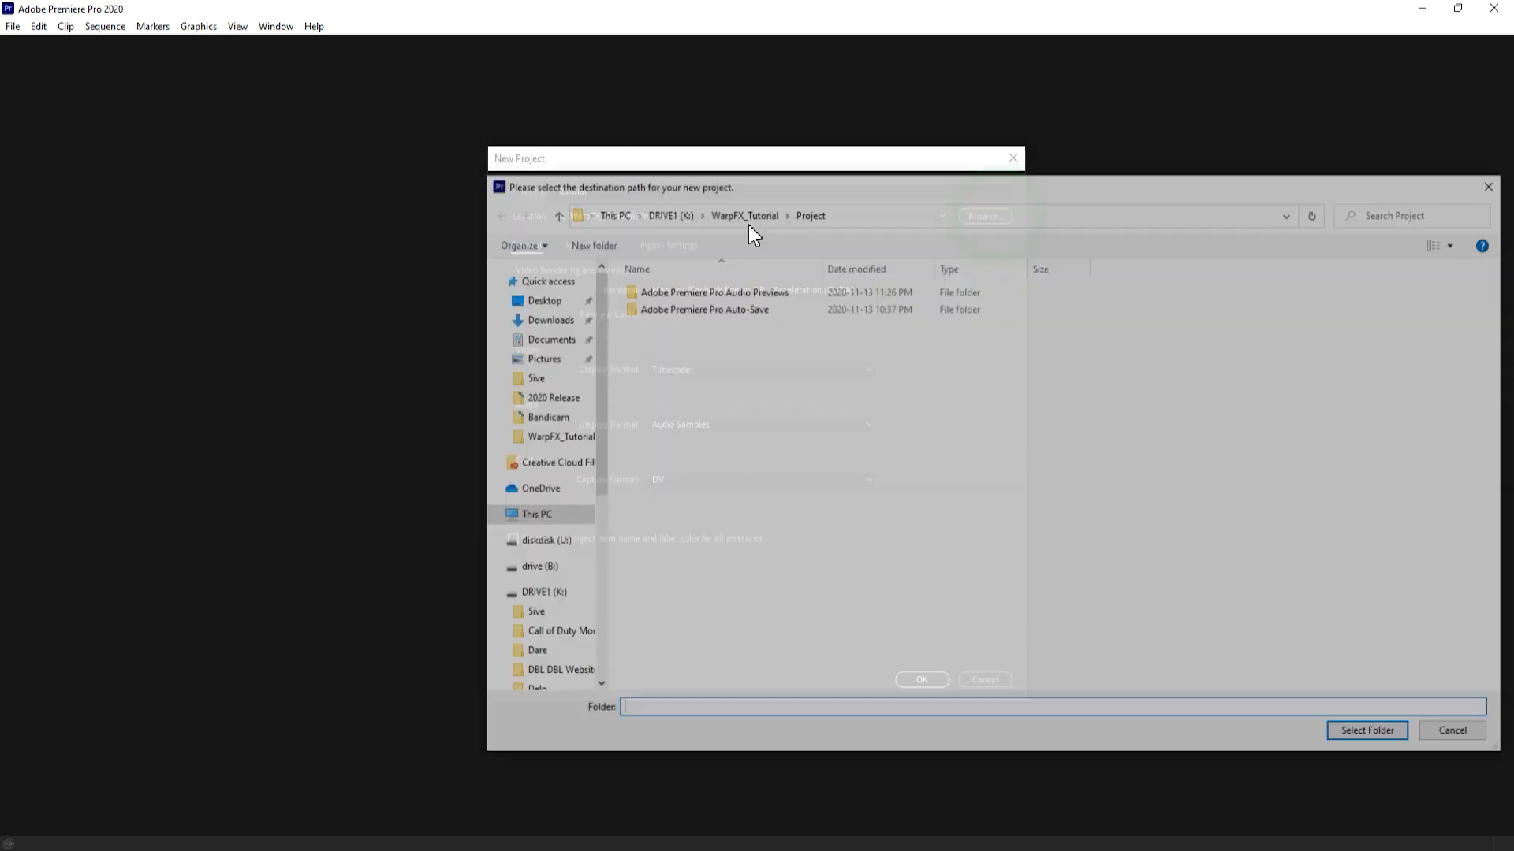
left_click_drag(811, 186, 741, 198)
left_click(693, 224)
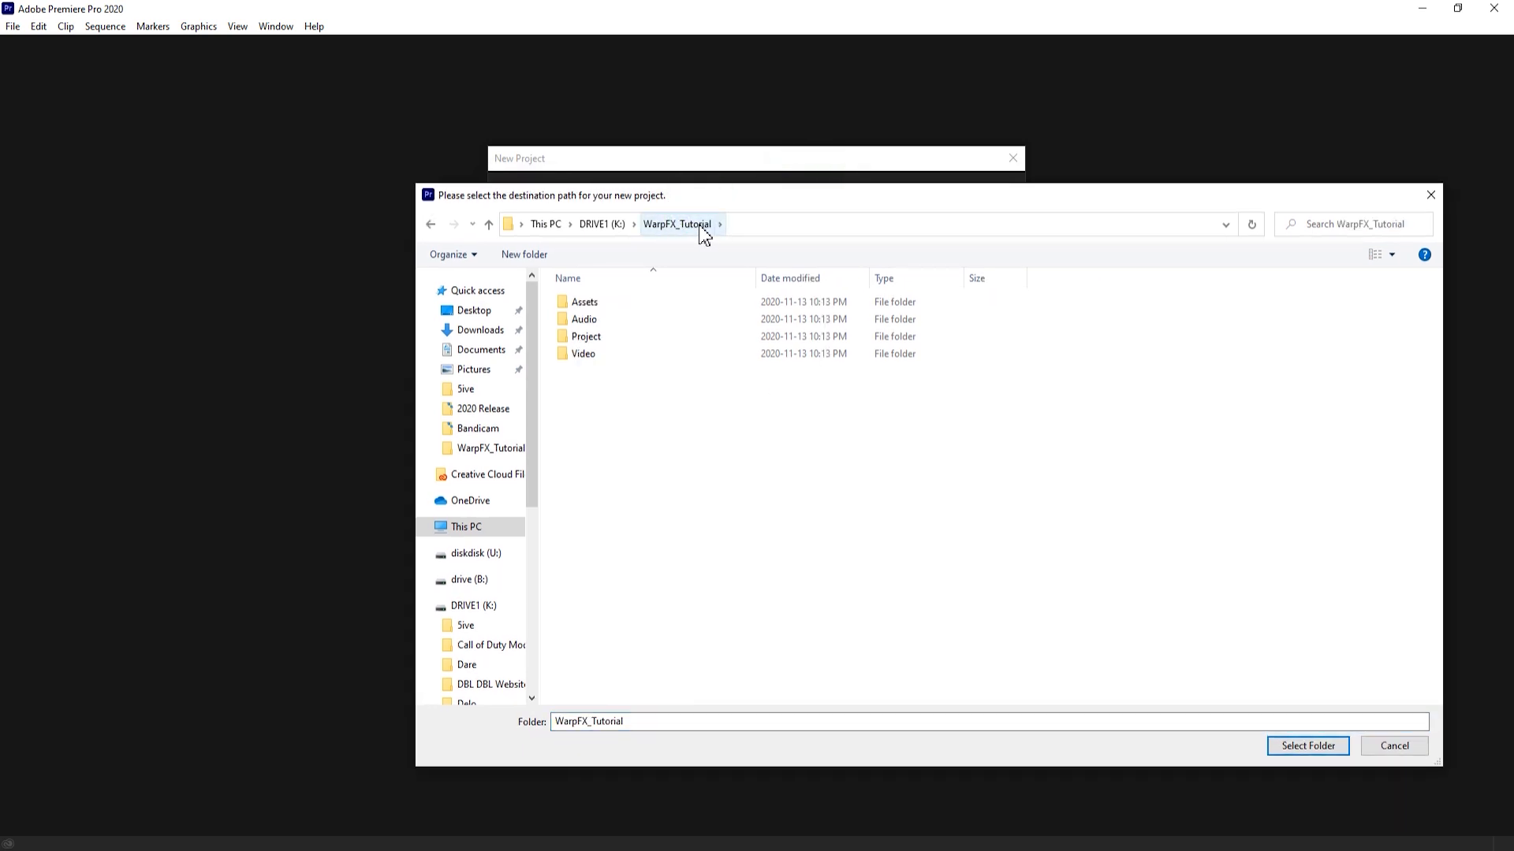
- Look through the Assets, Audio, Project and Video subfolders of WarpFX_Tutorial
left_click(603, 304)
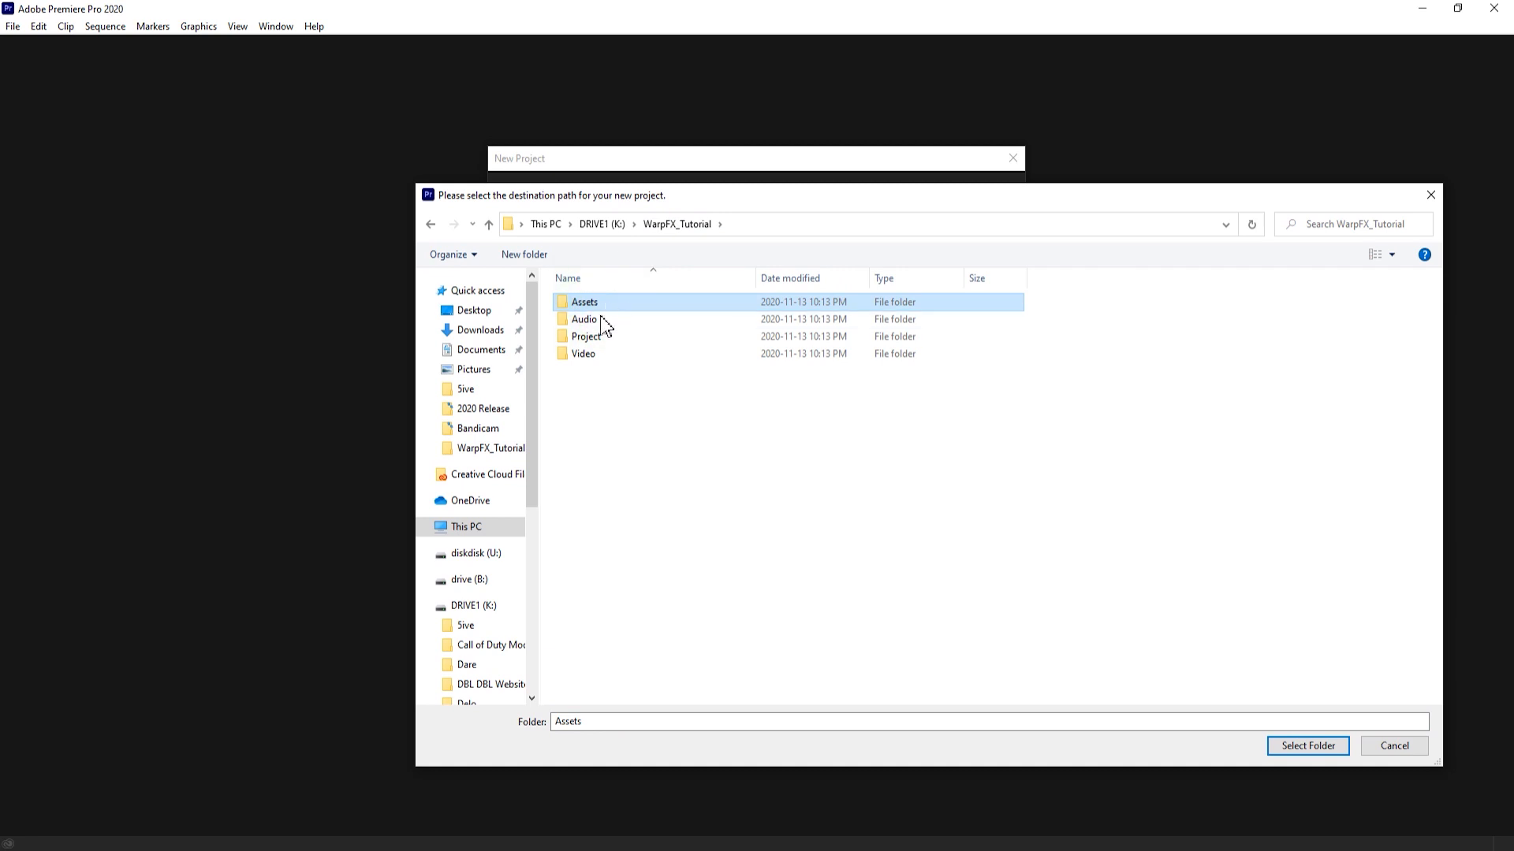
left_click(602, 320)
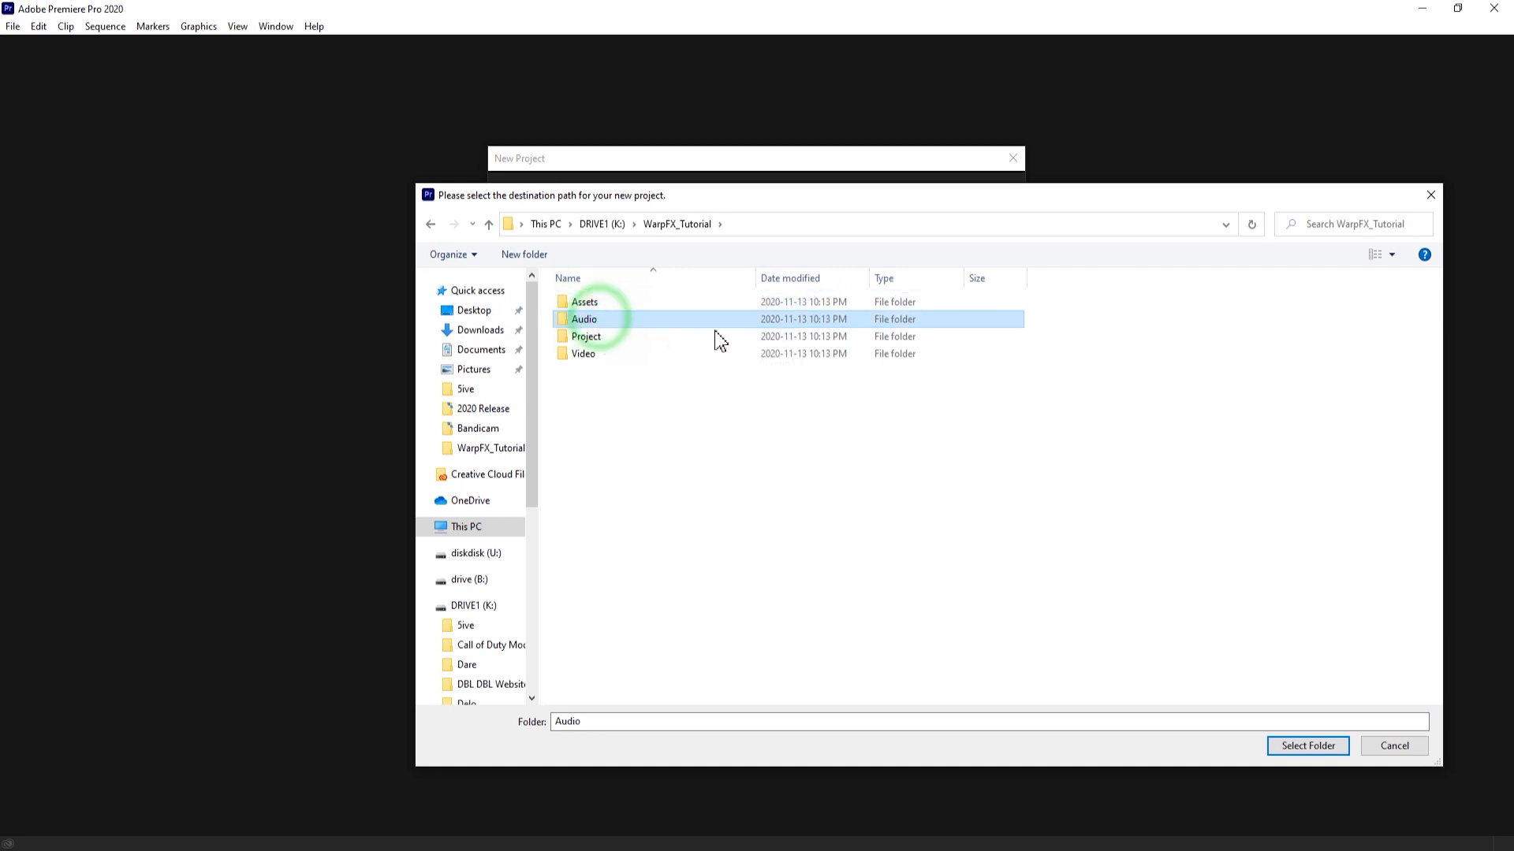
left_click(595, 338)
double_click(596, 339)
left_click(430, 224)
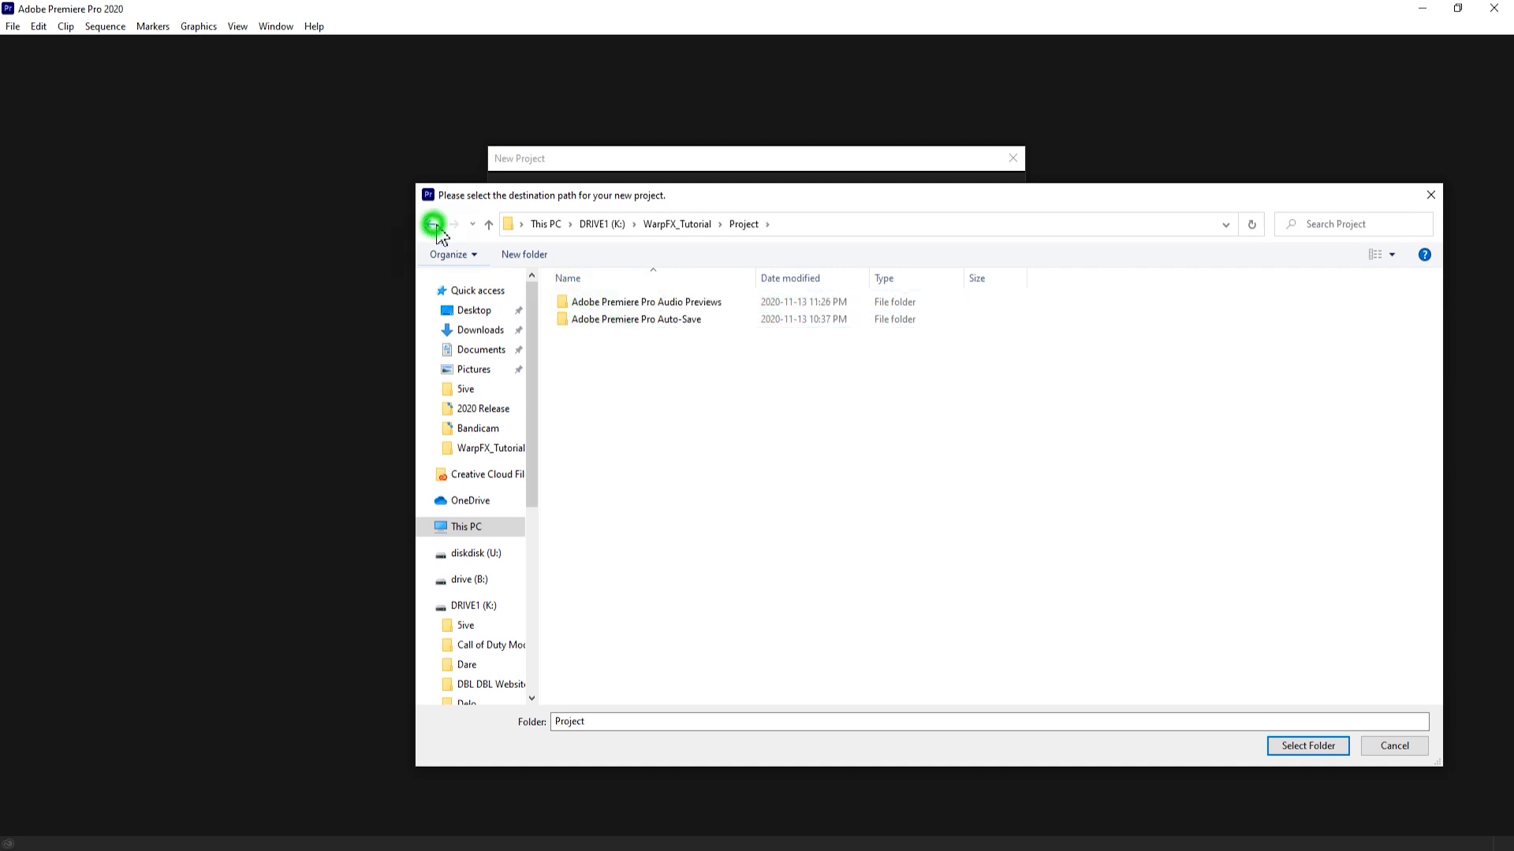
left_click(613, 353)
double_click(613, 353)
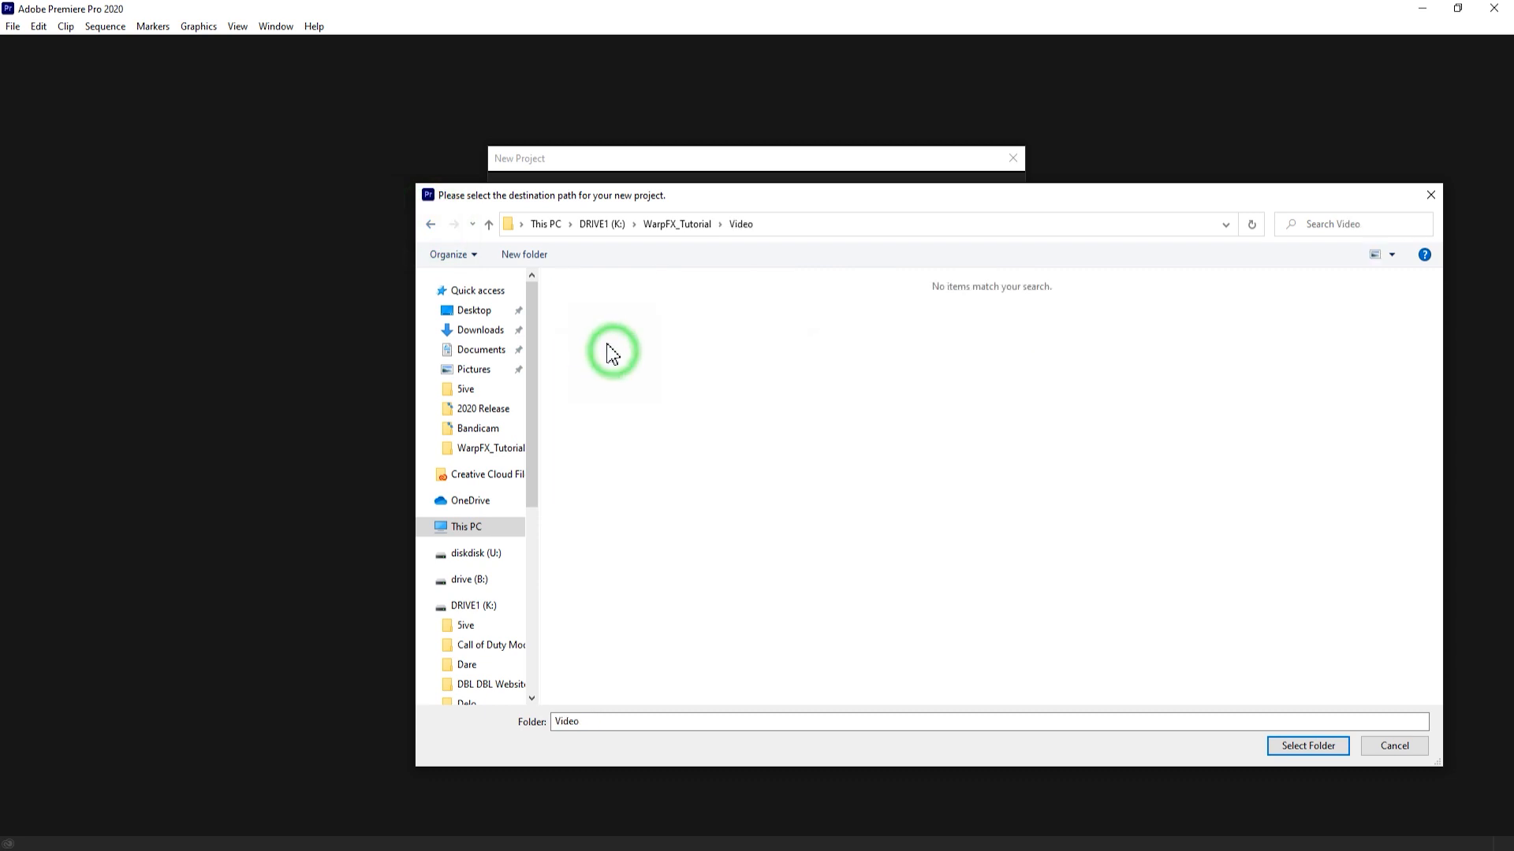
left_click(431, 224)
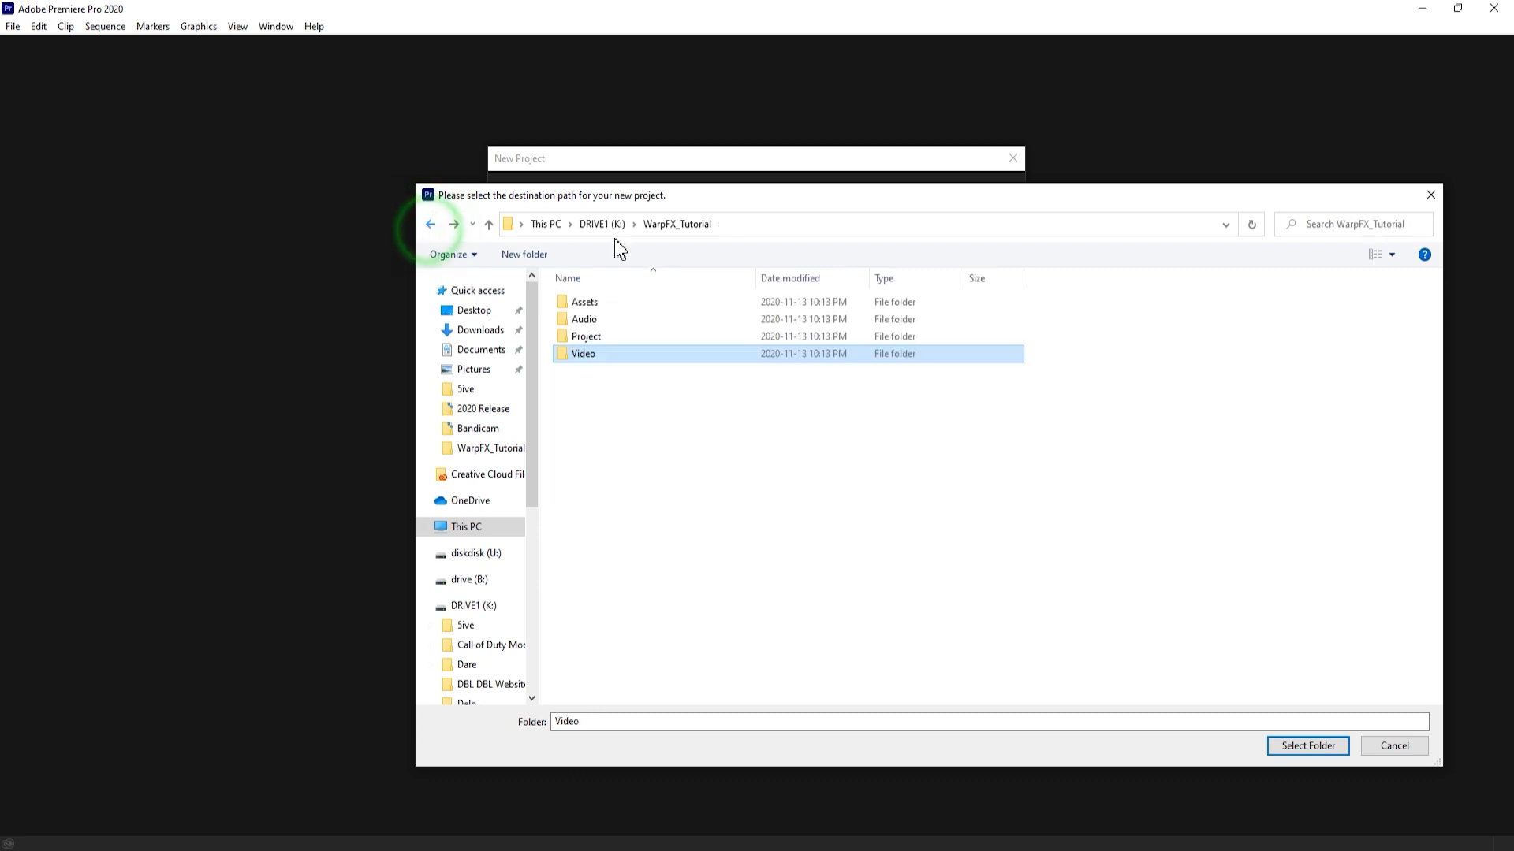
- Set the Project folder as the project's location, review the scratch disk settings, and create the project
left_click(601, 336)
left_click(1322, 747)
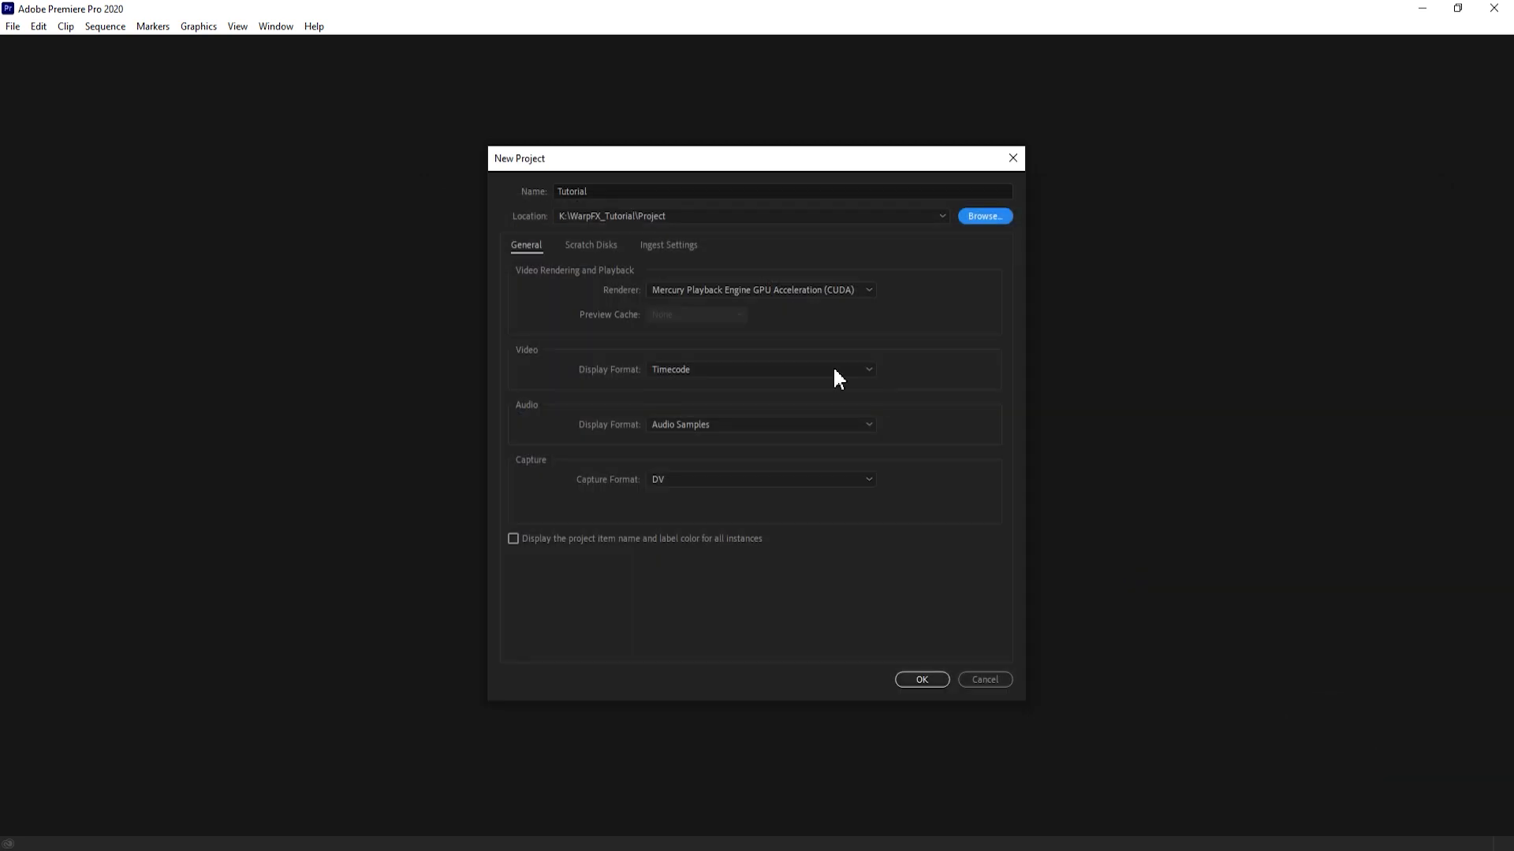
left_click(612, 245)
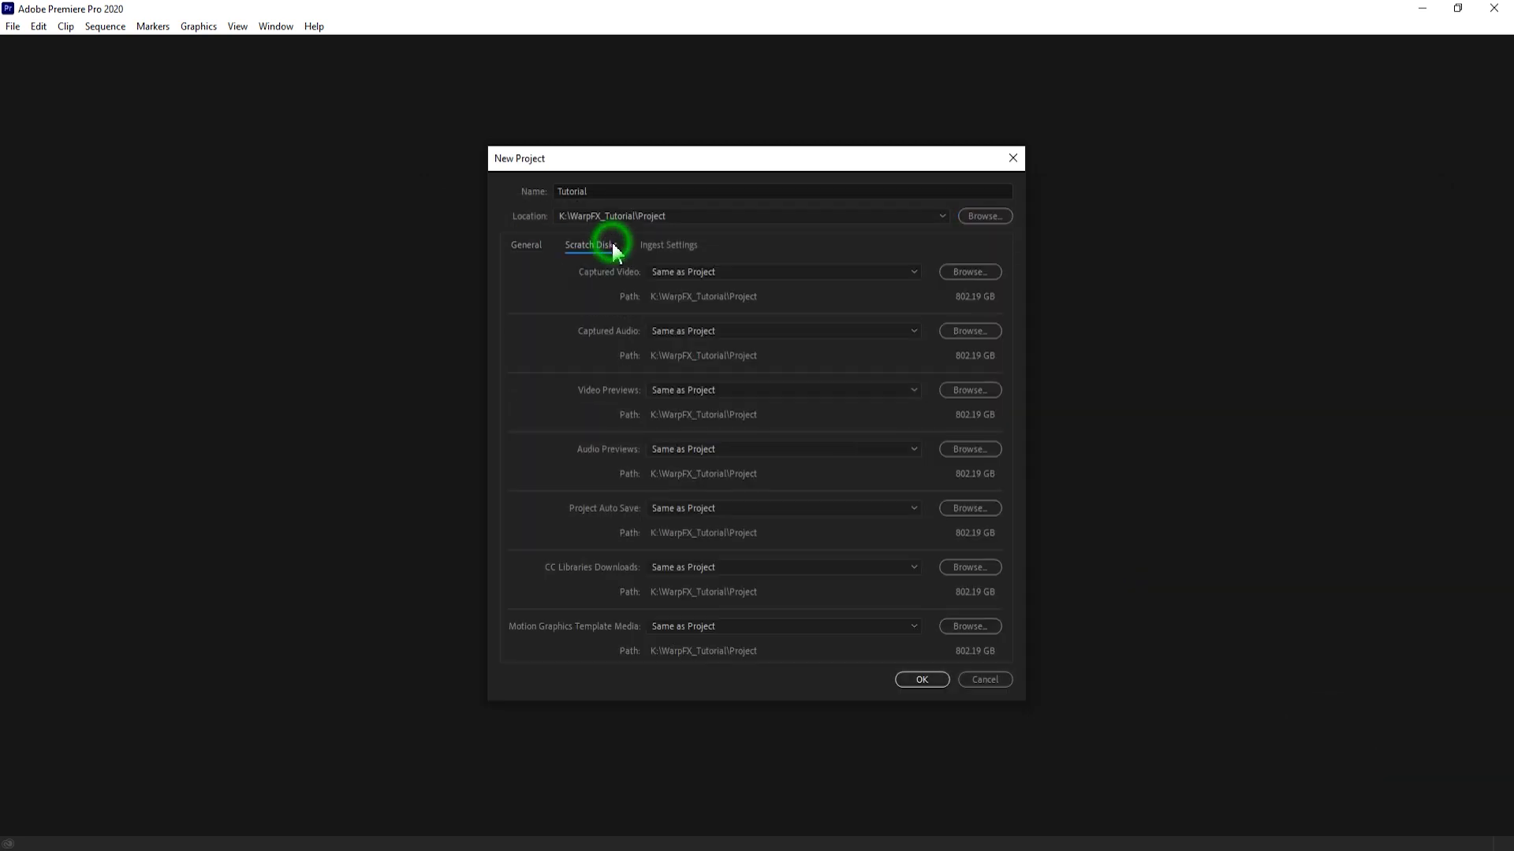
left_click(922, 680)
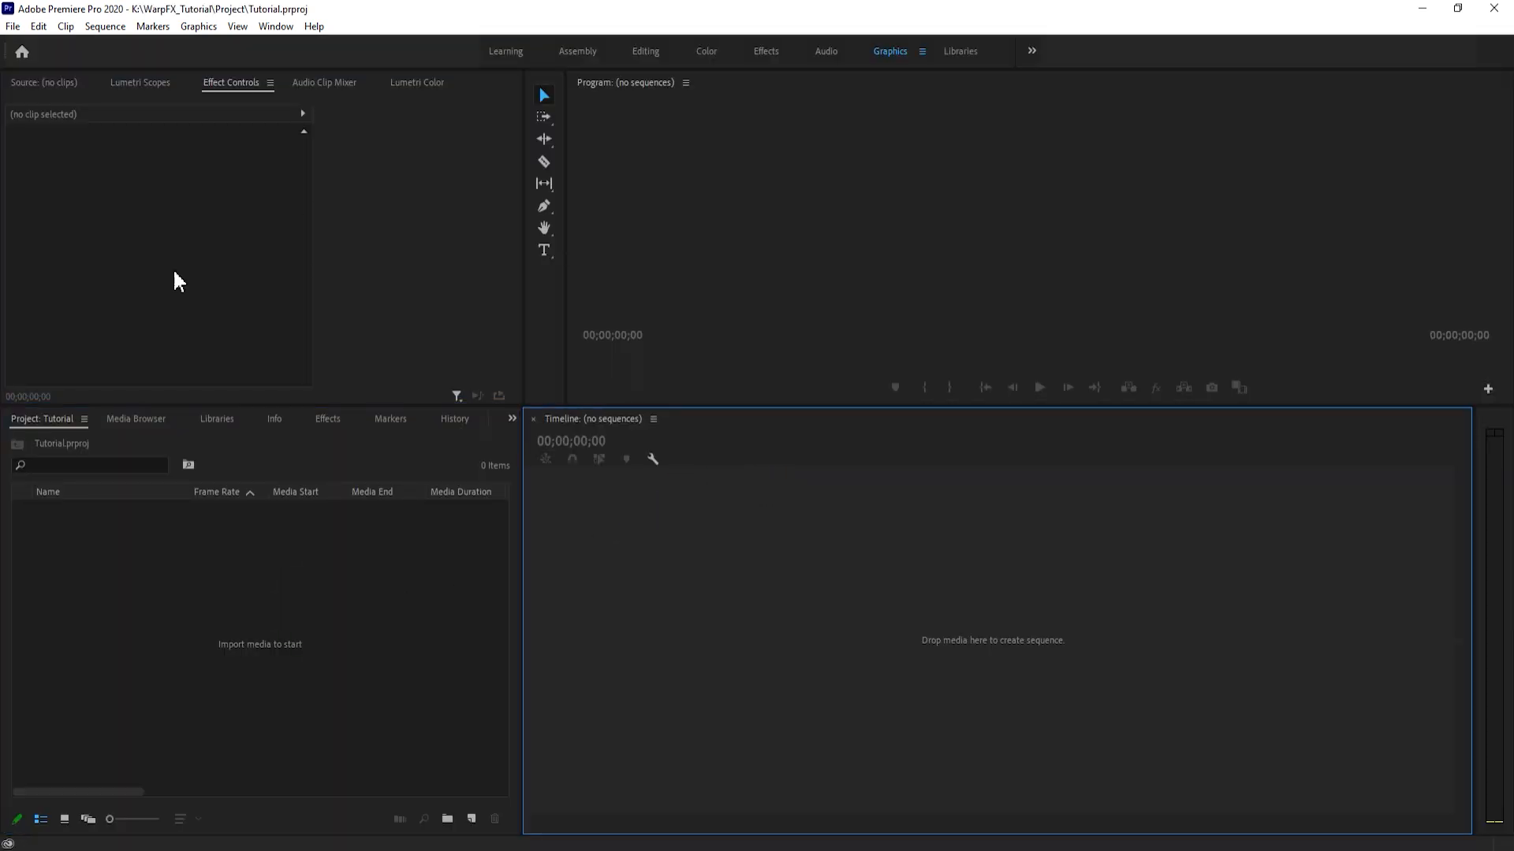
- Create a new sequence named Music Video using the AVCHD 1080p24 preset
left_click(13, 26)
mouse_move(31, 41)
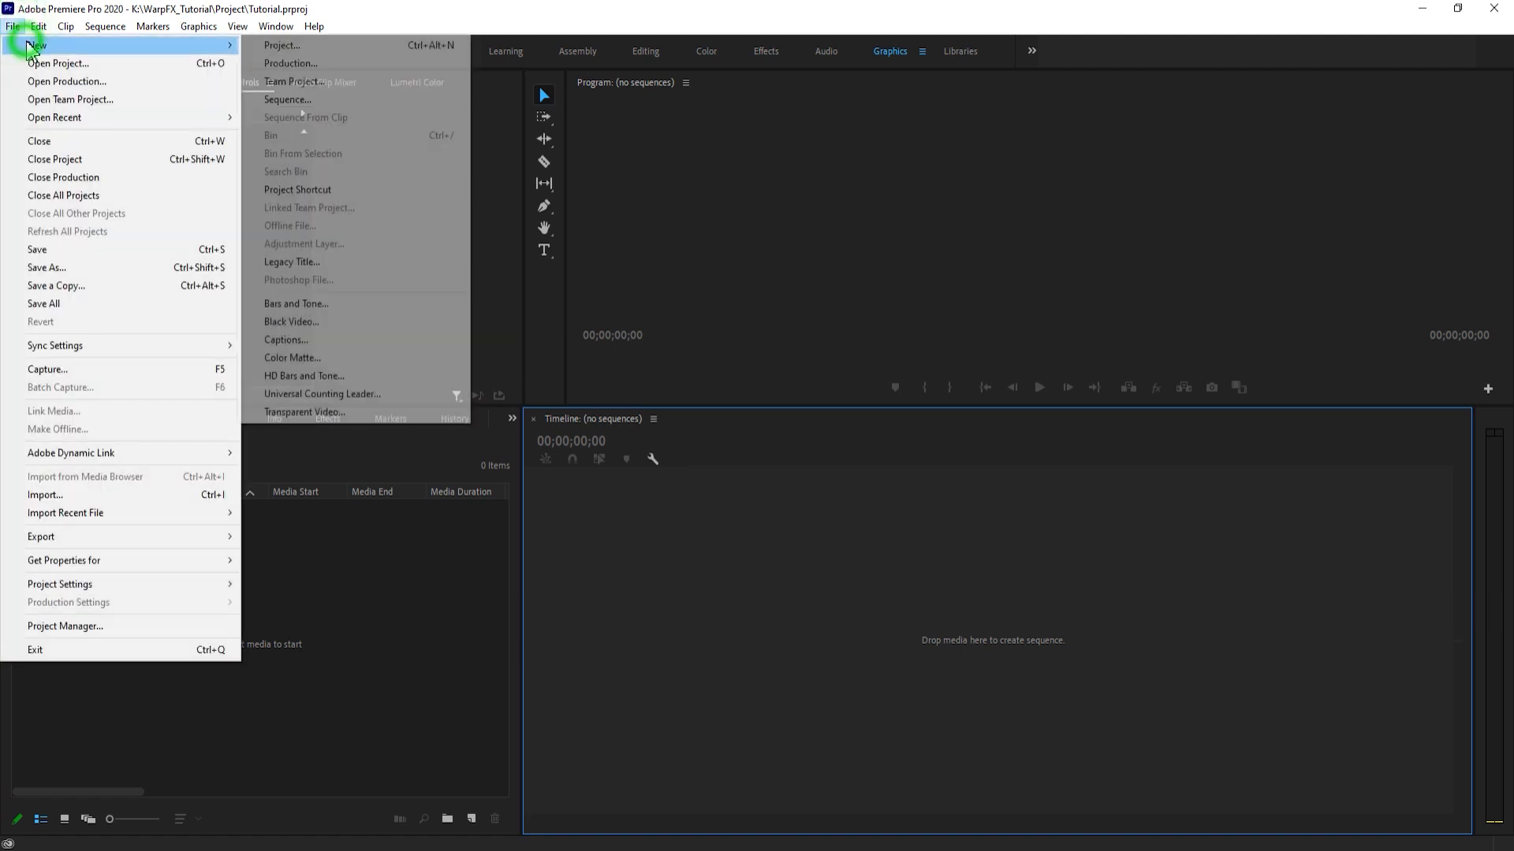
left_click(315, 99)
type("Music Video")
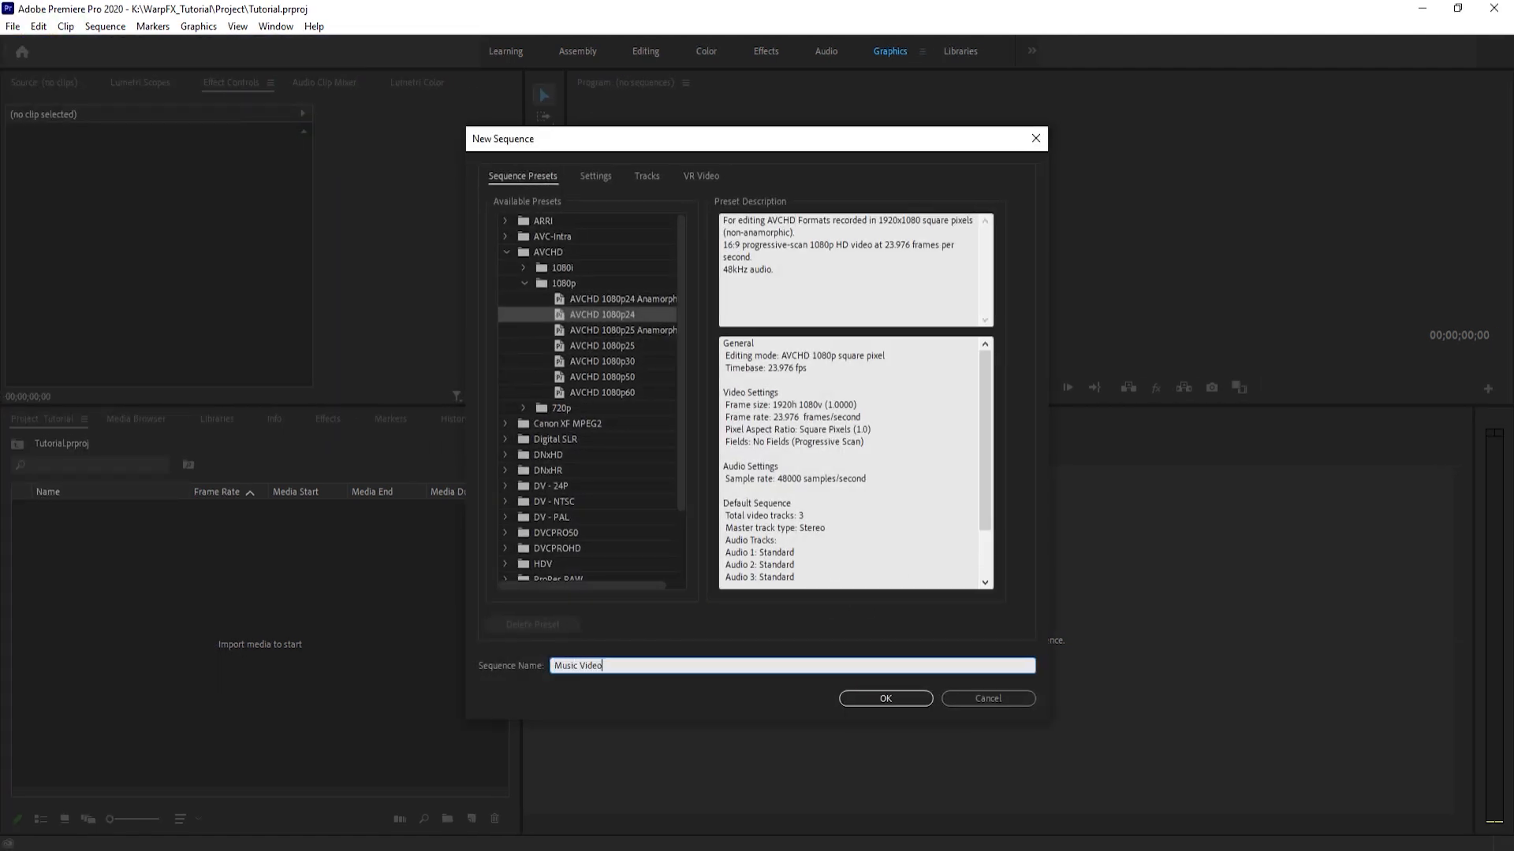
left_click(613, 315)
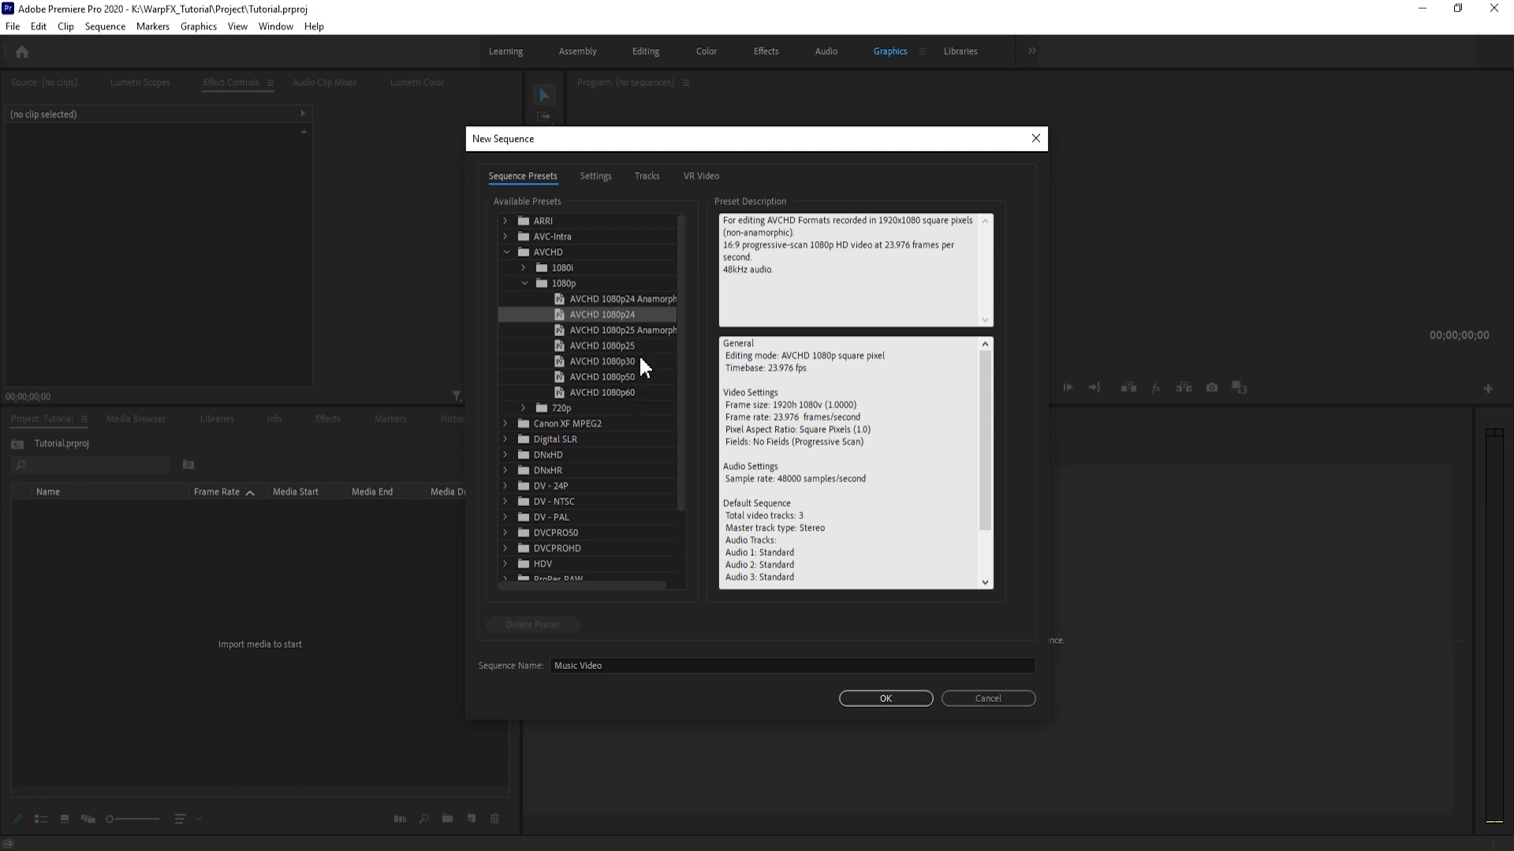
left_click(872, 697)
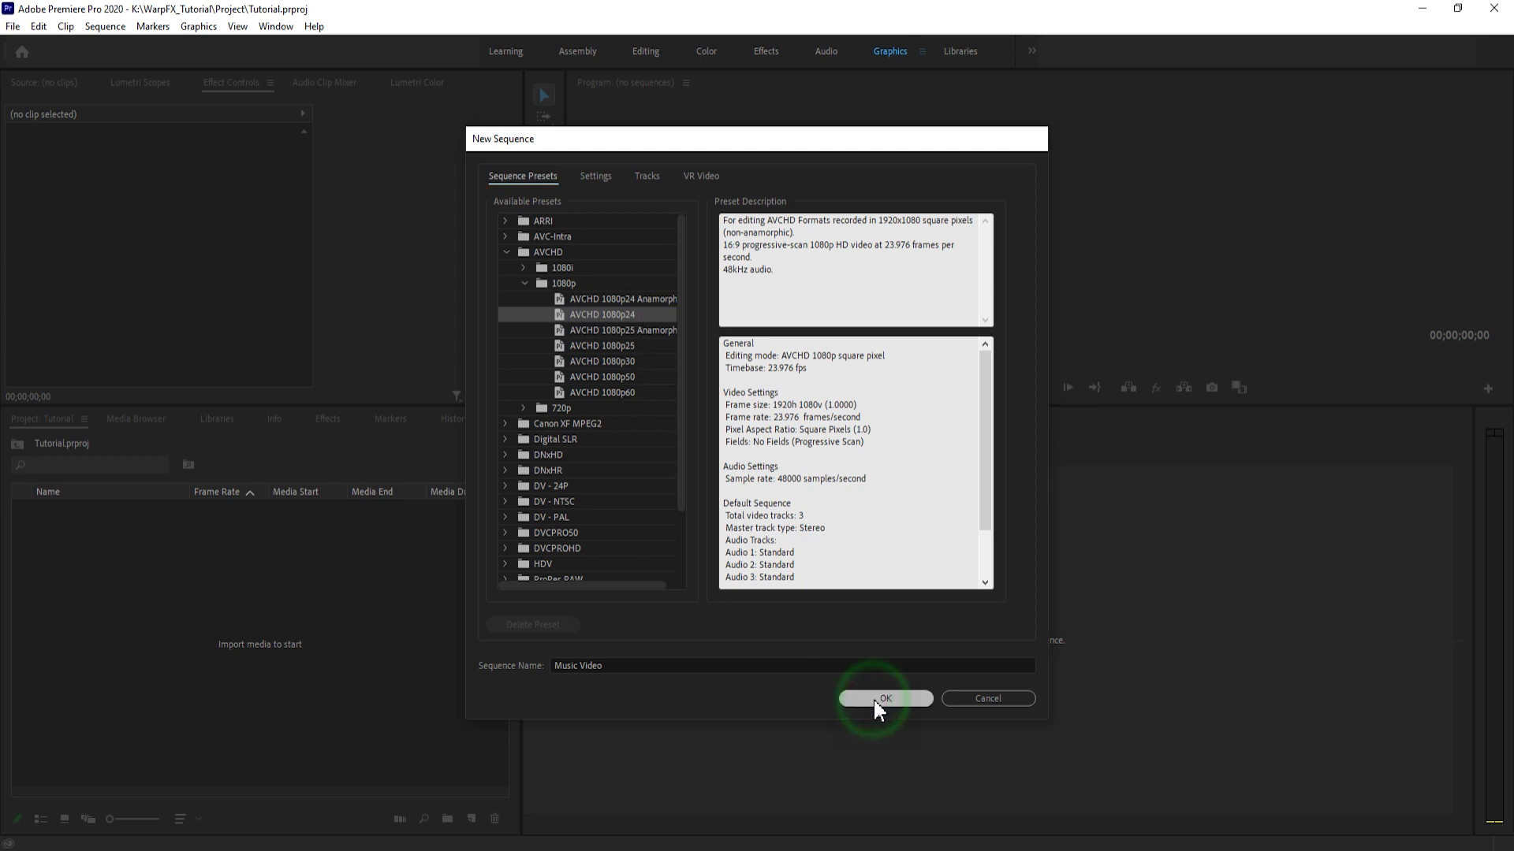
- Save the project with the Music Video sequence in it
left_click(824, 606)
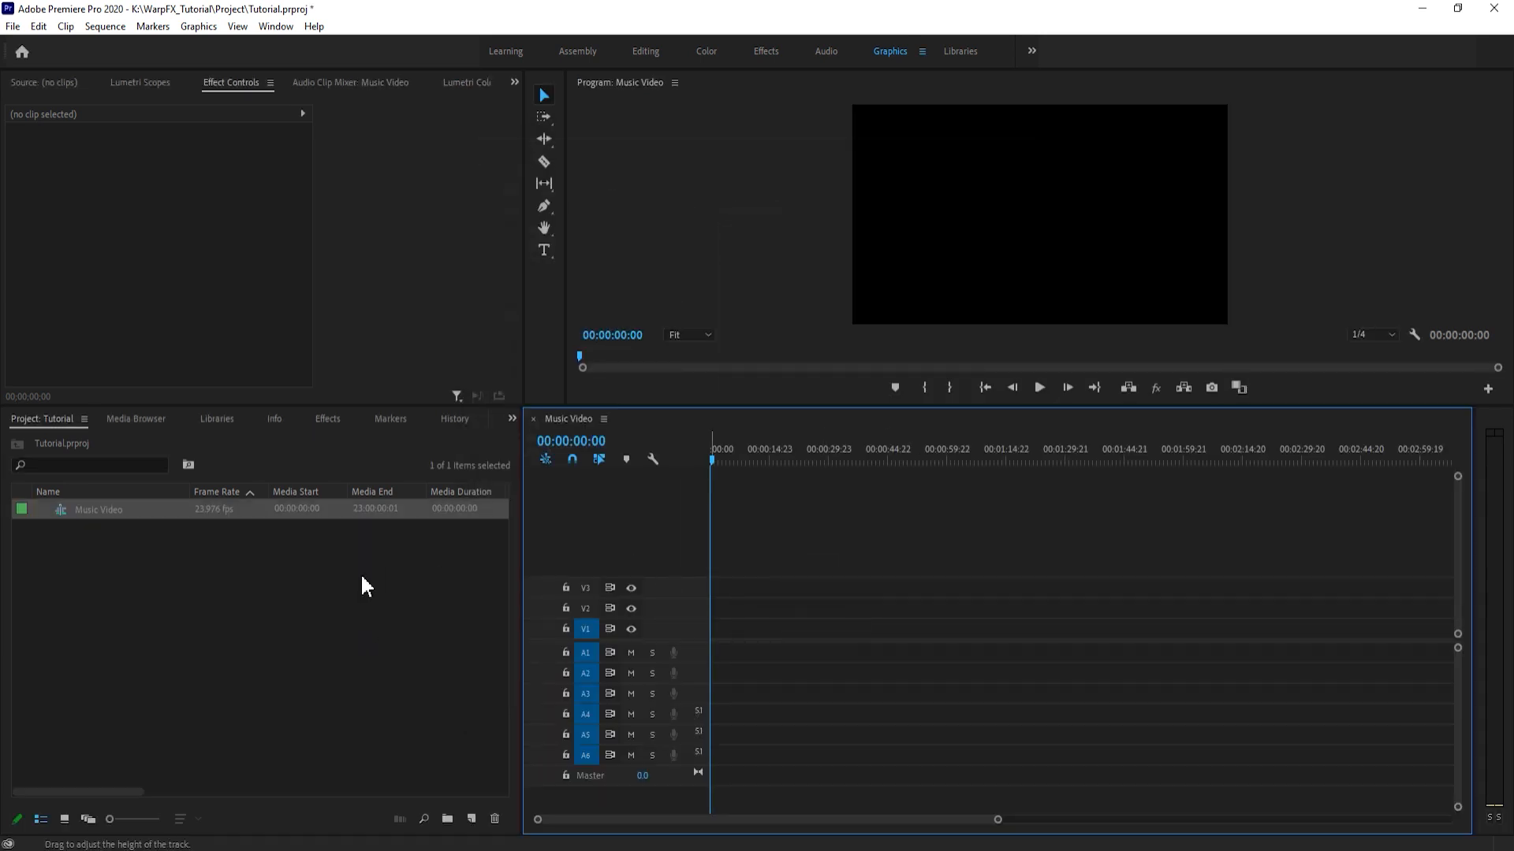
left_click(730, 544)
key("ctrl+s")
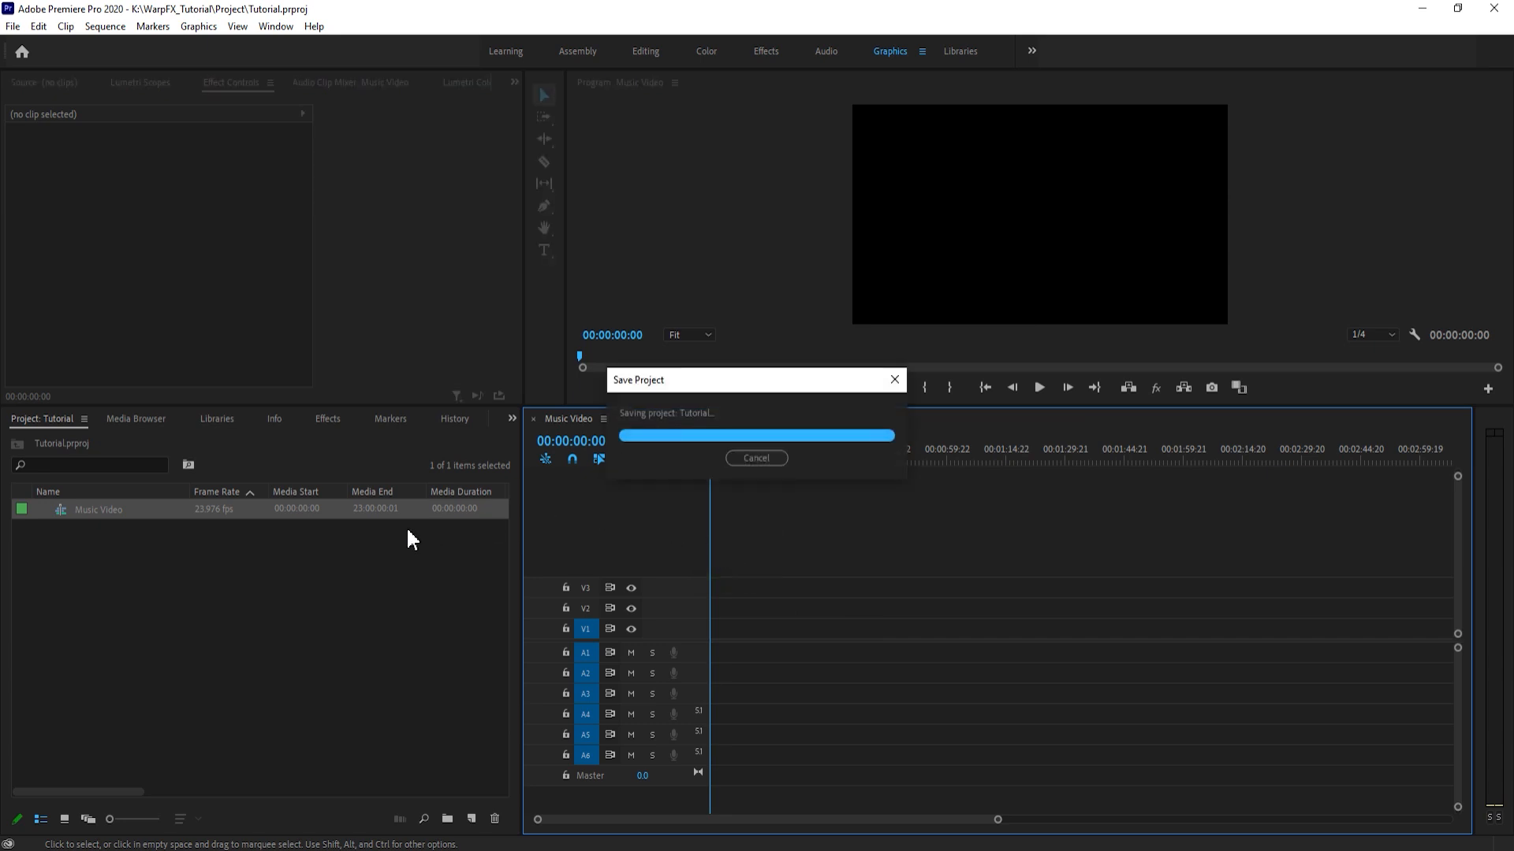
left_click(371, 560)
- Delete all empty video and audio tracks from the Music Video sequence
right_click(696, 566)
left_click(763, 585)
left_click(653, 425)
left_click(653, 354)
left_click(699, 354)
left_click(844, 340)
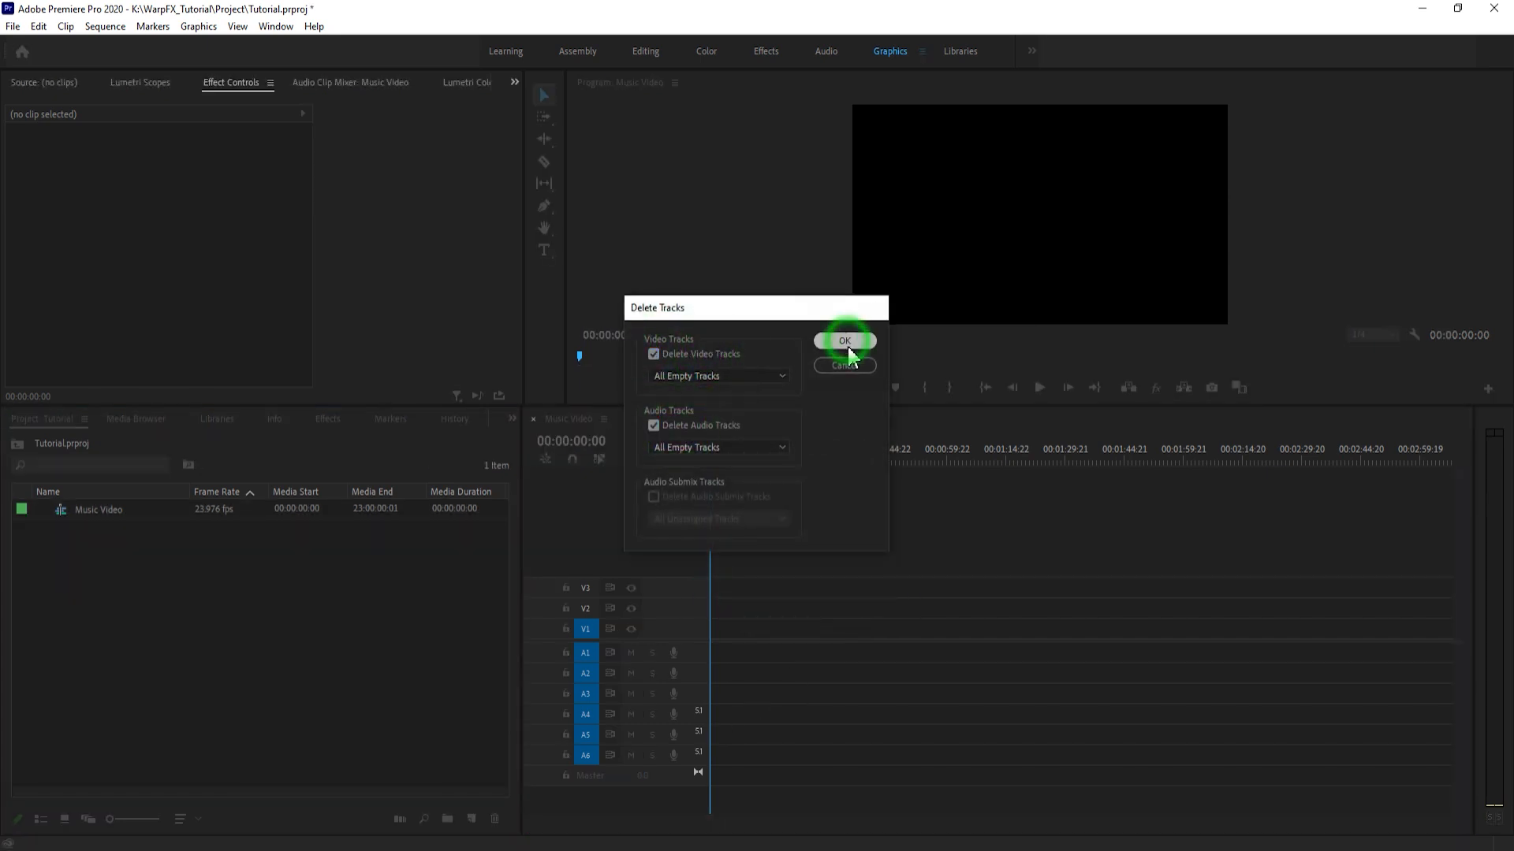
- Import the five clips C0112.MP4 through C0130.MP4 from the WarpFX_Tutorial Video folder
right_click(294, 480)
left_click(331, 480)
left_click(81, 543)
left_click(187, 206)
double_click(188, 207)
left_click(184, 177)
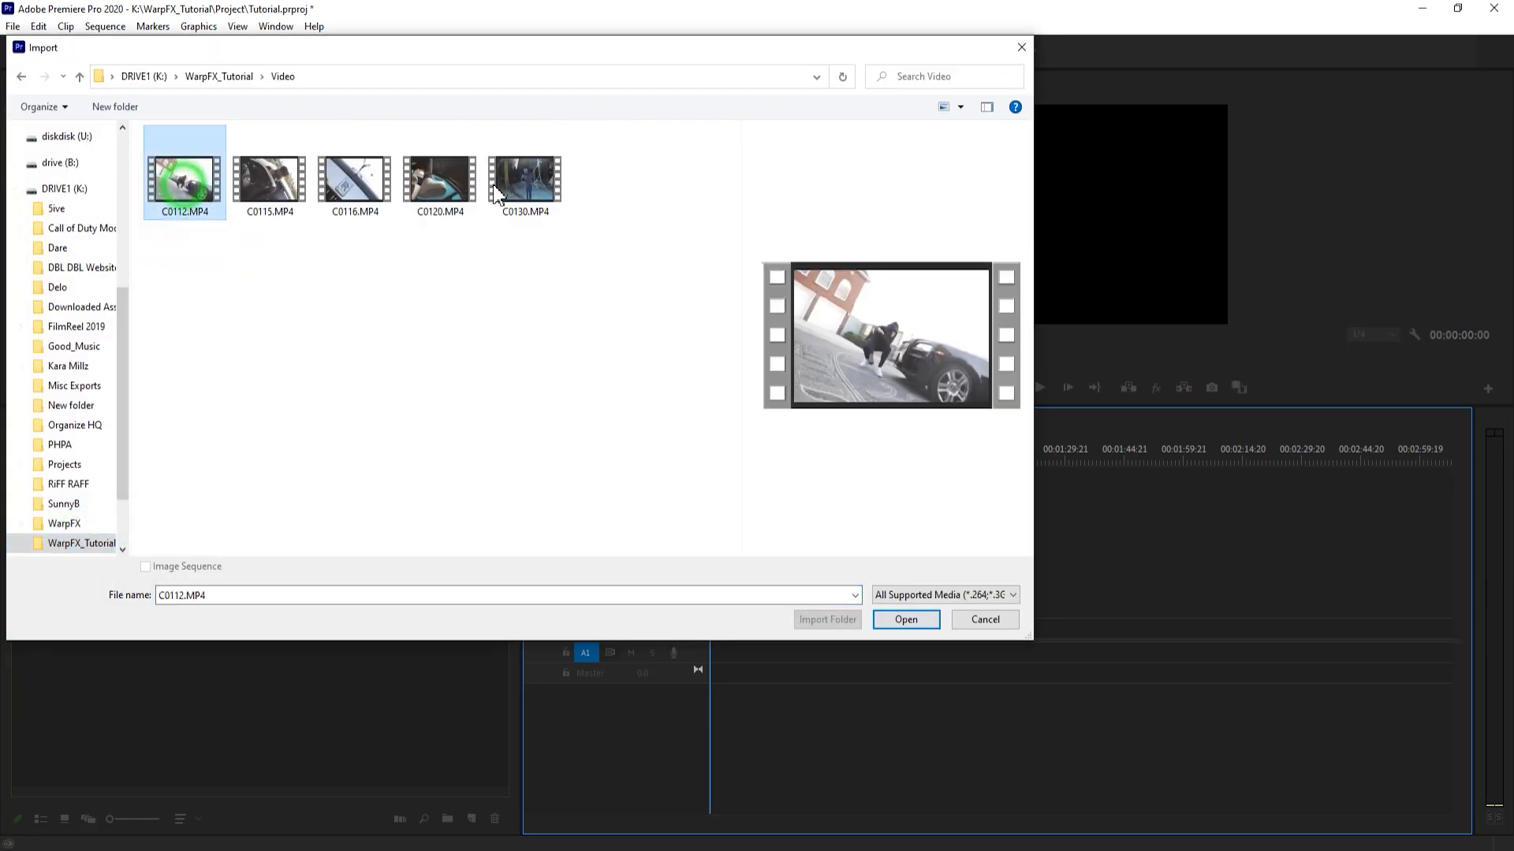
left_click(542, 187, "shift")
left_click(906, 619)
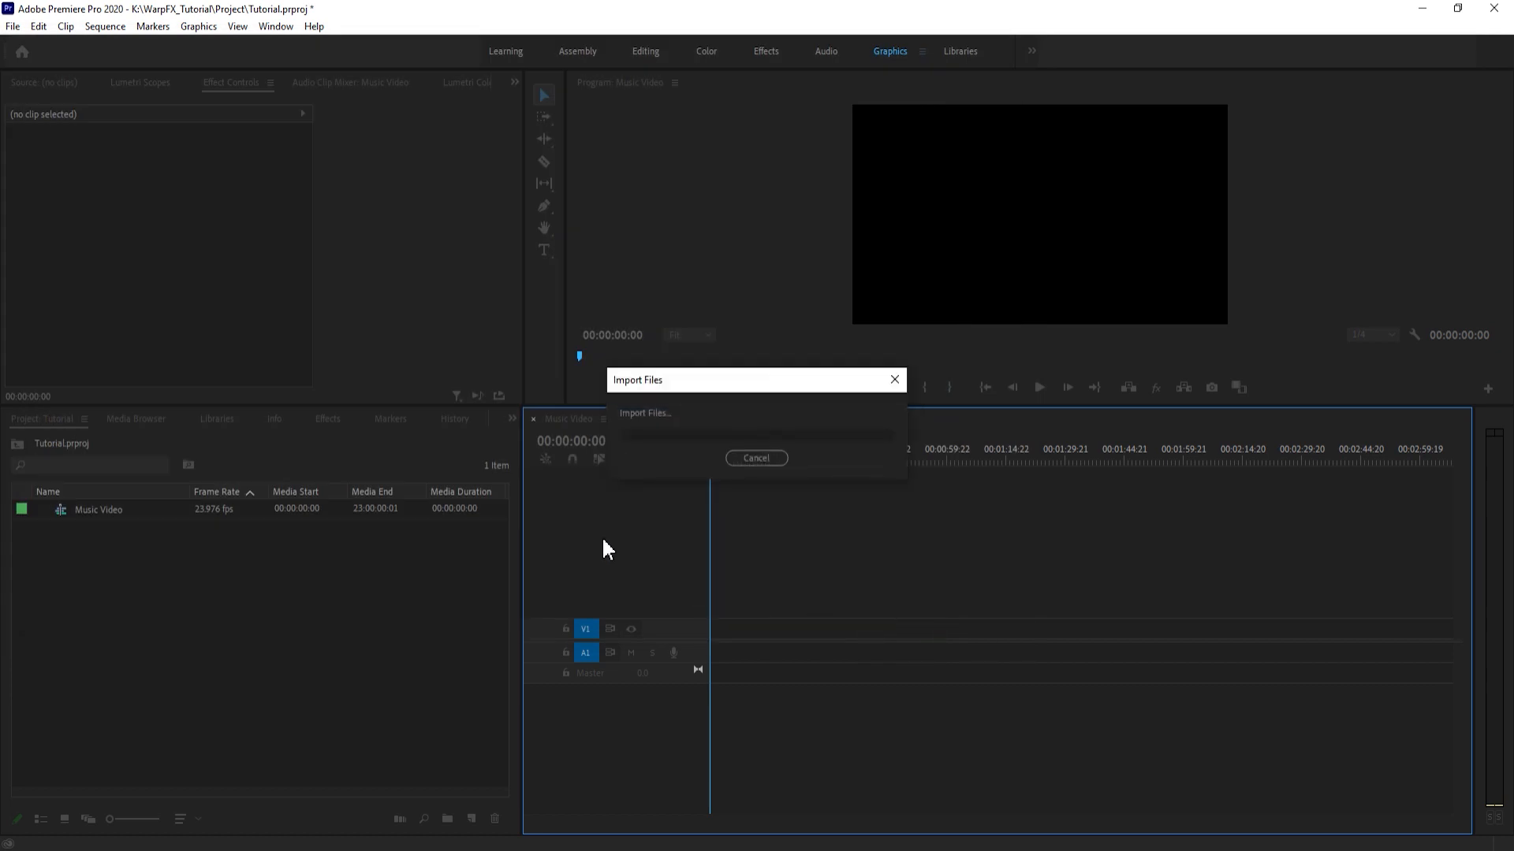
- Compare the frame sizes of the imported clips with that of the Music Video sequence in the project list
left_click(1017, 508)
left_click(1017, 591)
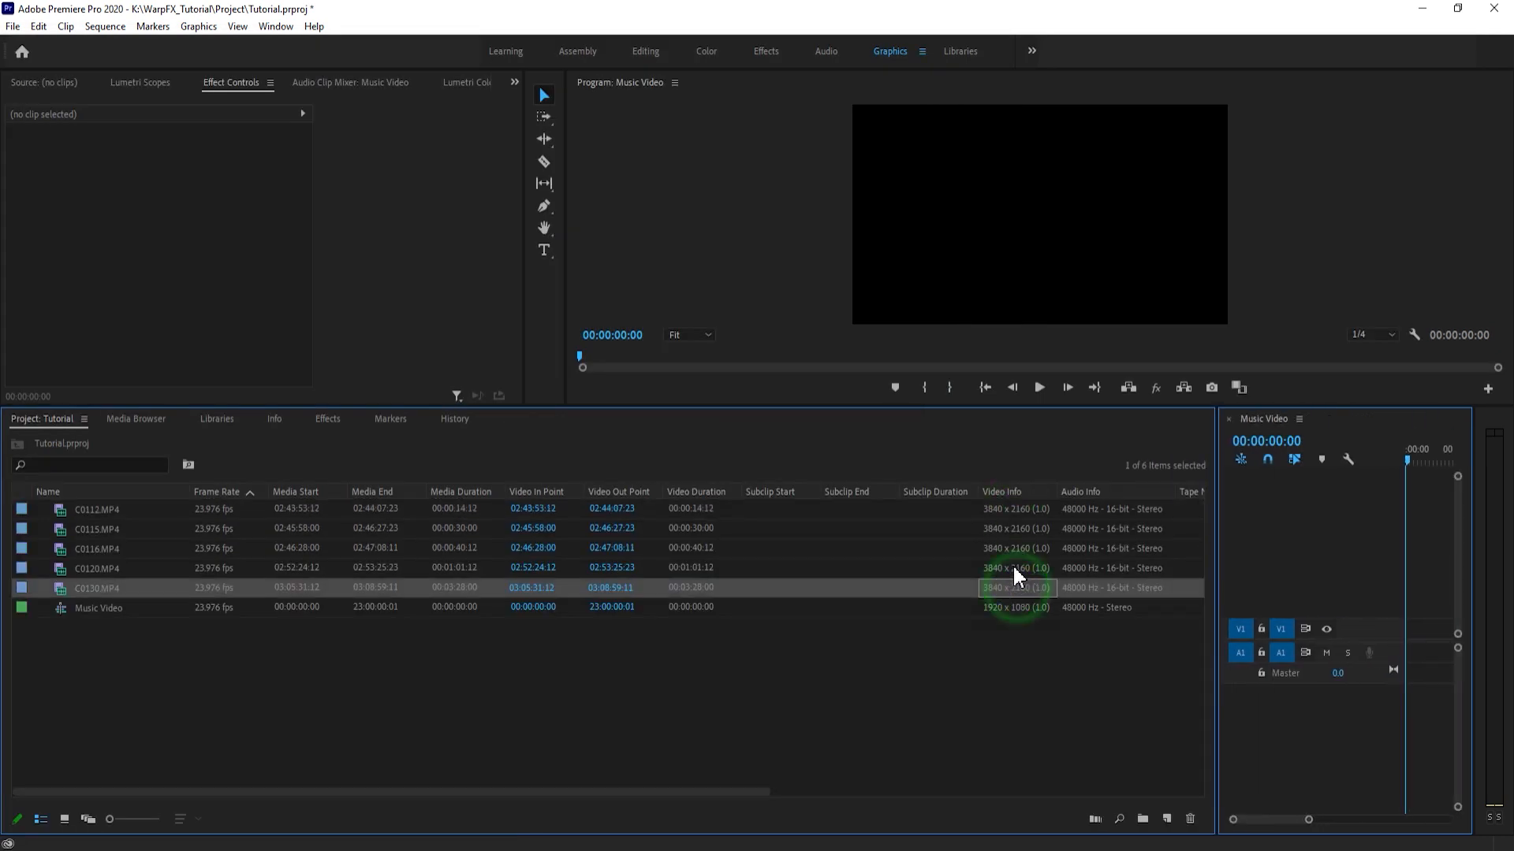
left_click(1006, 608)
left_click(999, 510)
left_click(1029, 605)
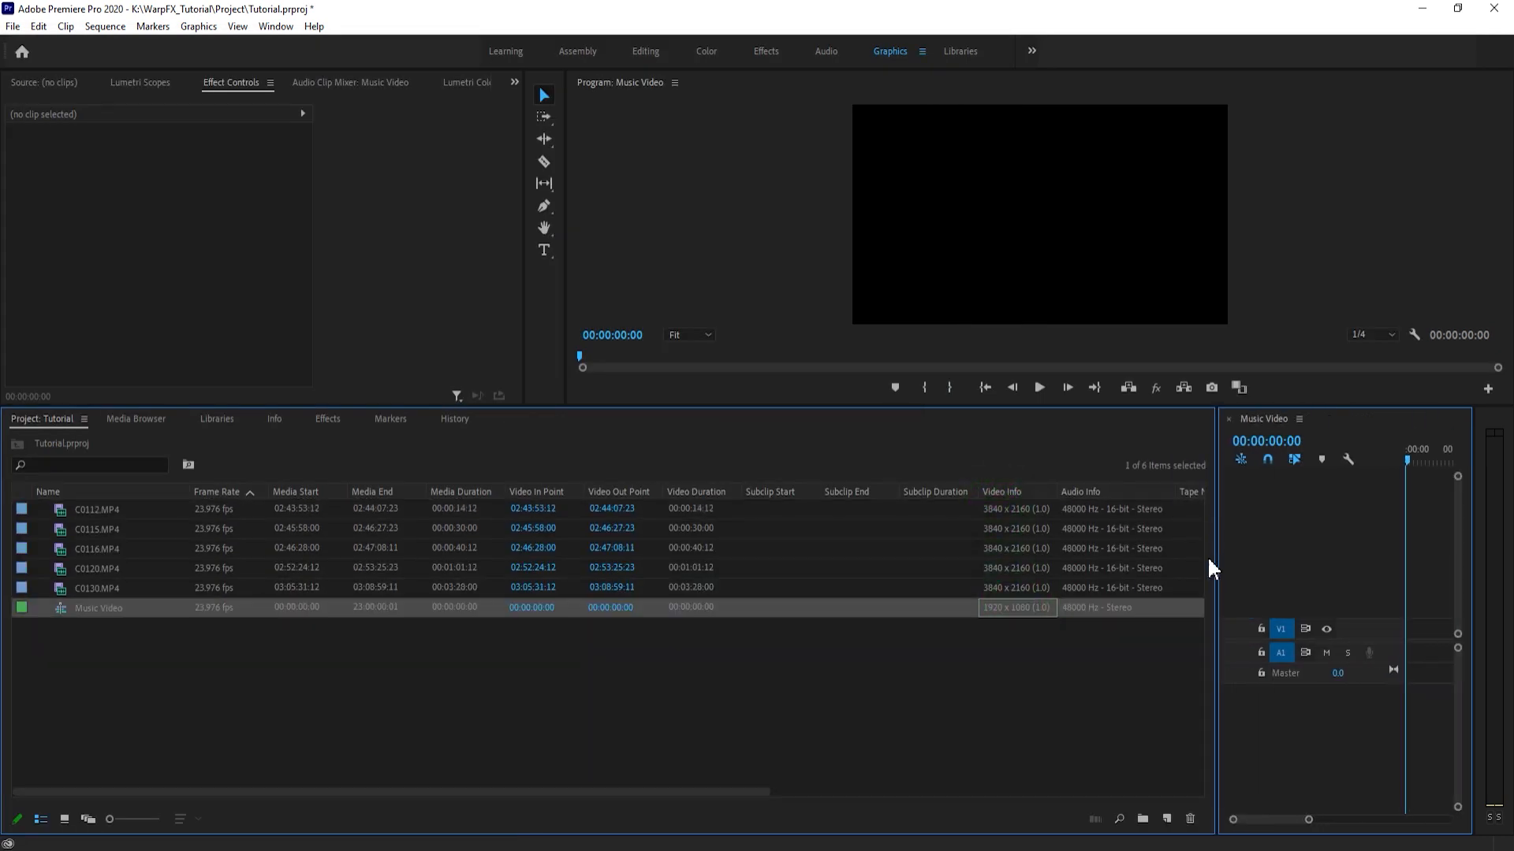
- Narrow the project list area to give the timeline most of the width
left_click_drag(1218, 558, 420, 561)
left_click(184, 703)
left_click(693, 604)
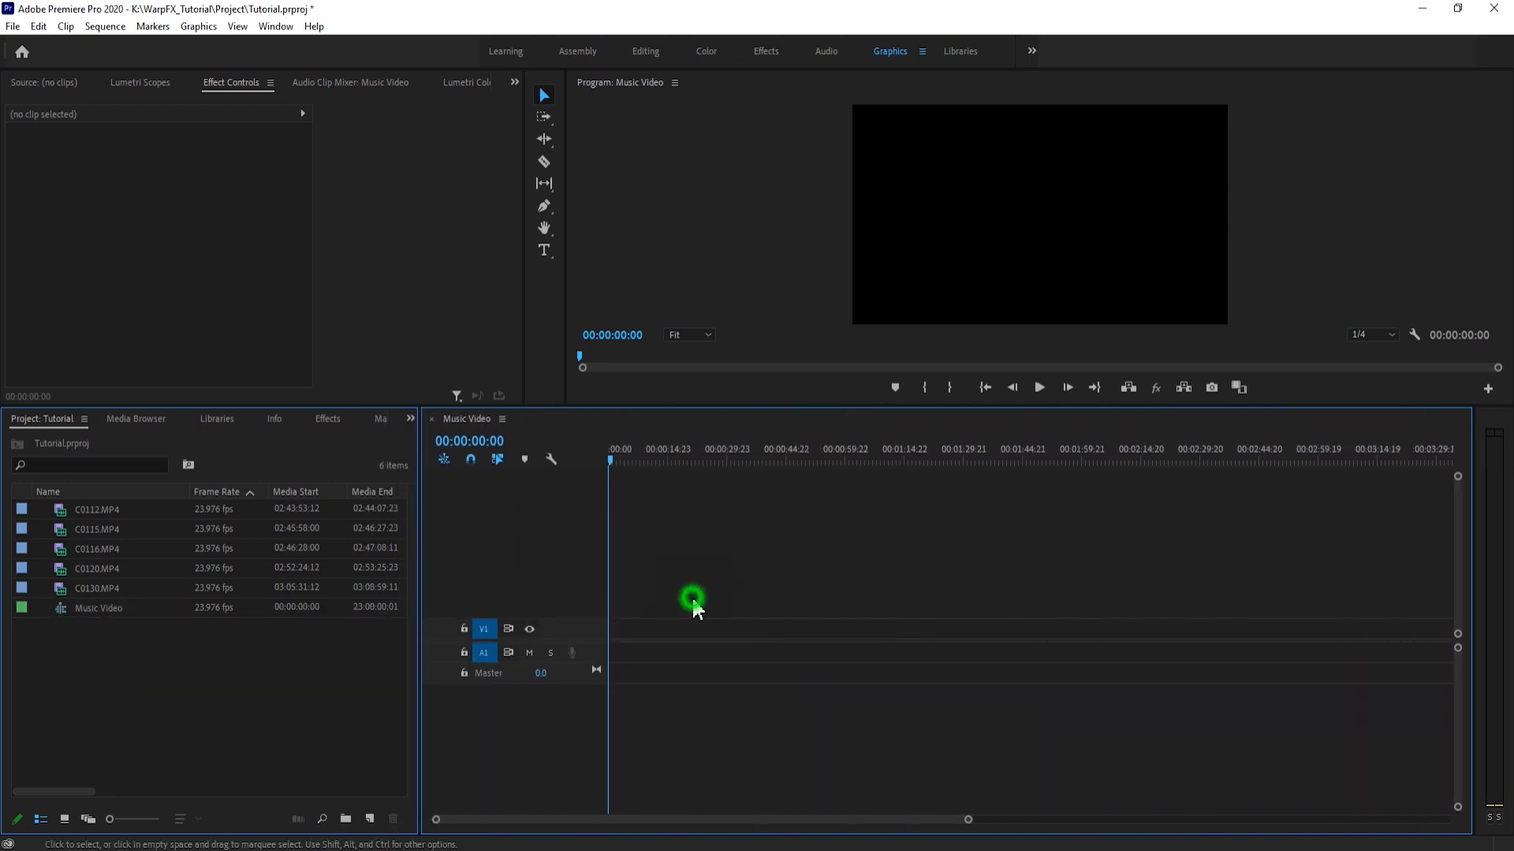
- Place C0112.MP4 at the start of the Music Video sequence on V1 and A1, keeping the existing sequence settings
left_click_drag(61, 511, 603, 640)
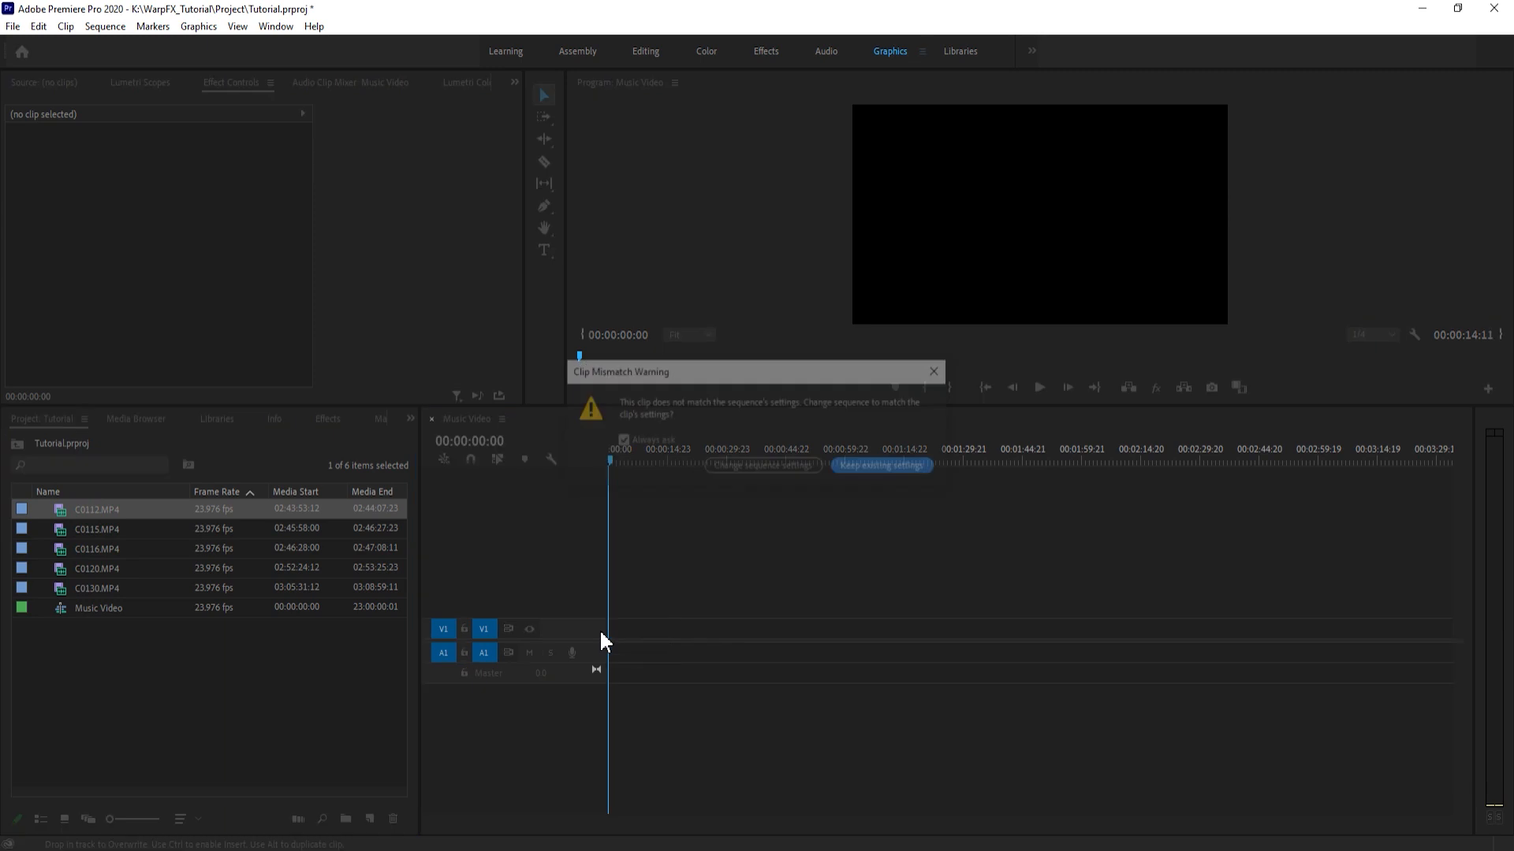
left_click(875, 469)
- Set the C0112.MP4 clip's Scale to 50, previewing the frame at 00:00:06:00
left_click(636, 626)
left_click(633, 450)
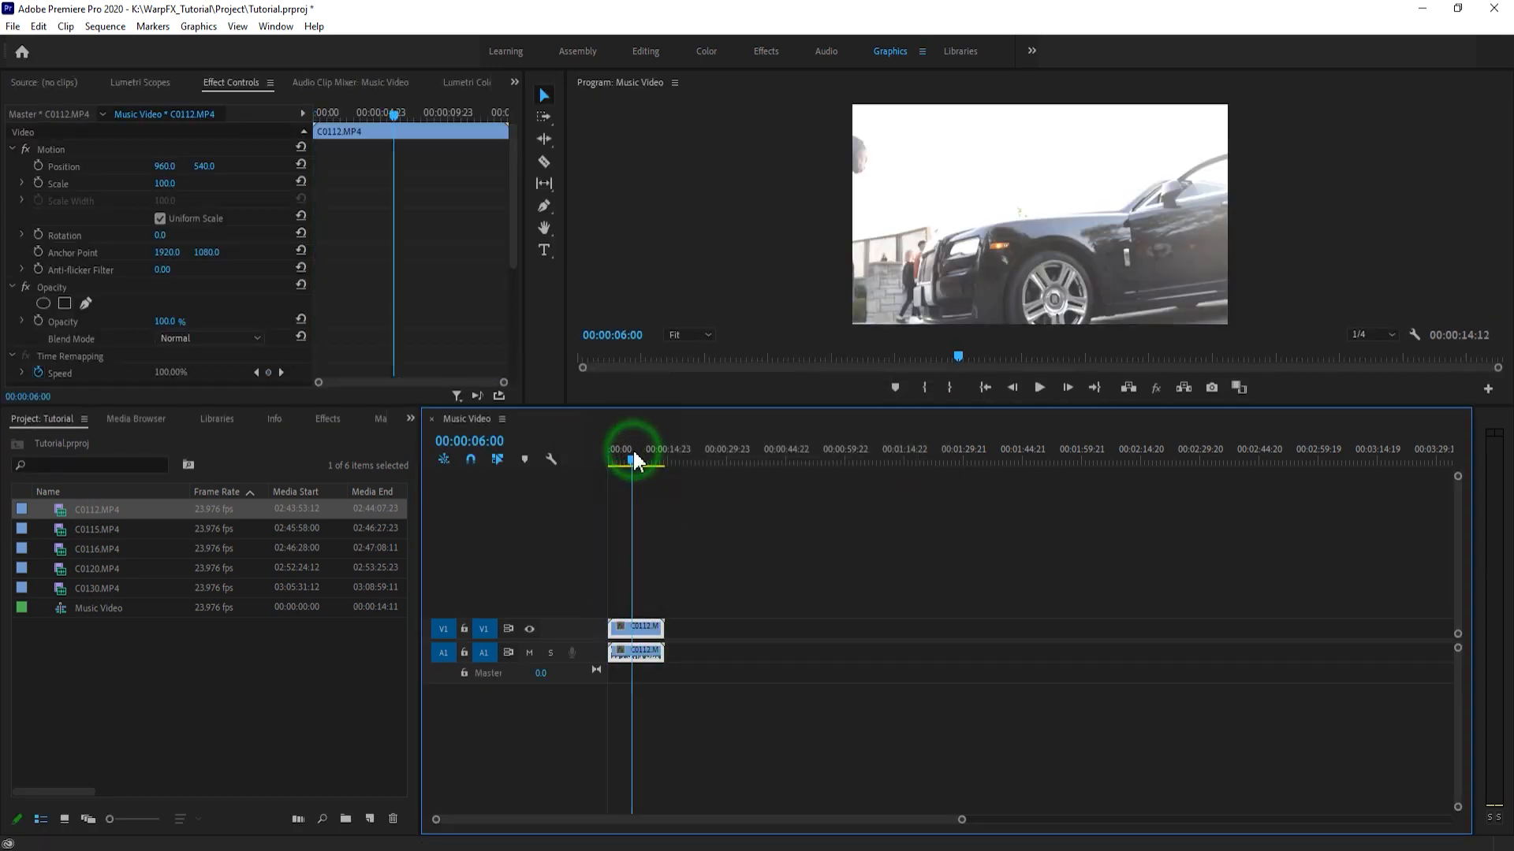
left_click(166, 183)
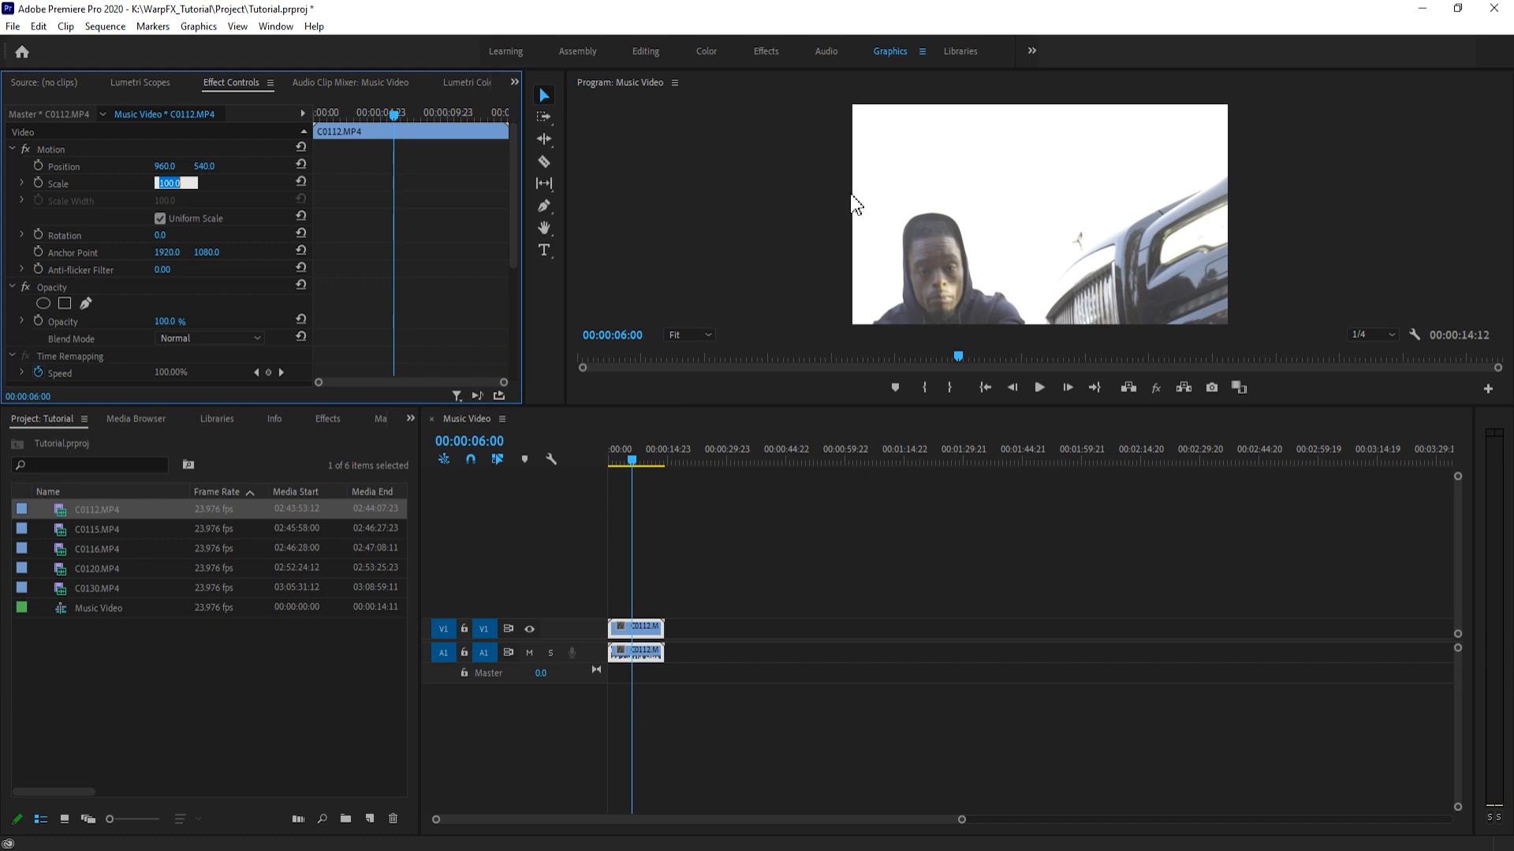
type("50")
key("Return")
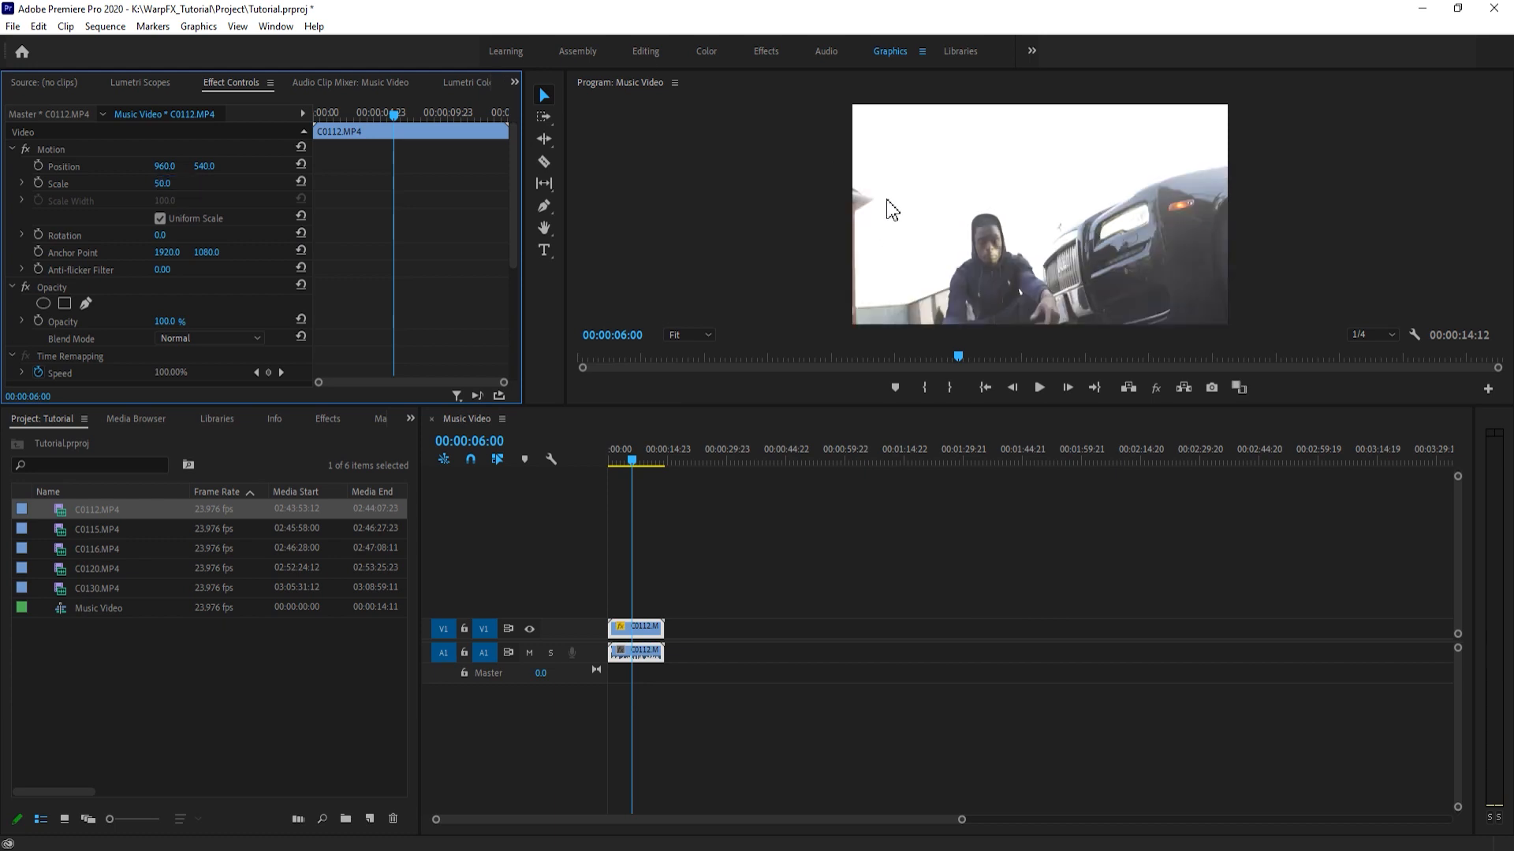
- Turn on keyframing for the clip's Scale and Position at 00:00:01:14
left_click_drag(629, 470, 613, 463)
left_click(38, 183)
left_click(38, 165)
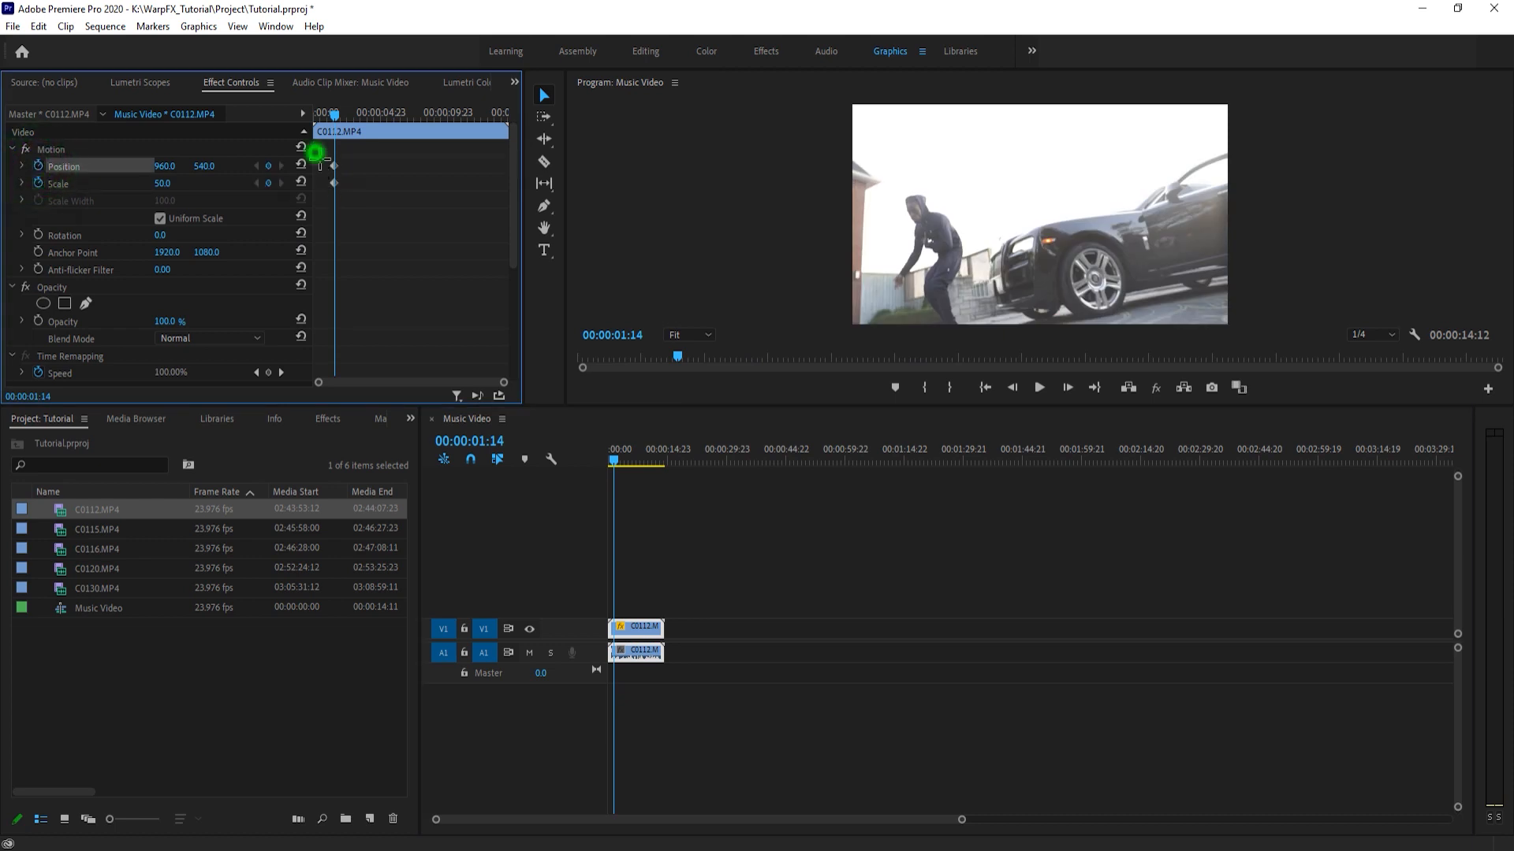
- Add second keyframes at 00:00:01:14 with Scale 101 and Position 1844, 242, framing the man up close
left_click_drag(162, 183, 256, 183)
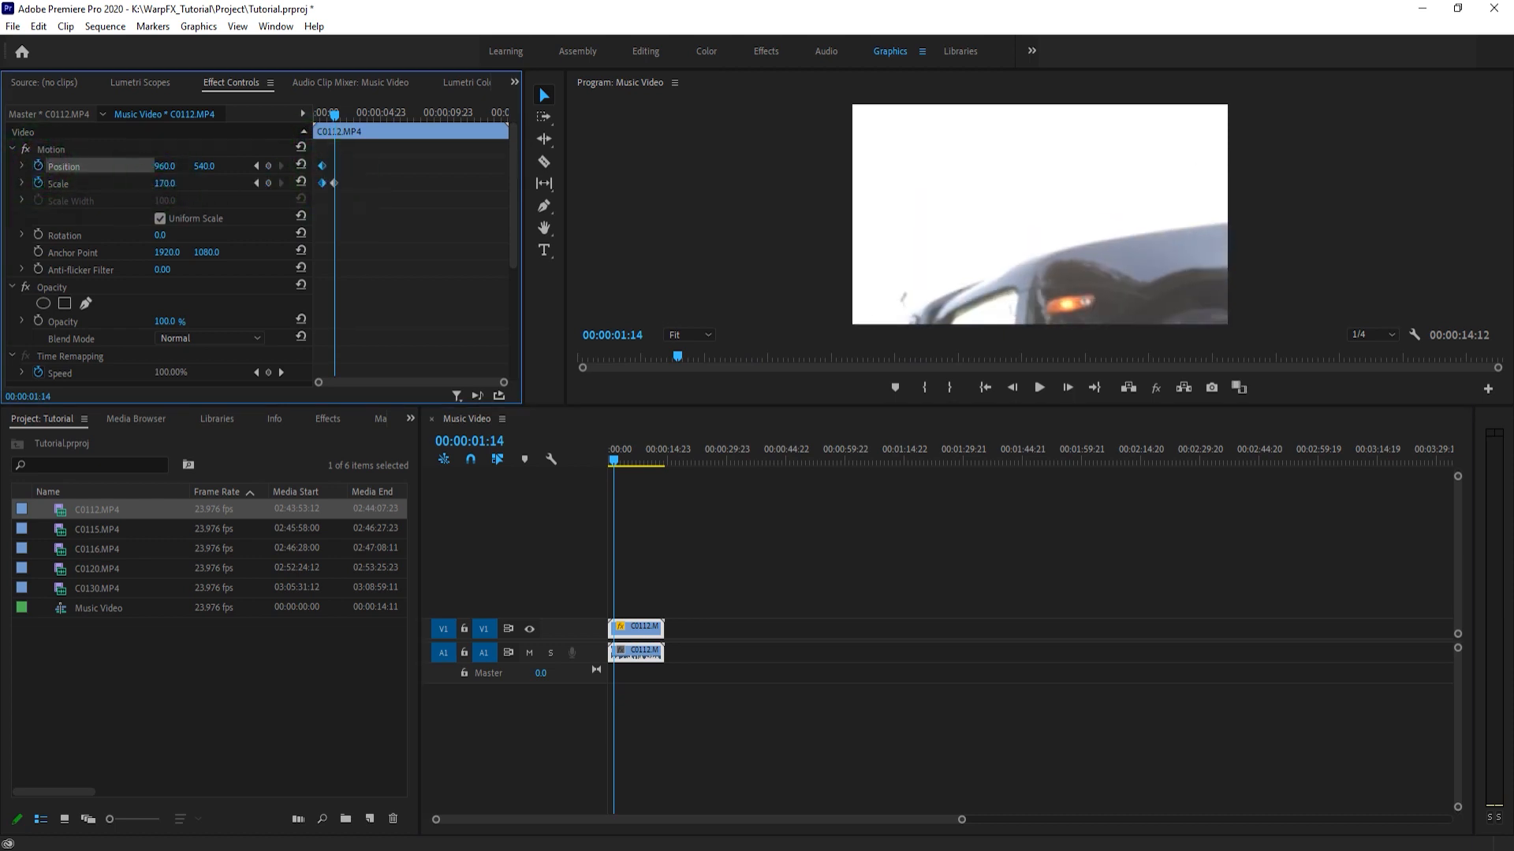
left_click_drag(164, 166, 1, 166)
left_click_drag(204, 166, 193, 166)
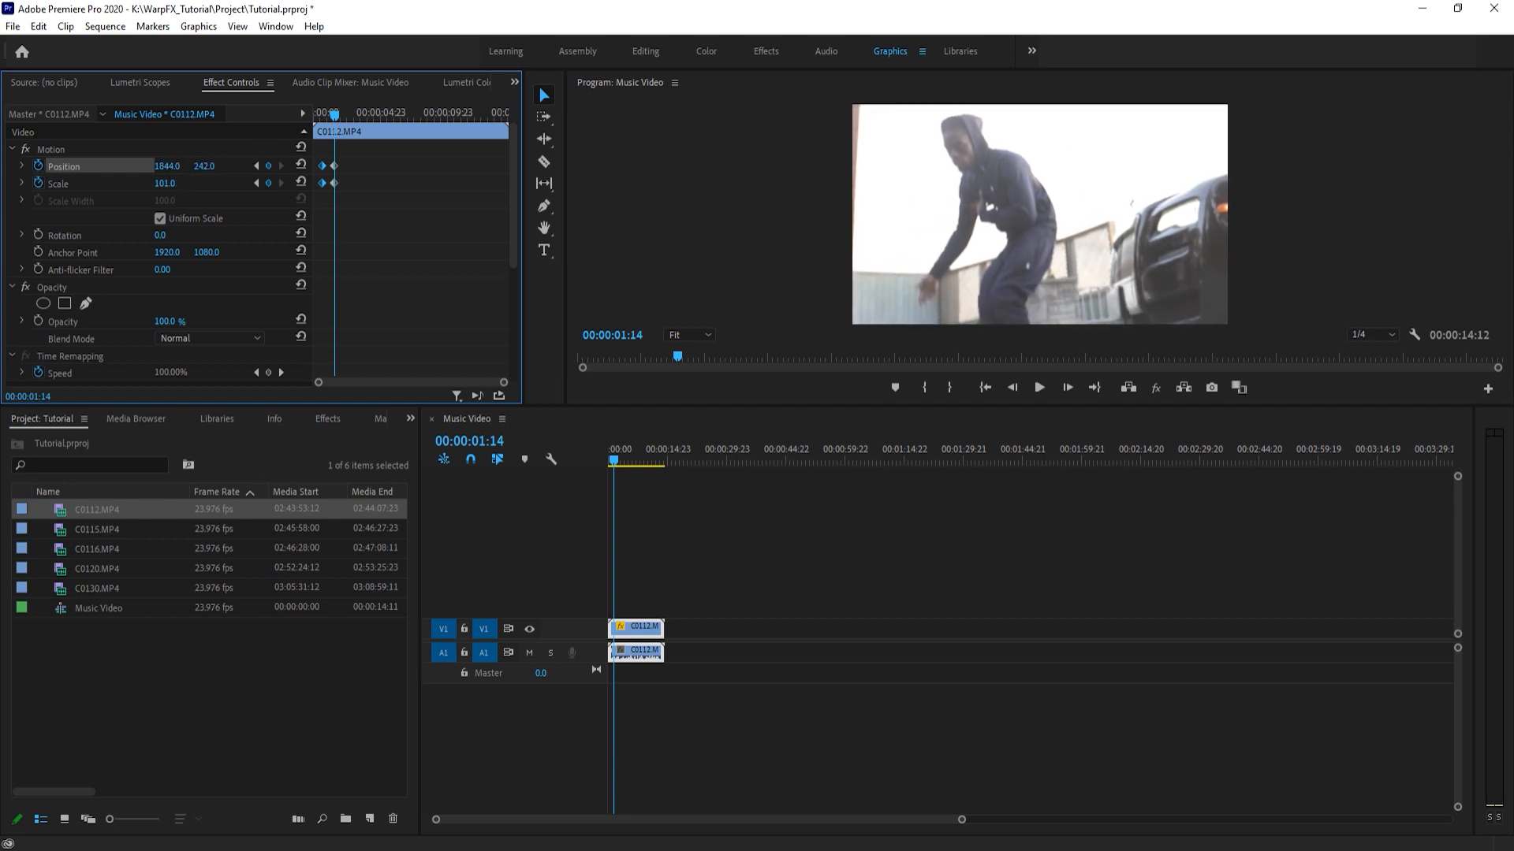
- Move the Position and Scale keyframes close together so the zoom starts at 00:00:04:07, and deselect the clip
left_click(320, 162)
left_click(320, 182)
left_click(320, 113)
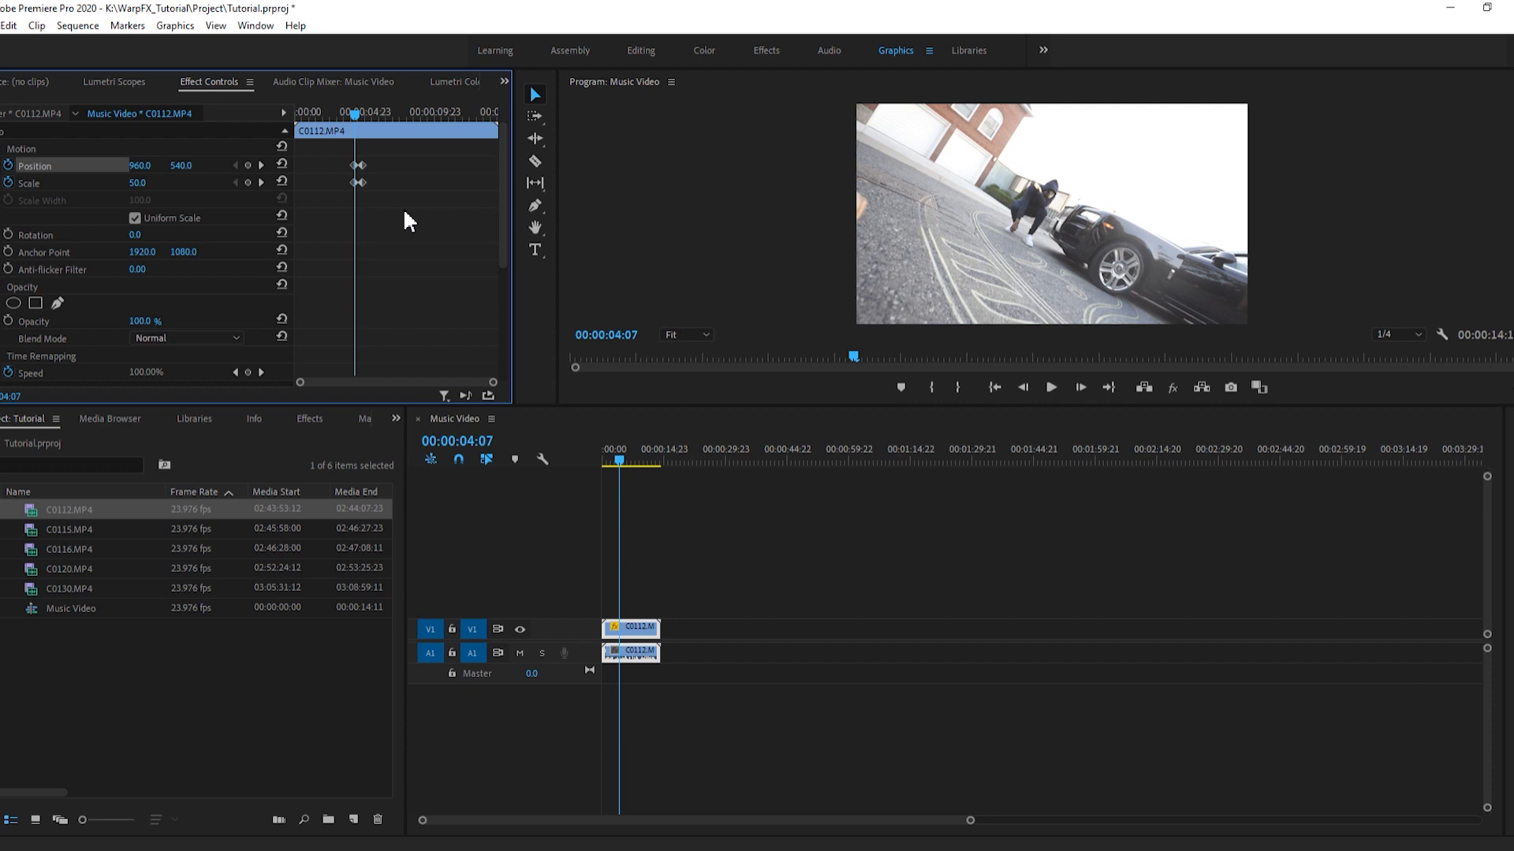
left_click(736, 569)
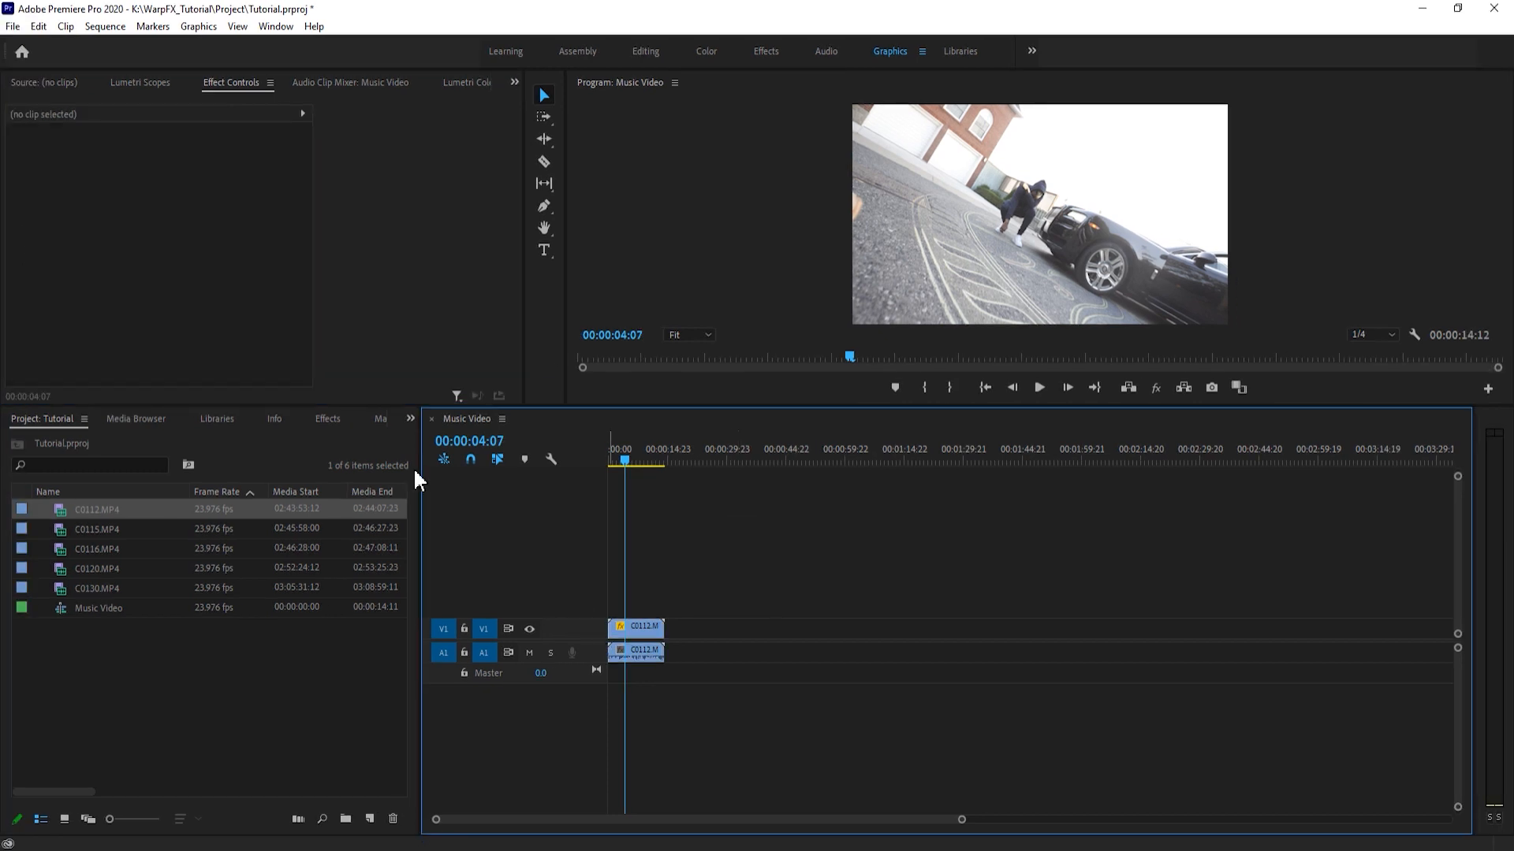
left_click(648, 638)
left_click(736, 593)
left_click(636, 629)
left_click(706, 592)
left_click(635, 631)
left_click(679, 611)
left_click(635, 633)
left_click(688, 592)
left_click(643, 627)
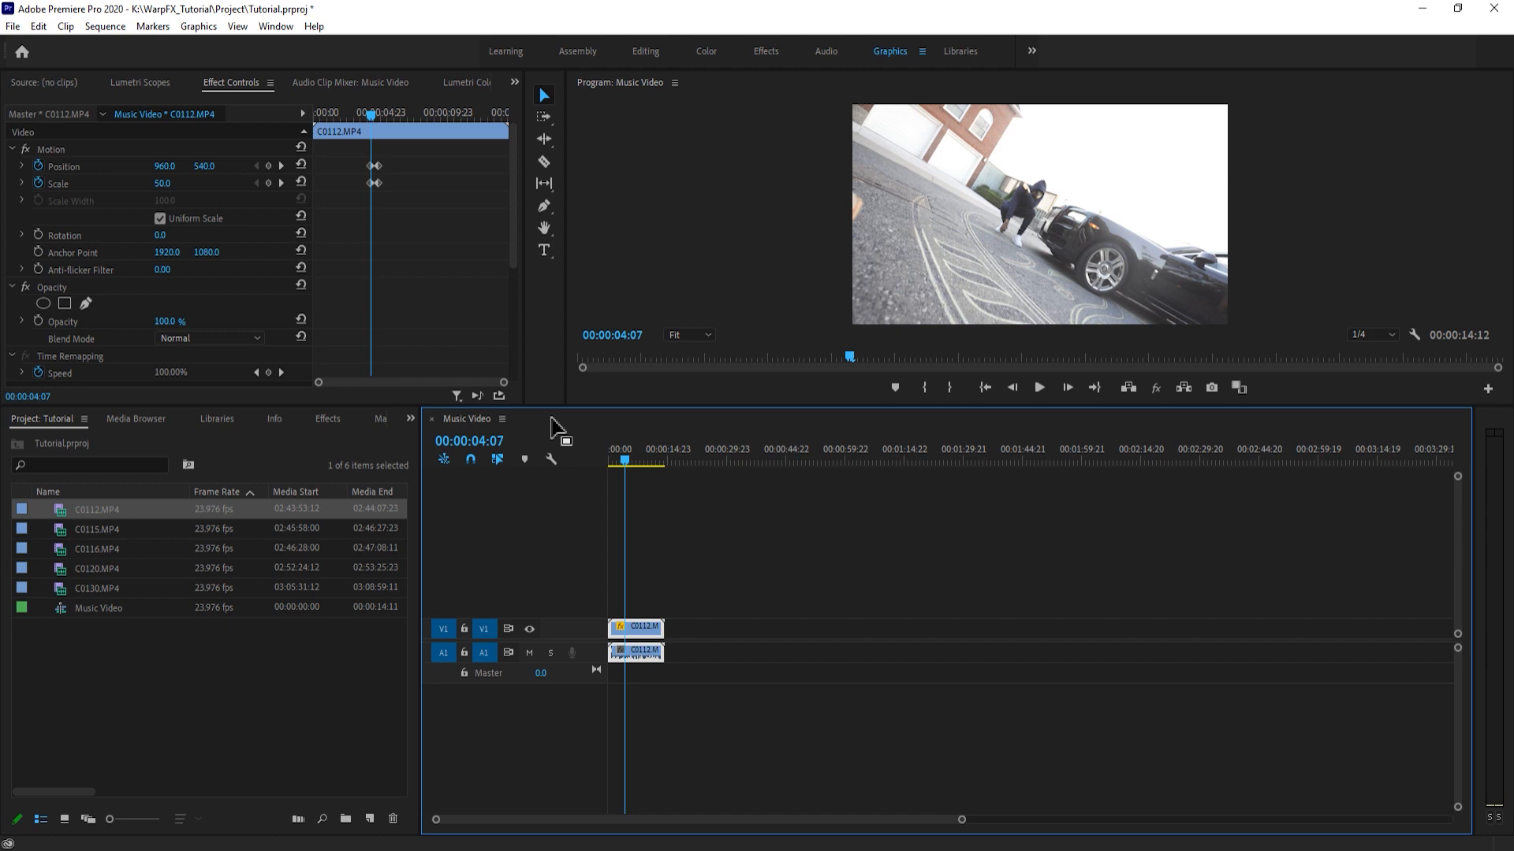
left_click(671, 573)
left_click(648, 629)
left_click(725, 548)
left_click(652, 627)
left_click(662, 587)
left_click(653, 627)
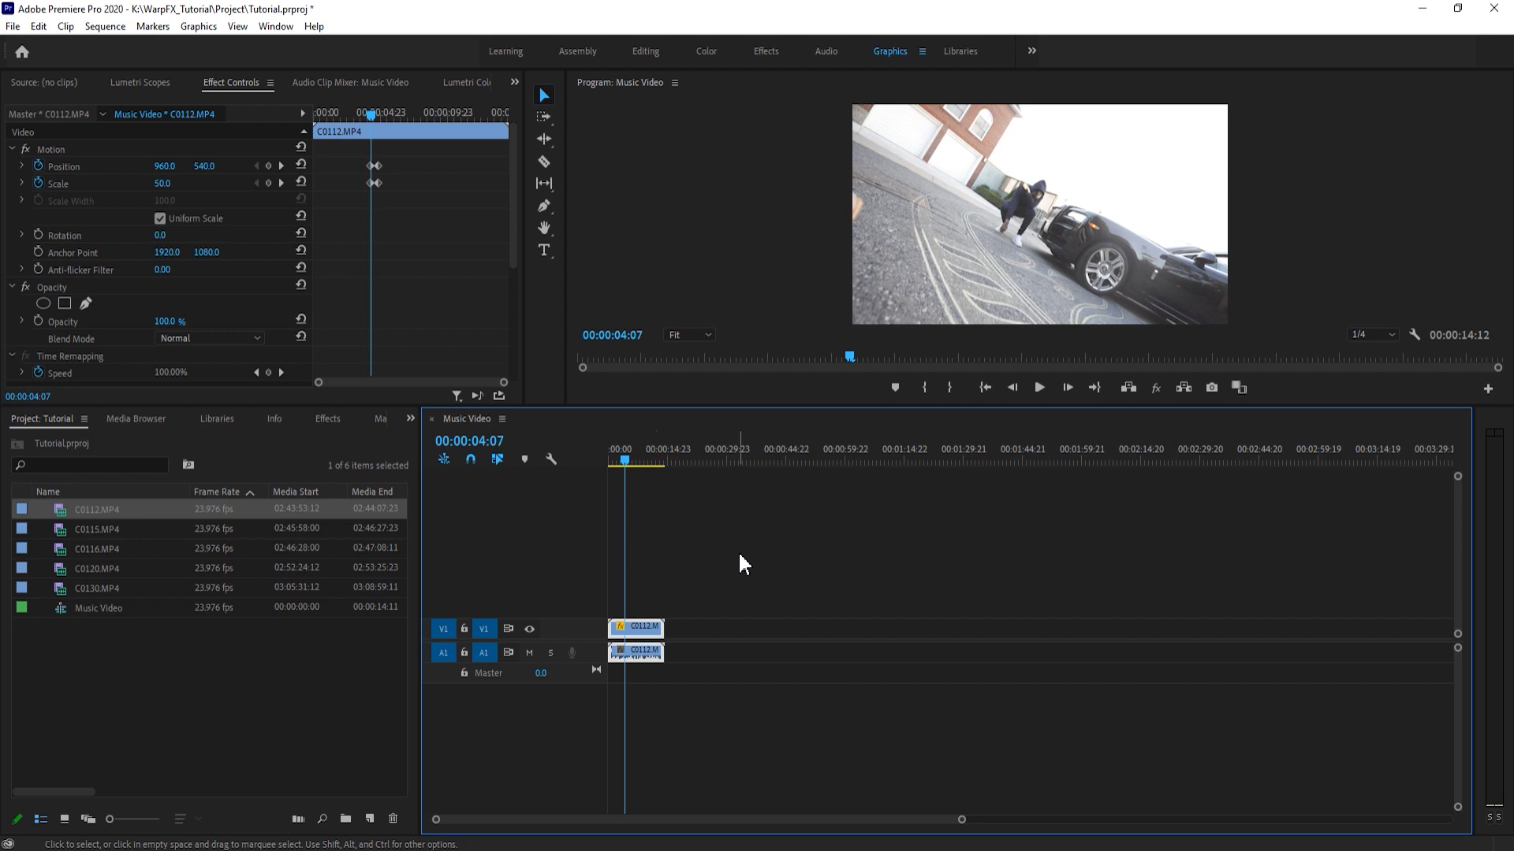
left_click(739, 508)
- Move the playhead to 00:00:04:05 in the Music Video sequence and save the project
left_click(624, 460)
left_click_drag(625, 465, 623, 466)
left_click(698, 516)
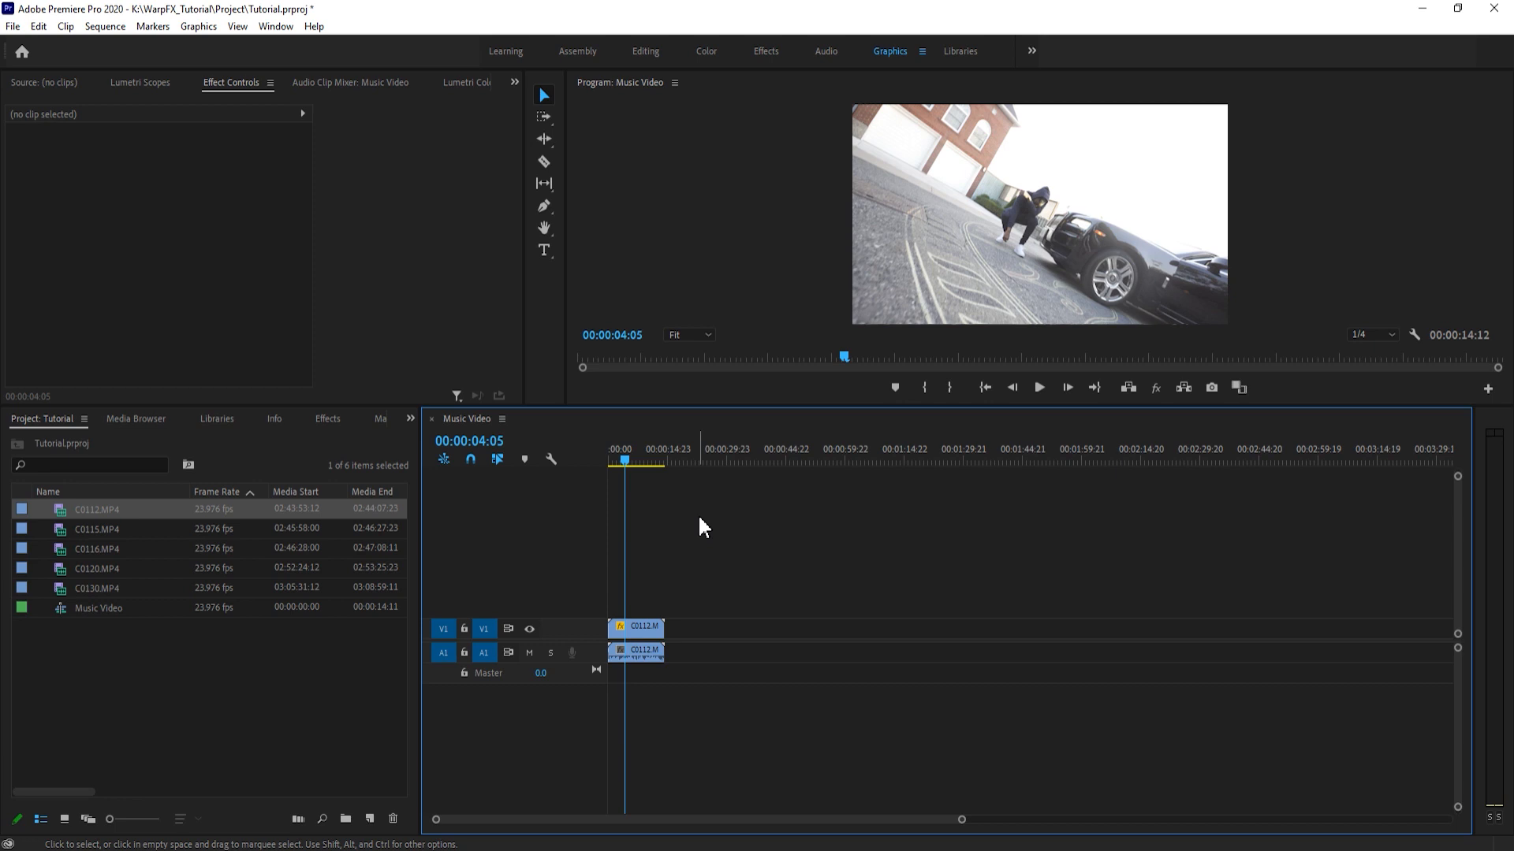
left_click(699, 519)
left_click(852, 598)
key("ctrl+s")
left_click(637, 628)
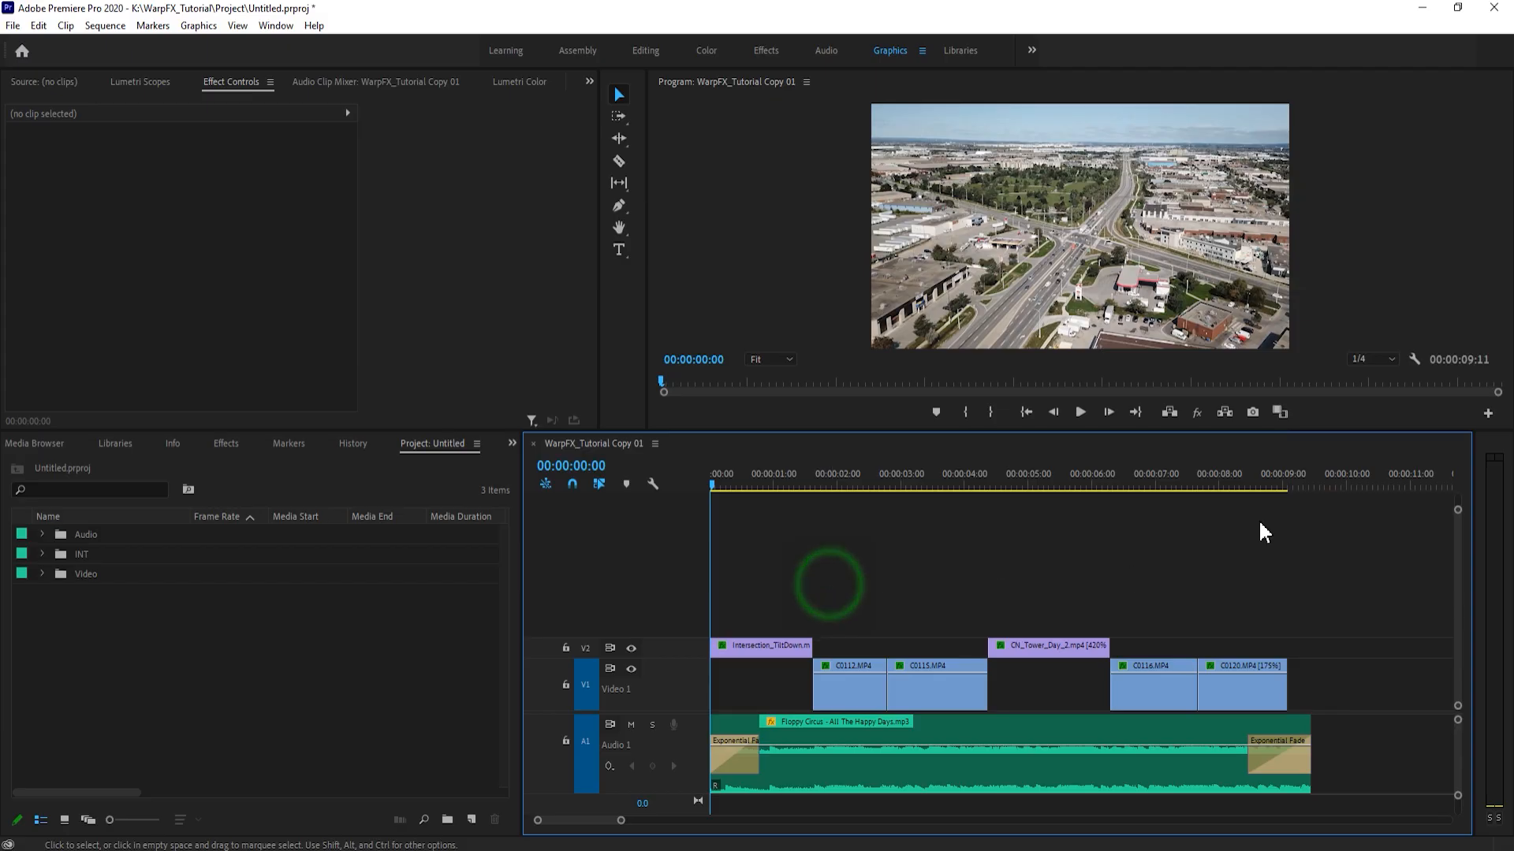
- Scrub through the clips of the WarpFX_Tutorial Copy 01 sequence to review the edit, and return to its start
left_click(1266, 517)
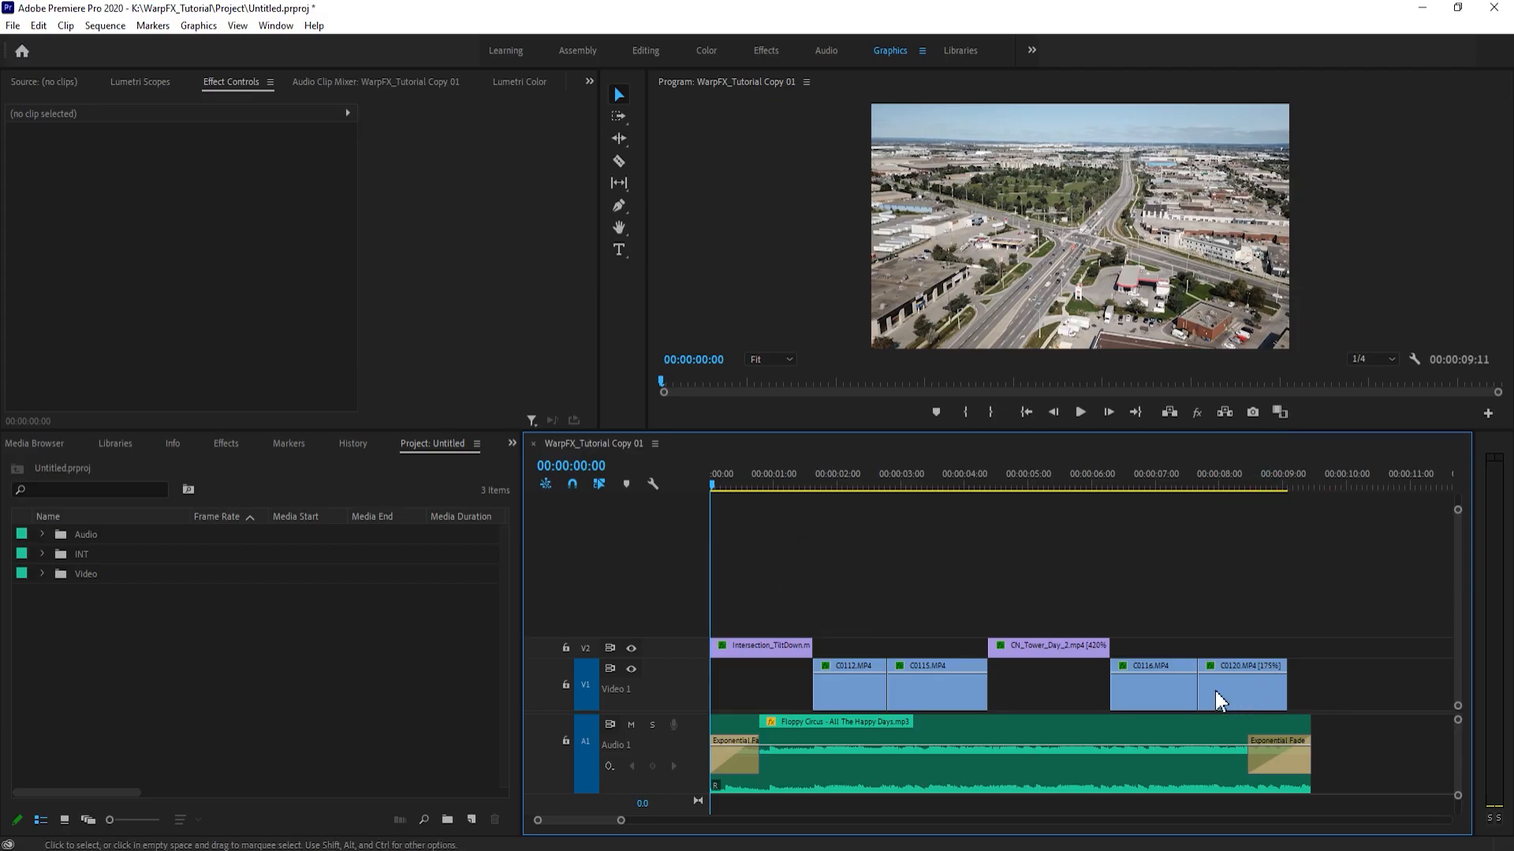
left_click(1242, 682)
left_click(877, 679)
left_click(867, 475)
left_click(928, 482)
left_click(1161, 476)
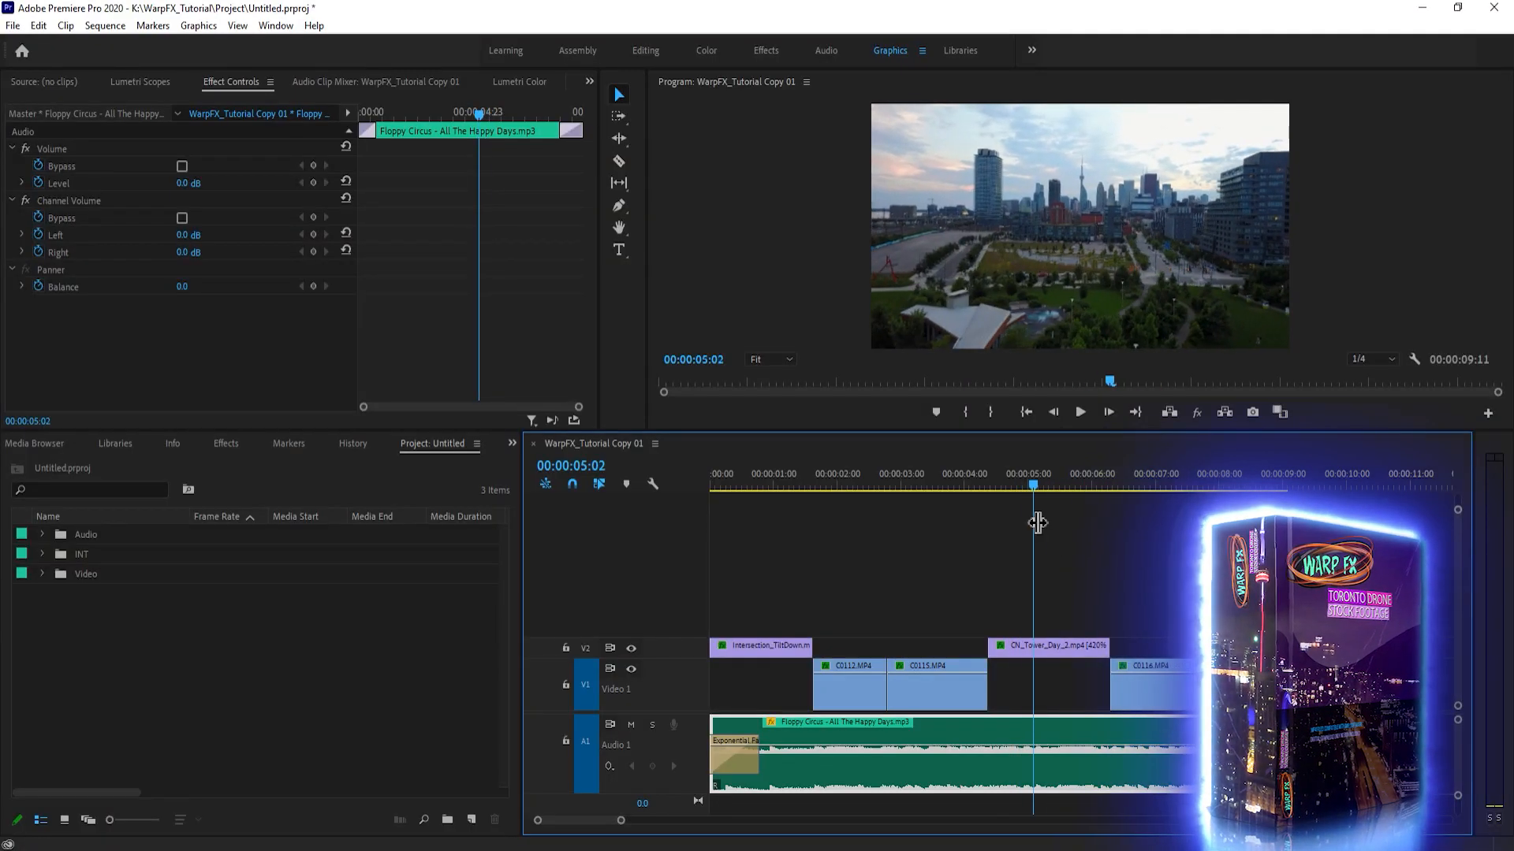
left_click(1037, 522)
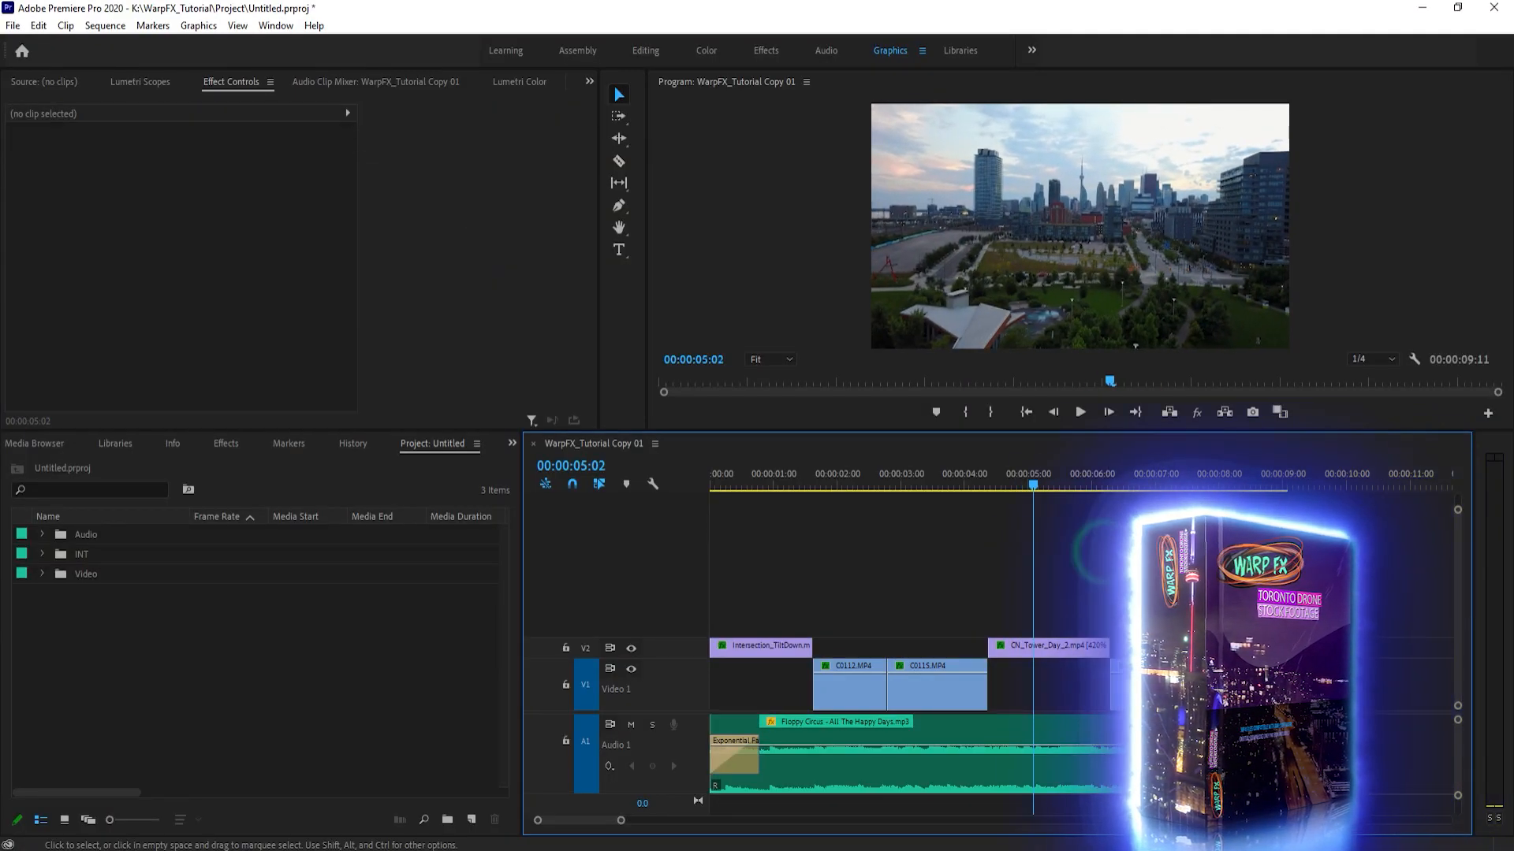
left_click(749, 481)
left_click(1050, 651)
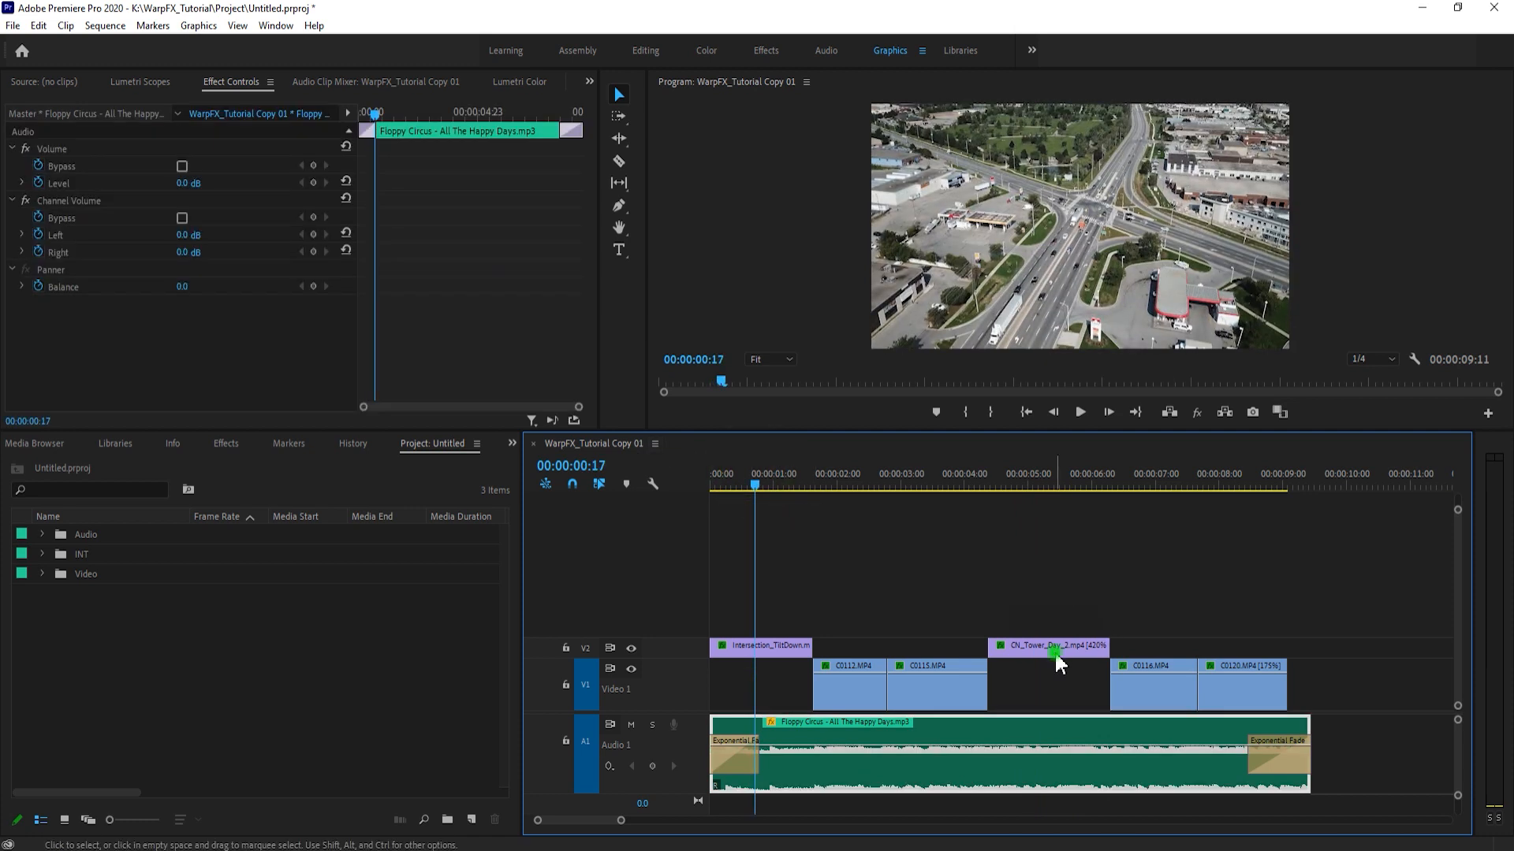
left_click_drag(748, 473, 692, 507)
left_click(834, 577)
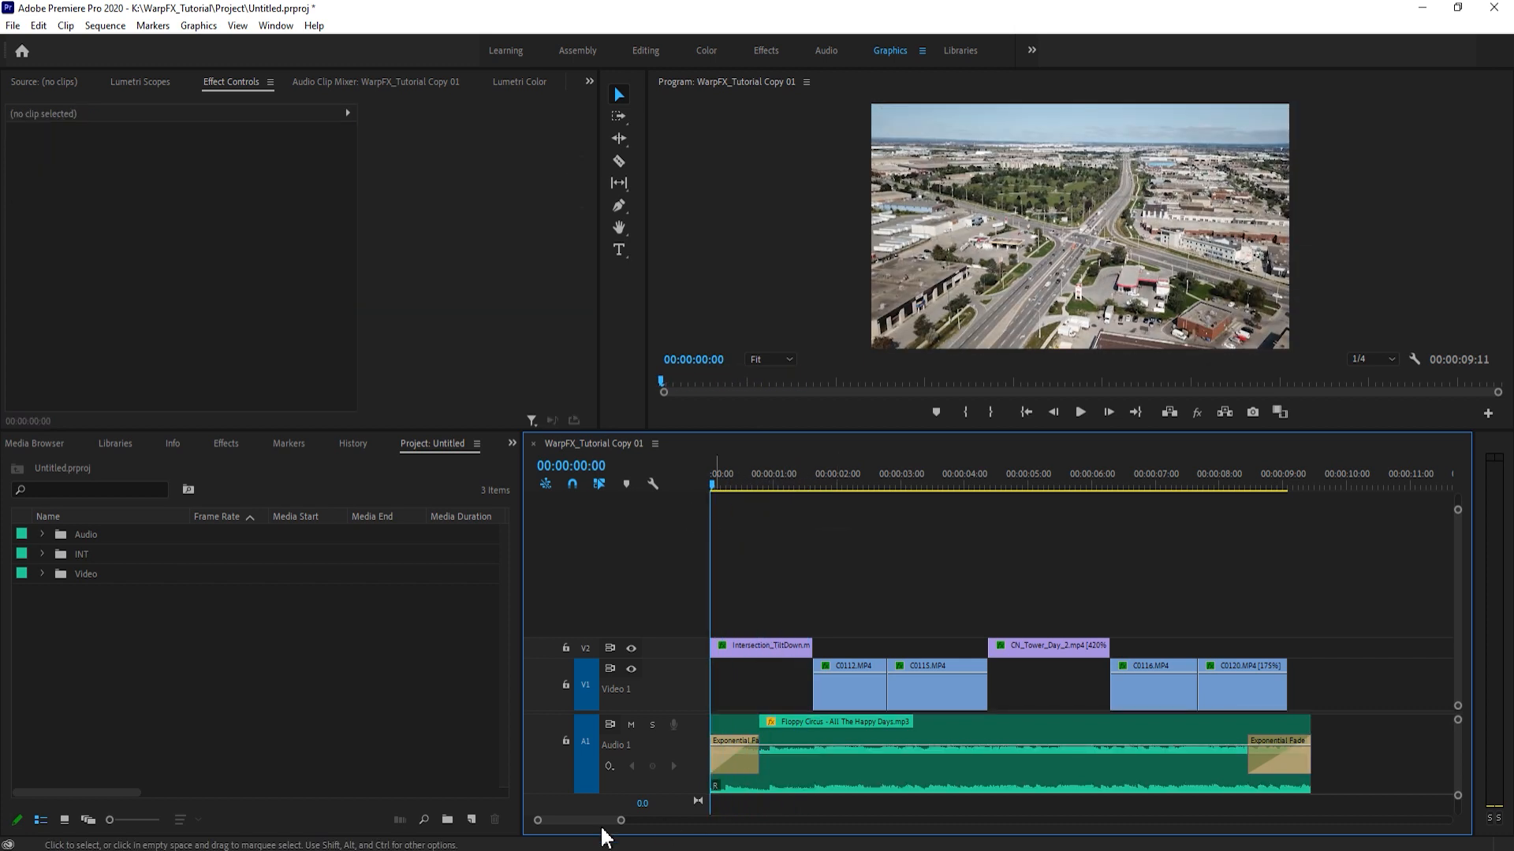
- Check the Speed/Duration settings of the Intersection_TiltDown.mp4 clip and leave them as they are
left_click_drag(621, 820, 572, 820)
left_click(820, 653)
right_click(820, 653)
left_click(870, 531)
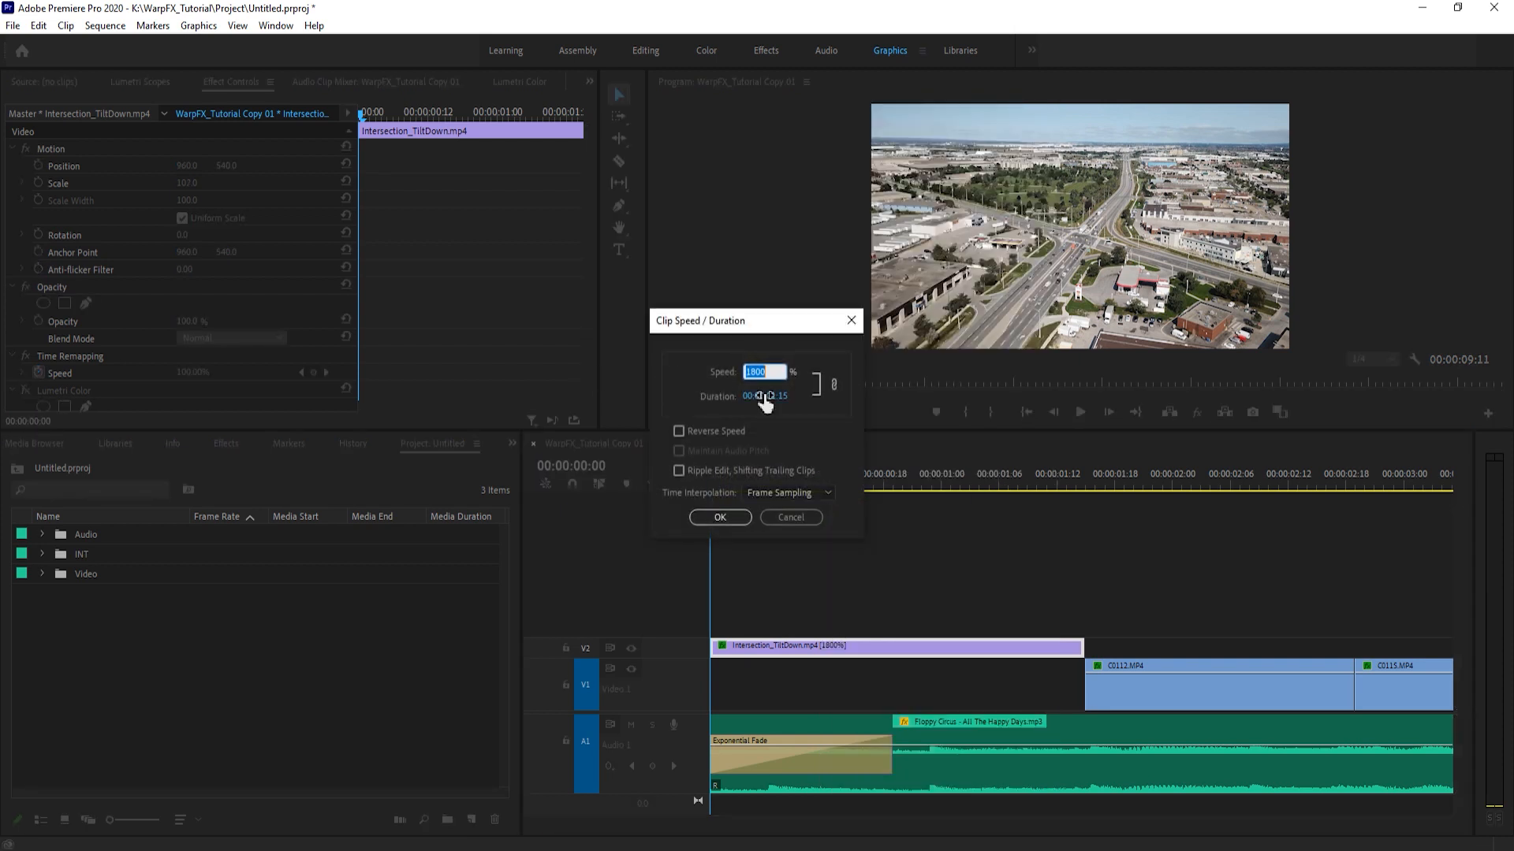
left_click(786, 518)
left_click(863, 563)
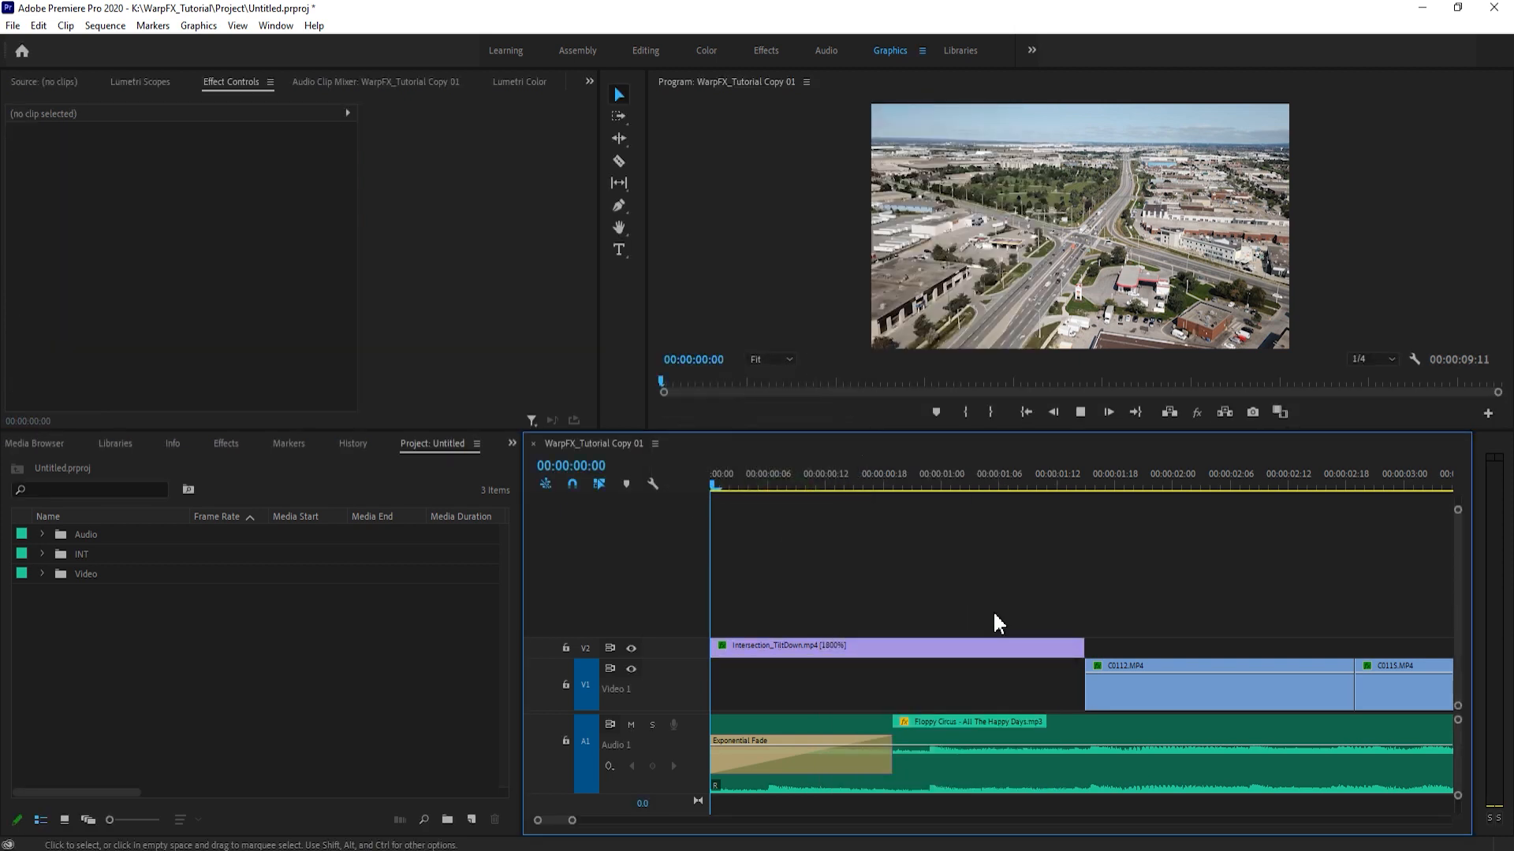
- Preview the original Intersection_TiltDown.mp4 footage in the Source monitor, and play the sped-up version from the start of the sequence
double_click(903, 649)
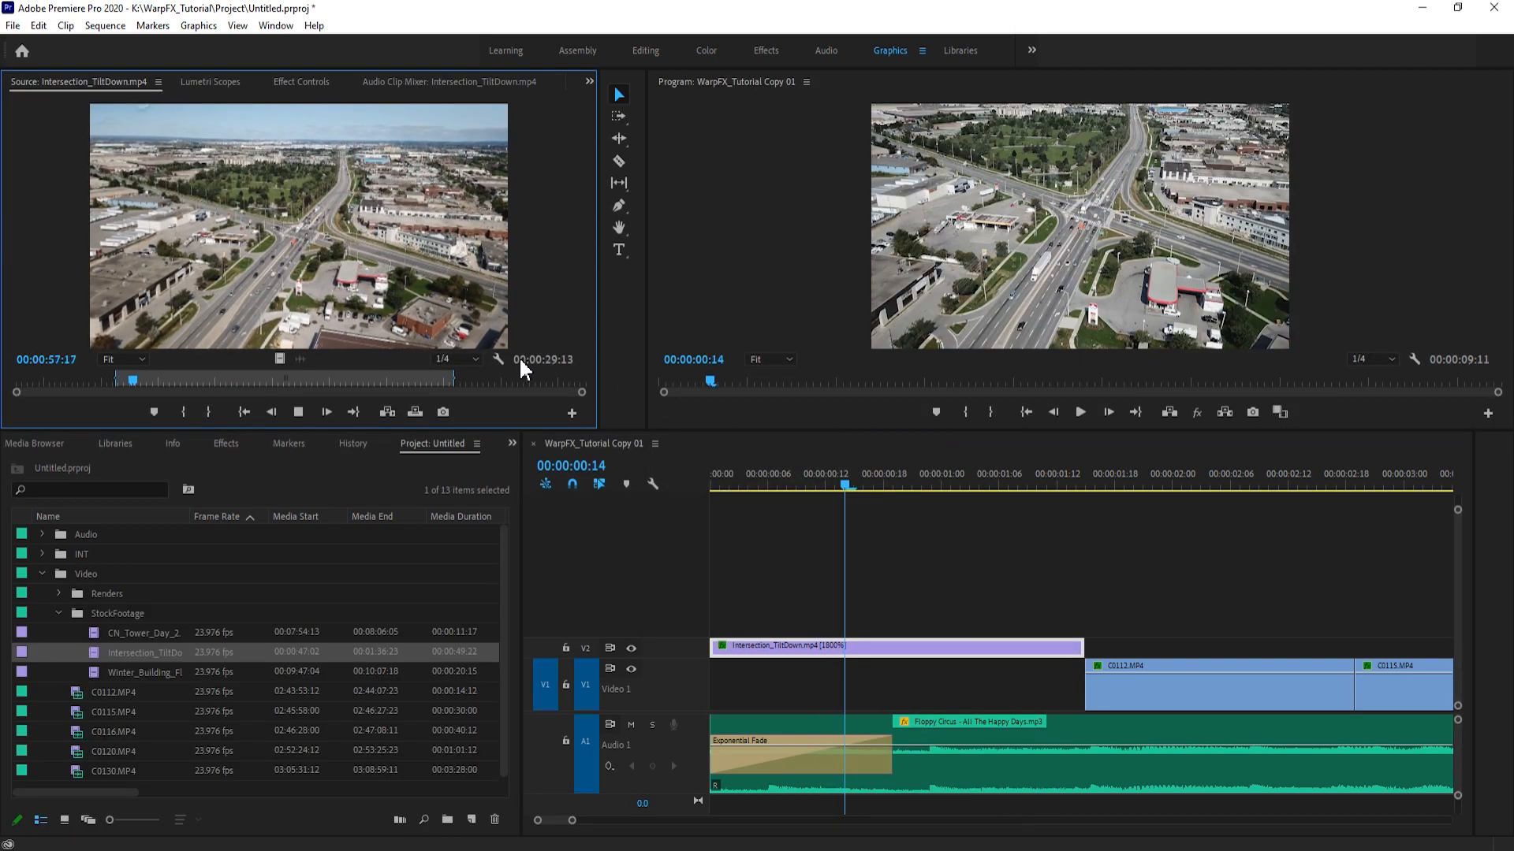
key("space")
left_click(845, 481)
key("Home")
key("space")
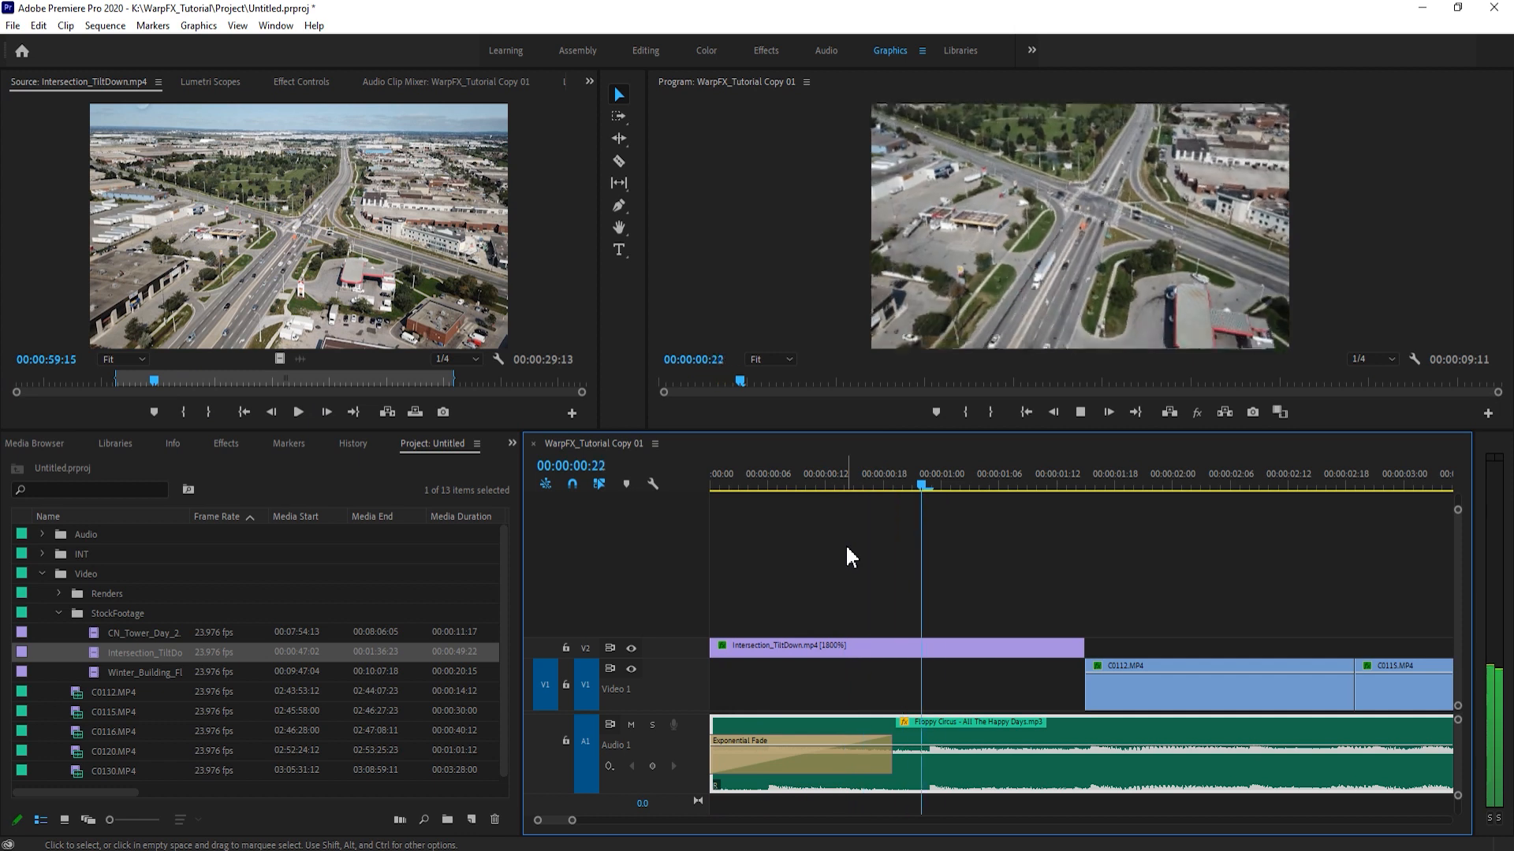
key("space")
- Play the rest of the sequence with the whole edit in view, checking the camera shake in the C0116.MP4 clip
left_click_drag(572, 820, 672, 820)
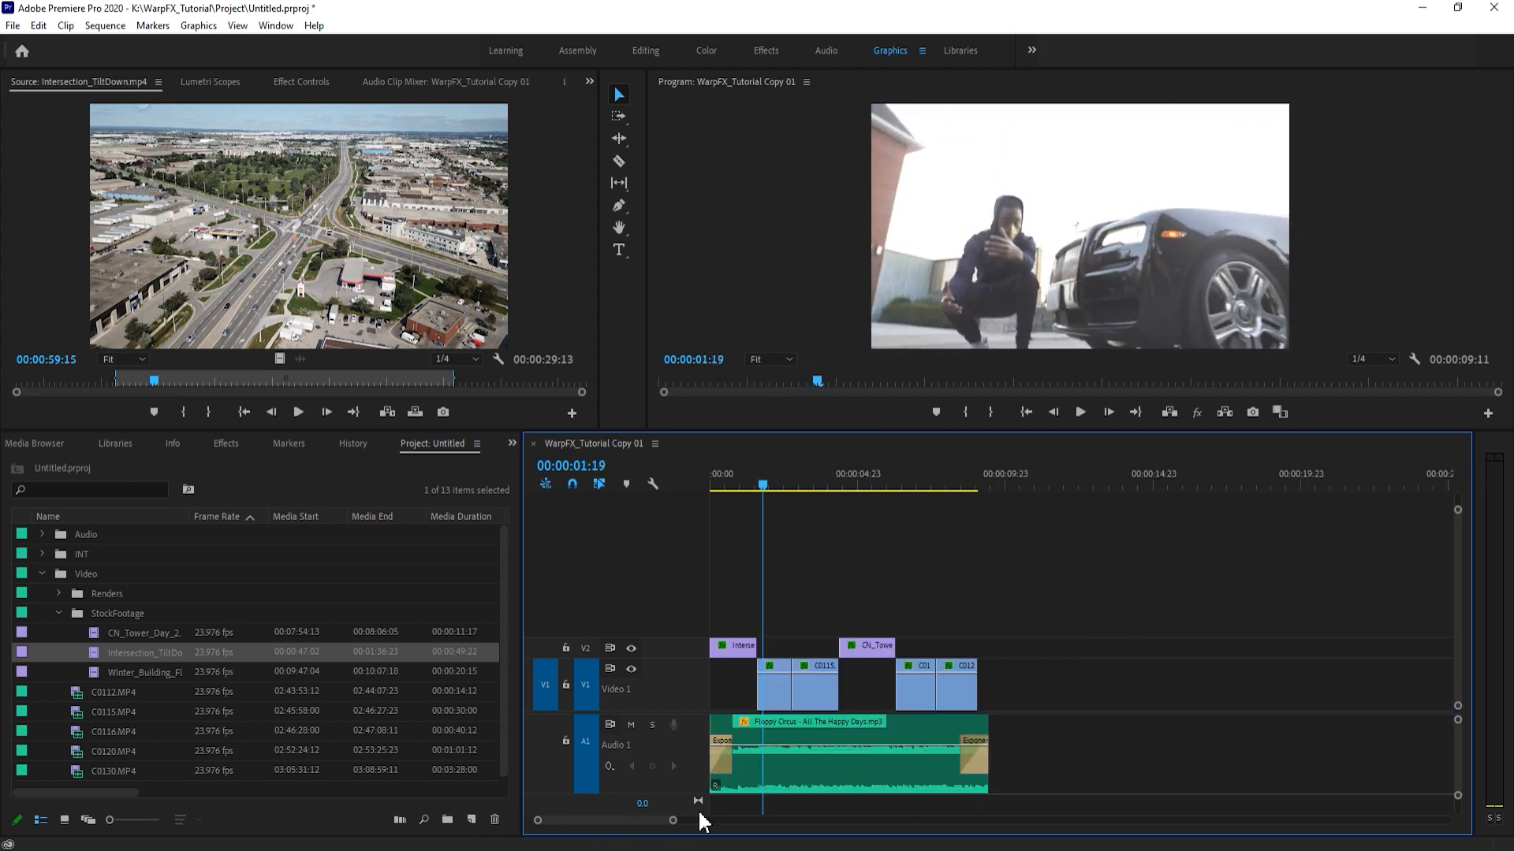
left_click(837, 764)
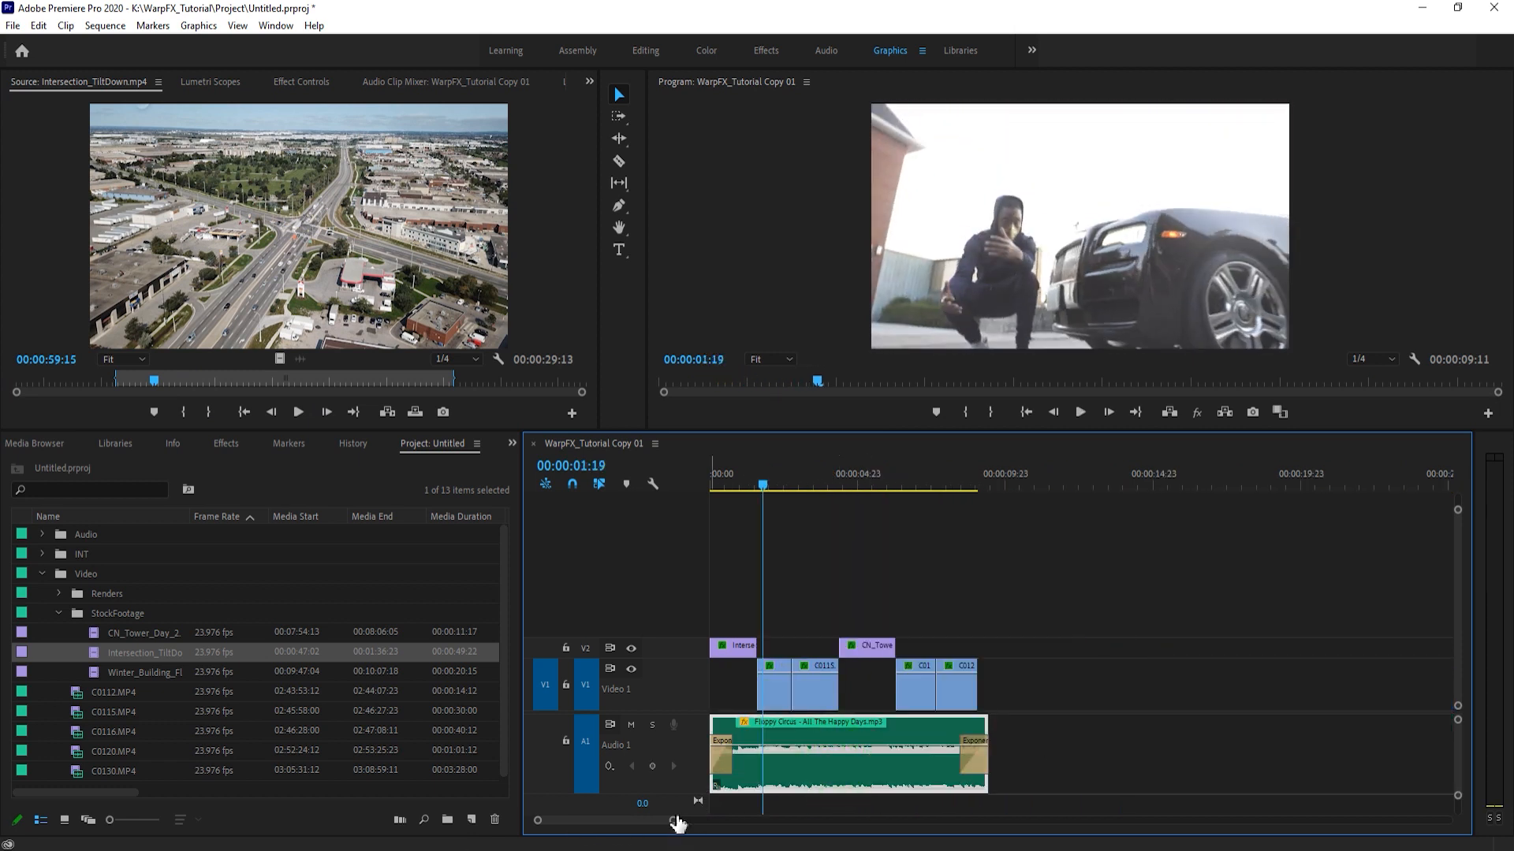
left_click(1187, 712)
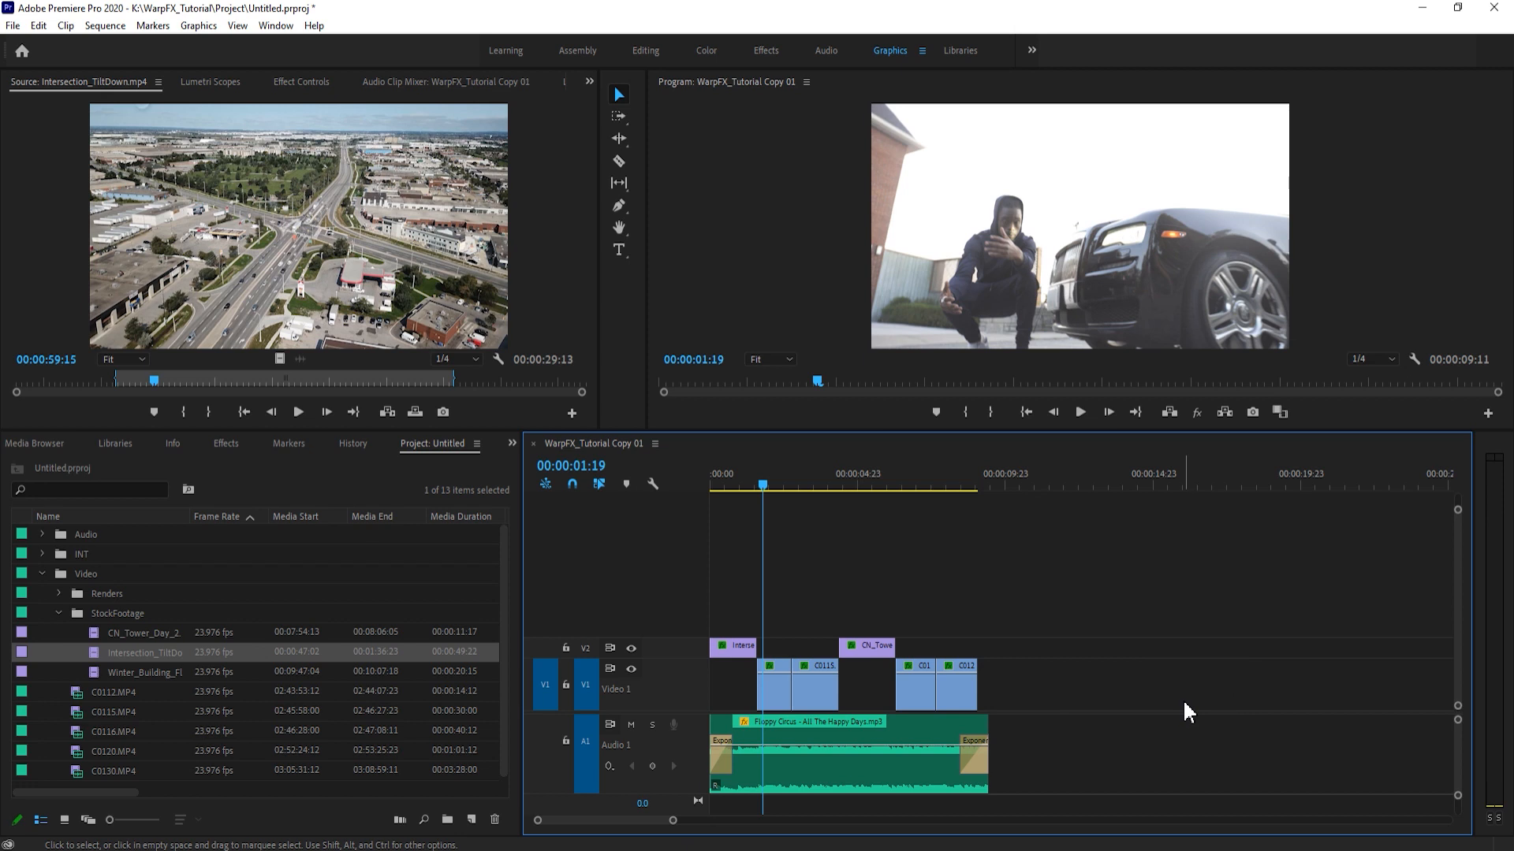
left_click_drag(674, 821, 630, 821)
left_click(1135, 593)
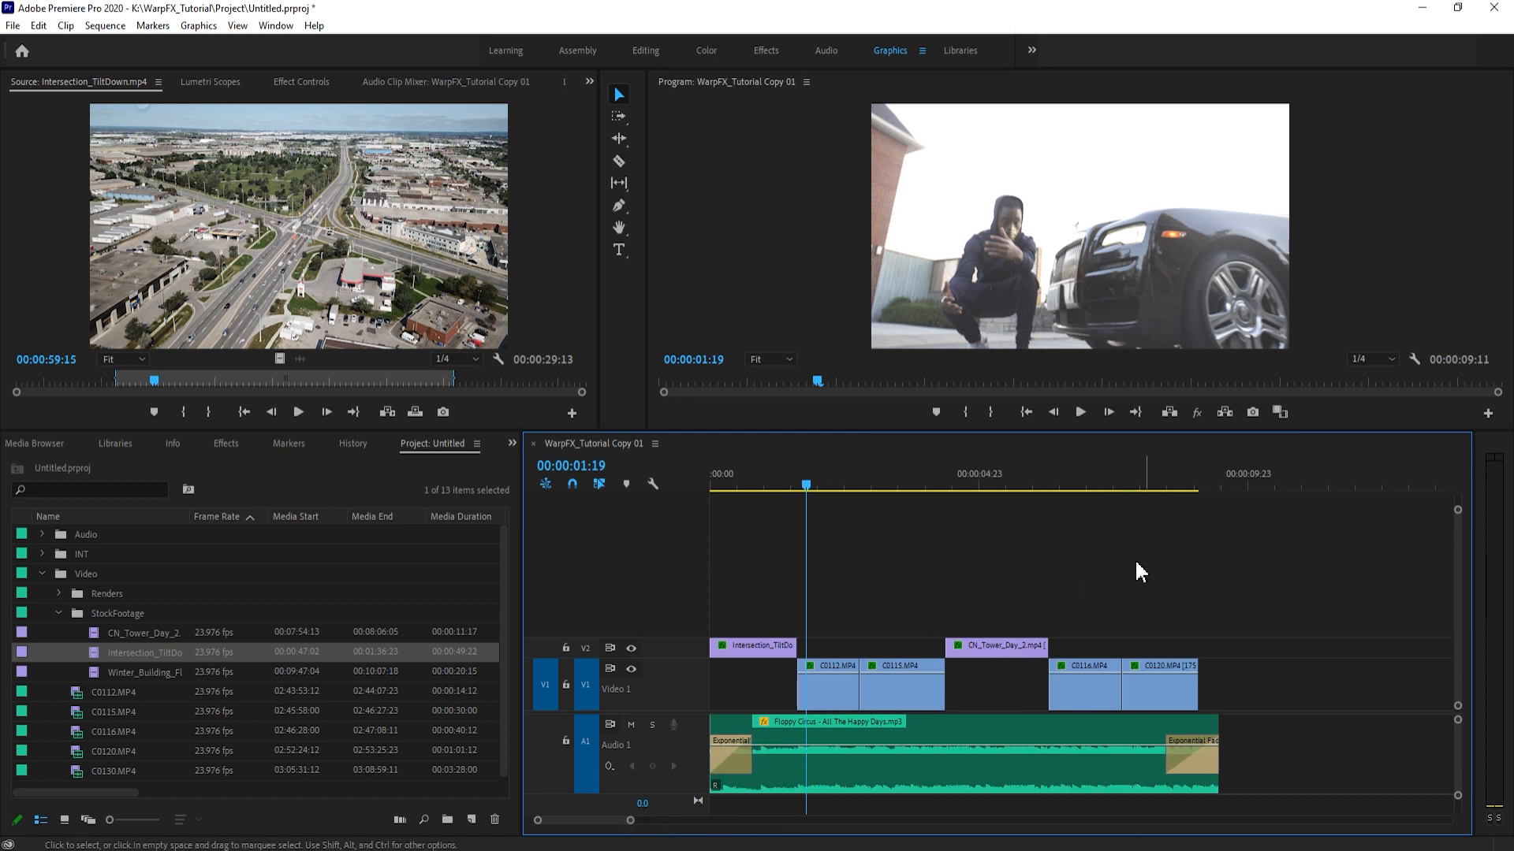
key("space")
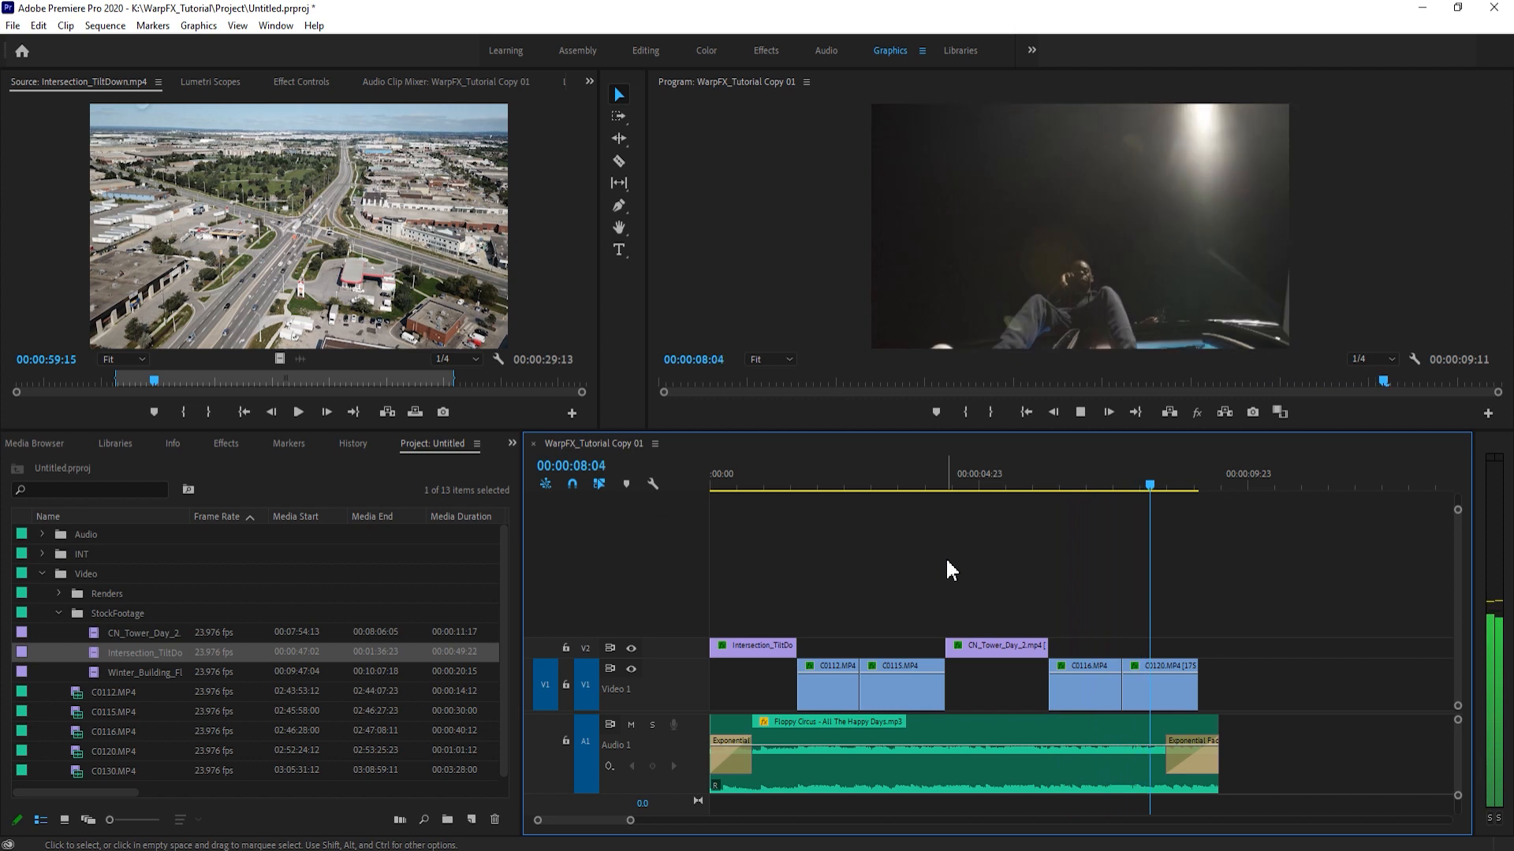
left_click_drag(1033, 483, 1065, 484)
left_click(1121, 541)
left_click_drag(1113, 680, 1116, 444)
key("space")
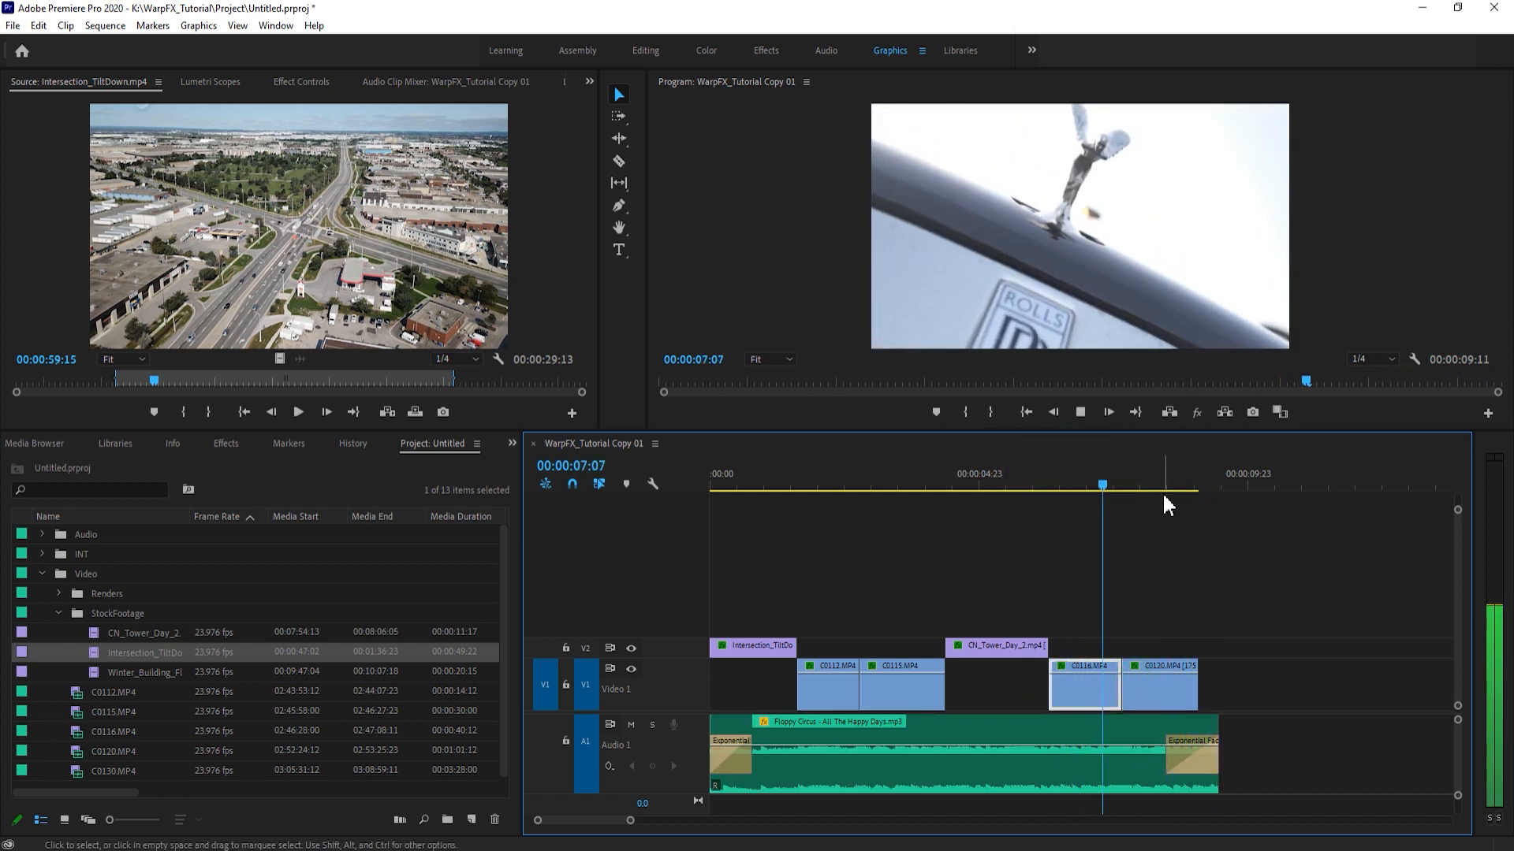
- Nest the C0116.MP4 clip and the C0115.MP4 clip as two separate sequences with their default names
left_click(1088, 482)
left_click(1080, 699)
key("ctrl+n")
key("Return")
left_click(898, 690)
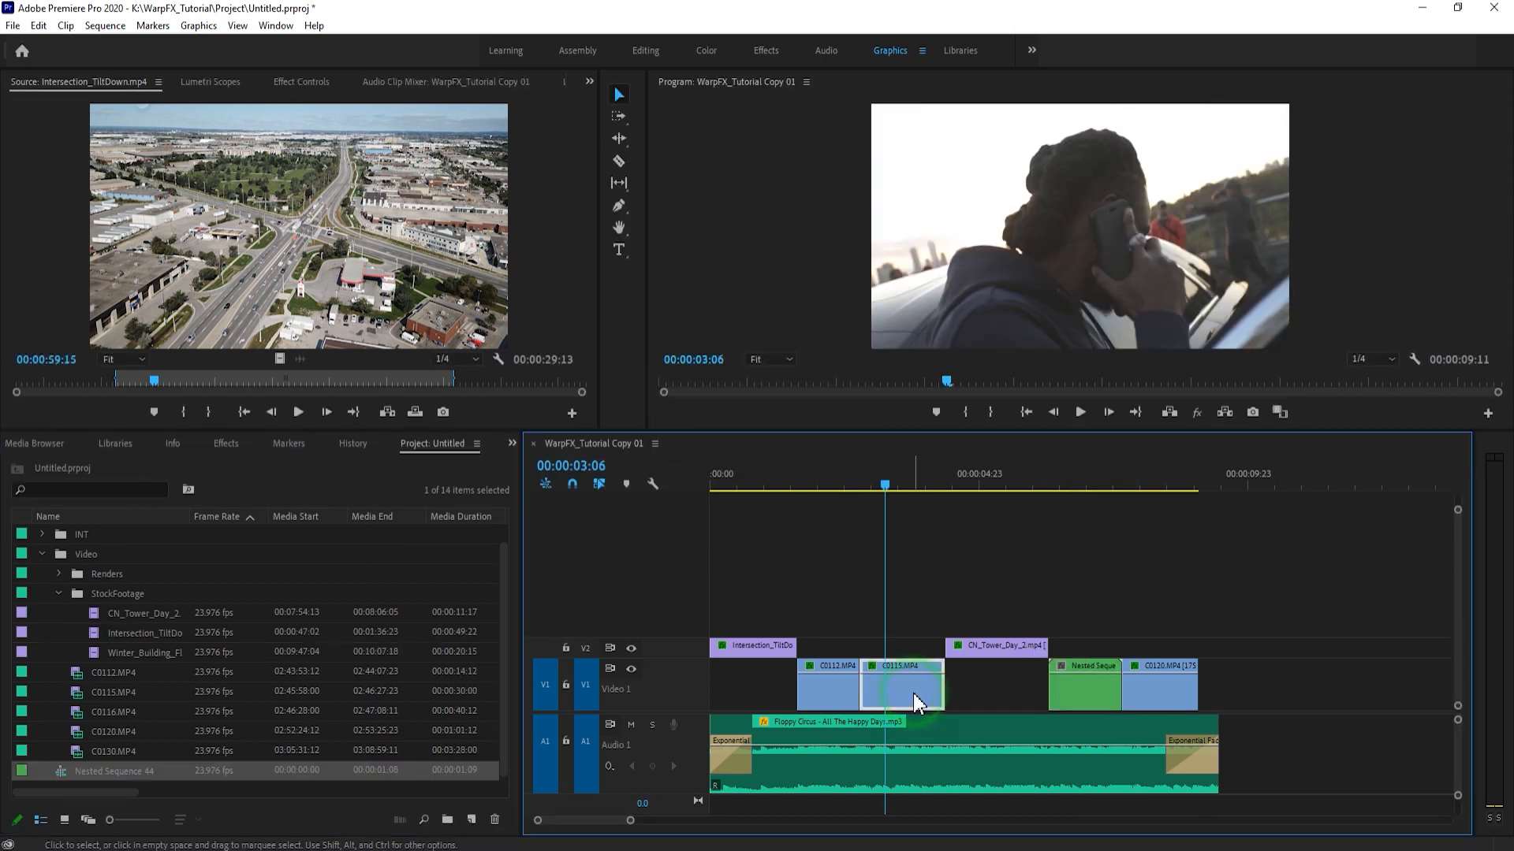
key("ctrl+n")
key("Return")
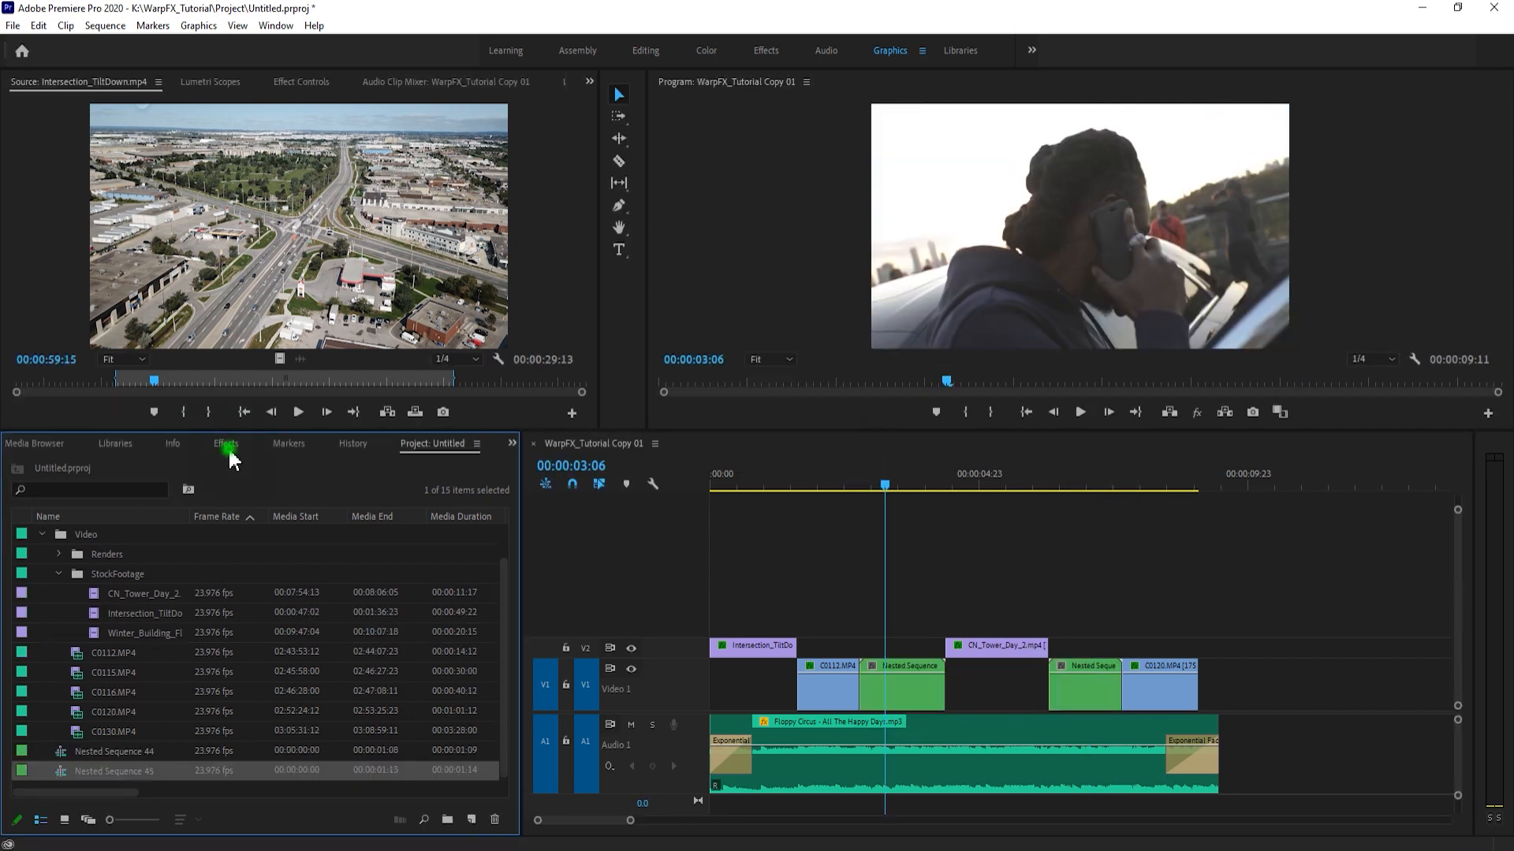
- Find the Warp Stabilizer effect by searching for "warp stab" and apply it to both nested sequences
left_click(228, 444)
left_click(120, 465)
type("warp")
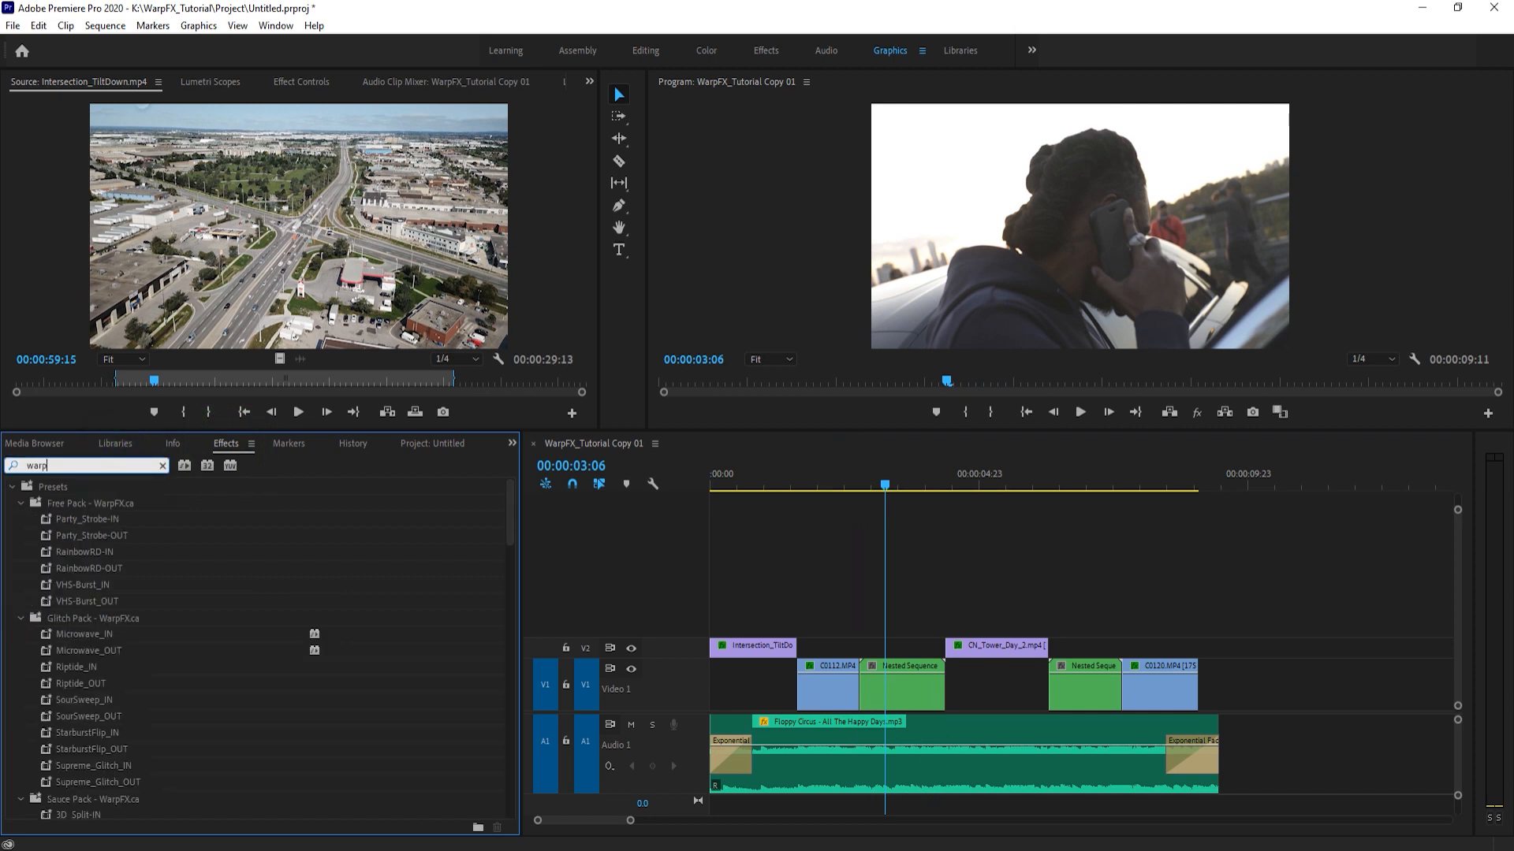
type(" stab")
left_click(112, 584)
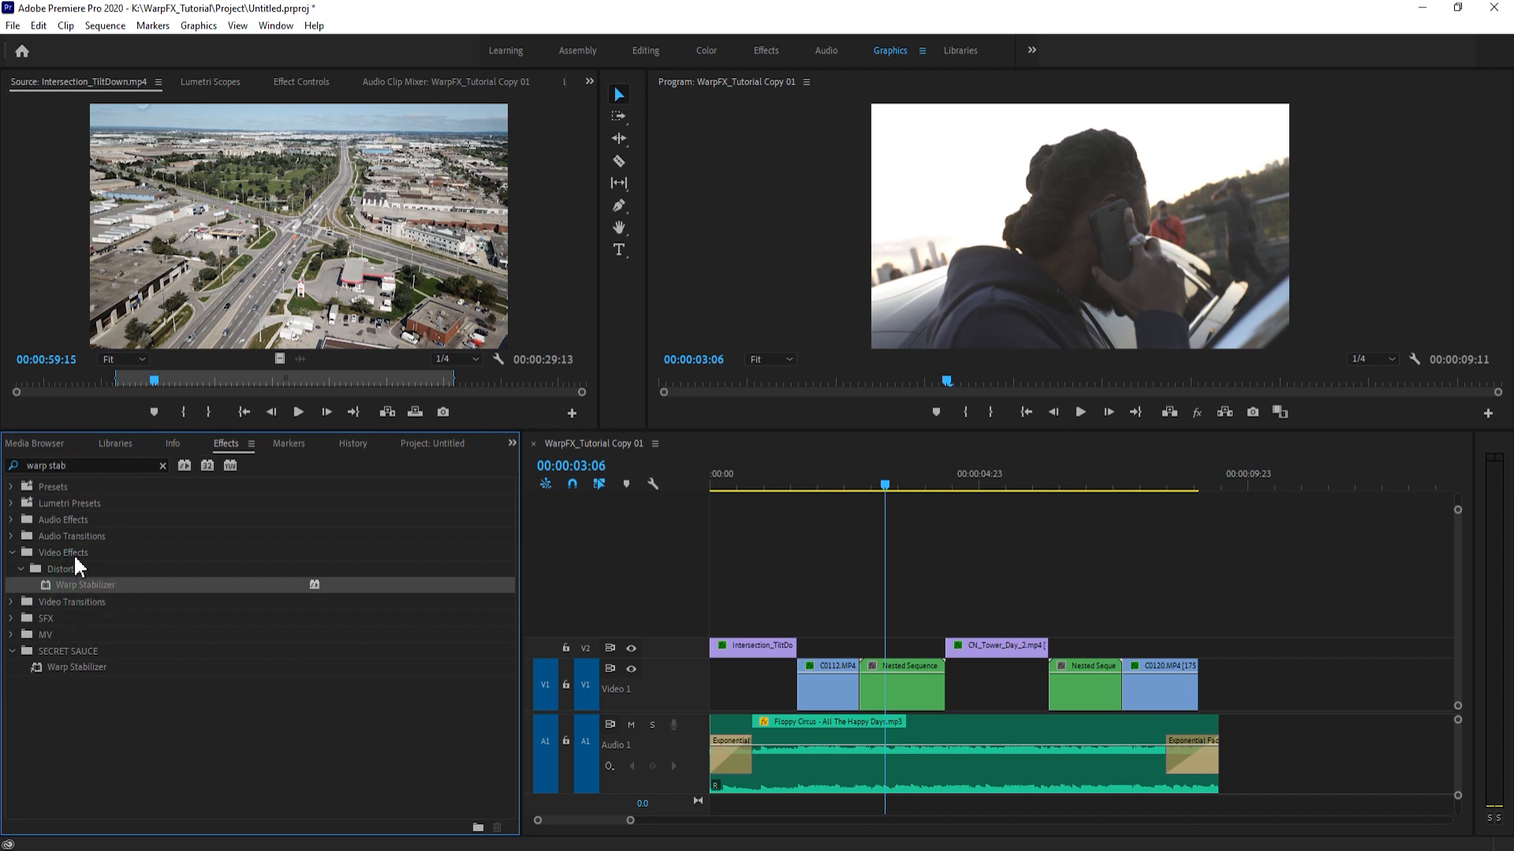
left_click_drag(84, 590, 893, 688)
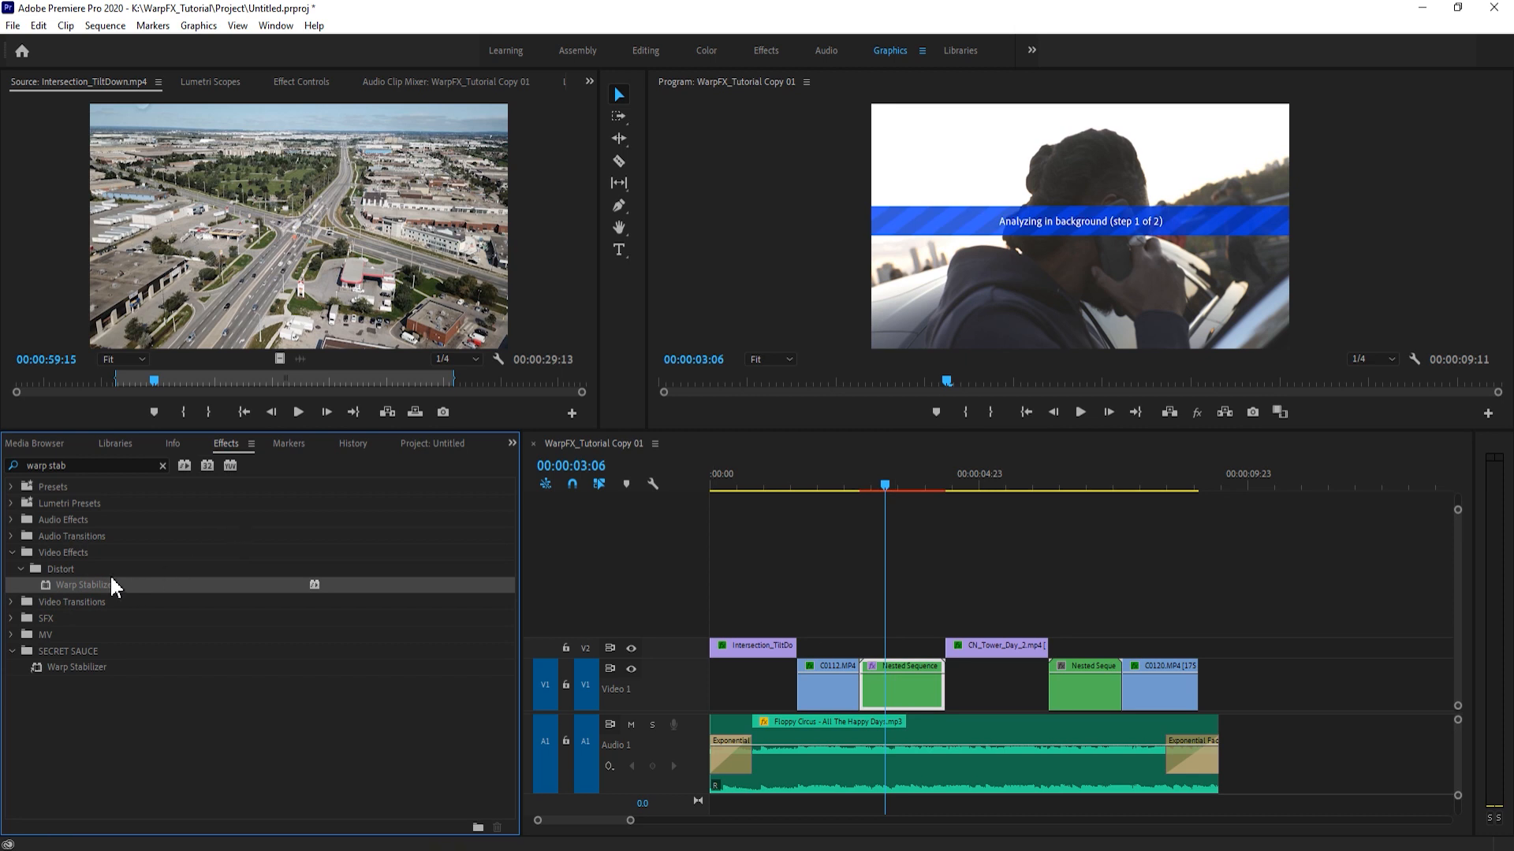
left_click_drag(1090, 680, 1090, 679)
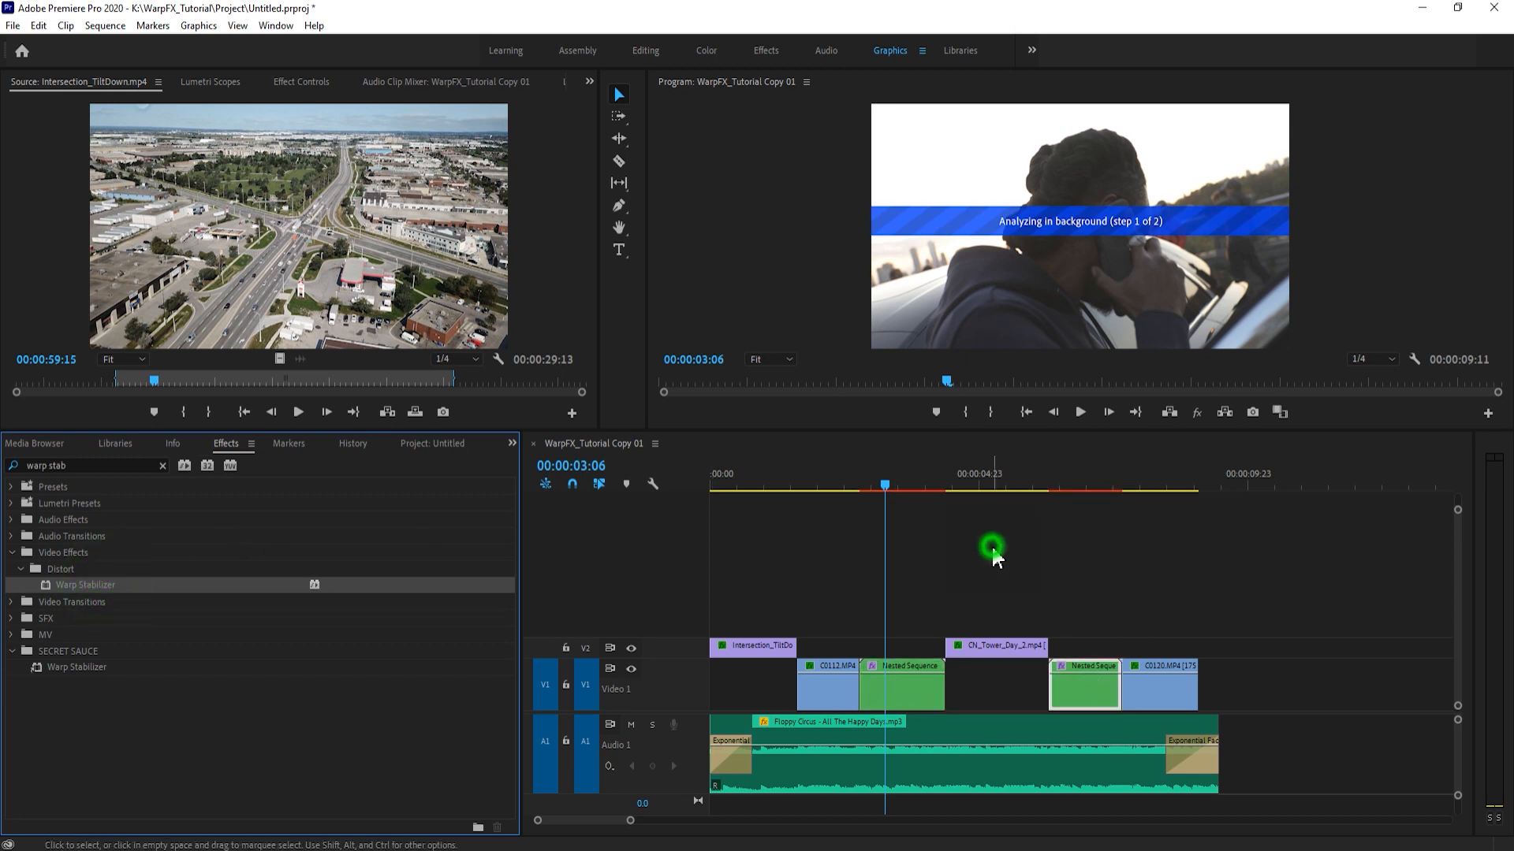
- Preview the stabilized C0115.MP4 nest and lower the Smoothness of its Warp Stabilizer
left_click(300, 85)
scroll(482, 306, "down", 3)
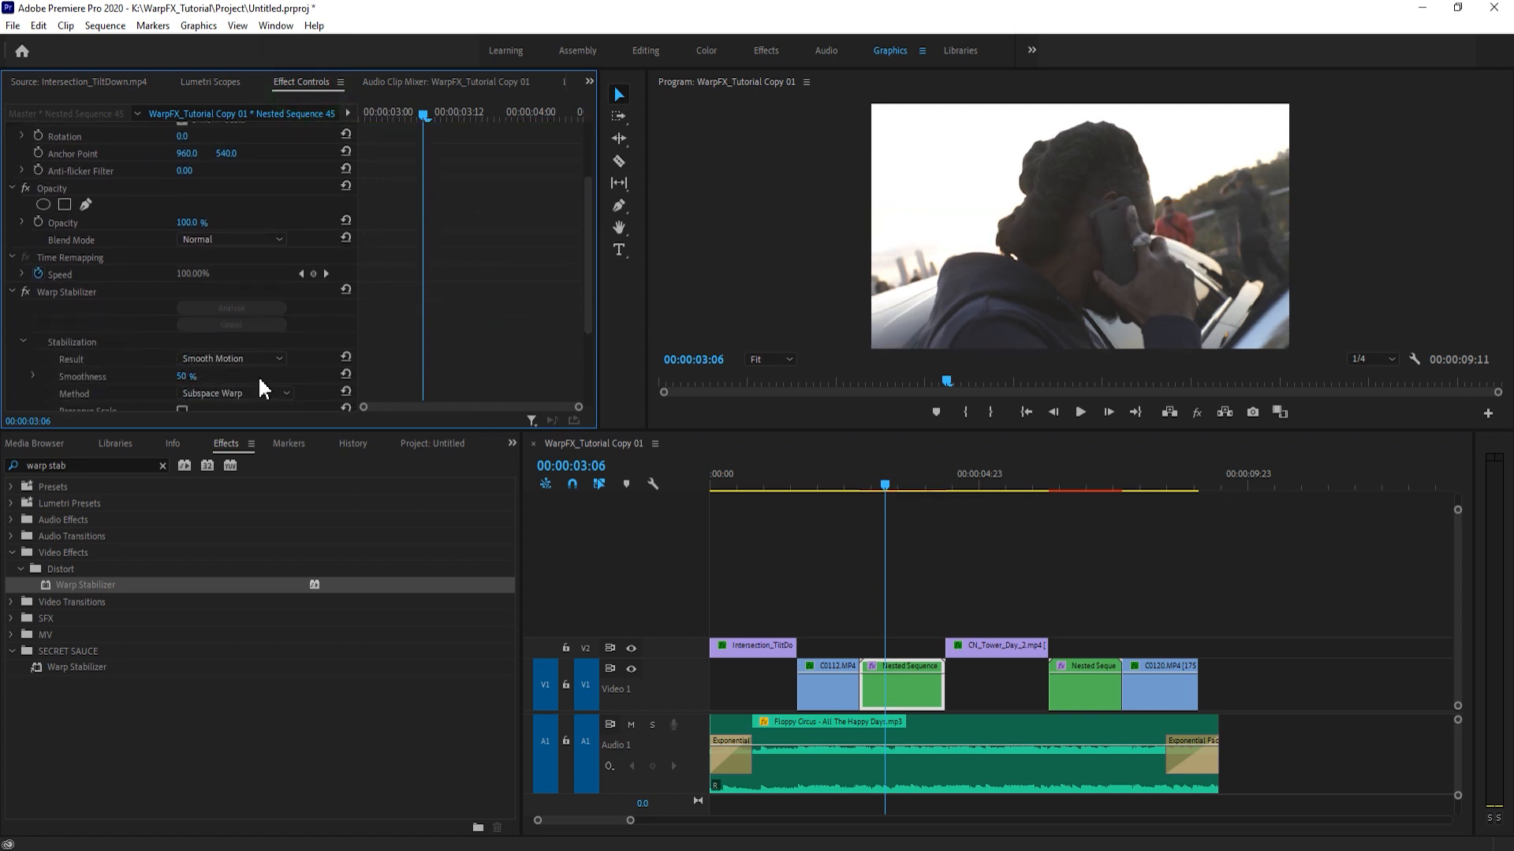
left_click(871, 482)
key("space")
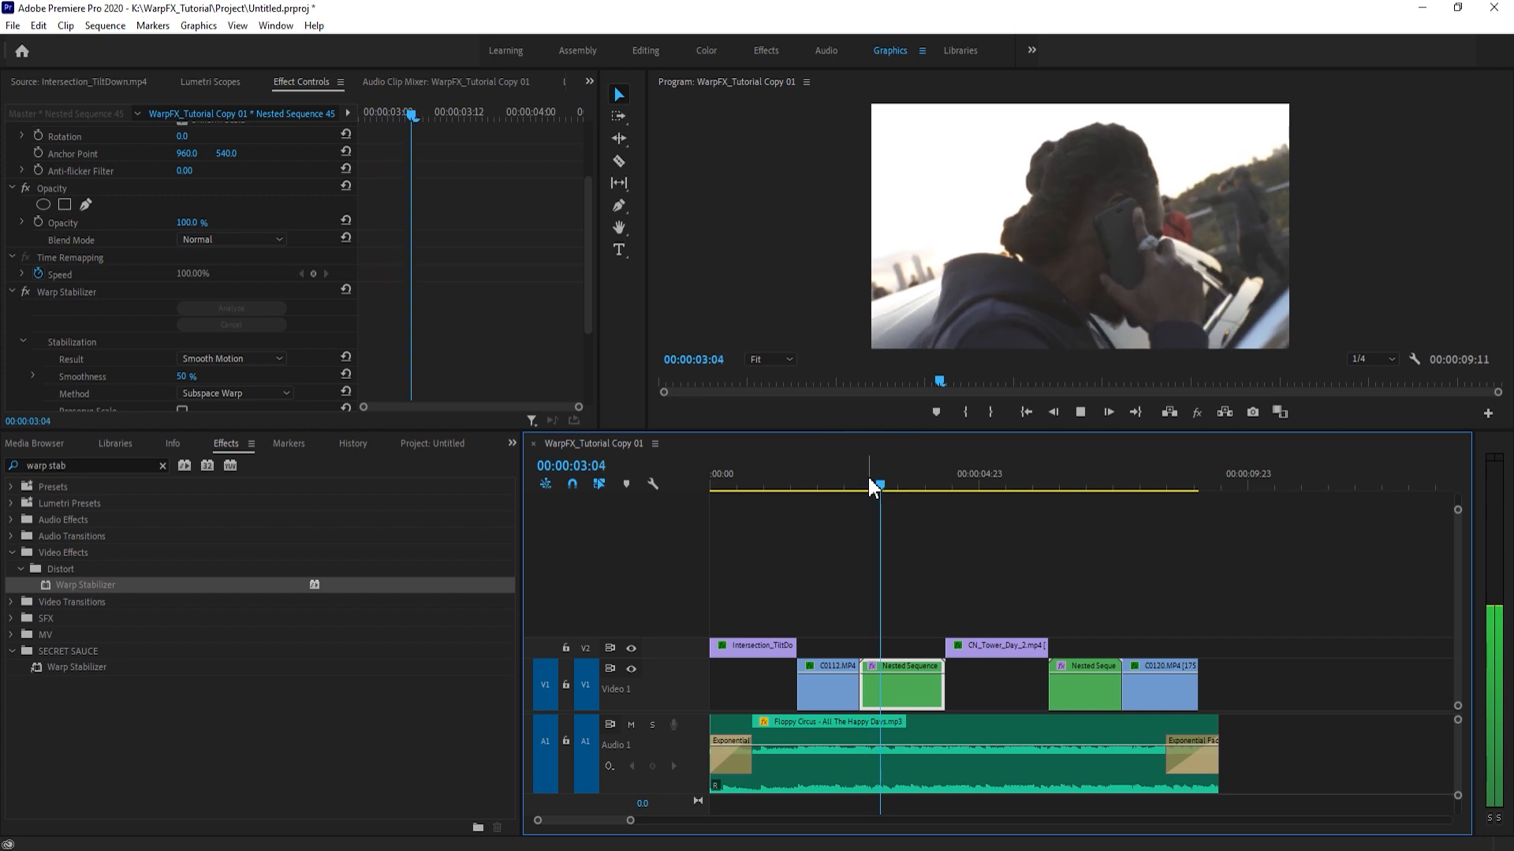
left_click(867, 475)
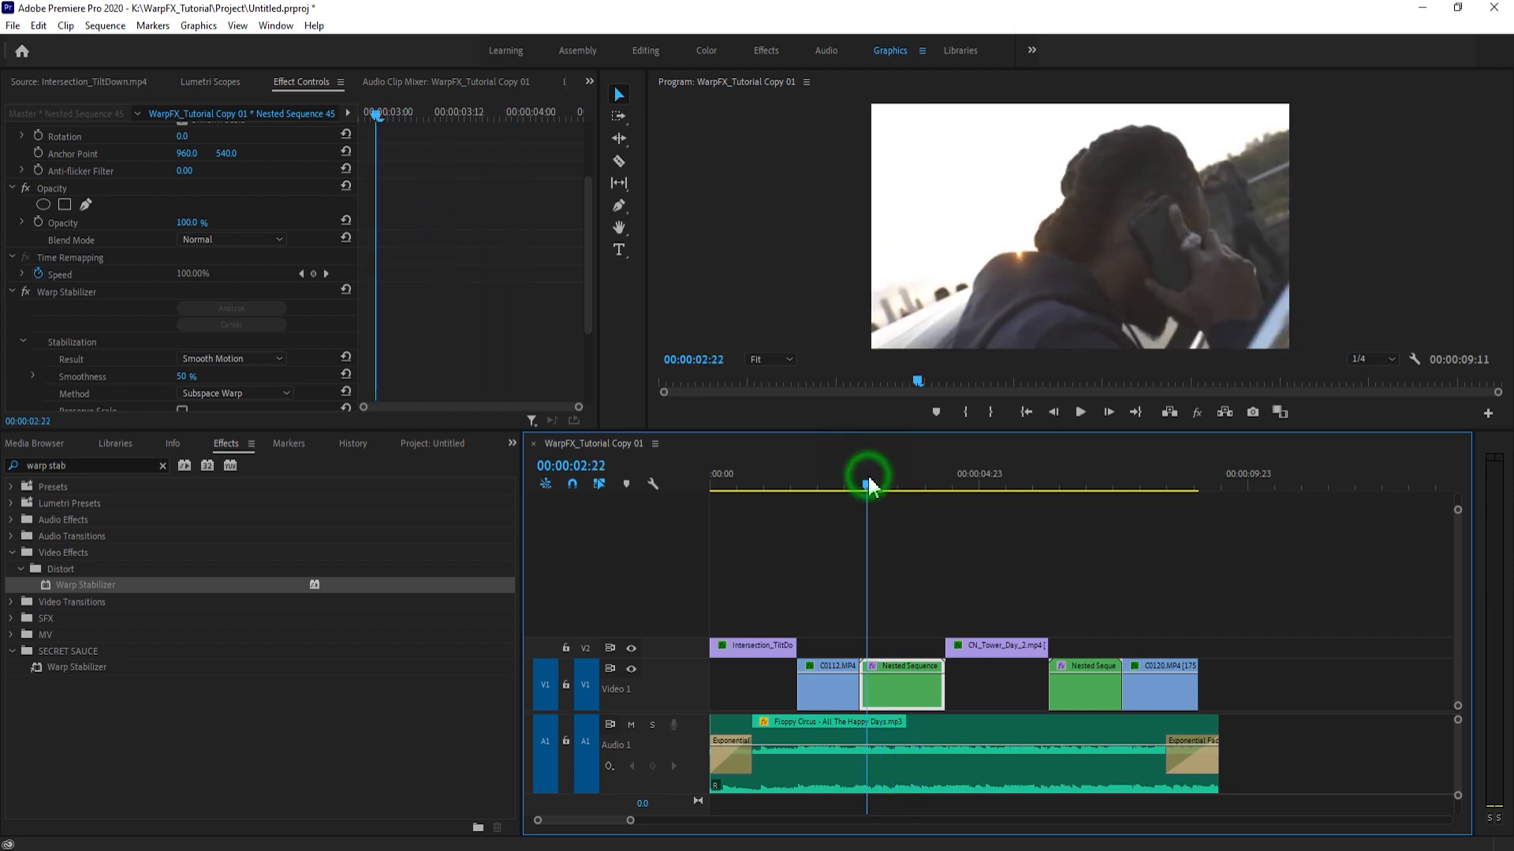
left_click(197, 374)
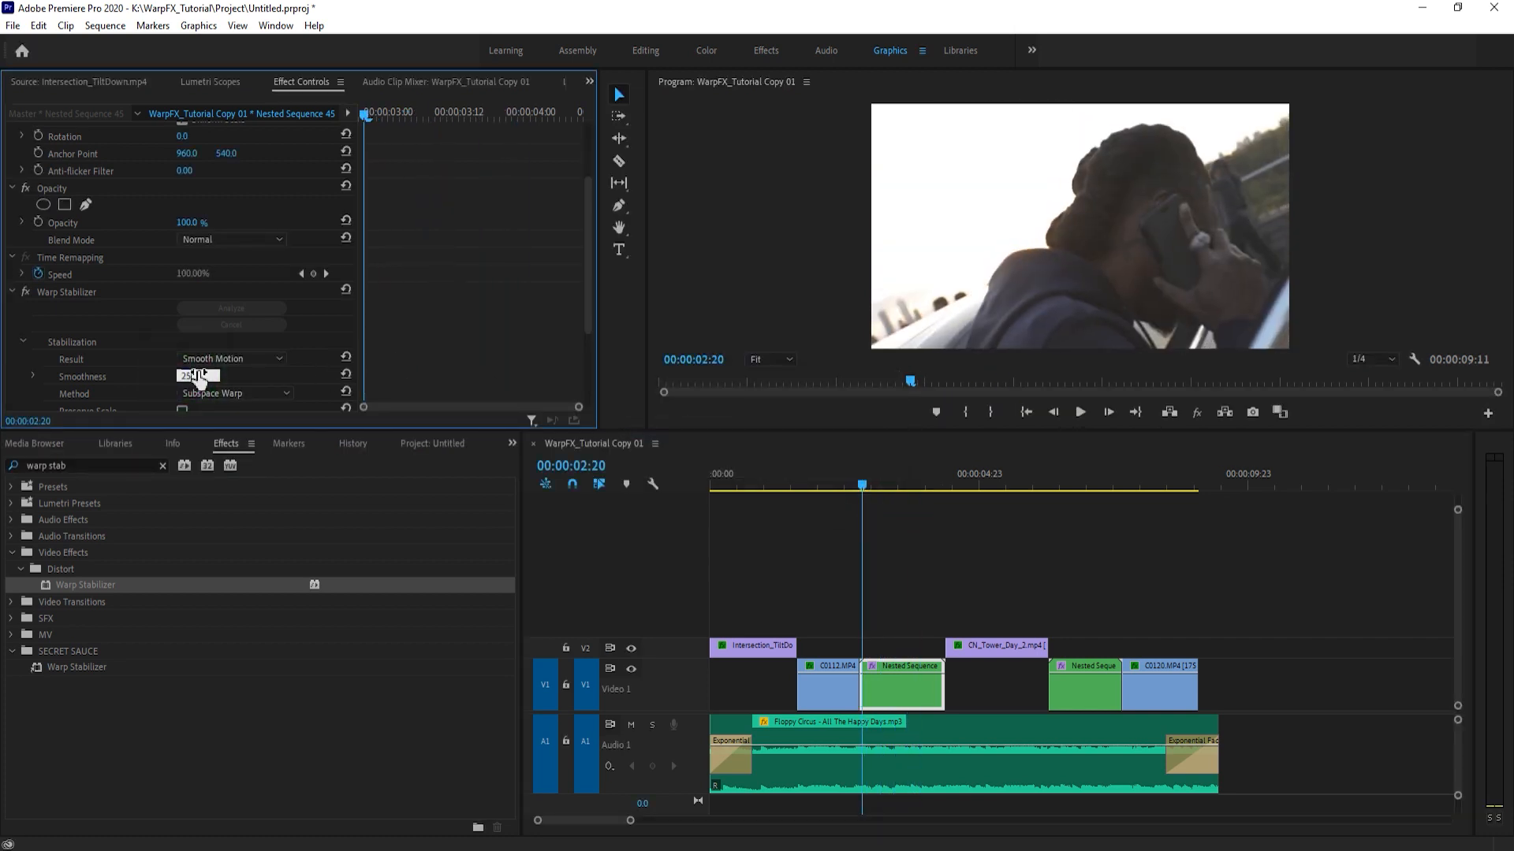
key("Return")
- Play back the C0115.MP4 nest with the reduced smoothness and return the playhead to its start
left_click(905, 534)
key("space")
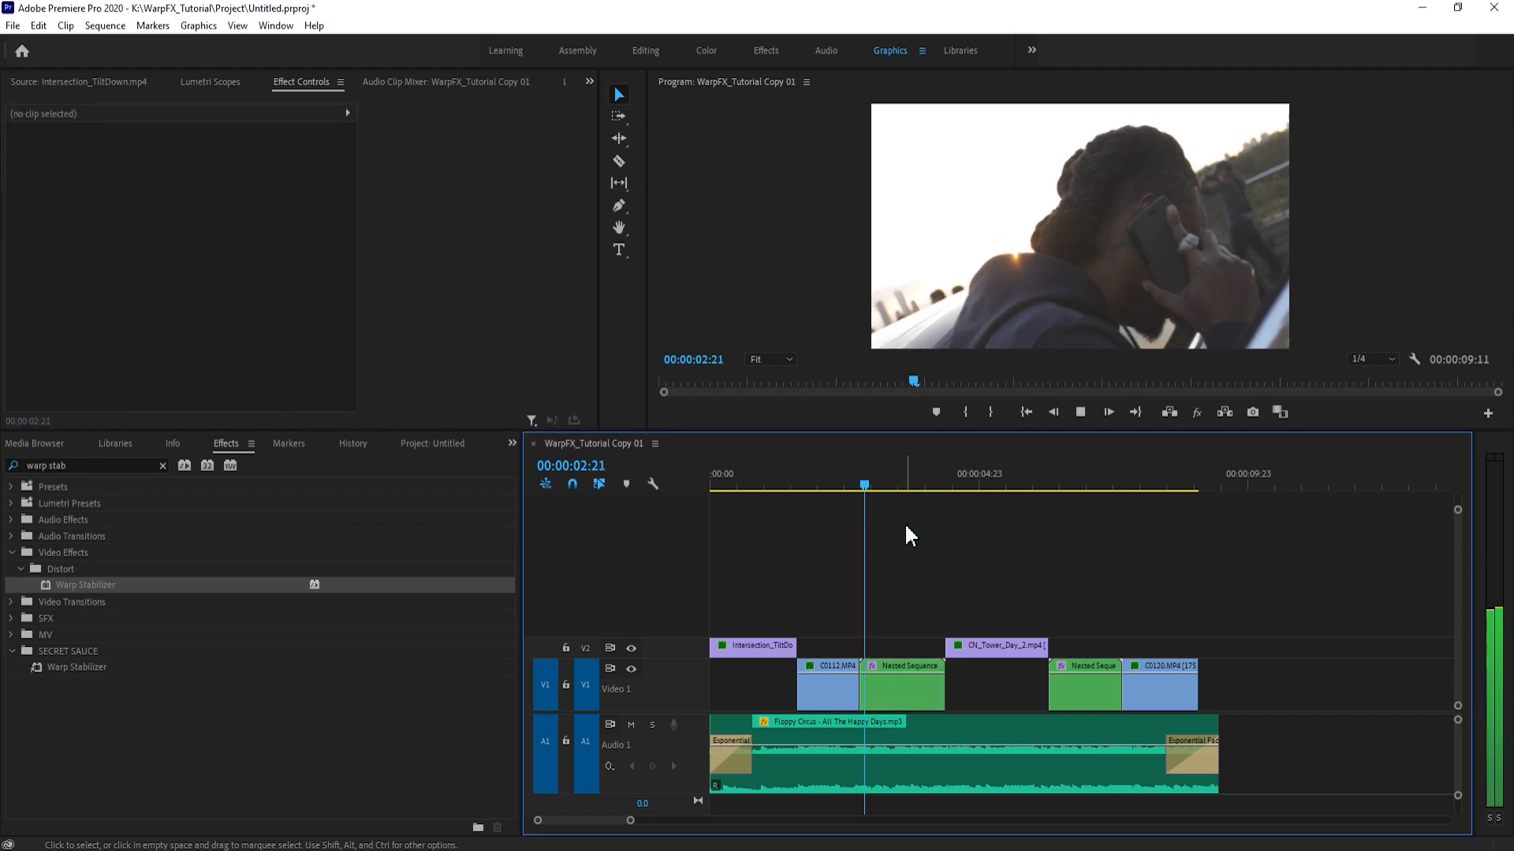
left_click(861, 485)
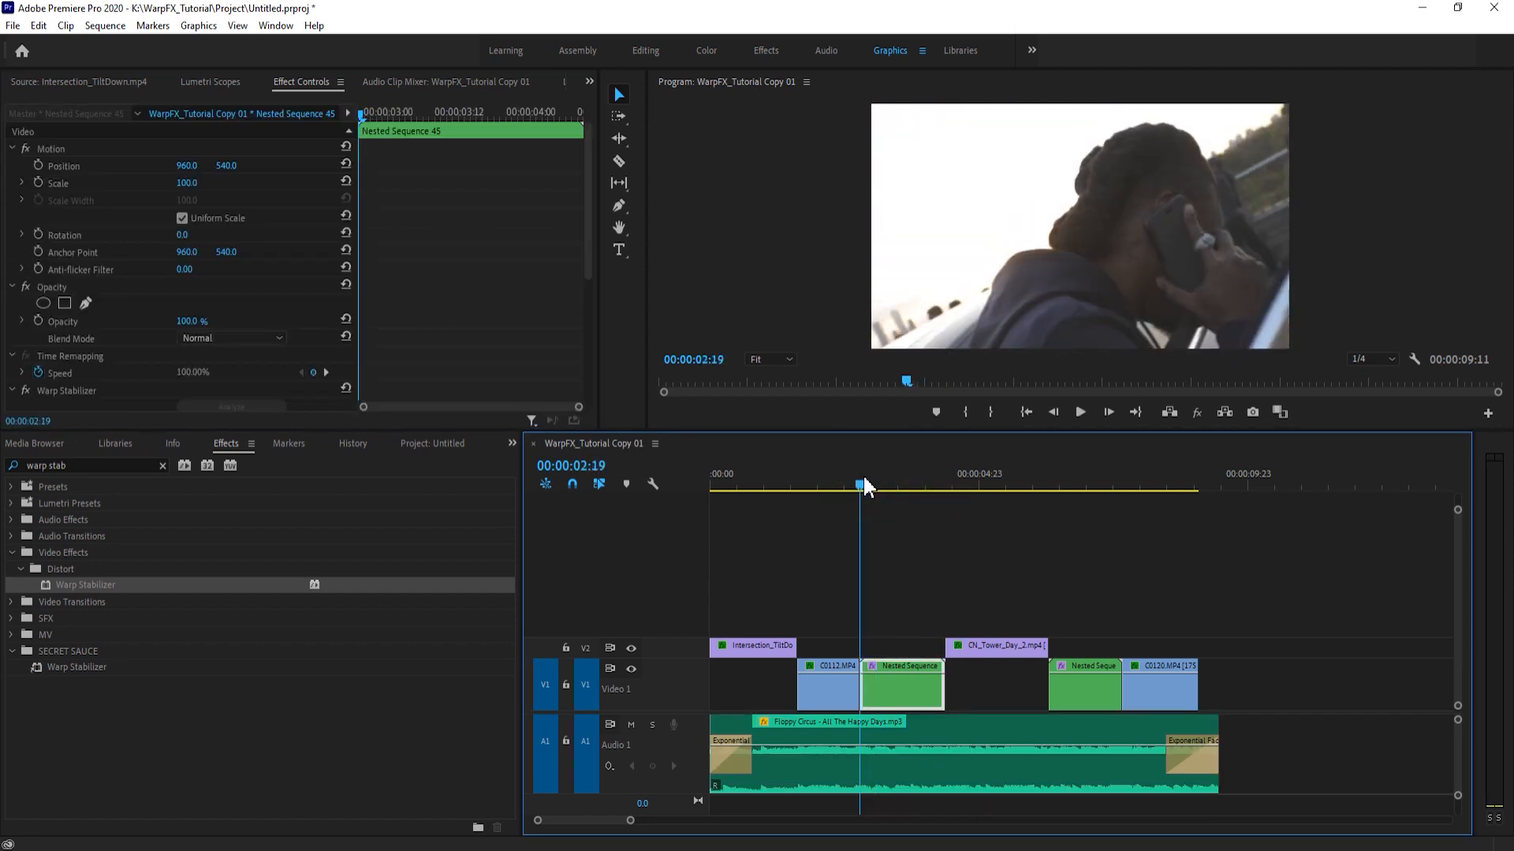
- Play the stabilized C0116.MP4 nest a few times and bring up its Warp Stabilizer settings at 00:00:07:07
left_click(1065, 477)
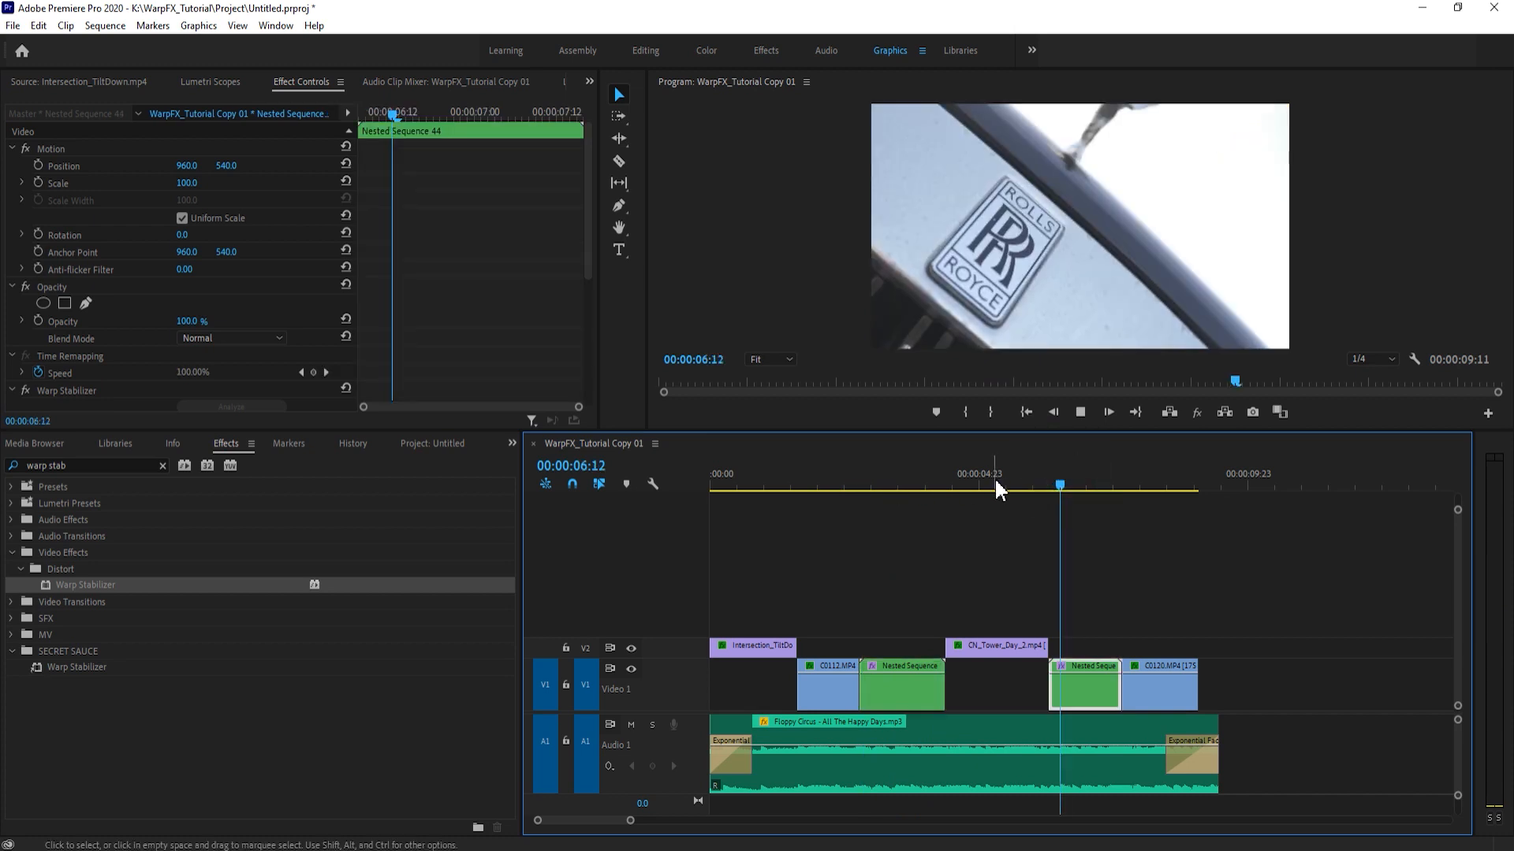
key("space")
key("space")
left_click_drag(1112, 481, 1056, 477)
left_click(1090, 522)
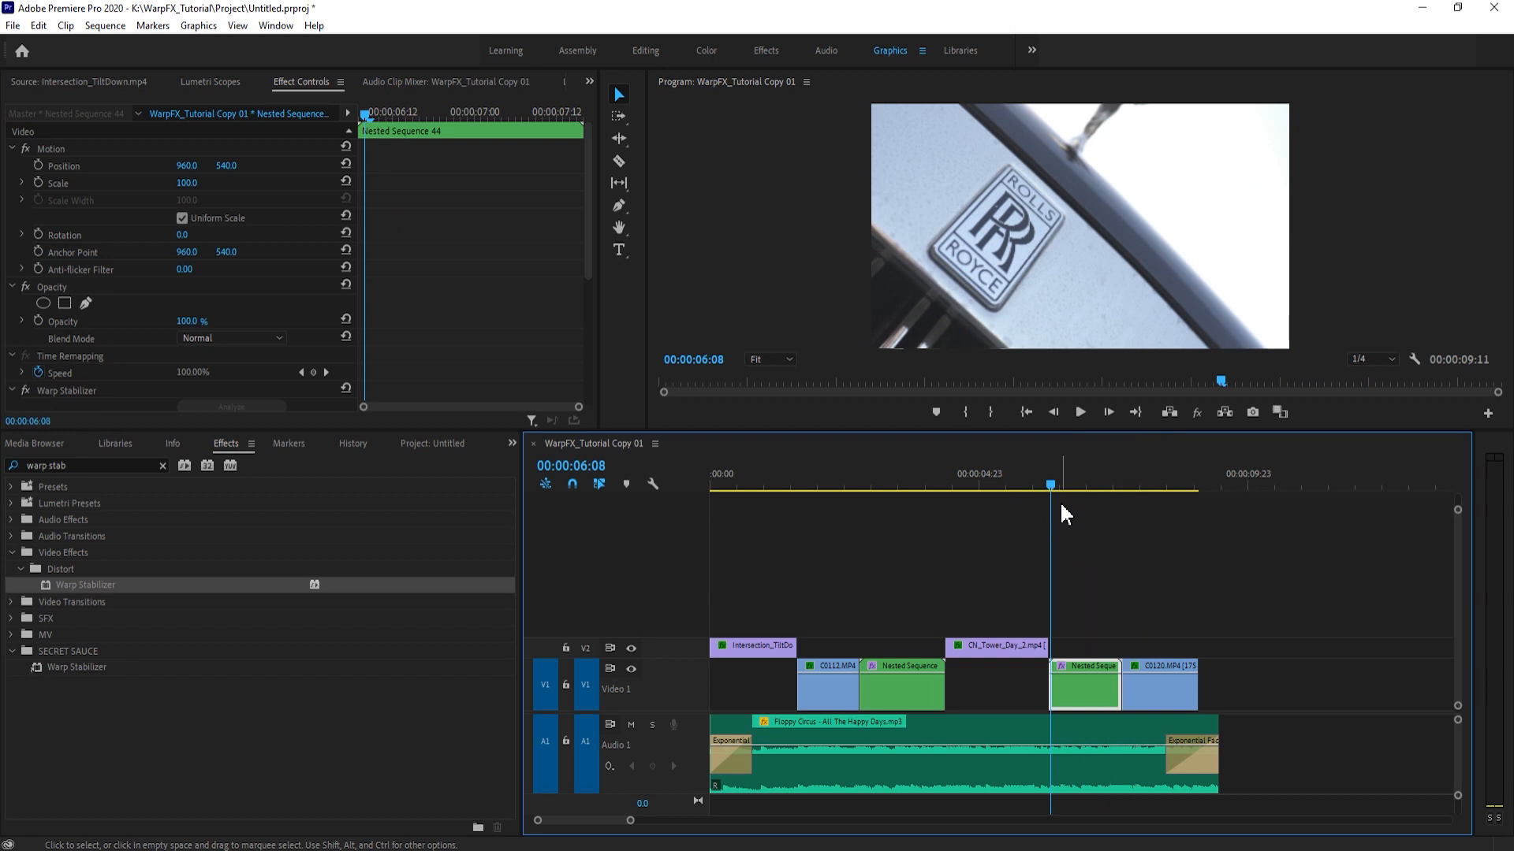
key("space")
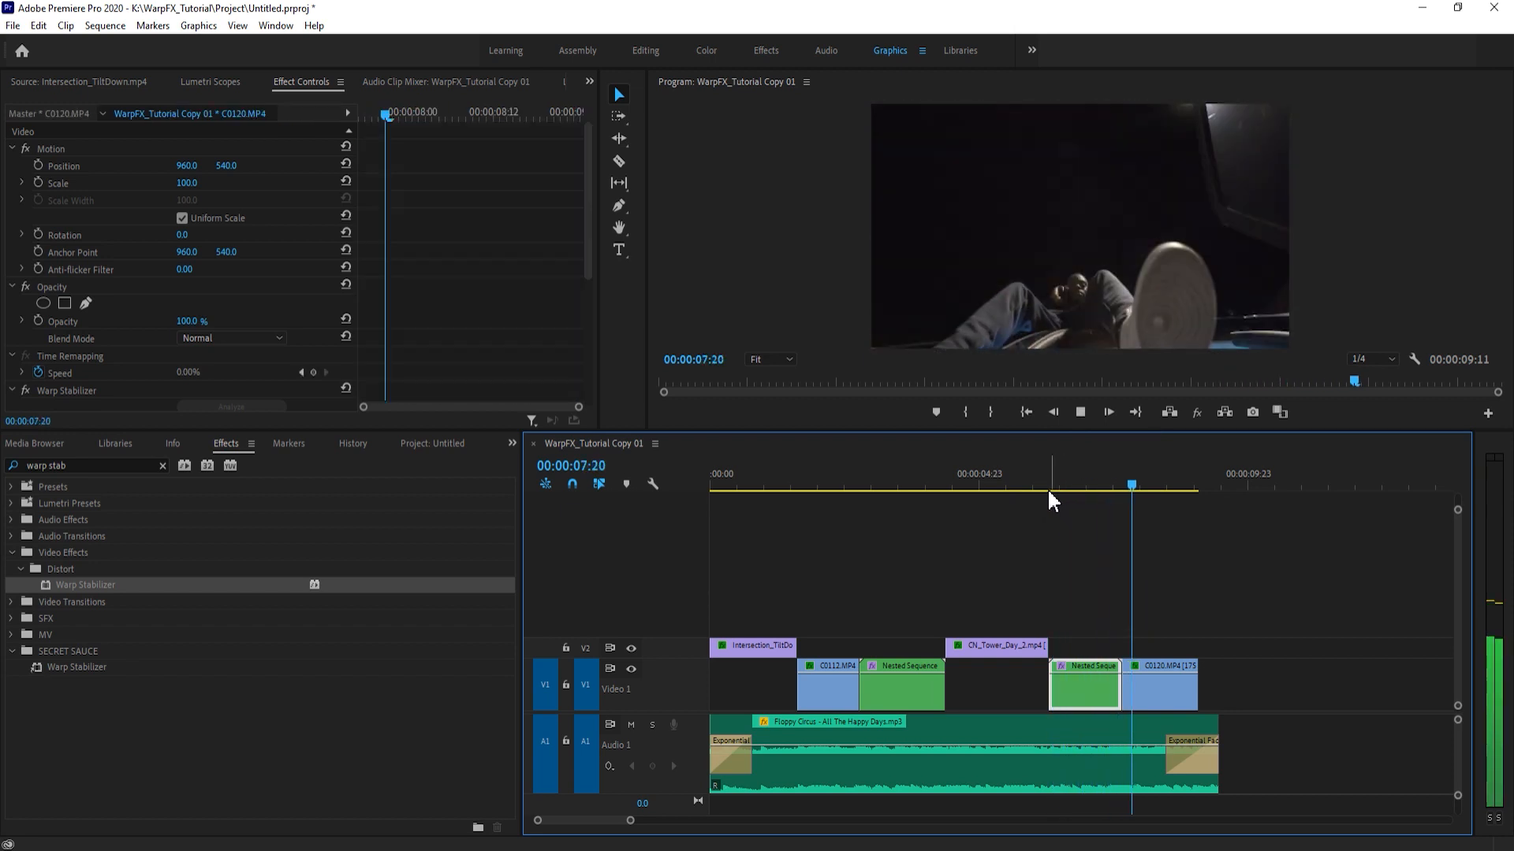
left_click(1104, 483)
scroll(213, 375, "down", 4)
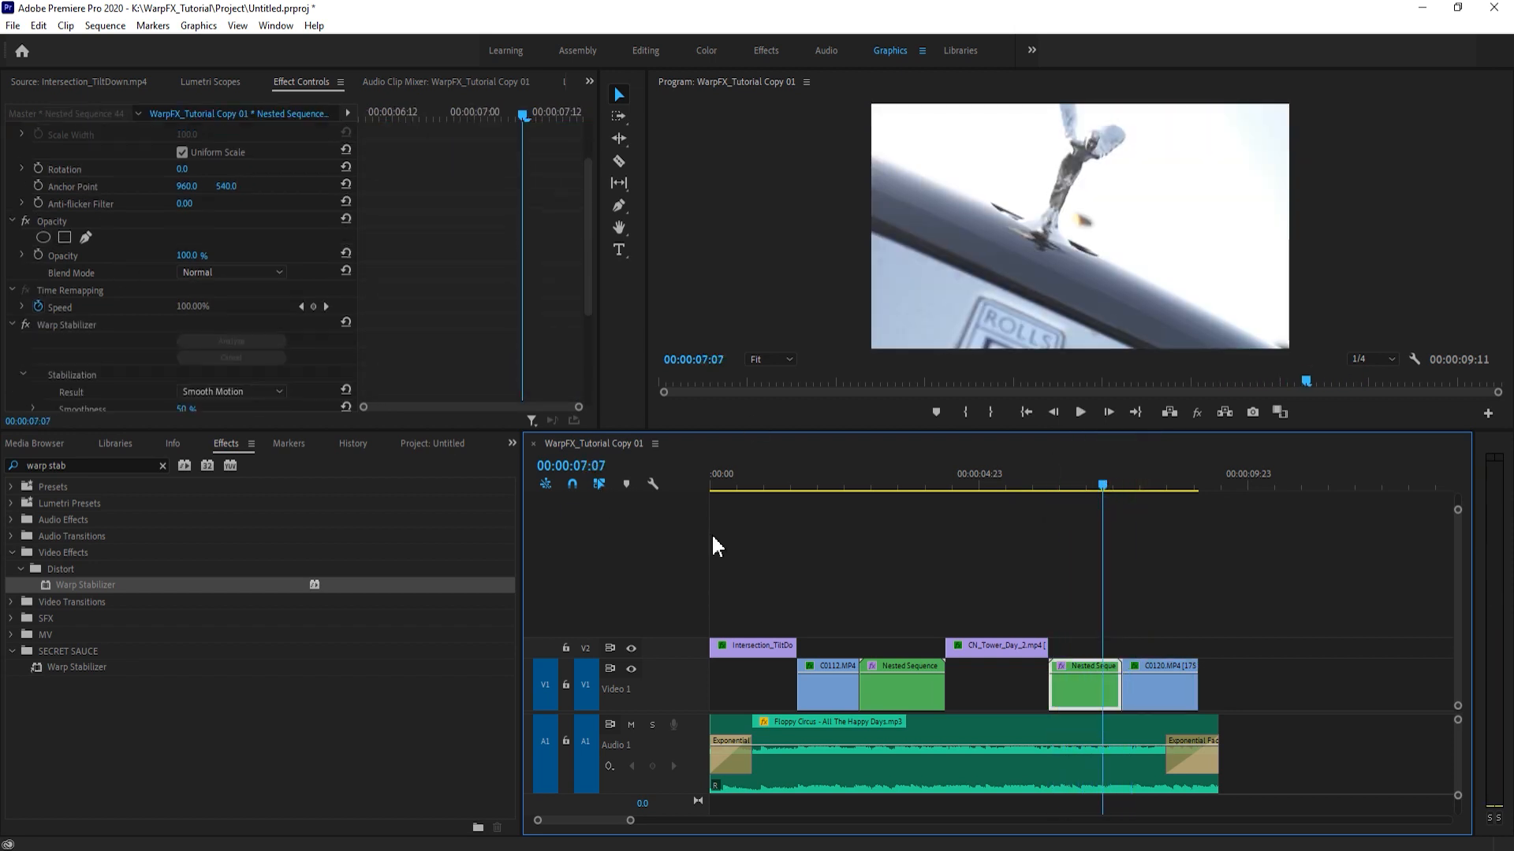
- Compare the Warp Stabilizer settings of the C0116.MP4 nest with those of the C0115.MP4 nest at 00:00:04:03
scroll(935, 578, "down", 1)
scroll(429, 291, "down", 6)
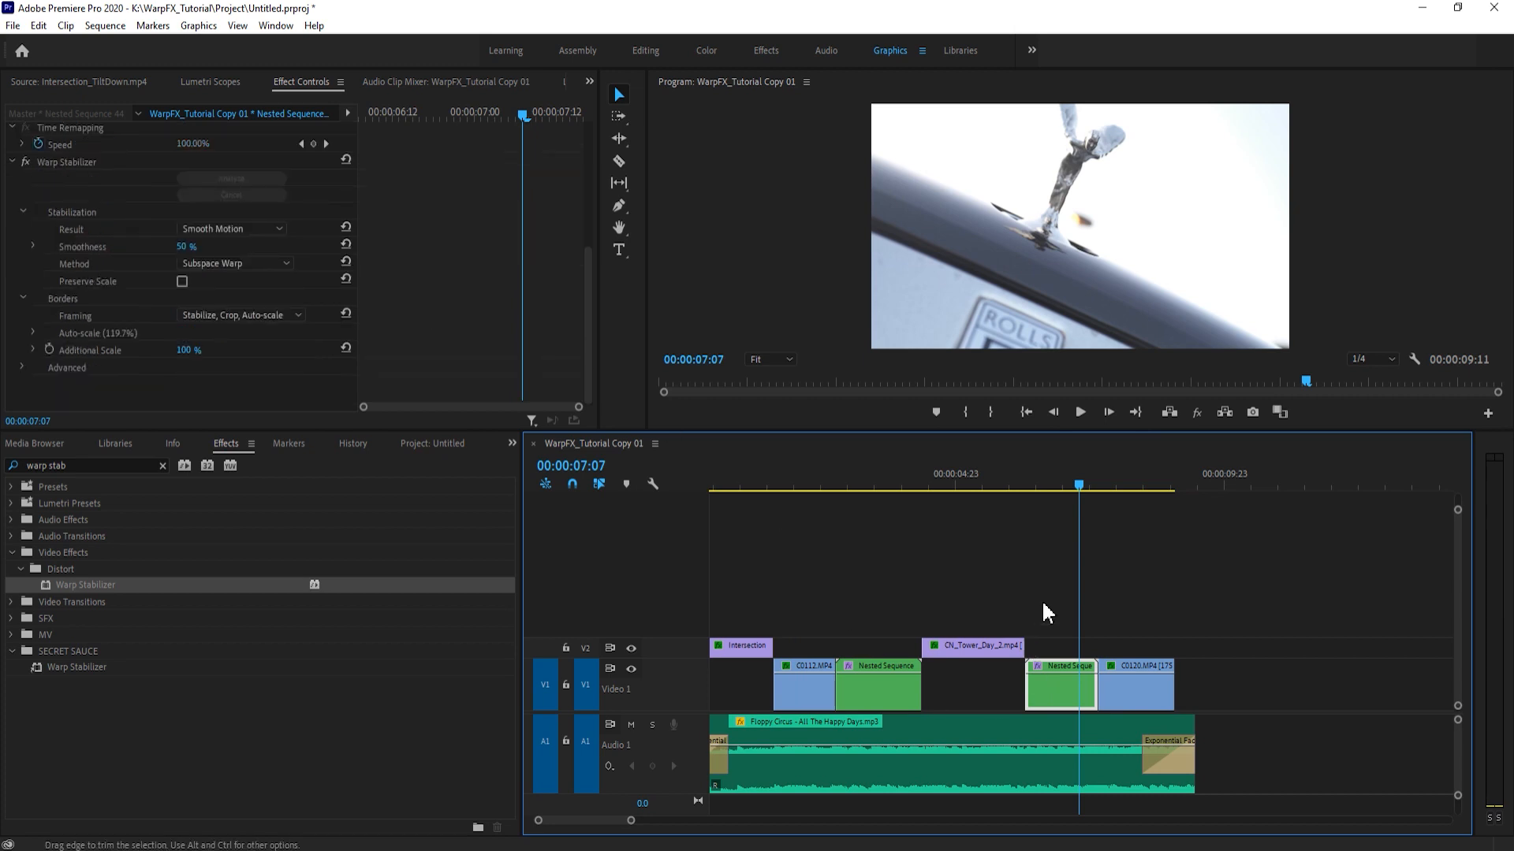
left_click(1067, 689)
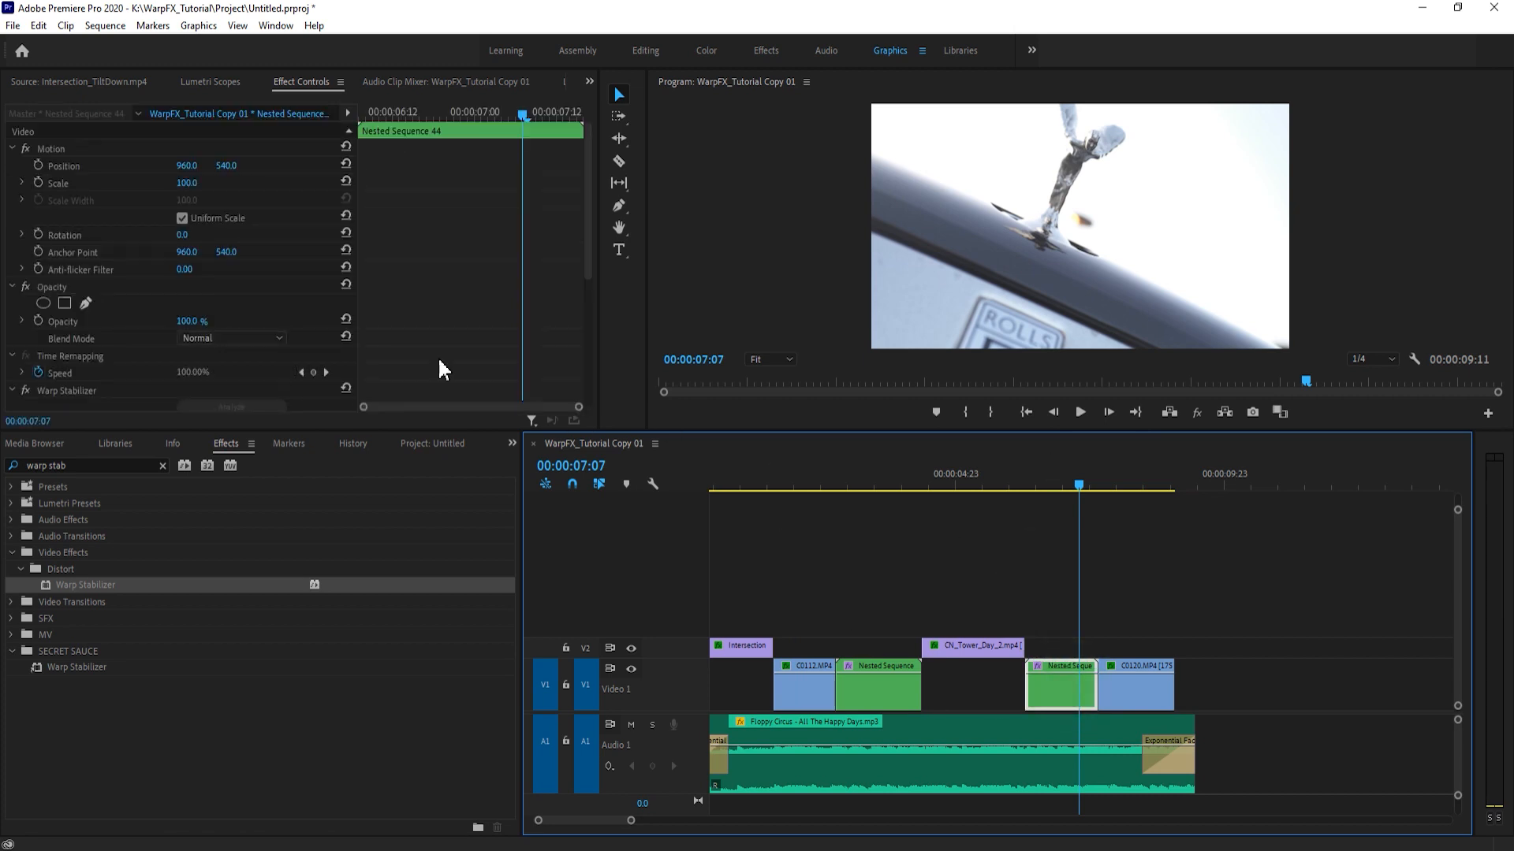
scroll(503, 370, "down", 5)
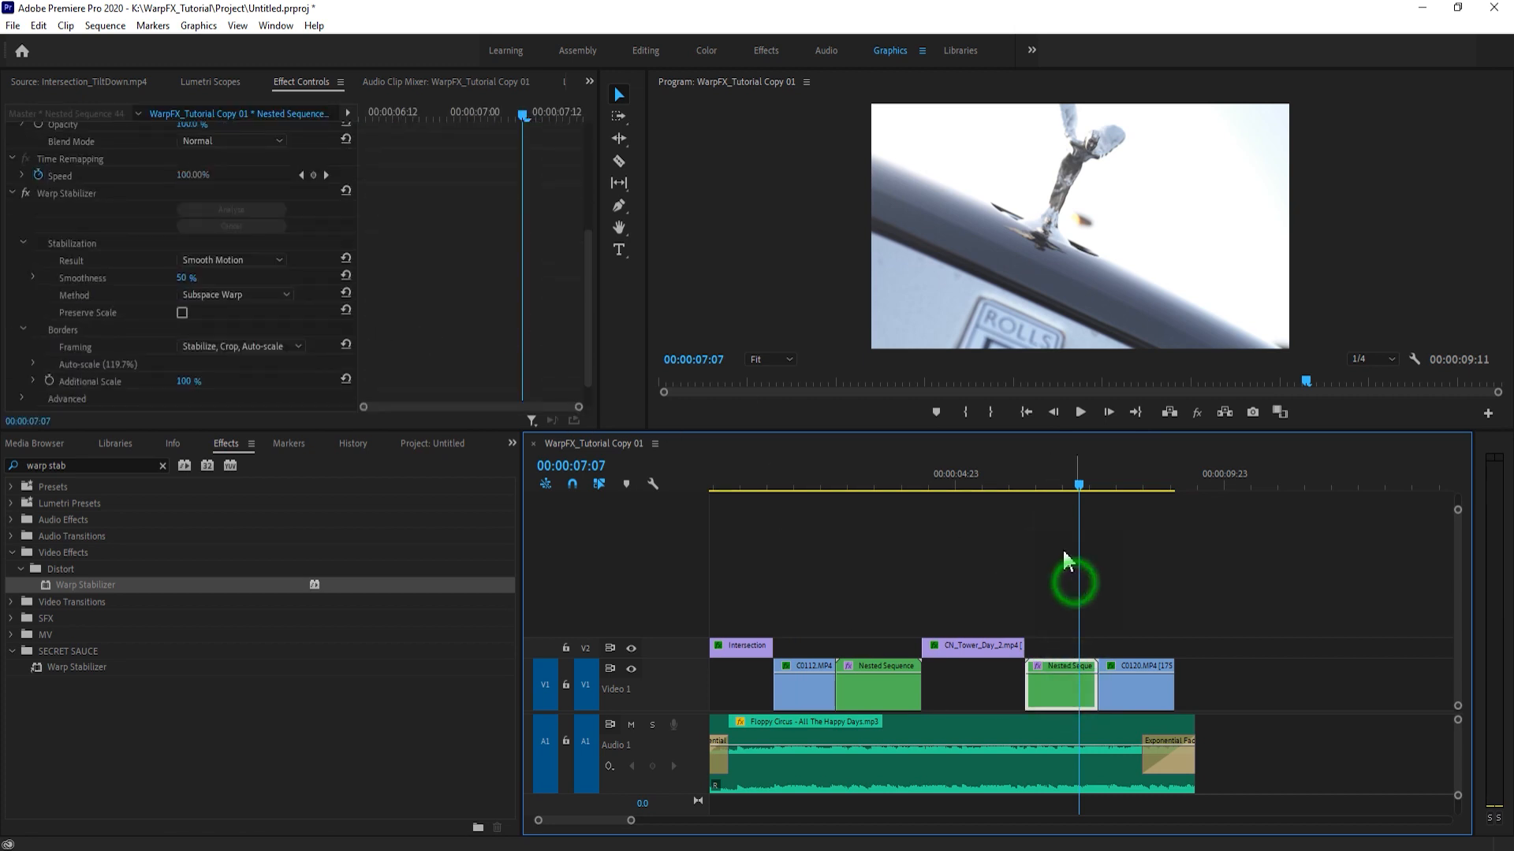
left_click(1018, 522)
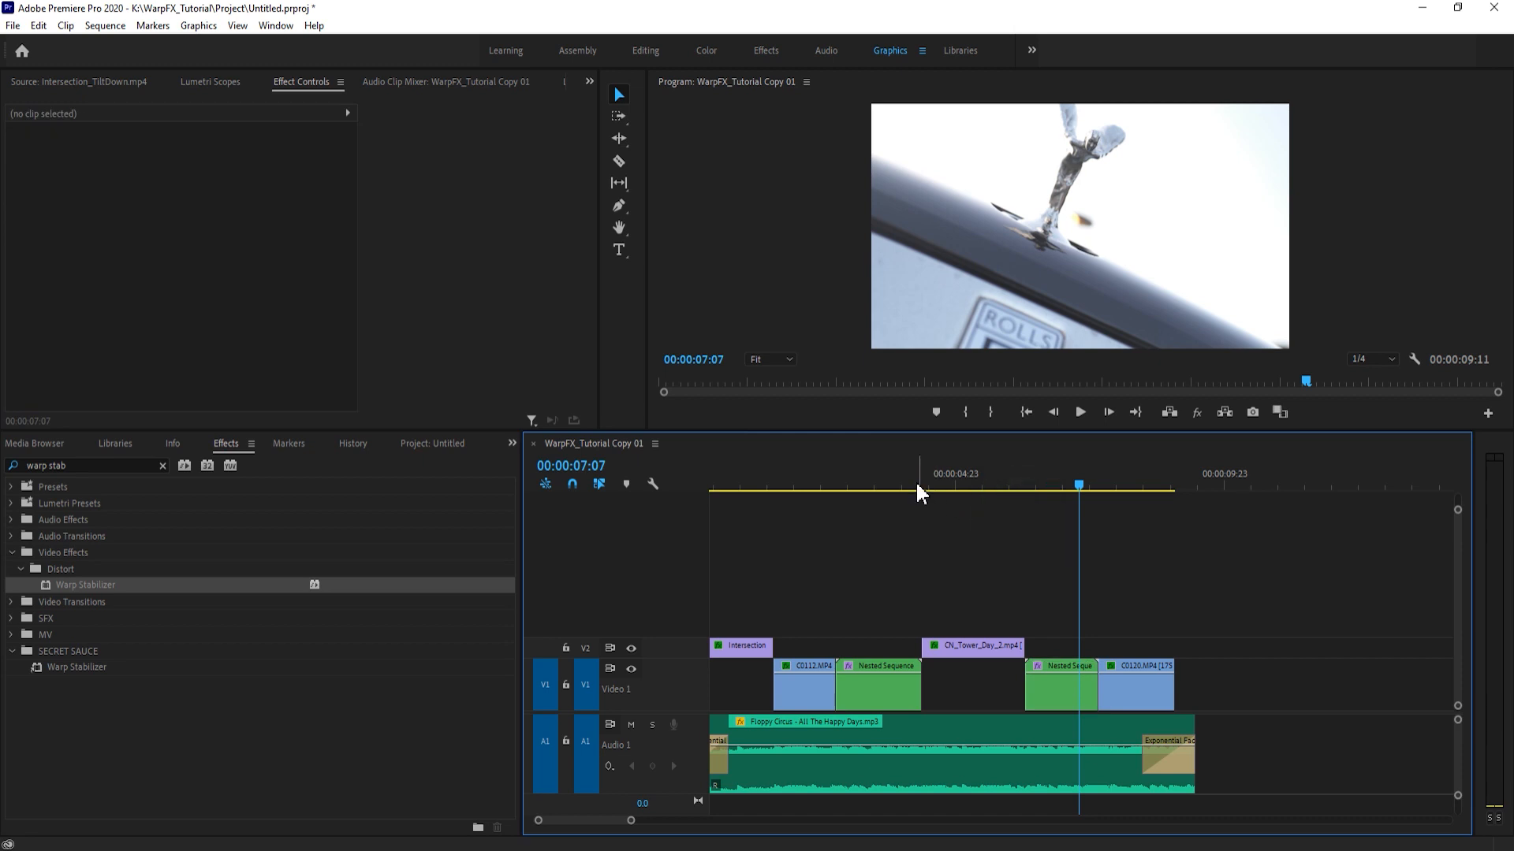
left_click(905, 483)
left_click(886, 514)
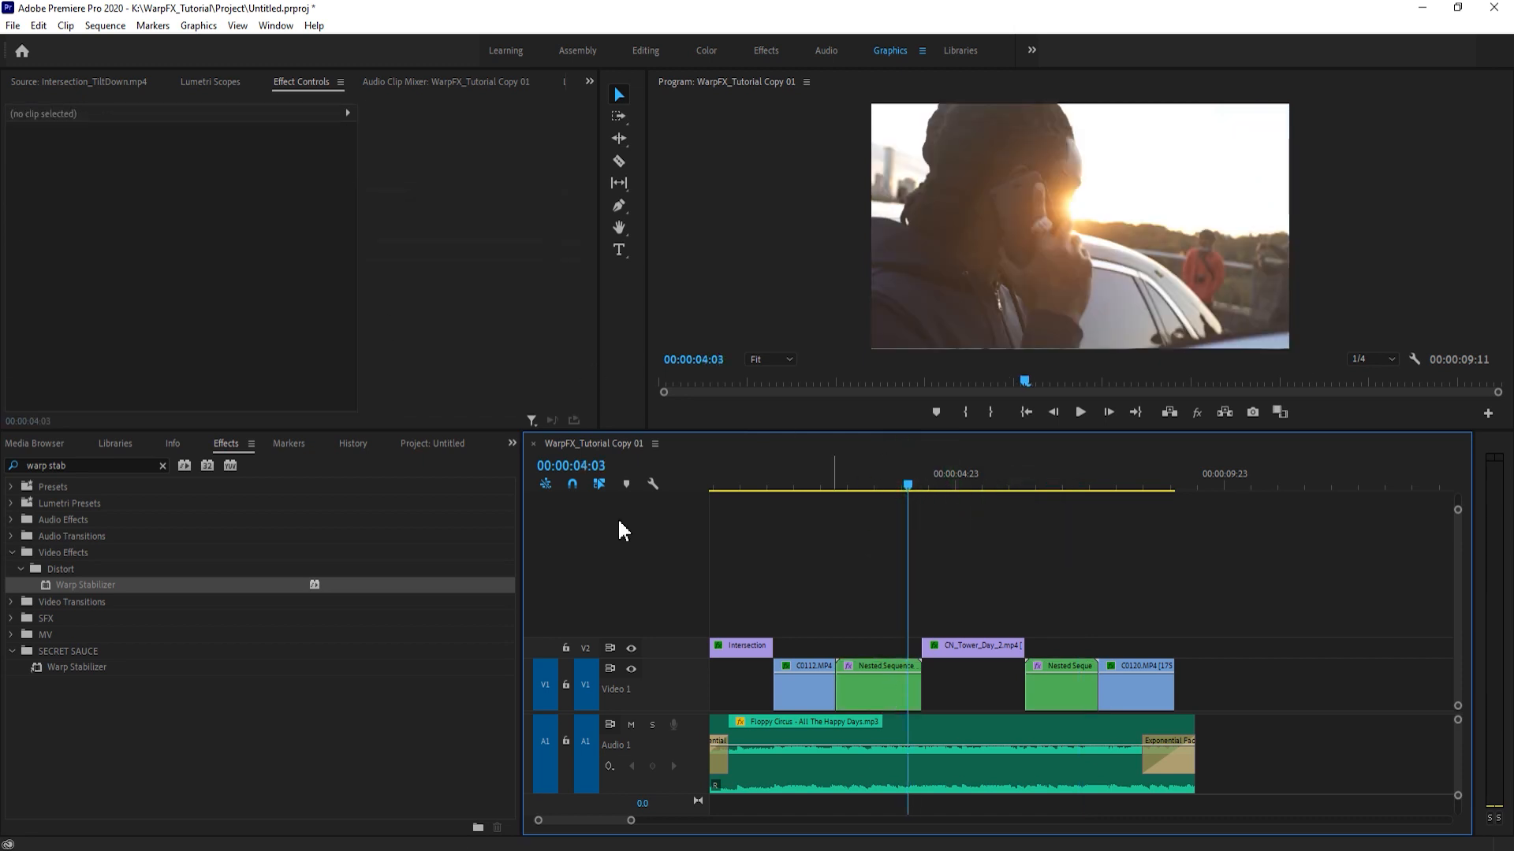
left_click(902, 700)
scroll(434, 306, "down", 5)
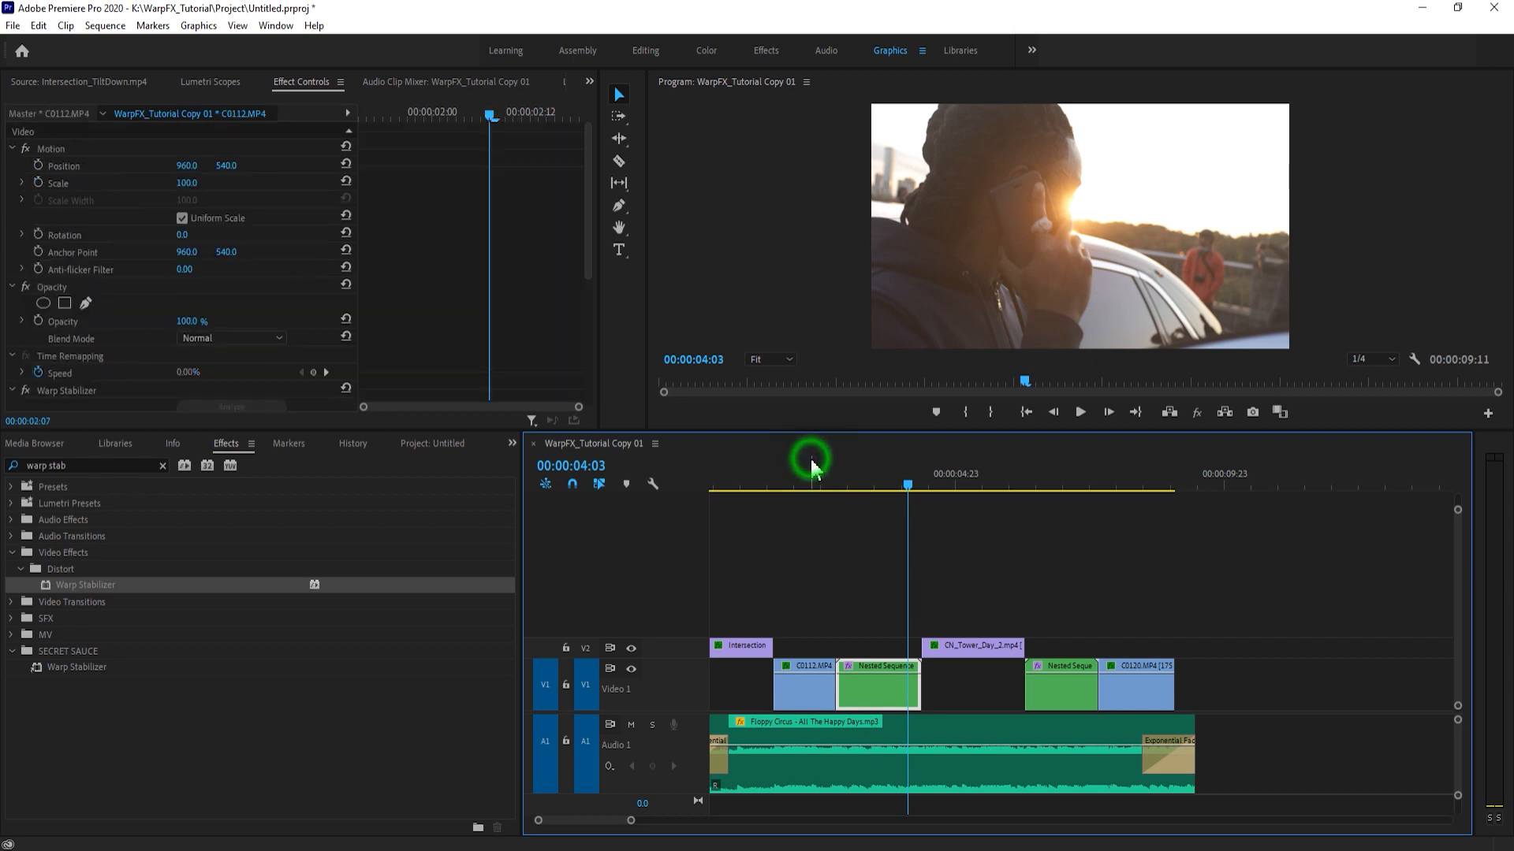
- Play the Warp-Stabilized C0112.MP4 nest from its start to judge the stabilization
left_click(827, 477)
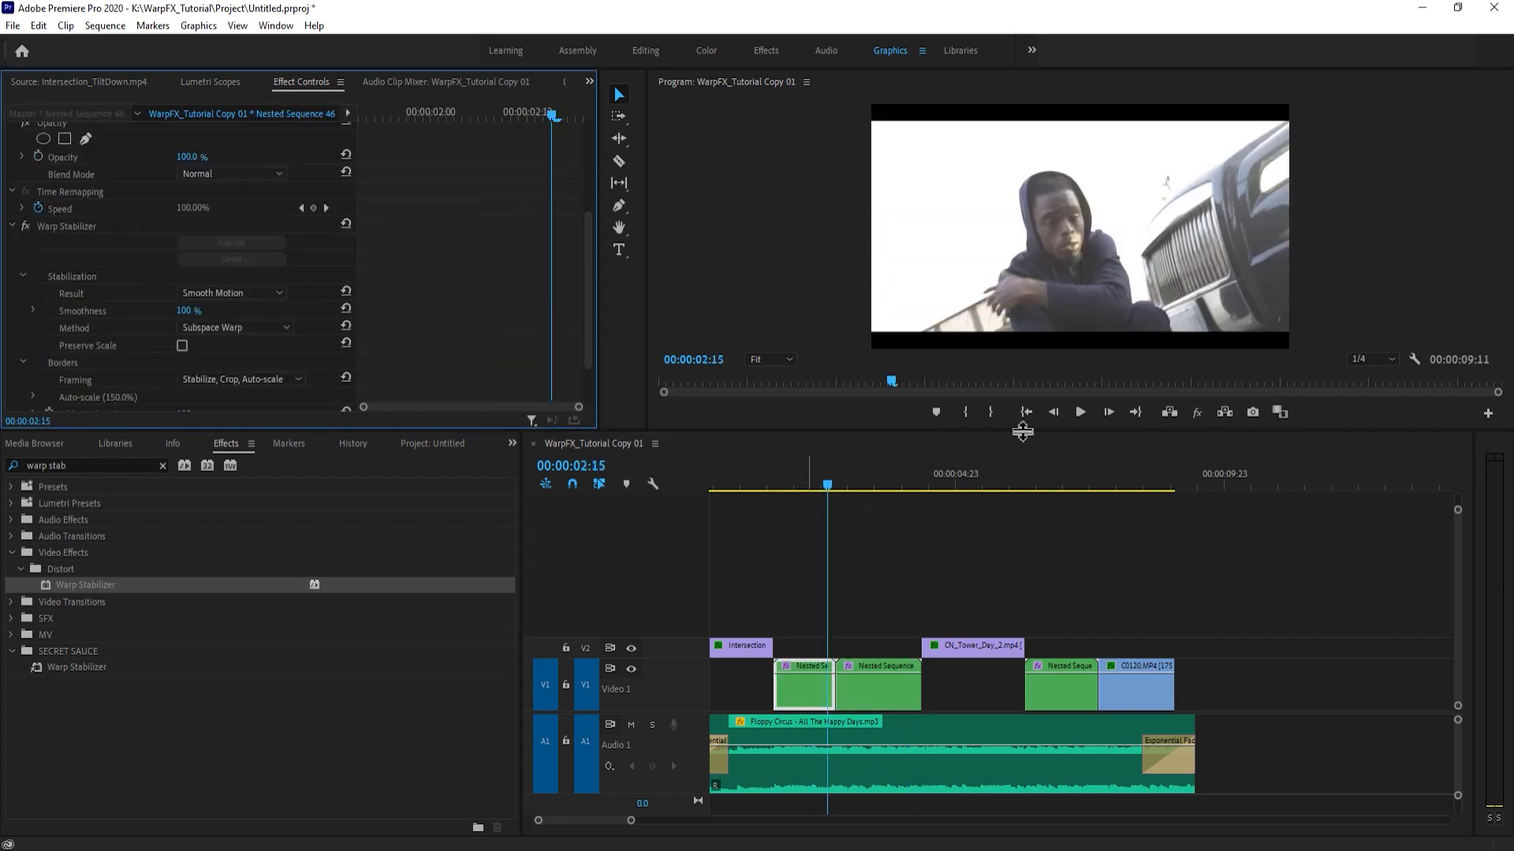
mouse_move(811, 484)
left_mouse_down()
mouse_move(830, 481)
mouse_move(781, 482)
left_mouse_up()
key("space")
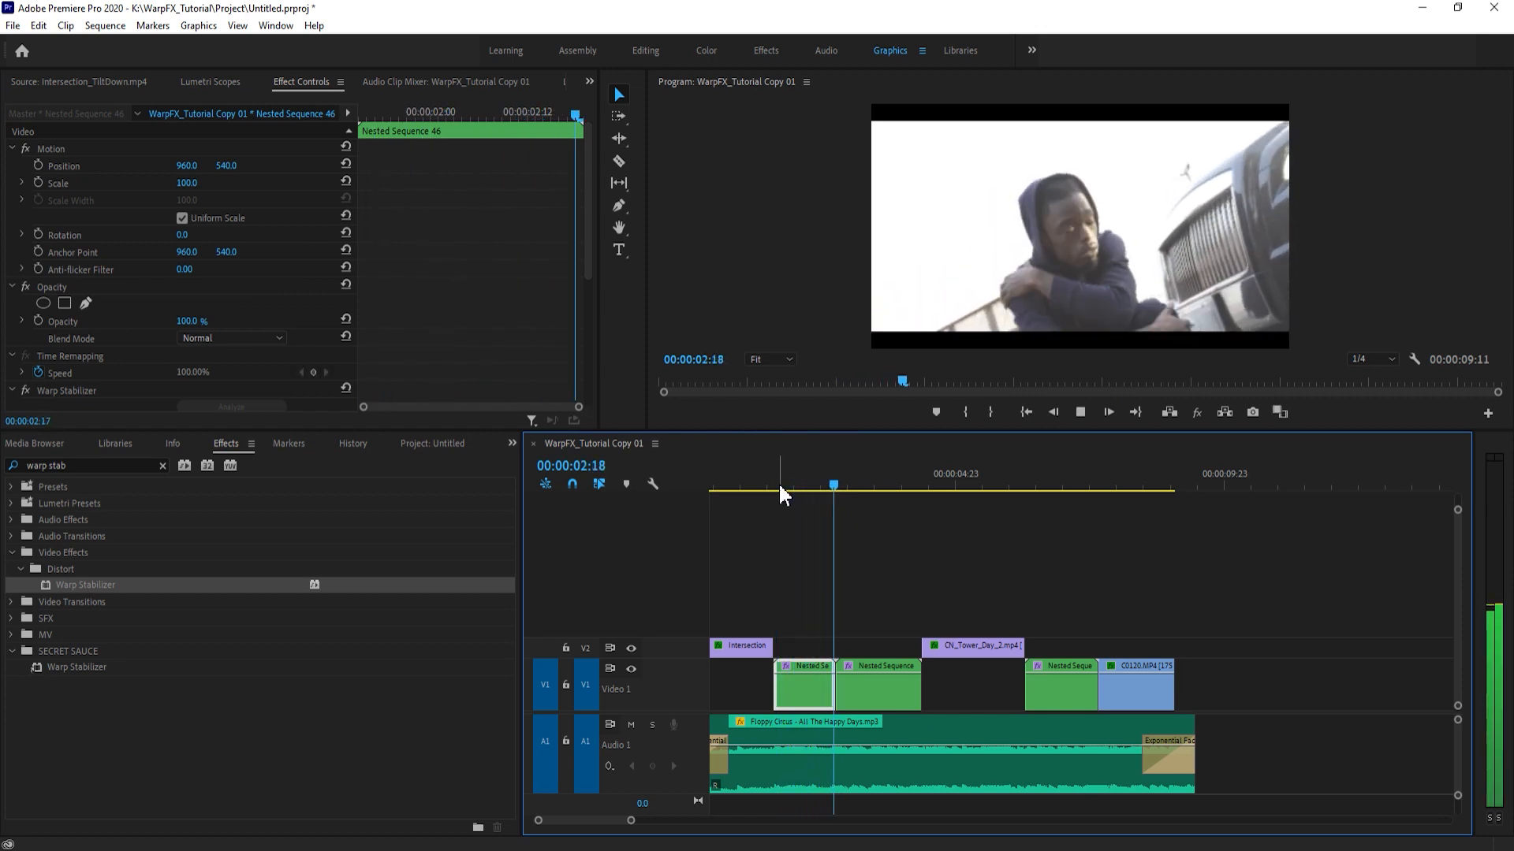
left_click(777, 486)
key("space")
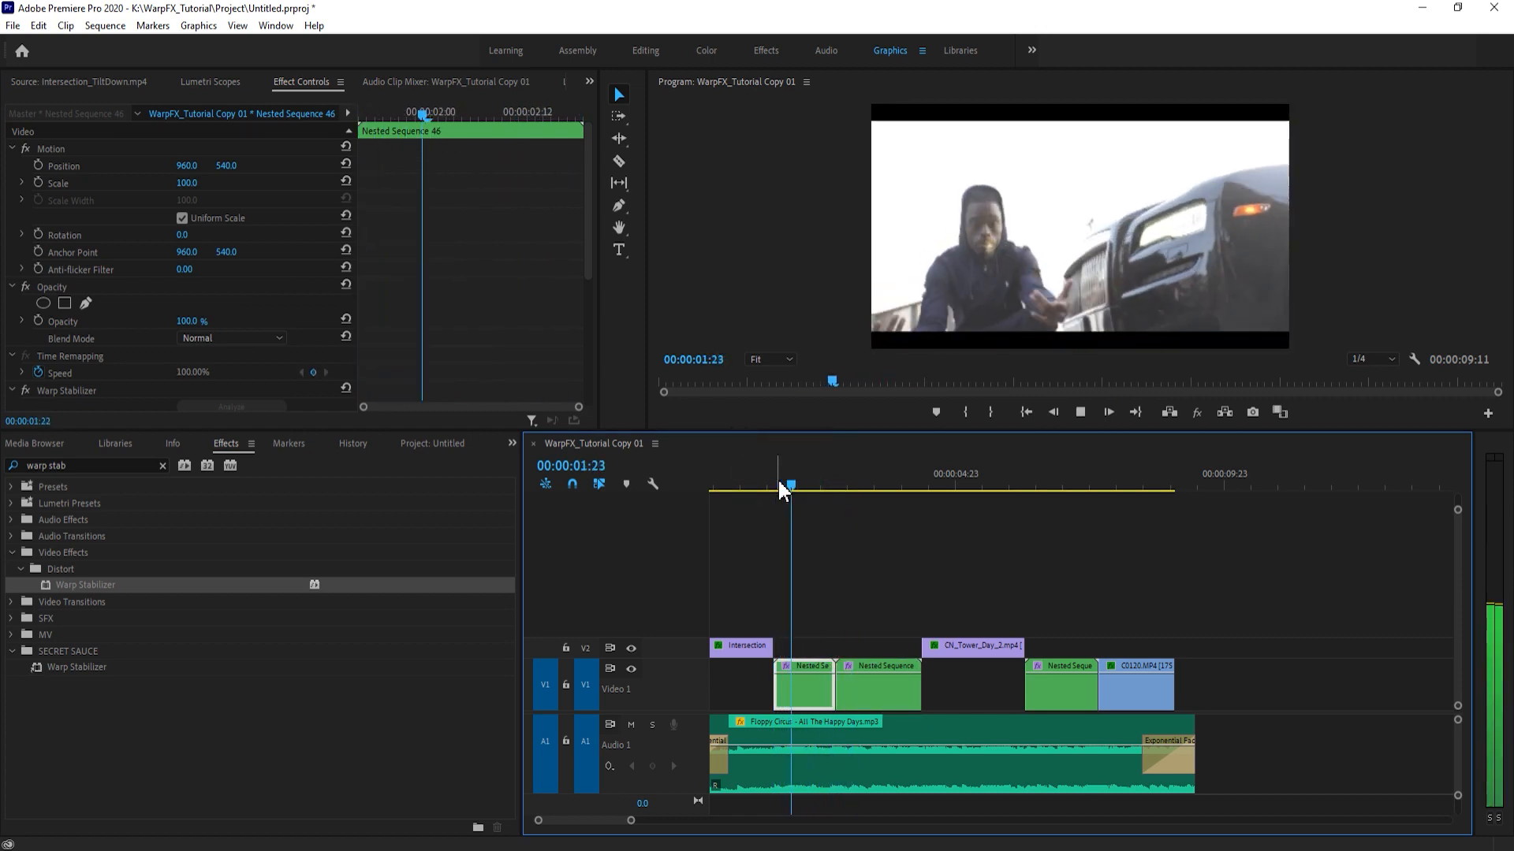
left_click(789, 479)
- Enlarge the Program monitor in both directions and set its playback resolution to Full
left_click(904, 341)
left_click_drag(857, 429, 845, 607)
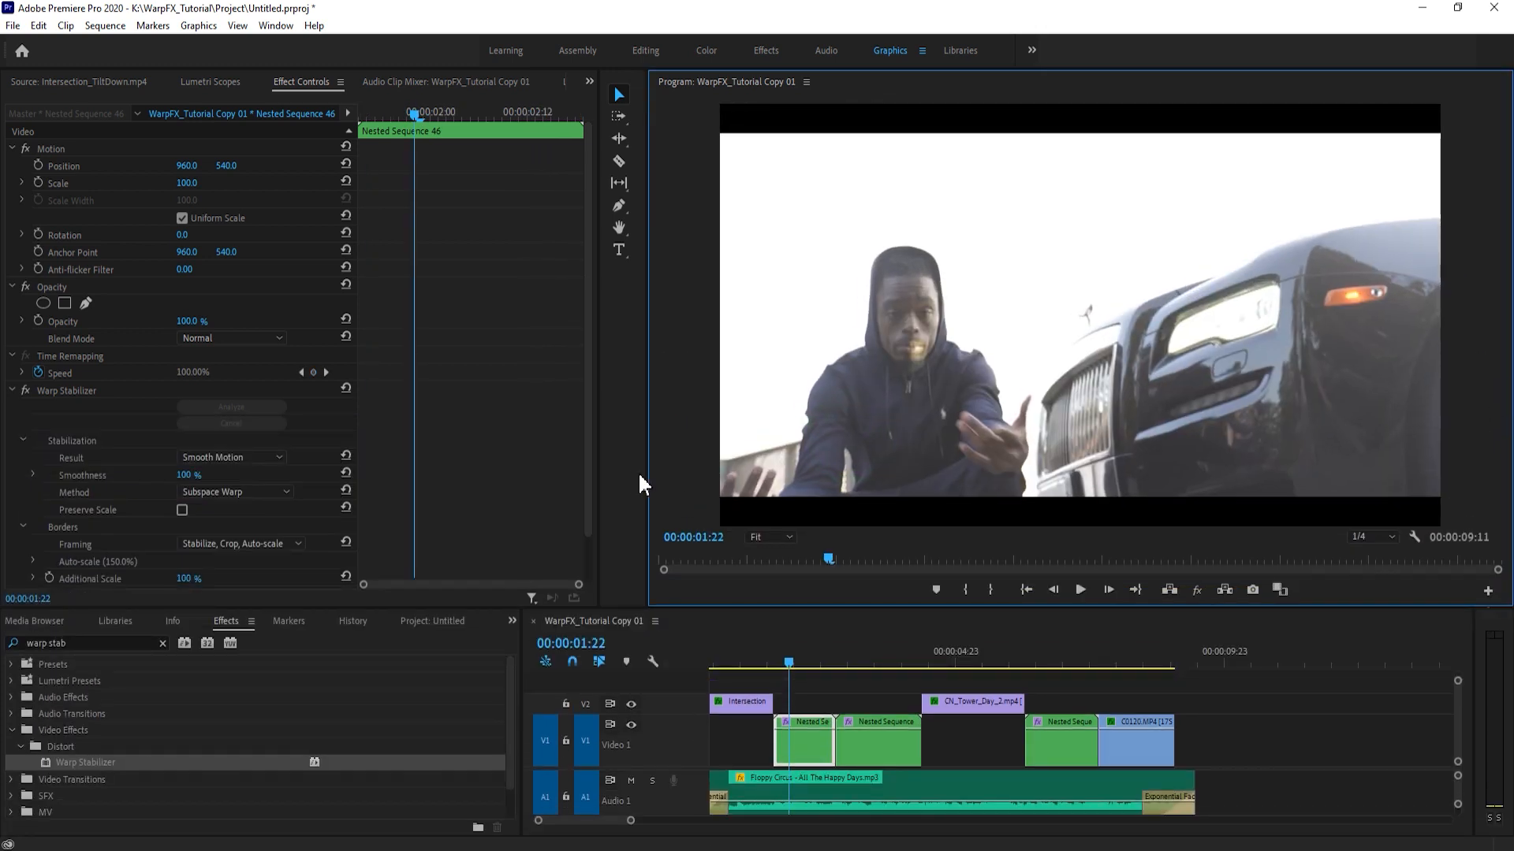
left_click_drag(642, 471, 175, 452)
- Scrub and replay the C0112.MP4 nest from 00:00:01:18 in the enlarged Program monitor, looking for warping
mouse_move(773, 661)
left_mouse_down()
mouse_move(826, 664)
mouse_move(779, 664)
left_mouse_up()
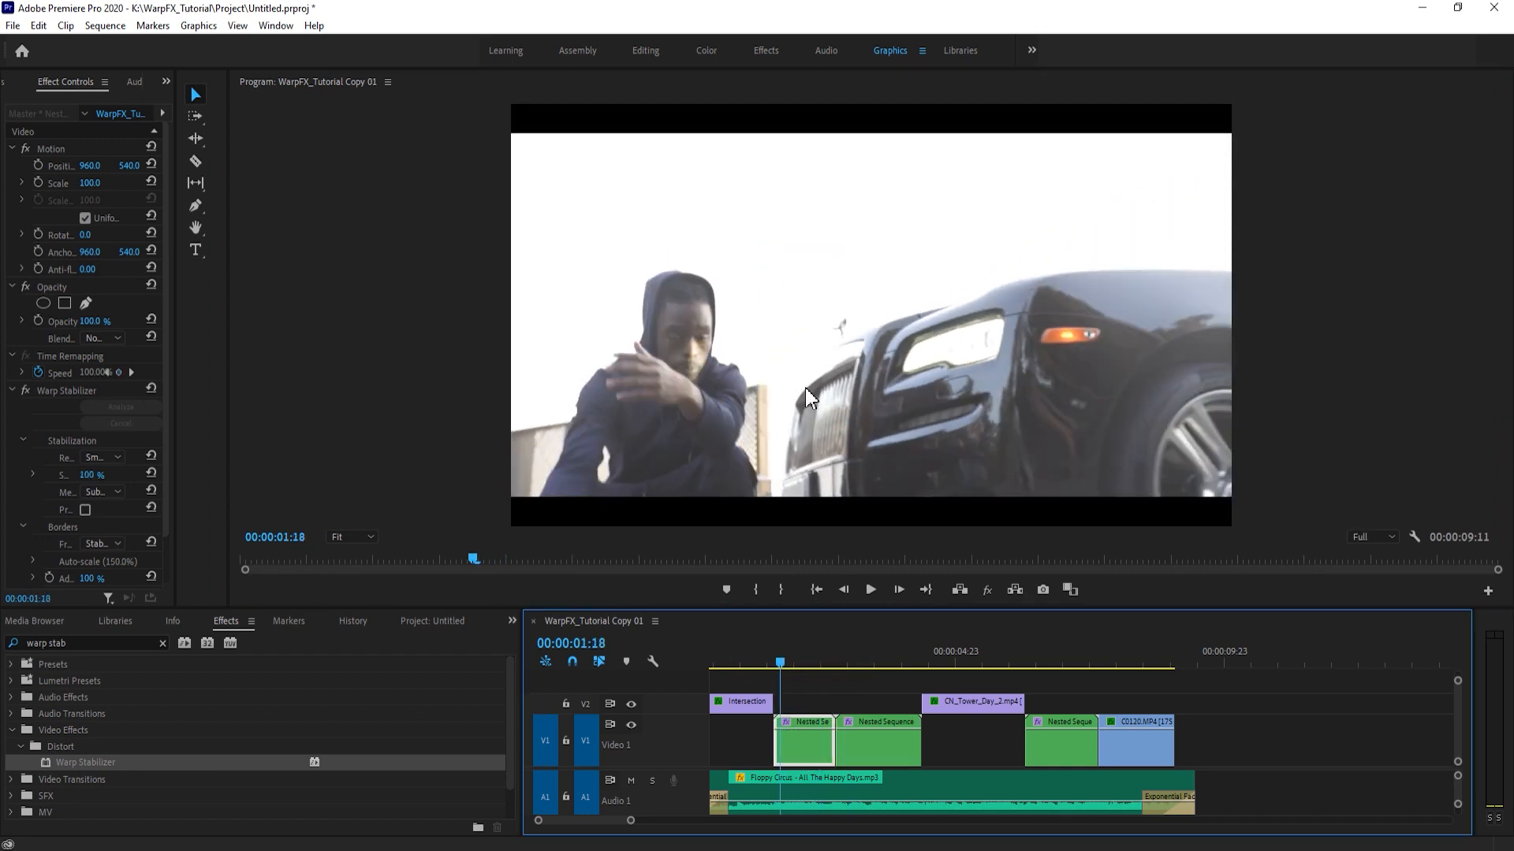
key("space")
left_click_drag(822, 660, 777, 666)
left_click(805, 679)
key("space")
key("space")
mouse_move(787, 662)
left_mouse_down()
mouse_move(770, 659)
mouse_move(791, 661)
left_mouse_up()
key("space")
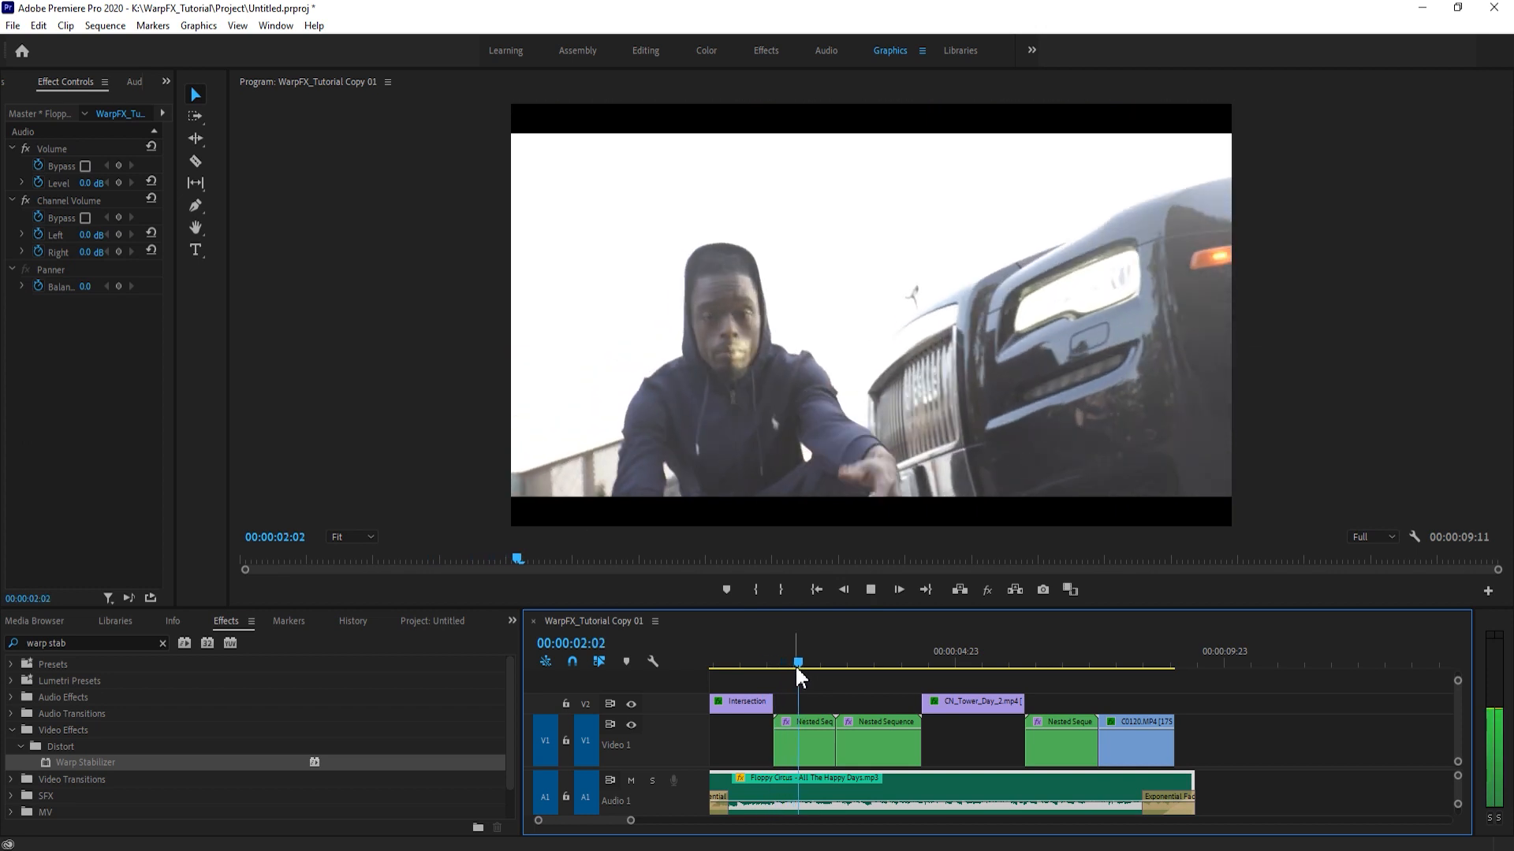
left_click(799, 664)
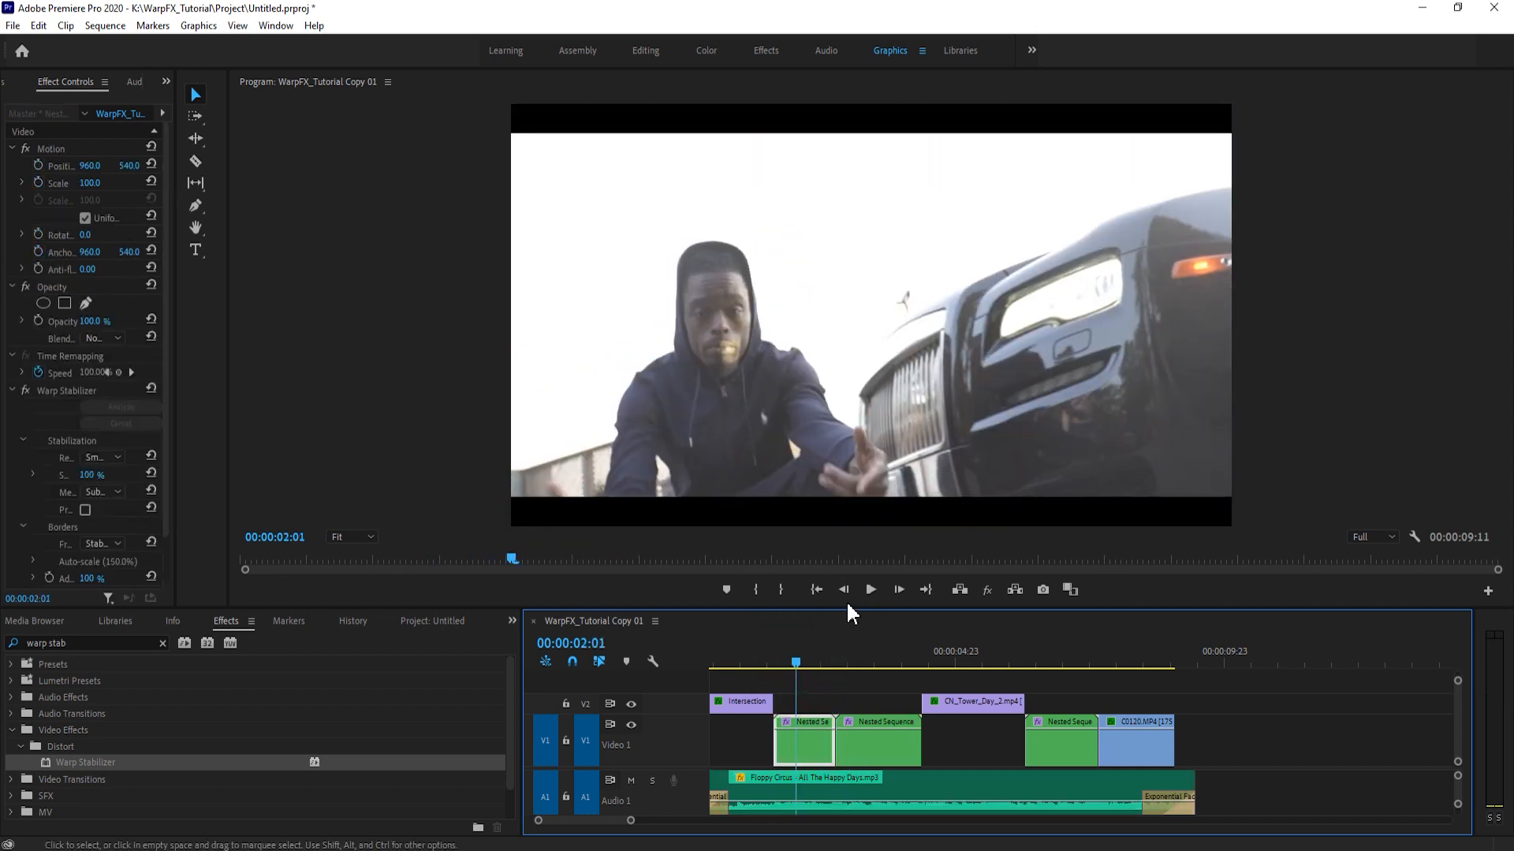
- Shrink the Program monitor to give Effect Controls and the timeline more room
left_click_drag(842, 610, 843, 451)
left_click_drag(227, 366, 839, 371)
left_click_drag(190, 333, 810, 369)
- Inspect the clip inside the C0112.MP4 nest, return to WarpFX_Tutorial Copy 01 and undo the clip's stabilization and nesting
left_click(780, 608)
left_click(816, 704)
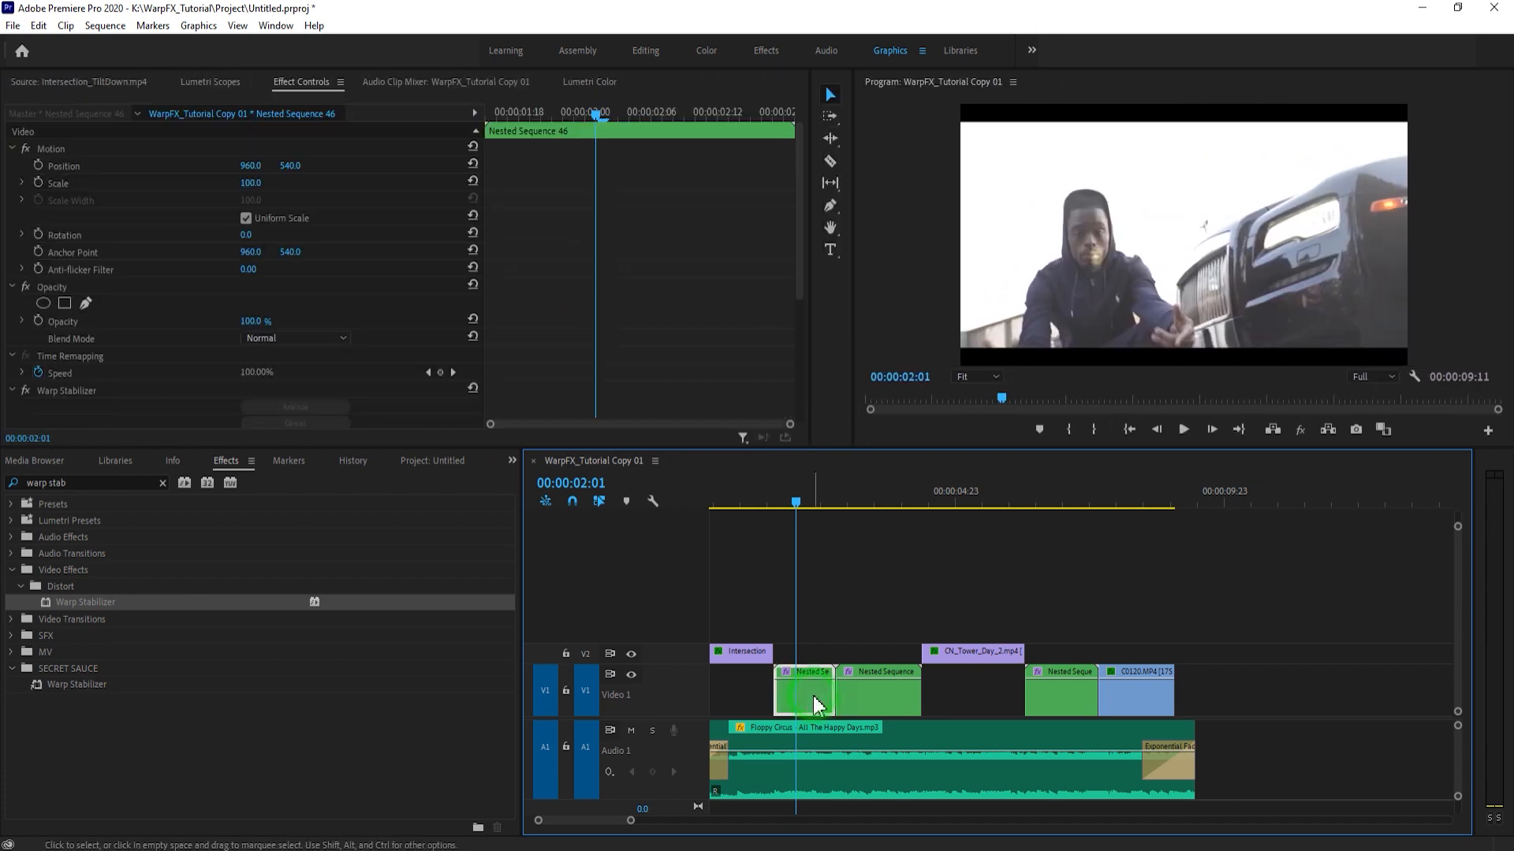
double_click(820, 694)
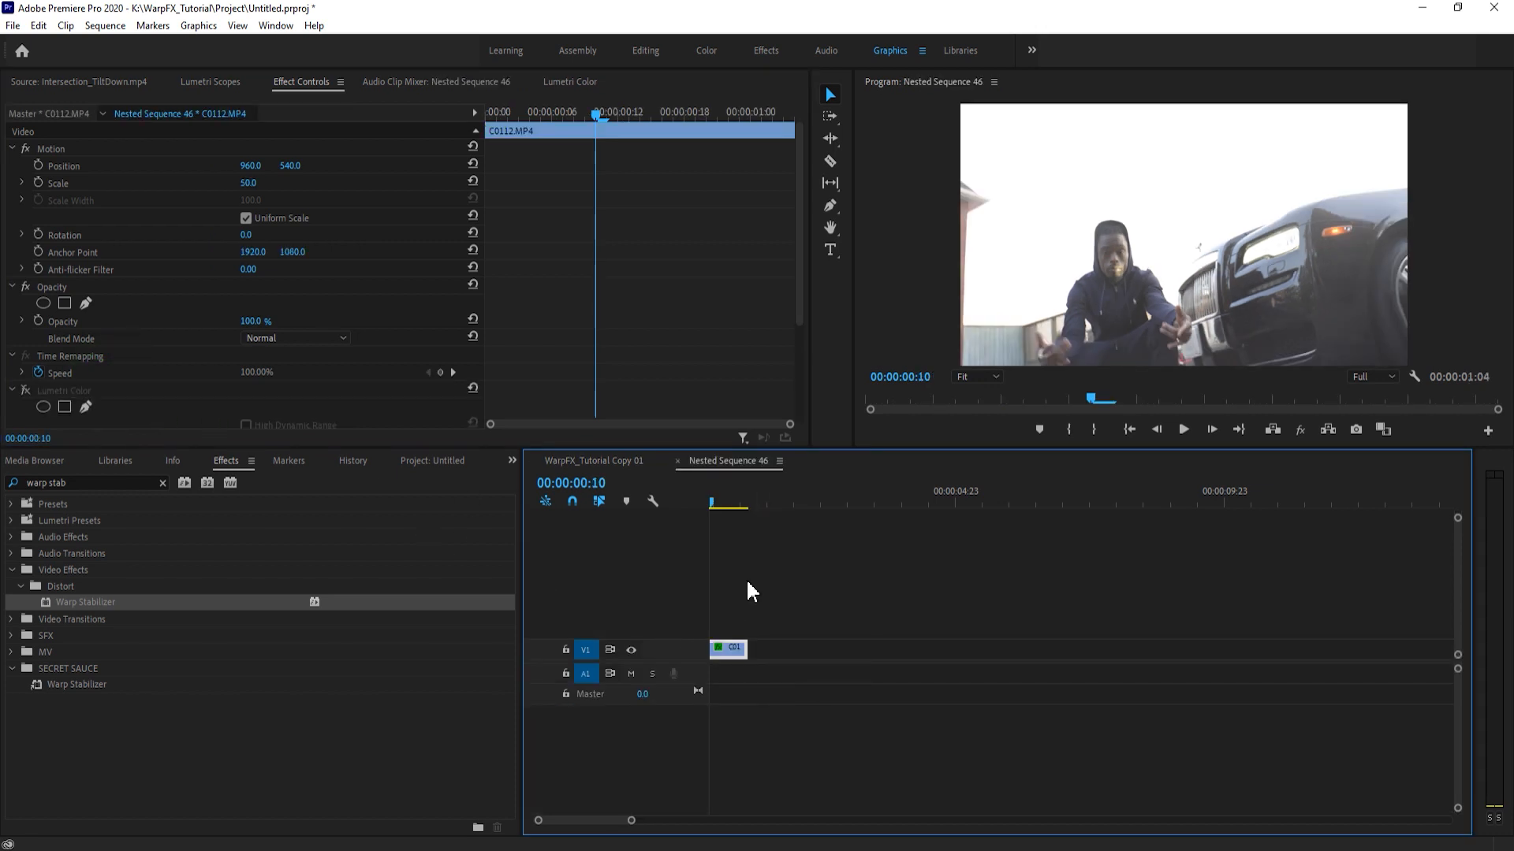
left_click(594, 460)
left_click_drag(792, 493, 775, 495)
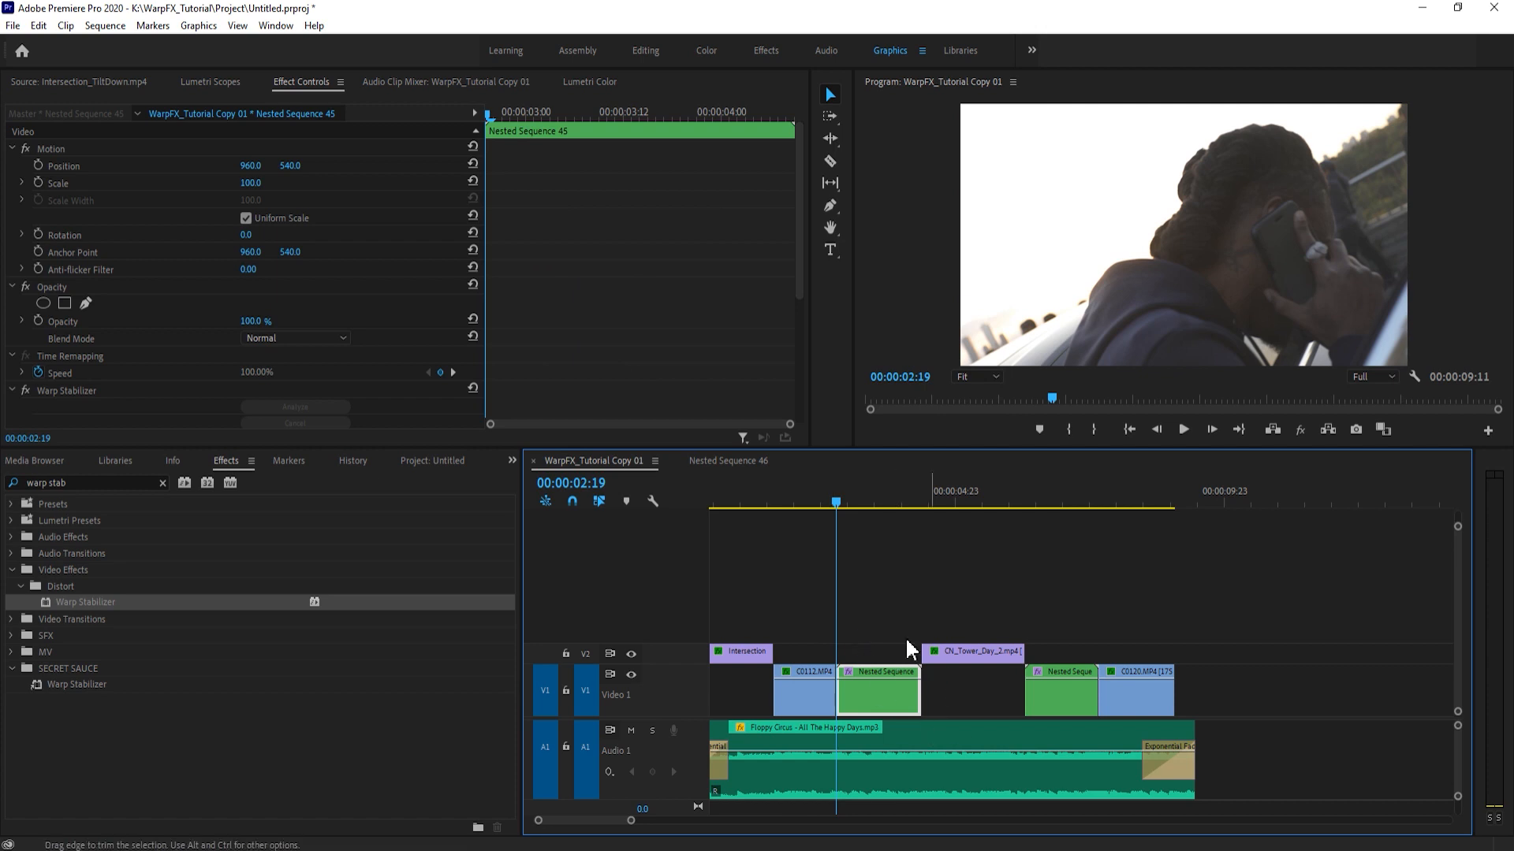
- Check the Smoothness of the C0115.MP4 nest's Warp Stabilizer and save the project with the playhead at 00:00:03:07
left_click(883, 693)
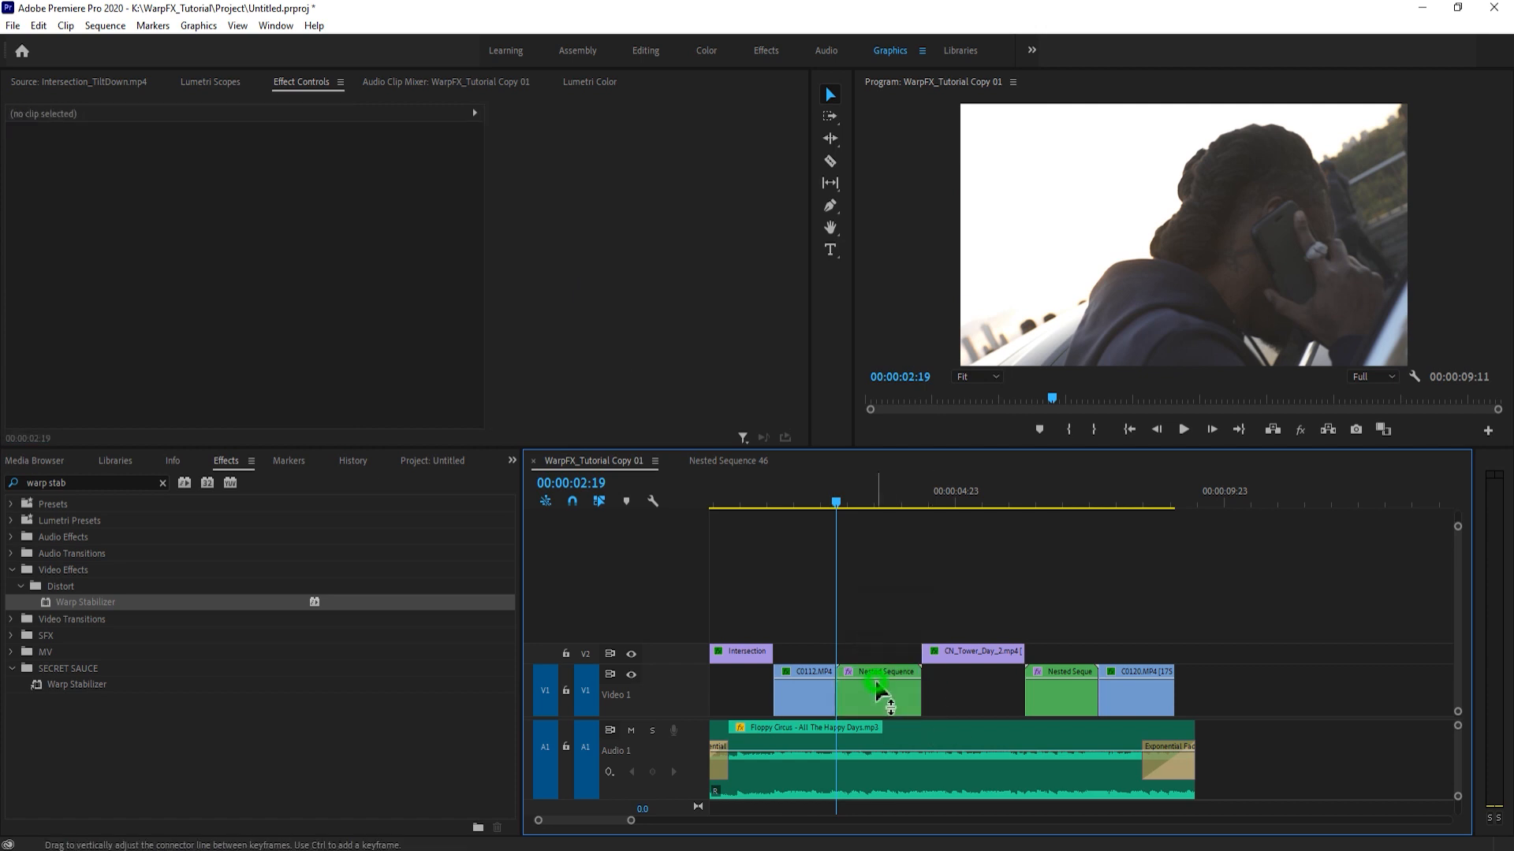
scroll(169, 371, "down", 4)
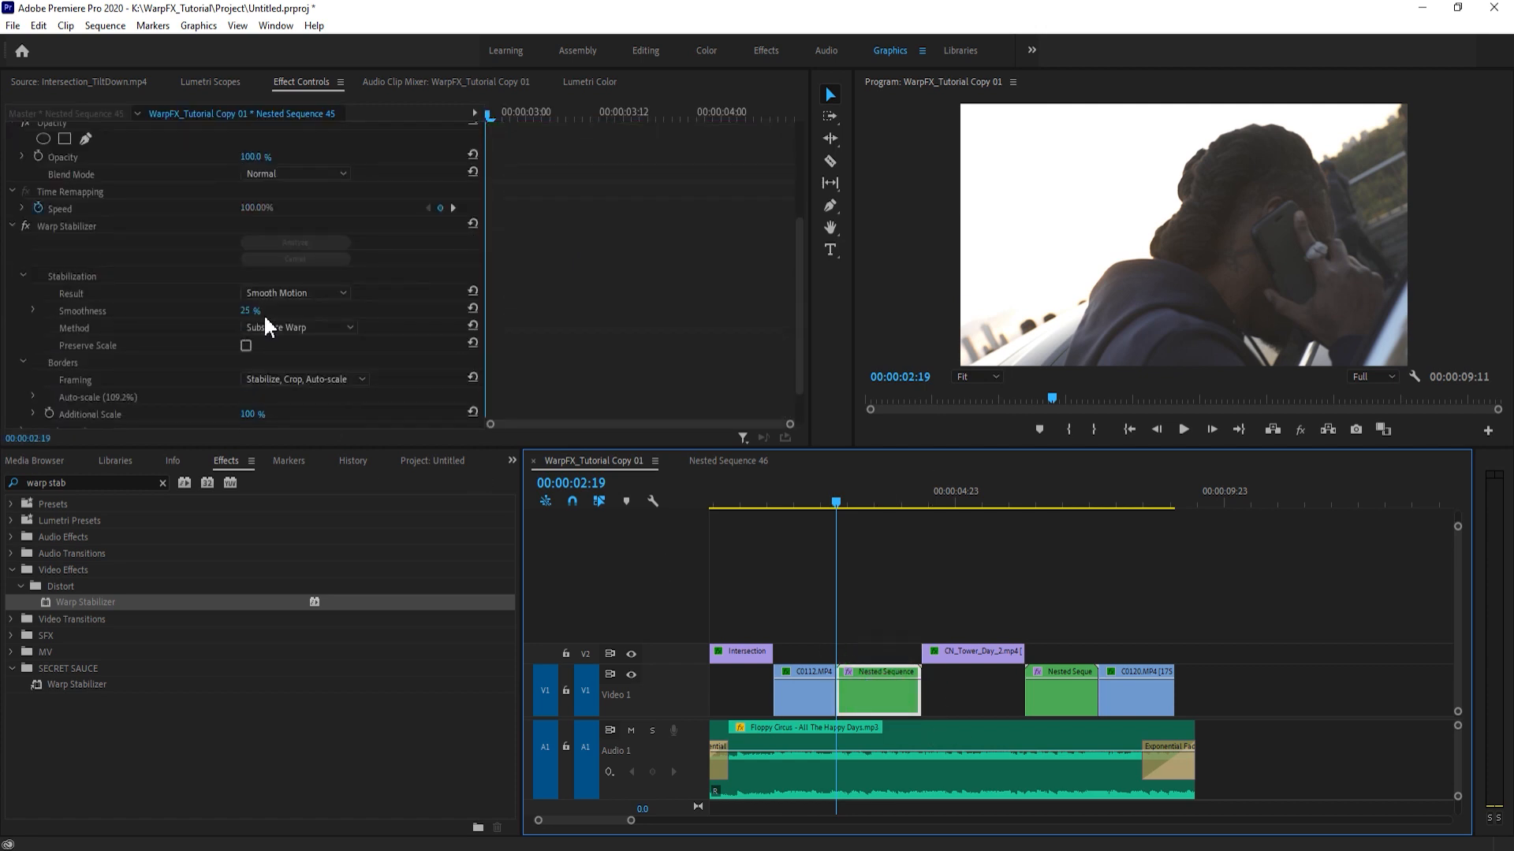
left_click(905, 607)
left_click(886, 689)
left_click(864, 498)
left_click(904, 522)
key("ctrl+s")
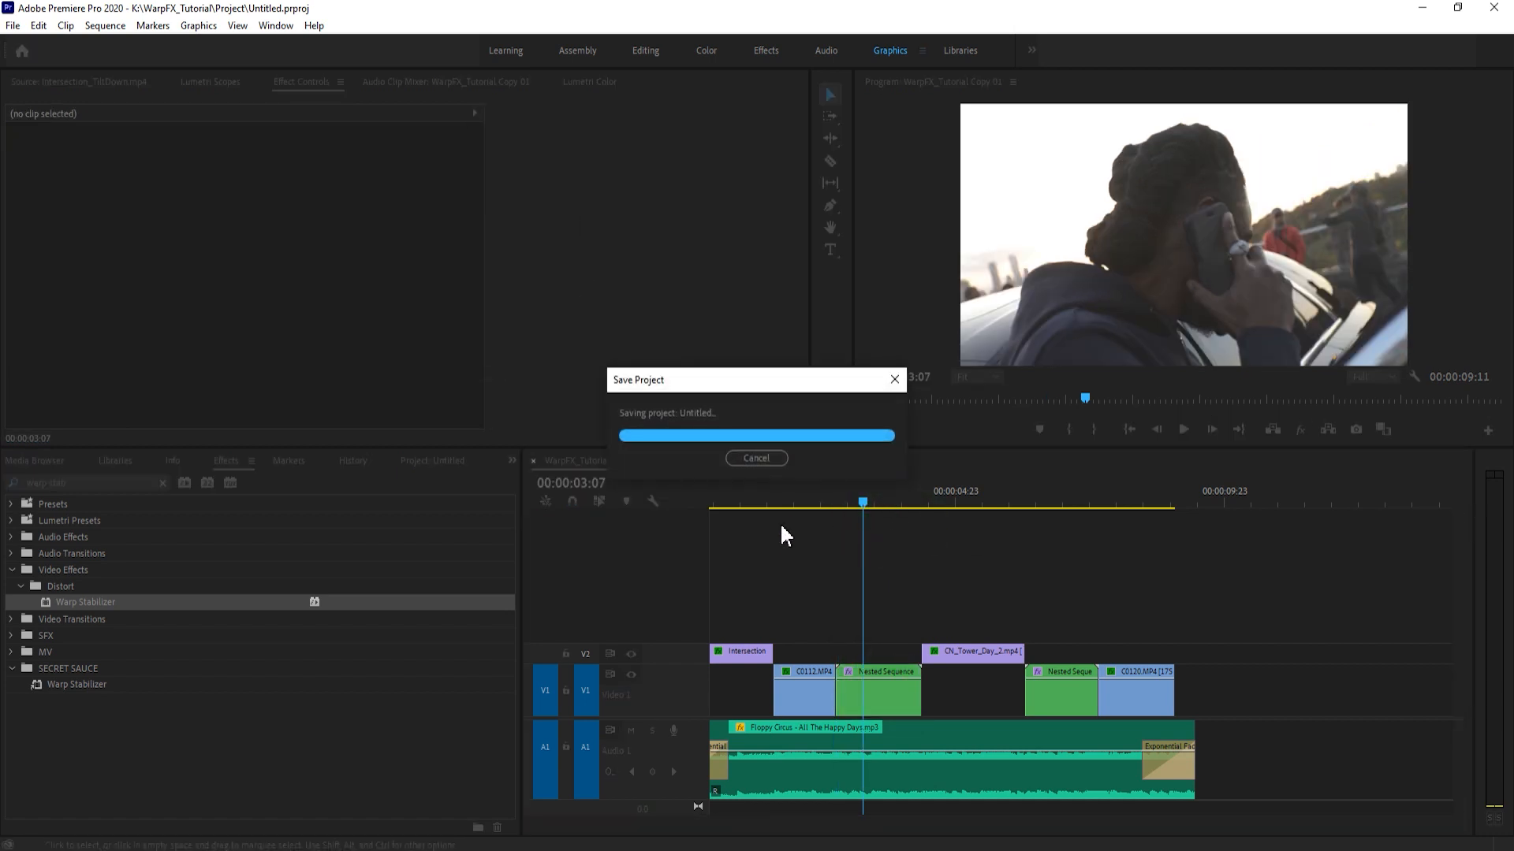
- Return the playhead to 00:00:02:08 on C0112.MP4 with nothing selected and clear the effects search
left_click(871, 681)
left_click(875, 560)
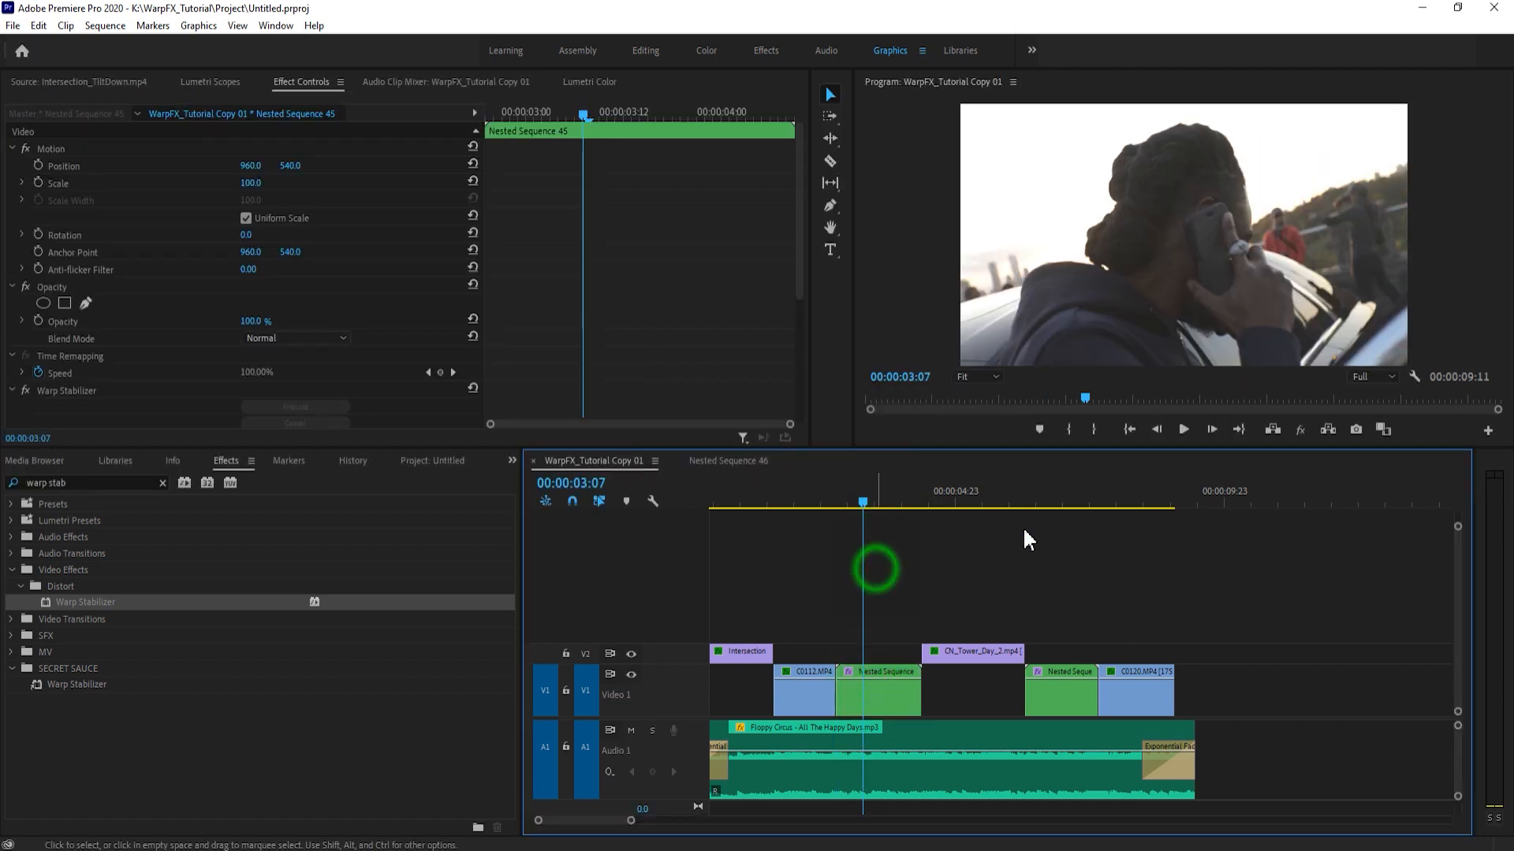
left_click(990, 495)
left_click(1084, 532)
left_click_drag(872, 493, 812, 517)
left_click(845, 563)
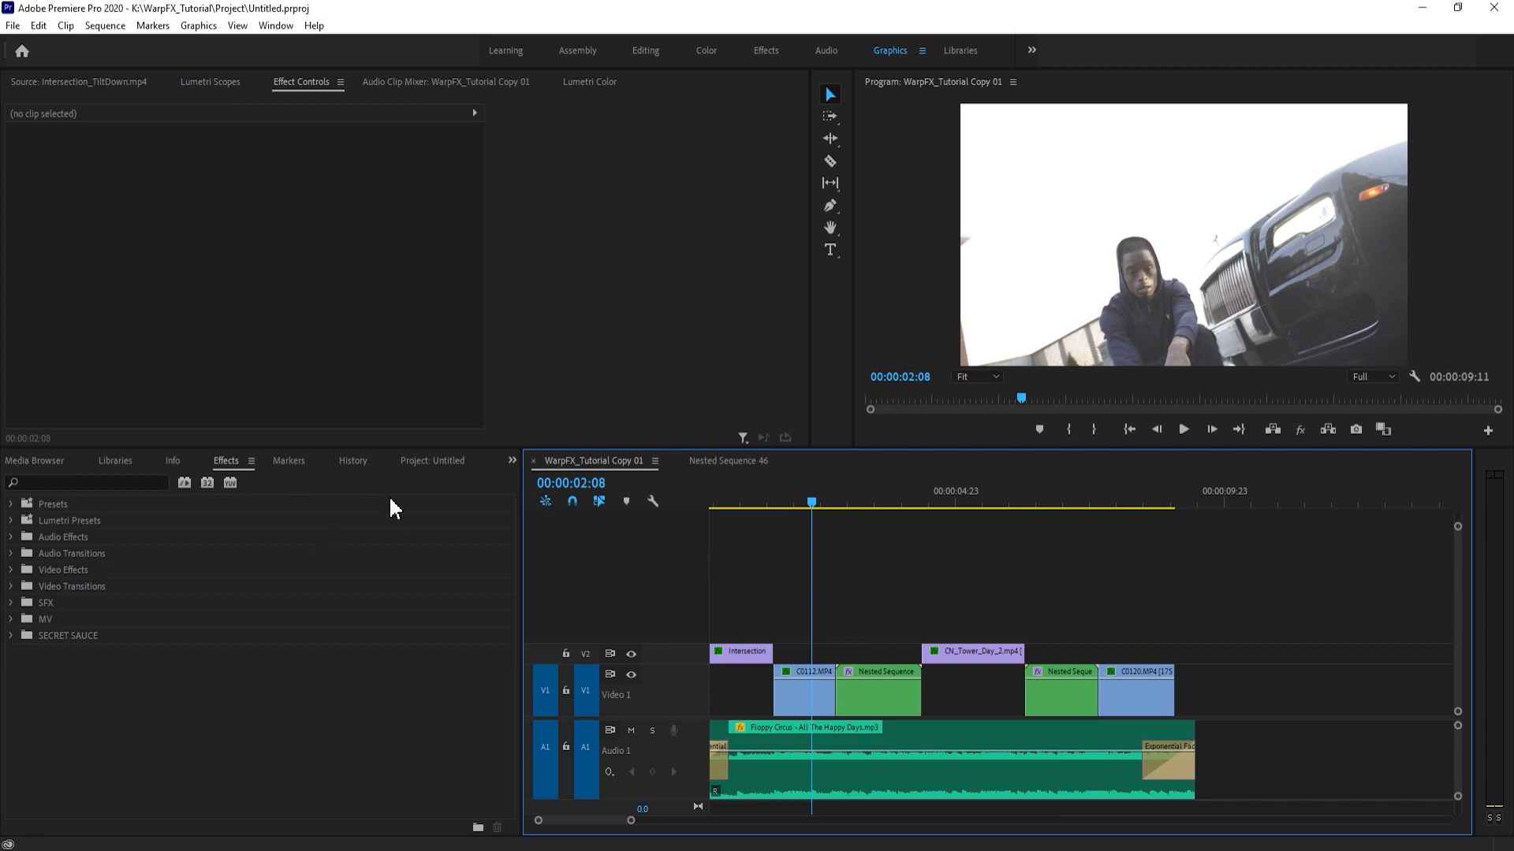
- Bring up Lumetri Color, select the C0112.MP4 clip and place the playhead at 00:00:01:20
left_click(574, 83)
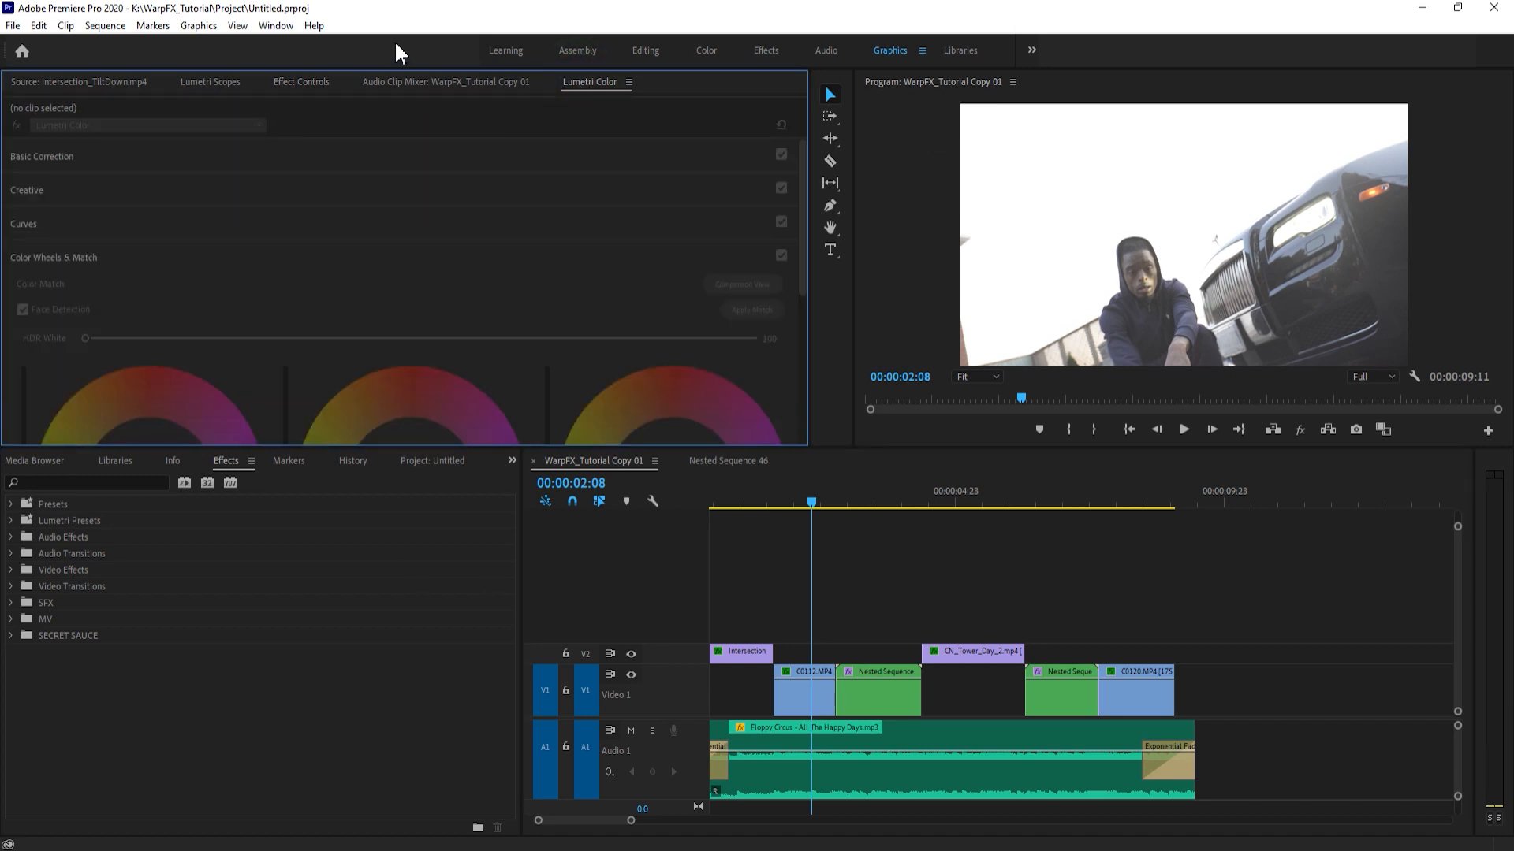
left_click(282, 28)
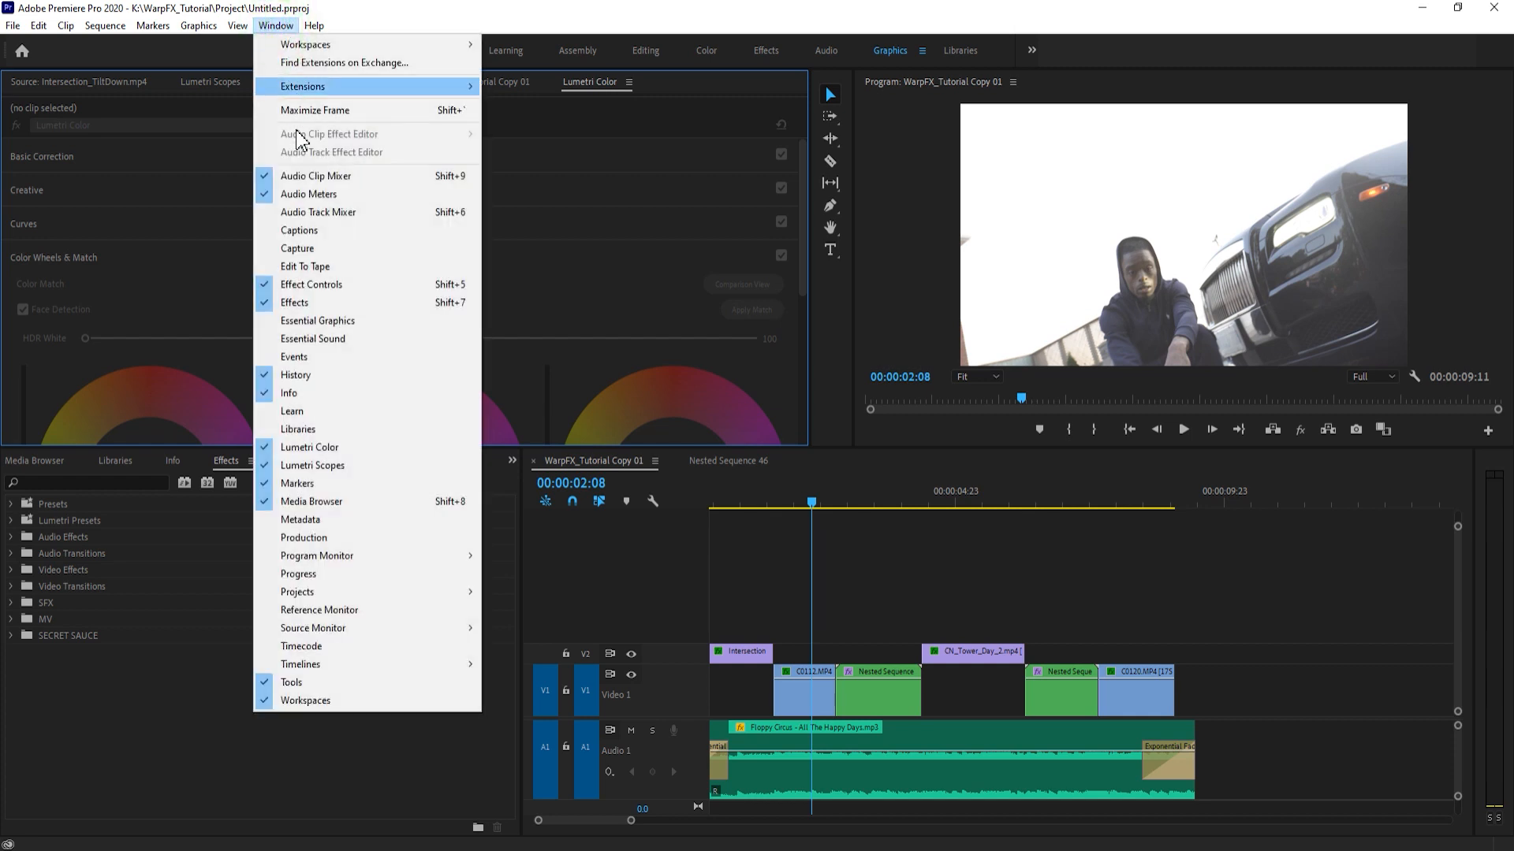
left_click(335, 450)
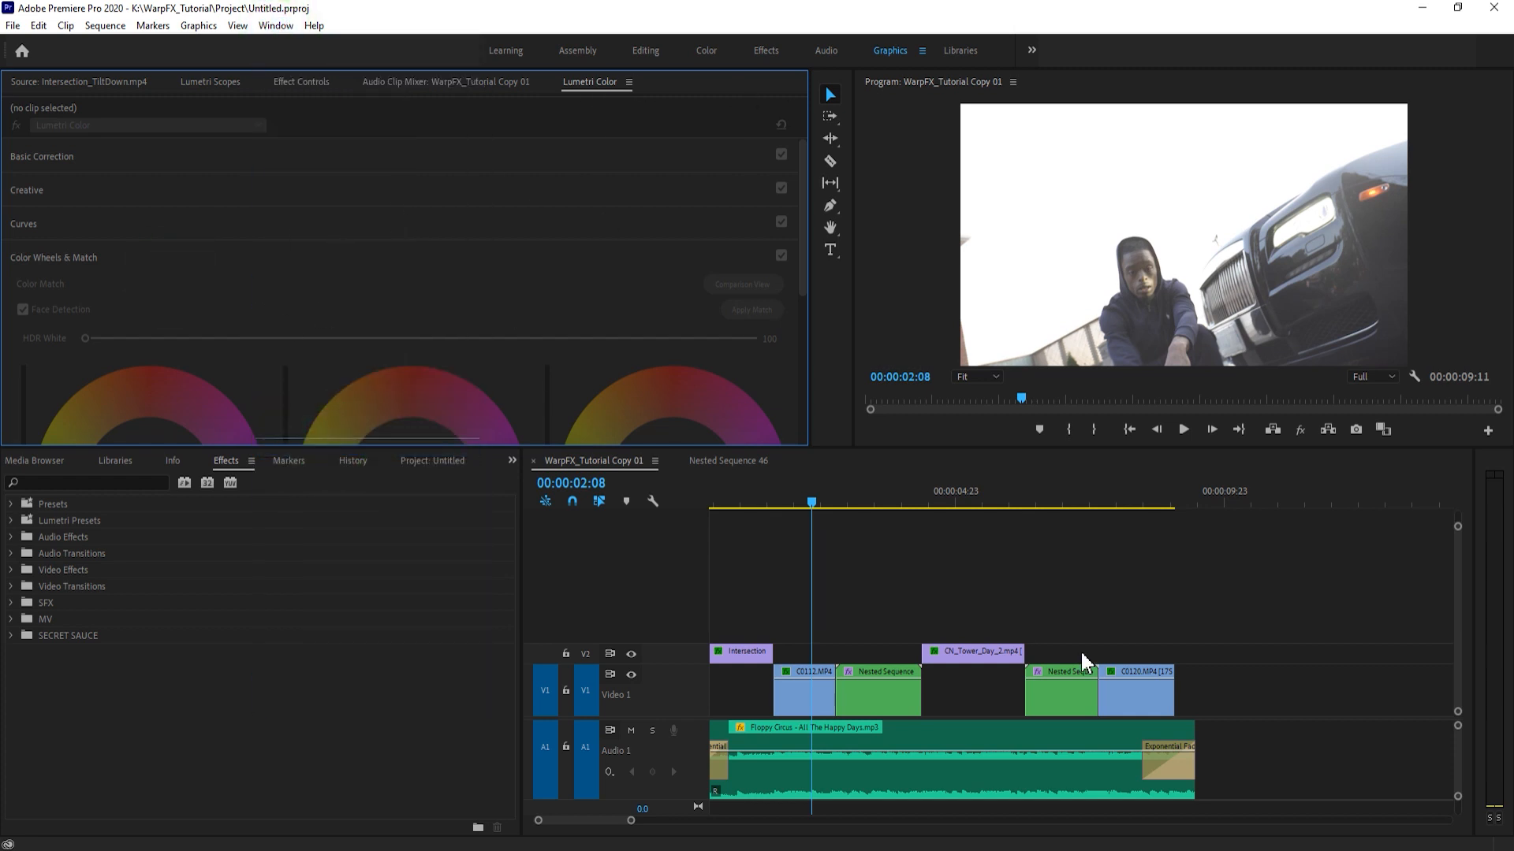
left_click(939, 584)
left_click(812, 701)
key("Up")
key("shift+Right")
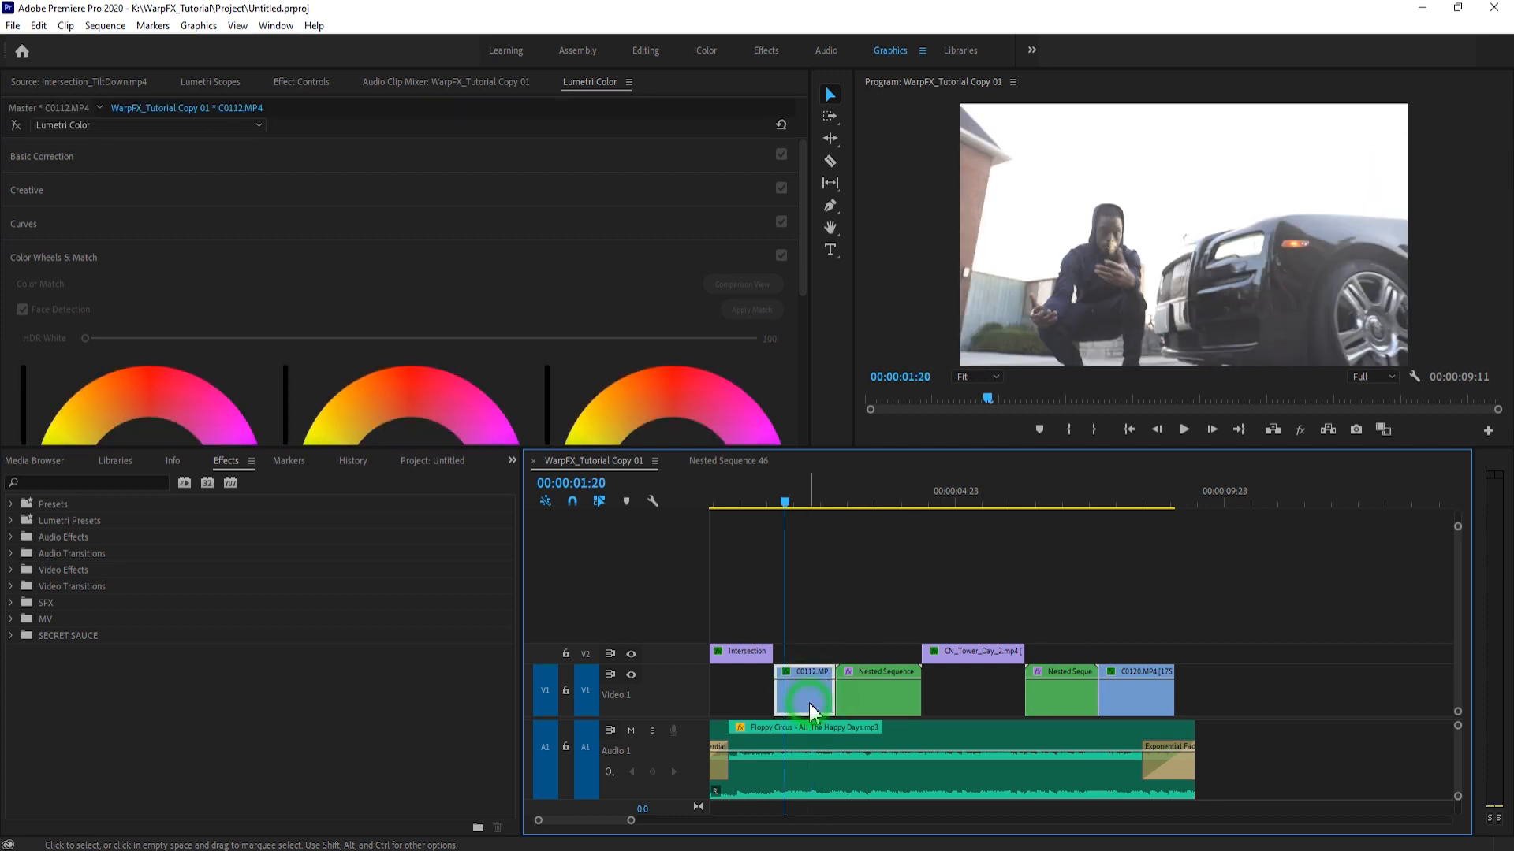
- Show the Creative section of Lumetri Color for C0112.MP4 and start browsing for a custom look
left_click(81, 258)
left_click(74, 188)
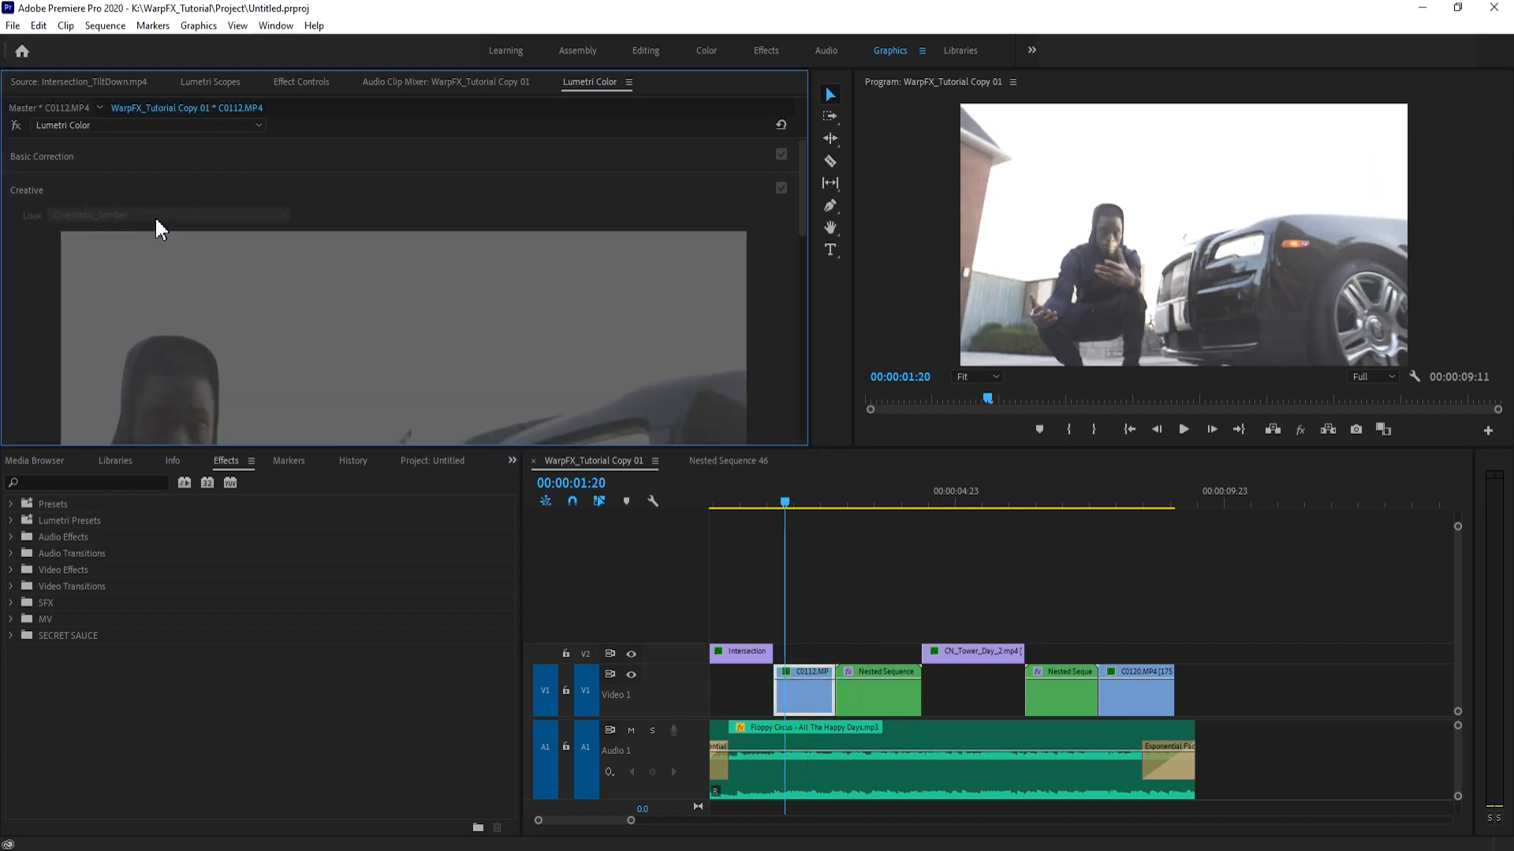
left_click(169, 215)
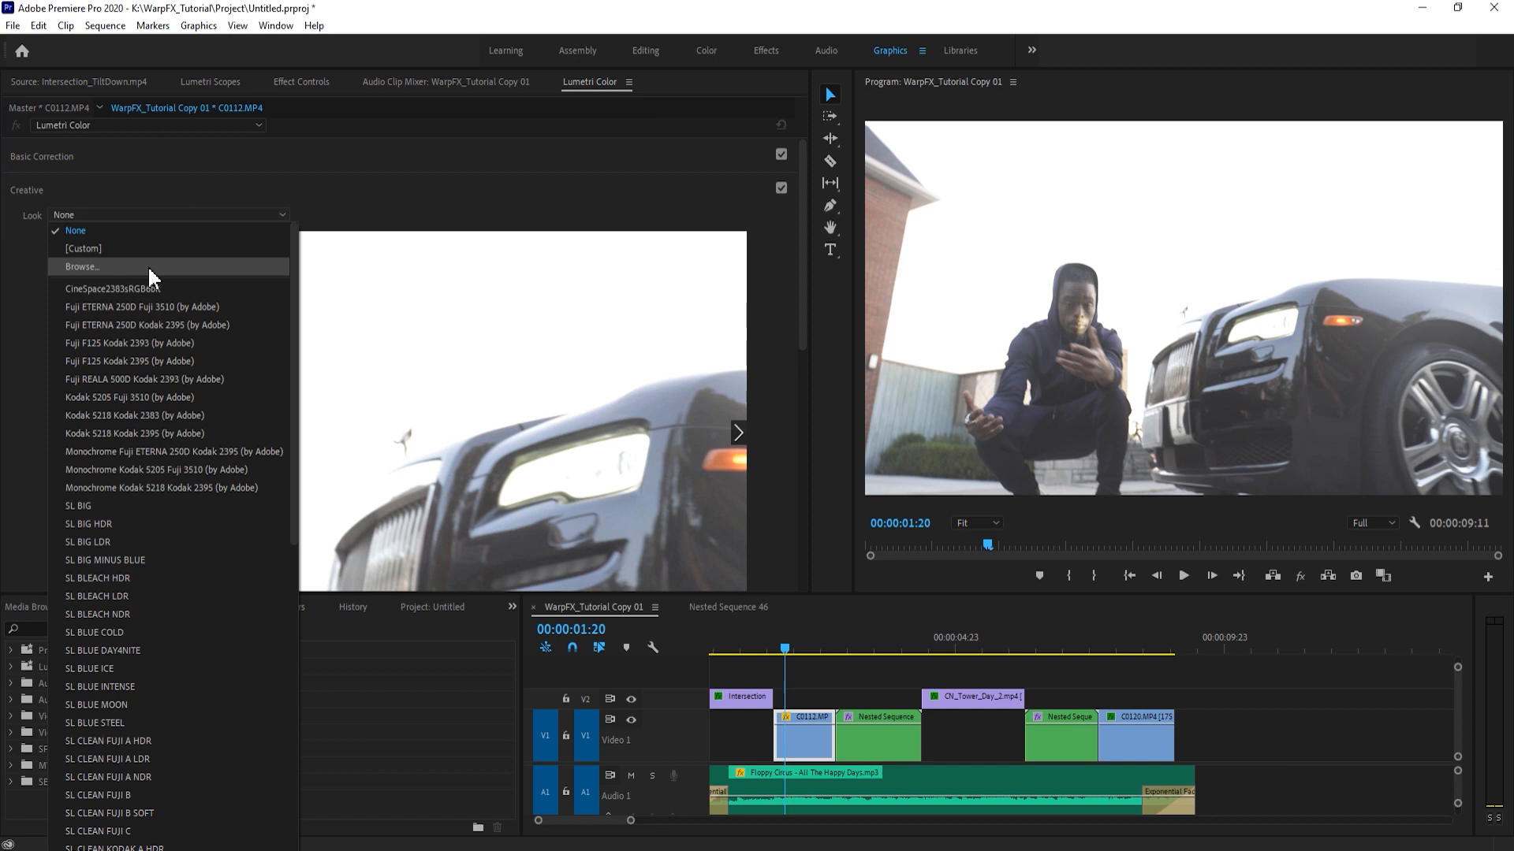
left_click(148, 267)
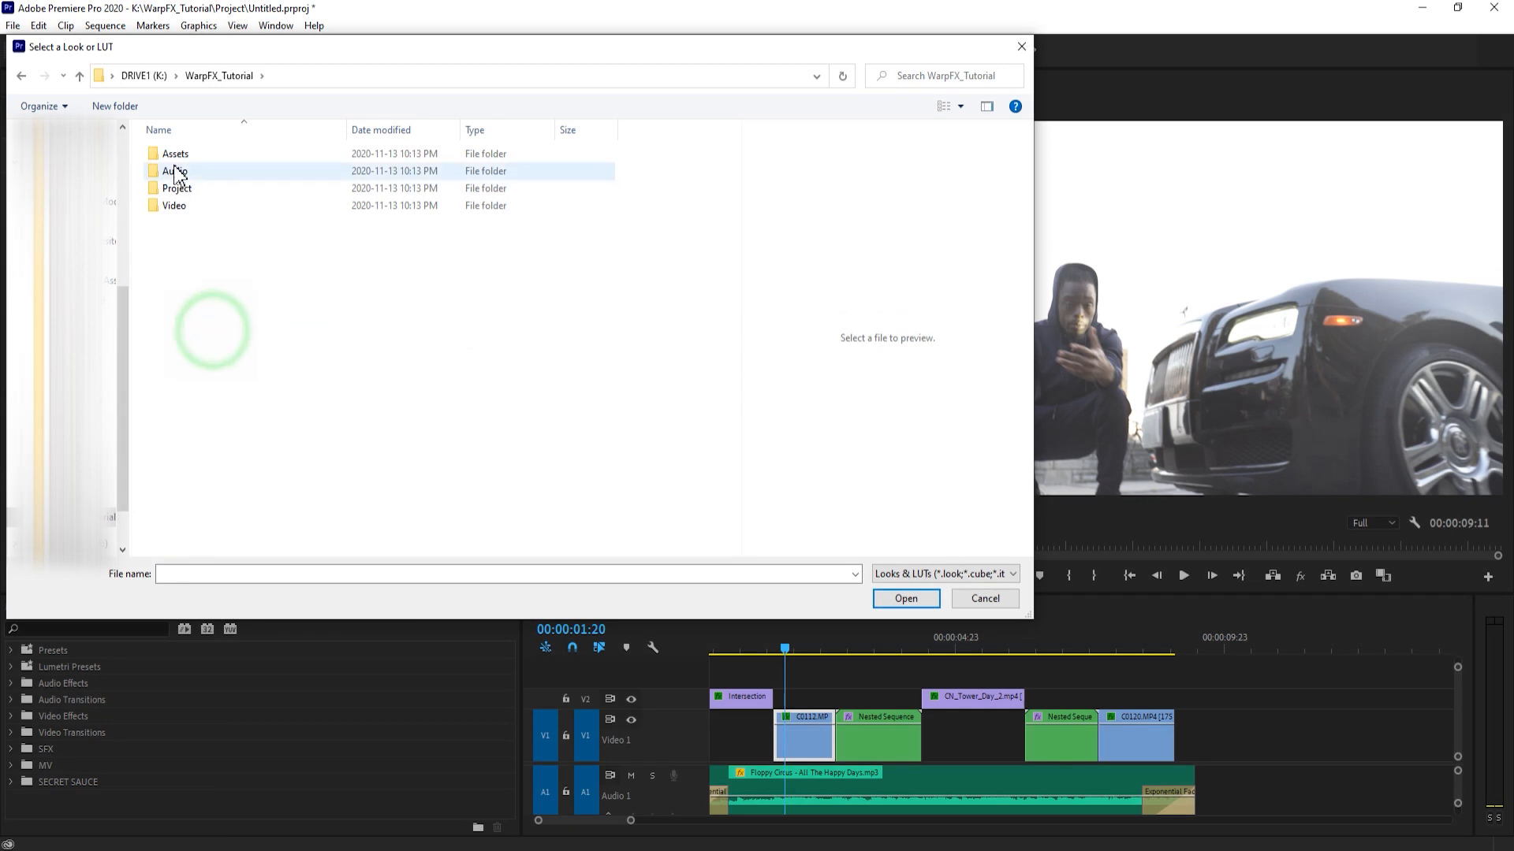
- Browse to the LUTS folder of Lut_Pack-WarpFX.ca inside the WarpFX_Tutorial Assets folder
double_click(175, 154)
left_click(22, 77)
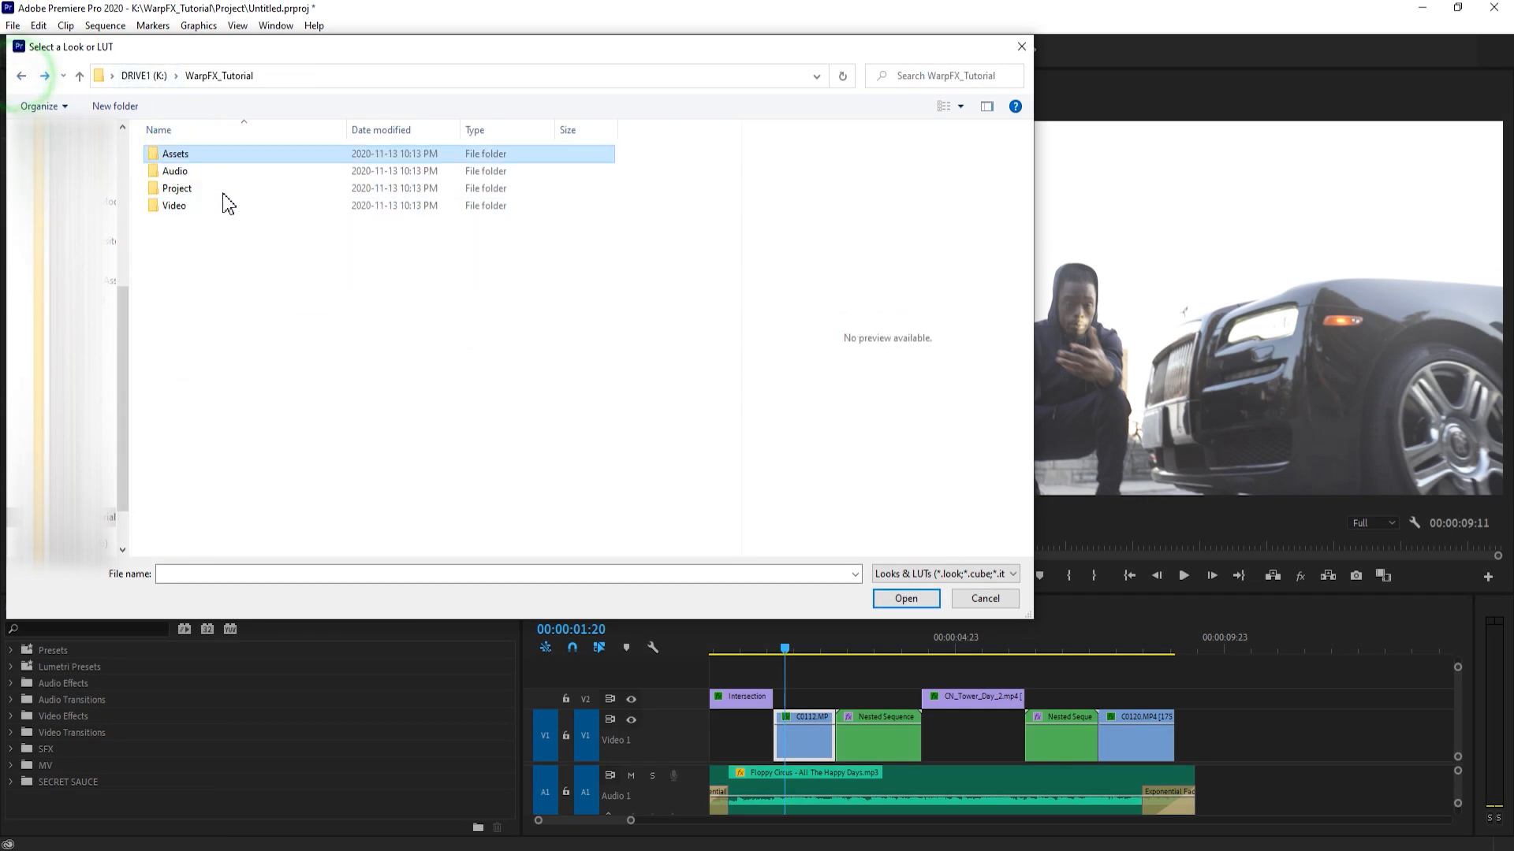
double_click(190, 157)
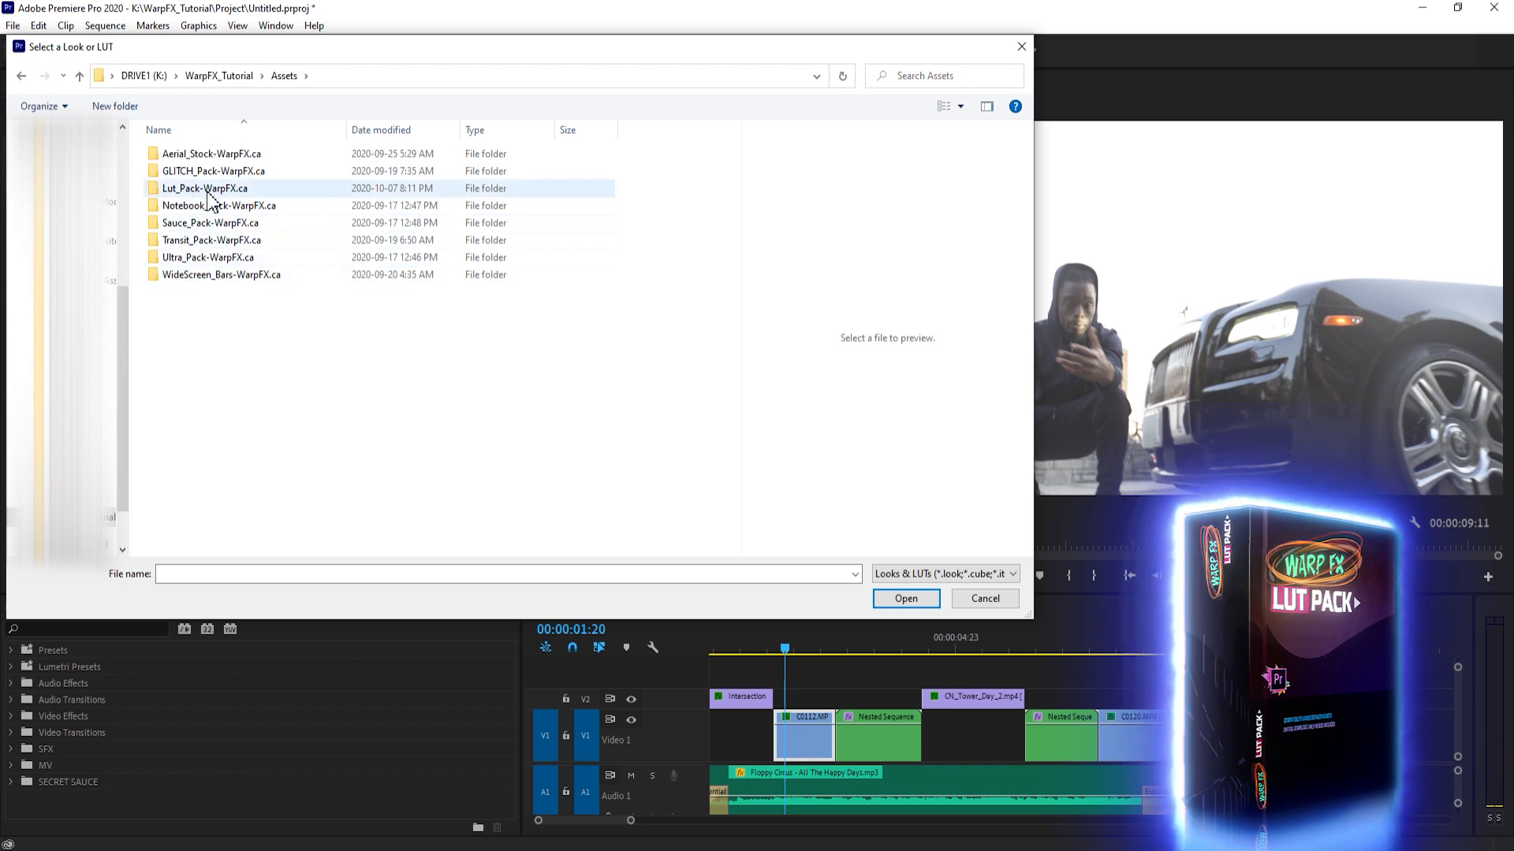
double_click(207, 189)
double_click(174, 155)
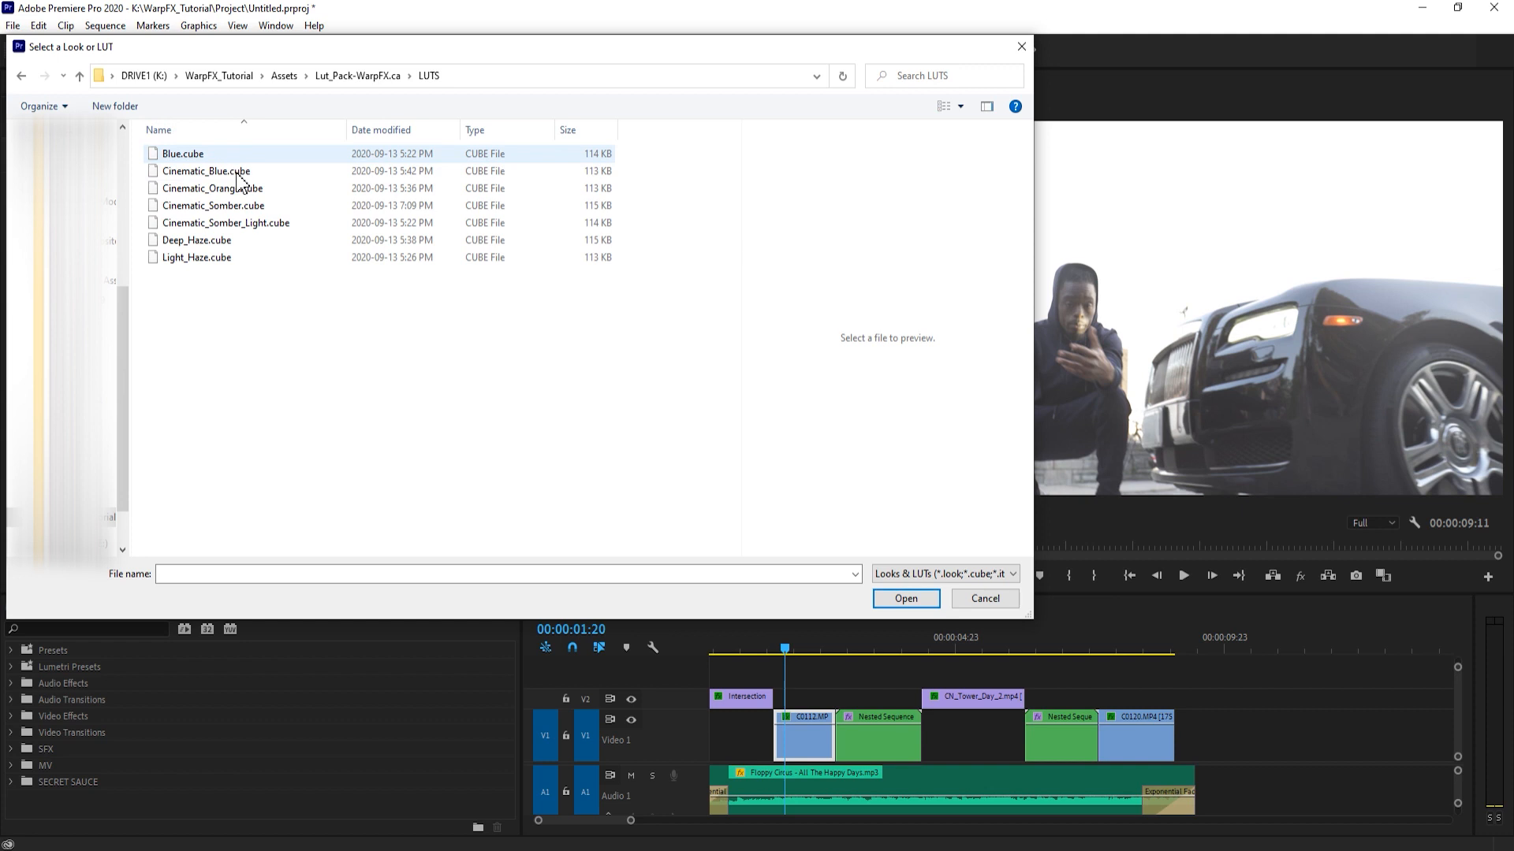
- Load Cinematic_Somber_Light.cube as the creative look on C0112.MP4
left_click(228, 261)
left_click(186, 153)
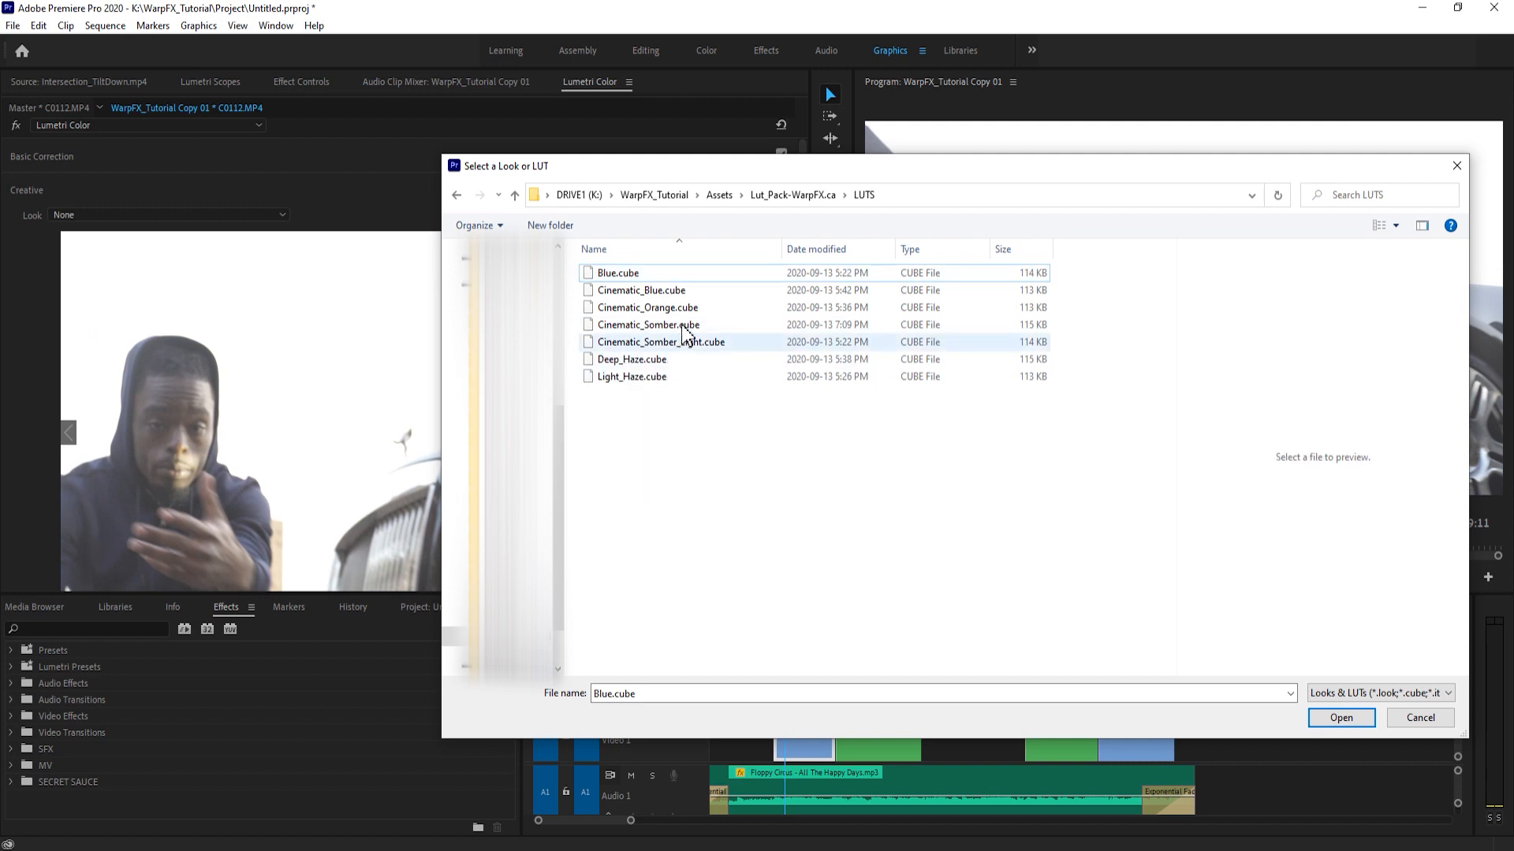
left_click(695, 342)
left_click(1341, 717)
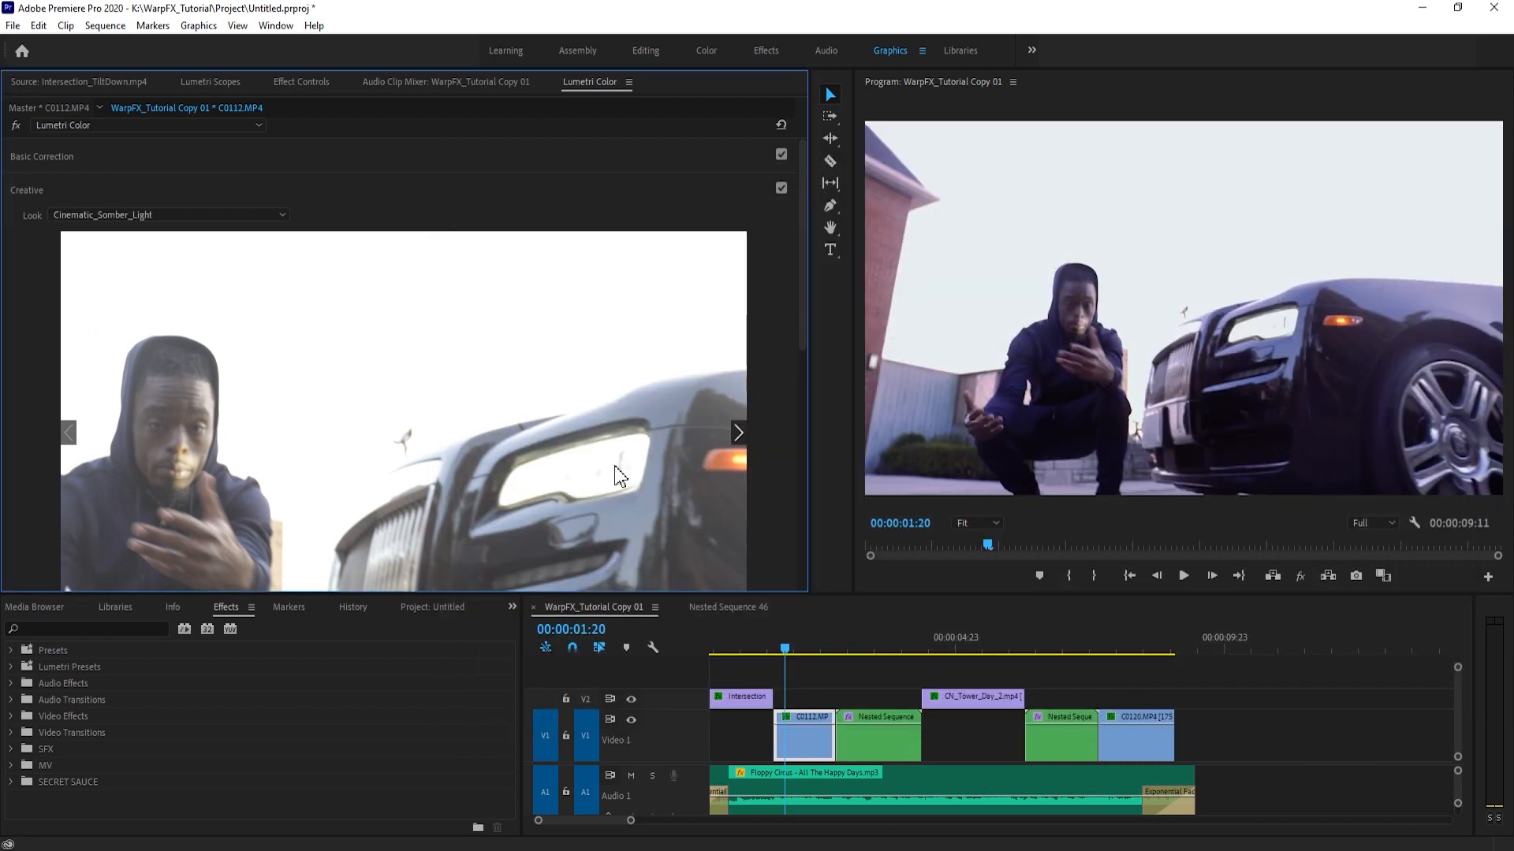
- Toggle the Lumetri Color effect on C0112.MP4 off and on to compare the graded and ungraded picture
left_click(301, 85)
left_click(26, 391)
left_click(26, 391)
left_click(26, 391)
left_click(26, 391)
left_click(590, 81)
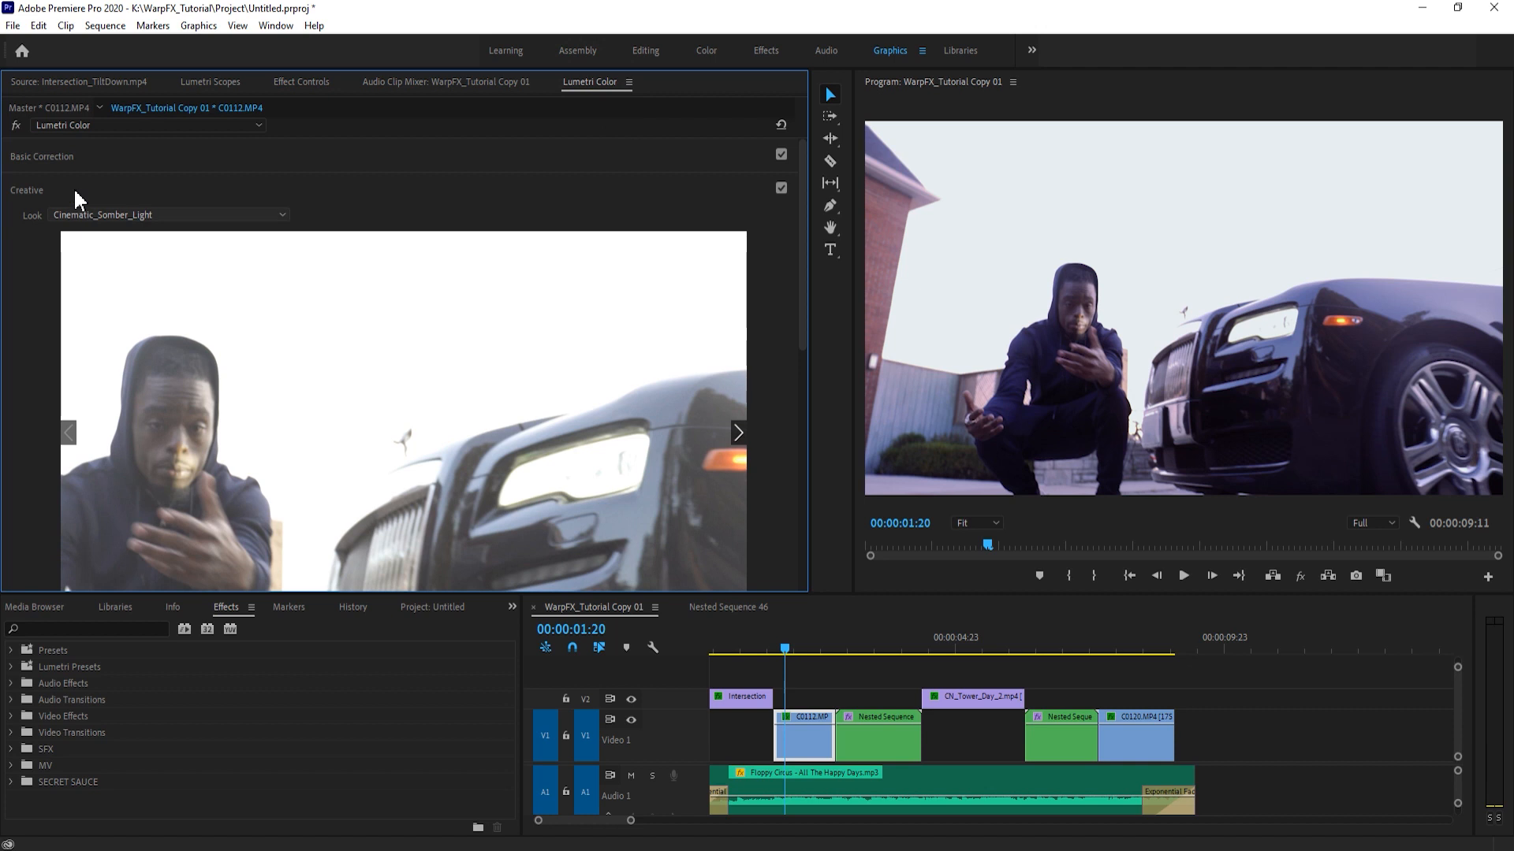
- Show the Basic Correction settings for C0112.MP4 and widen the Program monitor slightly
left_click(65, 158)
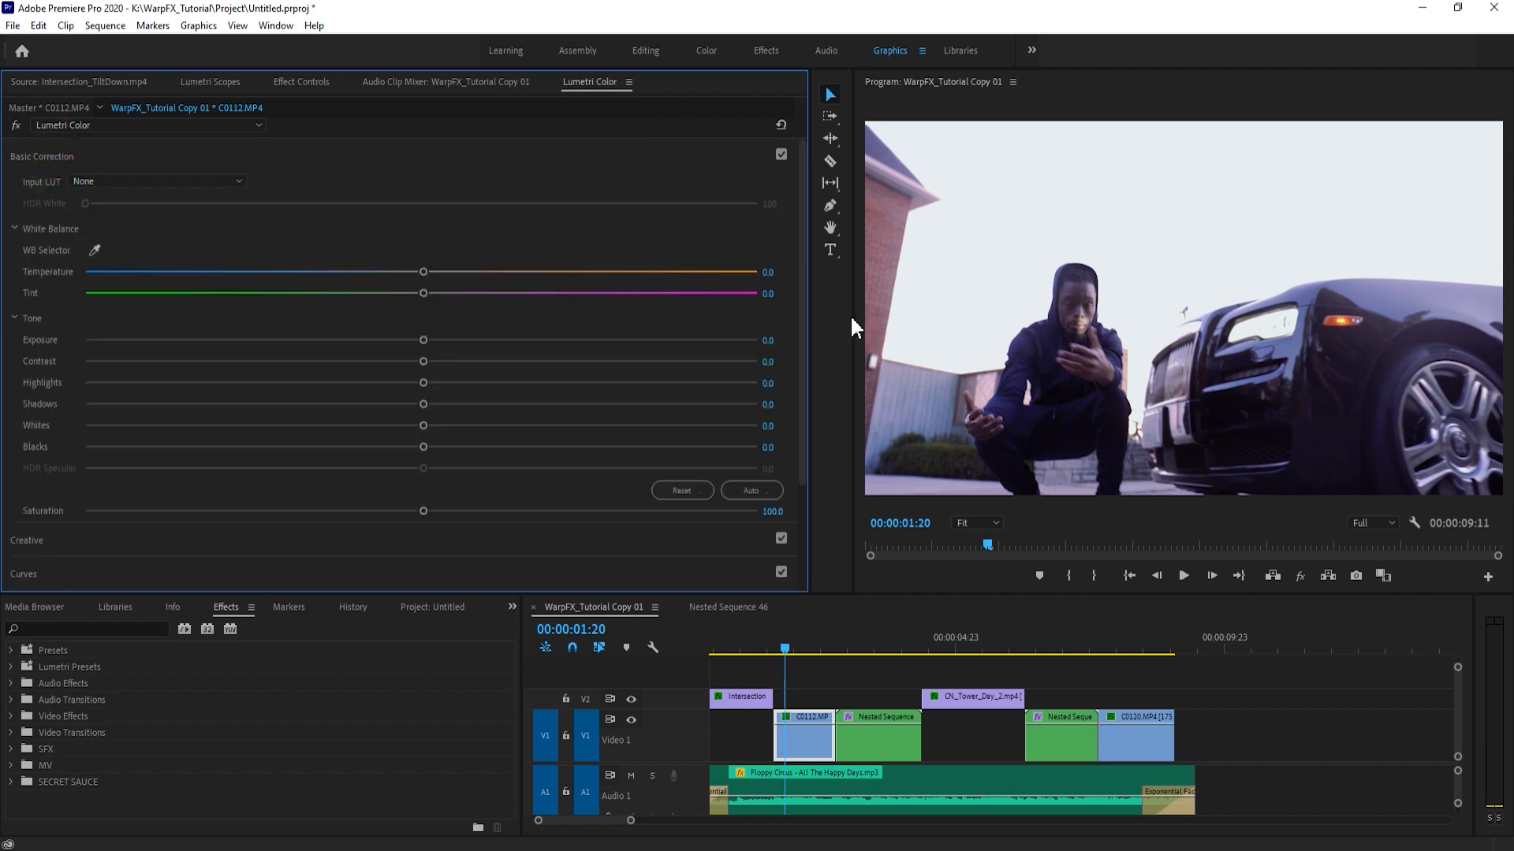
left_click_drag(852, 317, 826, 325)
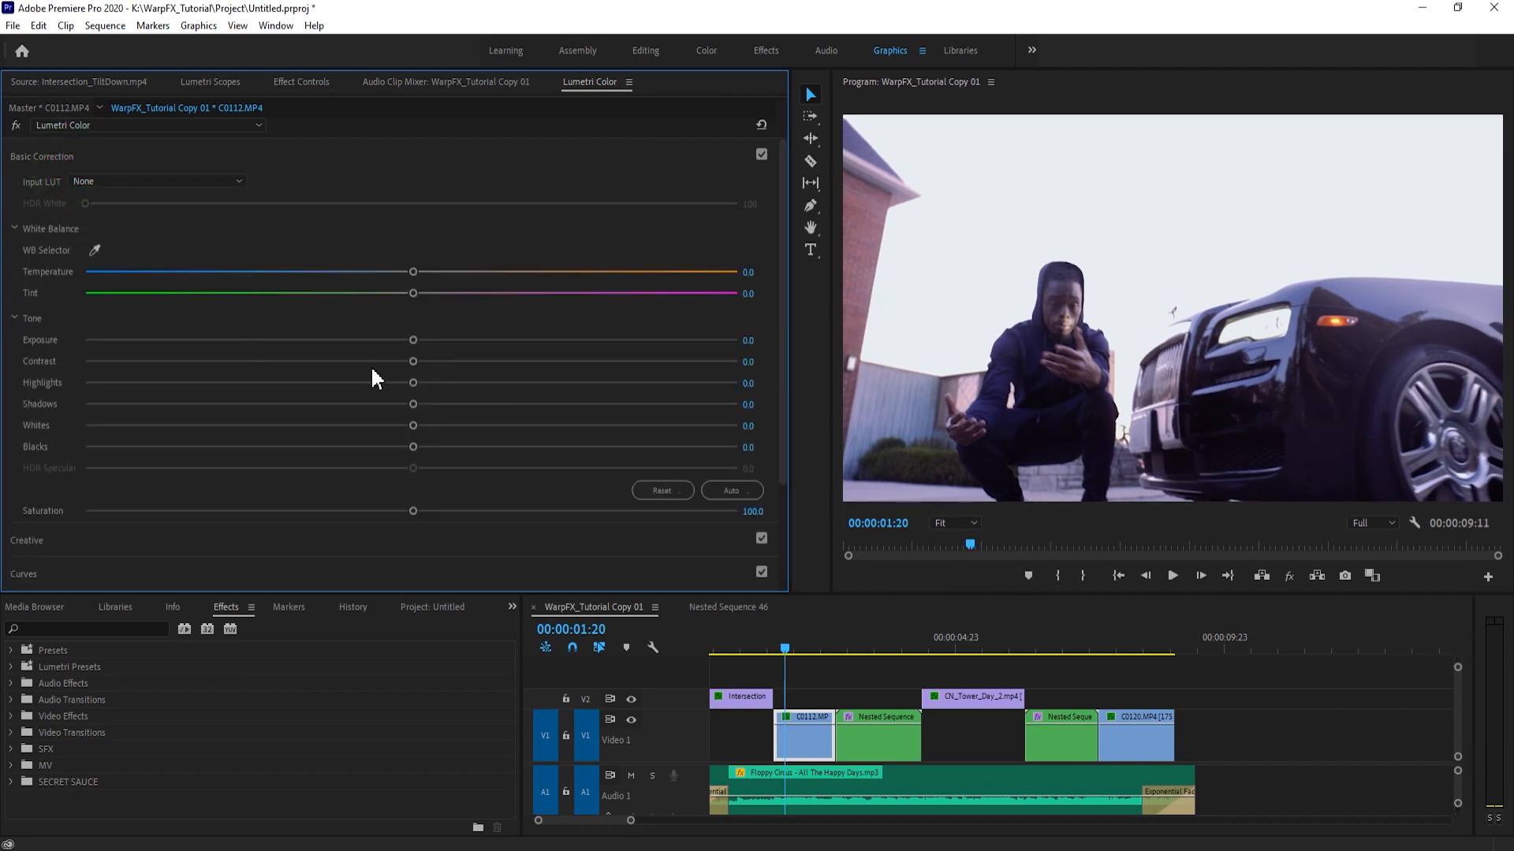
- Set the exposure of C0112.MP4 to 0.3, the contrast to 31.4 and the highlights to 9.9
left_click_drag(413, 340, 514, 366)
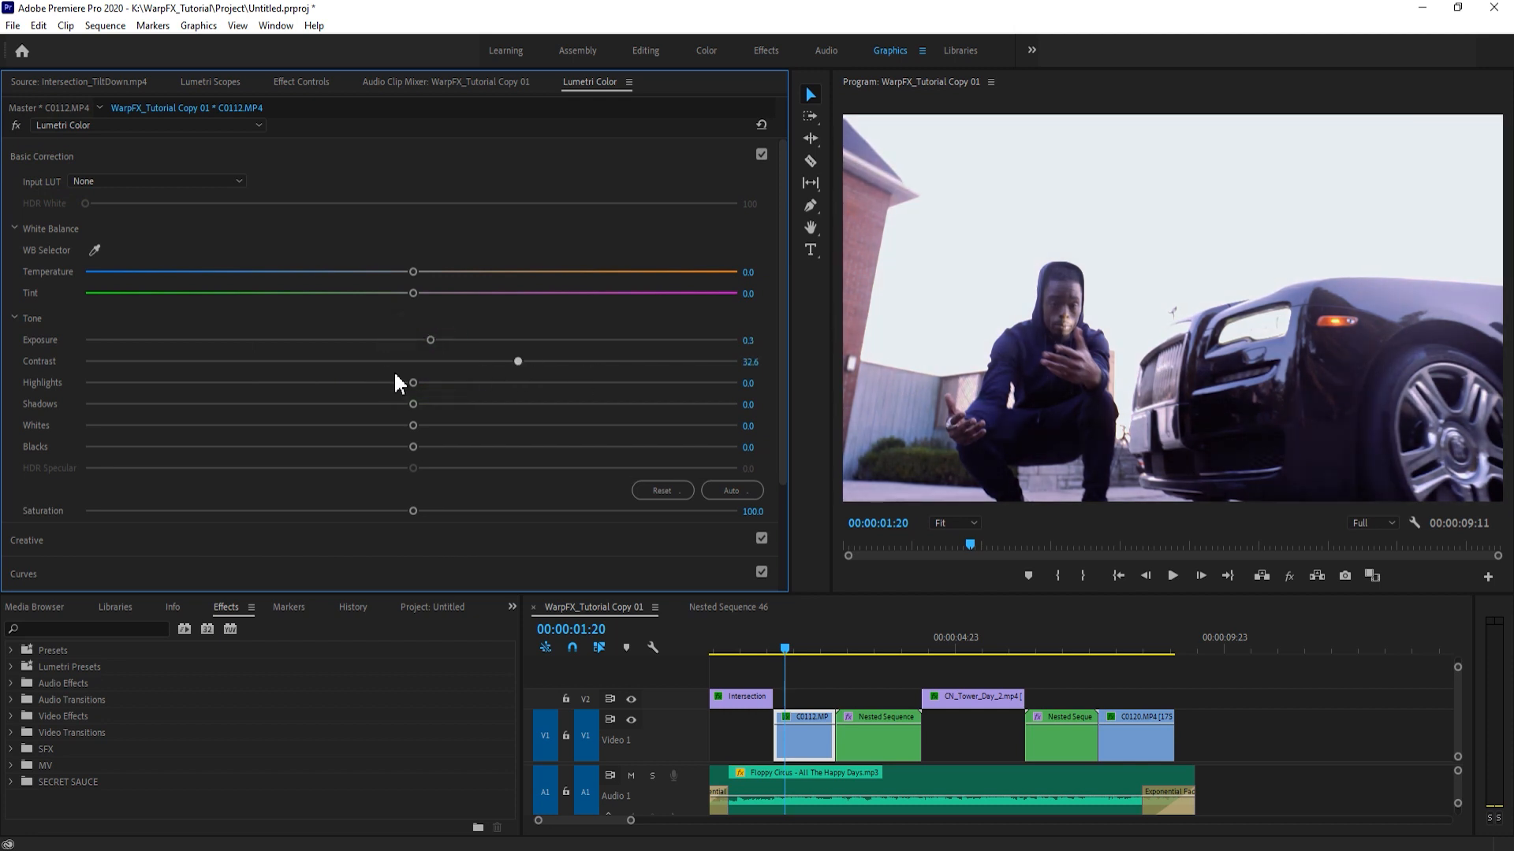
left_click_drag(413, 383, 443, 383)
left_click(957, 390)
left_click_drag(831, 400, 784, 408)
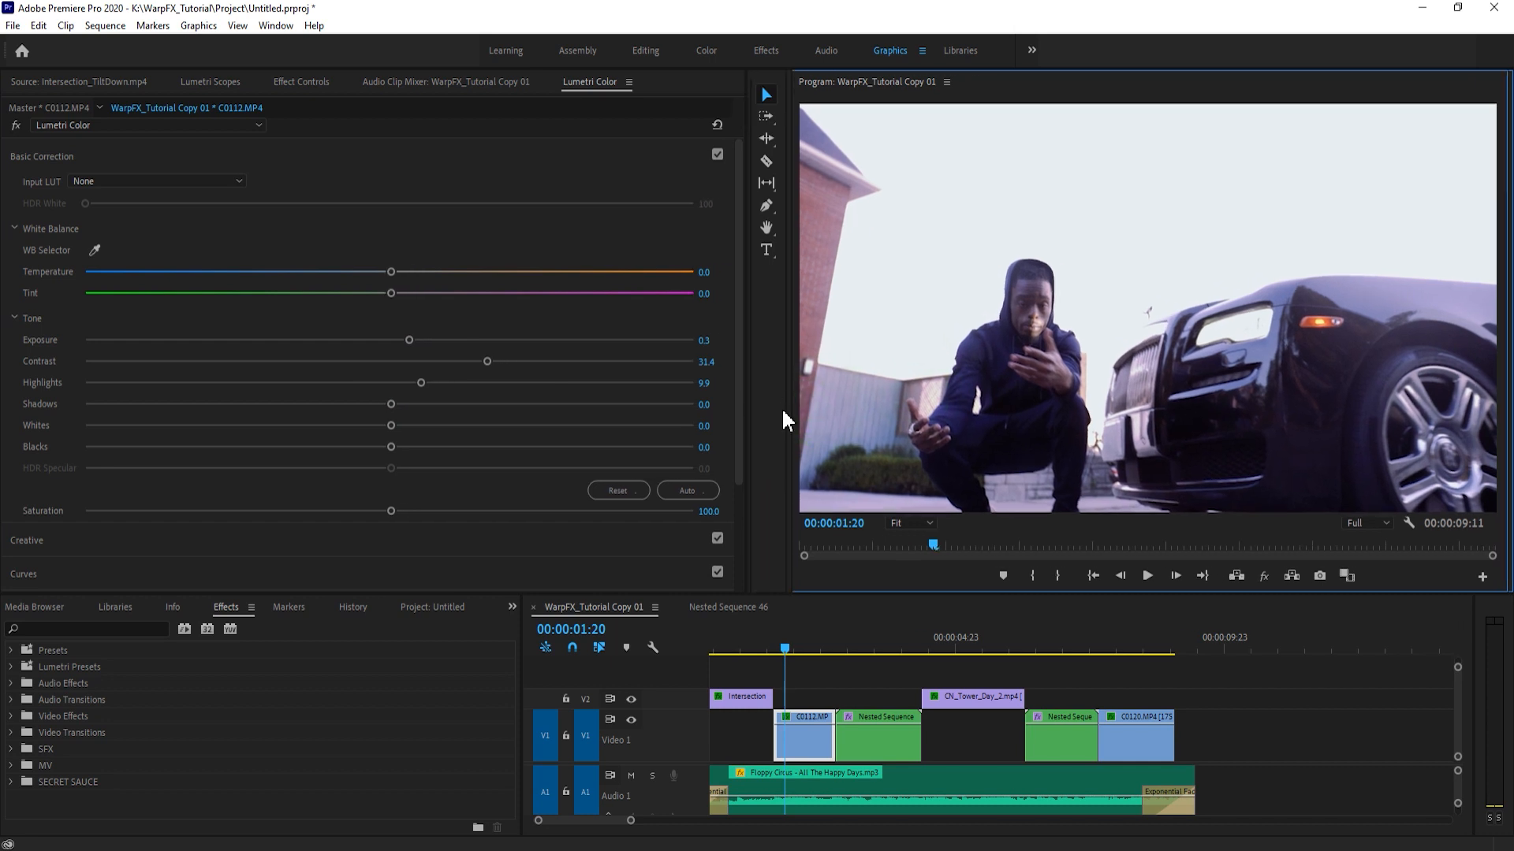
- Set the shadows of C0112.MP4 to -0.4 and its white balance to temperature 4.8 and tint -3.3
left_click_drag(391, 404, 414, 404)
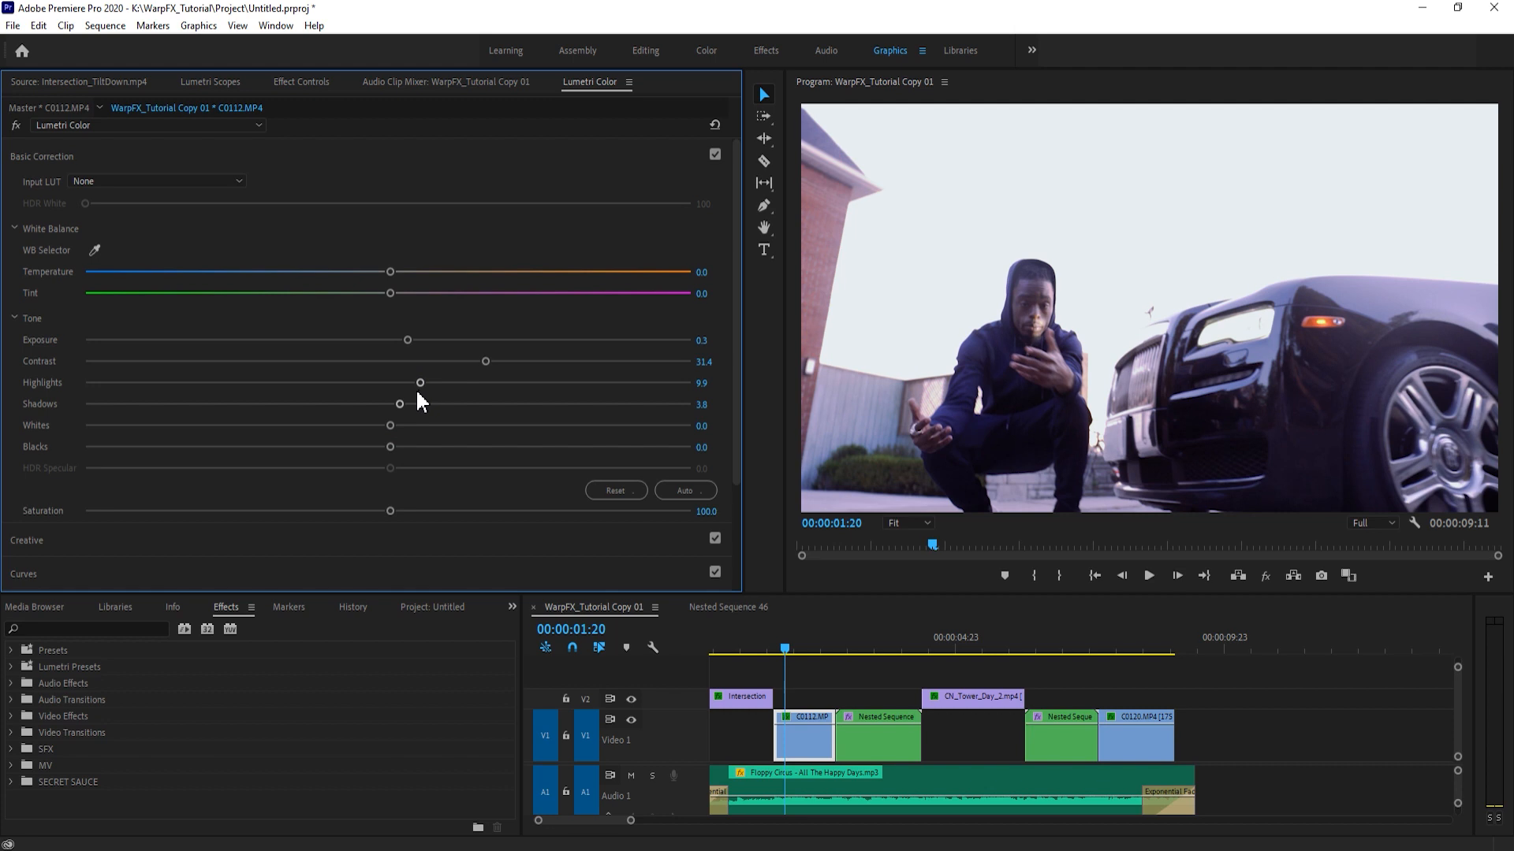
mouse_move(402, 424)
left_mouse_down()
mouse_move(460, 405)
mouse_move(387, 405)
left_mouse_up()
mouse_move(390, 272)
left_mouse_down()
mouse_move(417, 273)
mouse_move(377, 295)
left_mouse_up()
- Increase two of the creative look's adjustment values on C0112.MP4
left_click(27, 541)
scroll(378, 465, "down", 3)
left_click_drag(390, 467, 473, 467)
left_click_drag(390, 488, 433, 487)
- Add shadow, midtone and highlight points to the master RGB curve of C0112.MP4 and raise the curve slightly
left_click(27, 574)
left_click(311, 456)
left_click_drag(438, 324, 434, 305)
left_click(369, 383)
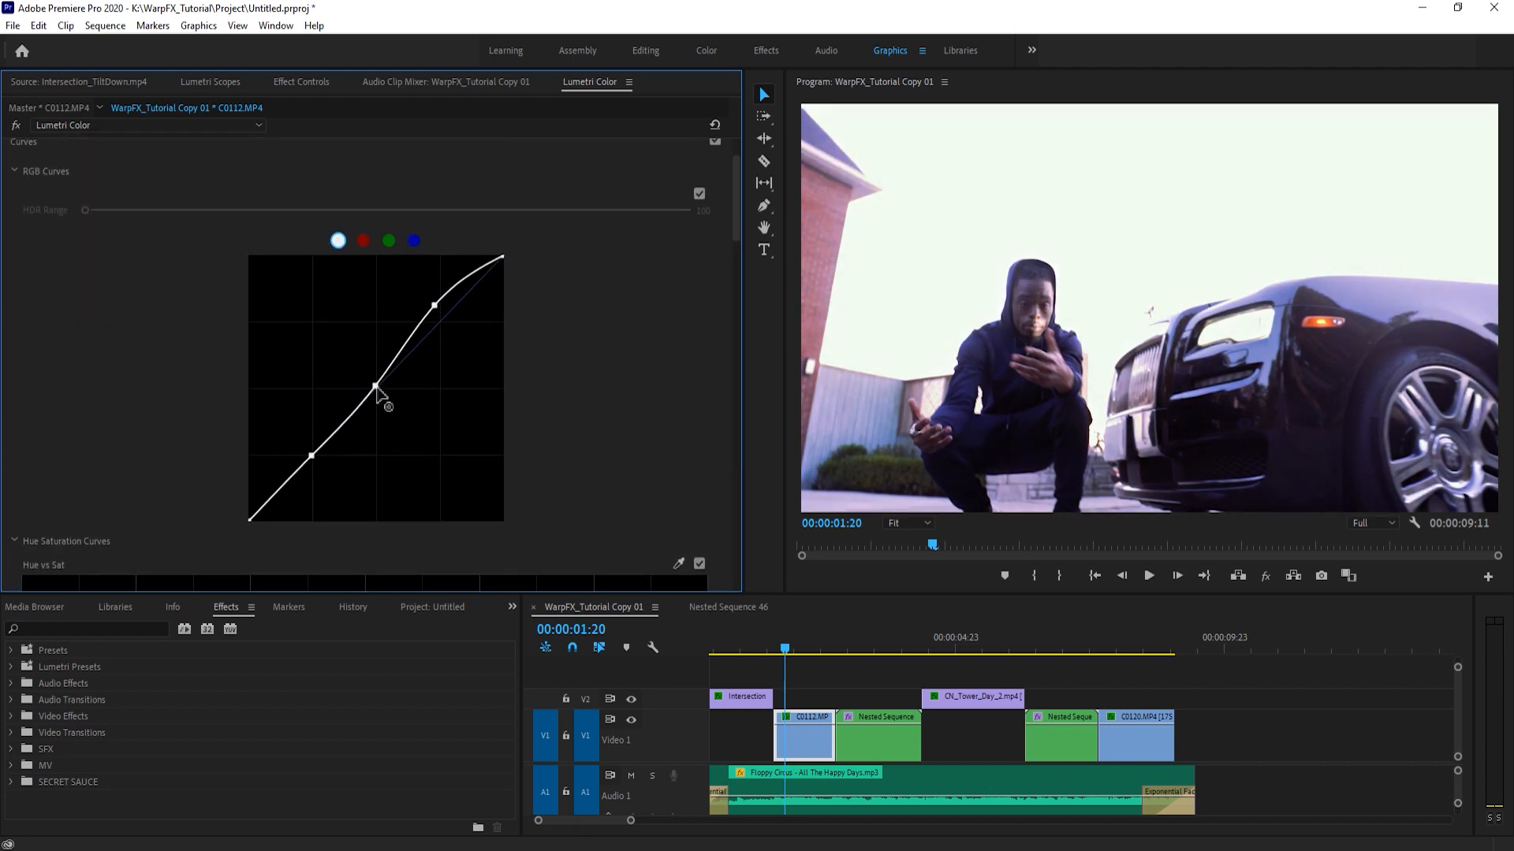
left_click_drag(311, 458, 305, 455)
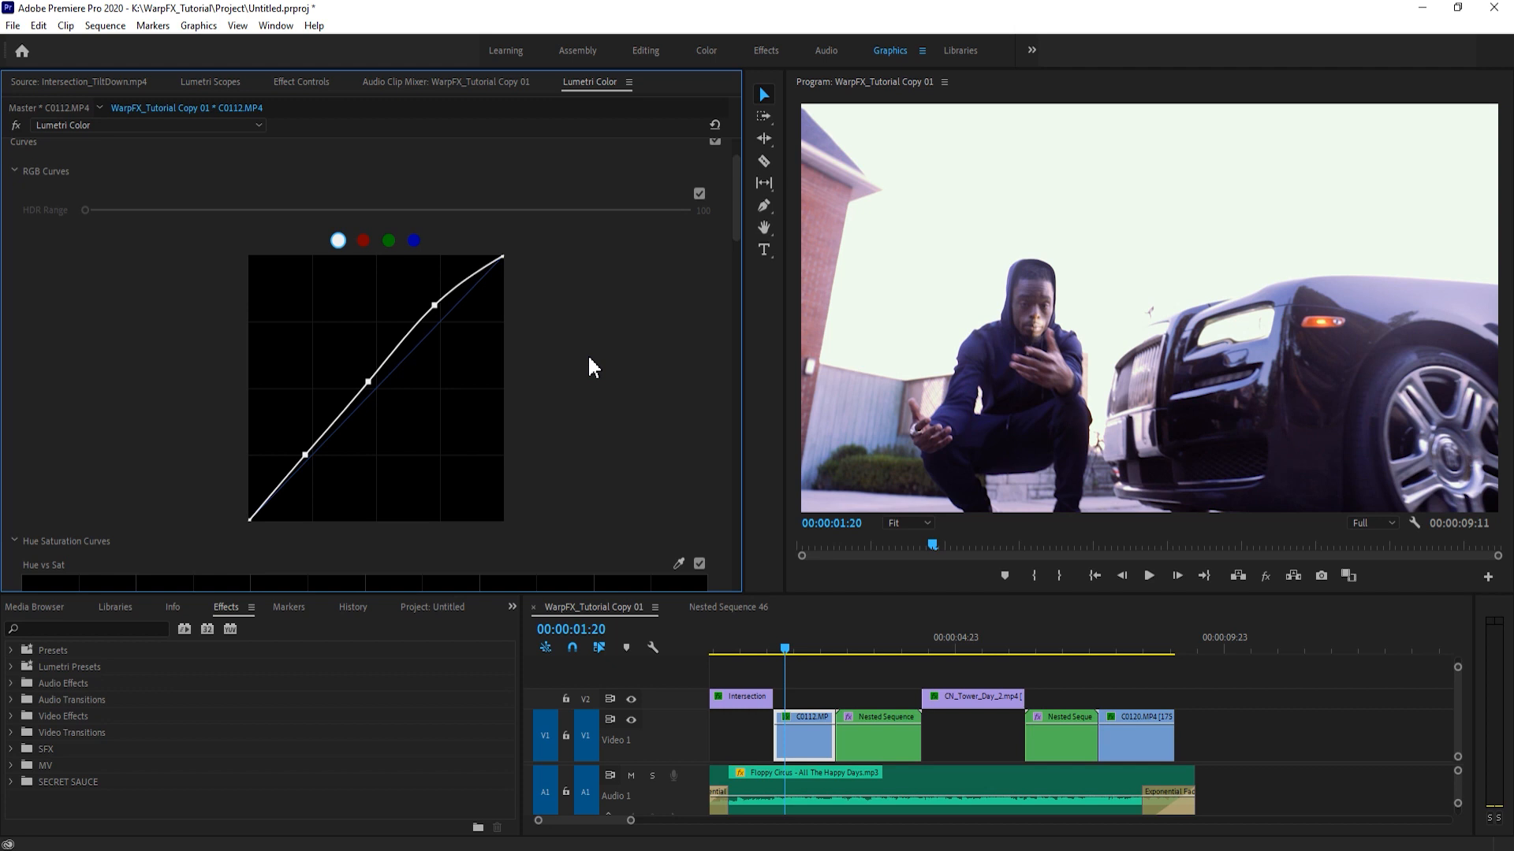
- Return to the basic correction of C0112.MP4 and set the whites to -0.9 and the shadows to about -3.3
scroll(195, 337, "up", 3)
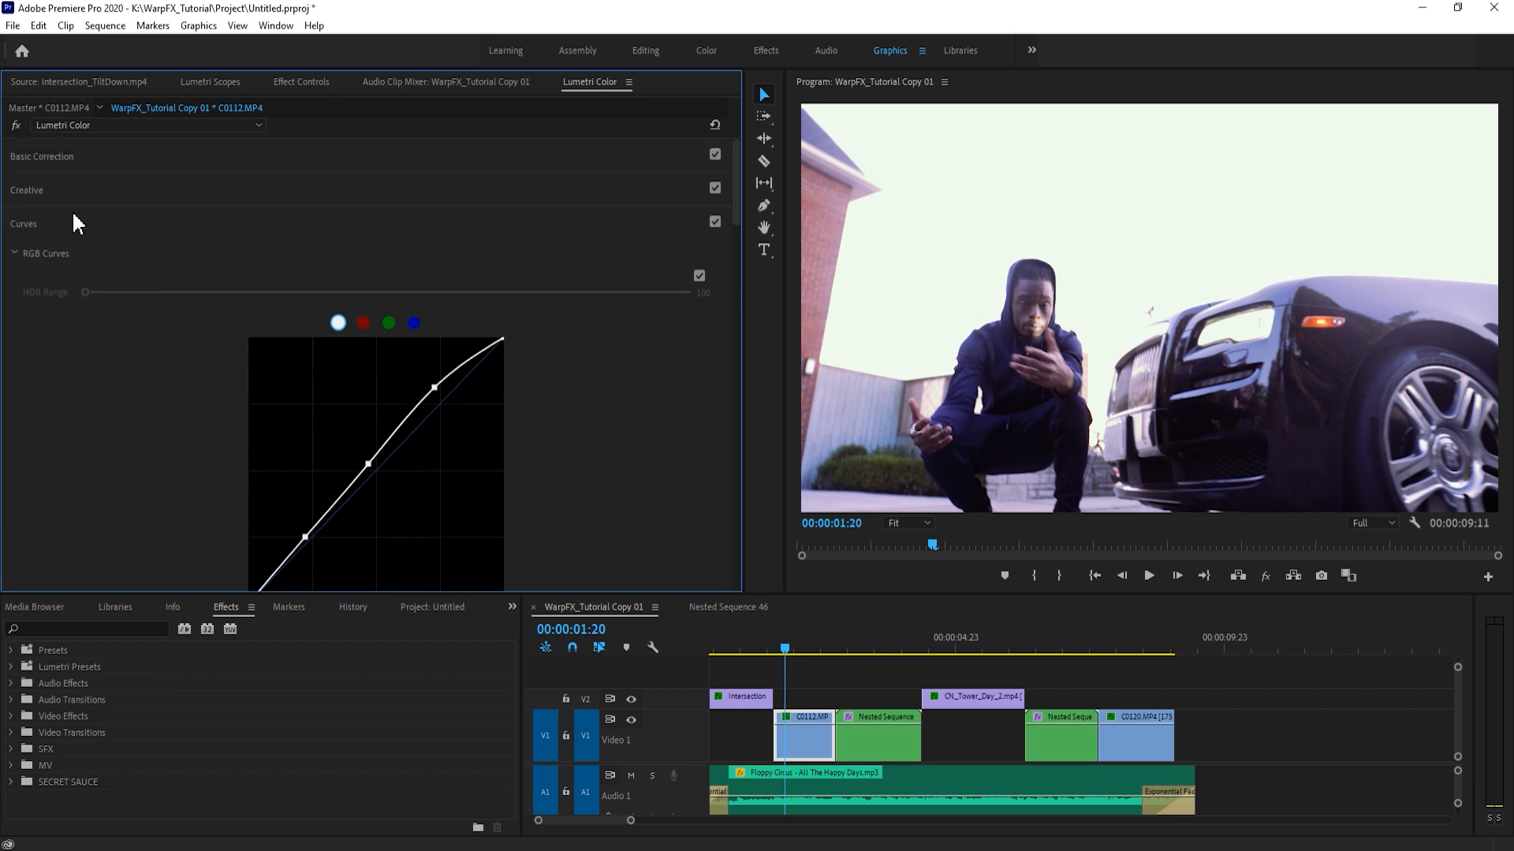
left_click(68, 225)
left_click(101, 189)
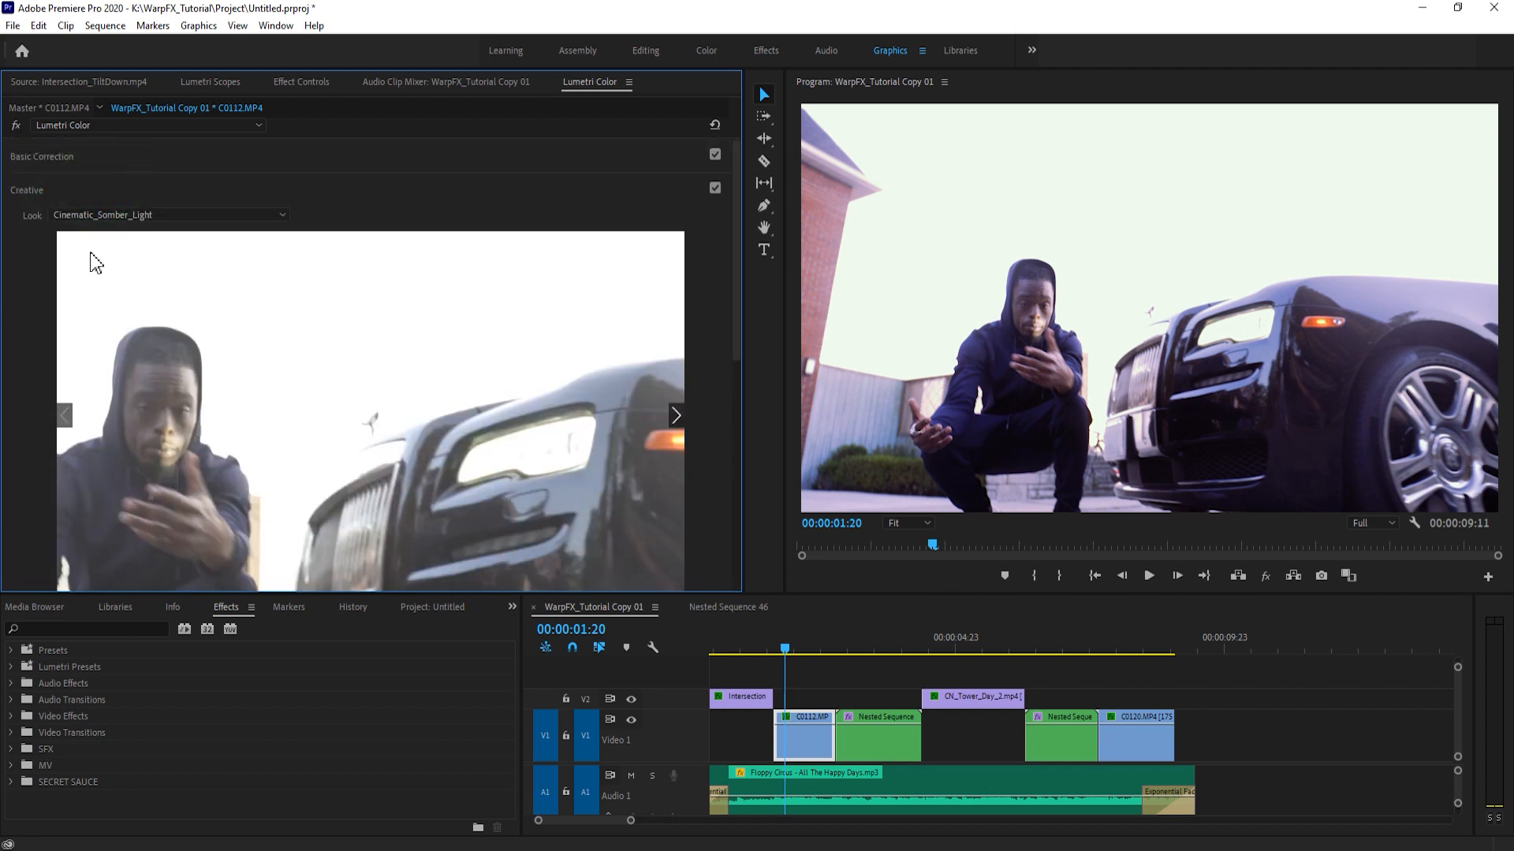
left_click(62, 190)
left_click(99, 157)
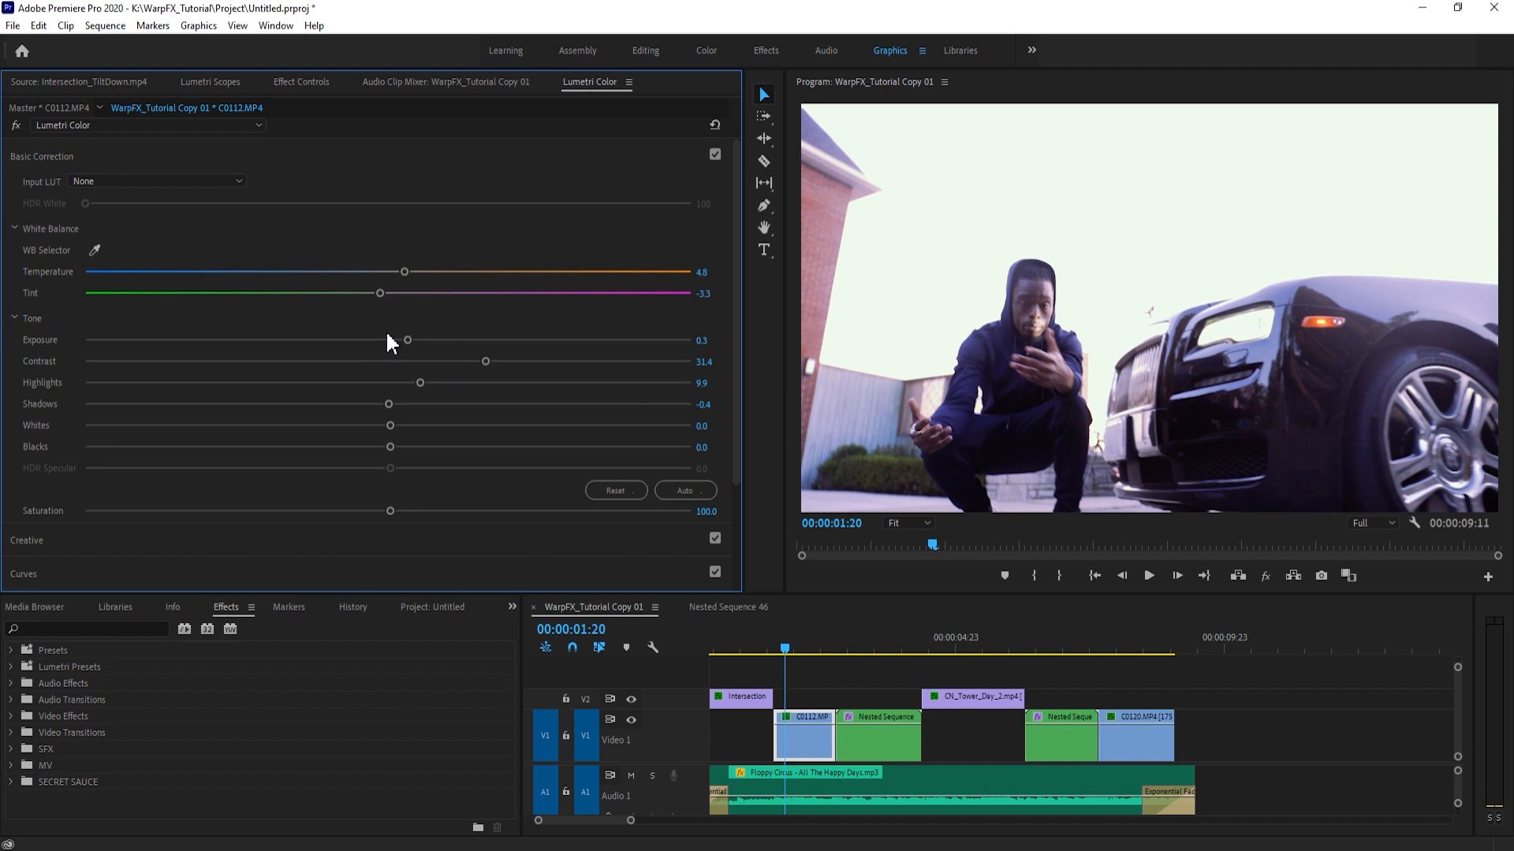
left_click(55, 160)
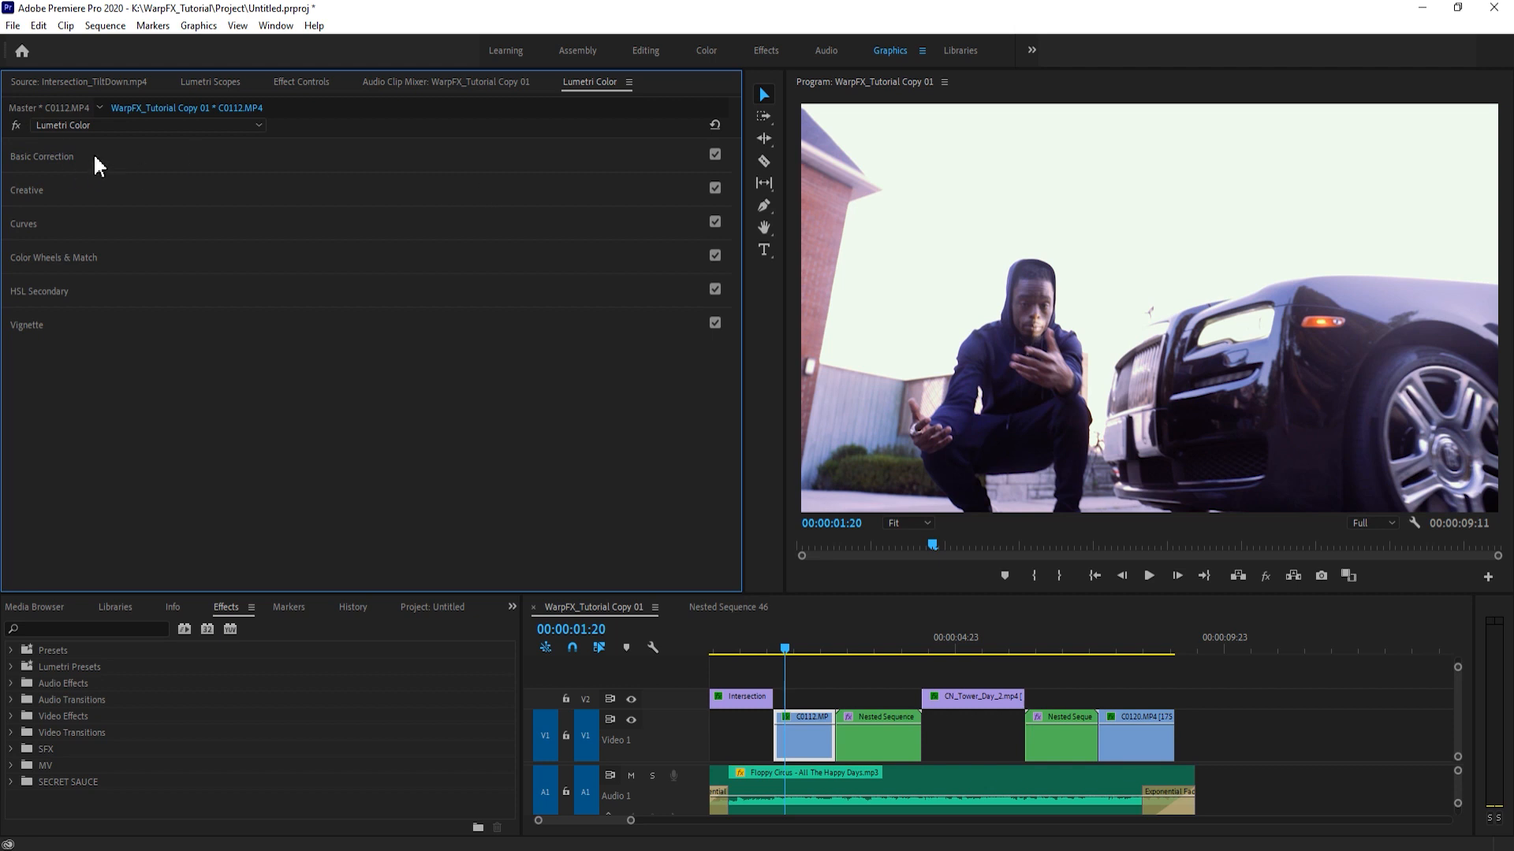
left_click(92, 160)
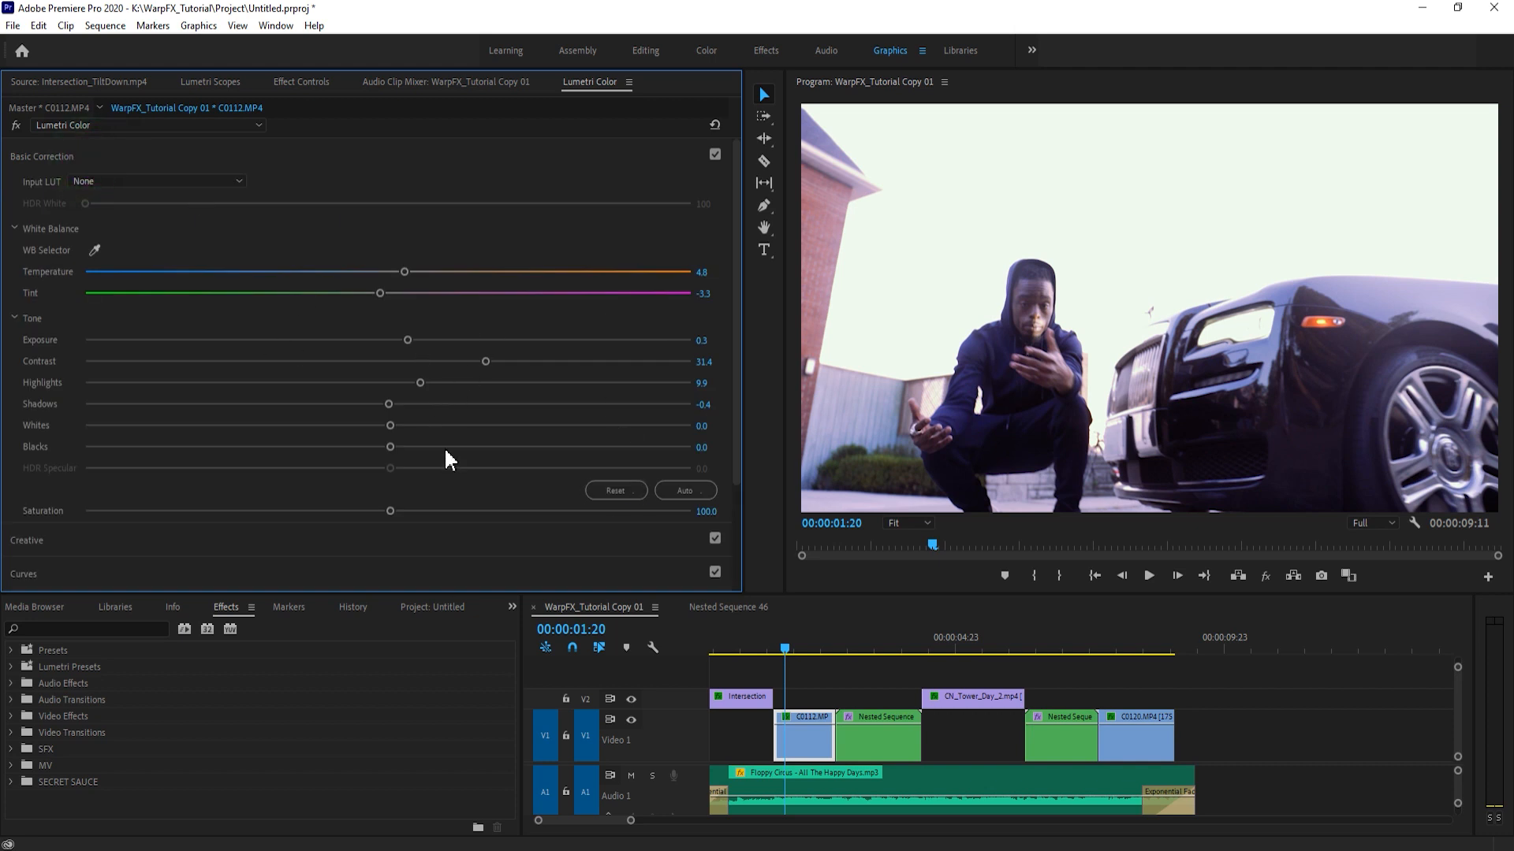
mouse_move(391, 426)
left_mouse_down()
mouse_move(609, 450)
mouse_move(248, 413)
mouse_move(414, 432)
mouse_move(376, 434)
left_mouse_up()
scroll(456, 446, "down", 1)
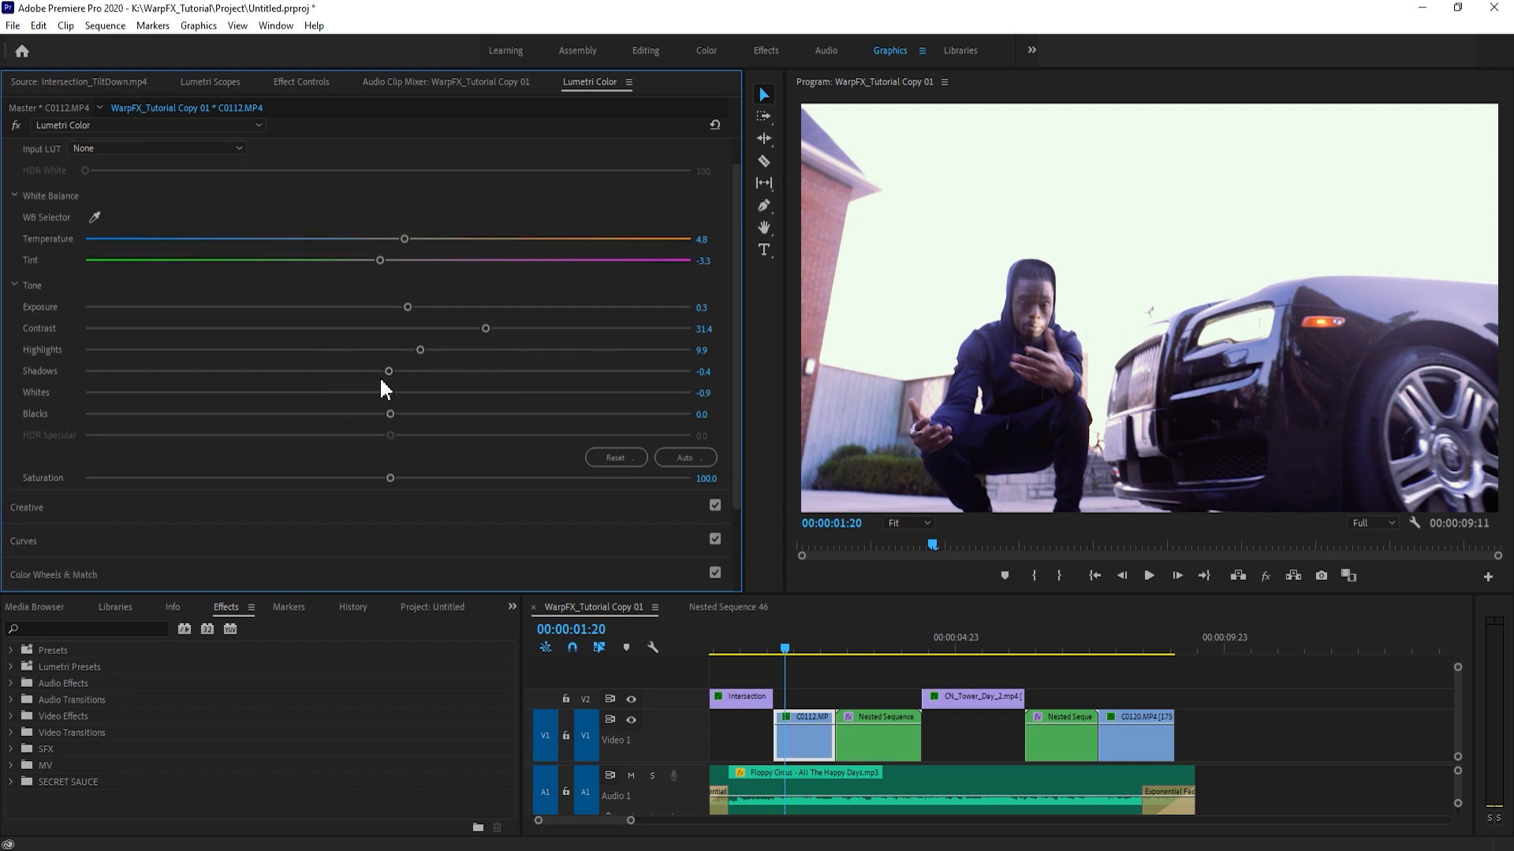
left_click_drag(431, 383, 378, 385)
- Add highlight, midtone and shadow points to the red RGB curve of C0112.MP4
left_click(195, 509)
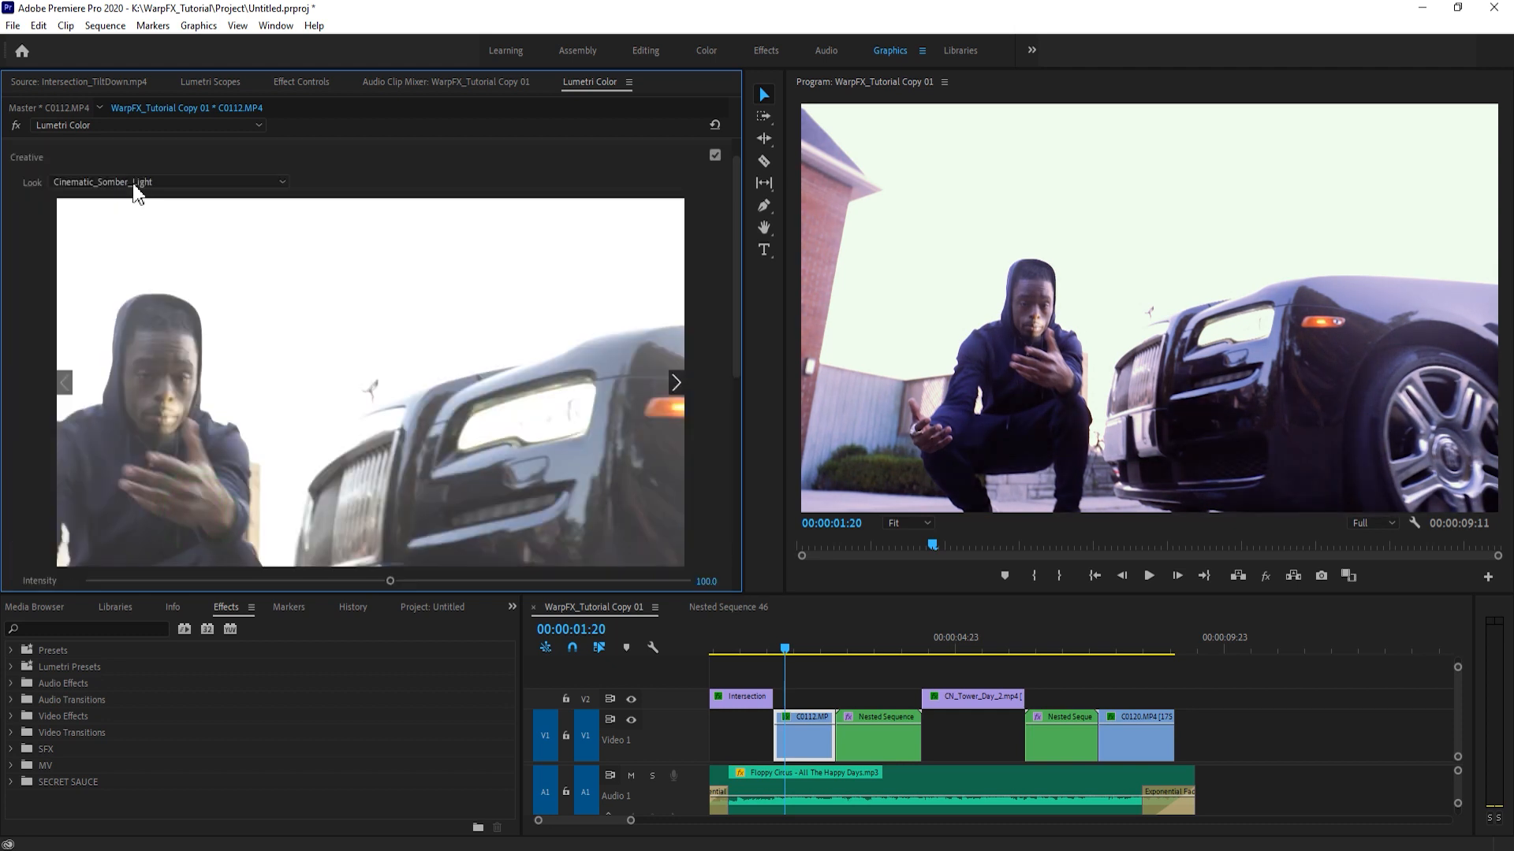
left_click(95, 156)
left_click(69, 190)
left_click(67, 192)
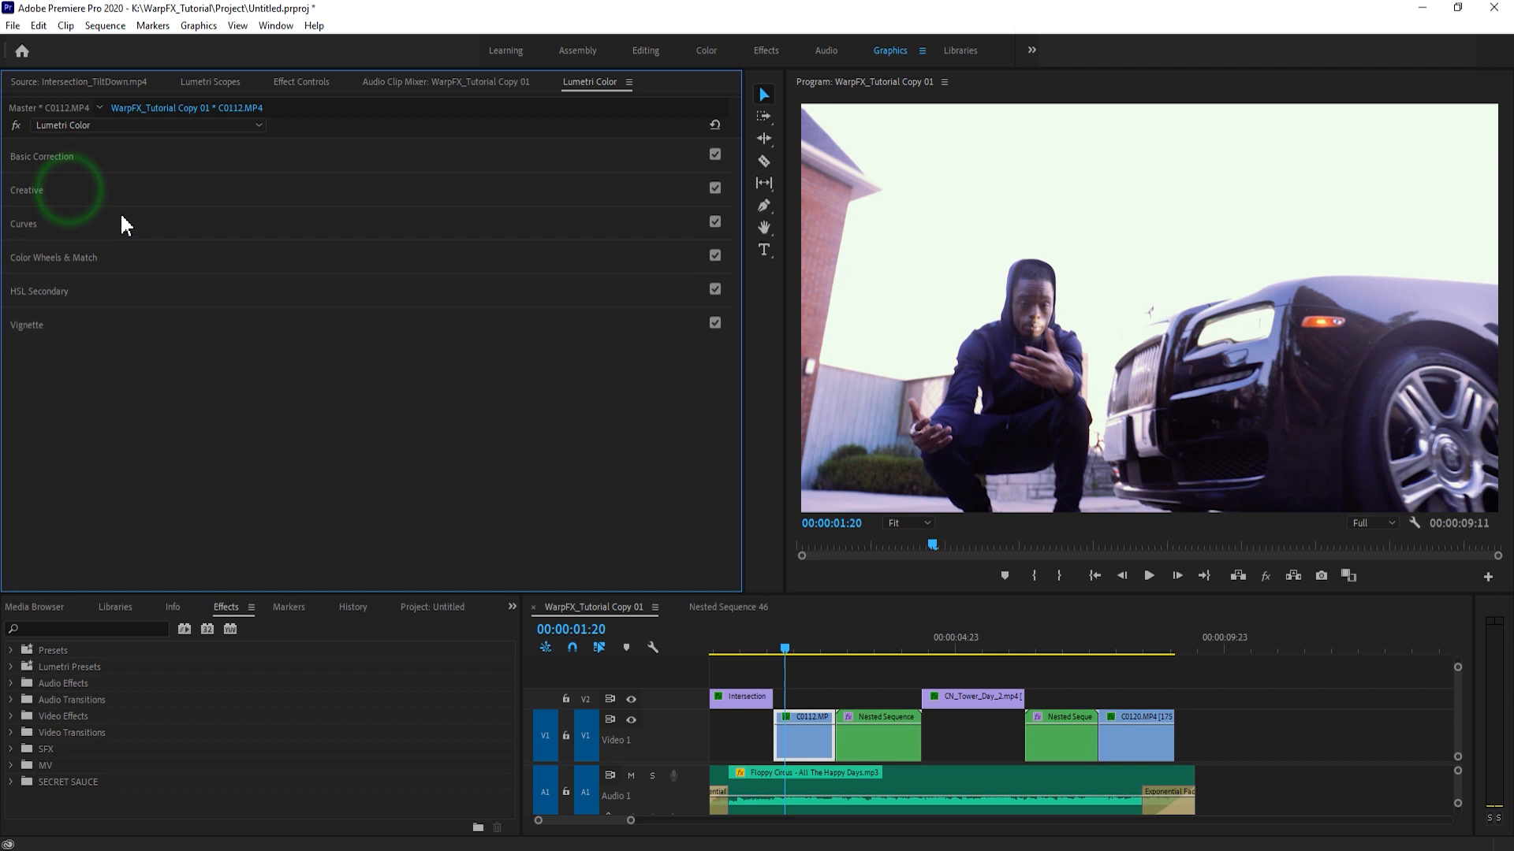
left_click(88, 227)
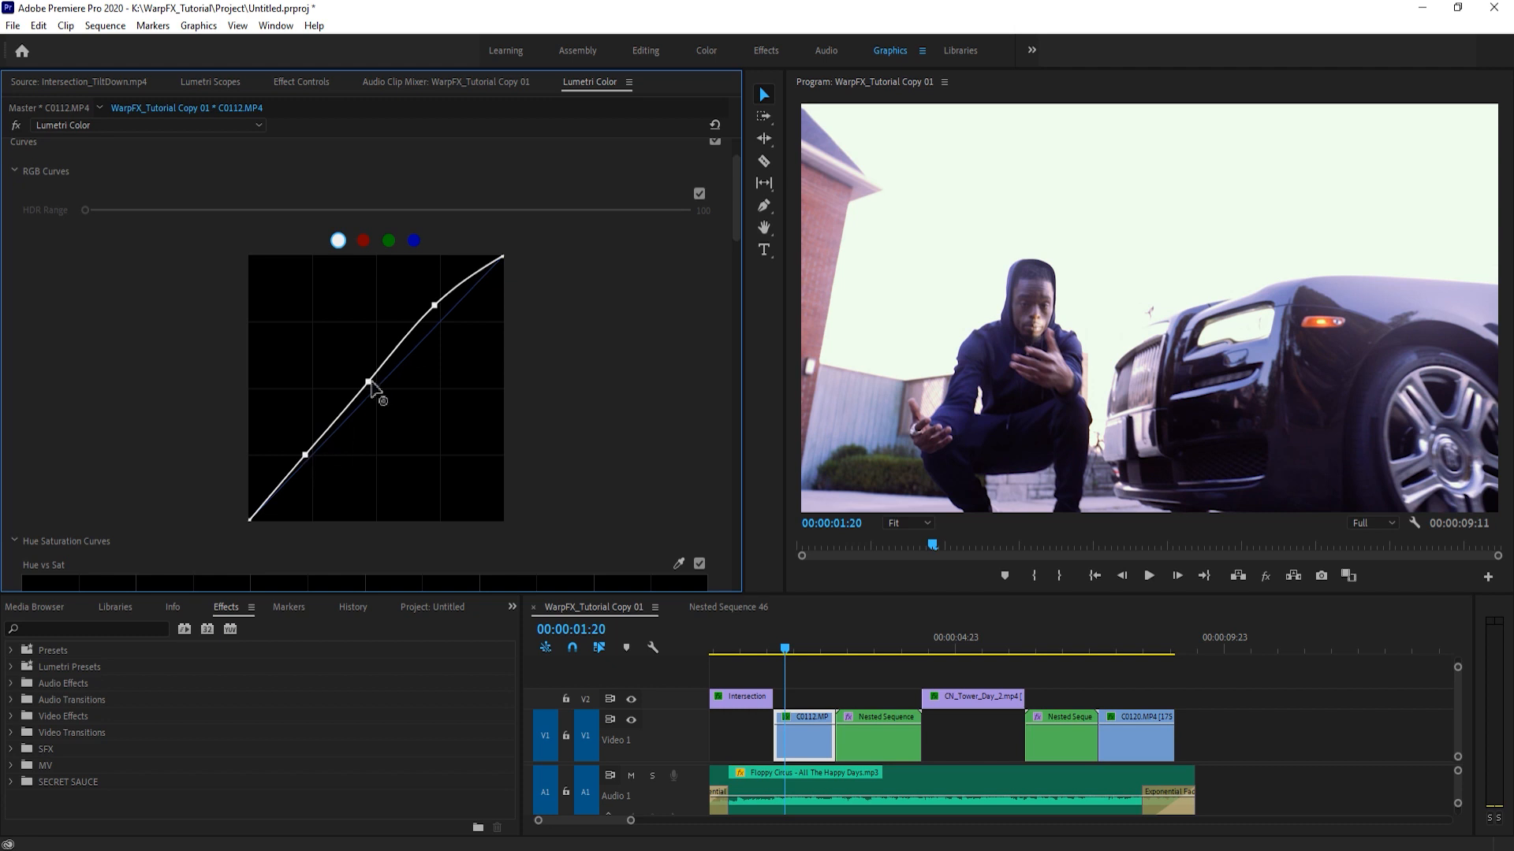
left_click(362, 240)
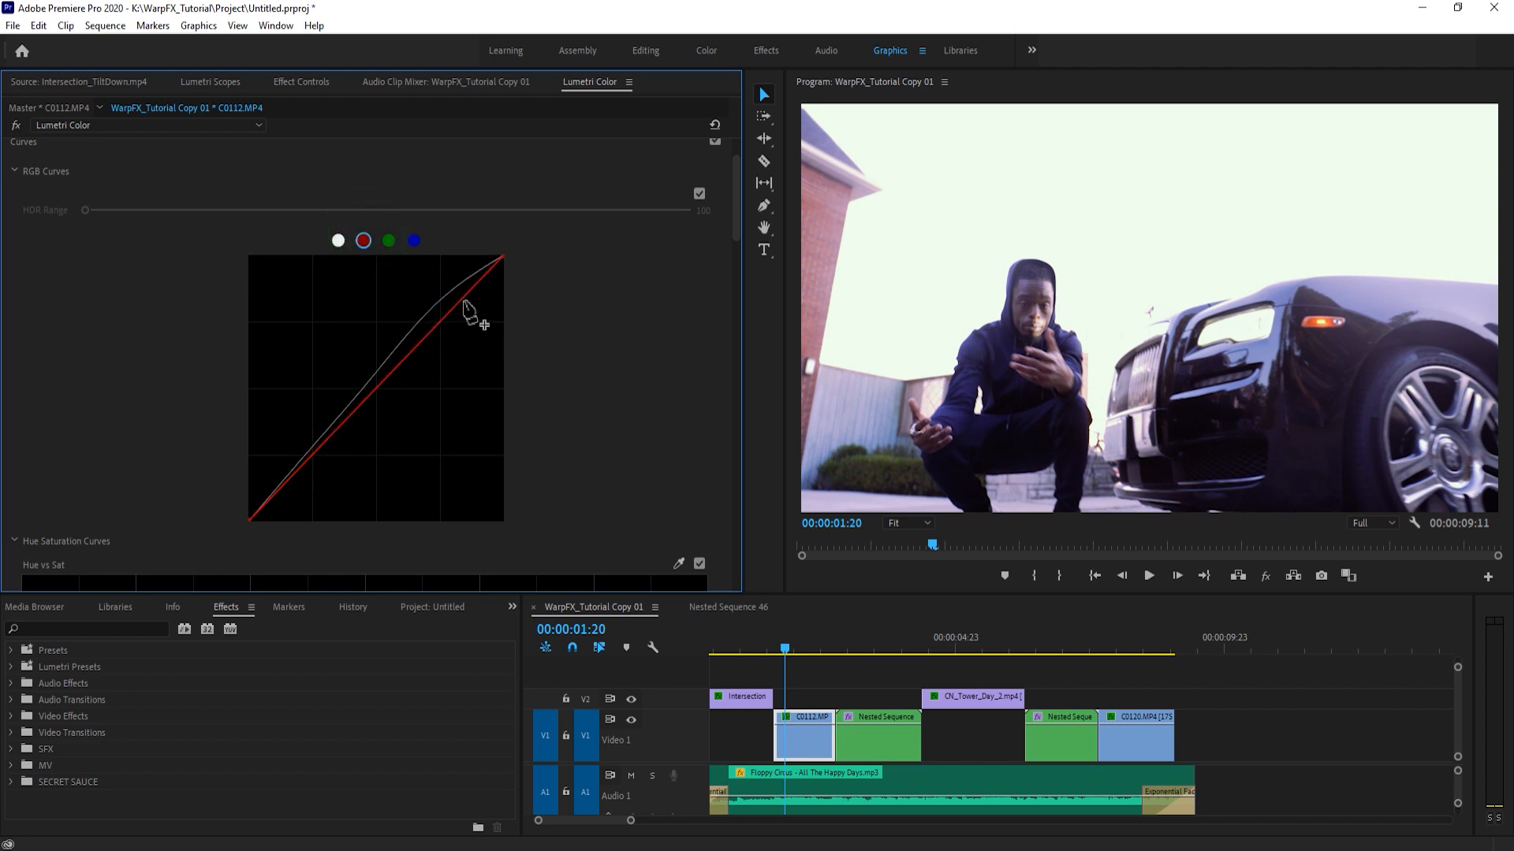
left_click(442, 320)
left_click(376, 388)
left_click(306, 460)
- Add control points along the green and blue RGB curves of C0112.MP4
left_click(389, 241)
left_click(379, 387)
left_click(314, 457)
left_click(413, 240)
left_click(443, 318)
left_click(377, 386)
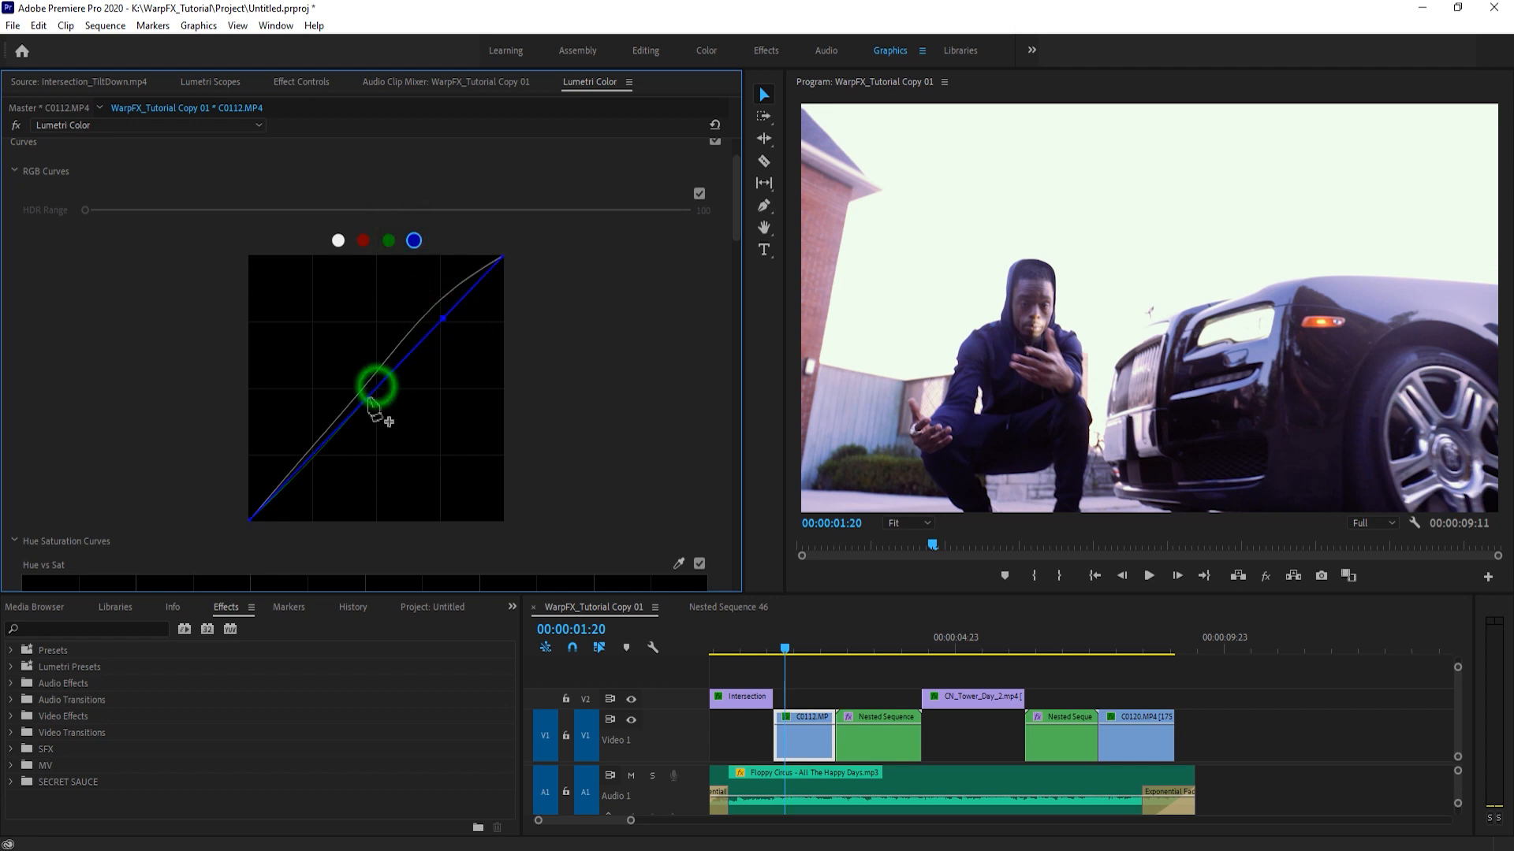
left_click(311, 457)
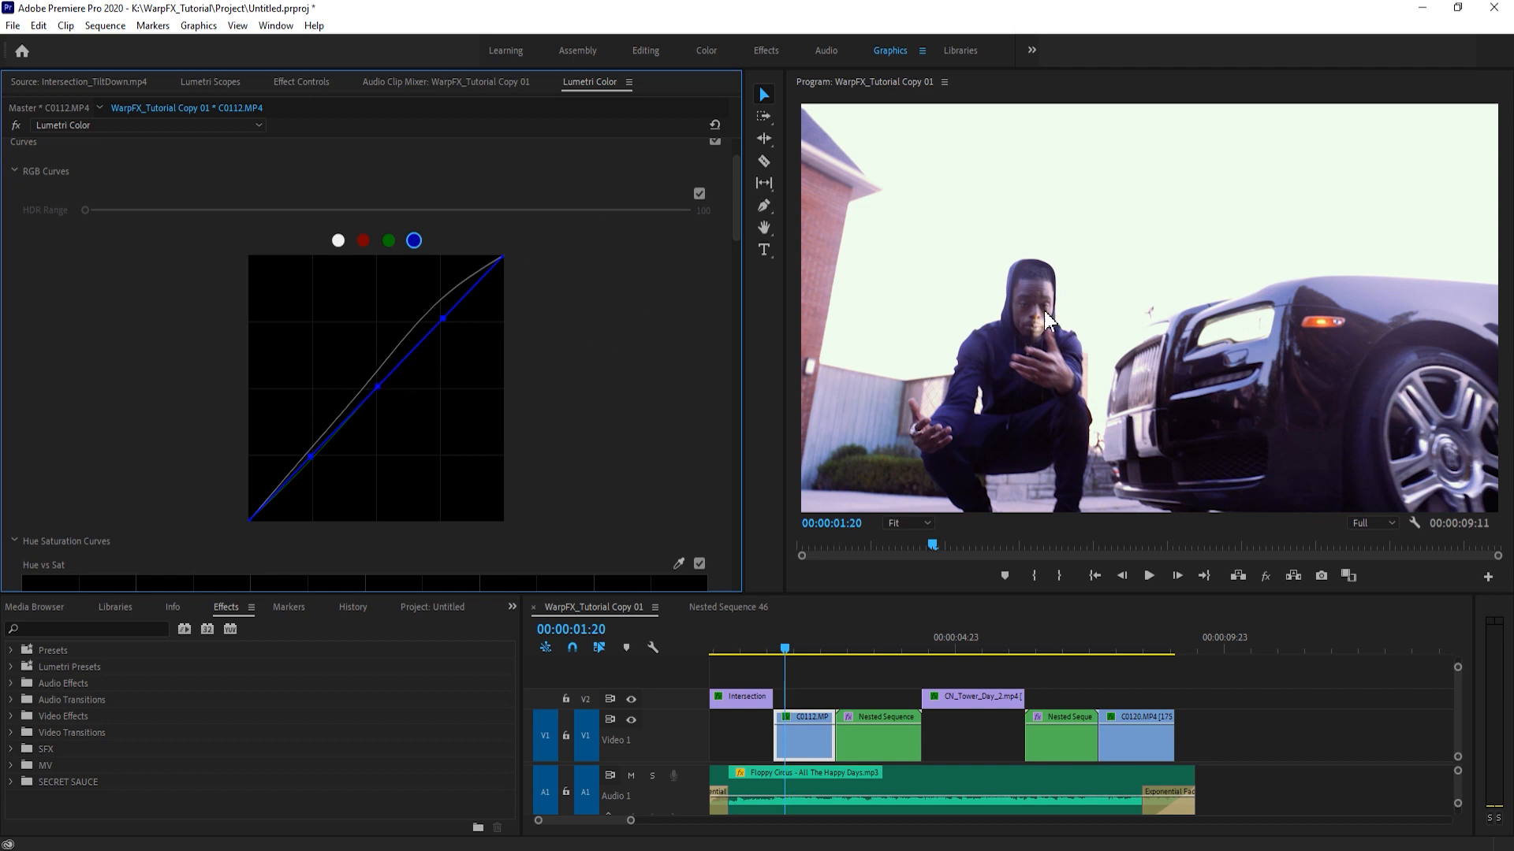
- Bend the blue and green RGB curves of C0112.MP4 slightly by shifting their control points
mouse_move(310, 457)
left_mouse_down()
mouse_move(297, 457)
mouse_move(328, 475)
mouse_move(314, 460)
left_mouse_up()
left_click_drag(377, 388, 382, 381)
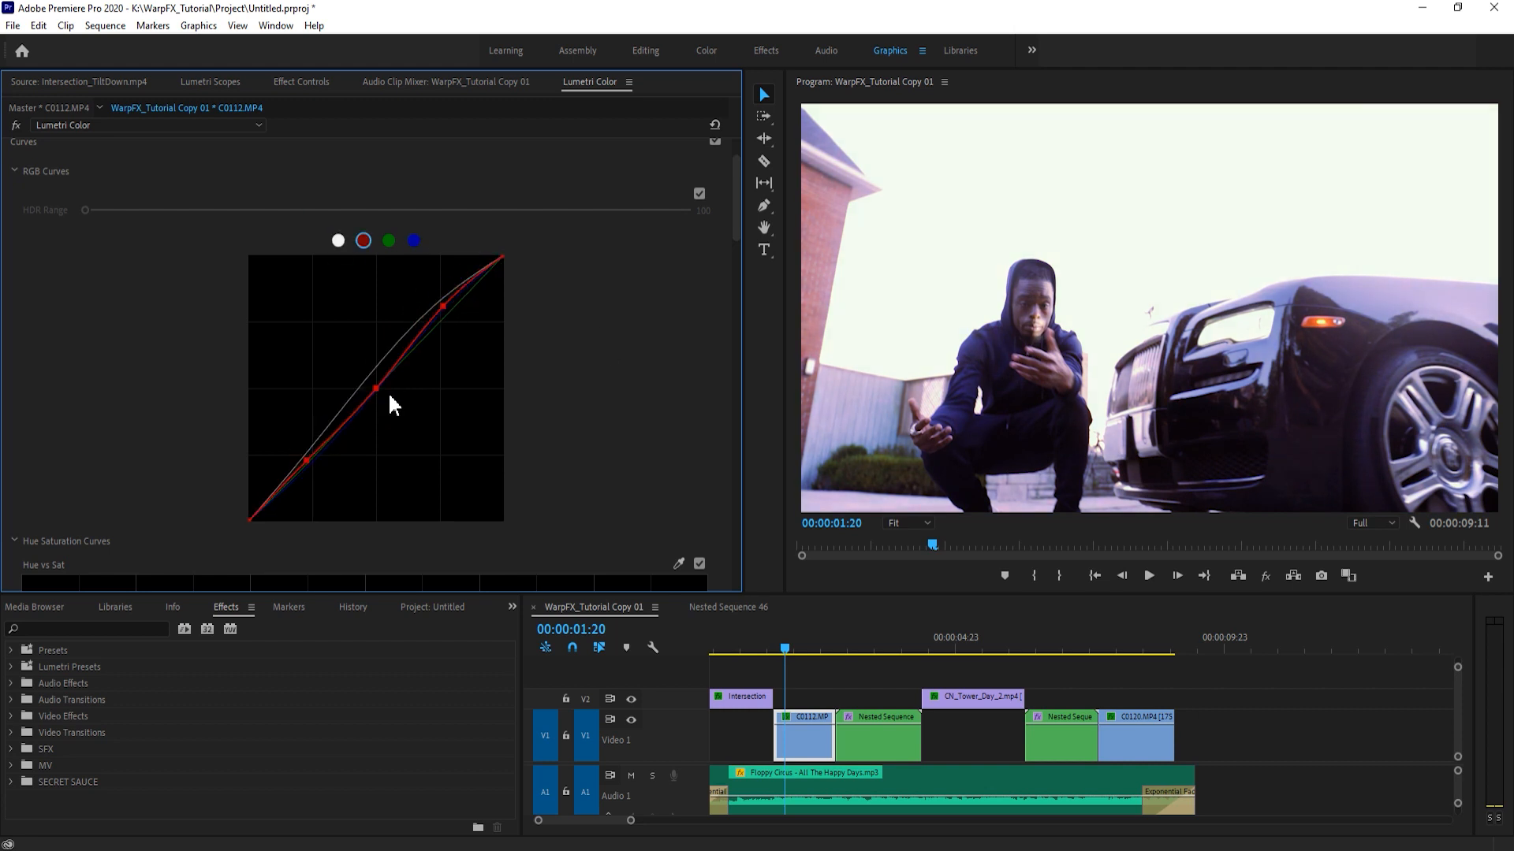
left_click(389, 240)
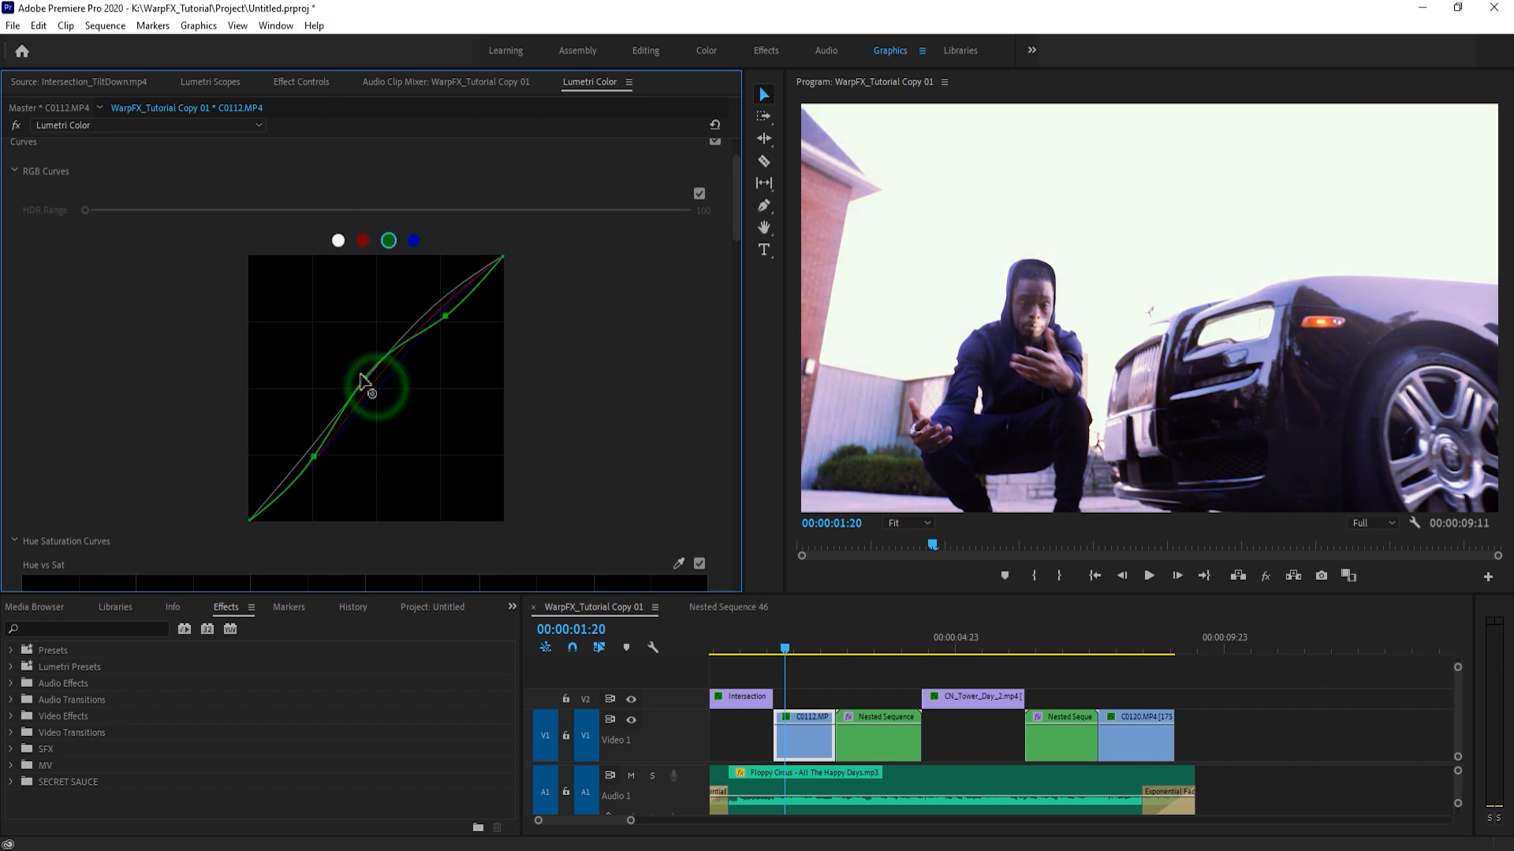
left_click(414, 241)
- Fine-tune the brightness of the three tonal ranges of C0112.MP4 with the color wheels
scroll(727, 524, "down", 12)
left_click_drag(24, 354, 24, 360)
left_click_drag(264, 354, 264, 348)
left_click_drag(504, 354, 504, 352)
- Give C0112.MP4 a darkening vignette with increased midpoint, feather and roundness
left_click(38, 537)
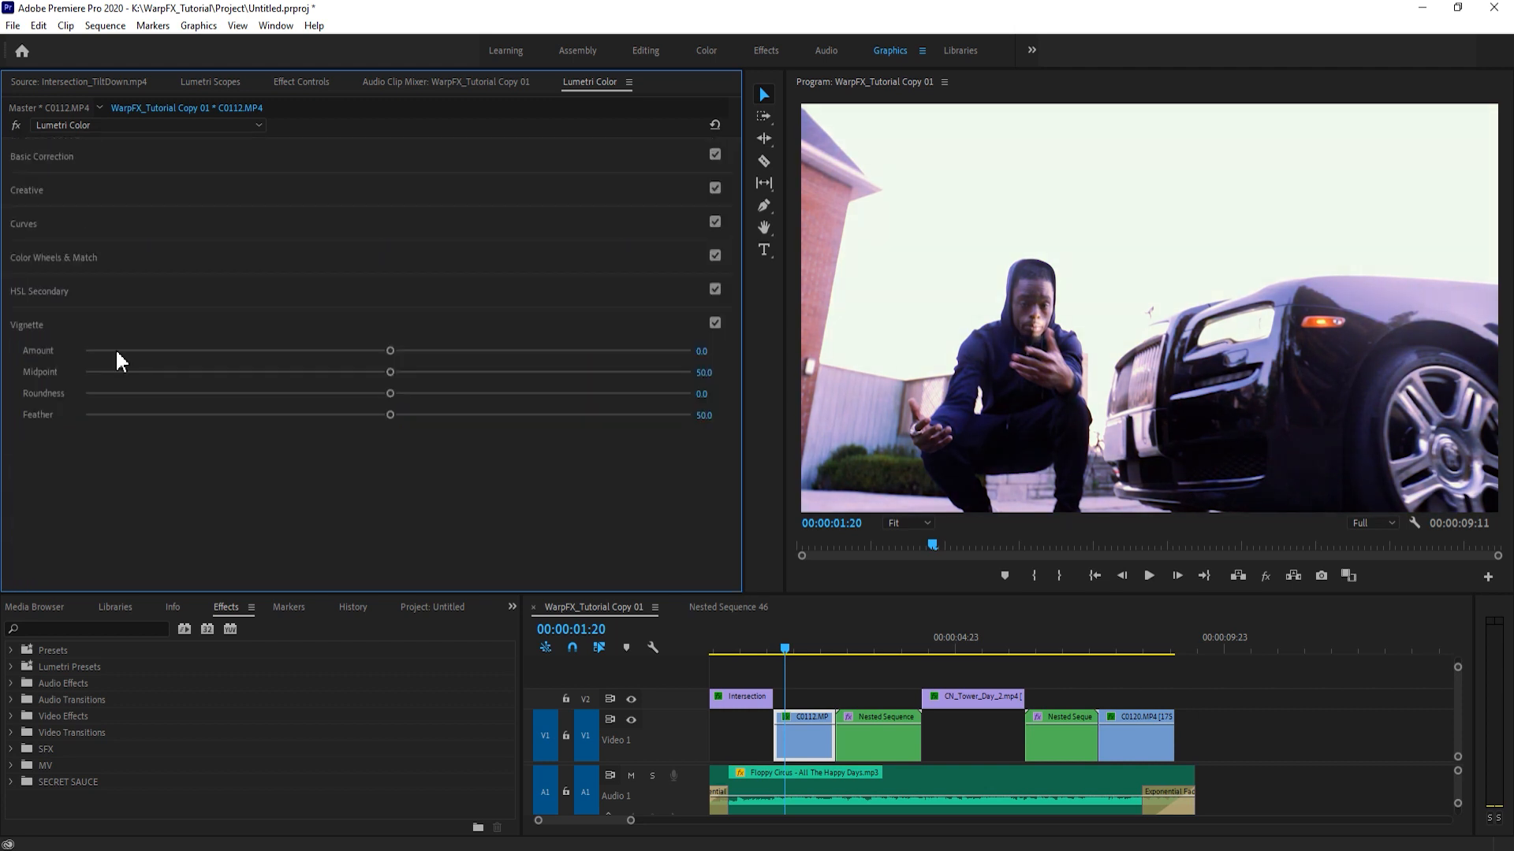
left_click_drag(390, 351, 196, 351)
left_click_drag(389, 371, 455, 371)
left_click_drag(389, 415, 595, 414)
left_click_drag(389, 393, 542, 393)
left_click(43, 156)
- Toggle the Lumetri Color effect on C0112.MP4 off and on to compare the finished grade with the original
left_click(301, 81)
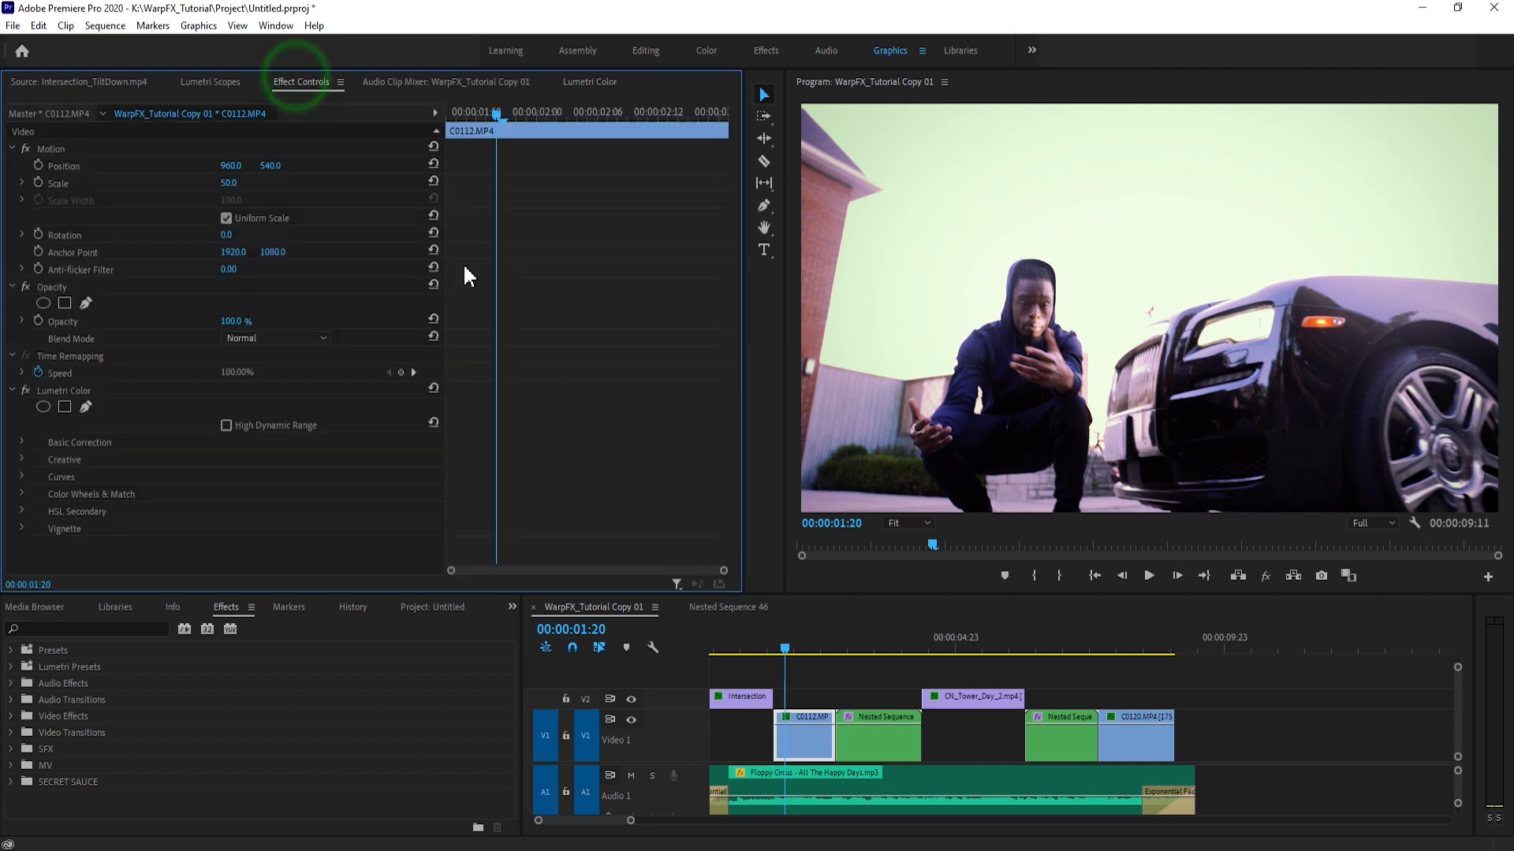
left_click(24, 390)
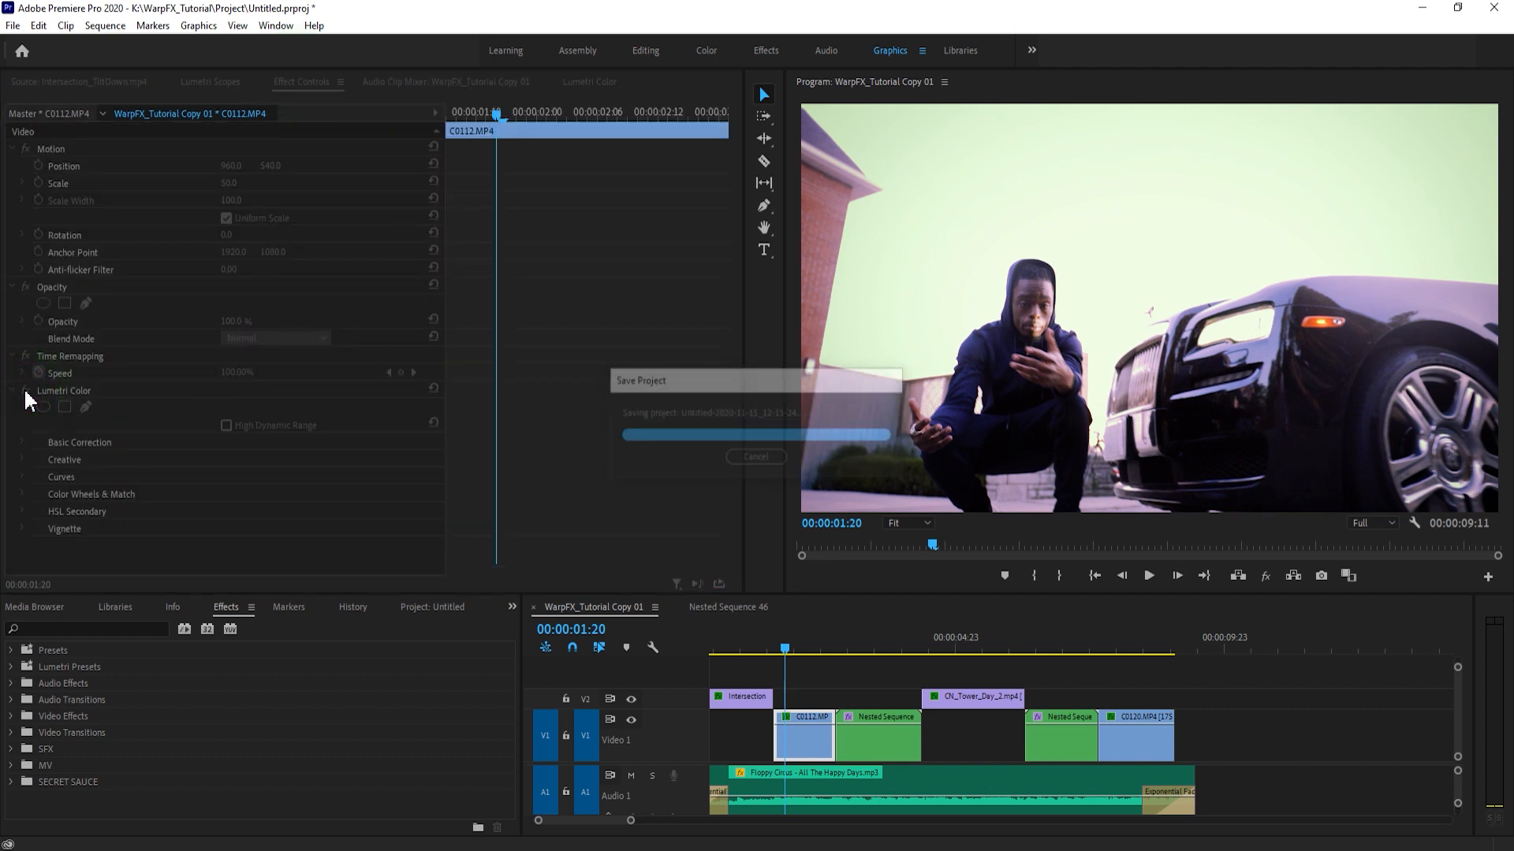
left_click(25, 390)
left_click(24, 390)
left_click(24, 390)
left_click(24, 390)
left_click(24, 390)
- Compare C0112.MP4 with and without its grade at 50% preview zoom and return the preview to Fit
left_click(912, 536)
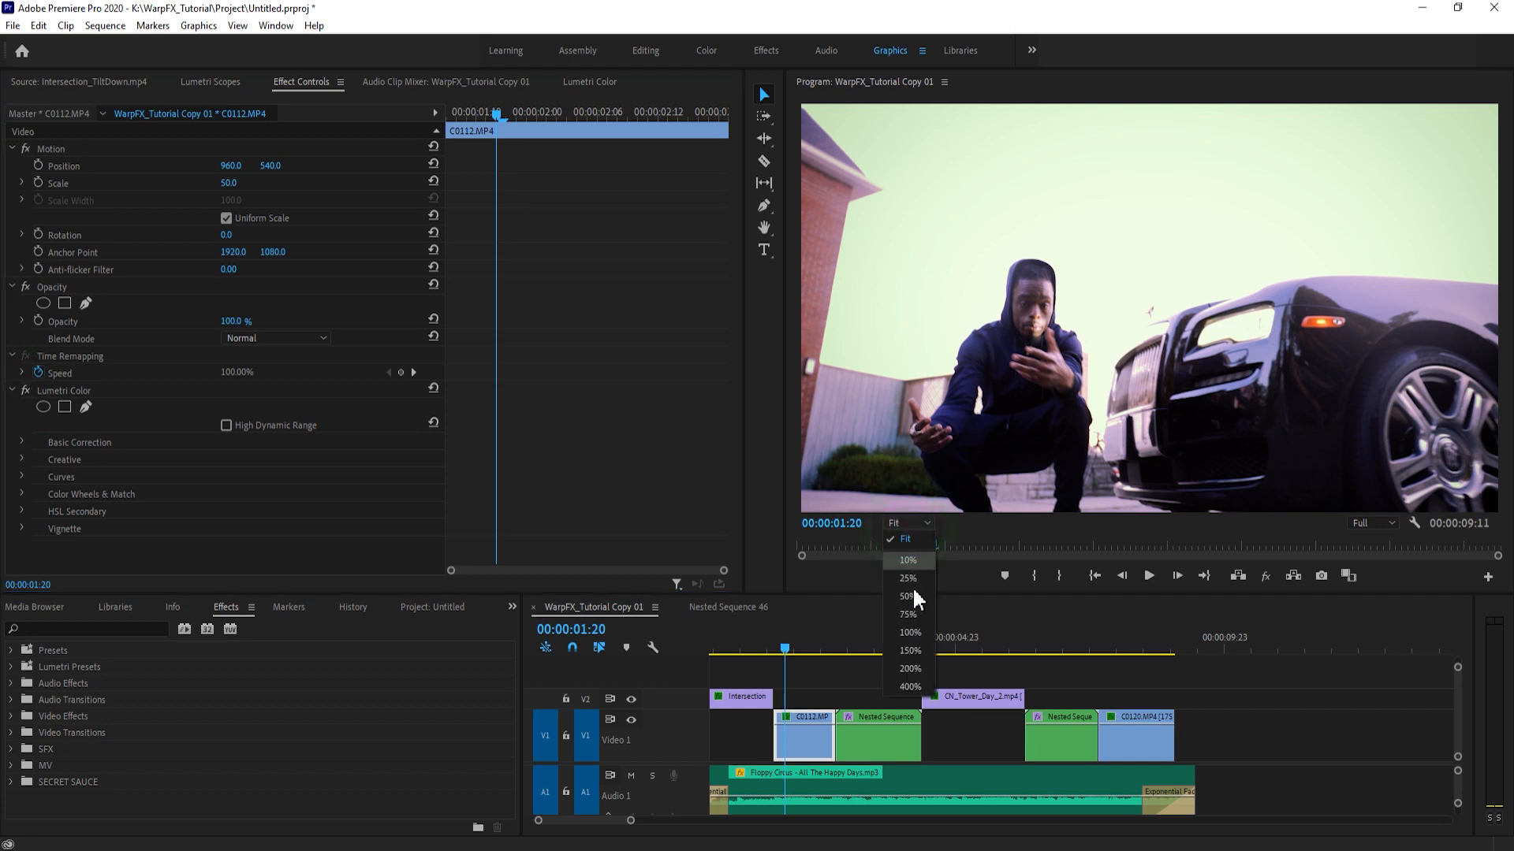
left_click(906, 595)
left_click(24, 391)
left_click(25, 391)
left_click(24, 390)
left_click(24, 391)
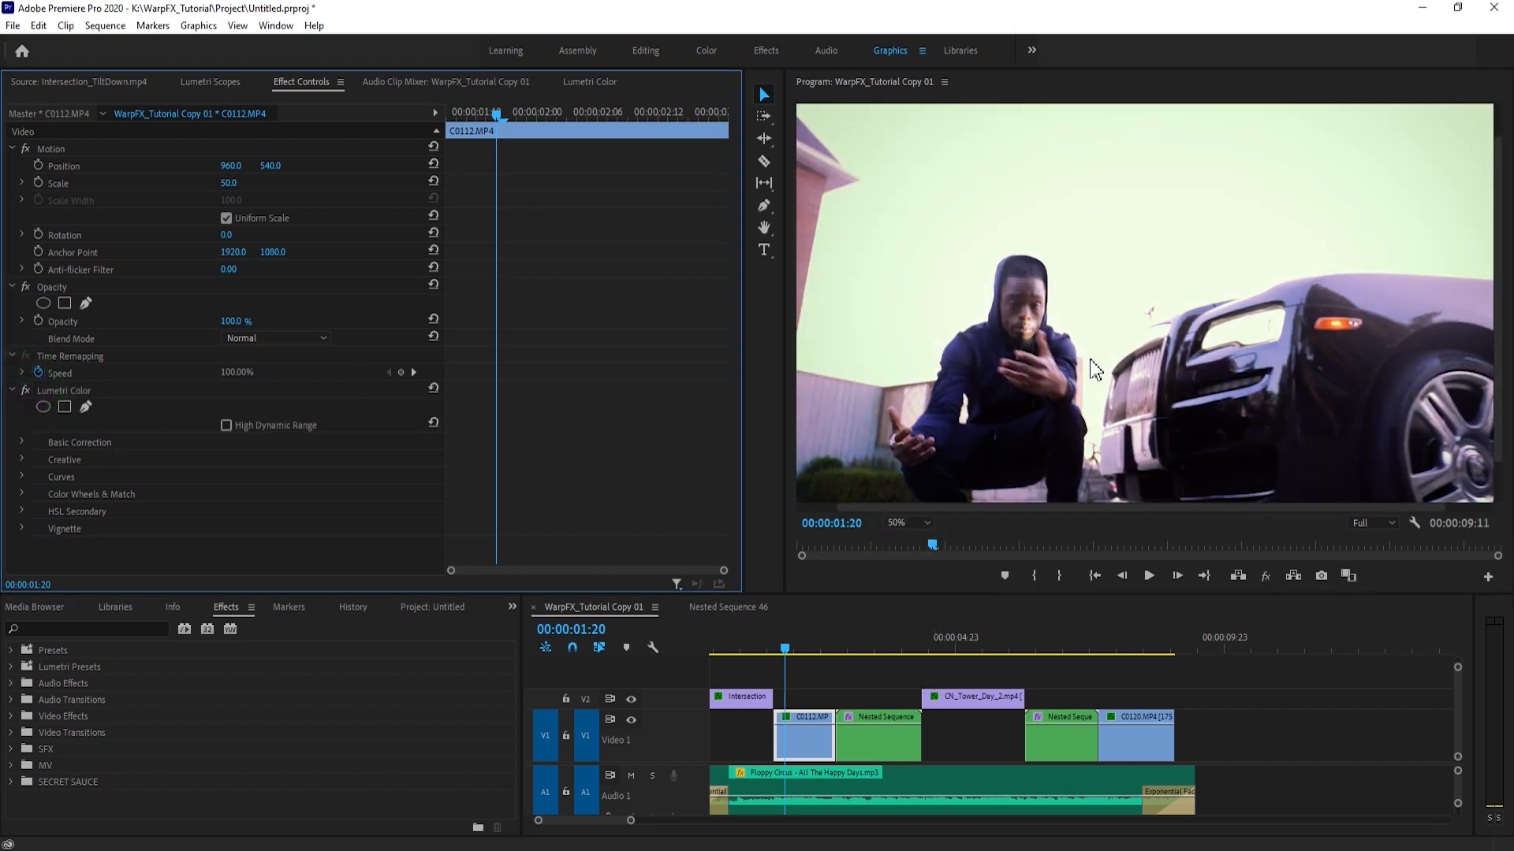
left_click(907, 522)
left_click(916, 533)
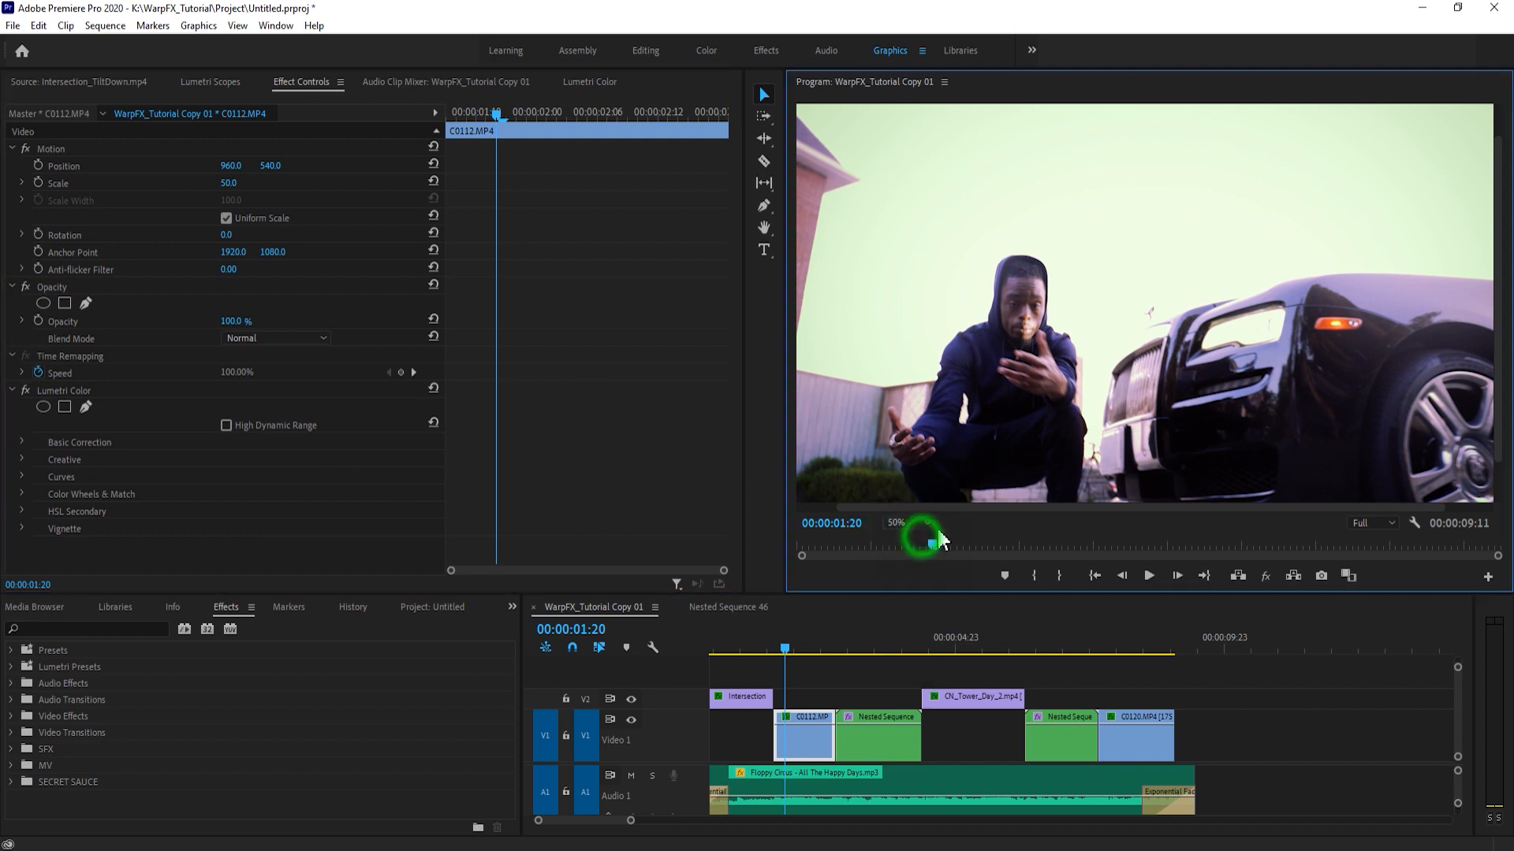
- Copy the Lumetri Color effect of C0112.MP4 and preview the other clips along the sequence
left_click(48, 391)
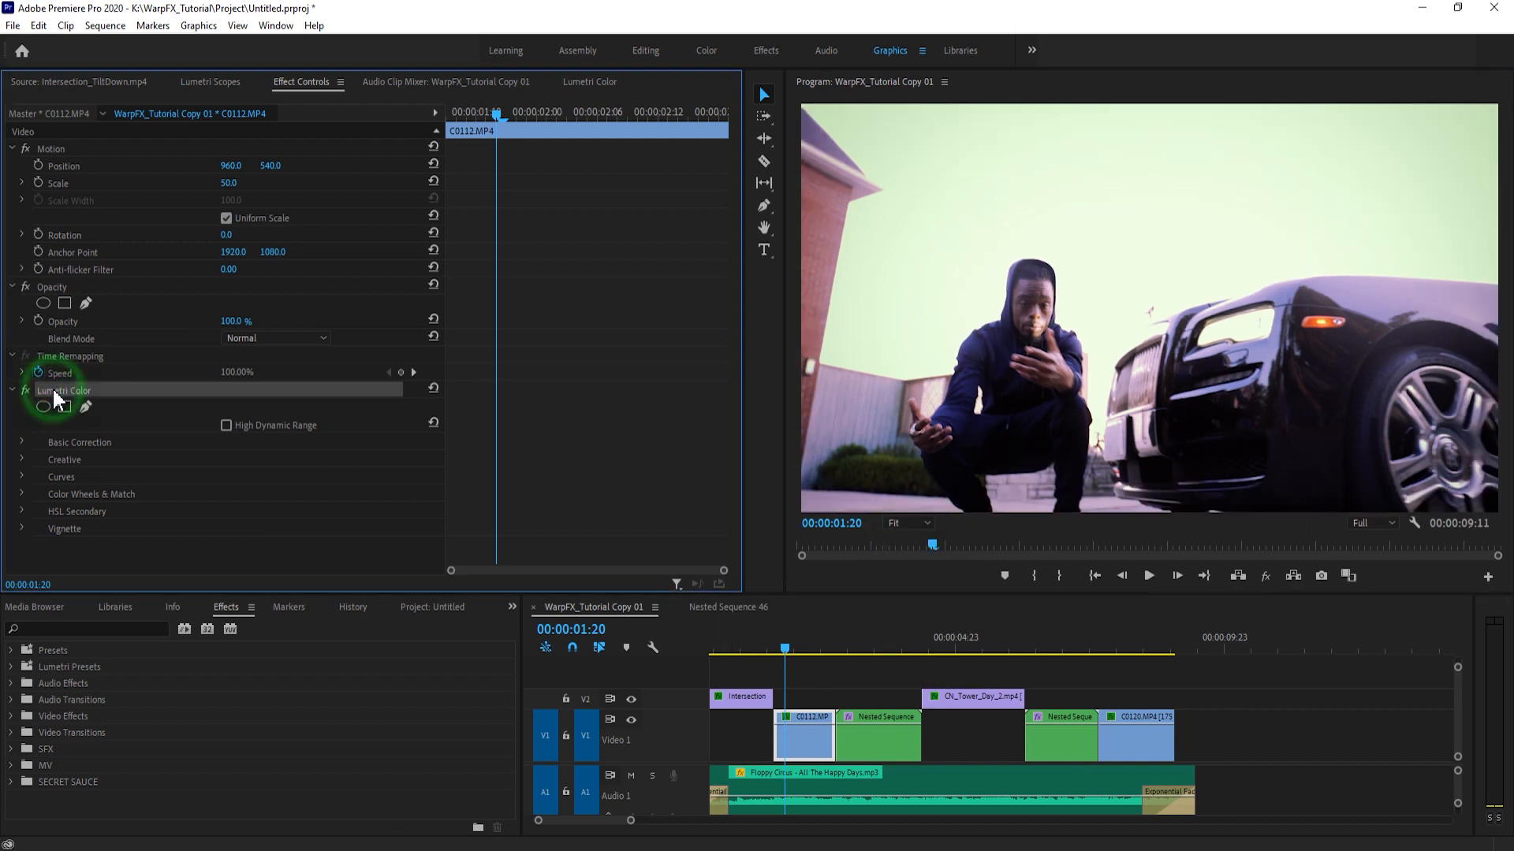
left_click(876, 650)
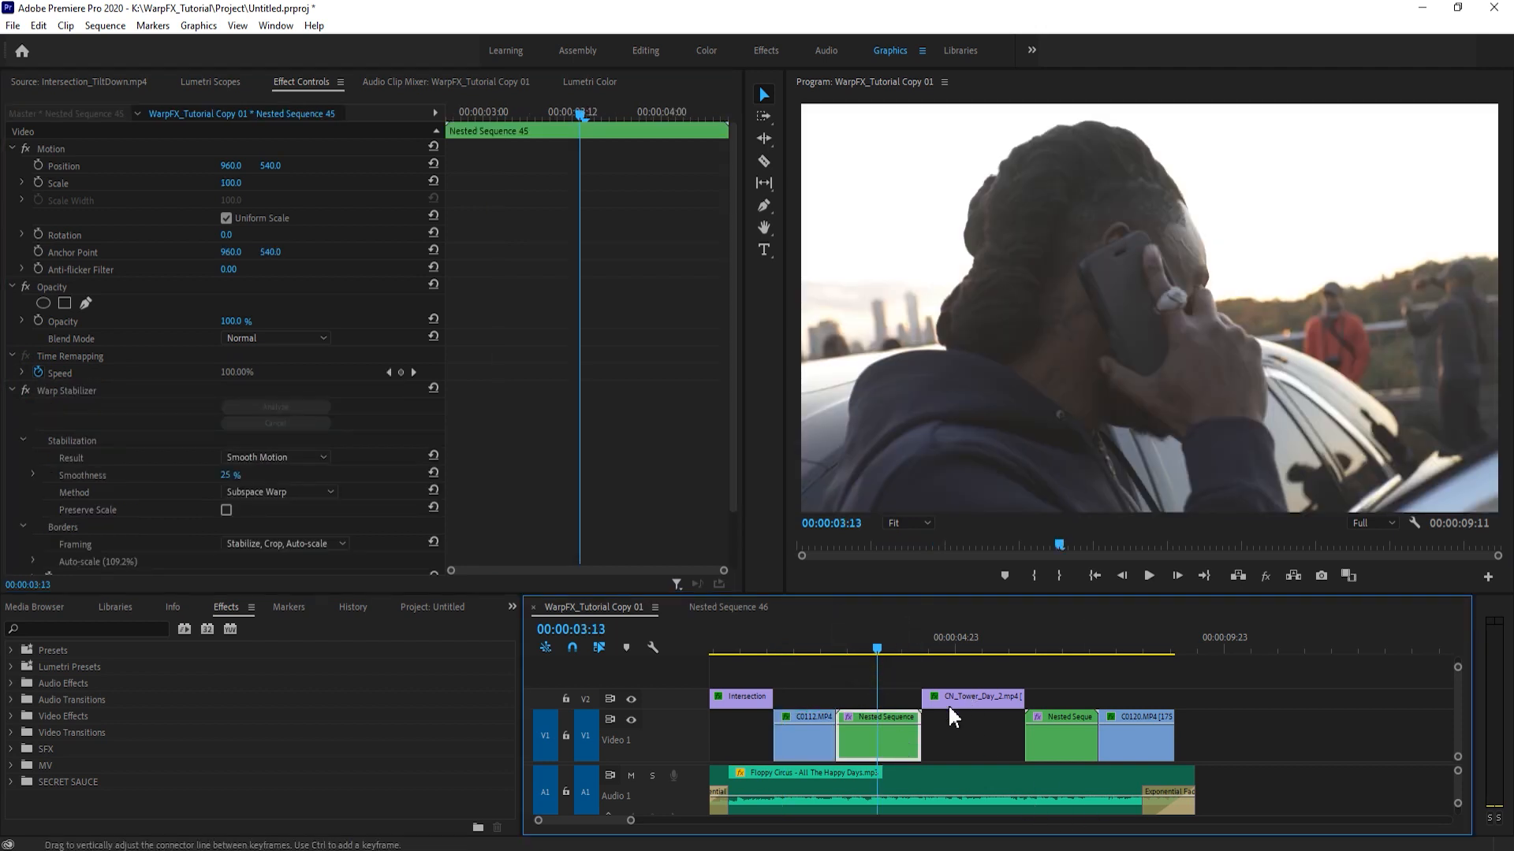
left_click(990, 646)
left_click(1115, 645)
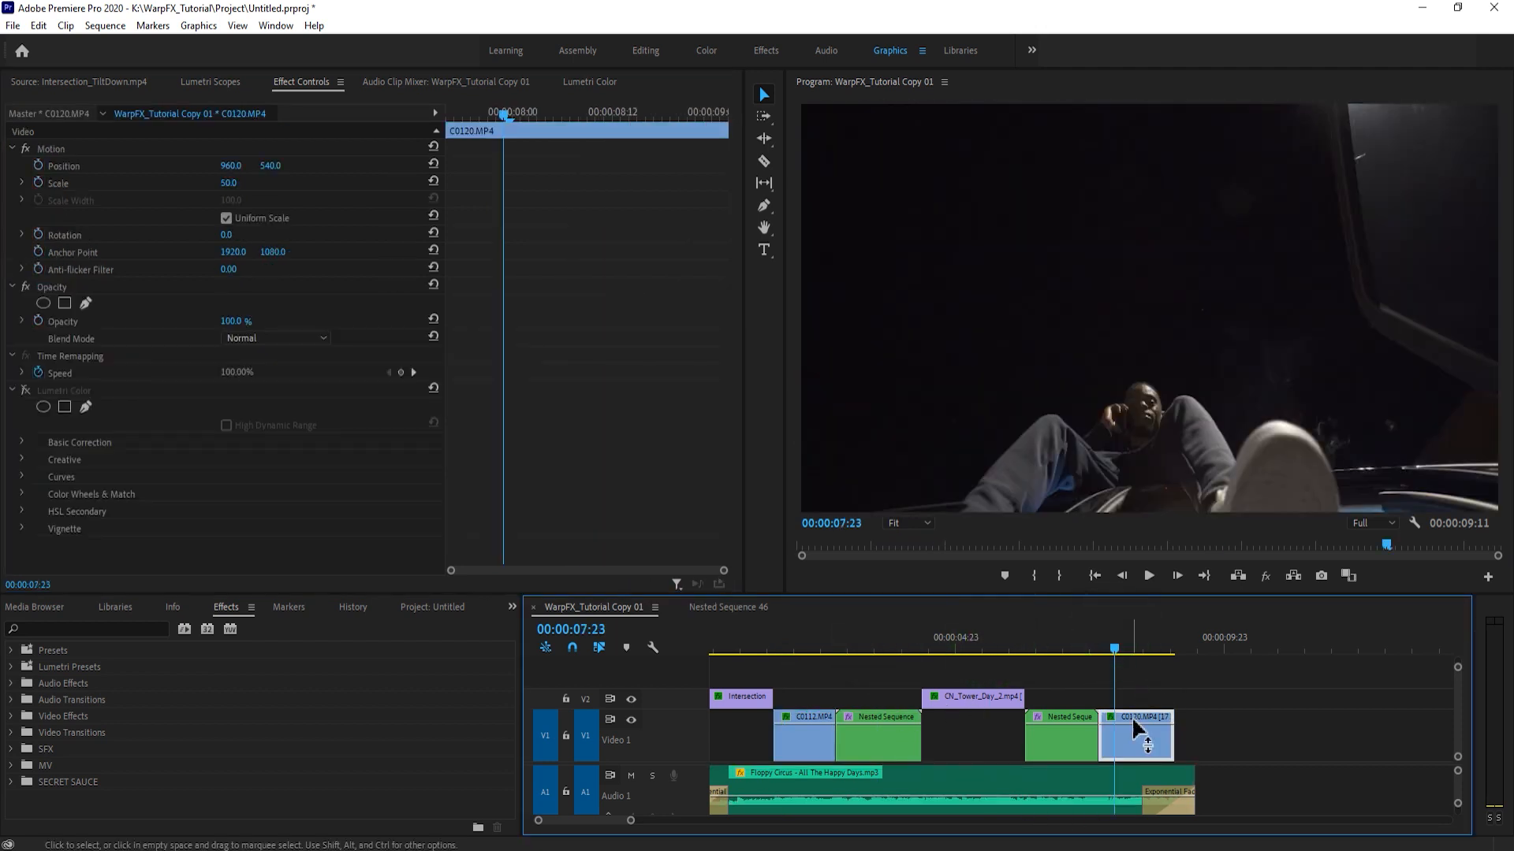
left_click_drag(1135, 636, 886, 709)
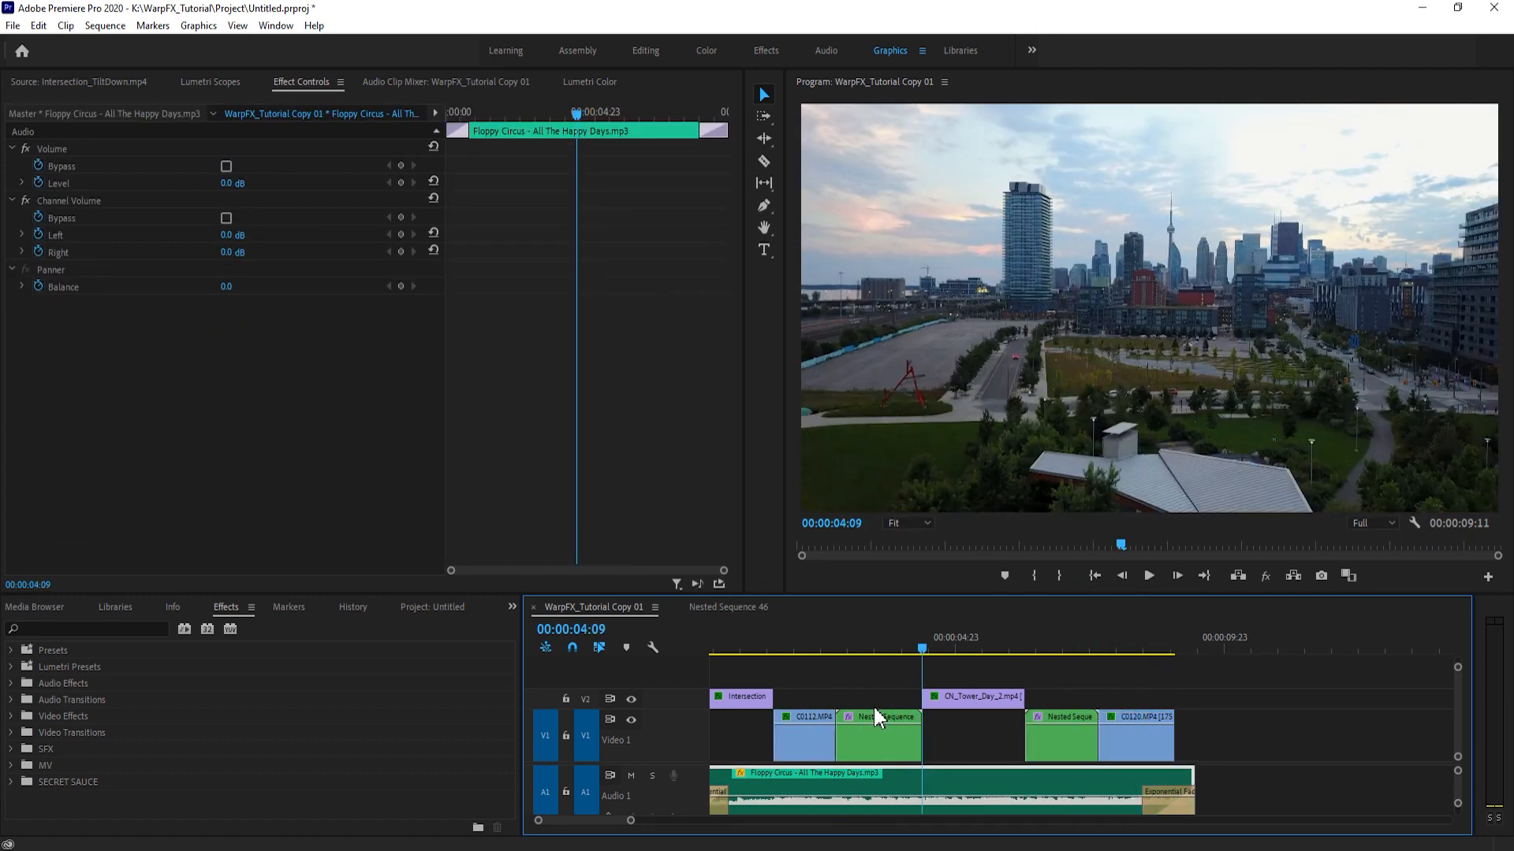
- Open Nested Sequence 45, the stabilized nest that follows C0112.MP4 in the sequence
left_click(886, 708)
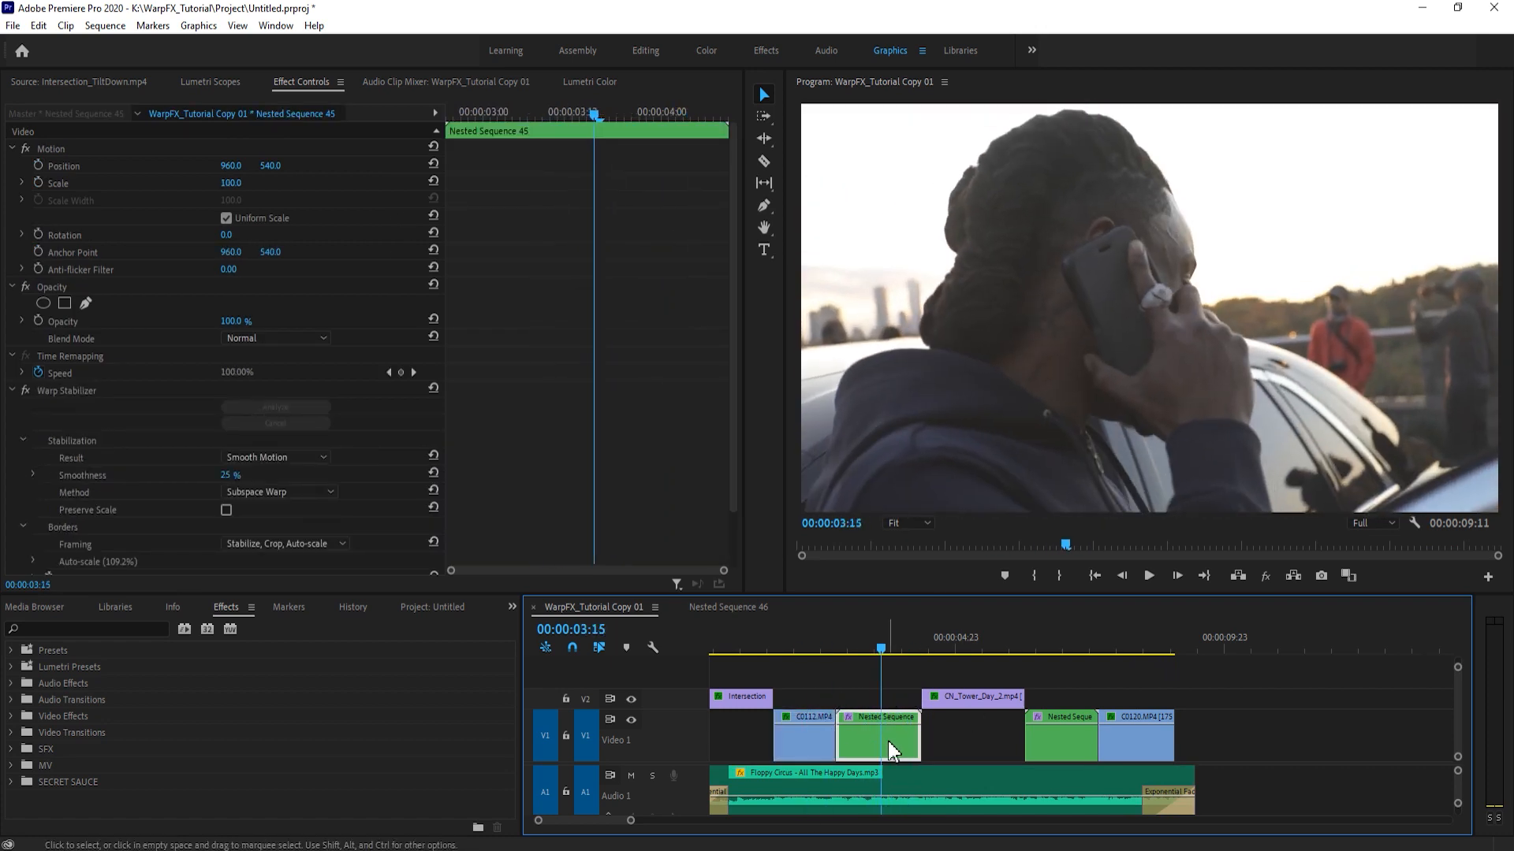
left_click(858, 690)
left_click(858, 737)
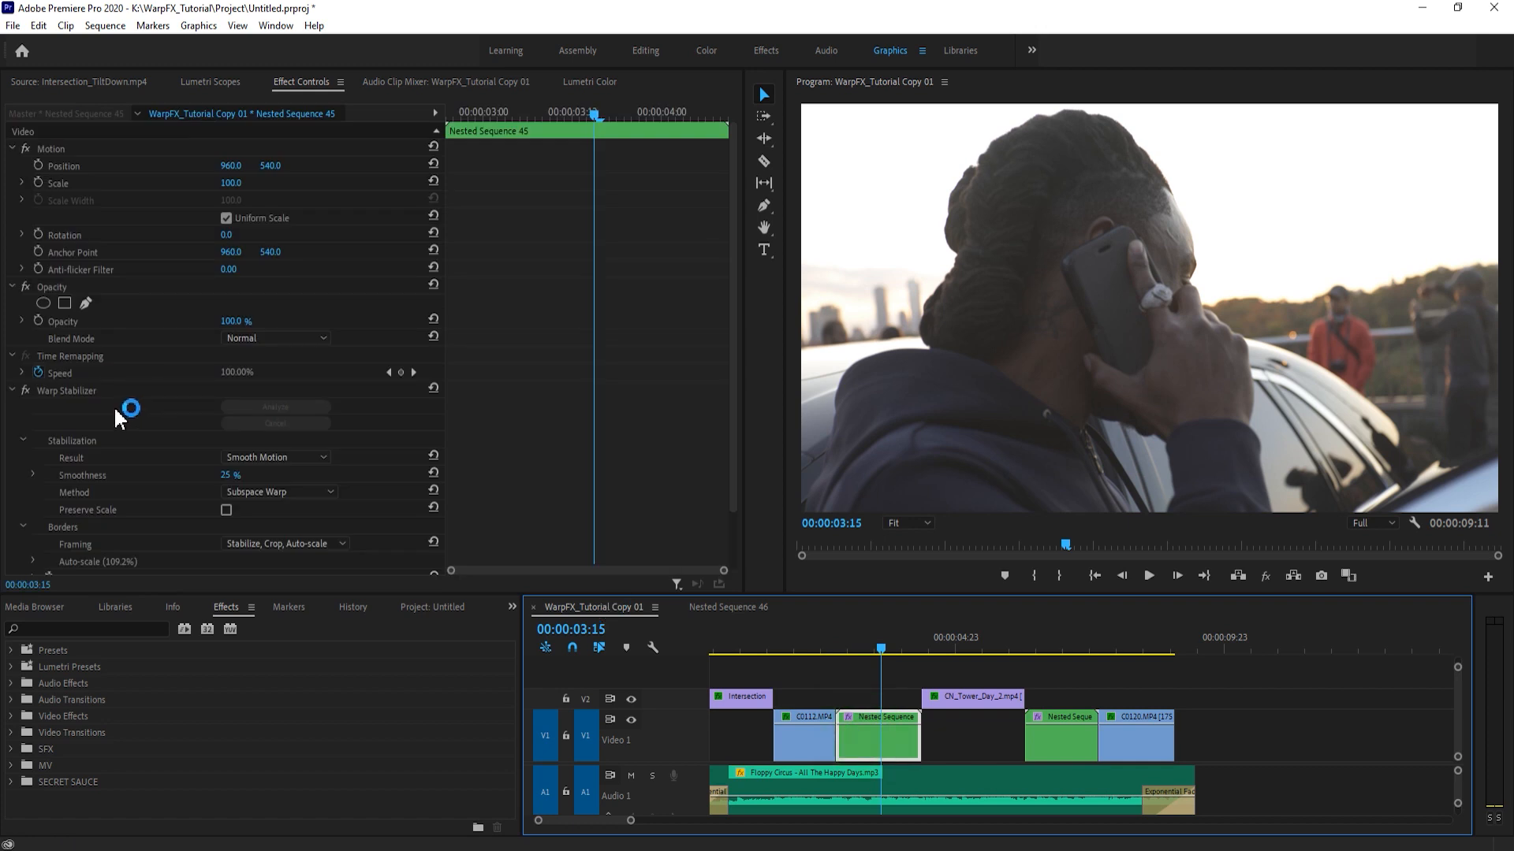
left_click(11, 390)
left_click(877, 737)
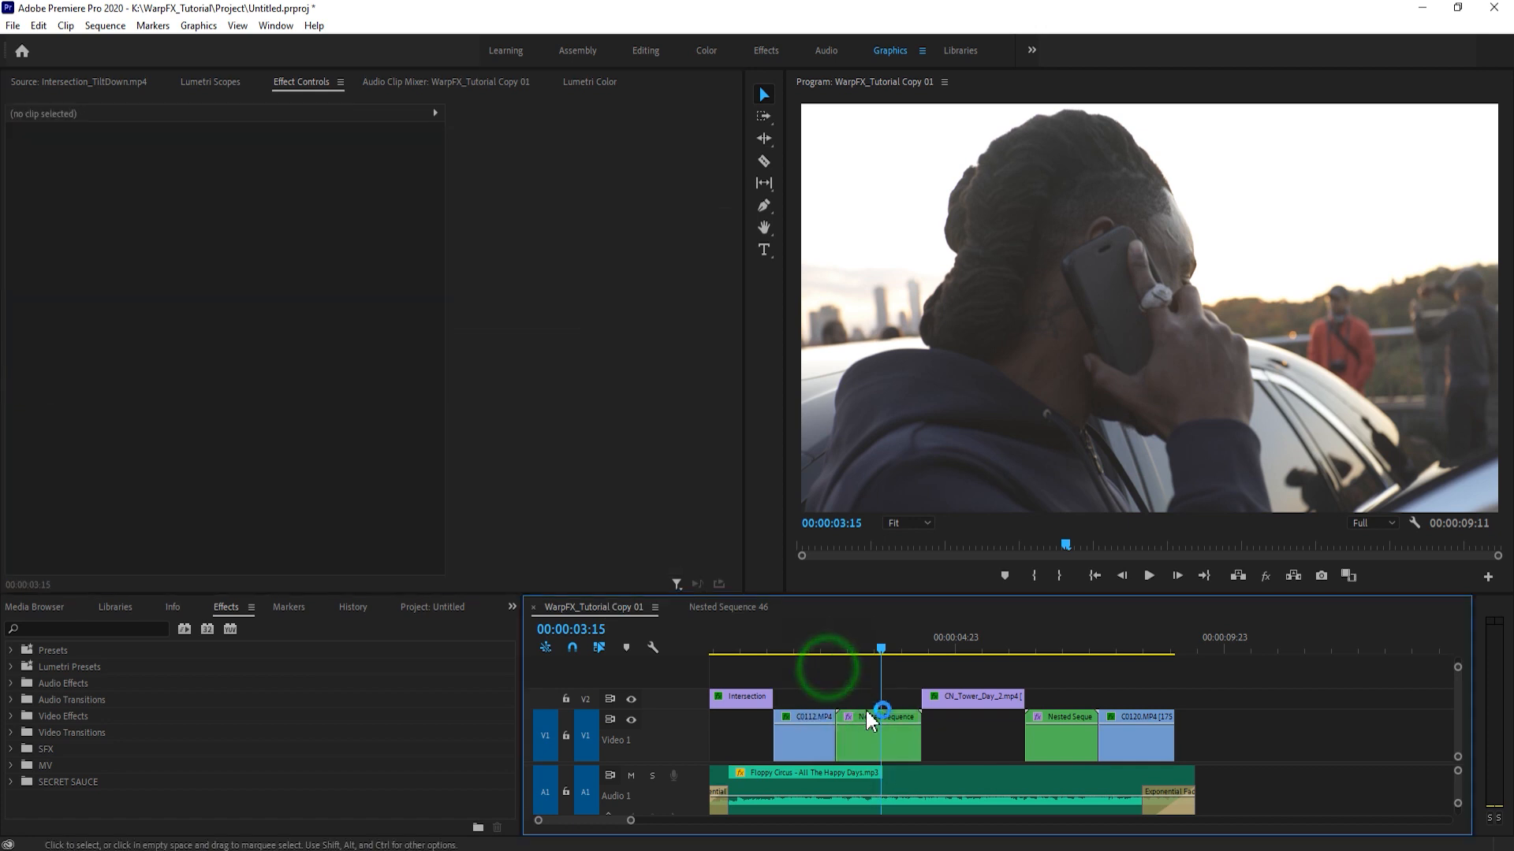
left_click(874, 733)
left_click(840, 667)
double_click(883, 737)
left_click(832, 670)
- Replace the existing Lumetri Color effect on C0115.MP4 with the grade copied from C0112.MP4
left_click(757, 719)
left_click(47, 391)
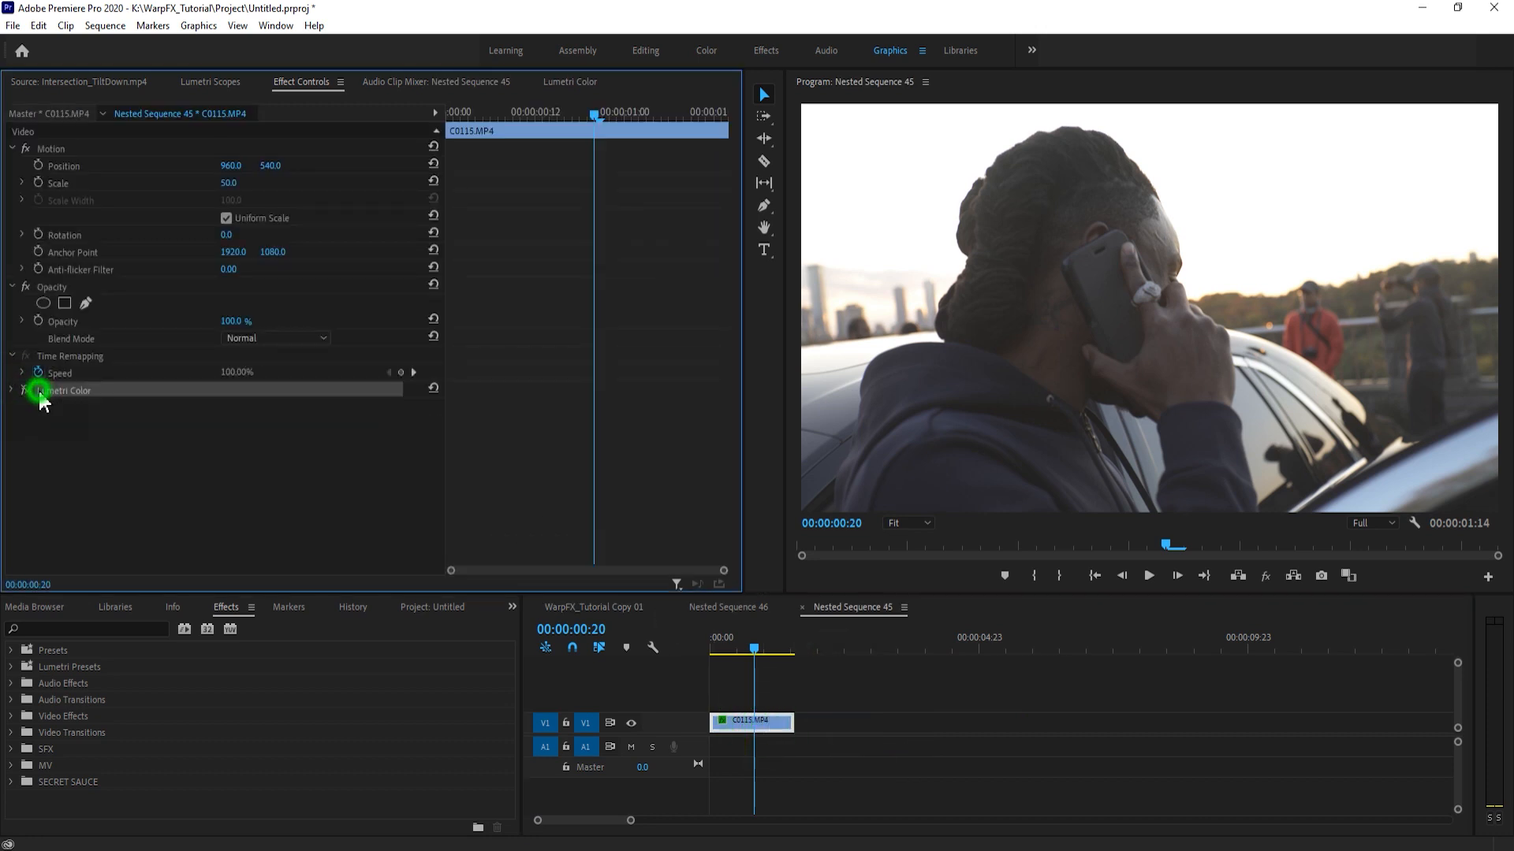
key("Delete")
key("ctrl+z")
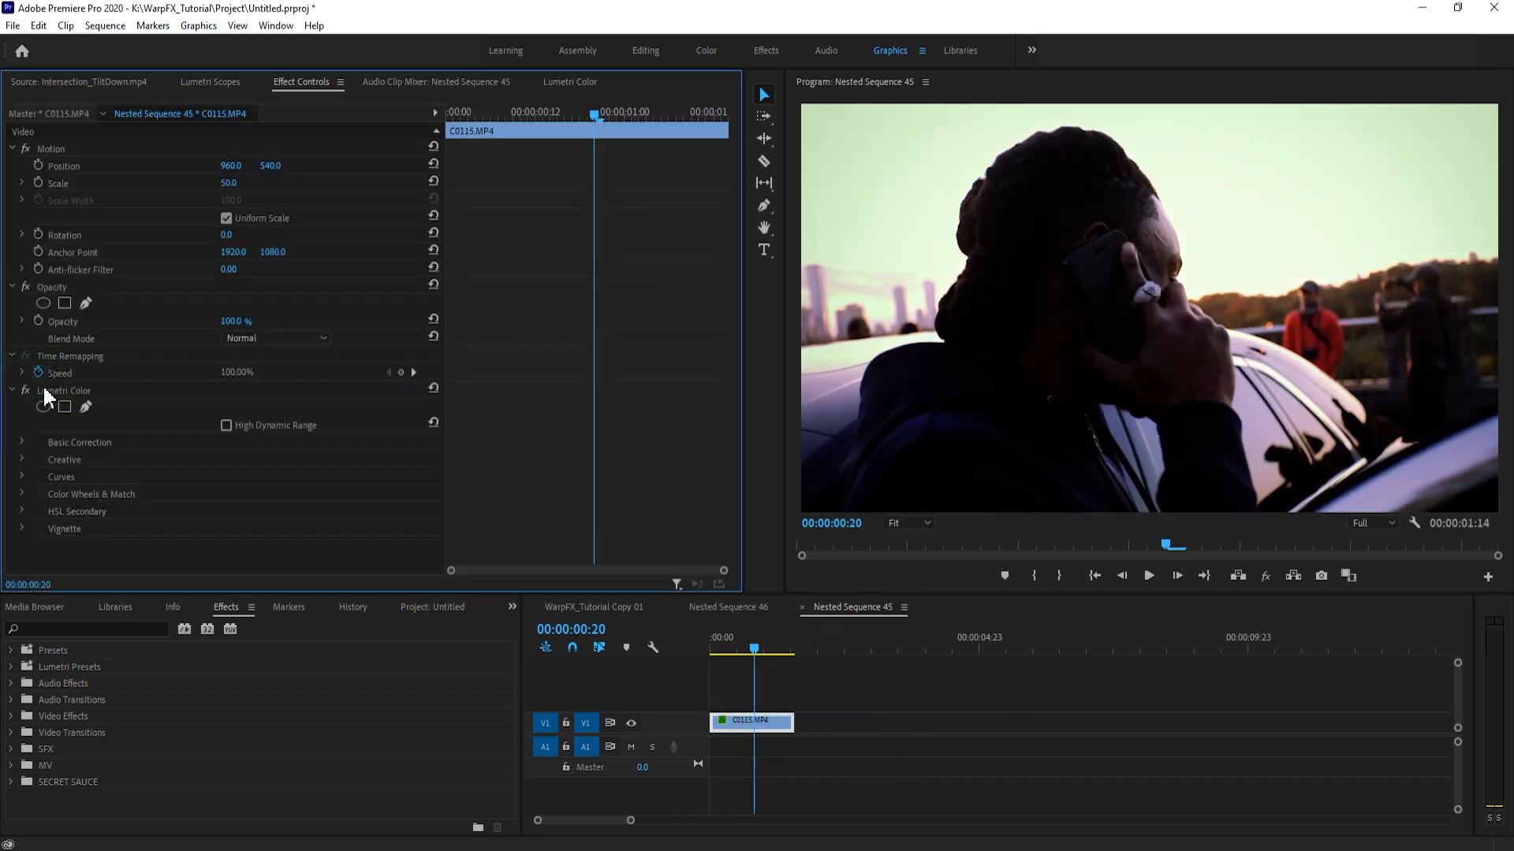
left_click(85, 390)
- Raise the exposure slightly and lift the highlights and shadows in the Lumetri Basic Correction of C0115.MP4
left_click(751, 648)
left_click(758, 648)
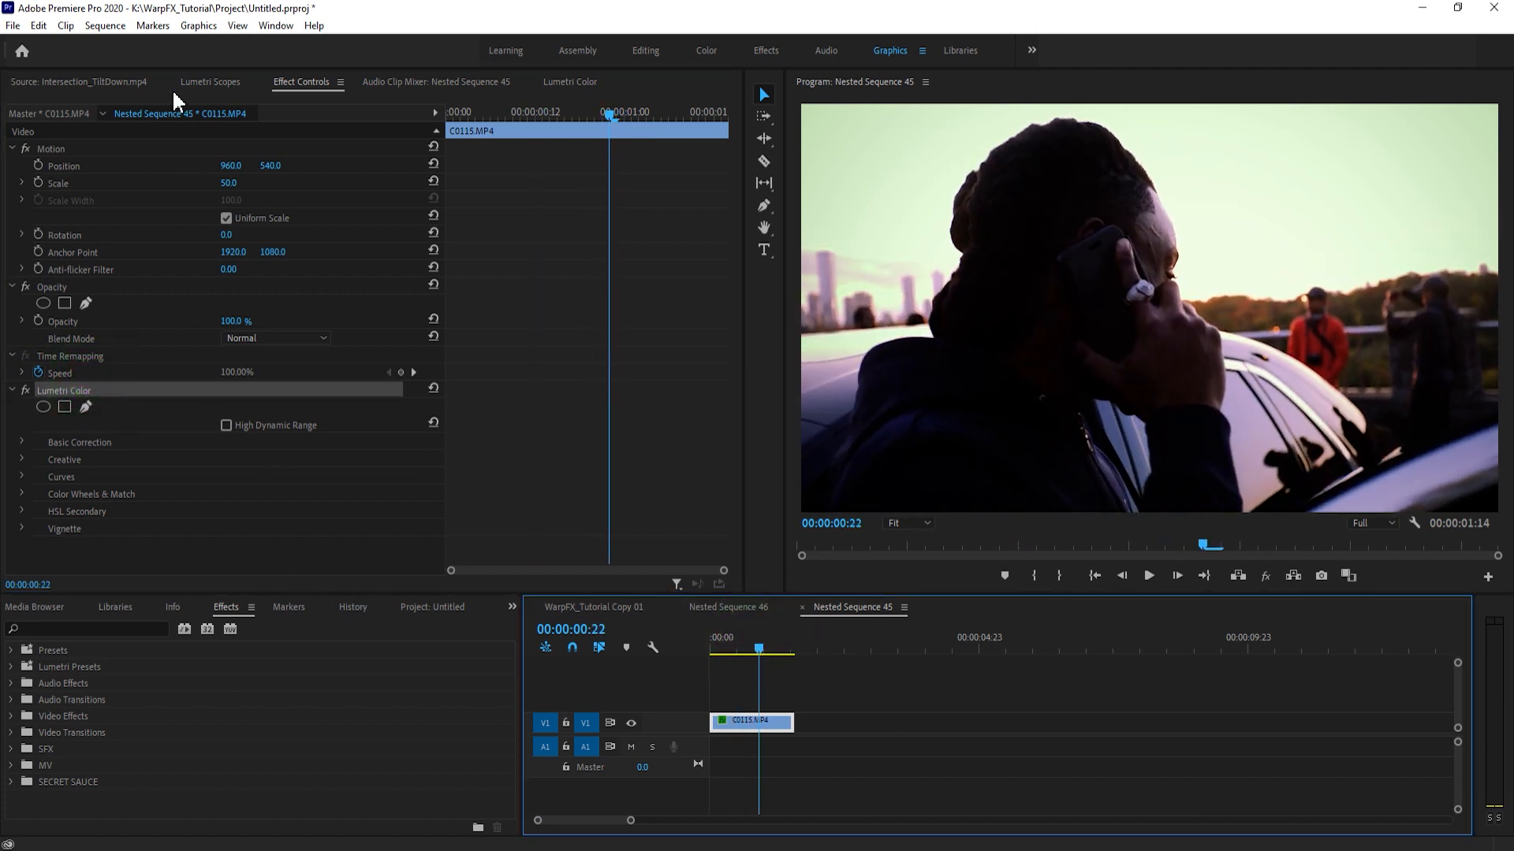
left_click(570, 82)
left_click(87, 156)
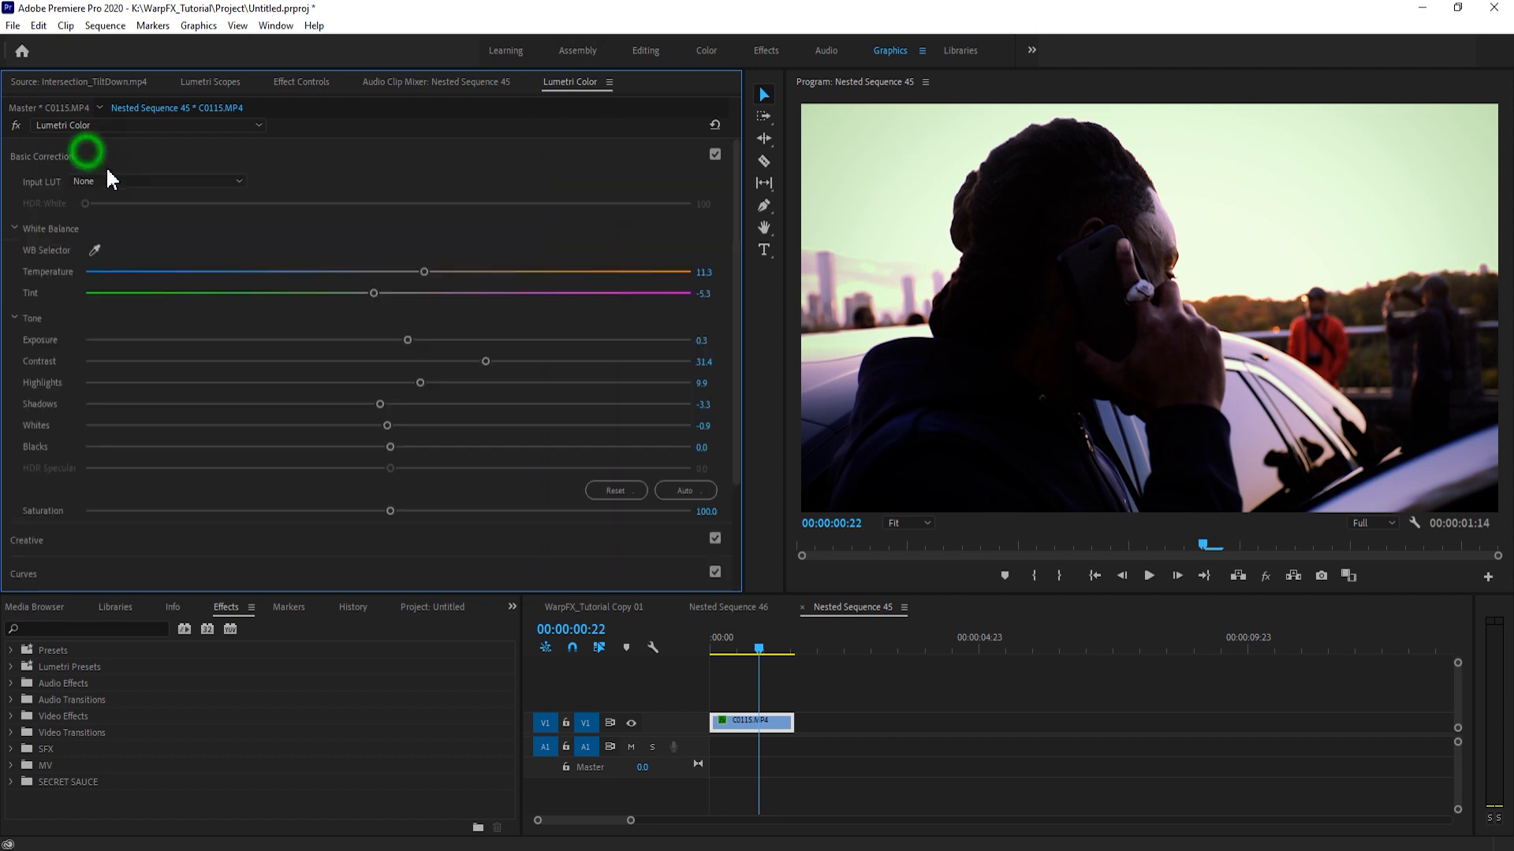
left_click_drag(408, 341, 419, 341)
left_click_drag(420, 383, 462, 383)
left_click_drag(380, 405, 426, 404)
- Lower the midtone point of the main RGB curve slightly in the Lumetri Curves of C0115.MP4
left_click(66, 565)
left_click(338, 322)
left_click_drag(365, 456, 367, 467)
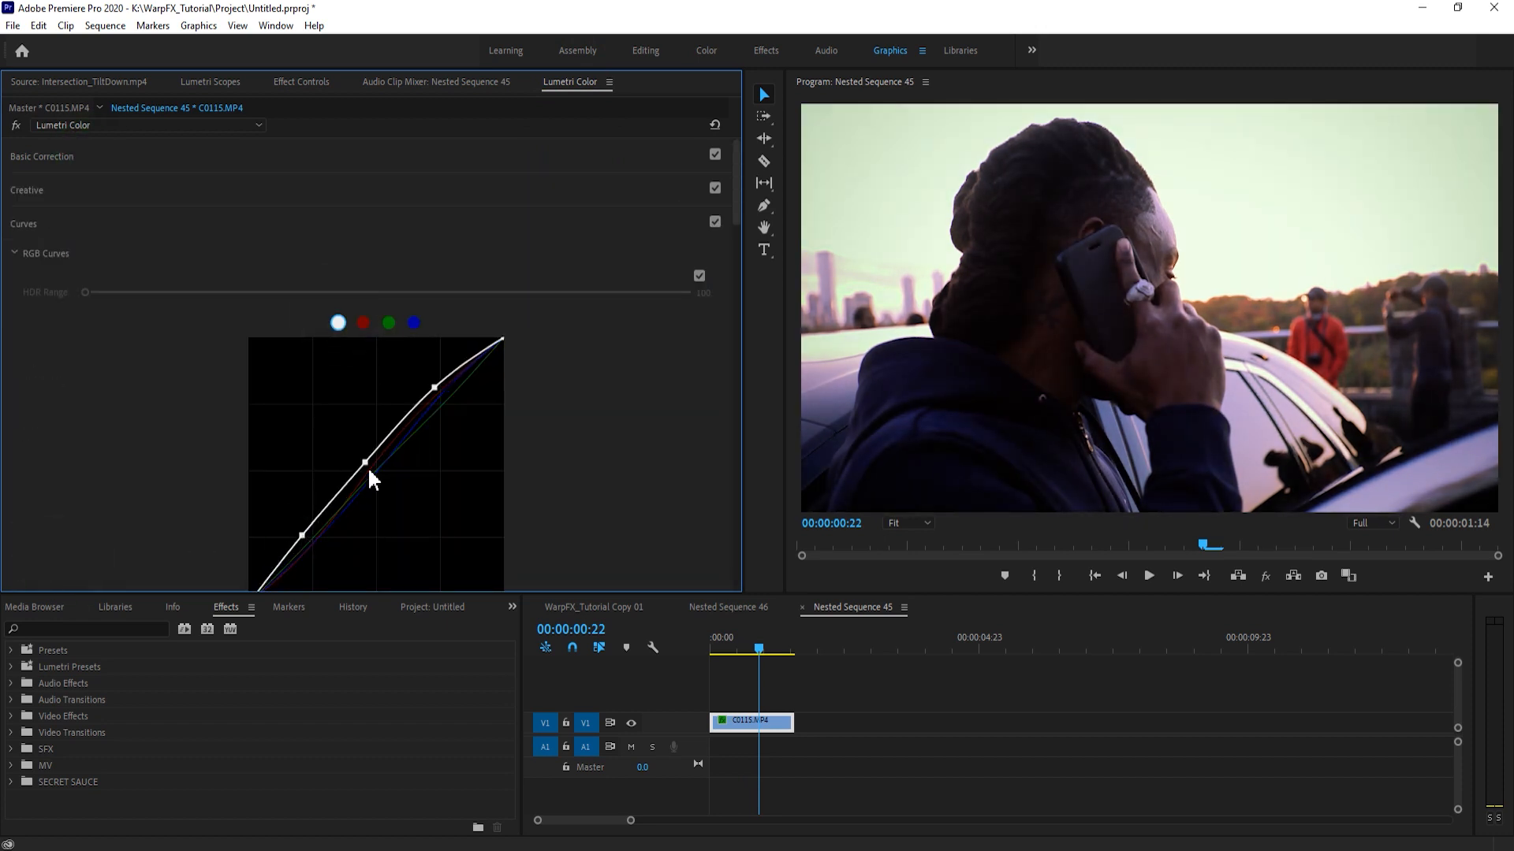
left_click(403, 161)
- Compare C0115.MP4 with and without its Lumetri Color effect, leaving the effect enabled
left_click(301, 82)
left_click(63, 390)
left_click(26, 391)
left_click(26, 391)
left_click(26, 391)
left_click(26, 391)
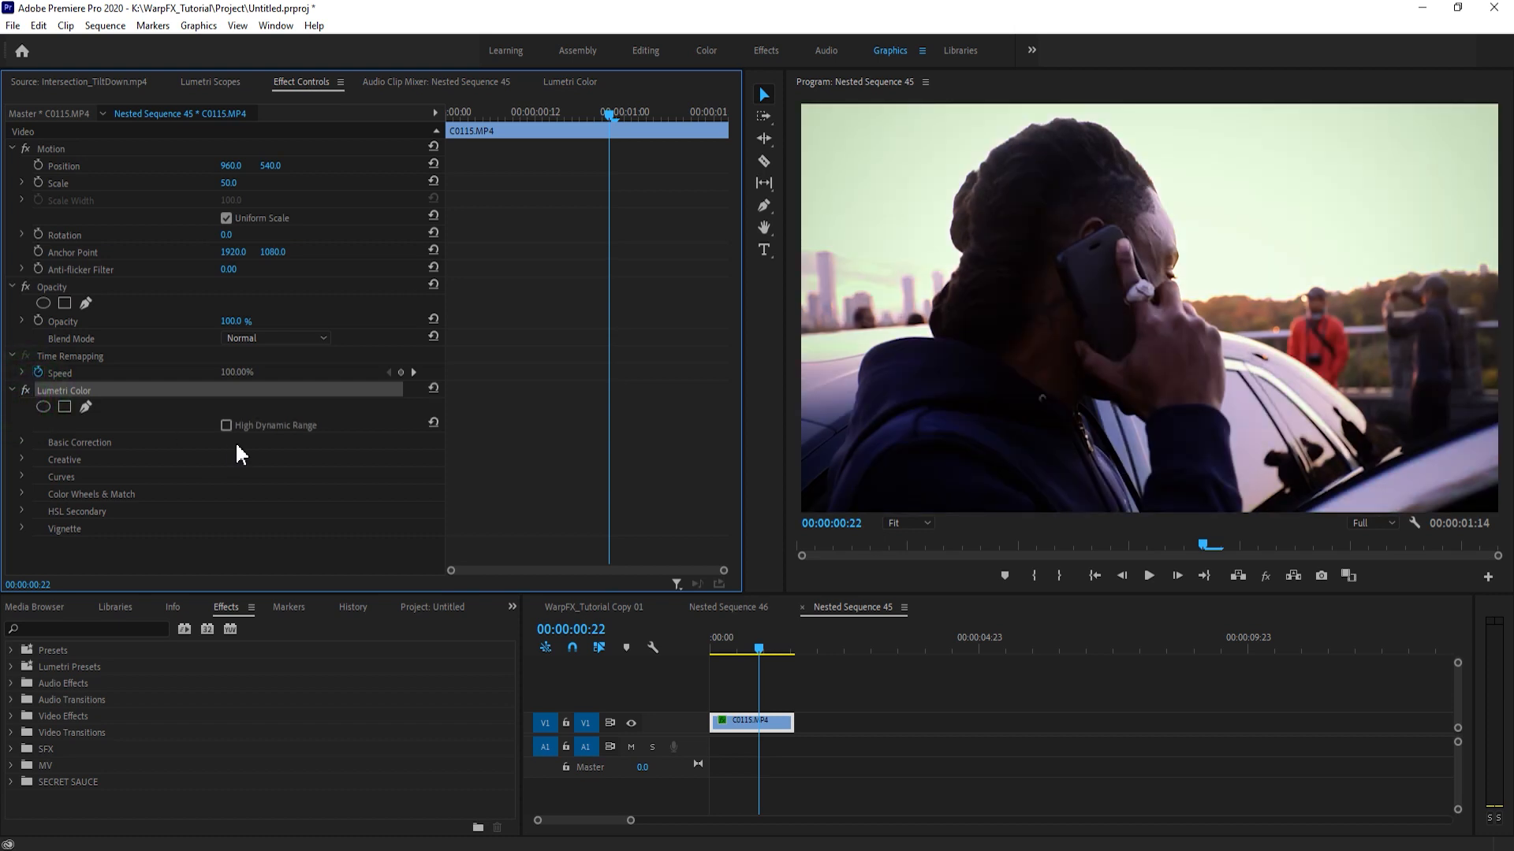
- Close Nested Sequence 45 and Nested Sequence 46 and return to the WarpFX_Tutorial Copy 01 sequence
left_click(801, 607)
left_click(681, 607)
left_click(863, 685)
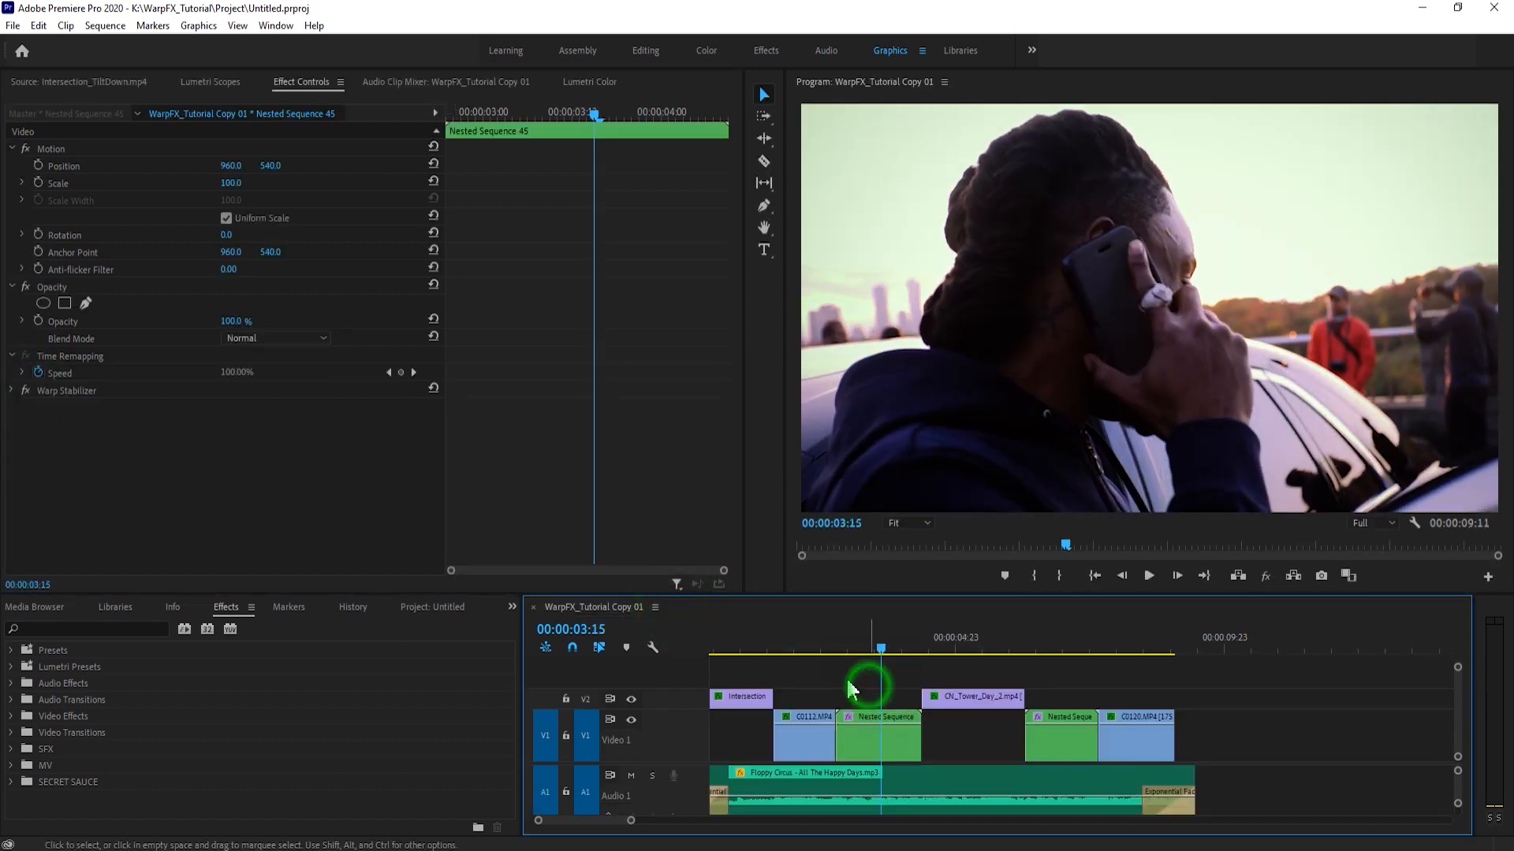
- Compare C0112.MP4 with and without all effects at several frames using Global FX Mute
left_click_drag(885, 637, 826, 650)
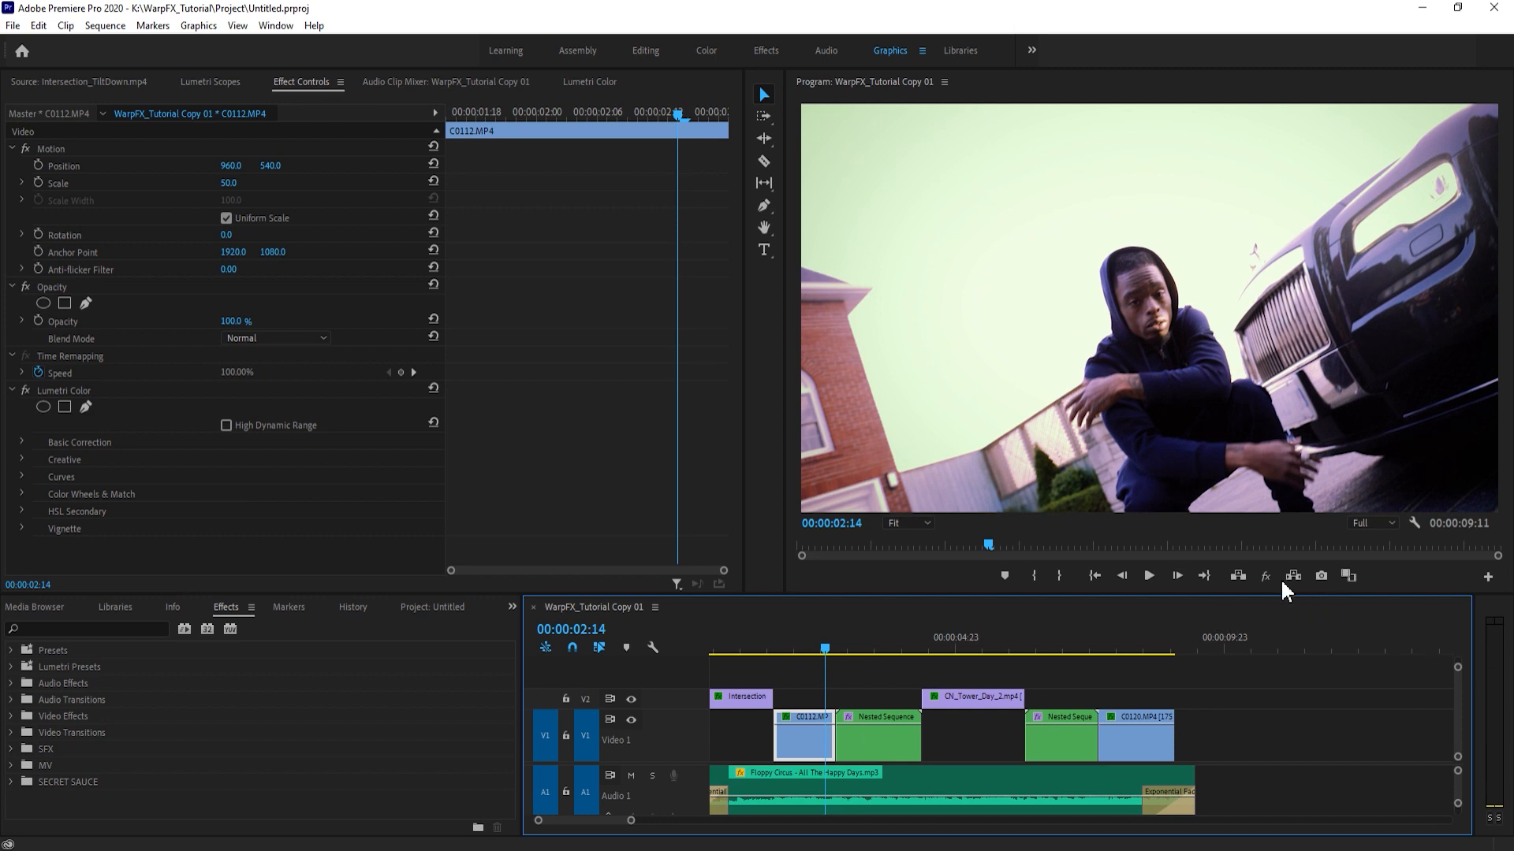
left_click(1265, 575)
left_click(827, 639)
left_click_drag(828, 645, 849, 652)
left_click(1265, 575)
left_click(836, 644)
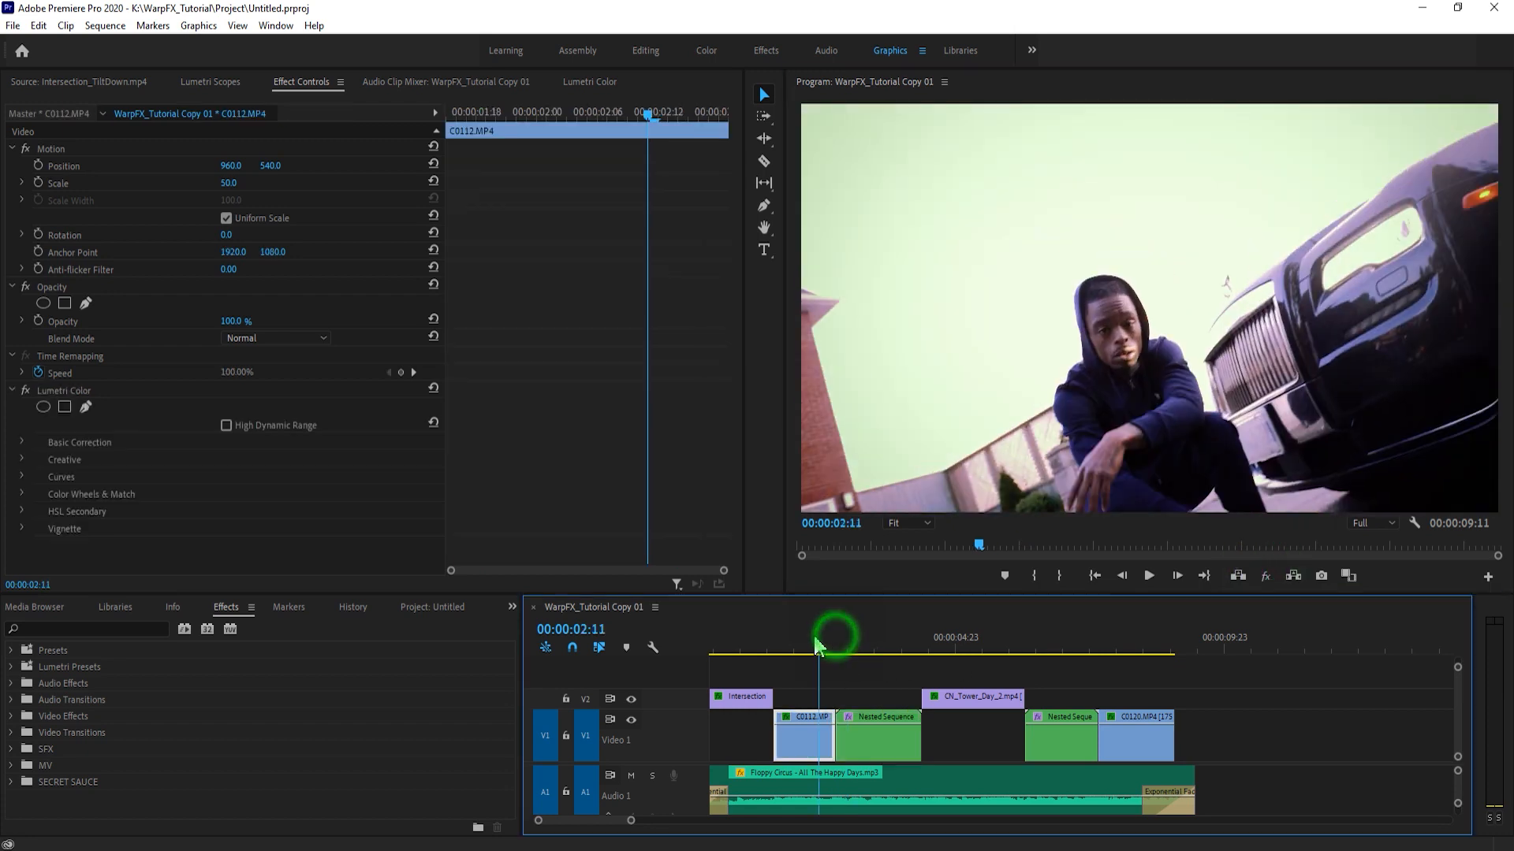
left_click(832, 640)
left_click(1294, 576)
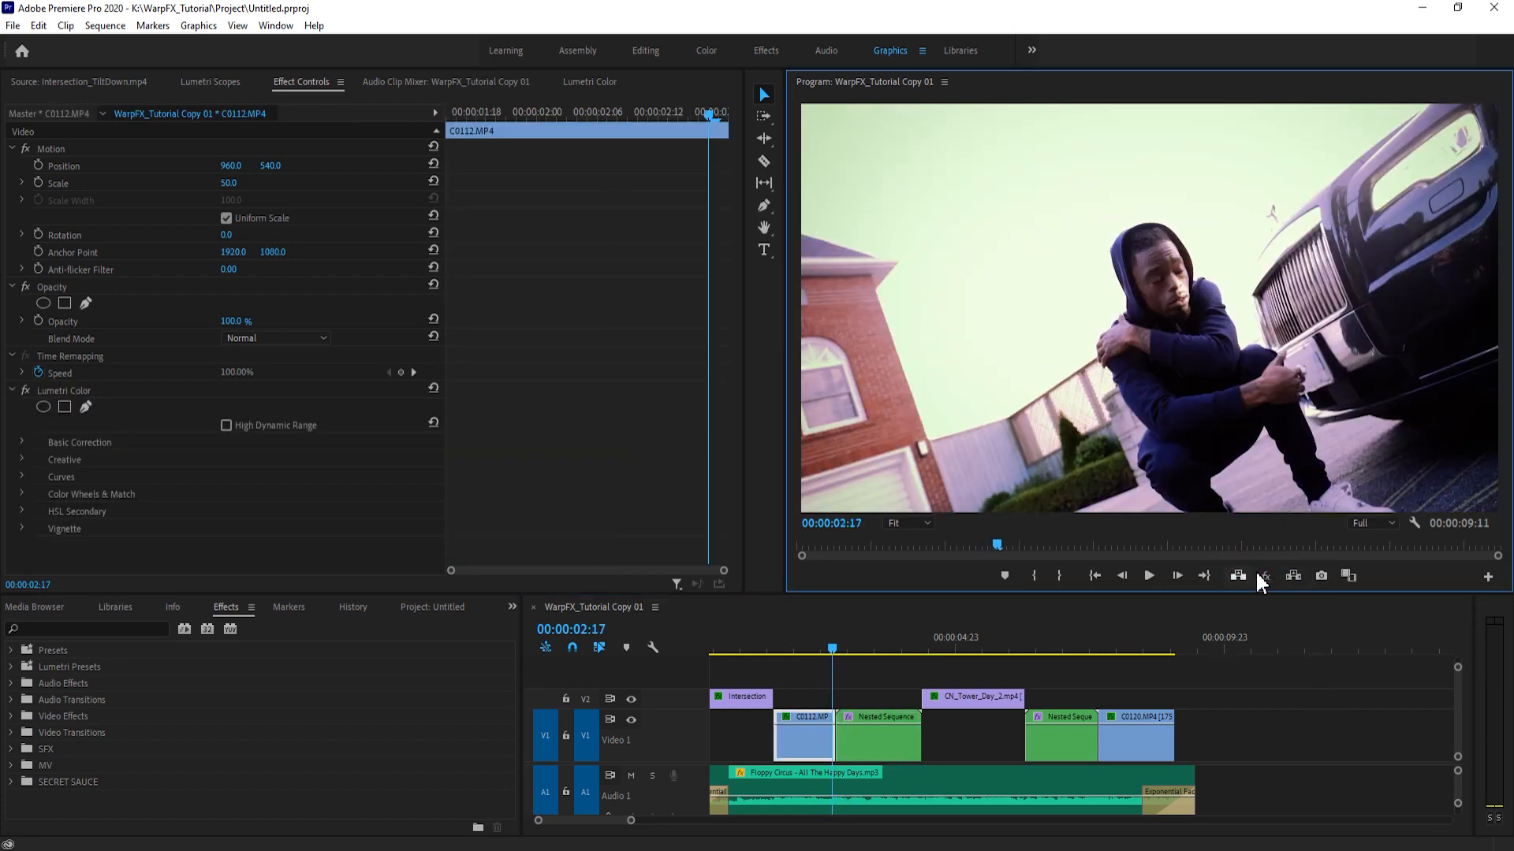
left_click(1265, 576)
left_click(1265, 576)
- Locate the Global FX Mute control in the program monitor's Button Editor and close the editor without changing the layout
left_click(1488, 577)
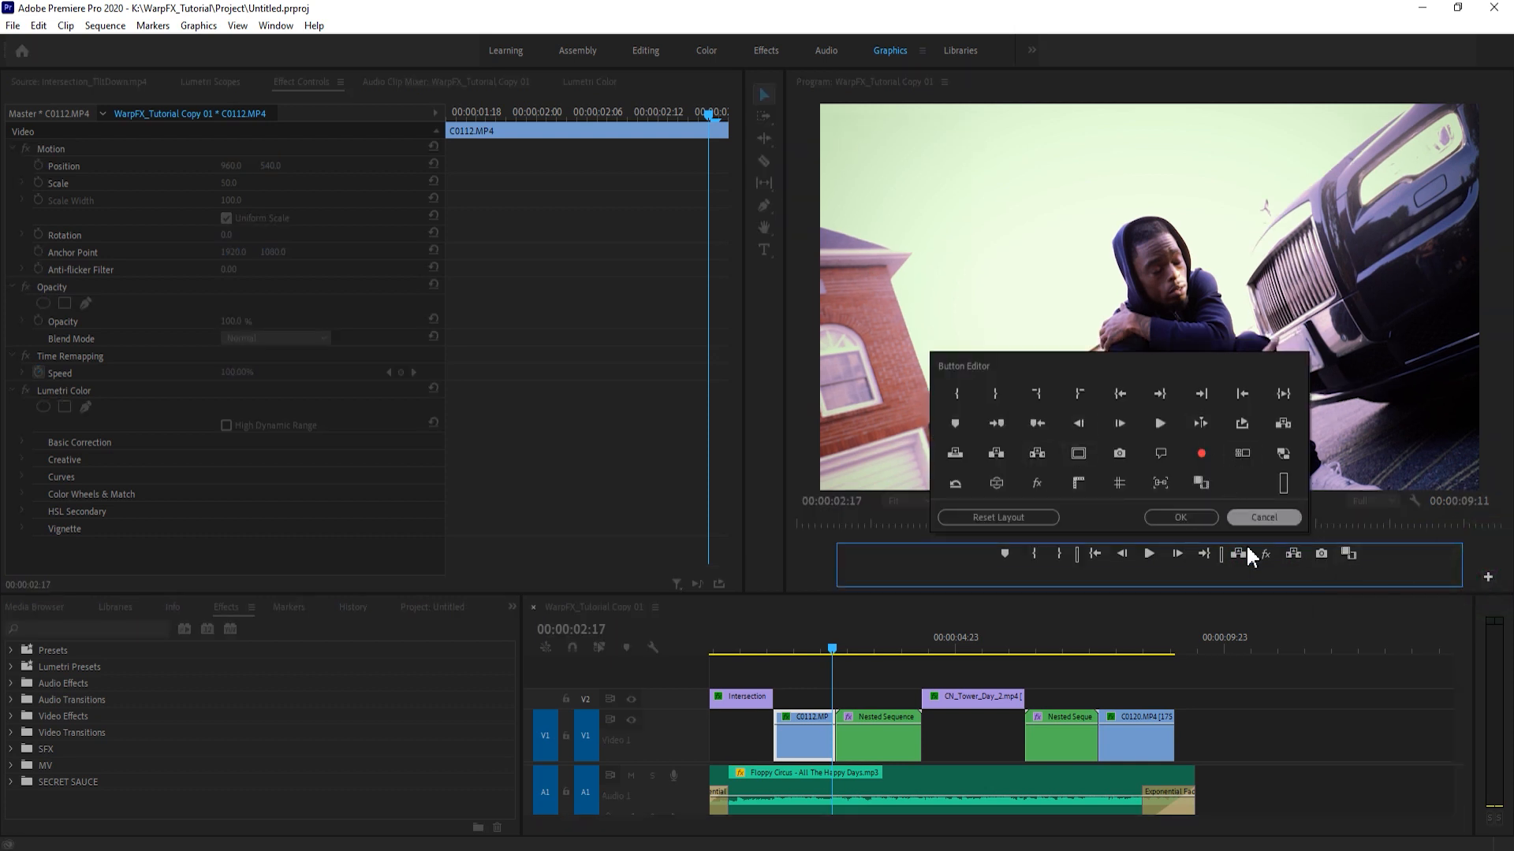
left_click(1026, 484)
left_click_drag(1037, 480, 1135, 534)
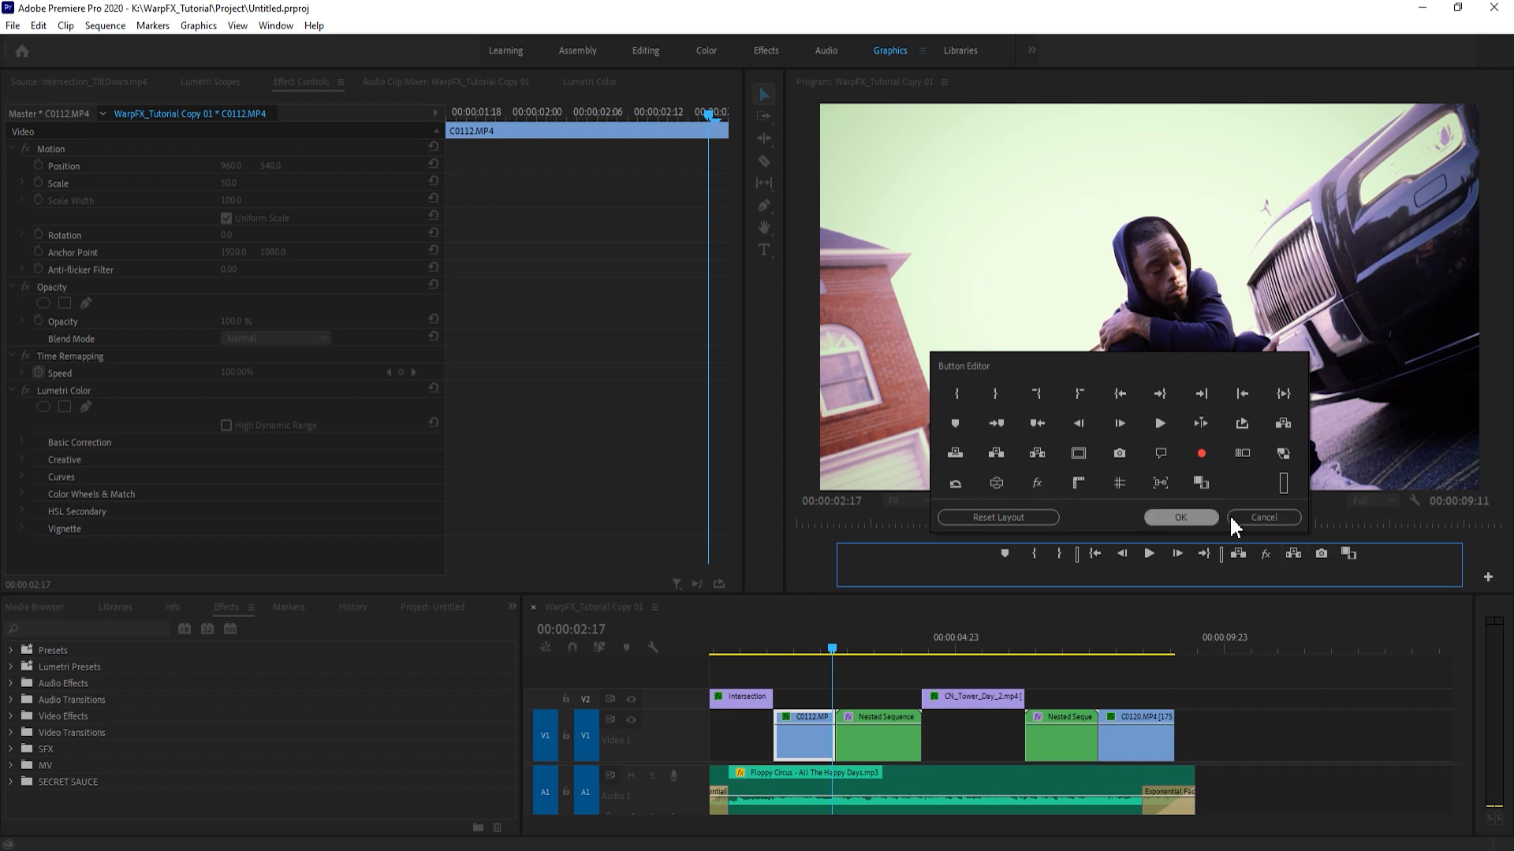
left_click(1202, 520)
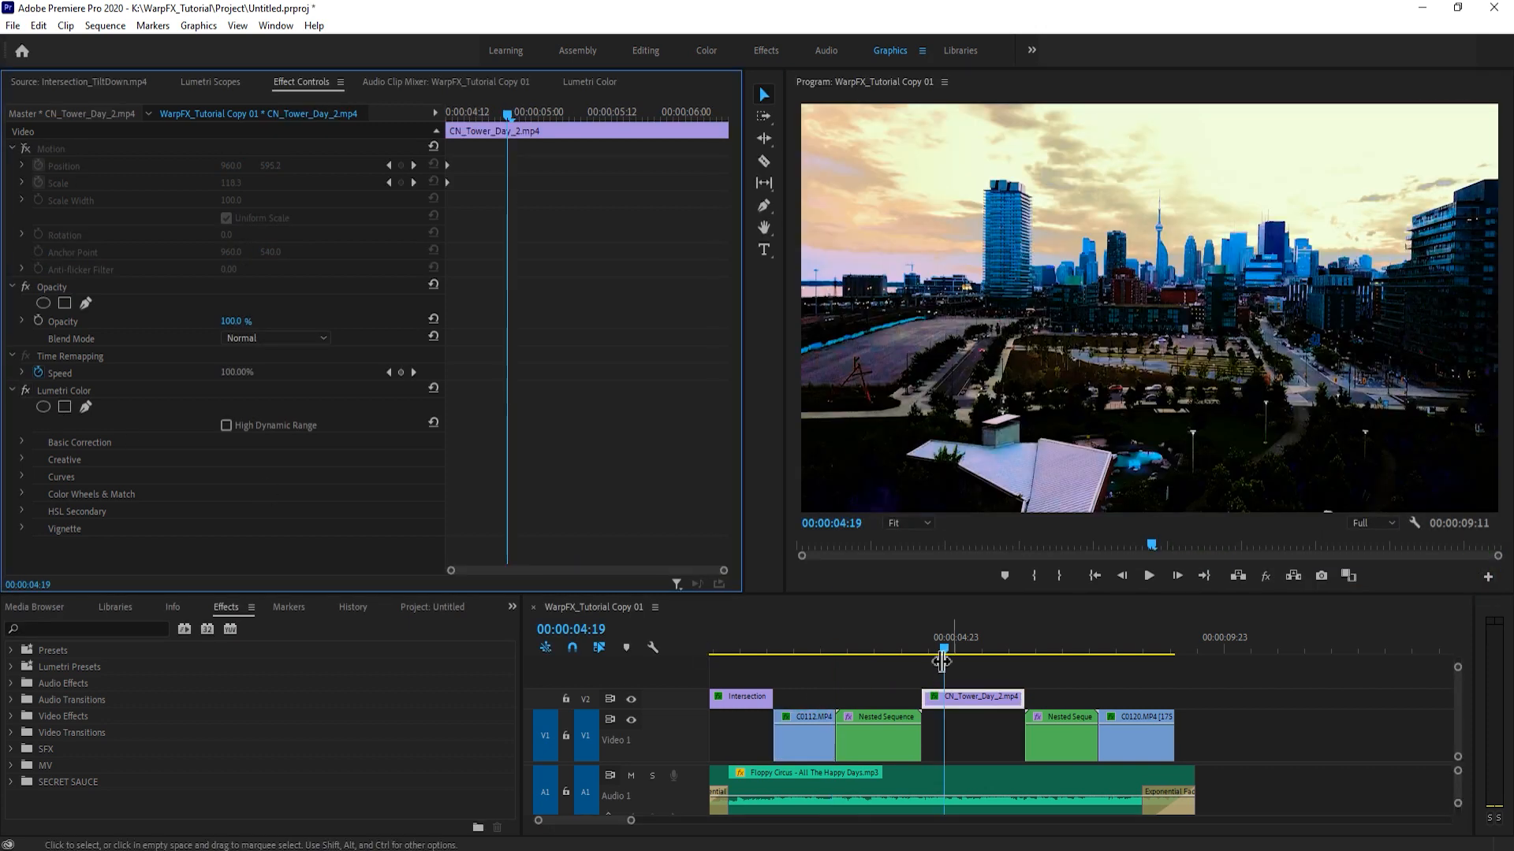
- Preview CN_Tower_Day_2.mp4 and the opening of the sequence
mouse_move(940, 648)
left_mouse_down()
mouse_move(897, 647)
mouse_move(963, 648)
left_mouse_up()
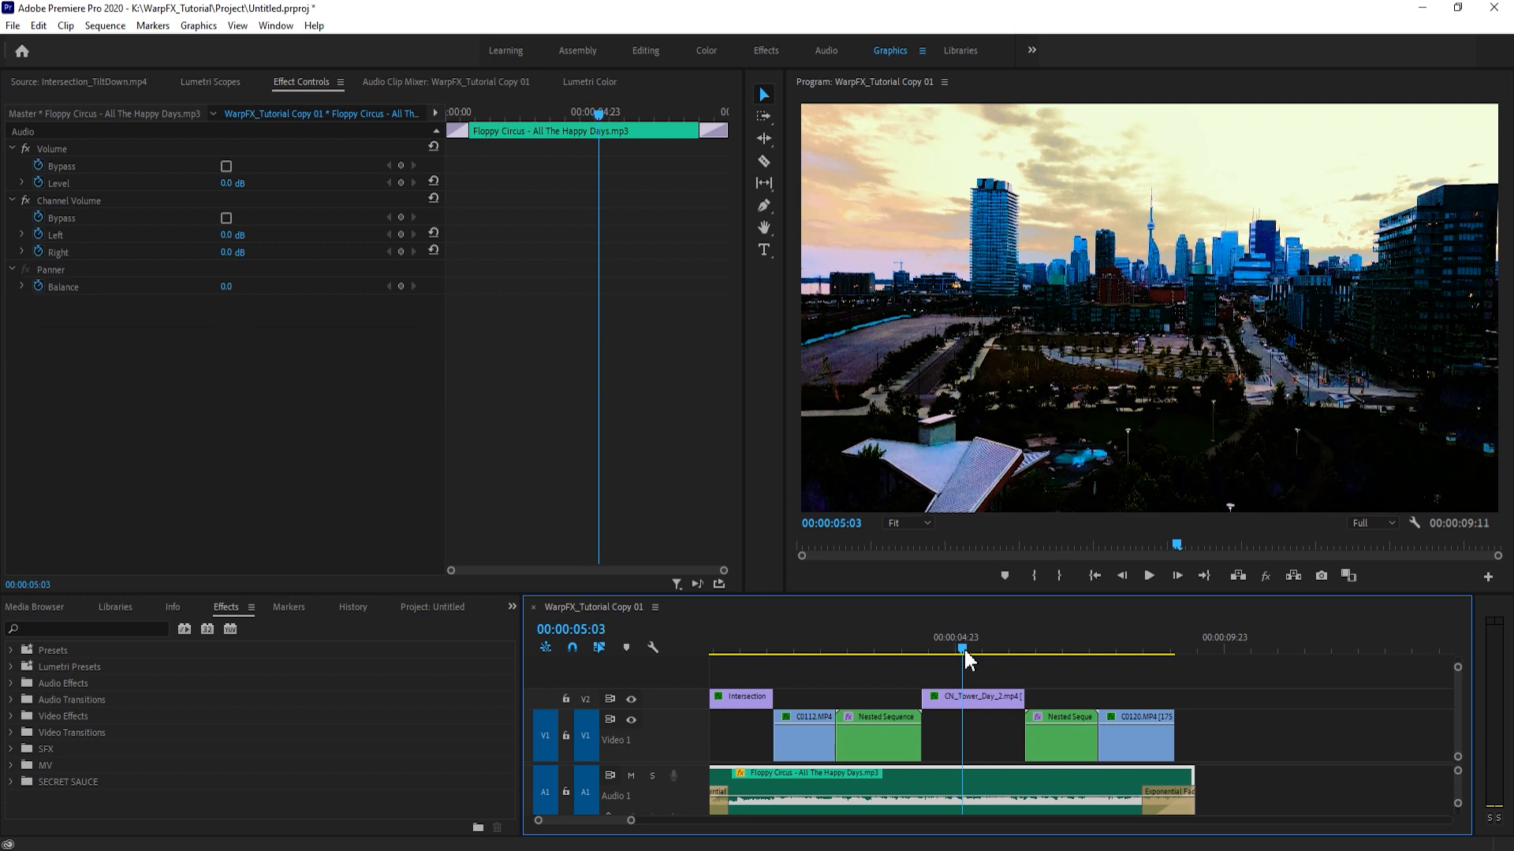
left_click(1006, 705)
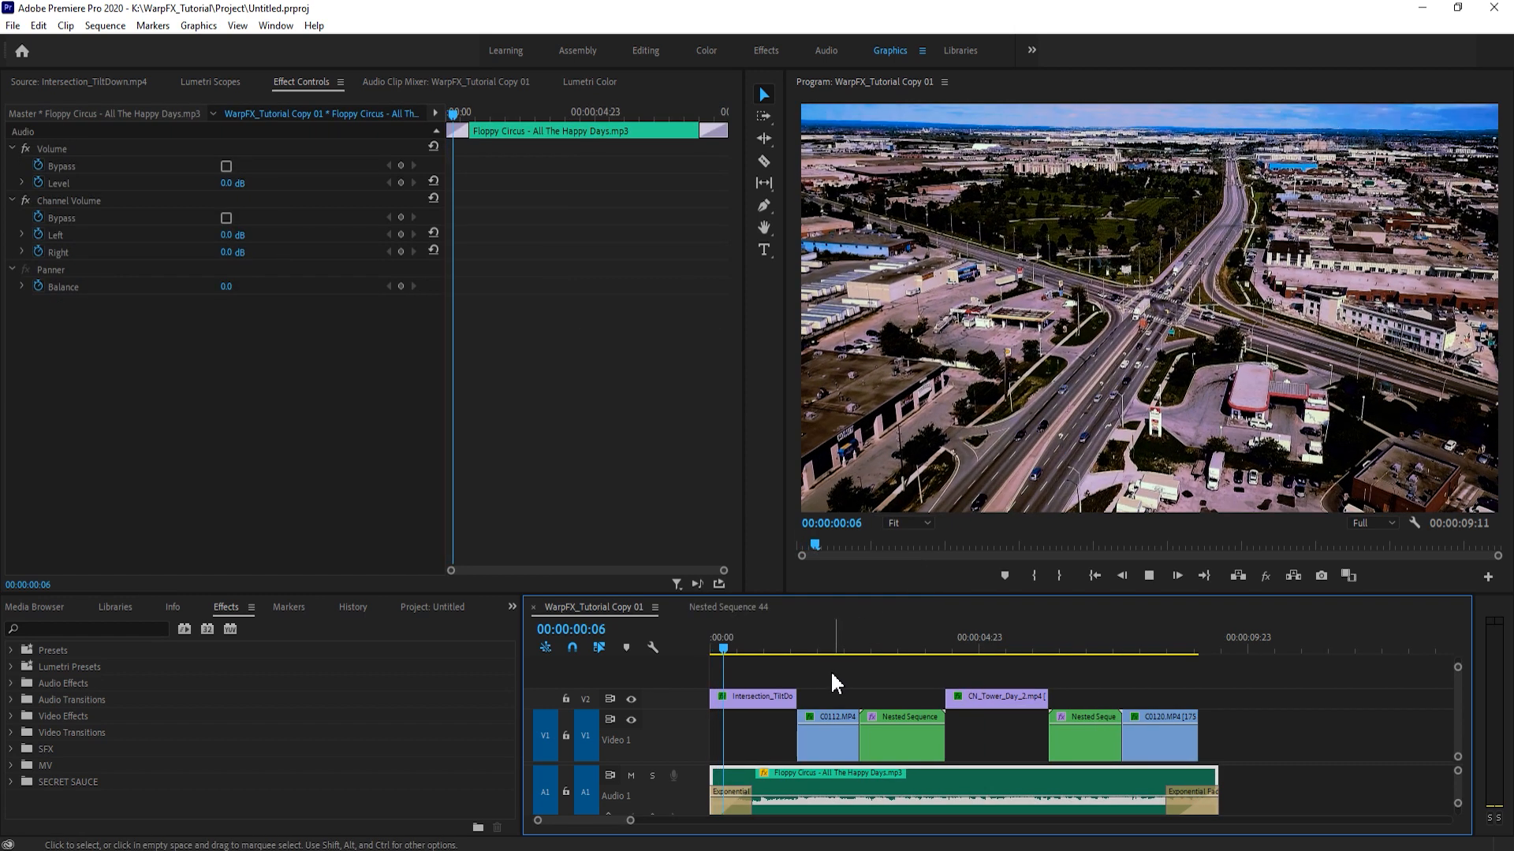
left_click(820, 666)
- Set the program monitor's playback resolution to 1/4 and play the sequence from its start
left_click(1371, 523)
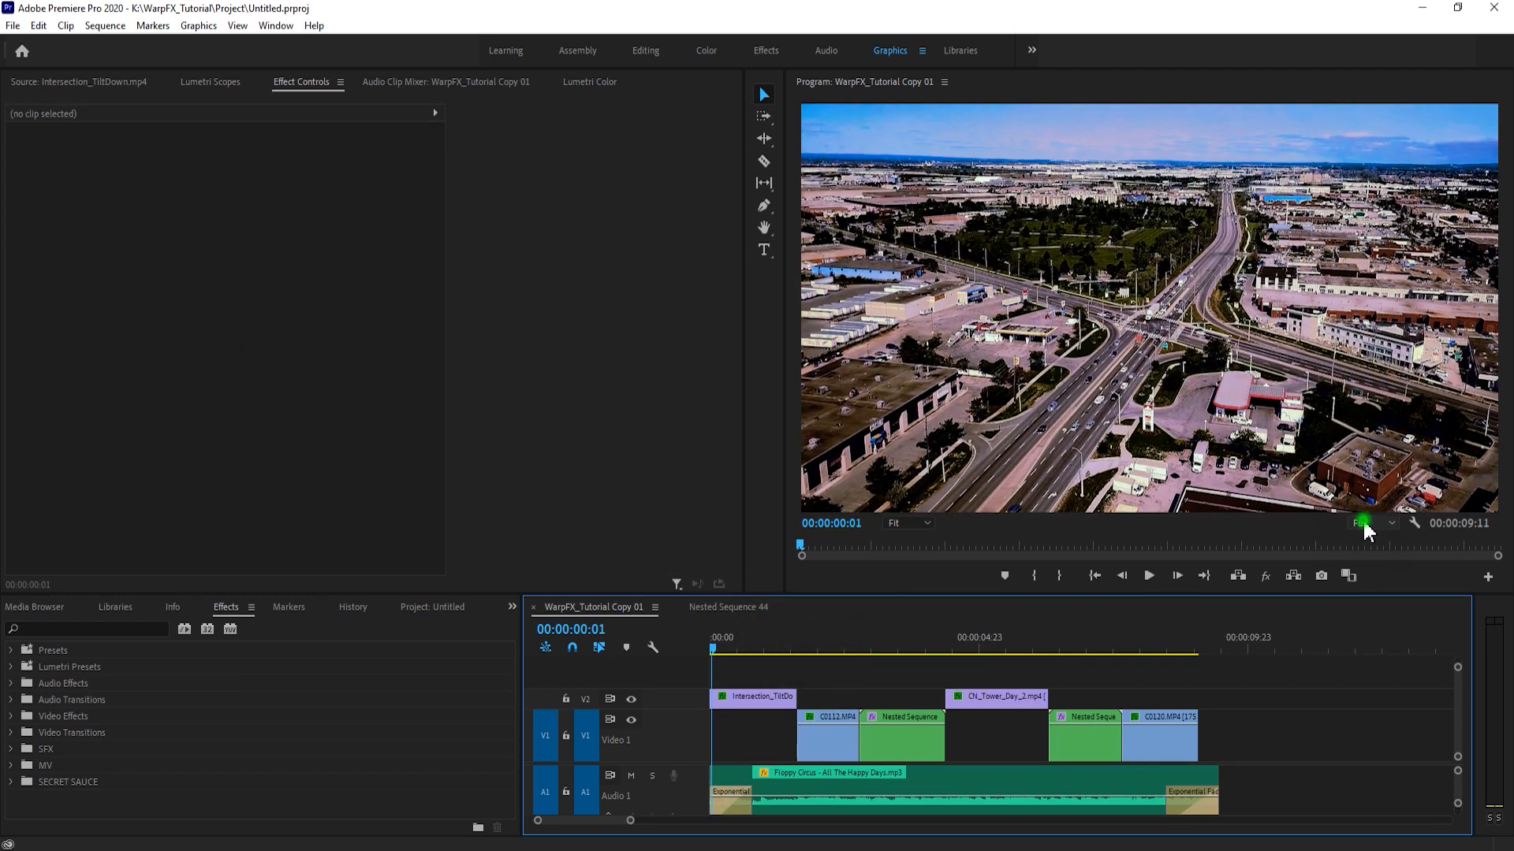
left_click(1369, 568)
left_click(1340, 684)
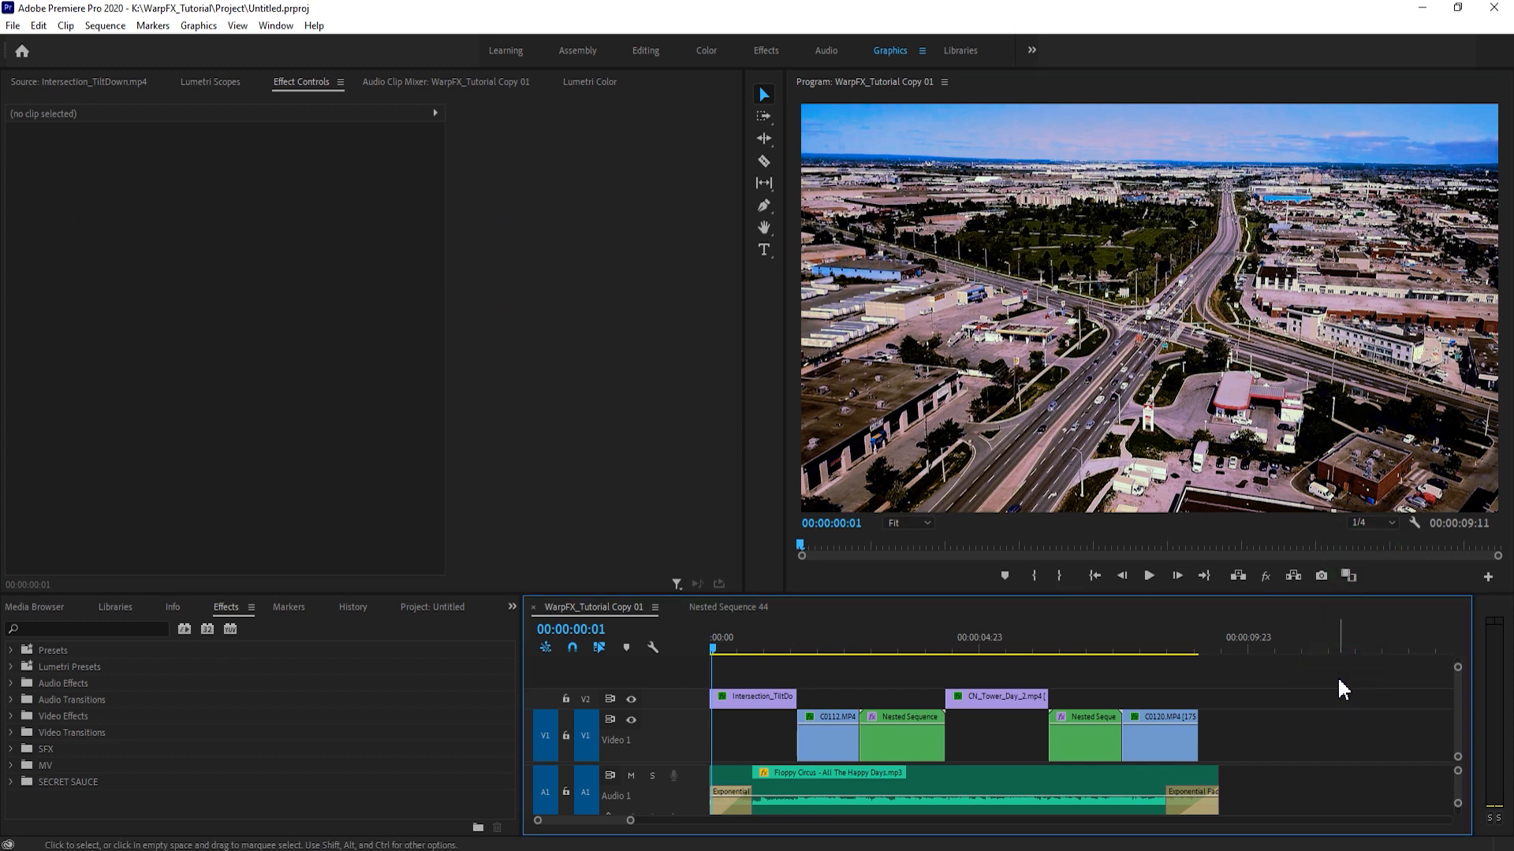
key("space")
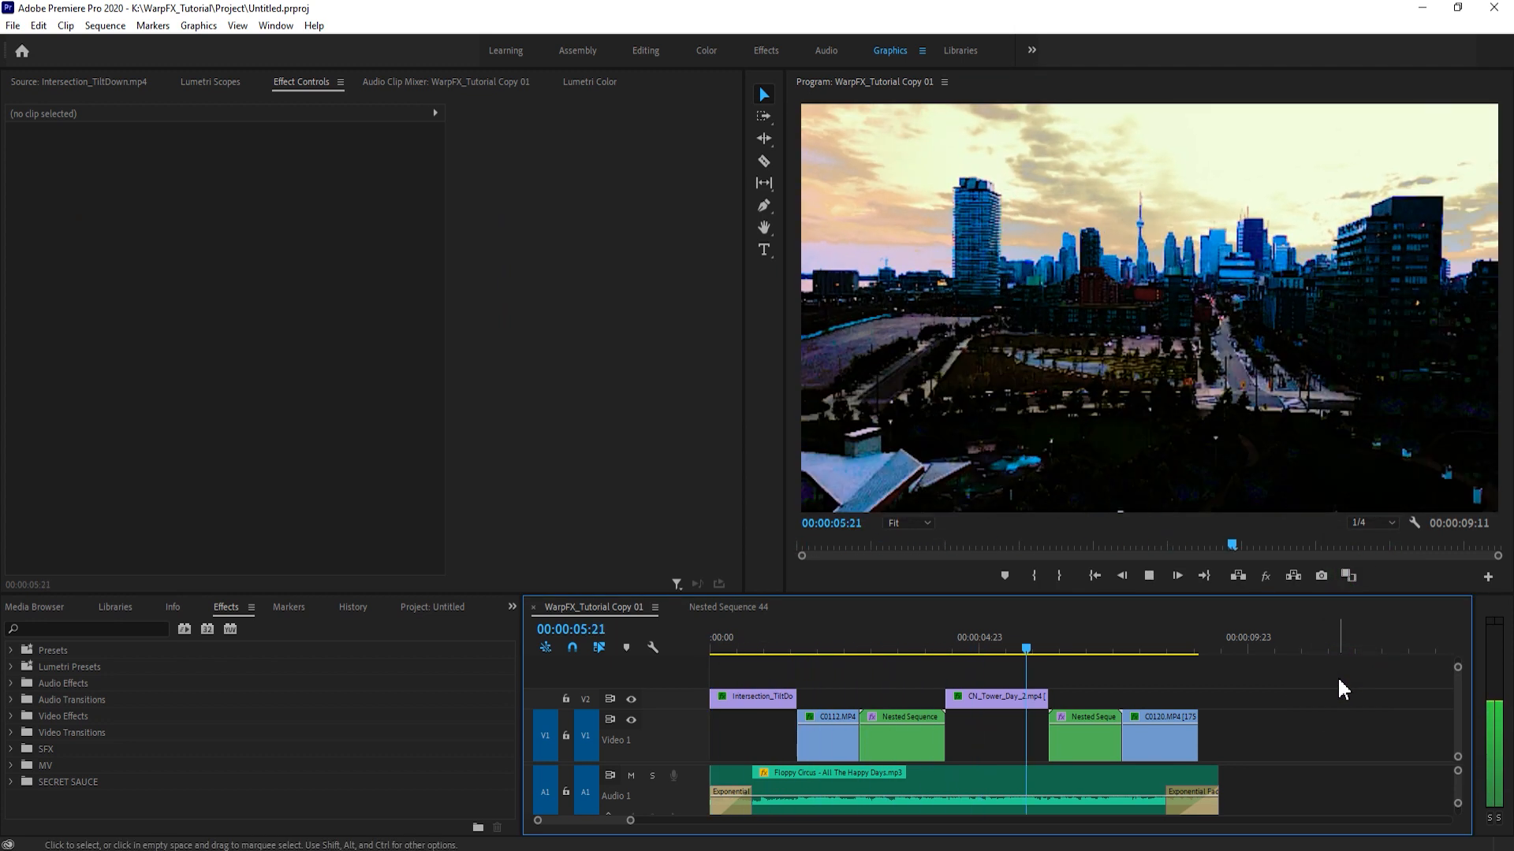
- Set the Basic Correction of C0120.MP4 to temperature 2.5, tint -9.5, exposure 1.0, contrast -35.5, highlights 32.1 and shadows 20.4
left_click(1174, 640)
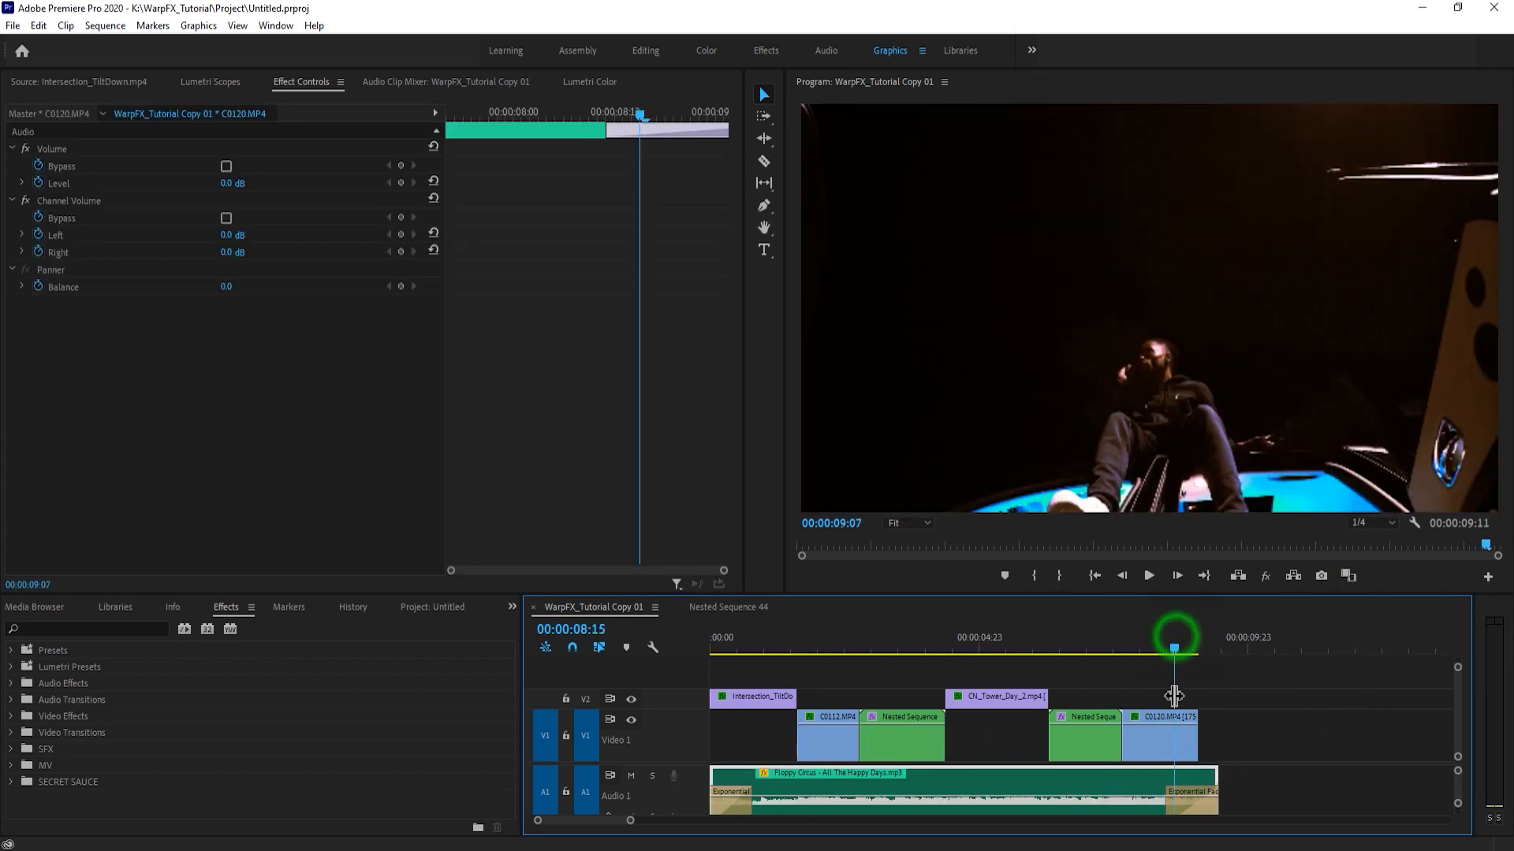
left_click(1172, 737)
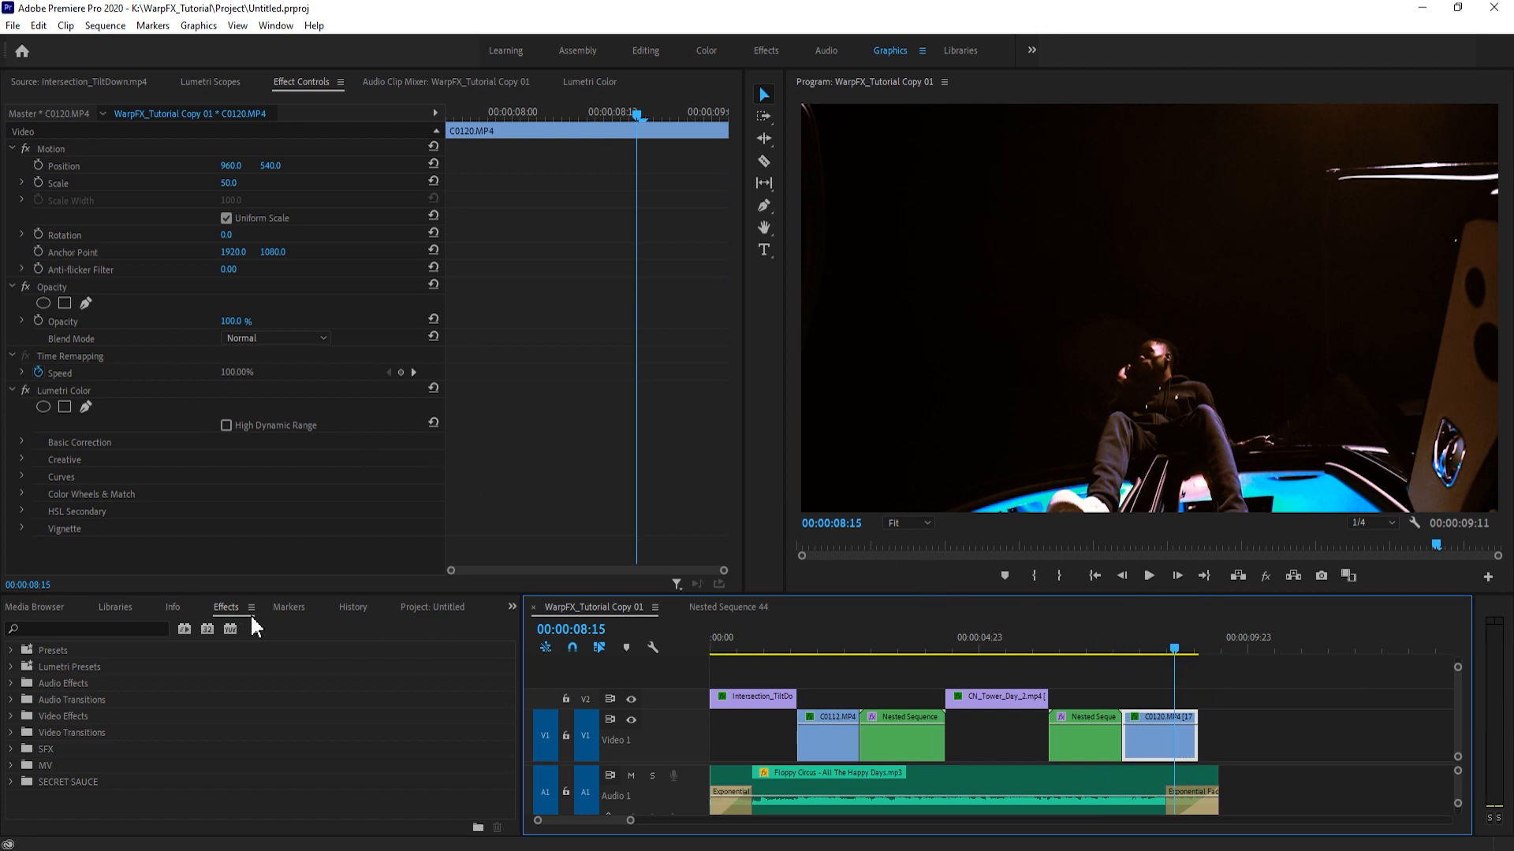
left_click(420, 609)
left_click(605, 82)
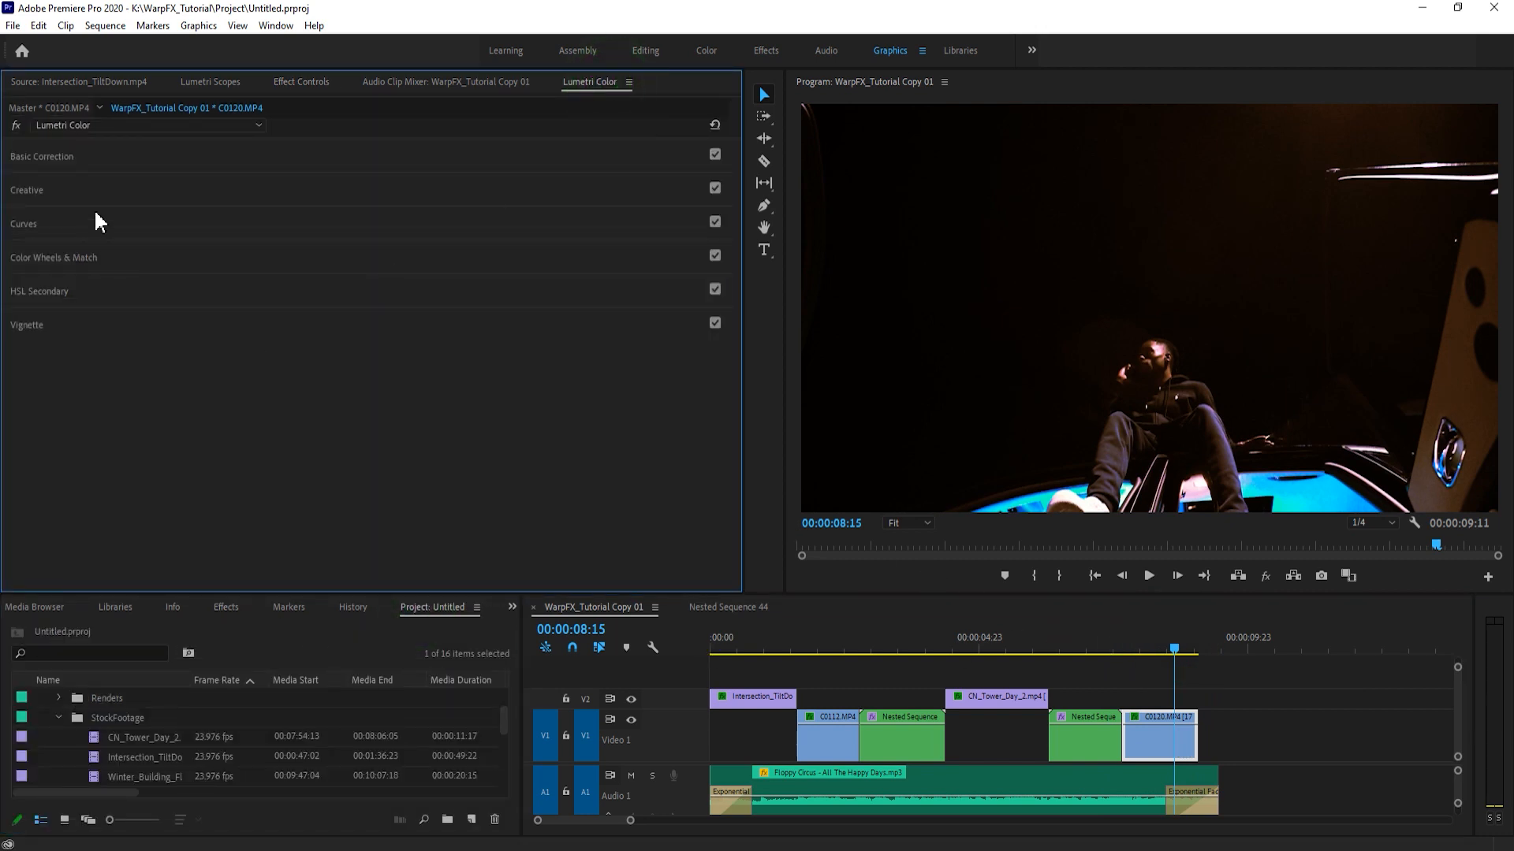
left_click_drag(374, 362, 541, 361)
left_click_drag(417, 373, 306, 361)
left_click_drag(481, 383, 450, 405)
left_click(418, 404)
left_click_drag(414, 270, 359, 293)
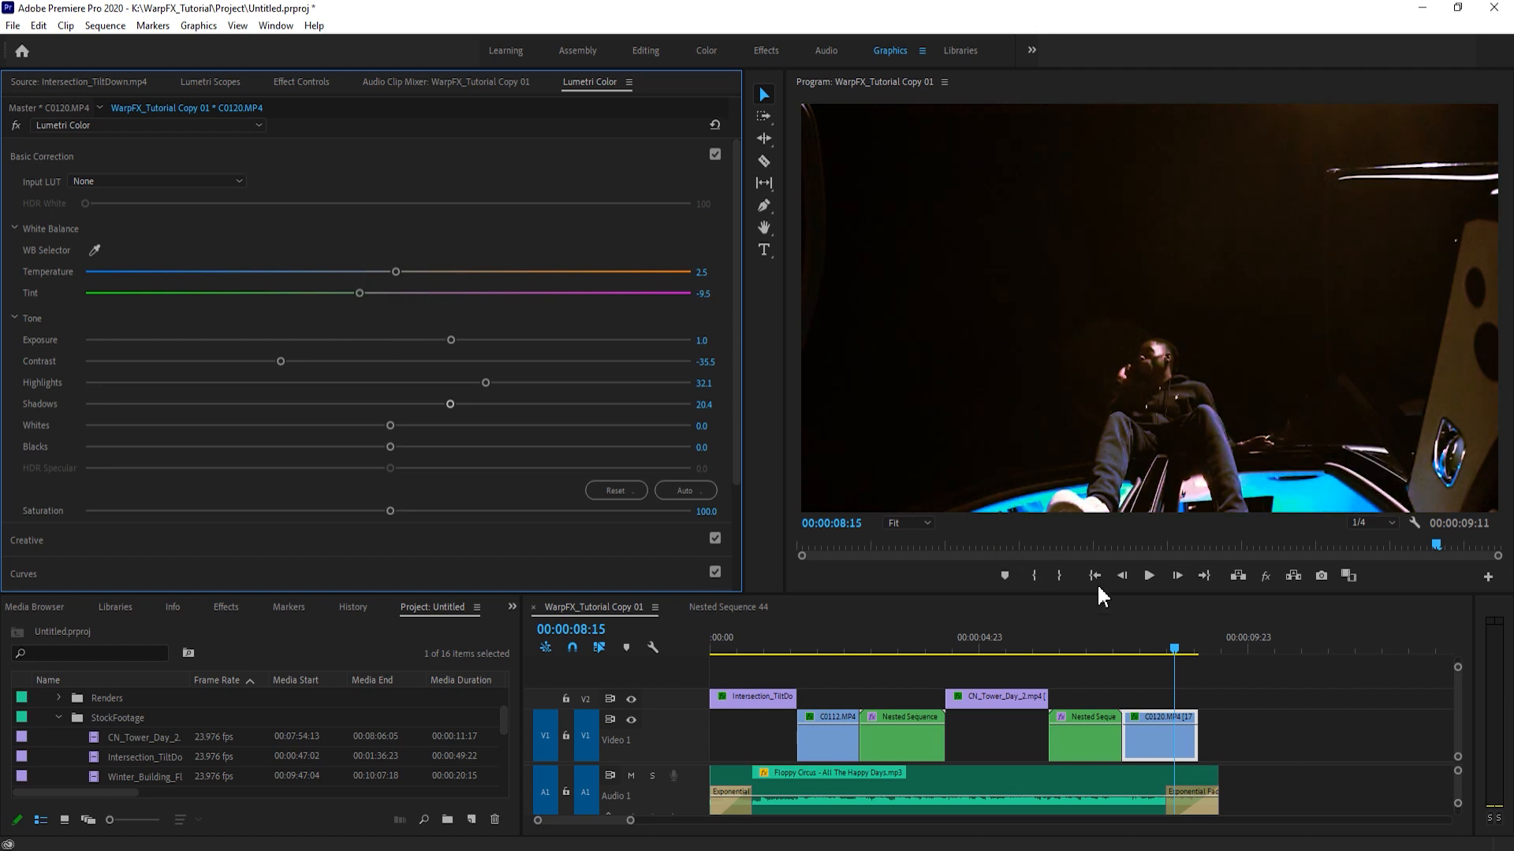
- Add starting Position and Scale keyframes on the first frame of C0120.MP4
left_click(1136, 648)
left_click(298, 82)
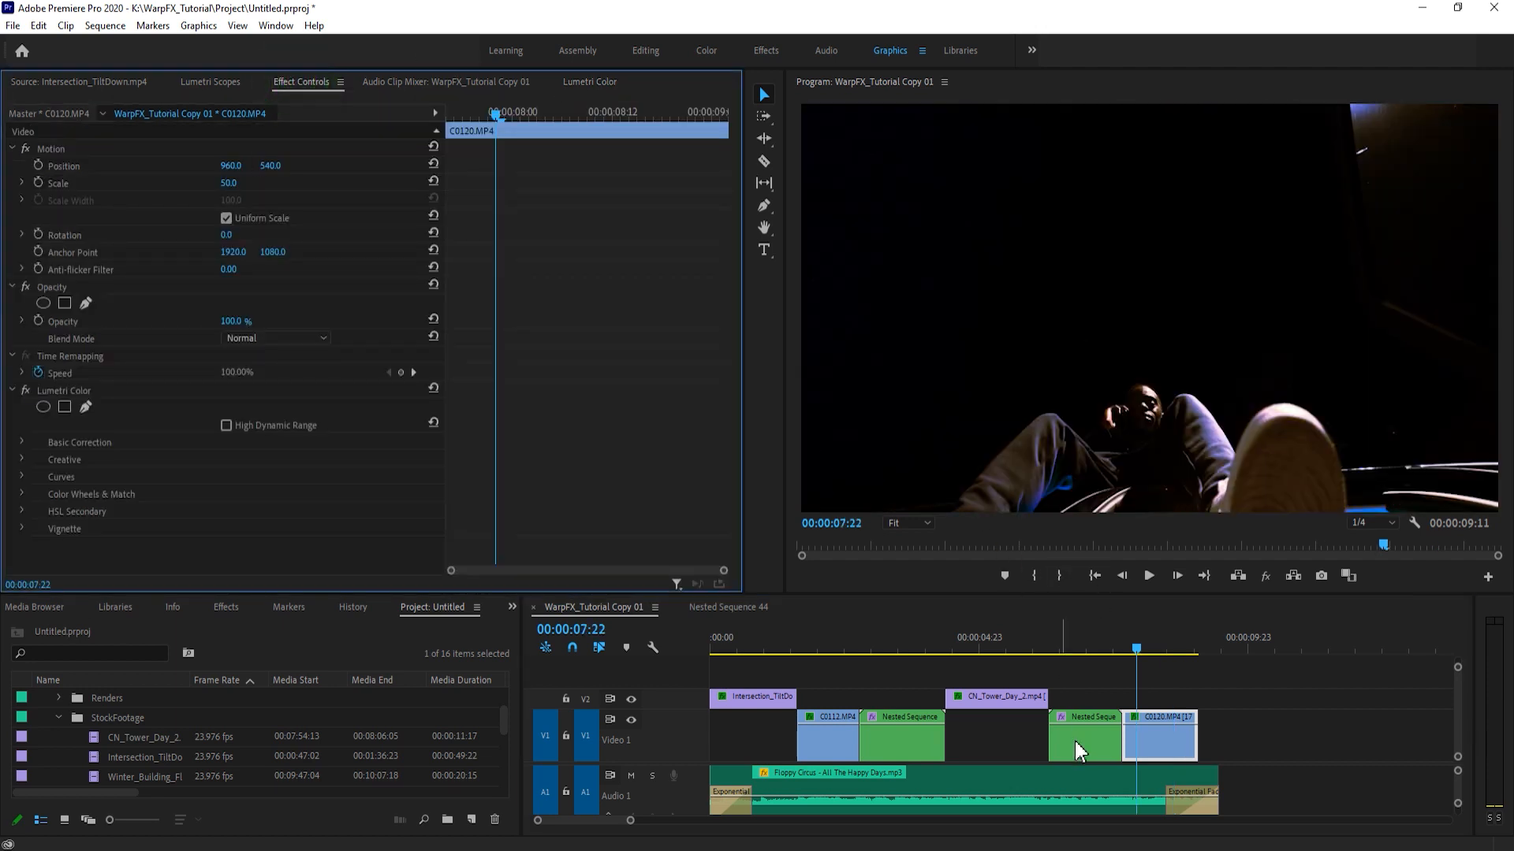
left_click(38, 183)
left_click(38, 166)
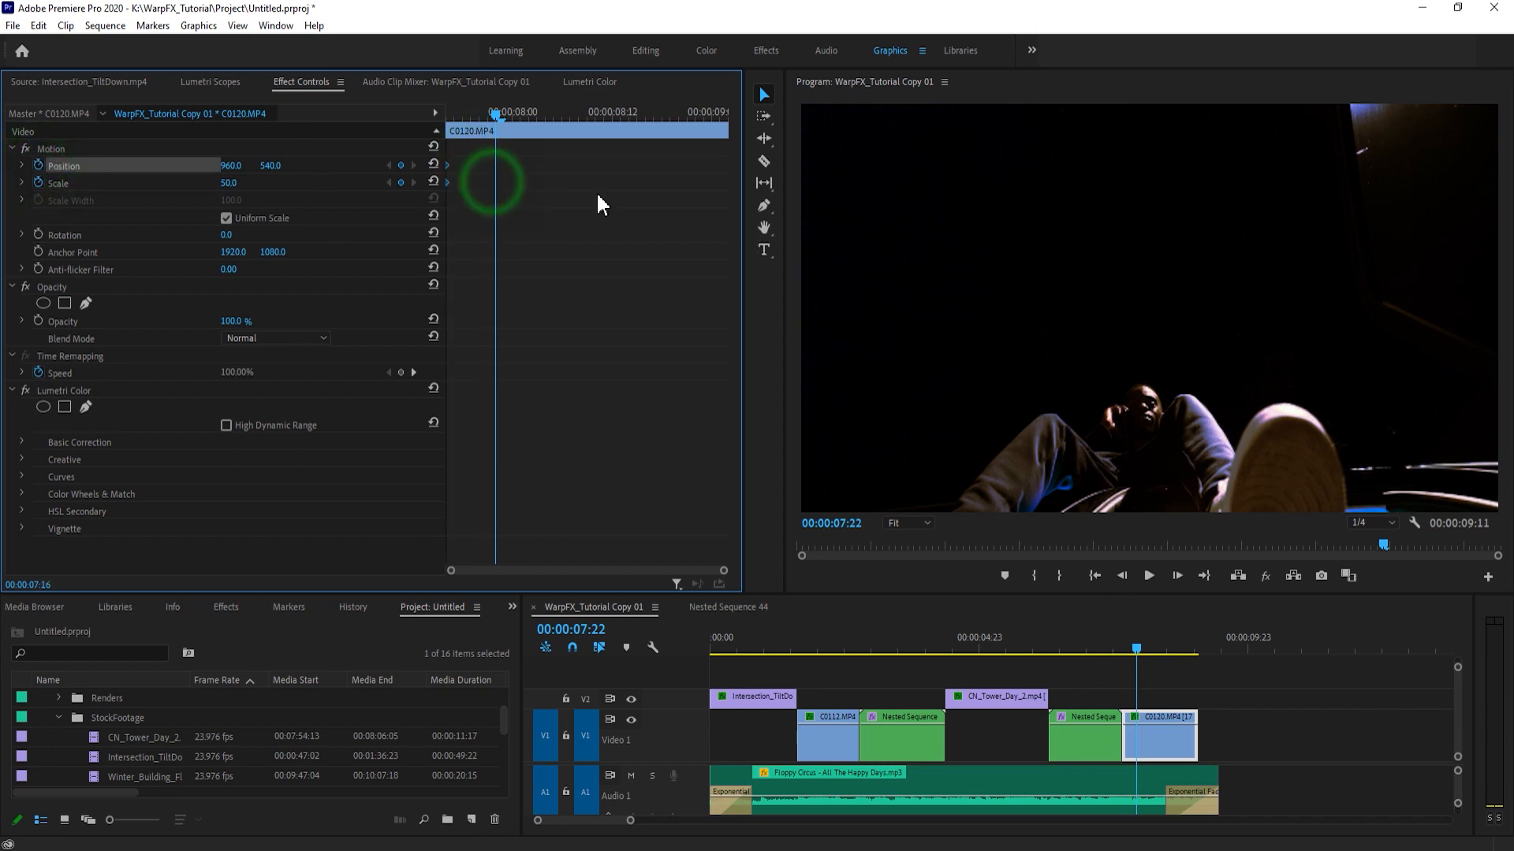
- Keyframe C0120.MP4 at scale 68 with a vertical position of 354 and move these ending keyframes to the clip's last frame
left_click_drag(1136, 651, 1198, 666)
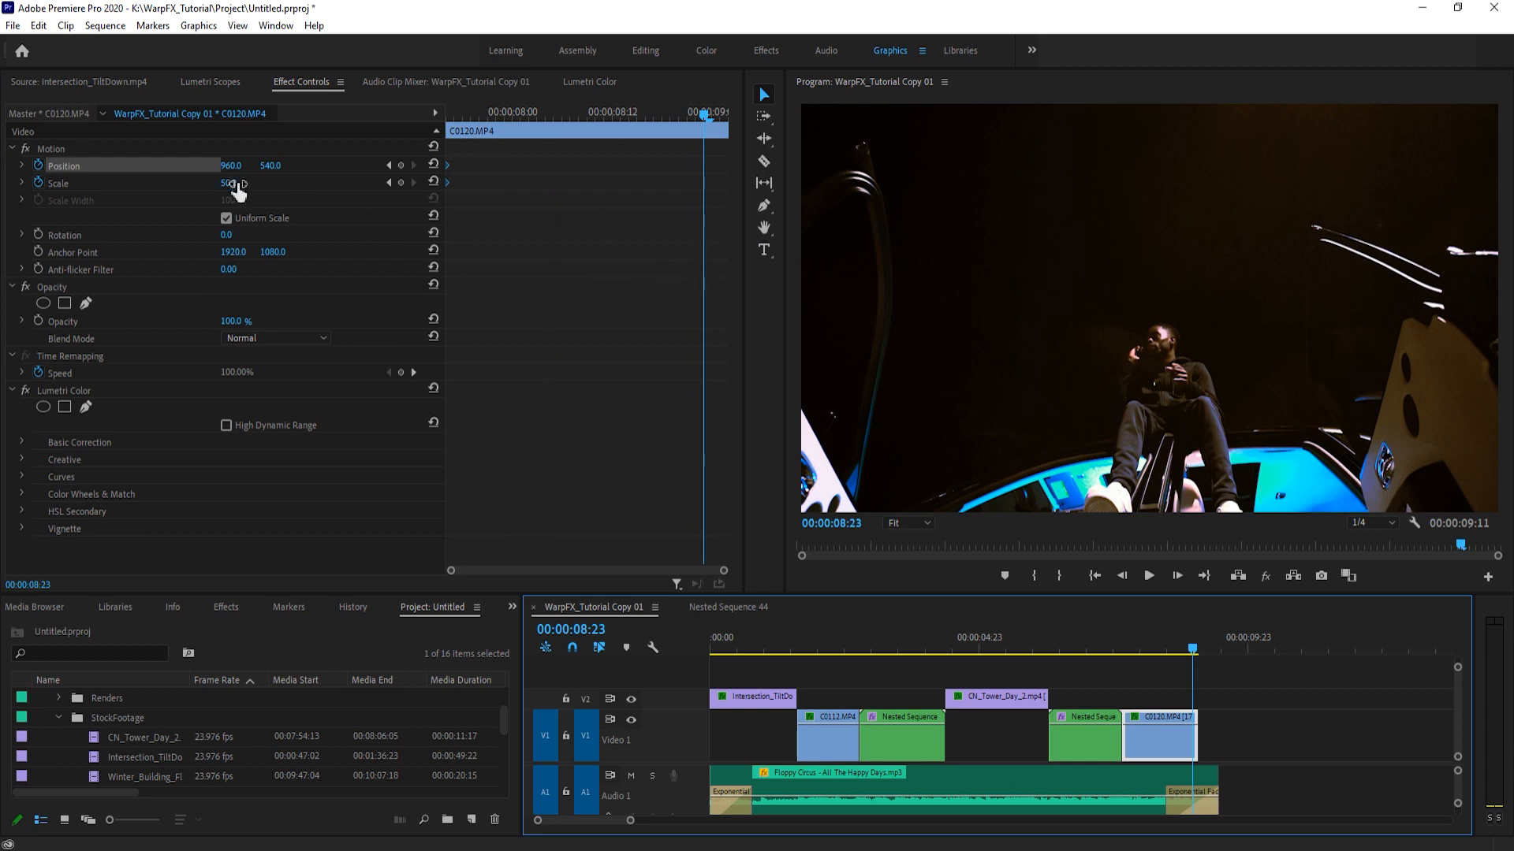
left_click(517, 335)
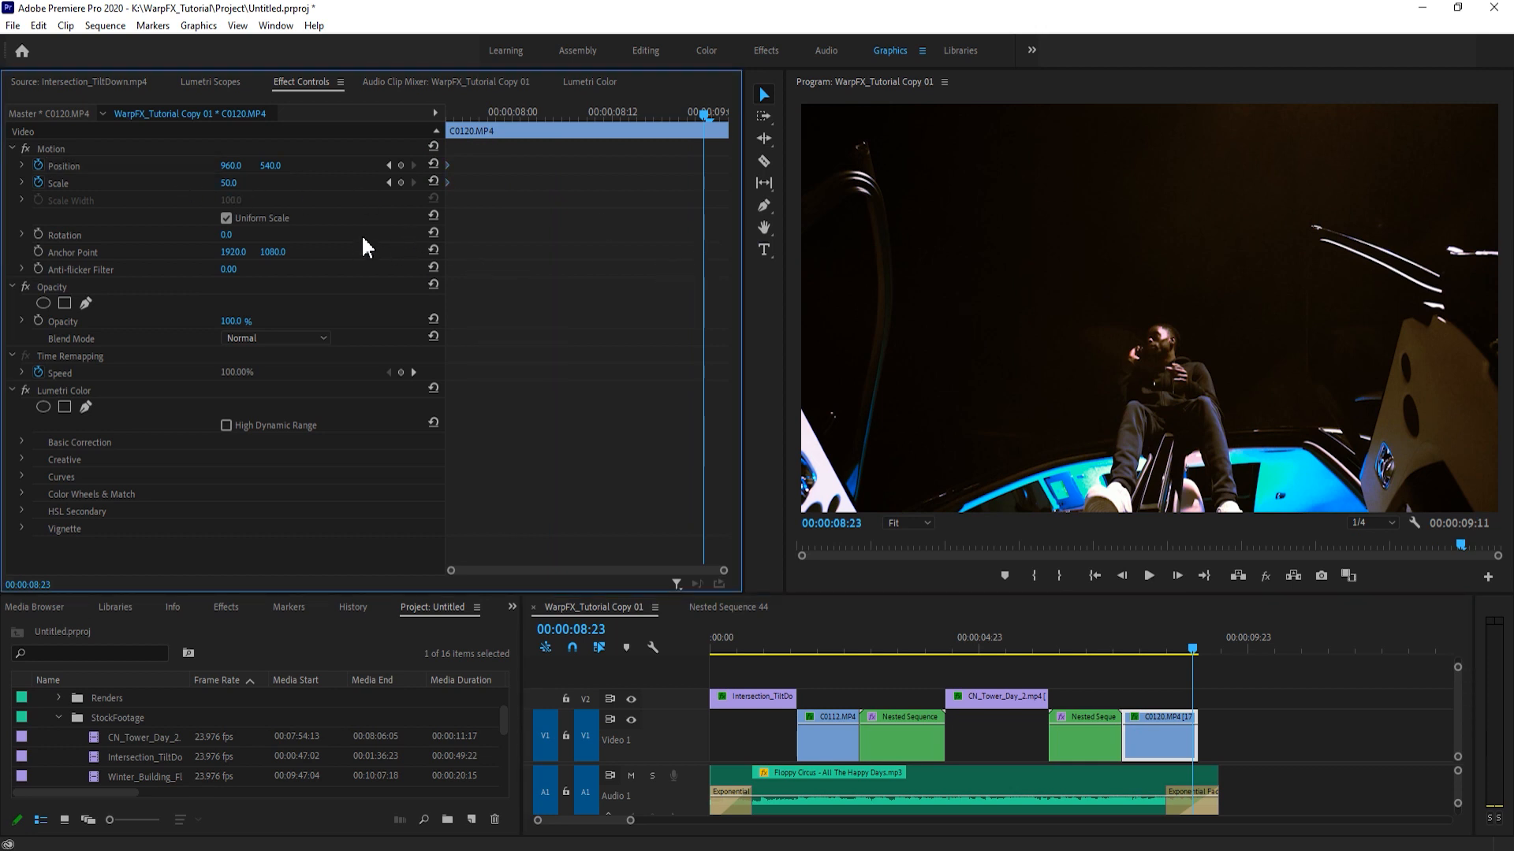
mouse_move(229, 183)
left_mouse_down()
mouse_move(192, 183)
mouse_move(242, 183)
left_mouse_up()
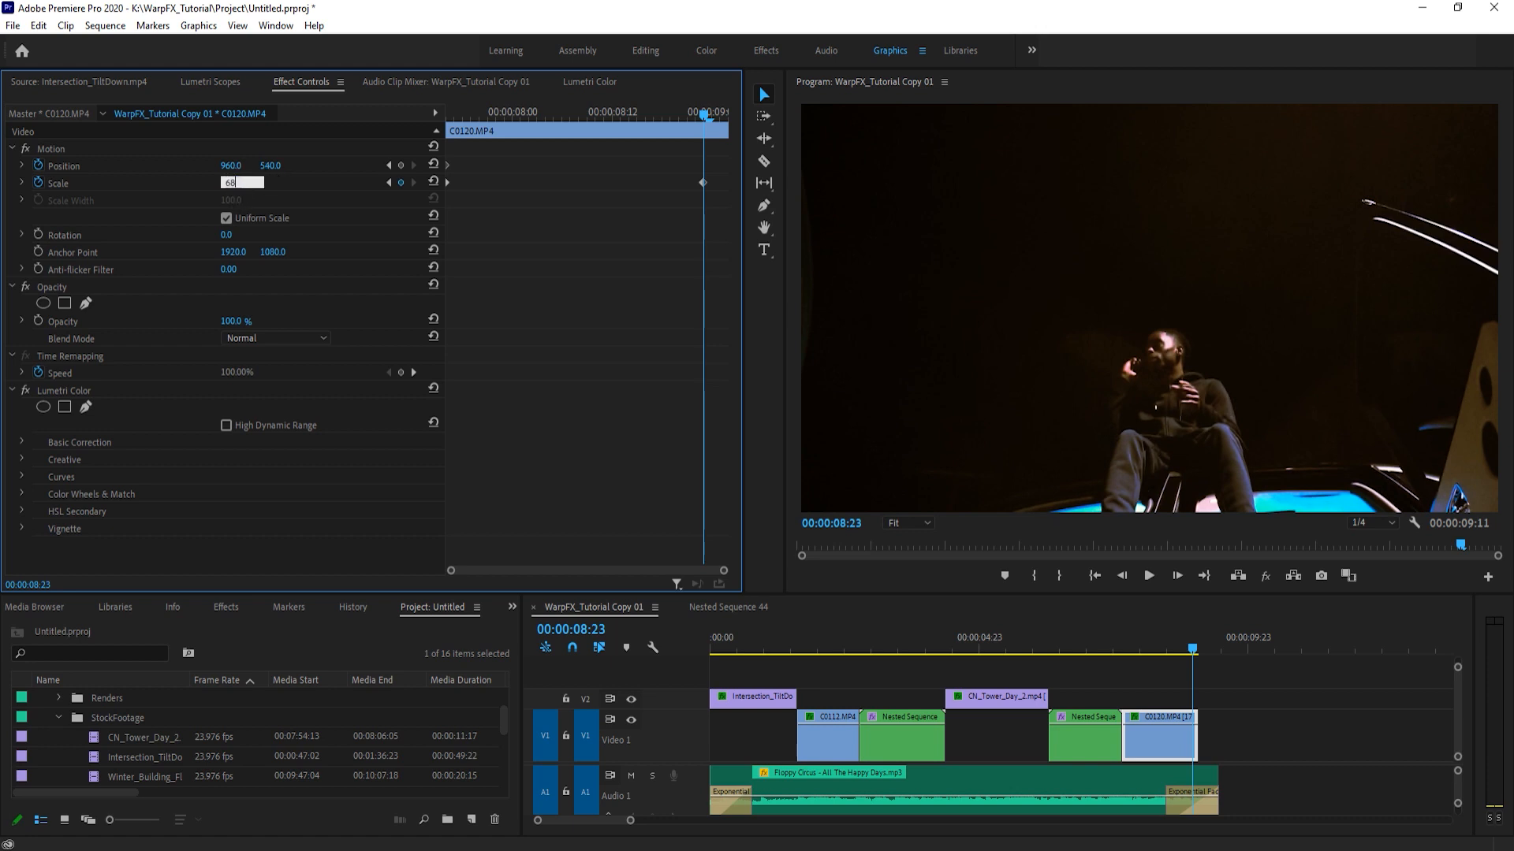
key("Return")
left_click_drag(268, 168, 130, 168)
mouse_move(235, 167)
left_mouse_down()
mouse_move(273, 168)
mouse_move(260, 168)
left_mouse_up()
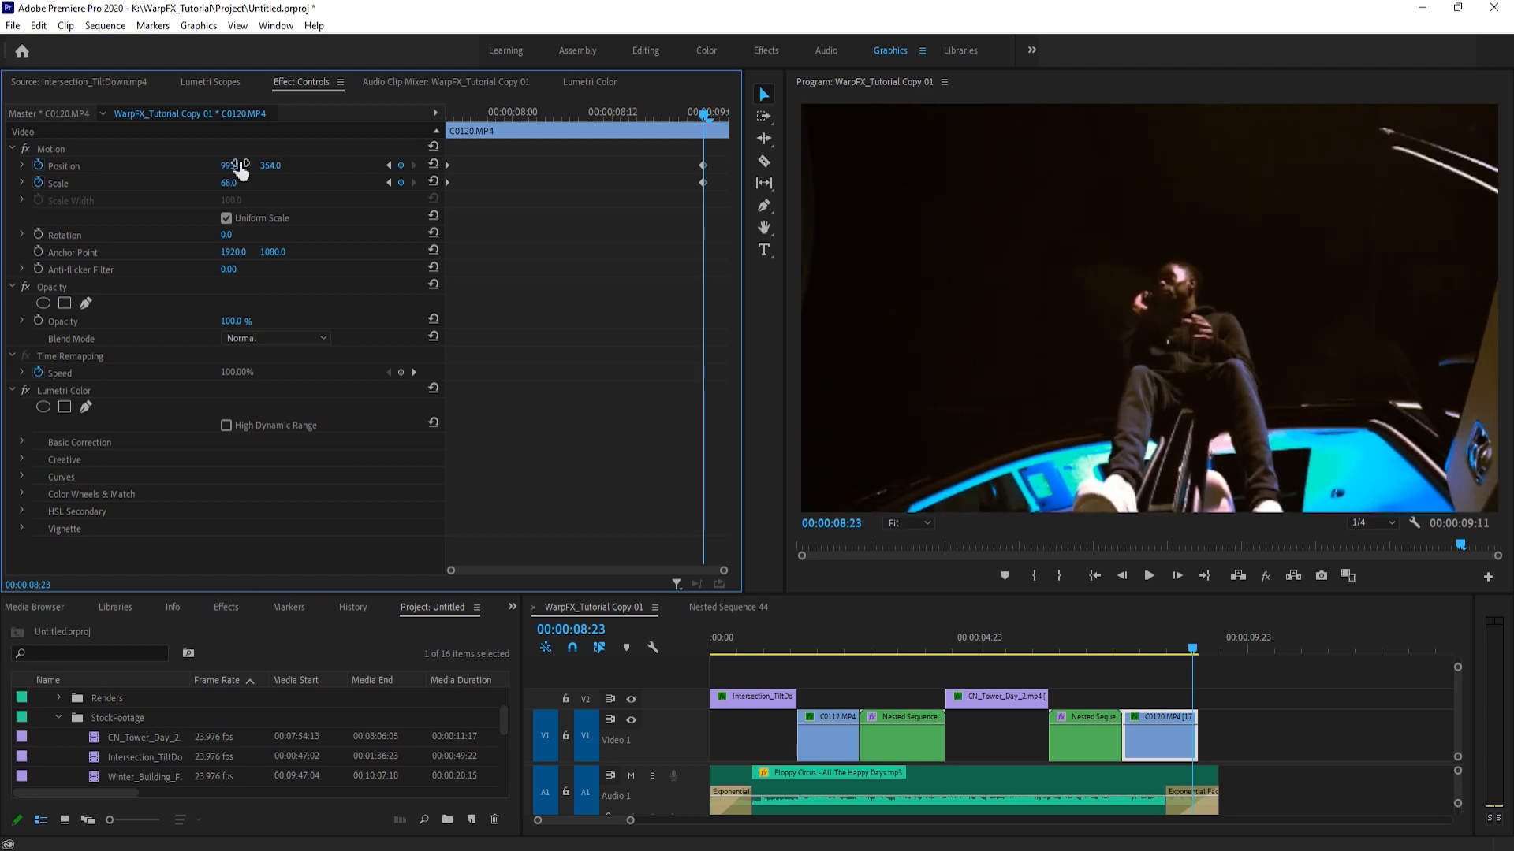
left_click_drag(707, 187, 727, 188)
- Compare C0120.MP4 with its Motion animation off and on, then play the zoom back
left_click_drag(539, 111, 213, 143)
left_click(26, 149)
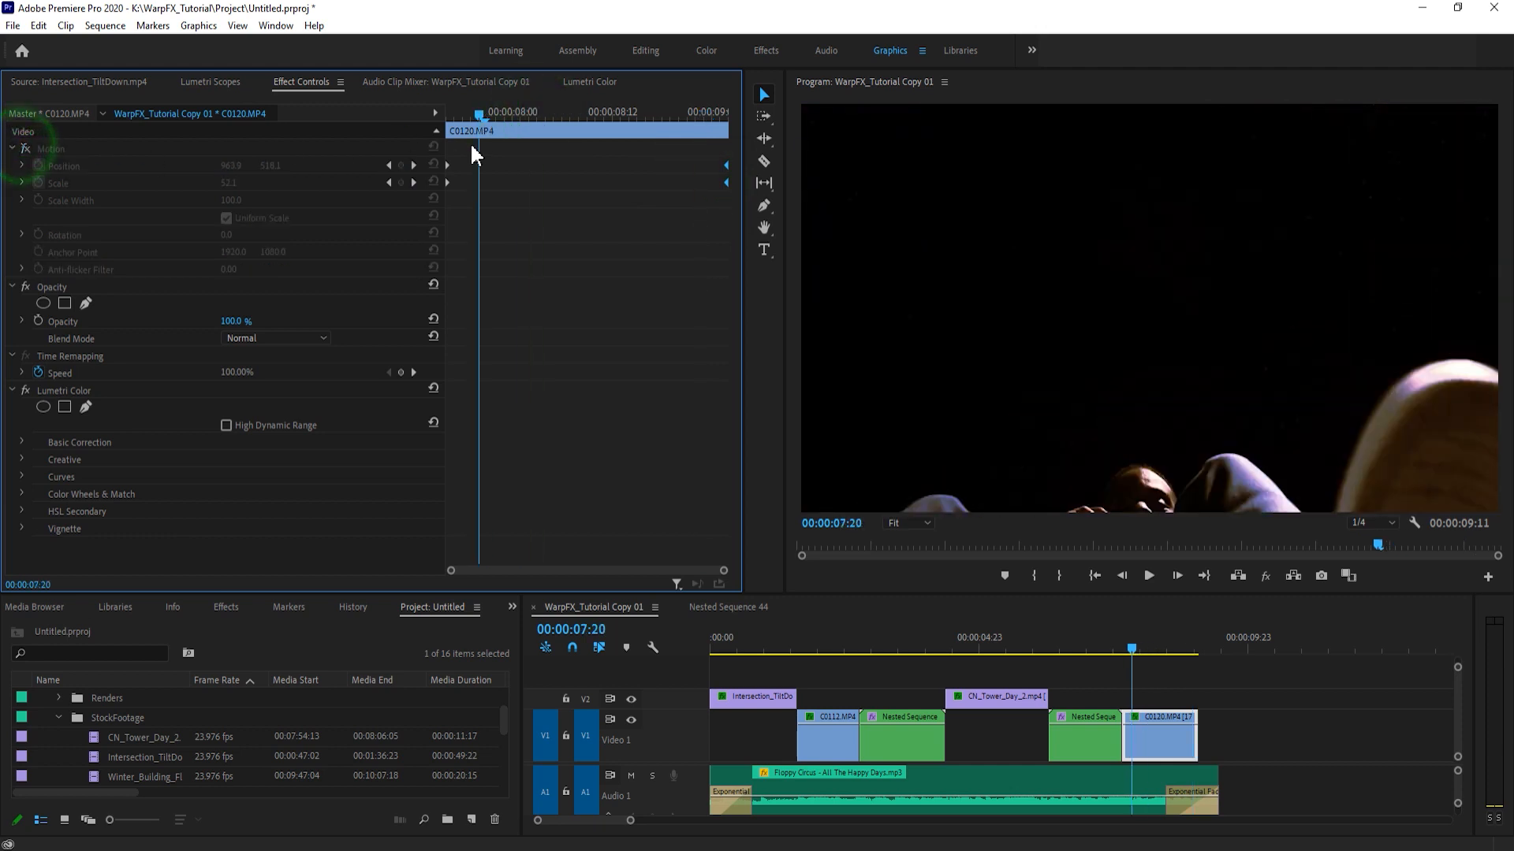
left_click_drag(473, 116, 457, 192)
left_click(26, 149)
key("space")
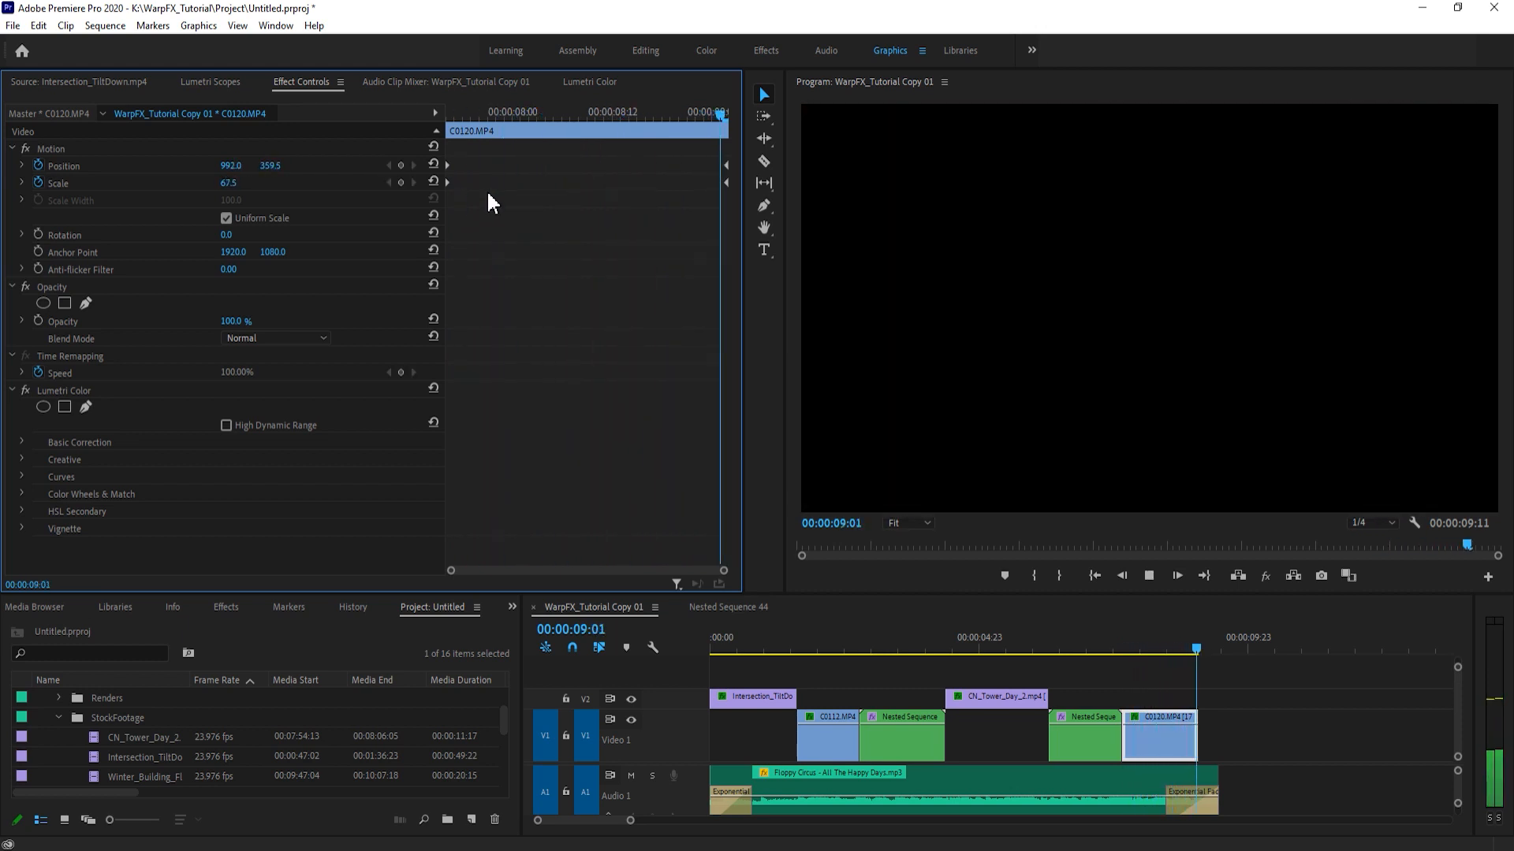
key("space")
left_click(552, 114)
left_click_drag(1088, 648, 1151, 641)
- Swap the start and end Position and Scale keyframes of C0120.MP4 to make it zoom out, and play it
left_click(1167, 754)
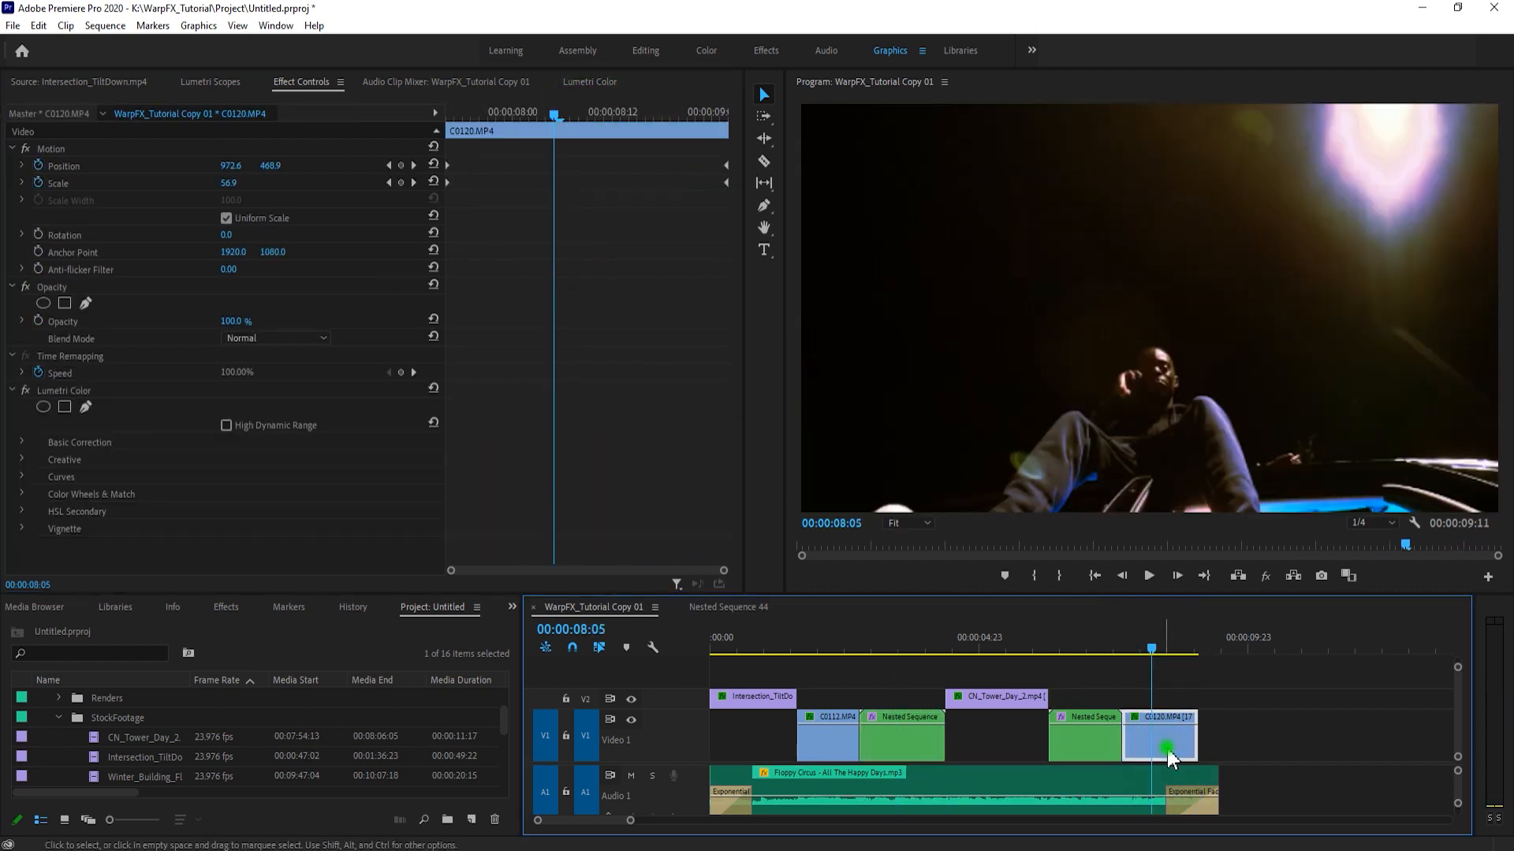
left_click_drag(486, 153, 444, 186)
left_click_drag(681, 160, 728, 186)
left_click_drag(537, 110, 407, 124)
key("space")
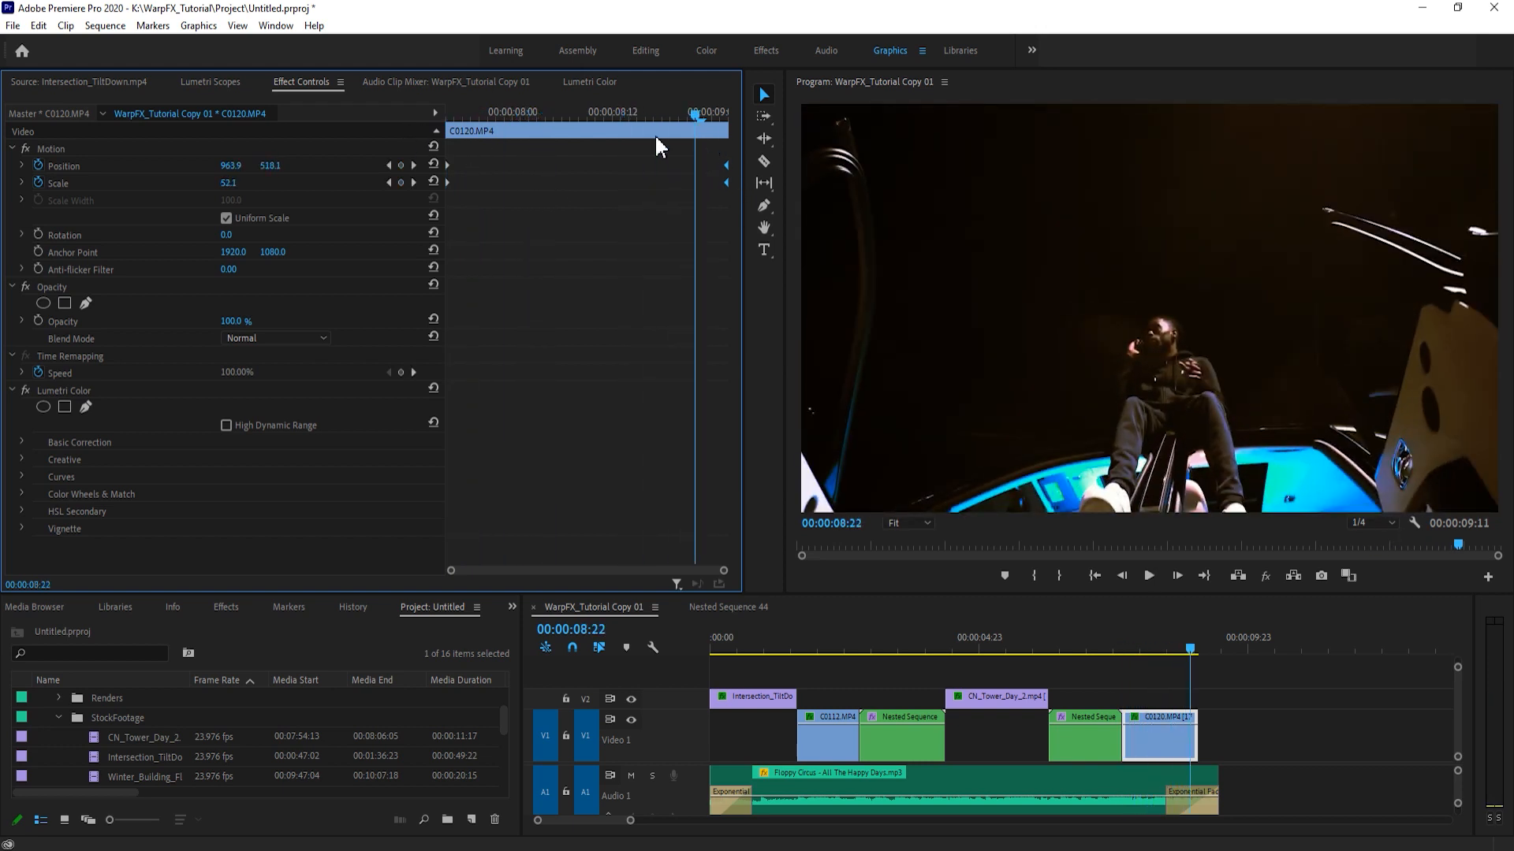
- Set the starting Scale keyframe of C0120.MP4 to 75 and play the clip back
left_click_drag(590, 107, 404, 153)
type("75")
key("Return")
left_click(638, 267)
left_click(500, 182)
left_click(1160, 683)
key("space")
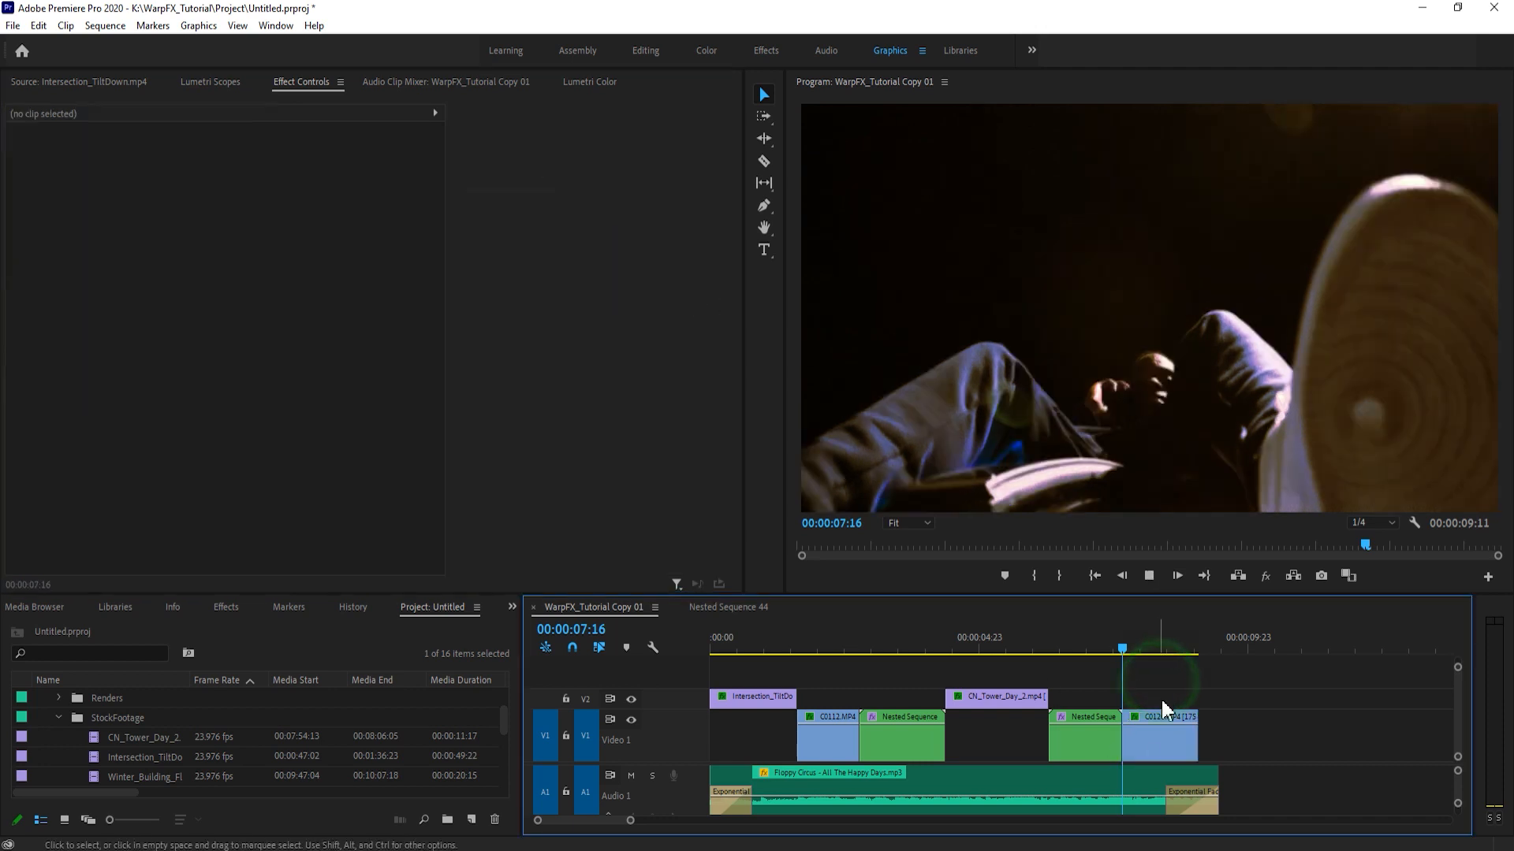
key("space")
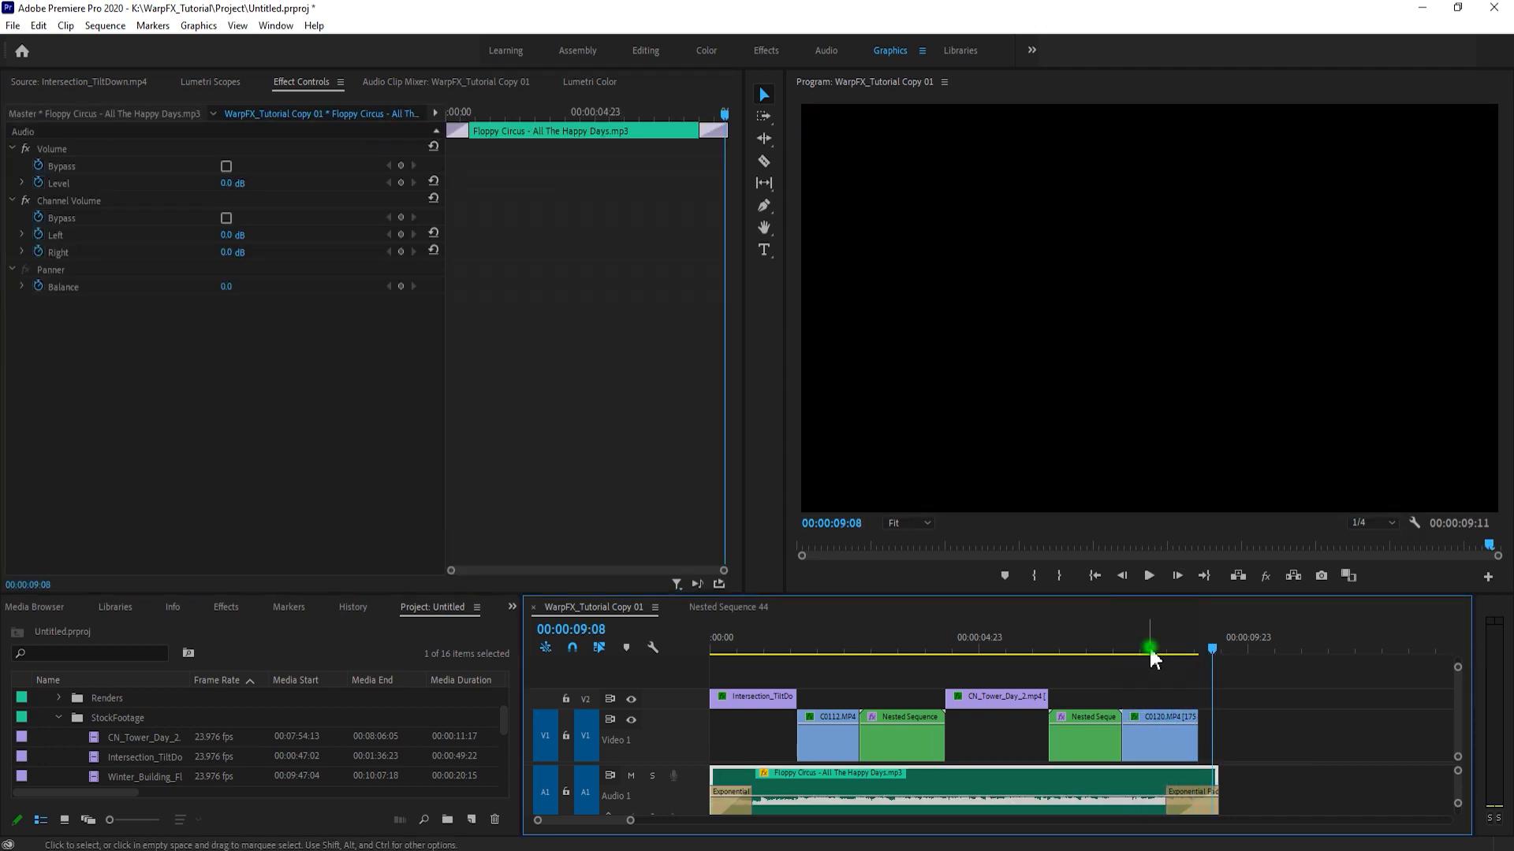
- Nest C0120.MP4 into its own sequence, accepting the suggested name
left_click(1150, 648)
left_click(1157, 729)
key("ctrl+shift+n")
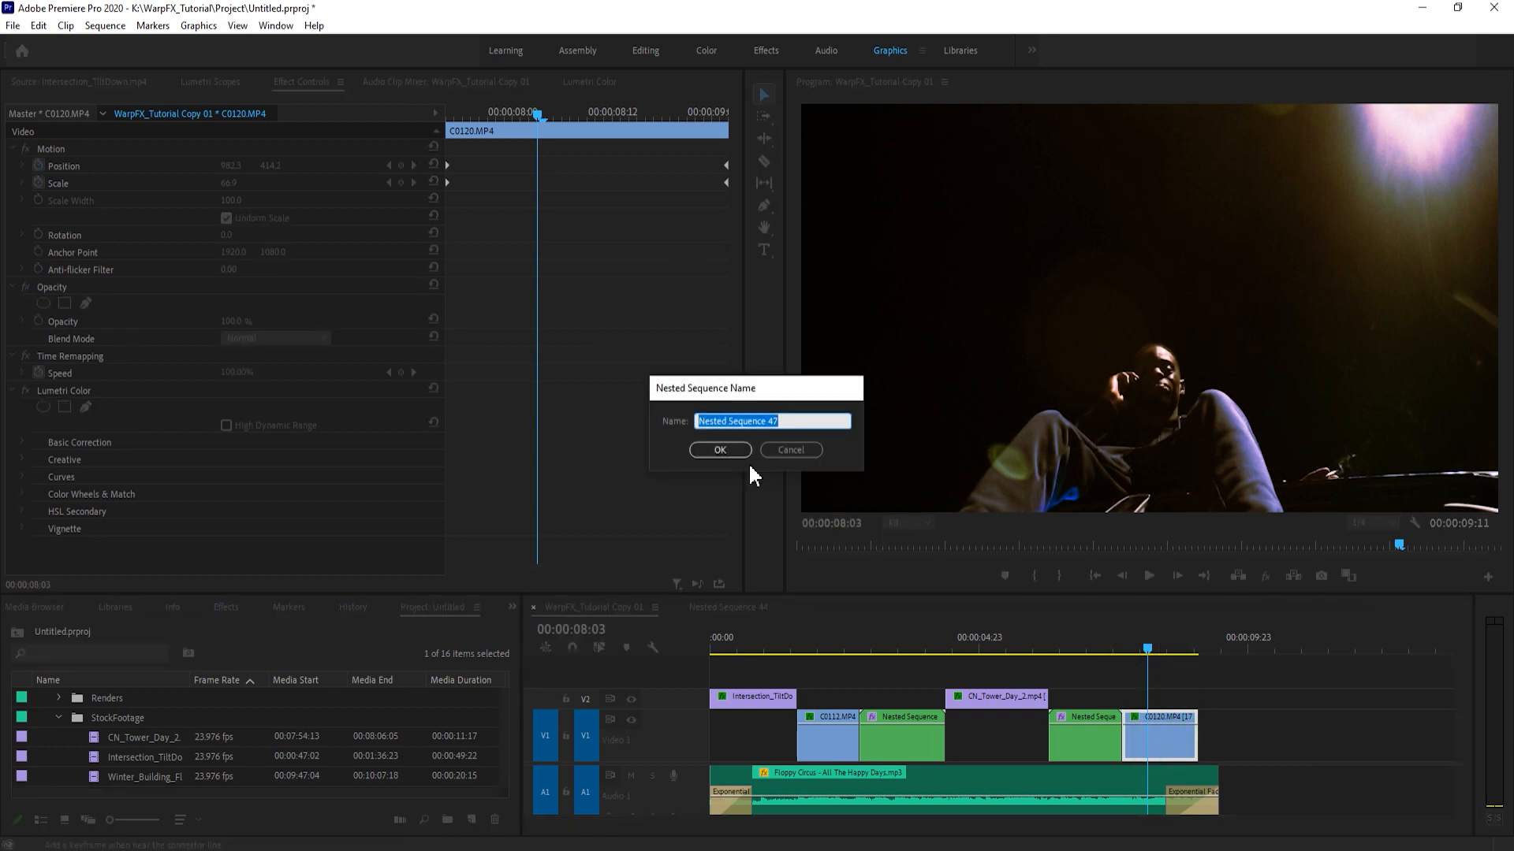
left_click(720, 450)
left_click(288, 178)
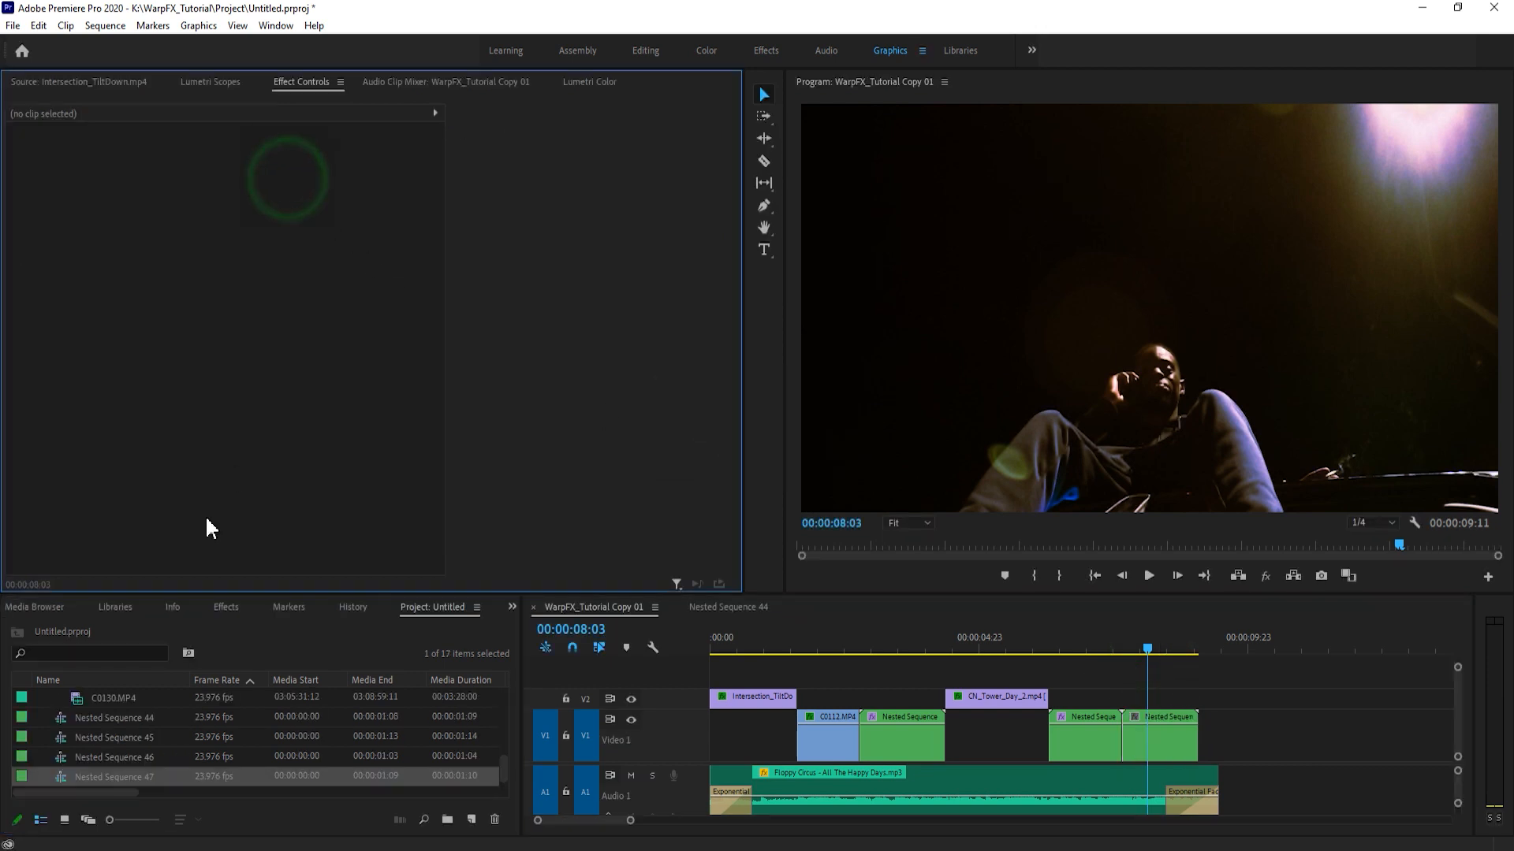
- Find the Warp Stabilizer effect and apply it to the last nested clip in the sequence, Nested Sequence 47
left_click(221, 607)
type("wat")
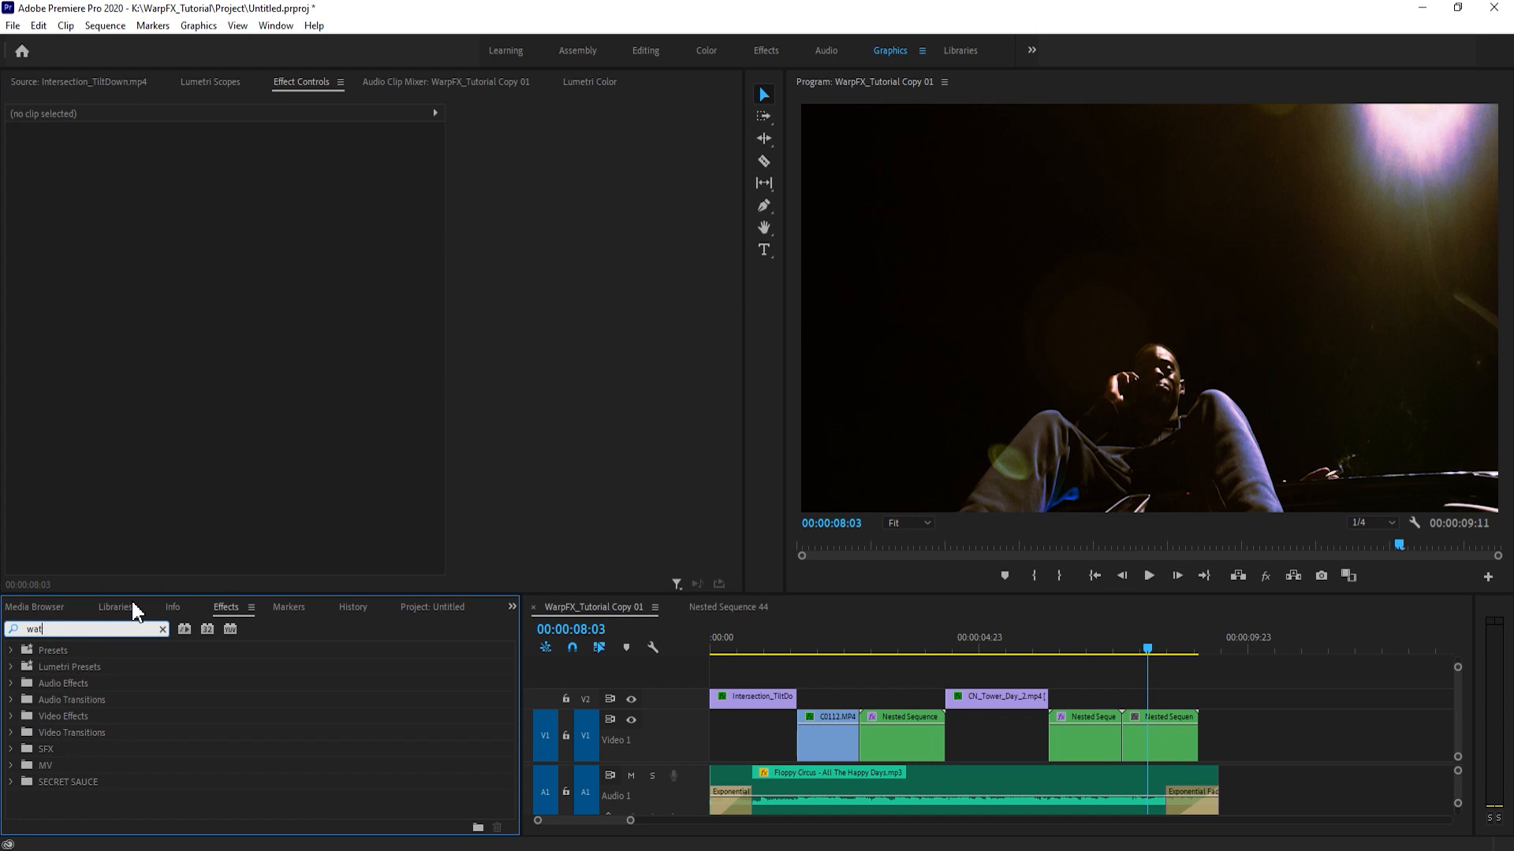
key("BackSpace")
type("rp stab")
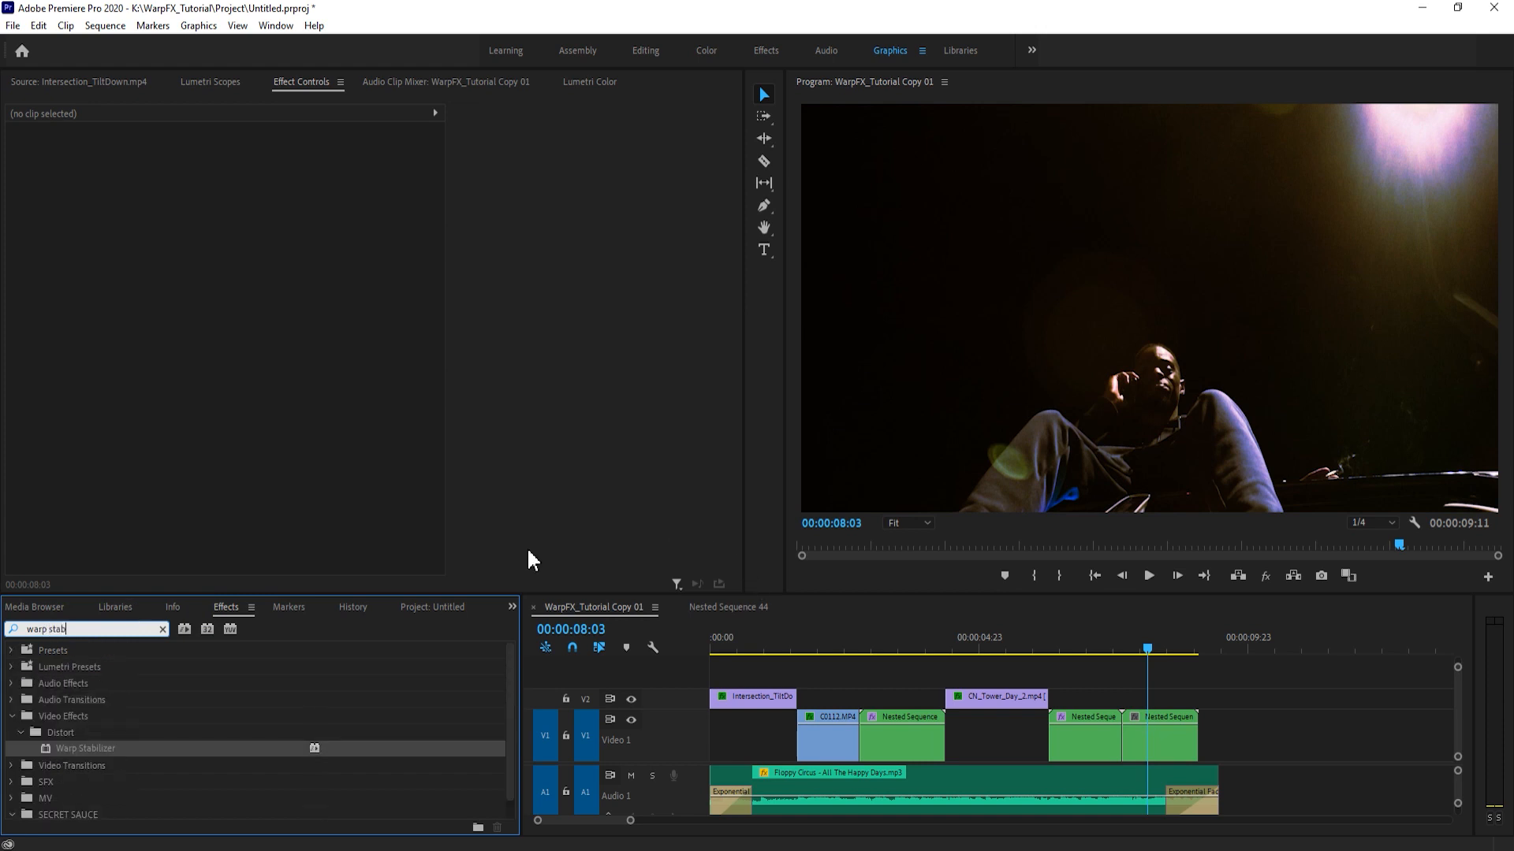
left_click_drag(113, 757, 1159, 749)
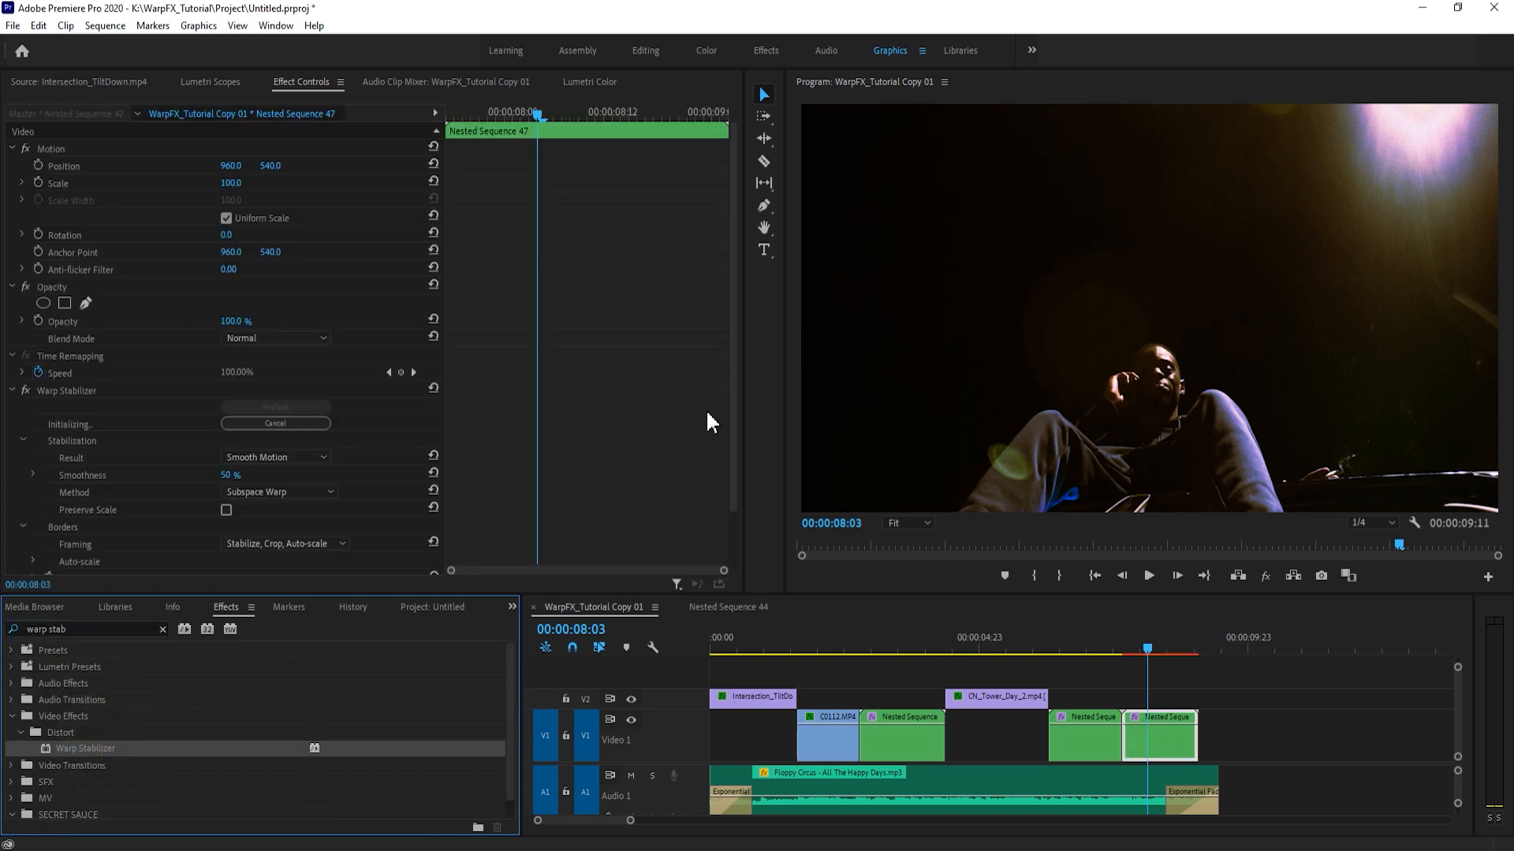
- Set the Warp Stabilizer Smoothness of Nested Sequence 47 to 25%
scroll(504, 432, "down", 1)
left_click(230, 458)
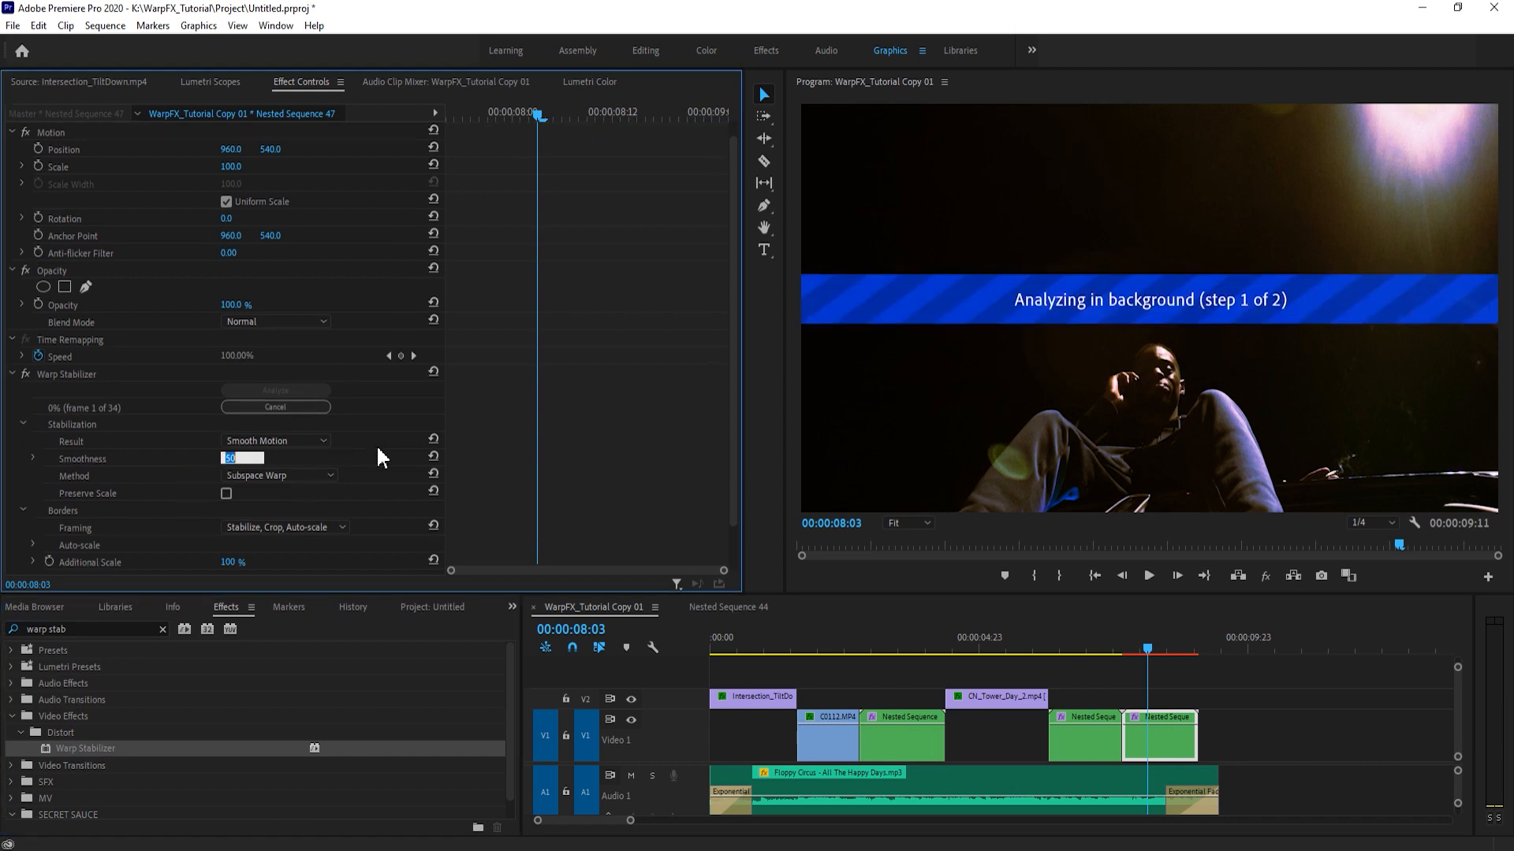
left_click(580, 451)
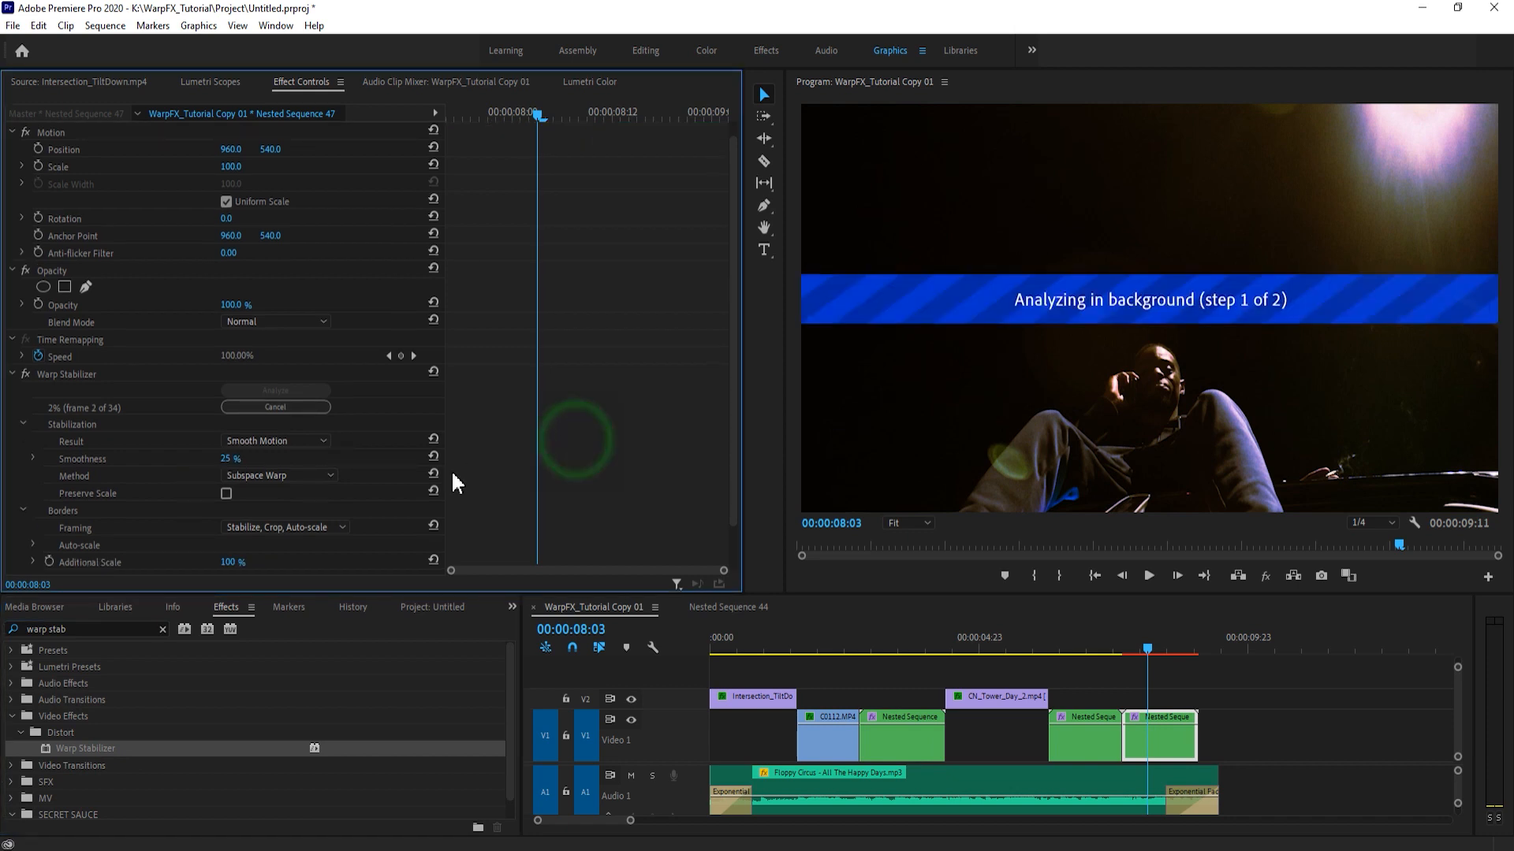
- Save the project and reduce the height of the video tracks in the timeline
left_click(1132, 683)
key("ctrl+s")
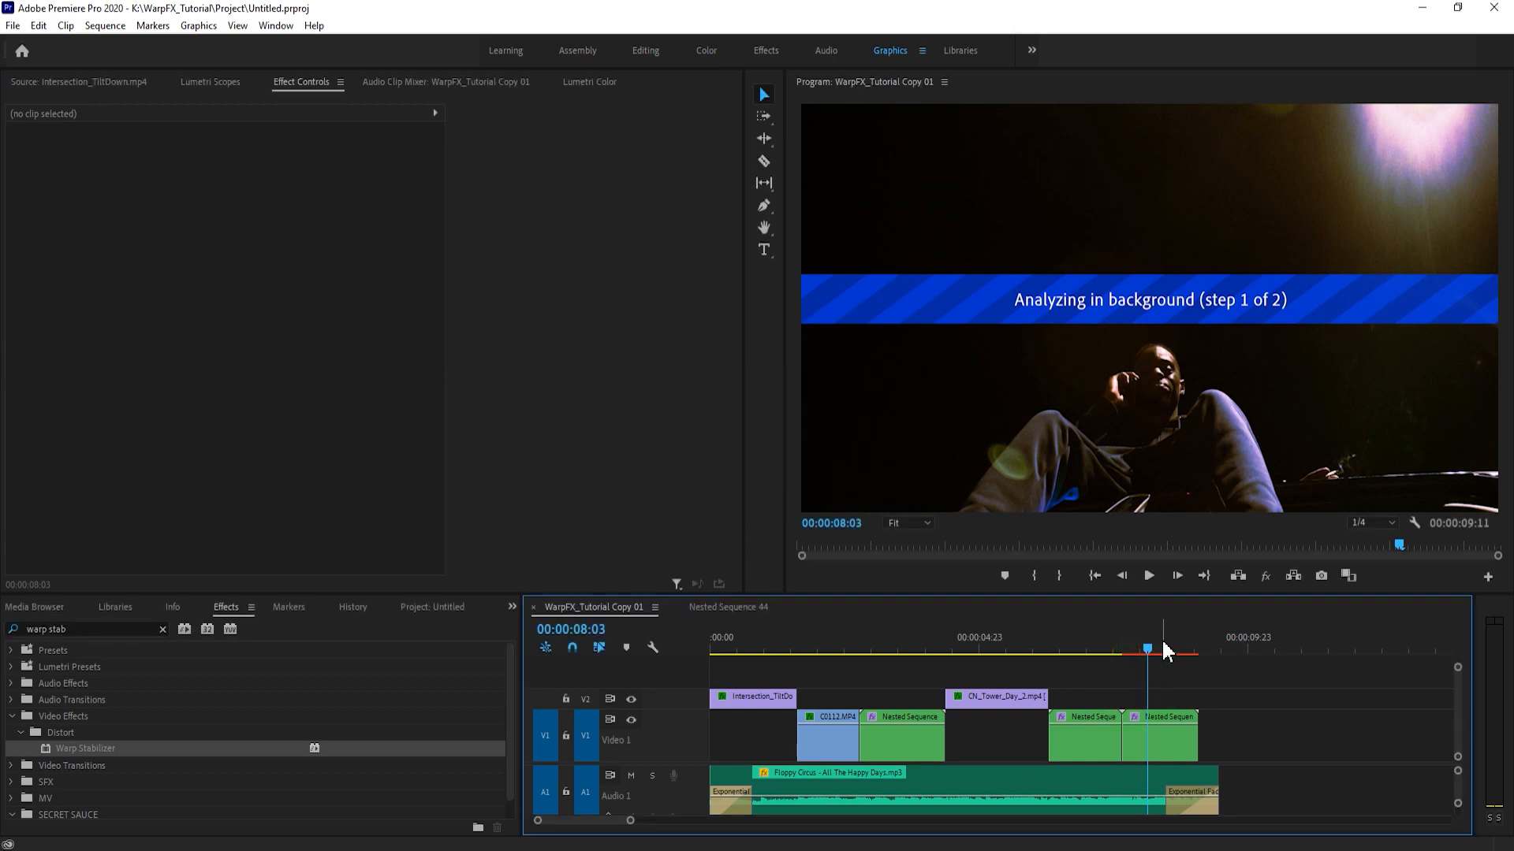
key("ctrl+s")
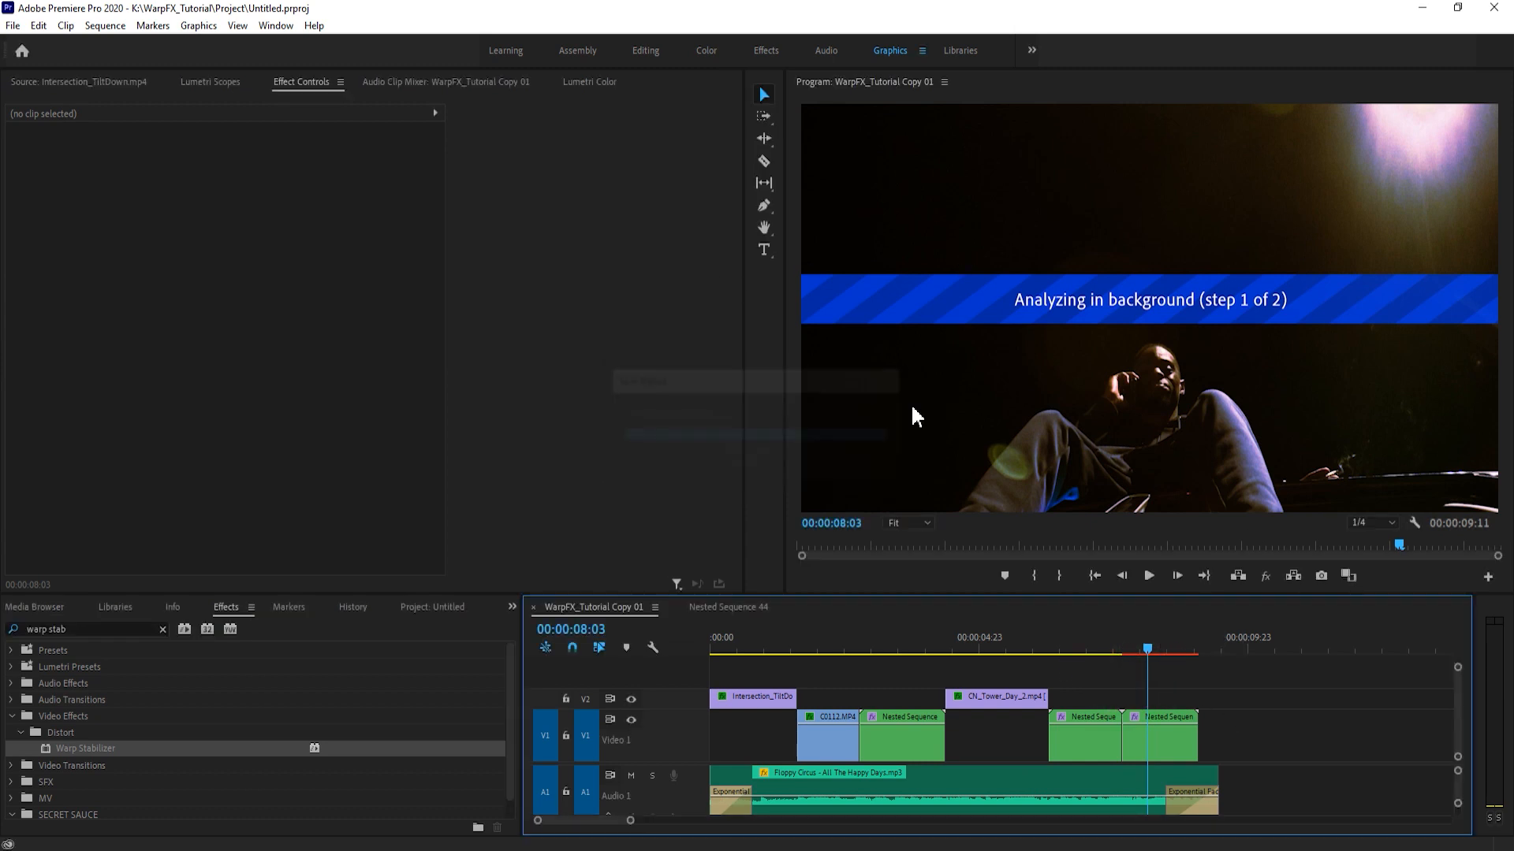
key("ctrl+minus")
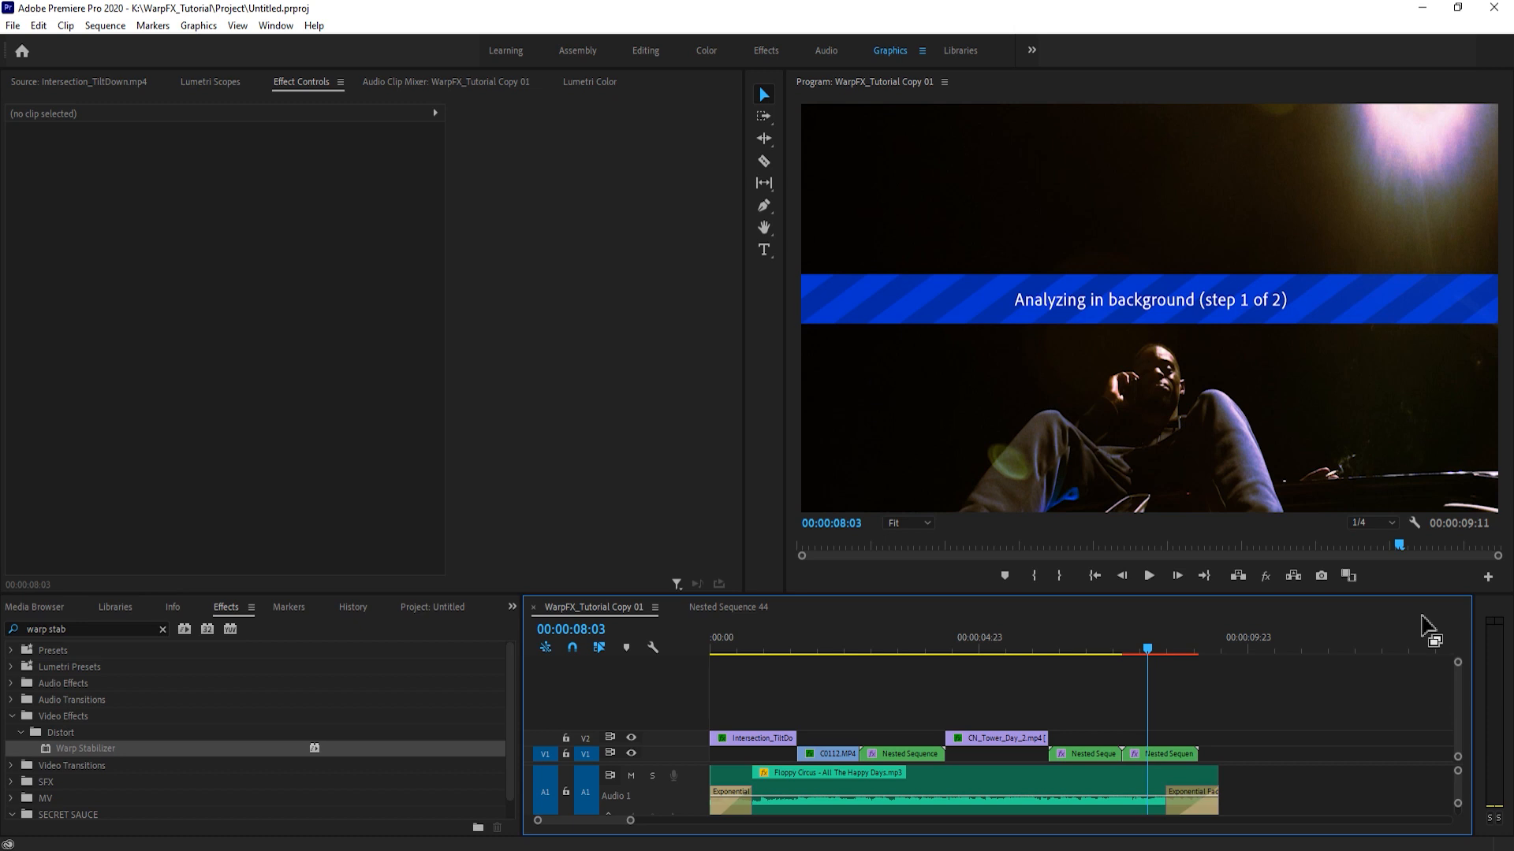
key("ctrl+s")
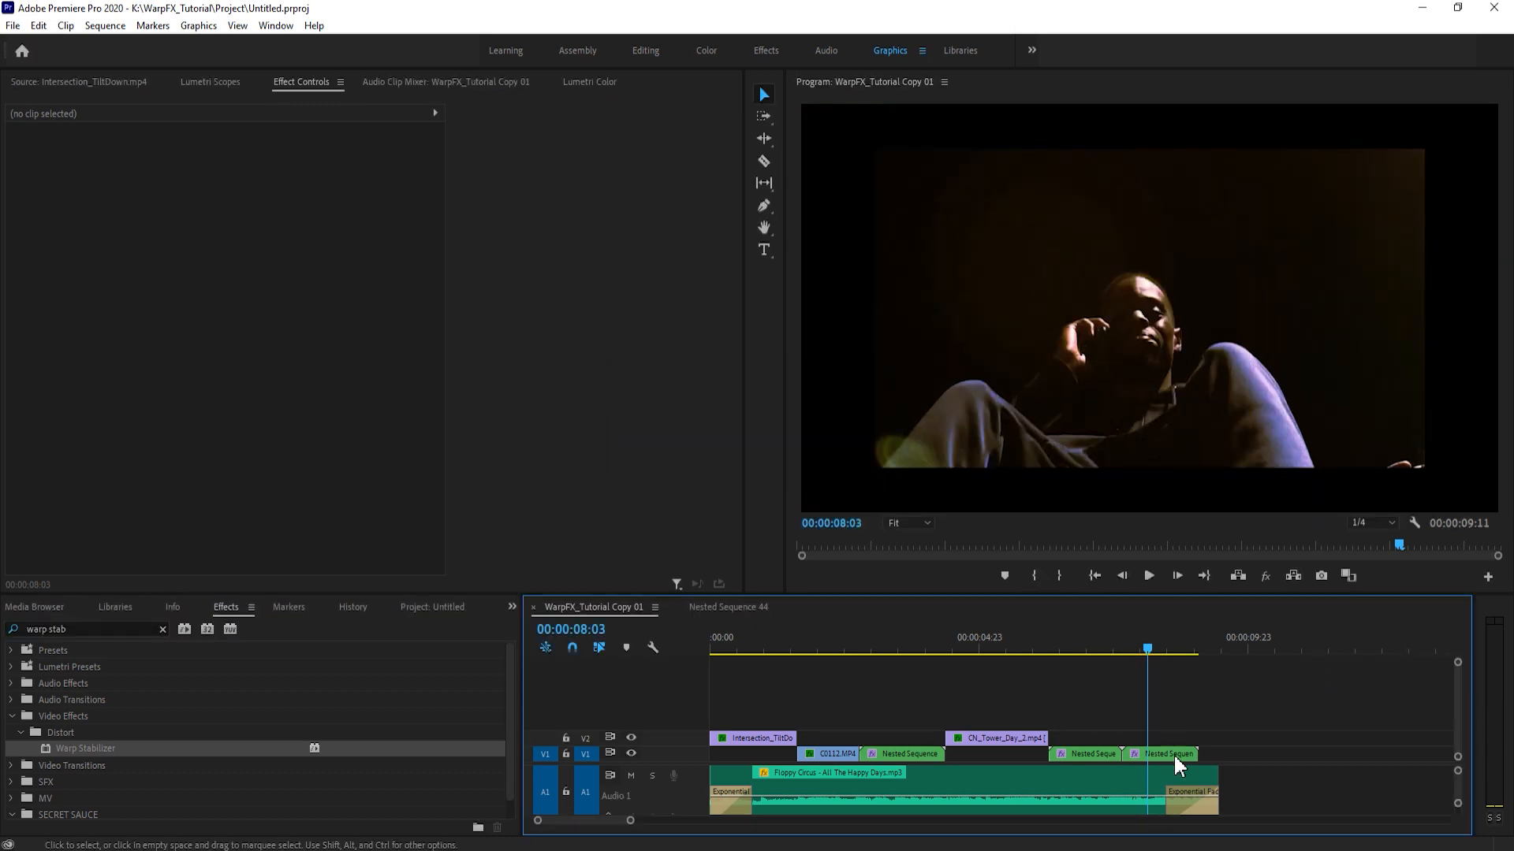
key("ctrl+s")
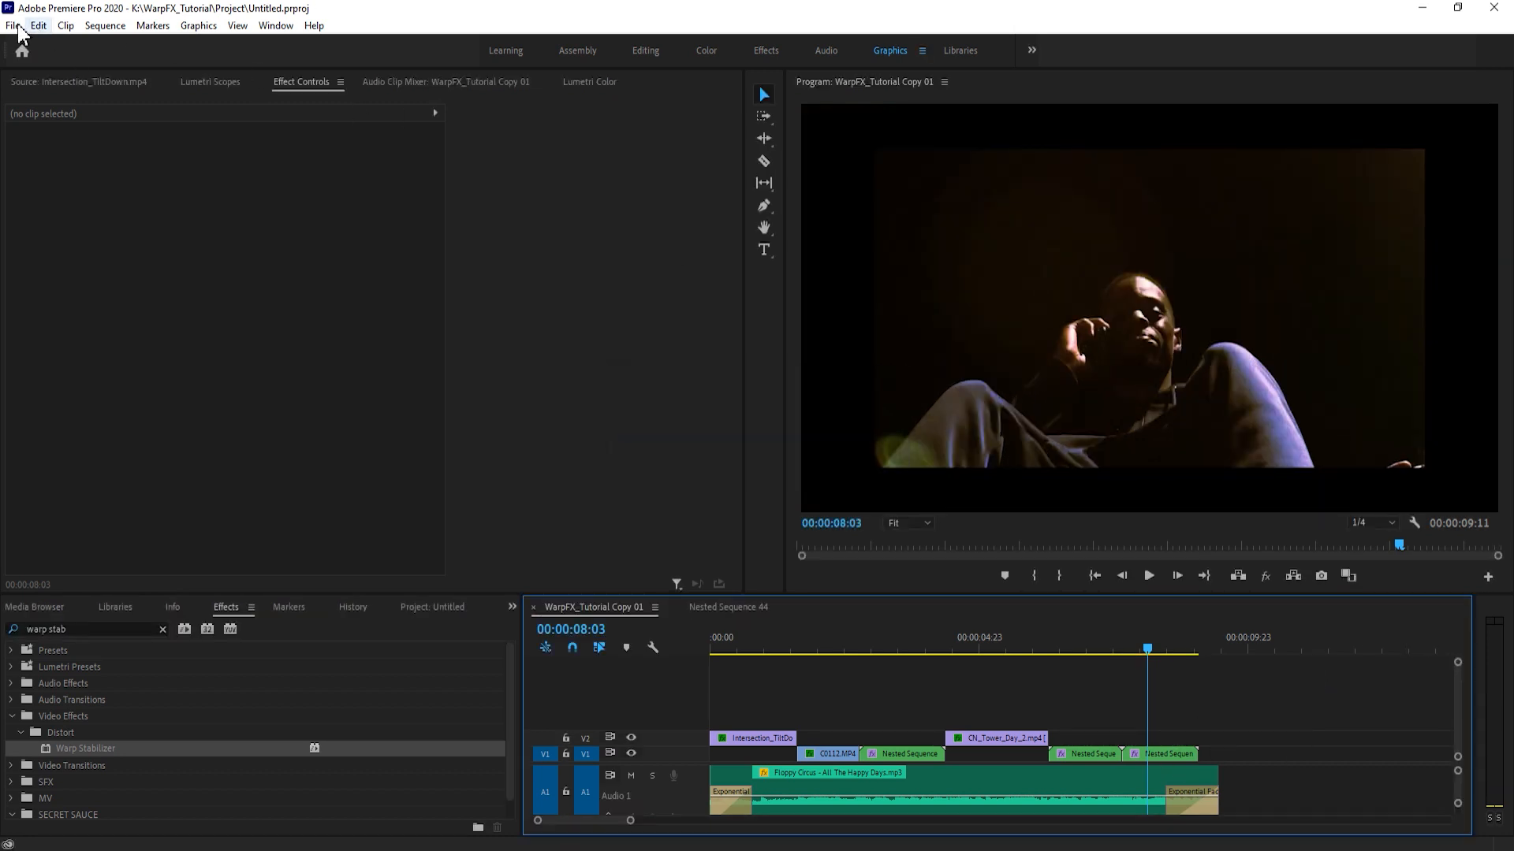
- Examine the Auto Save preferences for the save interval and maximum project versions, and cancel out of them
left_click(14, 25)
mouse_move(38, 26)
mouse_move(77, 560)
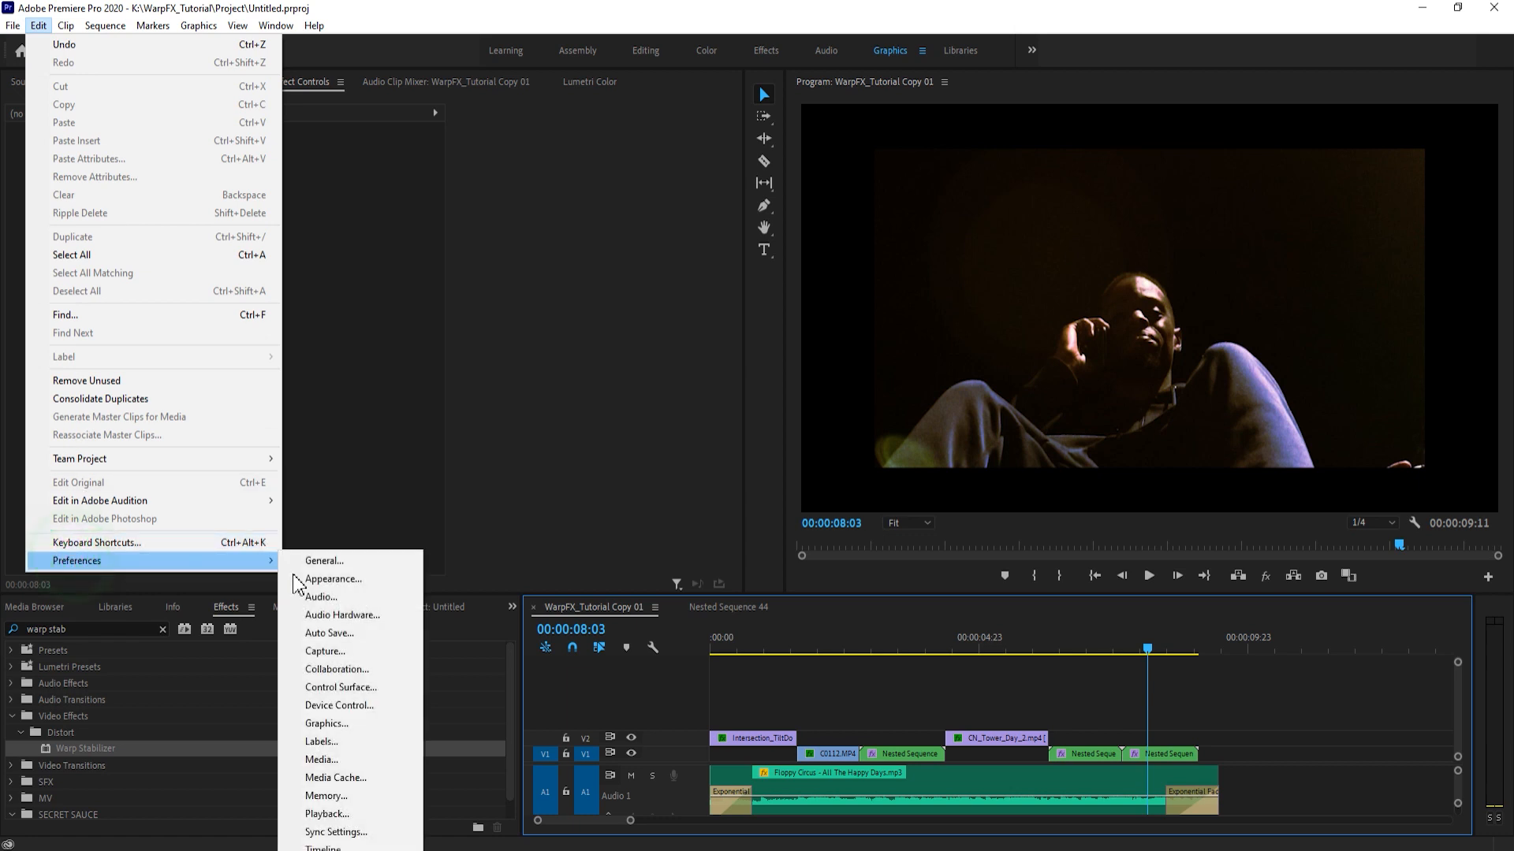
left_click(348, 633)
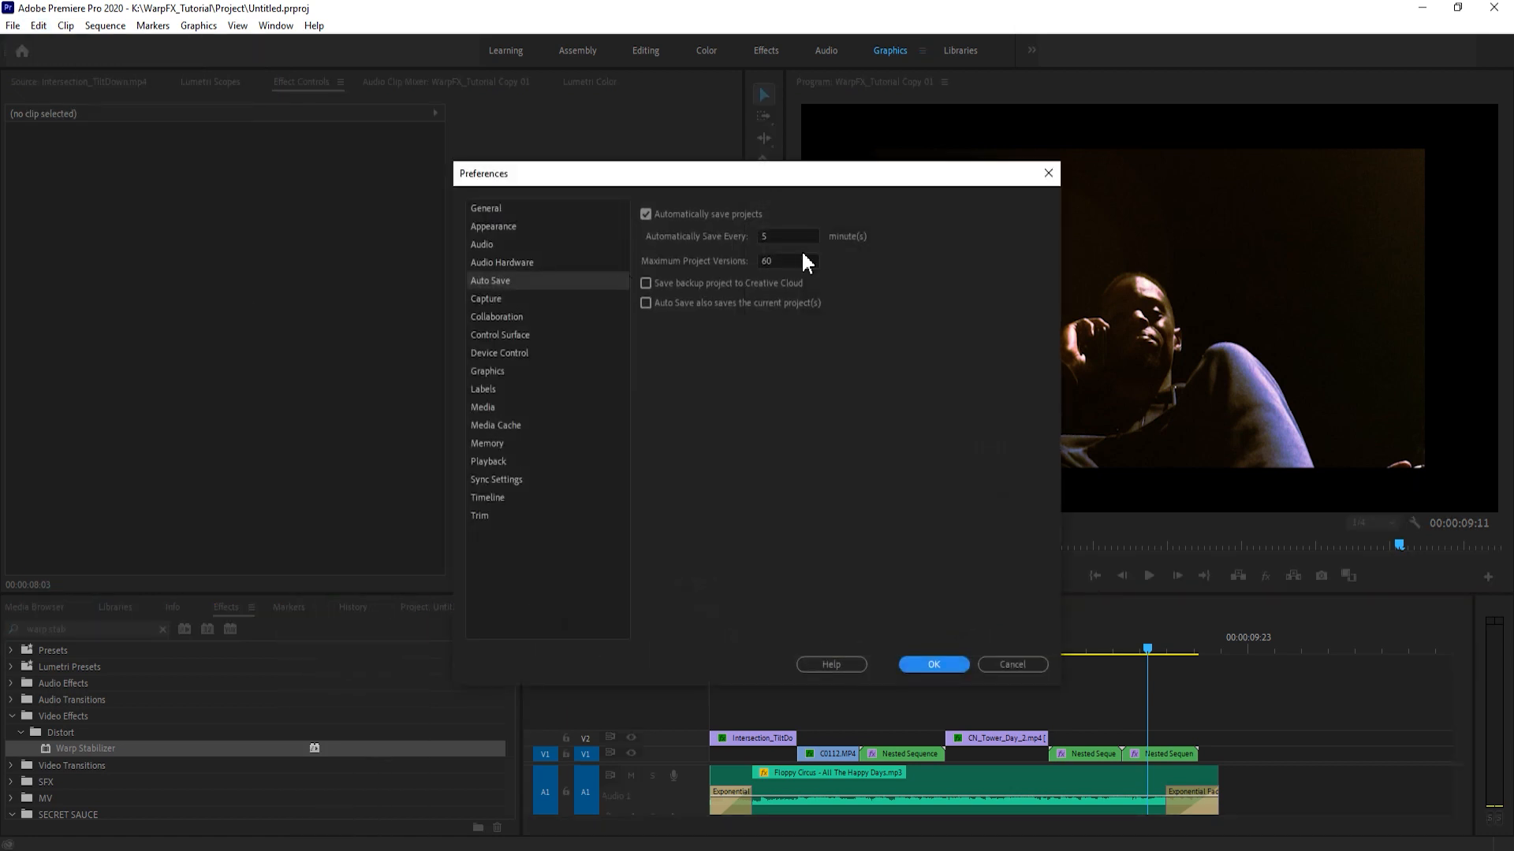
left_click(785, 232)
left_click(784, 230)
left_click(875, 269)
left_click(1005, 664)
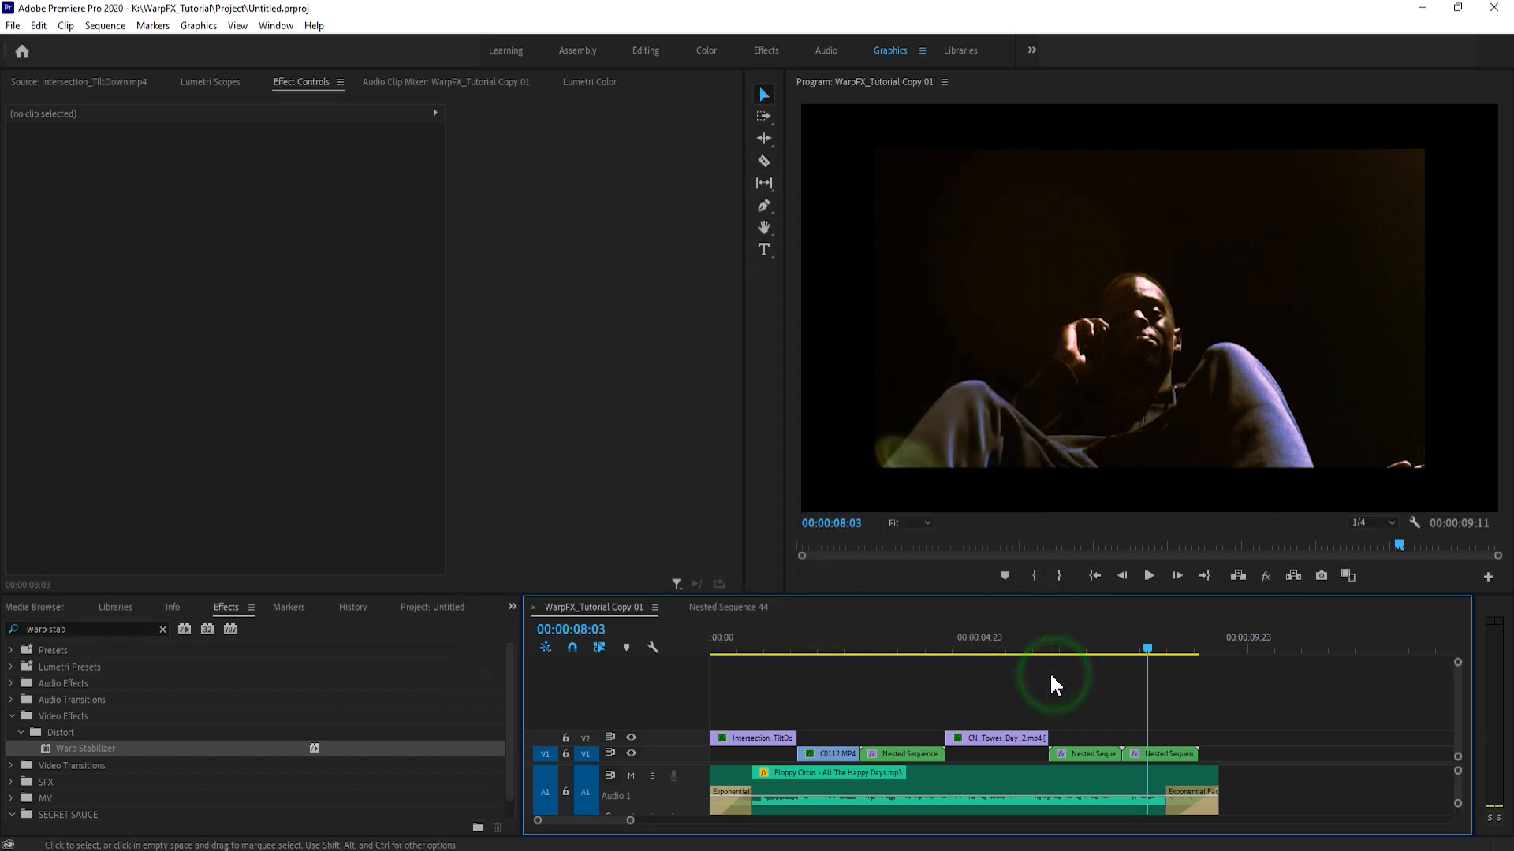
- Save the project and compare the Nested Sequence 47 frame with Warp Stabilizer off and on
key("ctrl+s")
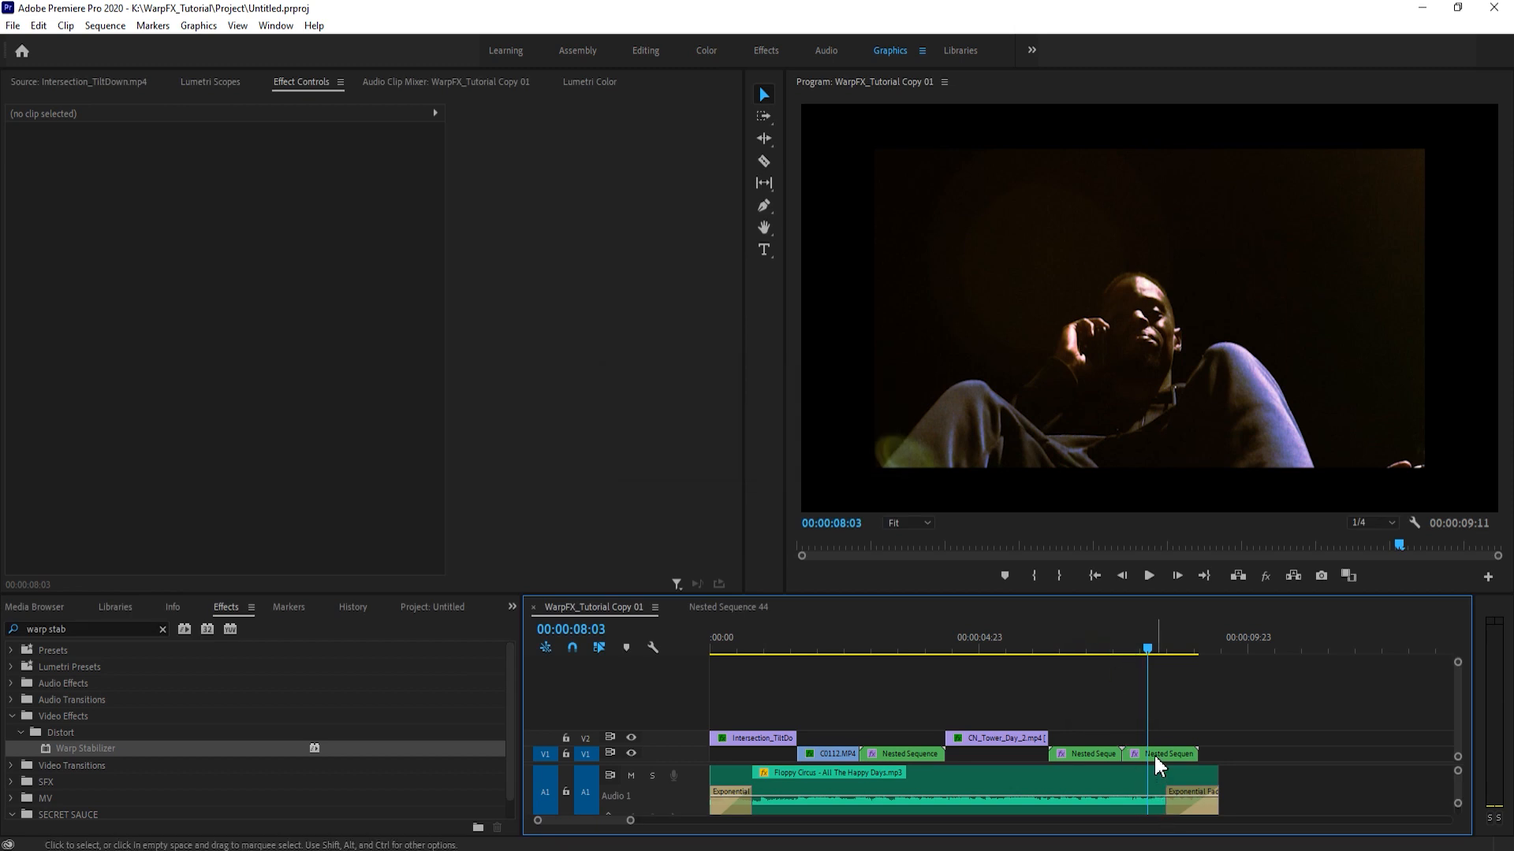
left_click(1153, 754)
left_click(28, 392)
left_click(28, 391)
left_click_drag(1118, 656, 1137, 654)
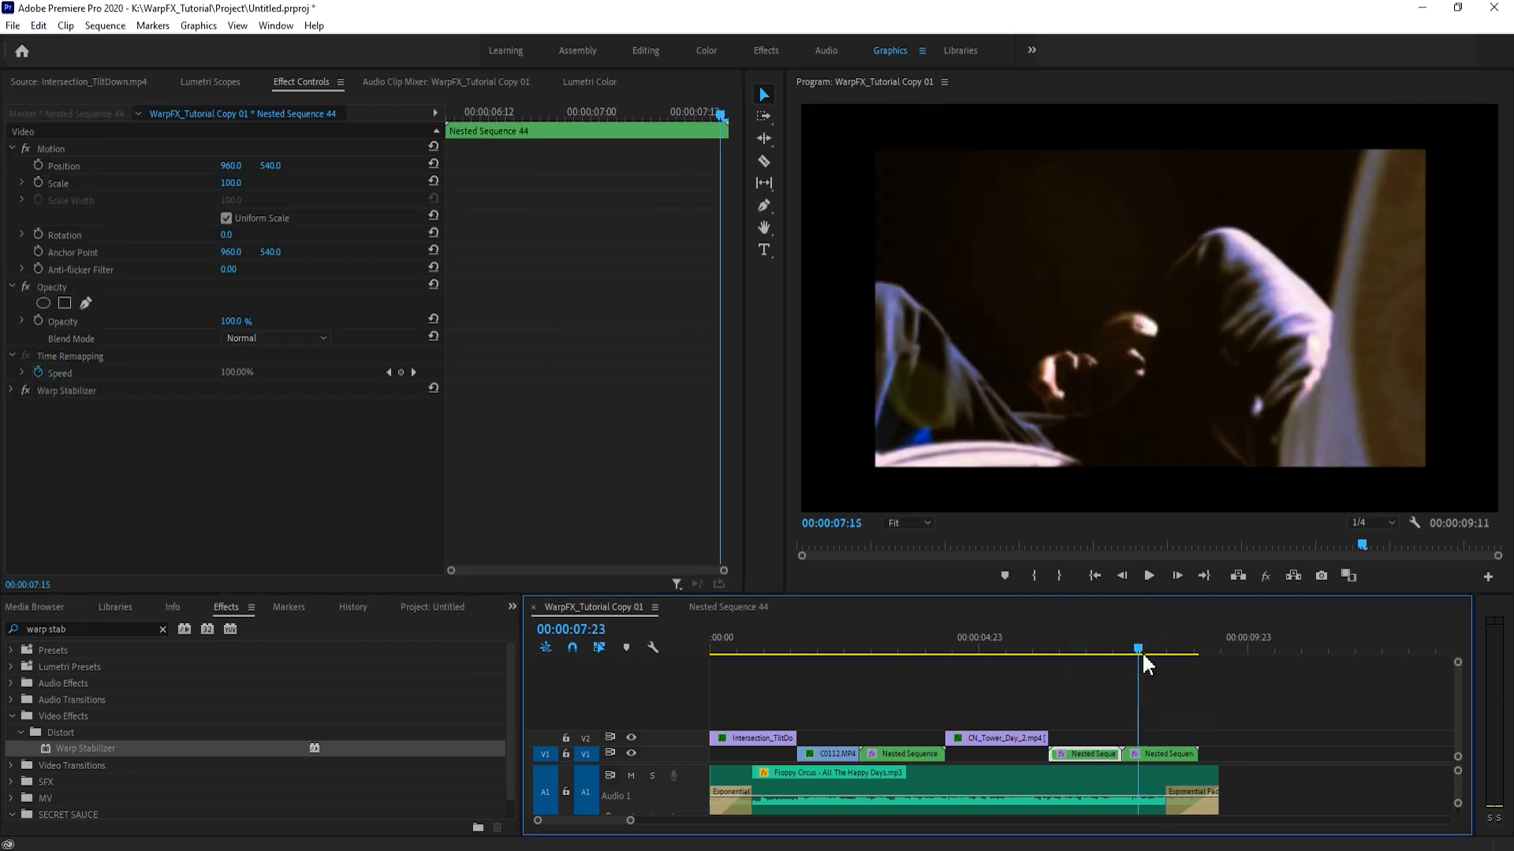
left_click(13, 391)
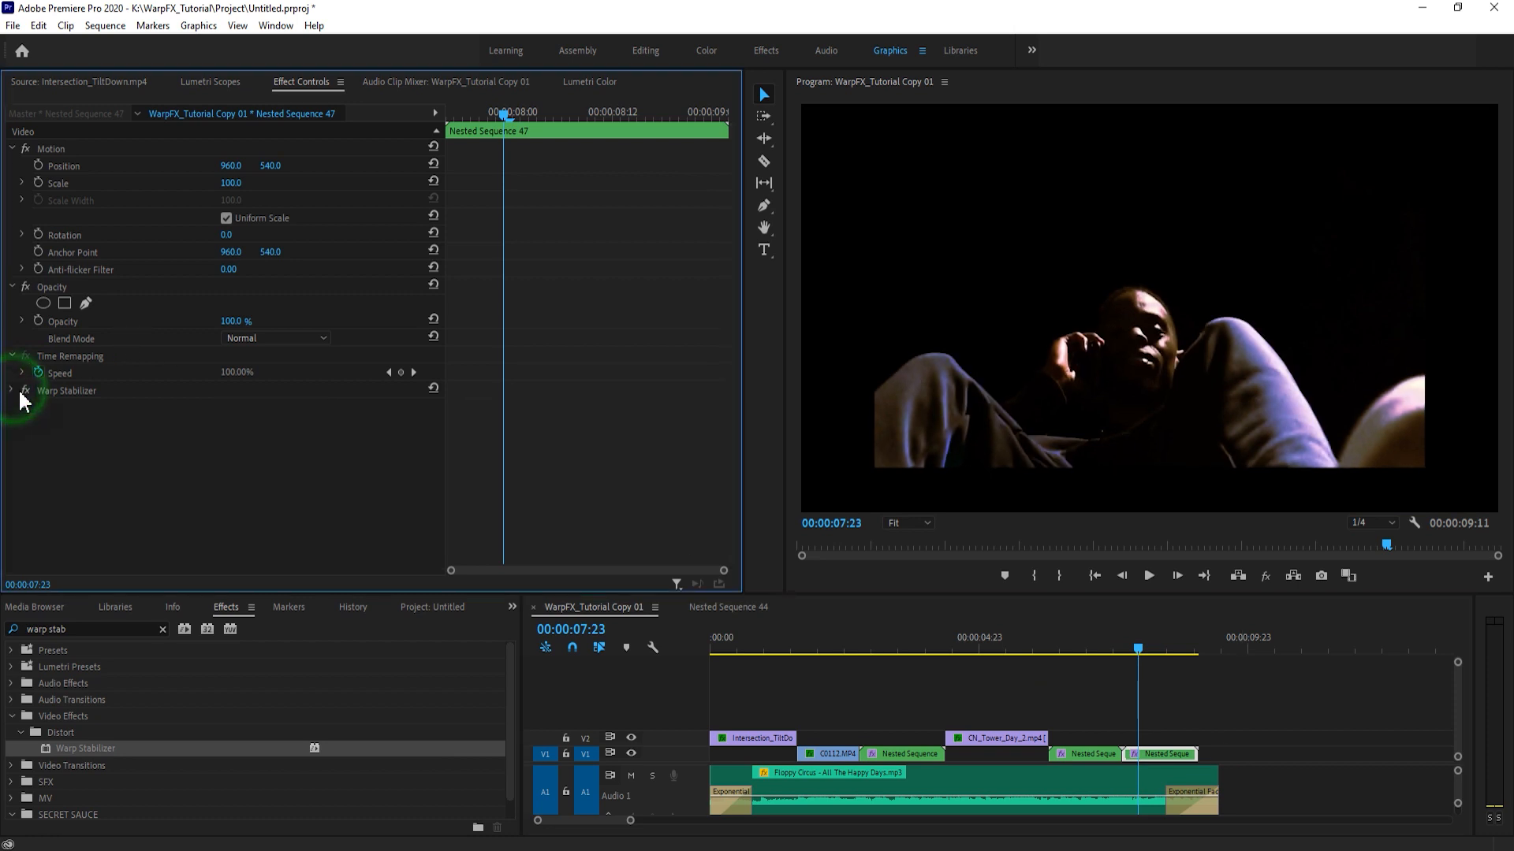
left_click(23, 391)
left_click(24, 391)
- Play the stabilized Nested Sequence 47 several times from its start to check the zoom-out
left_click_drag(1102, 642, 1112, 642)
key("space")
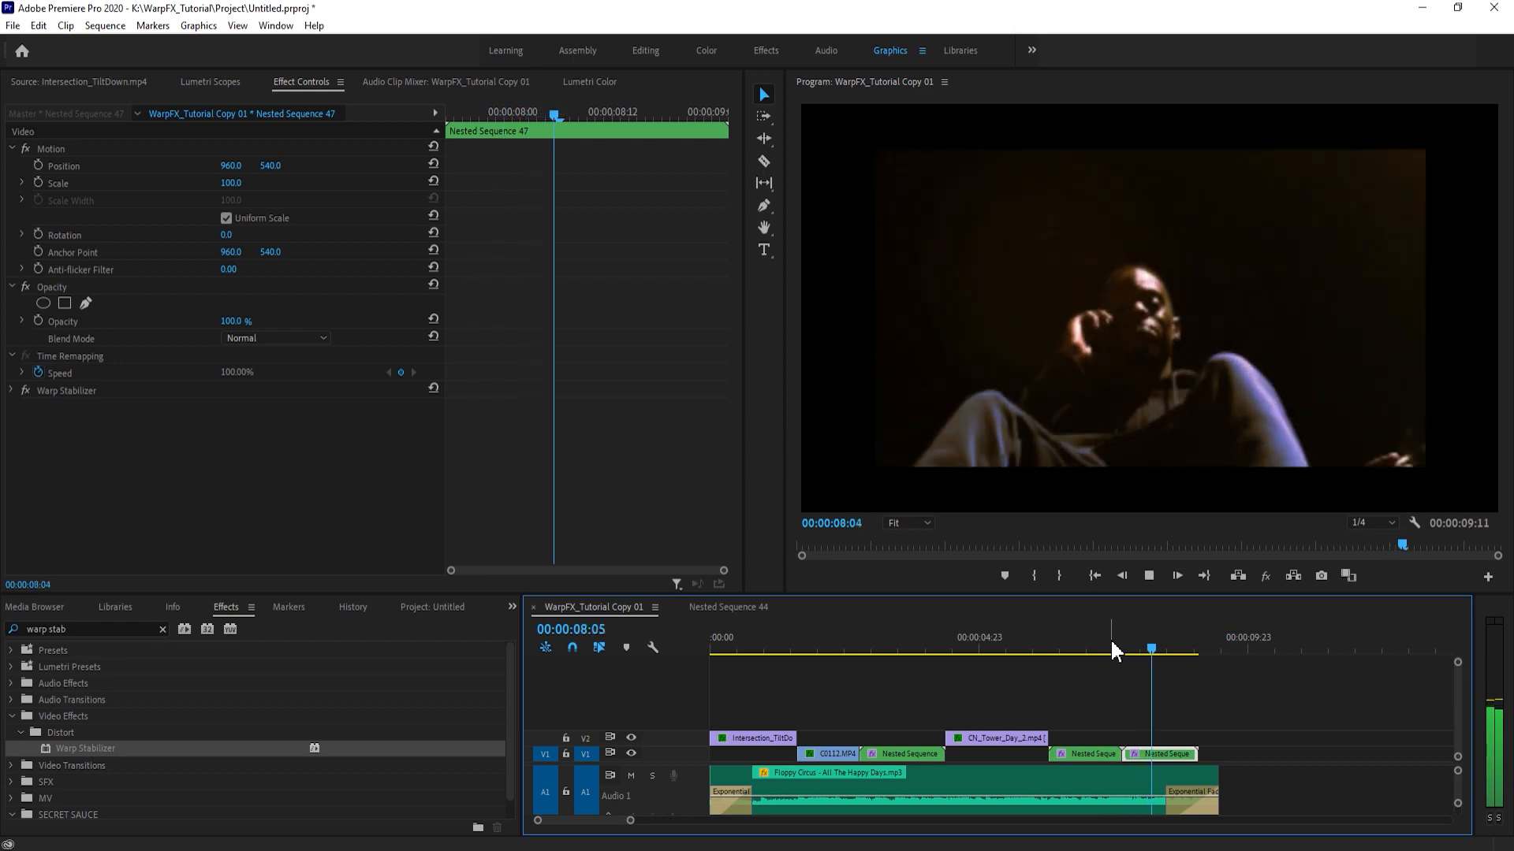
left_click(1140, 645)
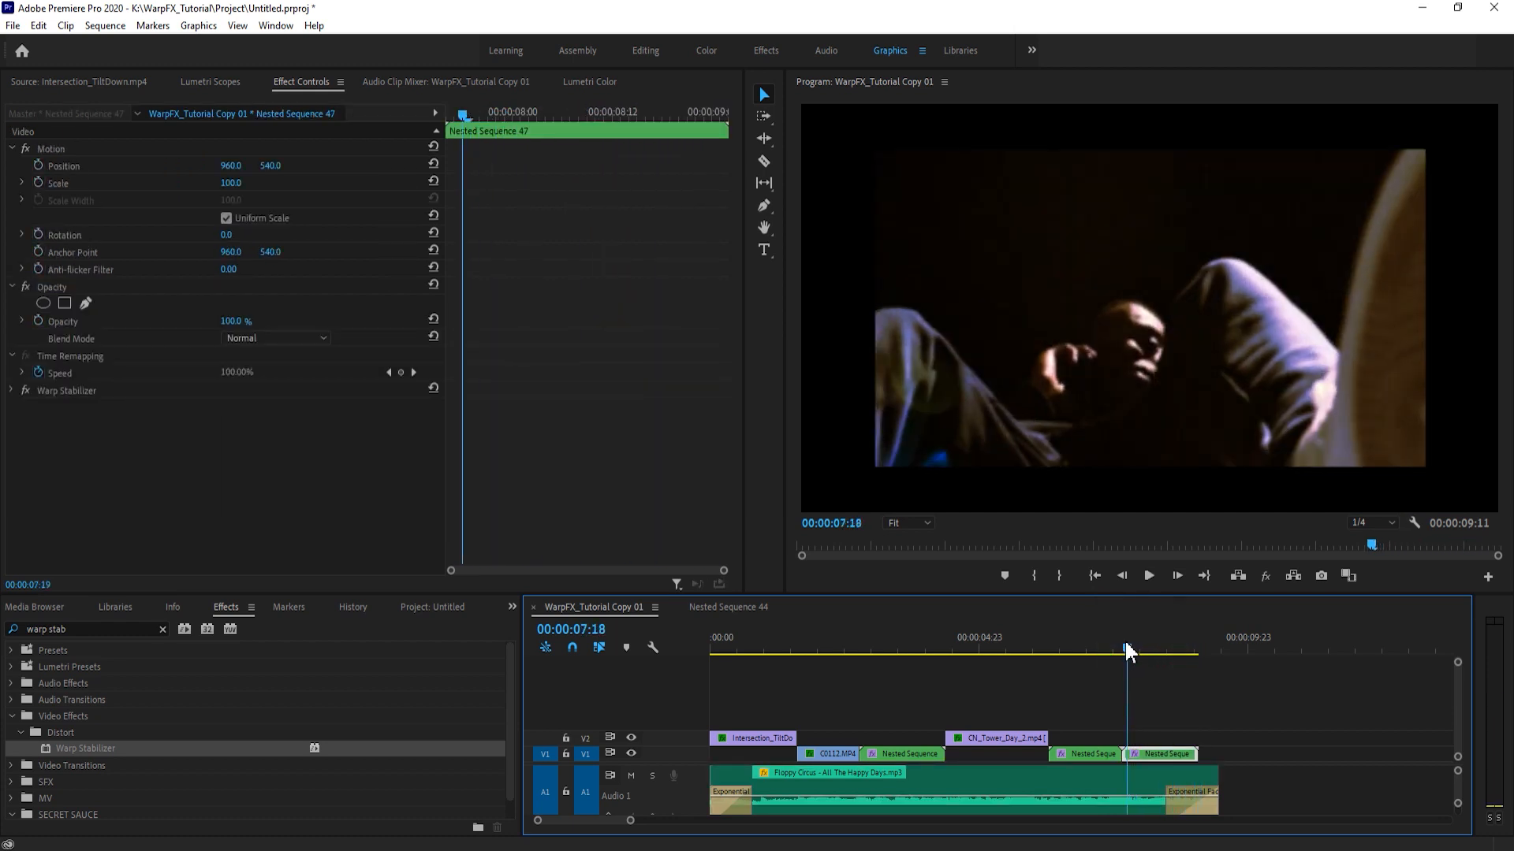
key("space")
left_click(1130, 644)
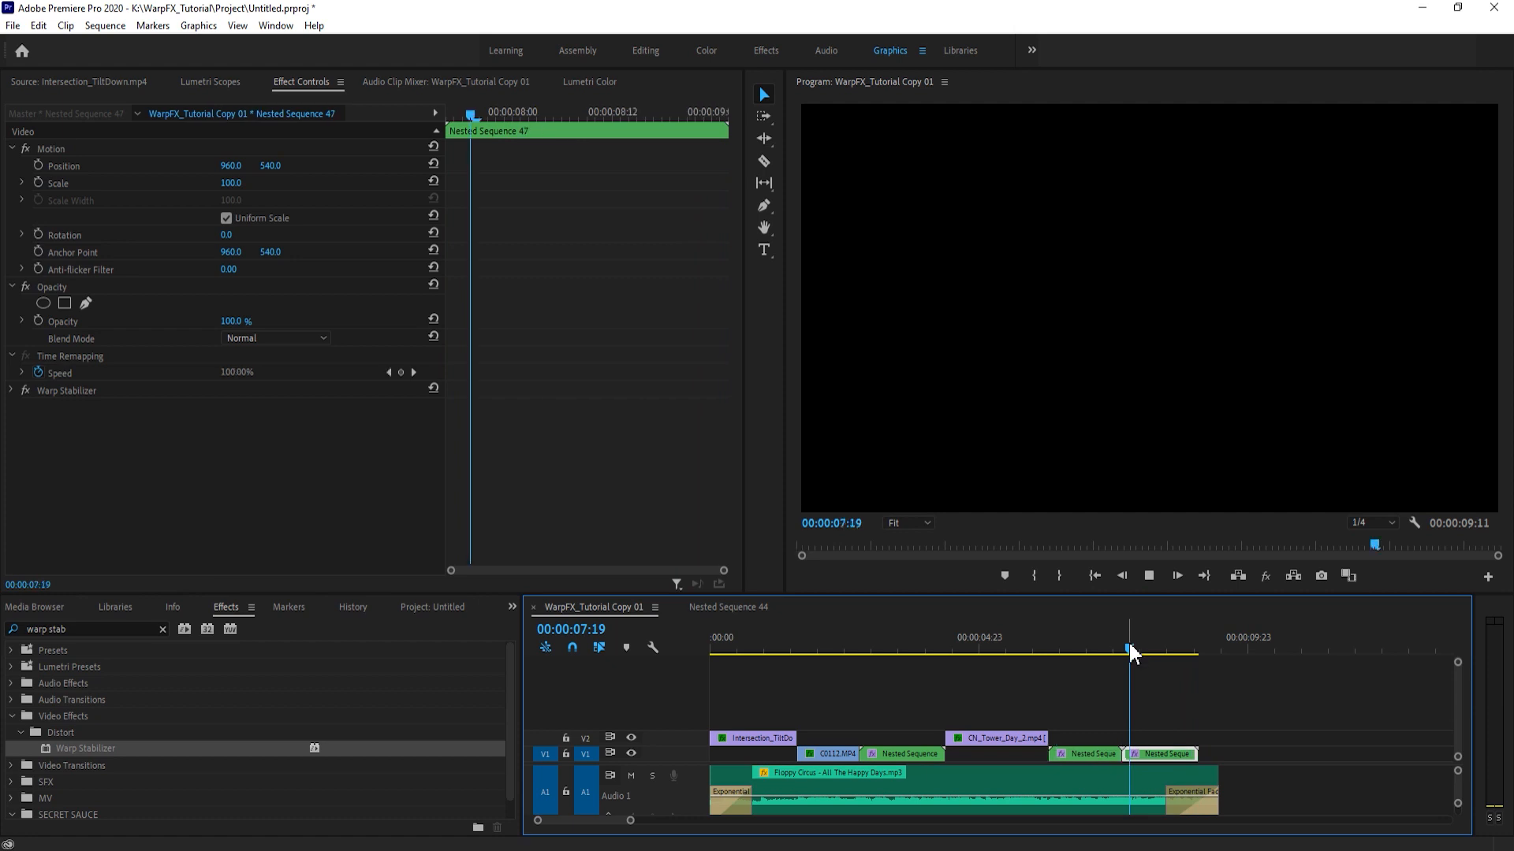
left_click(1133, 654)
key("space")
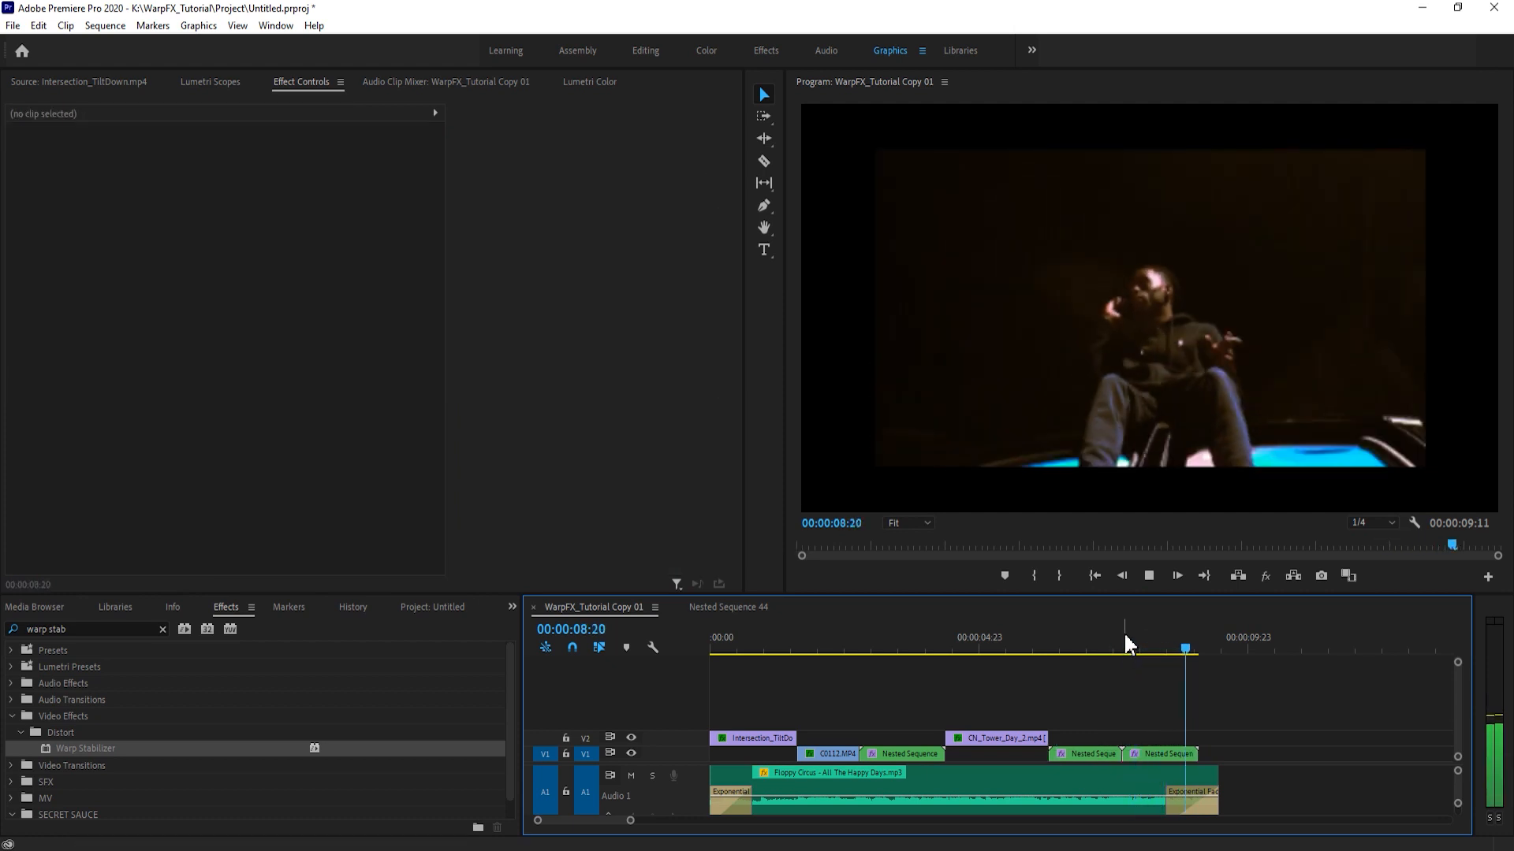
left_click(1123, 637)
key("space")
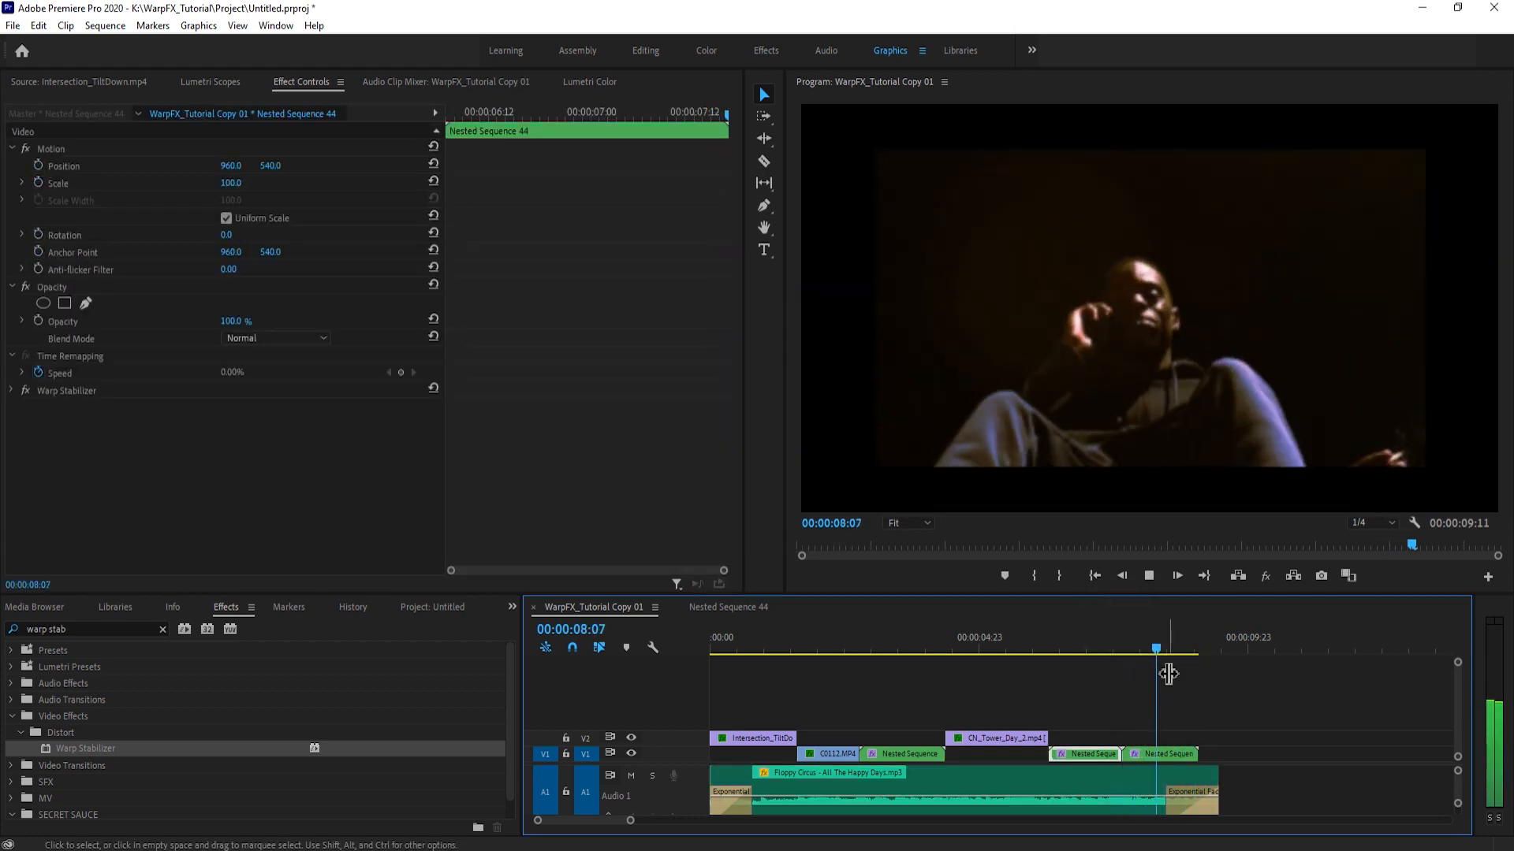
key("space")
left_click_drag(1175, 641, 1132, 642)
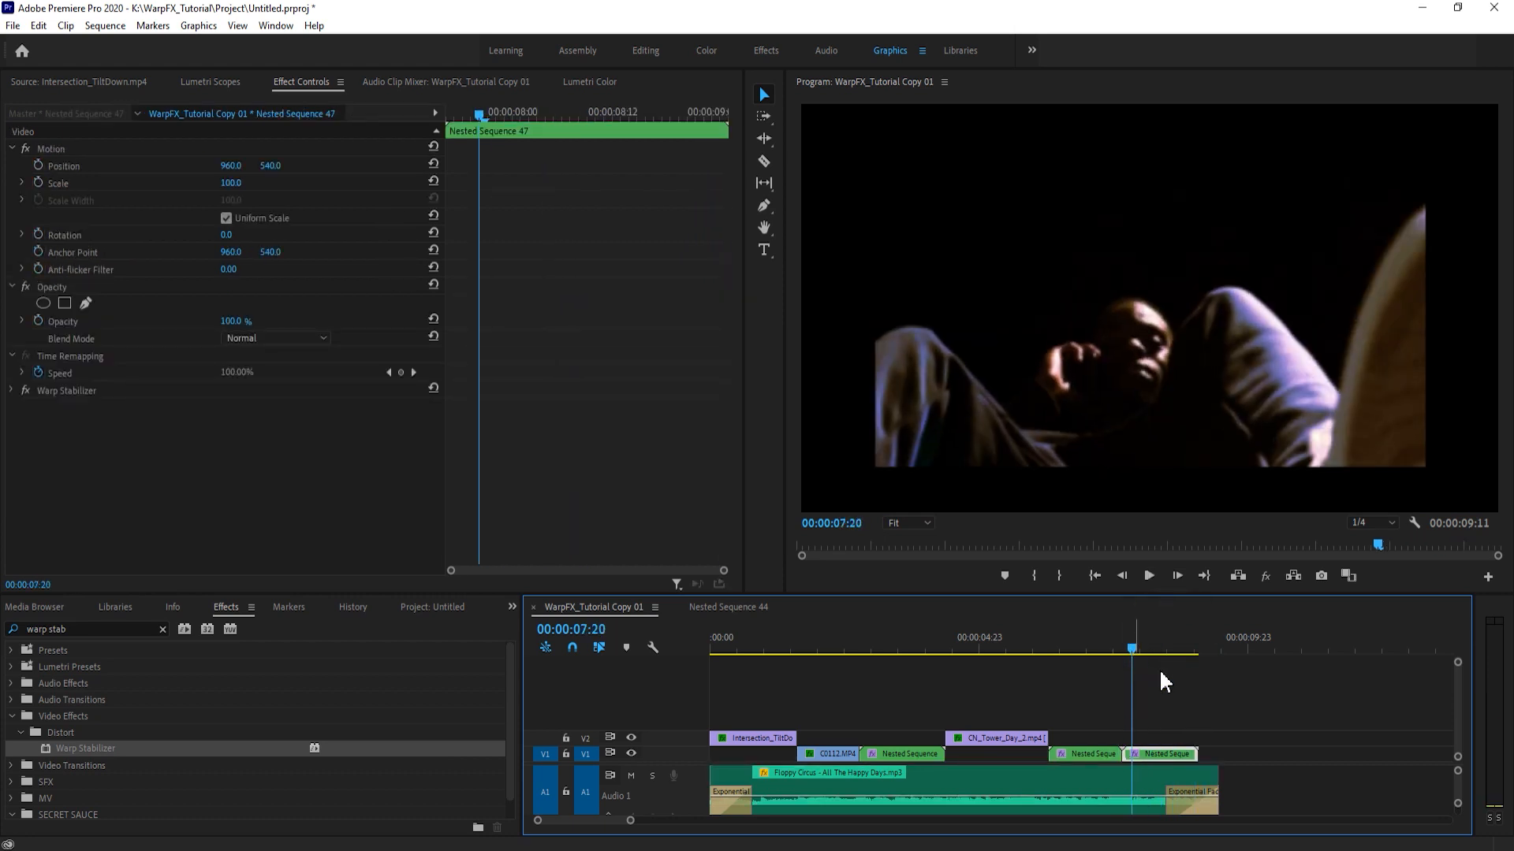
- Compare playback of Nested Sequence 47 with Warp Stabilizer turned off and turned on again
left_click(12, 390)
left_click(26, 391)
left_click(1169, 706)
left_click(1127, 642)
key("space")
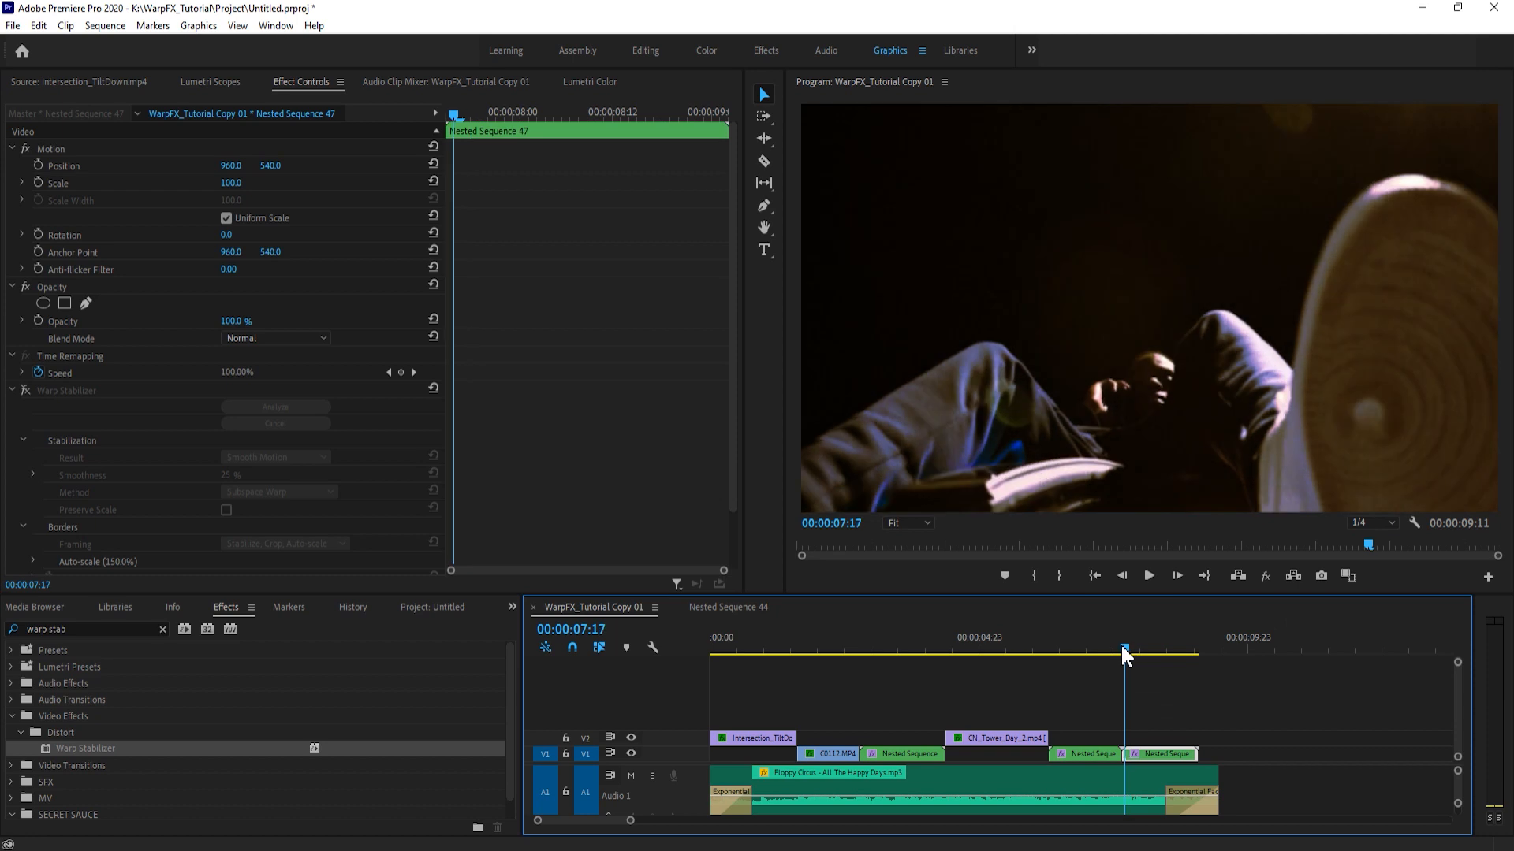
key("Home")
left_click(1157, 649)
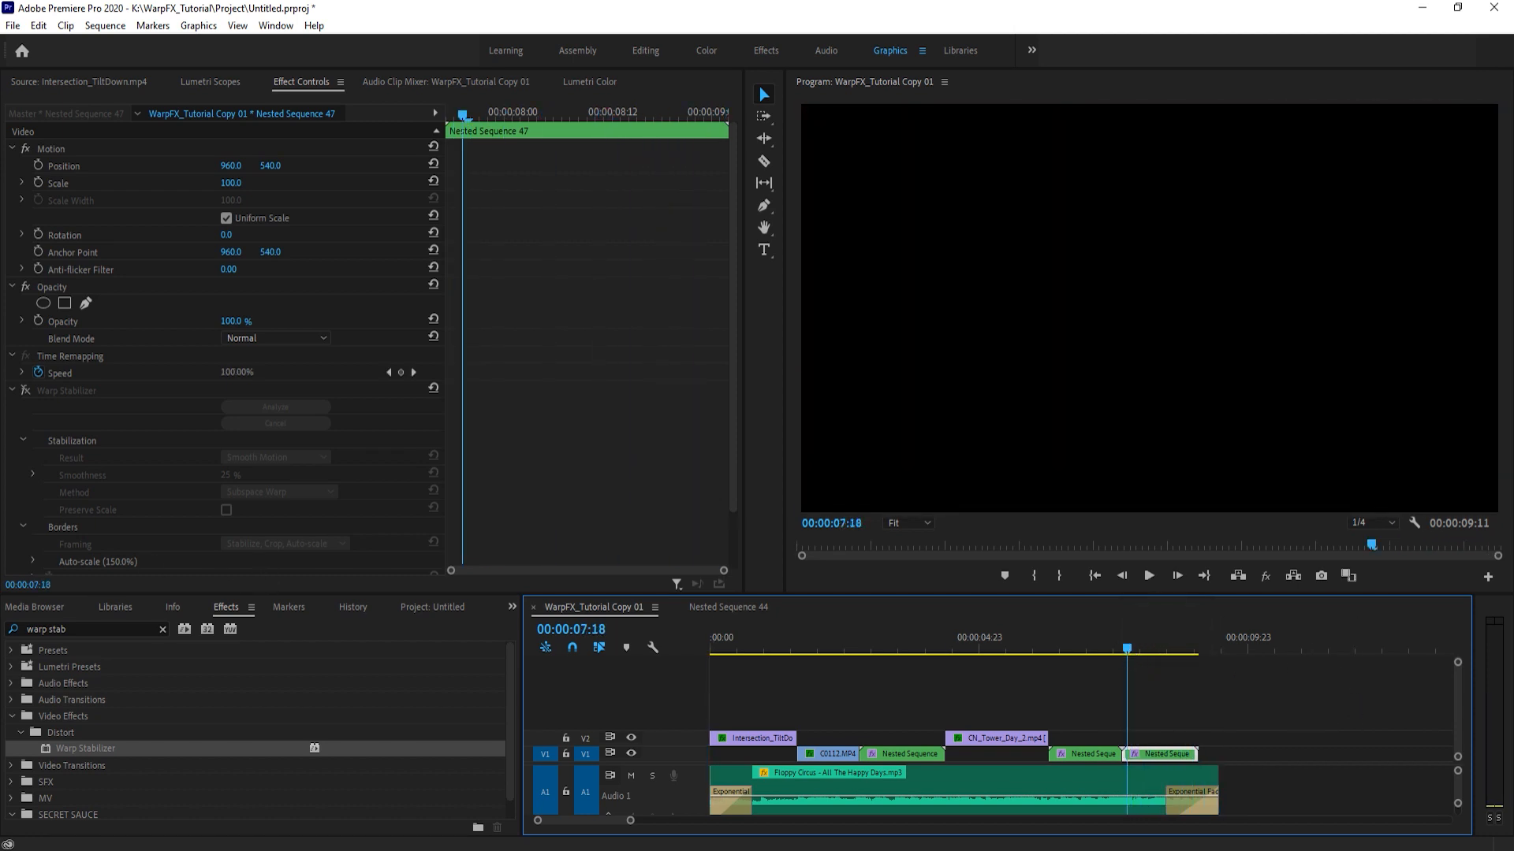
left_click(26, 390)
left_click(1136, 709)
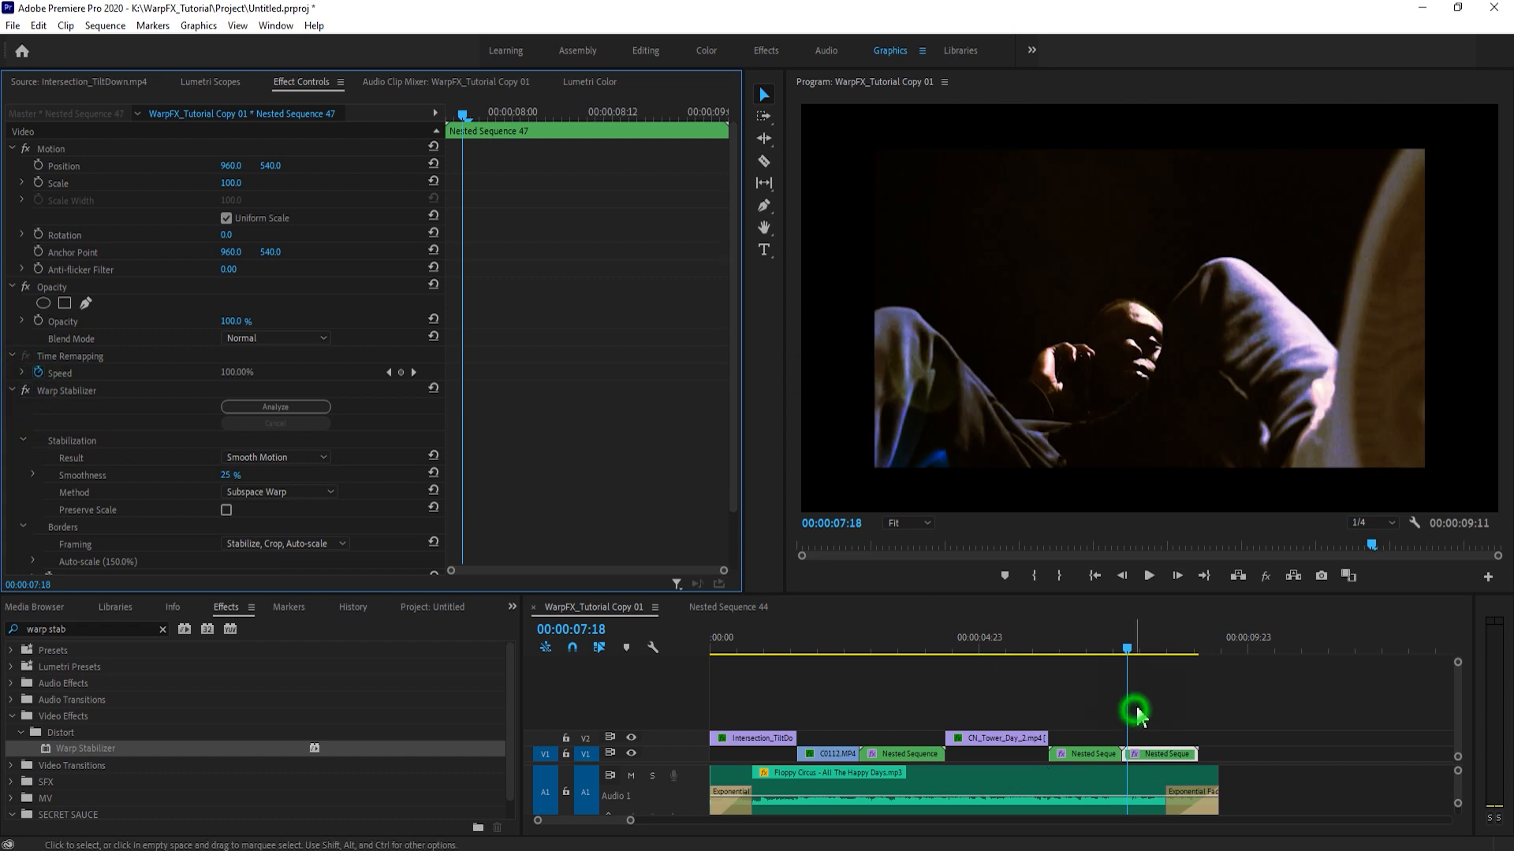
key("space")
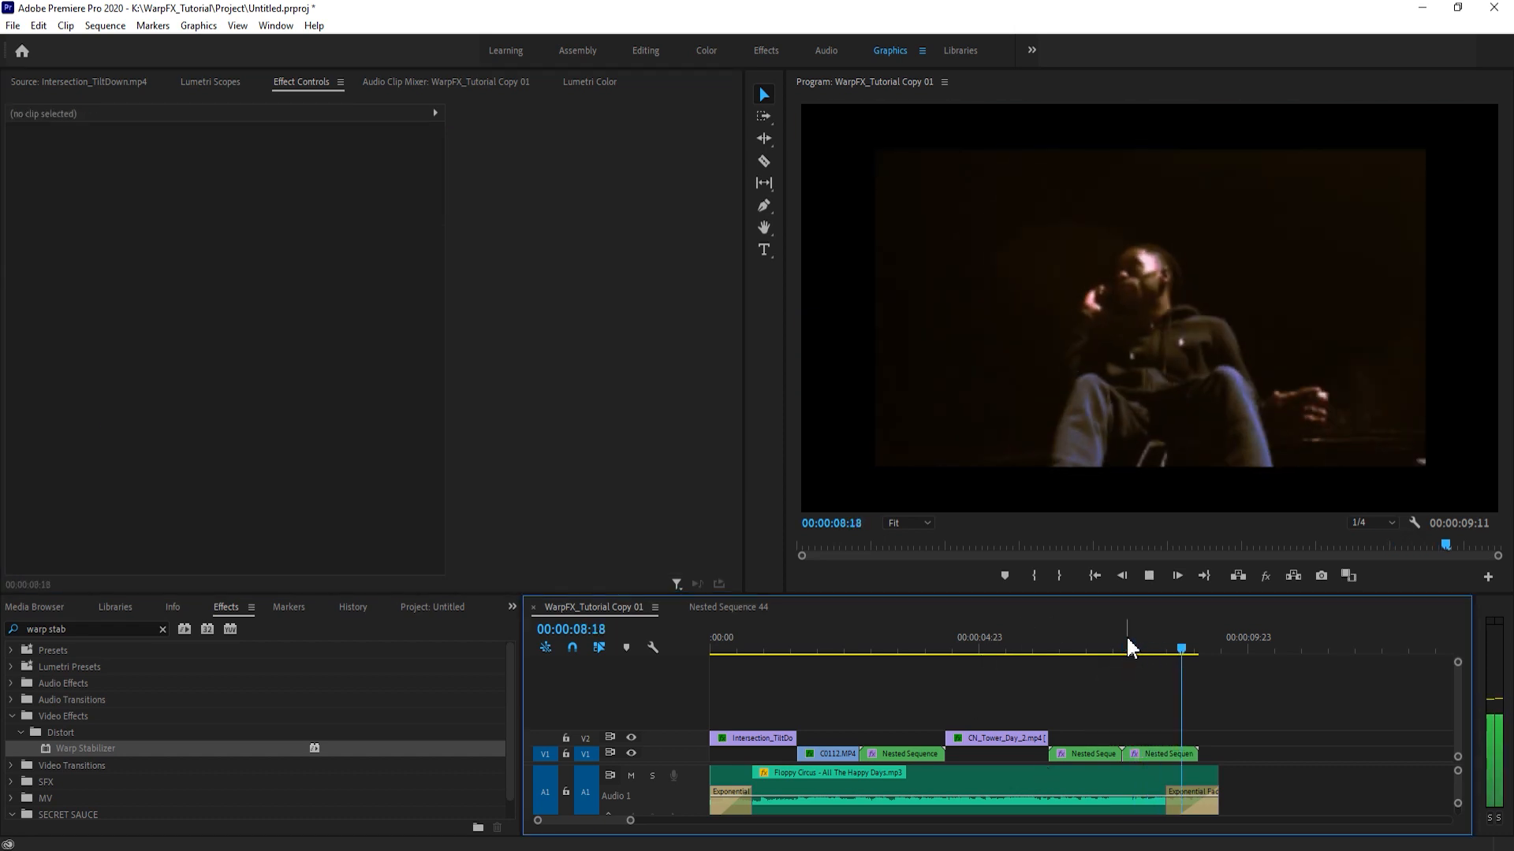
- Scale Nested Sequence 47 up to 128 so the stabilized picture fills the frame
key("d")
left_click(1124, 638)
mouse_move(230, 182)
left_mouse_down()
mouse_move(157, 182)
mouse_move(243, 188)
left_mouse_up()
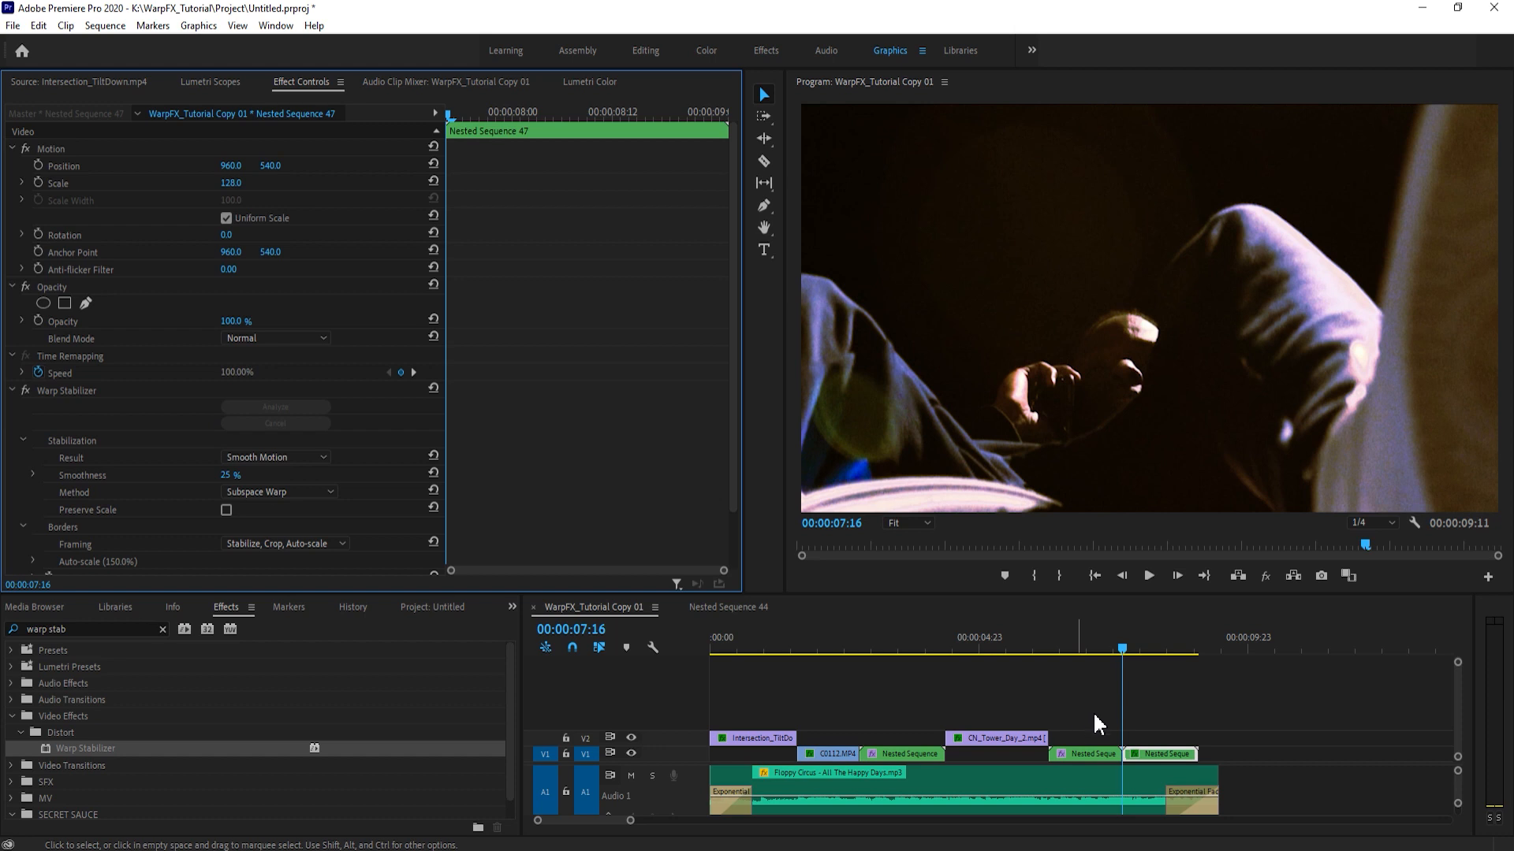
left_click(1174, 714)
key("ctrl+s")
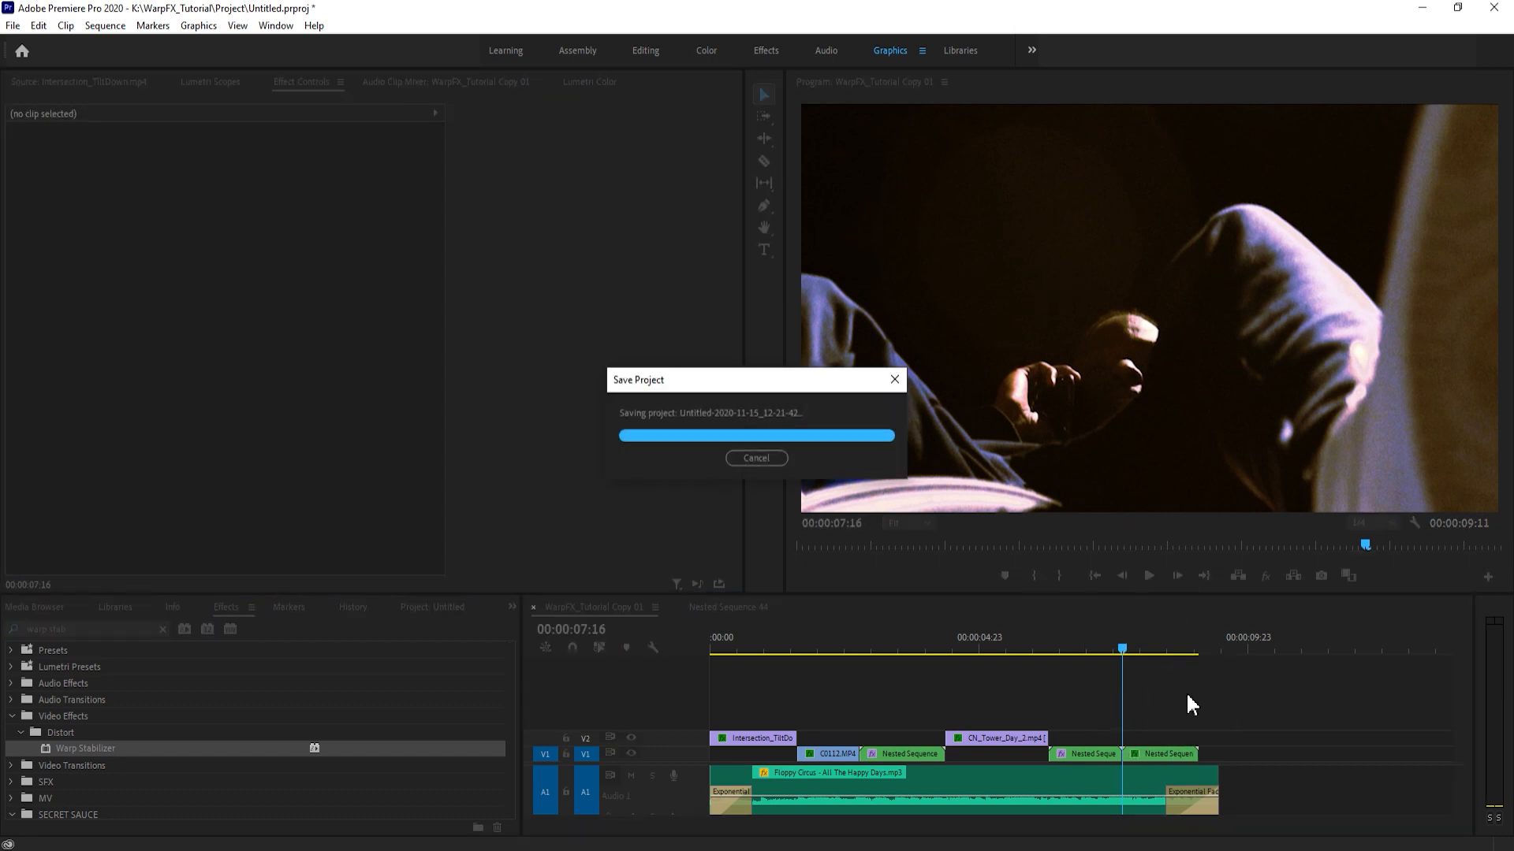
- Play the end of the sequence and examine frames of the last two nested clips on the timeline
key("space")
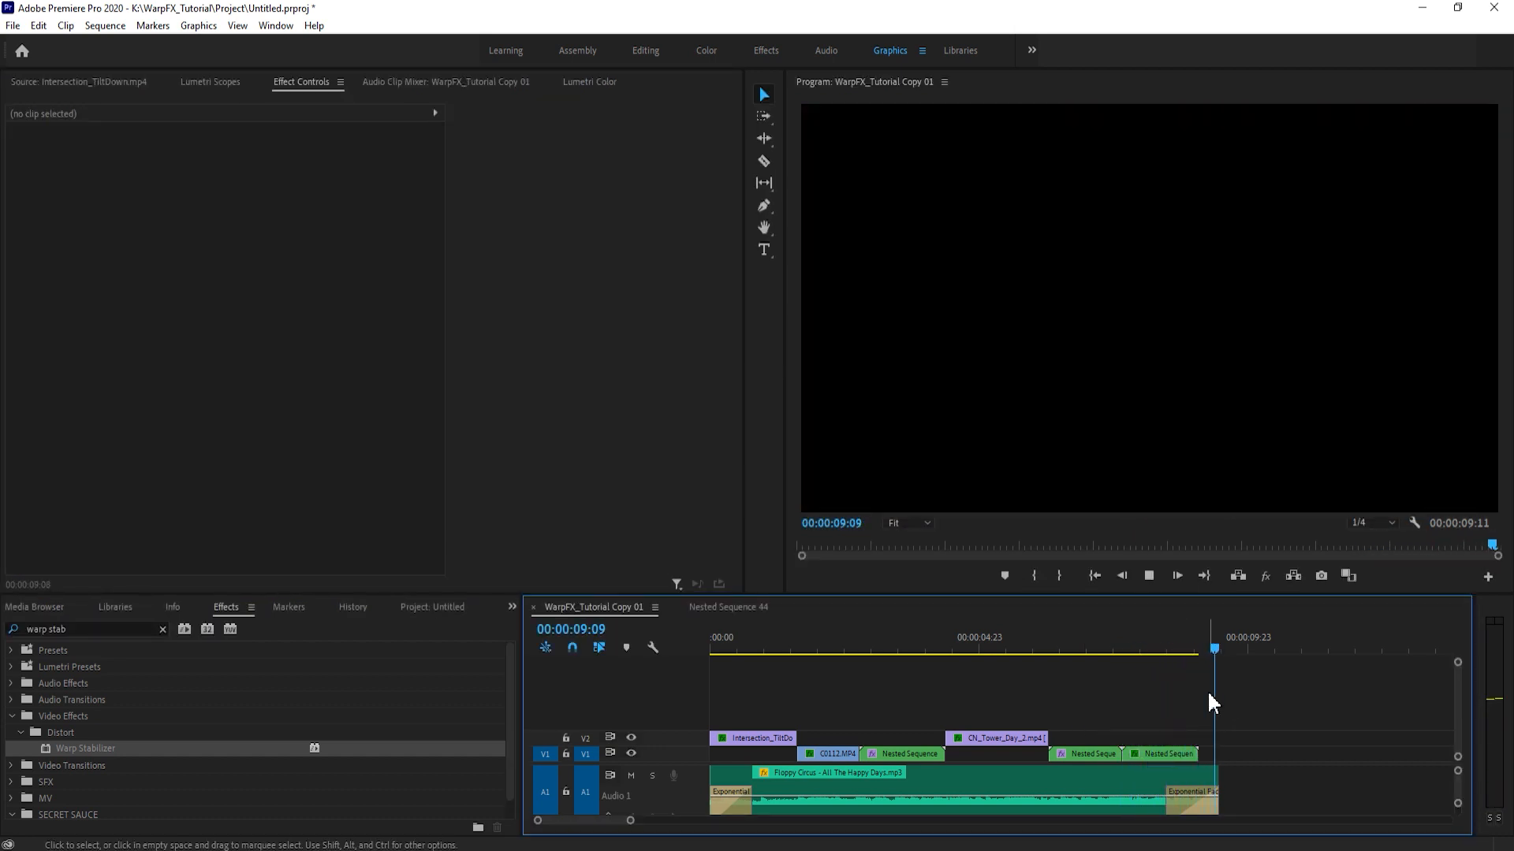
left_click(1149, 631)
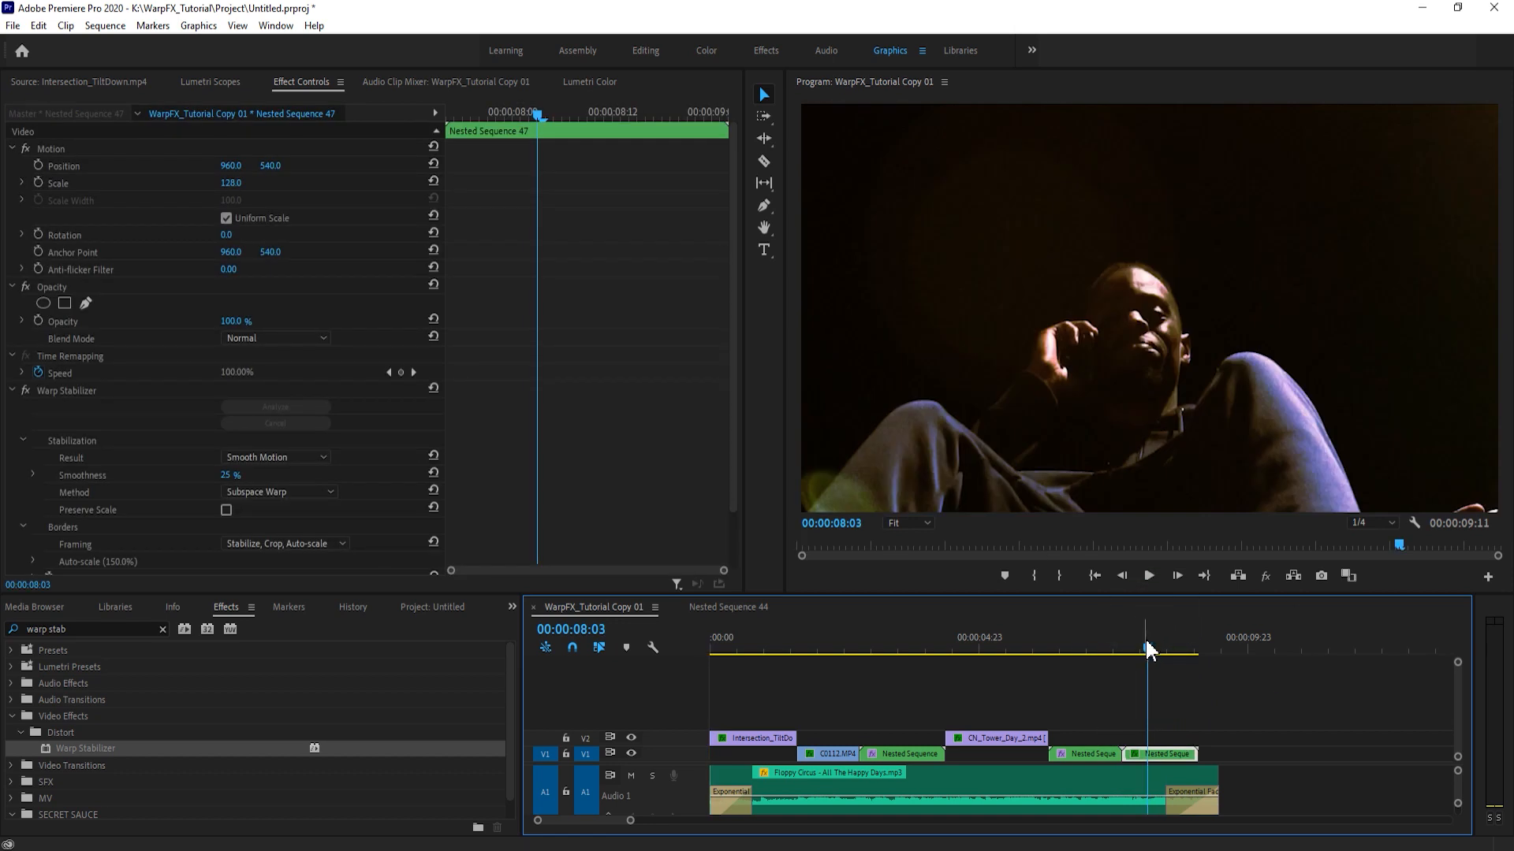
left_click_drag(1155, 651, 1159, 655)
mouse_move(1163, 649)
left_mouse_down()
mouse_move(1098, 643)
mouse_move(1169, 665)
mouse_move(1155, 665)
left_mouse_up()
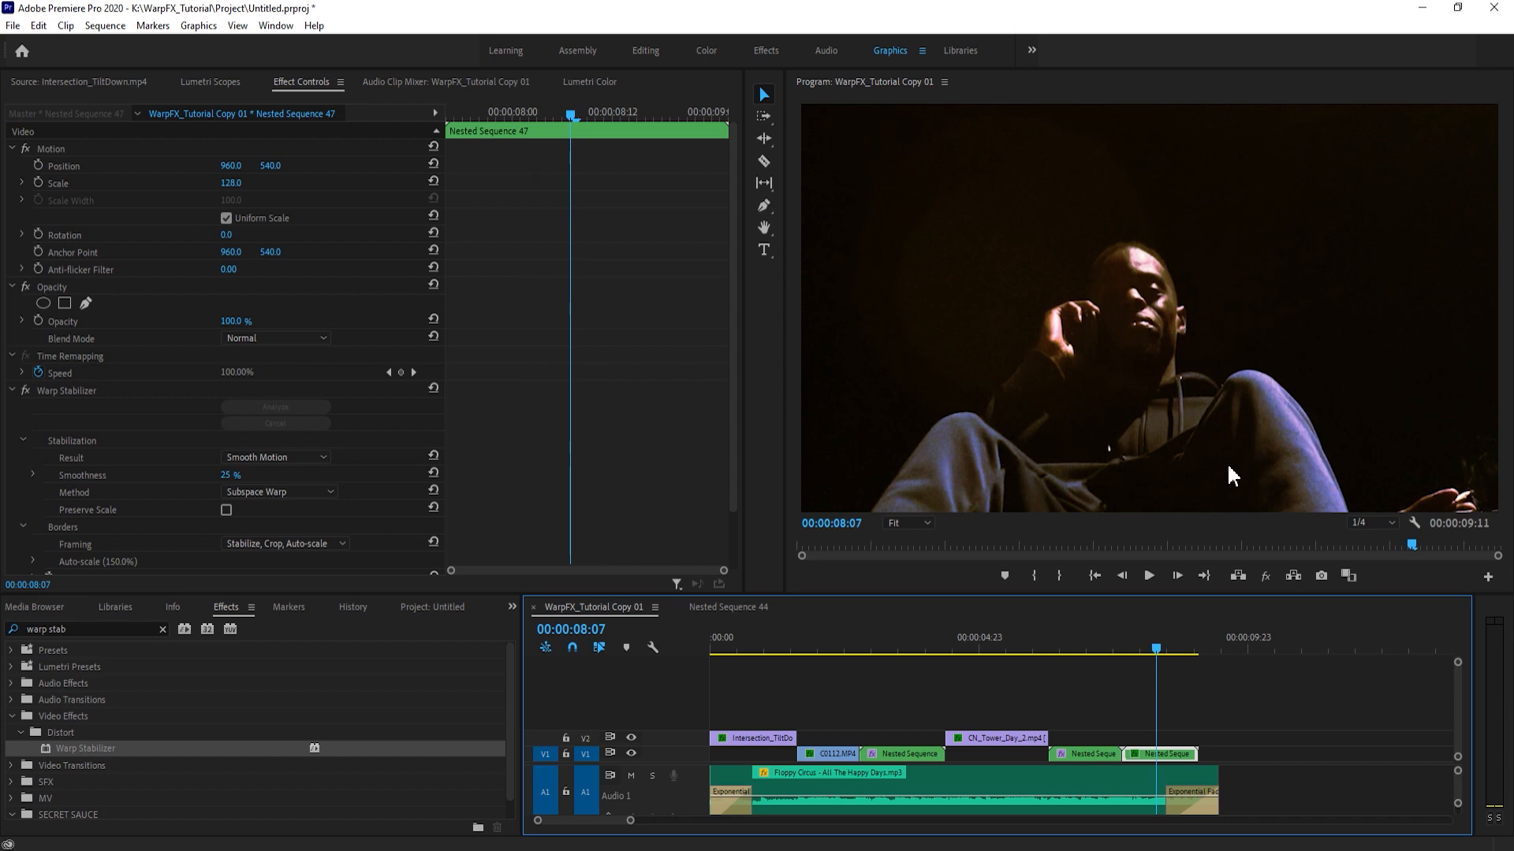
left_click(1257, 676)
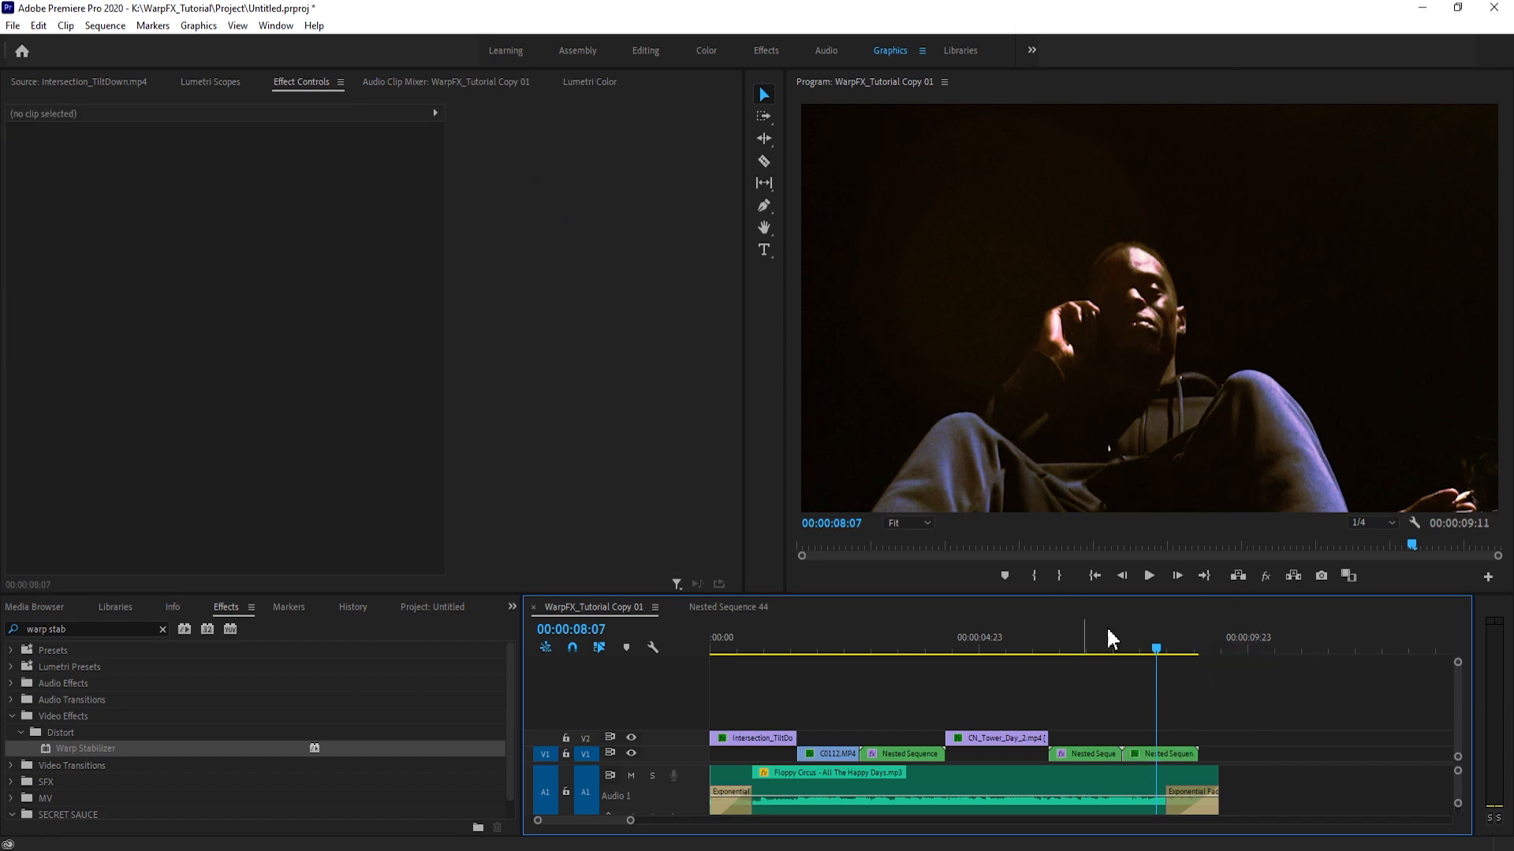
left_click_drag(1115, 646, 1108, 645)
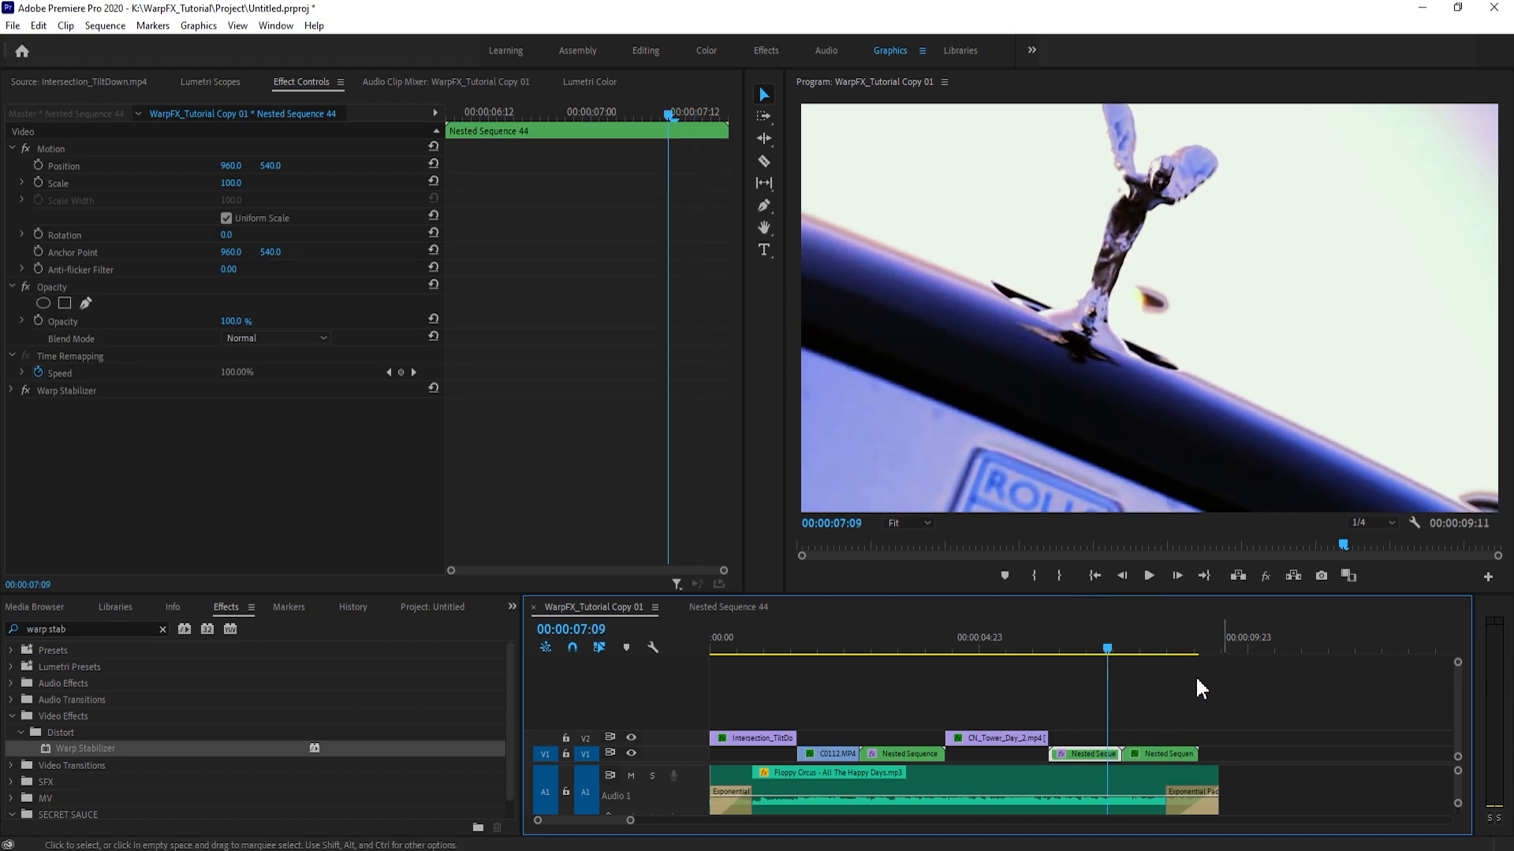
left_click(1152, 640)
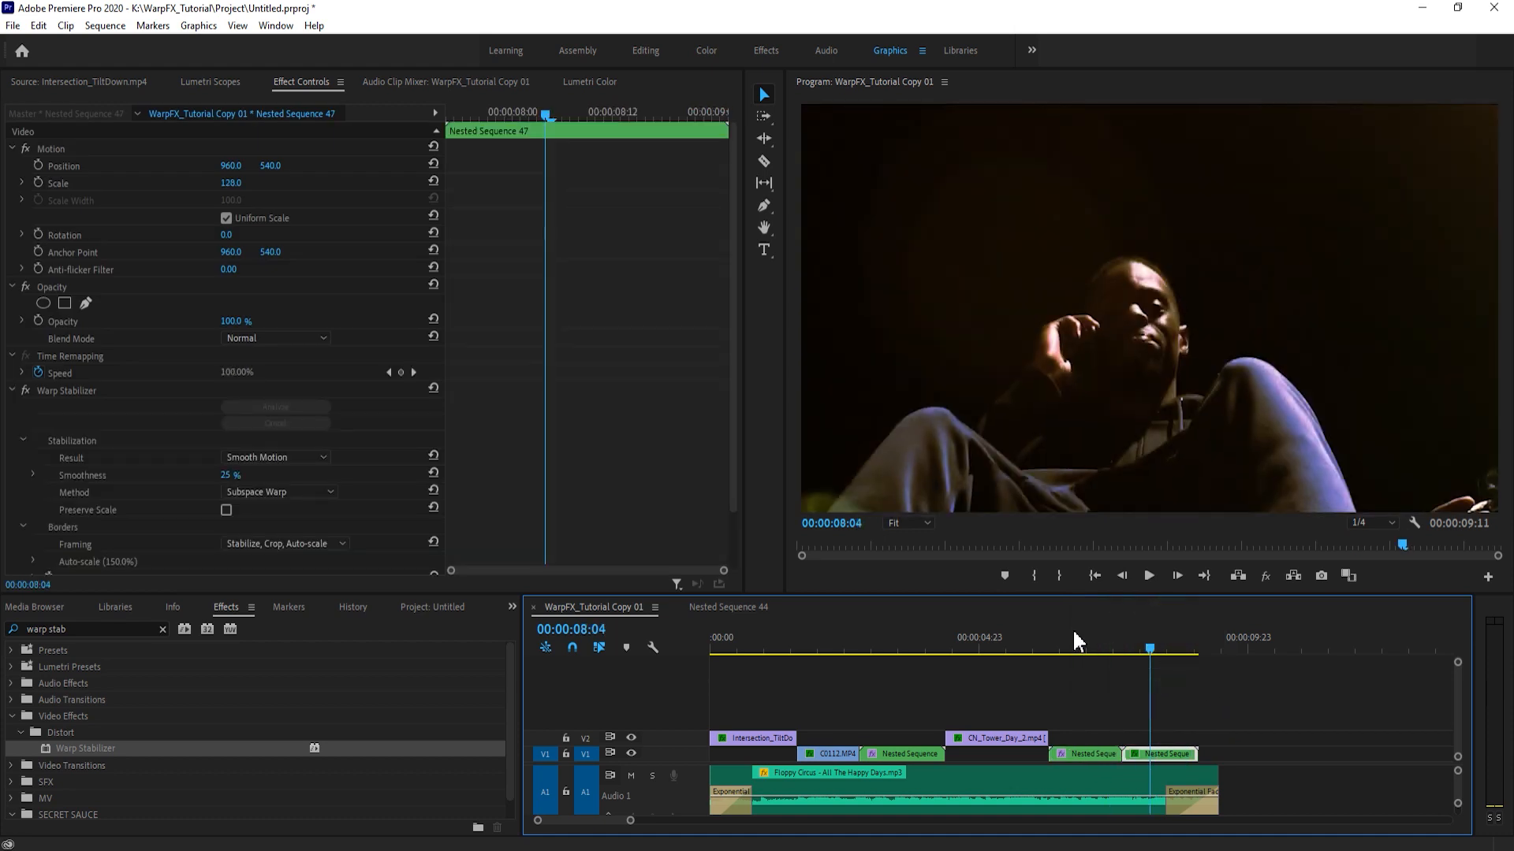
left_click(1091, 641)
left_click(1140, 666)
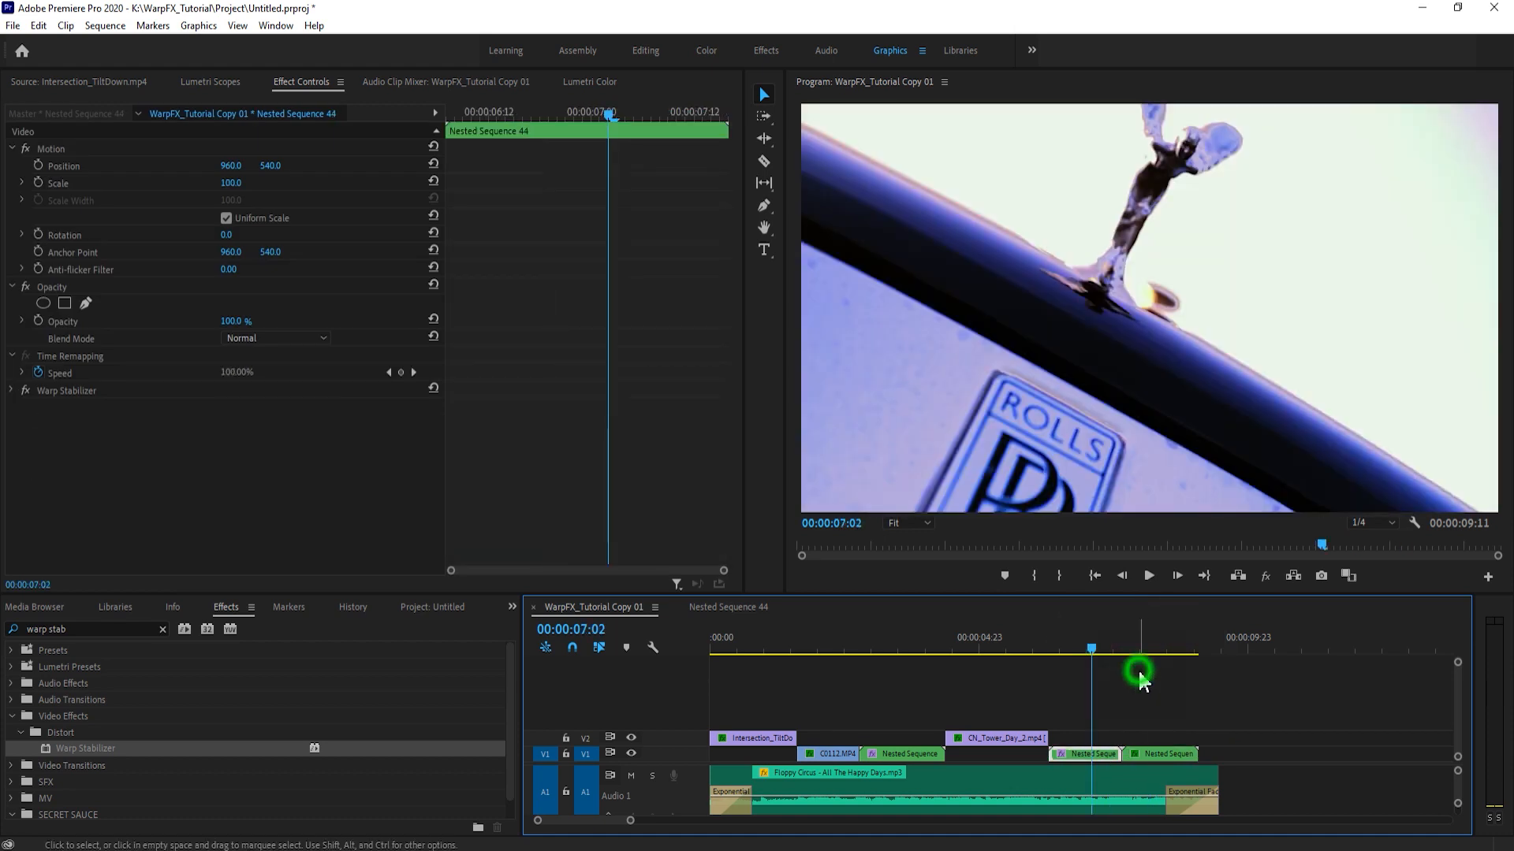
- Scrub back and forth across the cut between Nested Sequence 44 and Nested Sequence 47 and compare the frames around it
left_click(1137, 671)
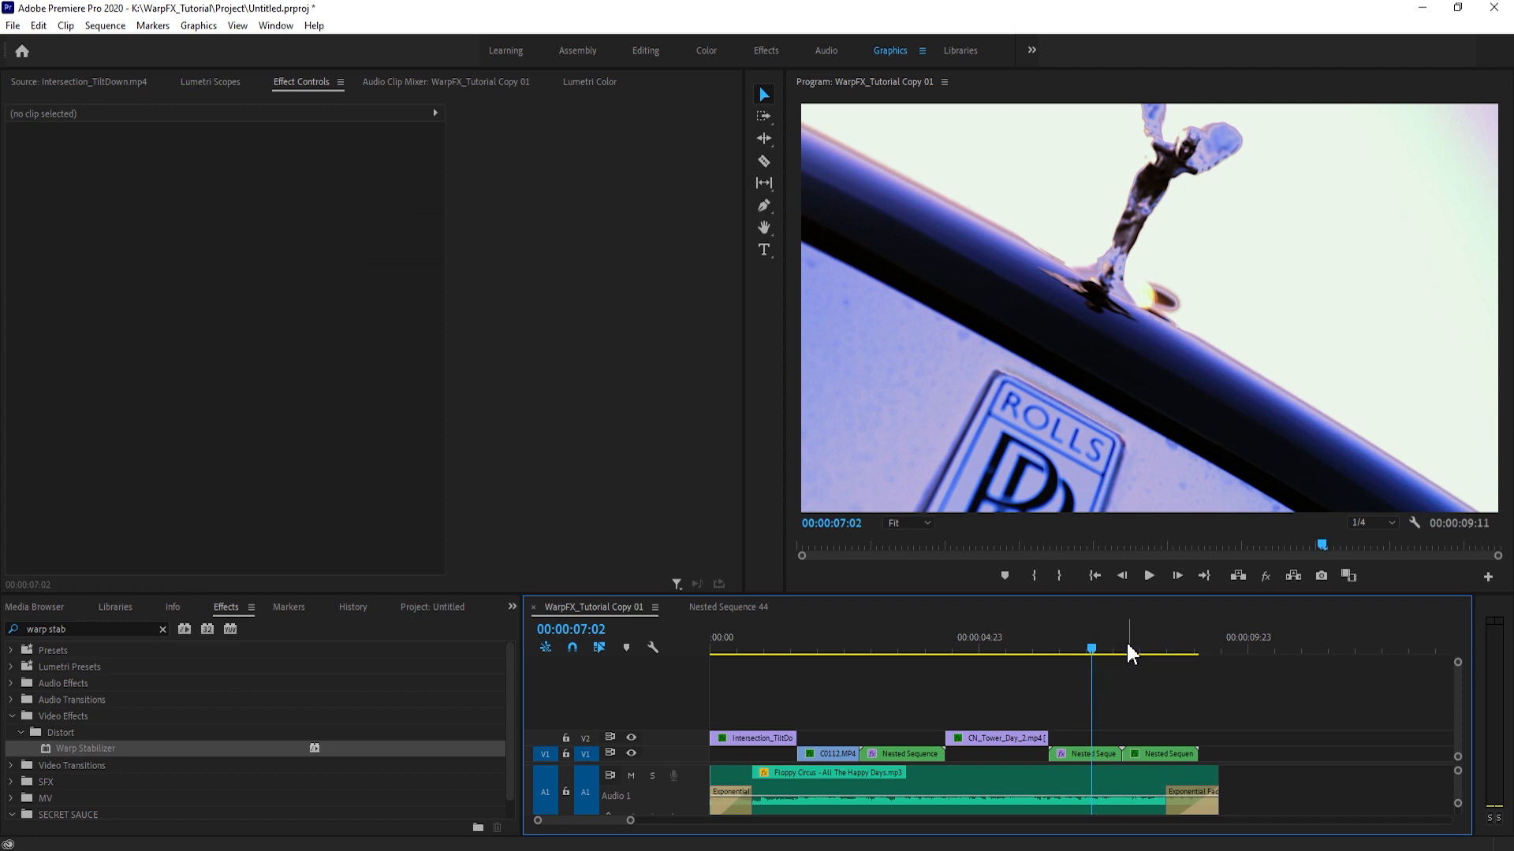
left_click(1127, 642)
left_click(1129, 643)
left_click_drag(1135, 653, 1112, 657)
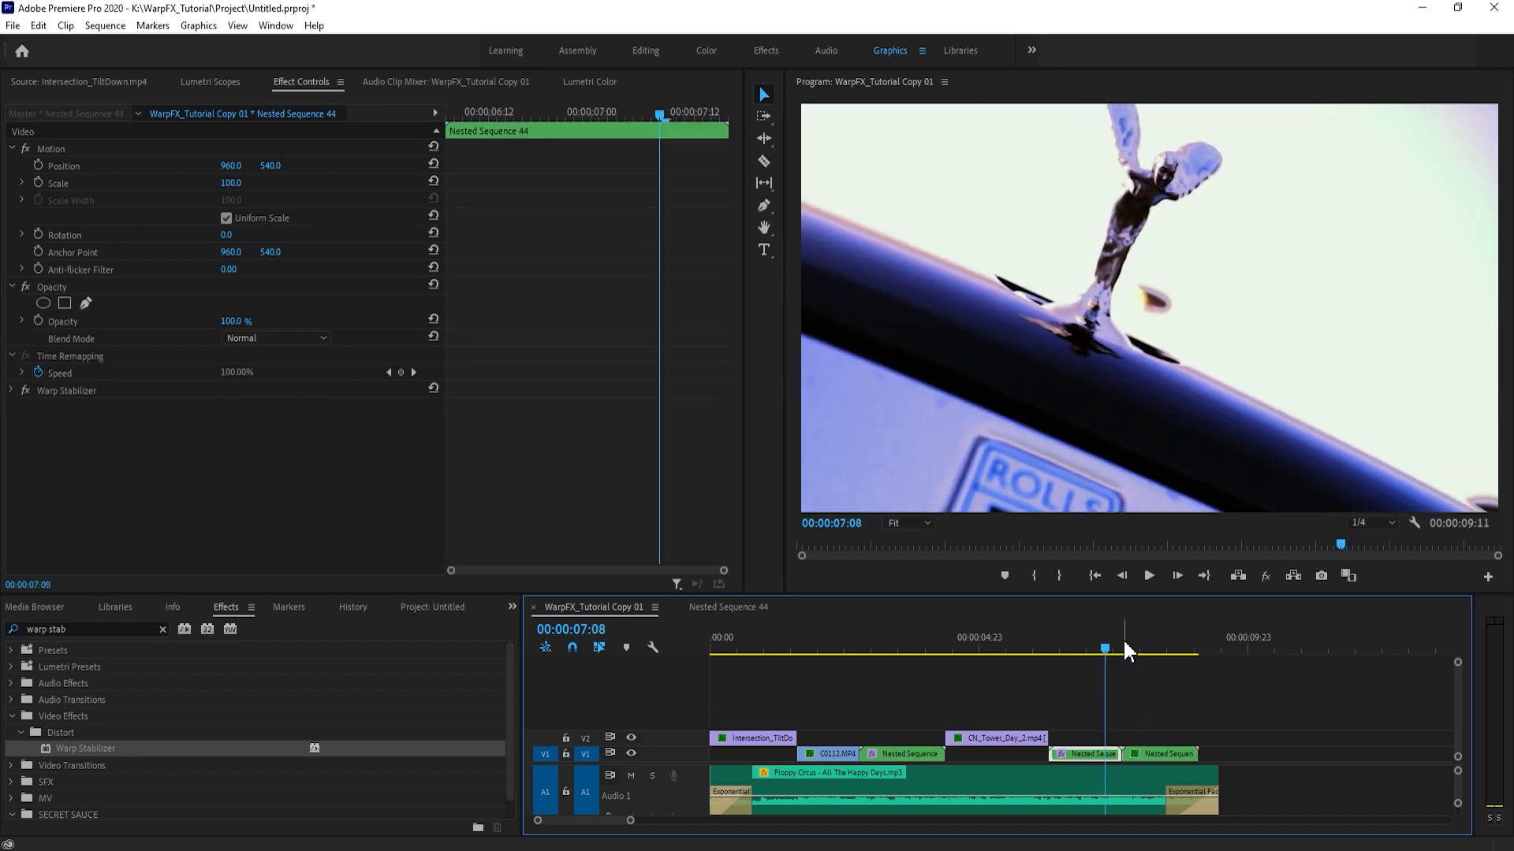
left_click(1123, 642)
left_click(1143, 650)
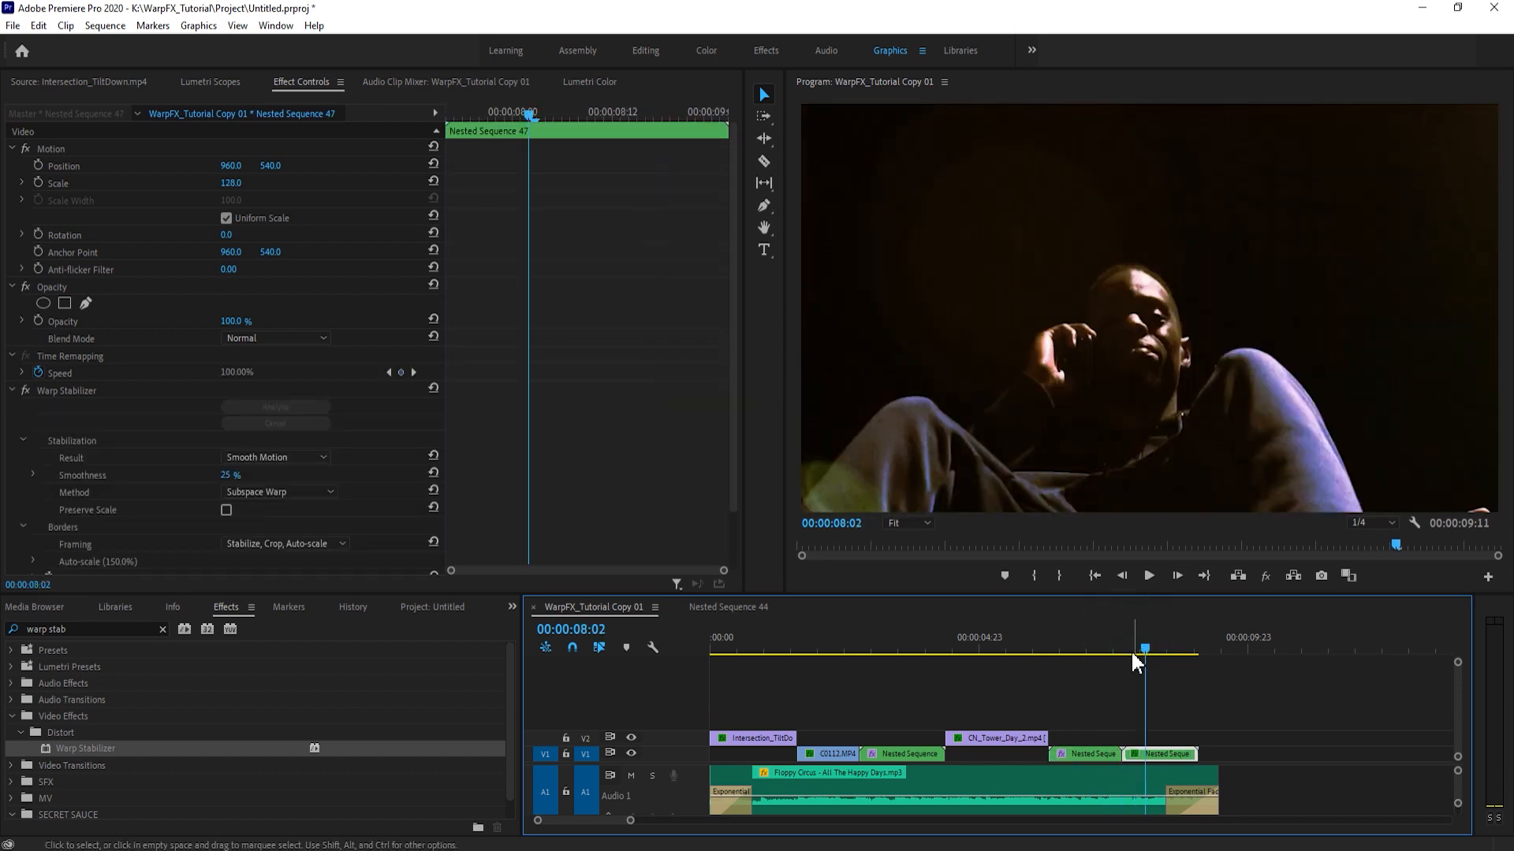
left_click(1132, 646)
left_click(1166, 683)
left_click(1114, 647)
left_click(1099, 647)
left_click(1122, 675)
left_click_drag(1121, 645, 1137, 649)
left_click(1162, 681)
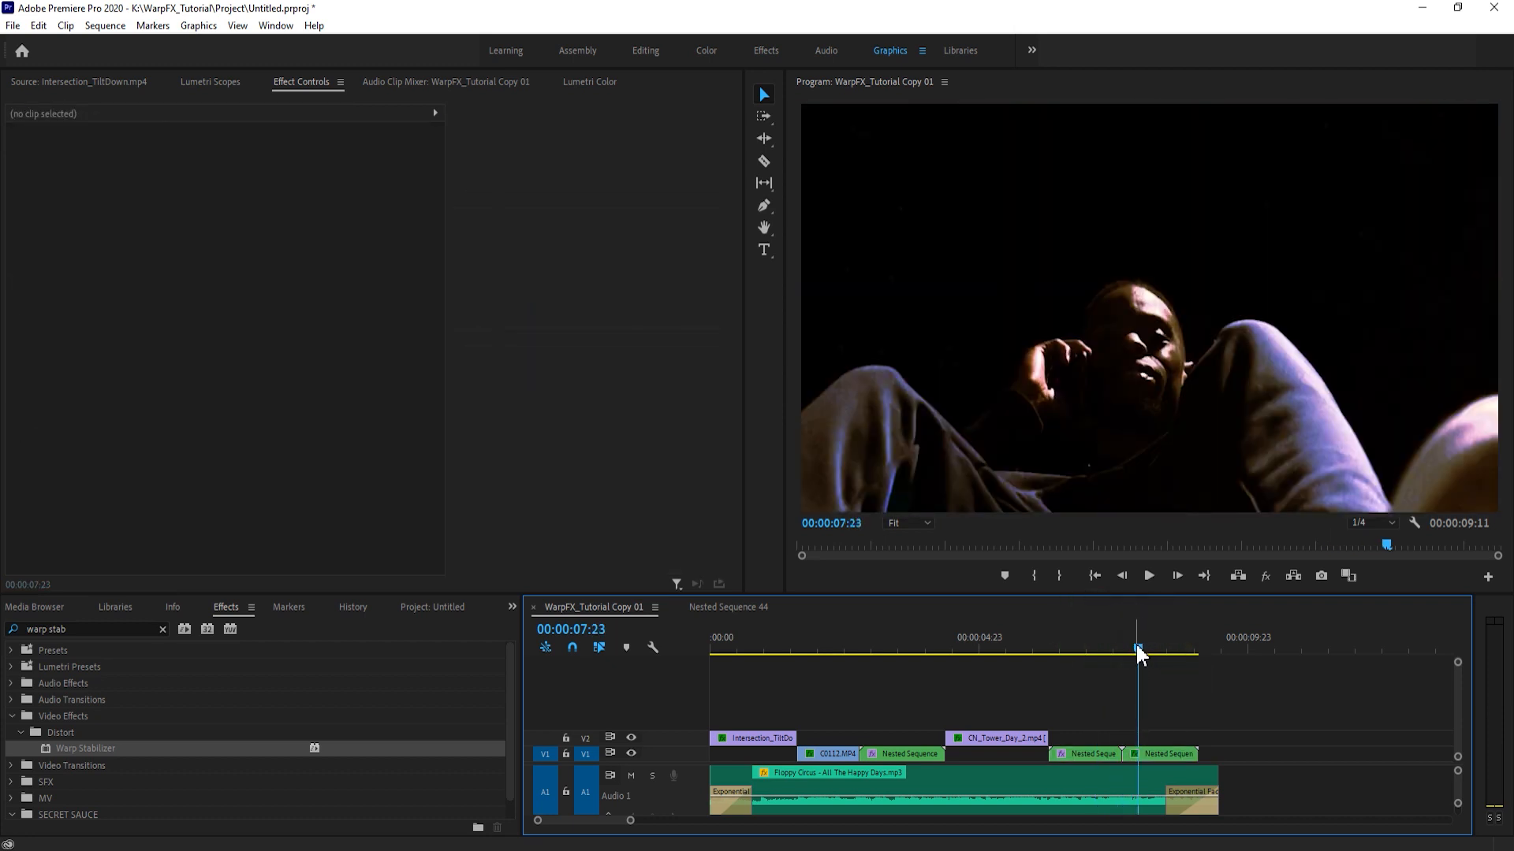
left_click_drag(1137, 645, 1102, 645)
left_click(1145, 674)
left_click(1143, 646)
left_click(1176, 688)
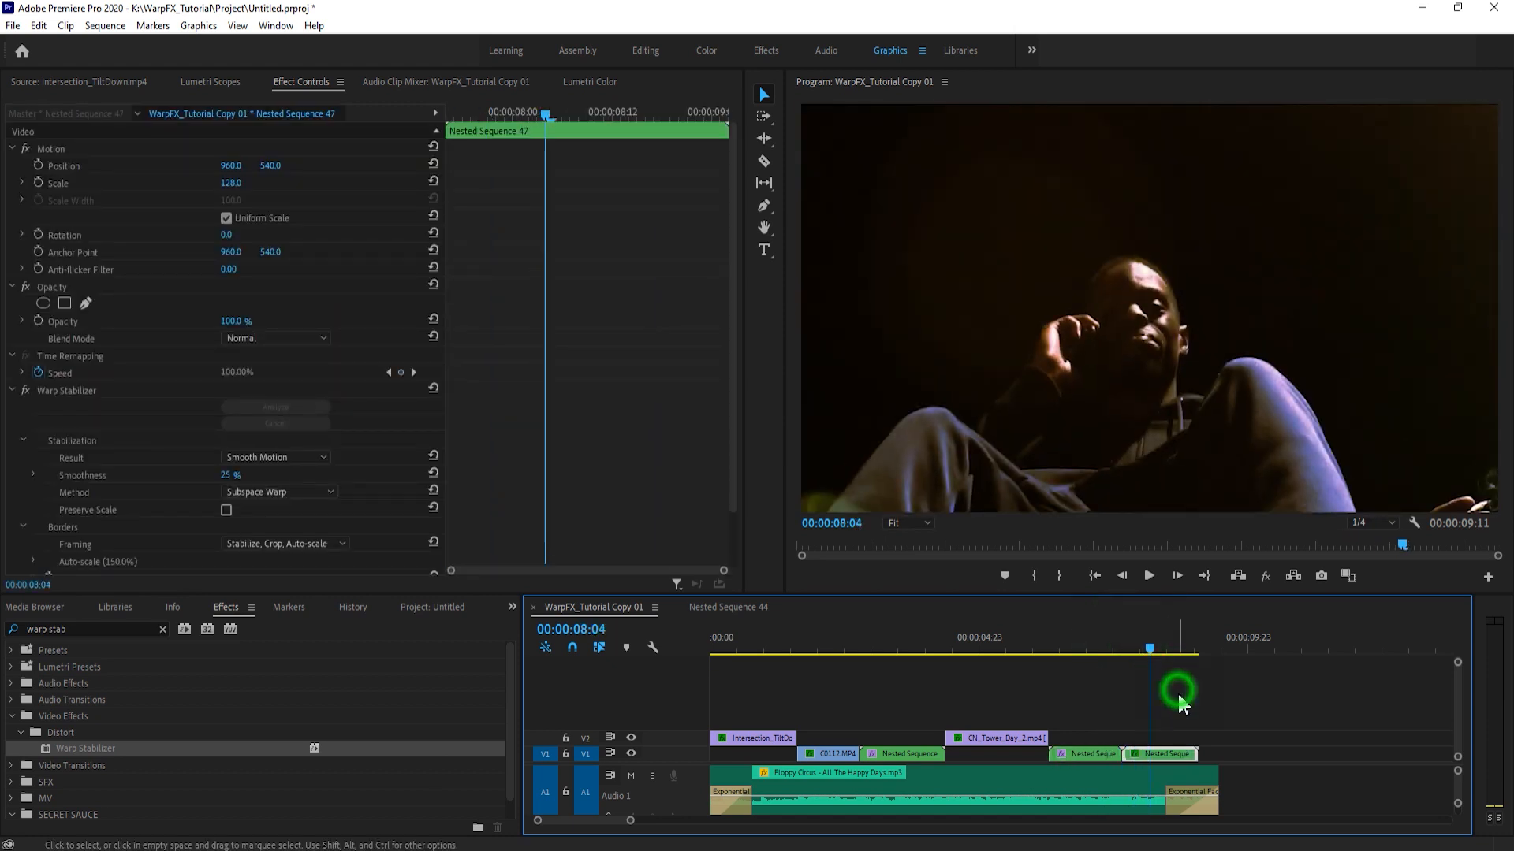
- Play the sequence from just before the Nested Sequence 47 cut to its end to check the transition
left_click_drag(1133, 645, 1121, 646)
key("space")
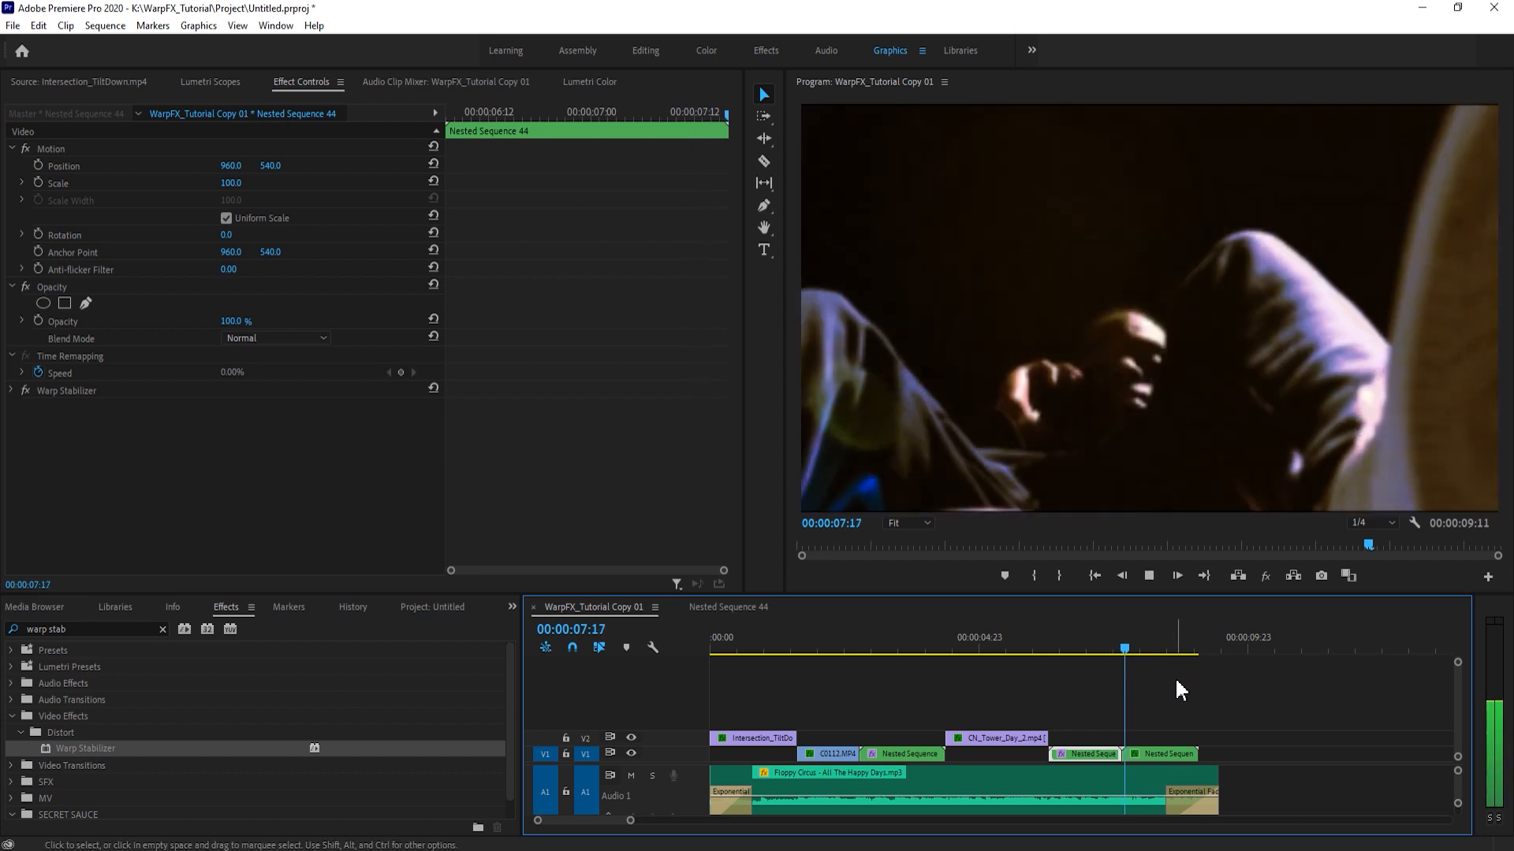
left_click(1139, 631)
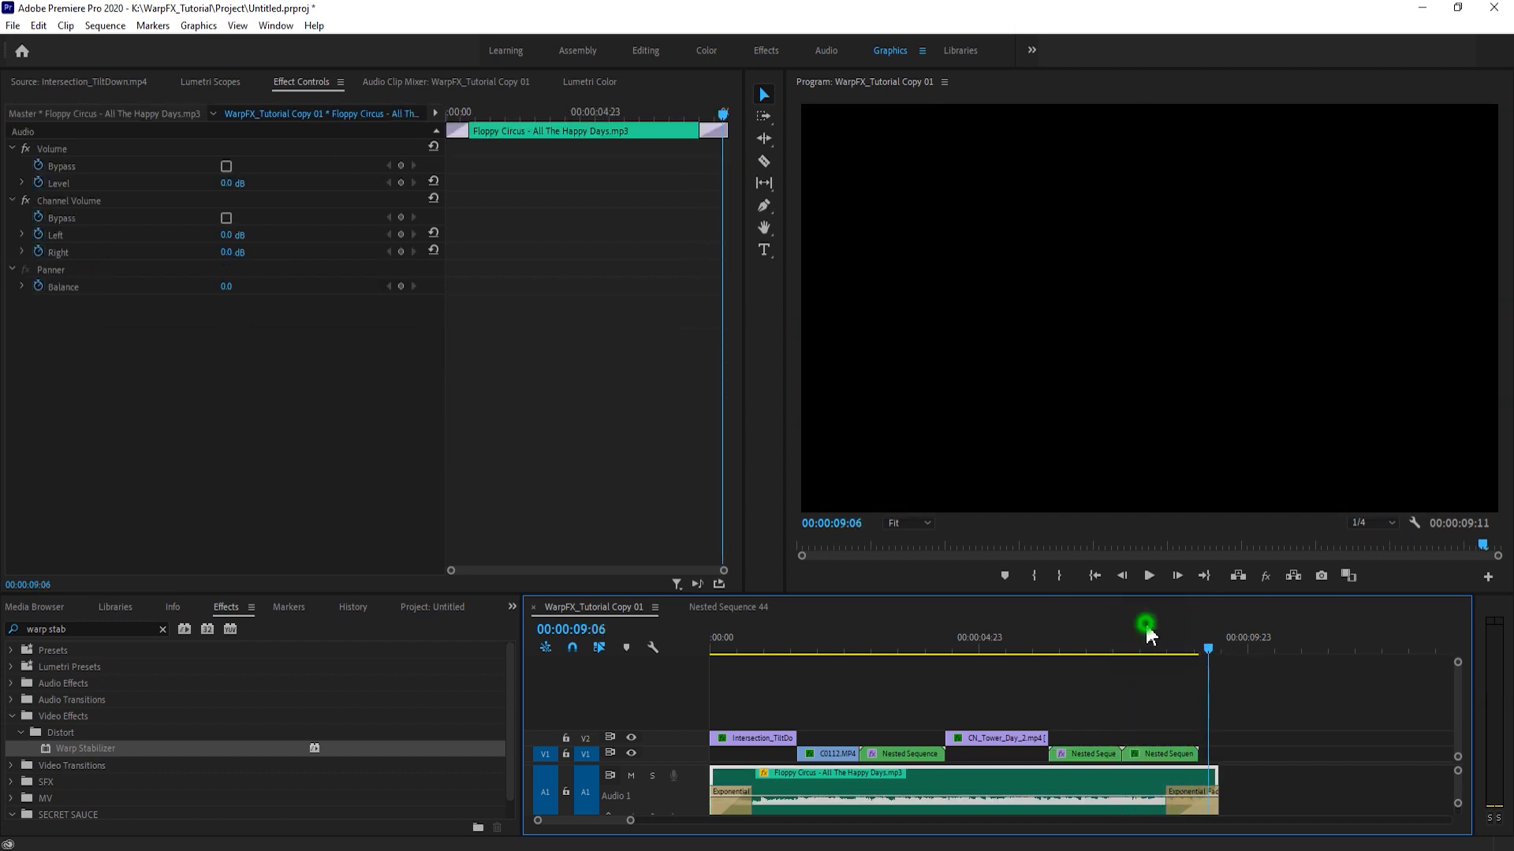
key("space")
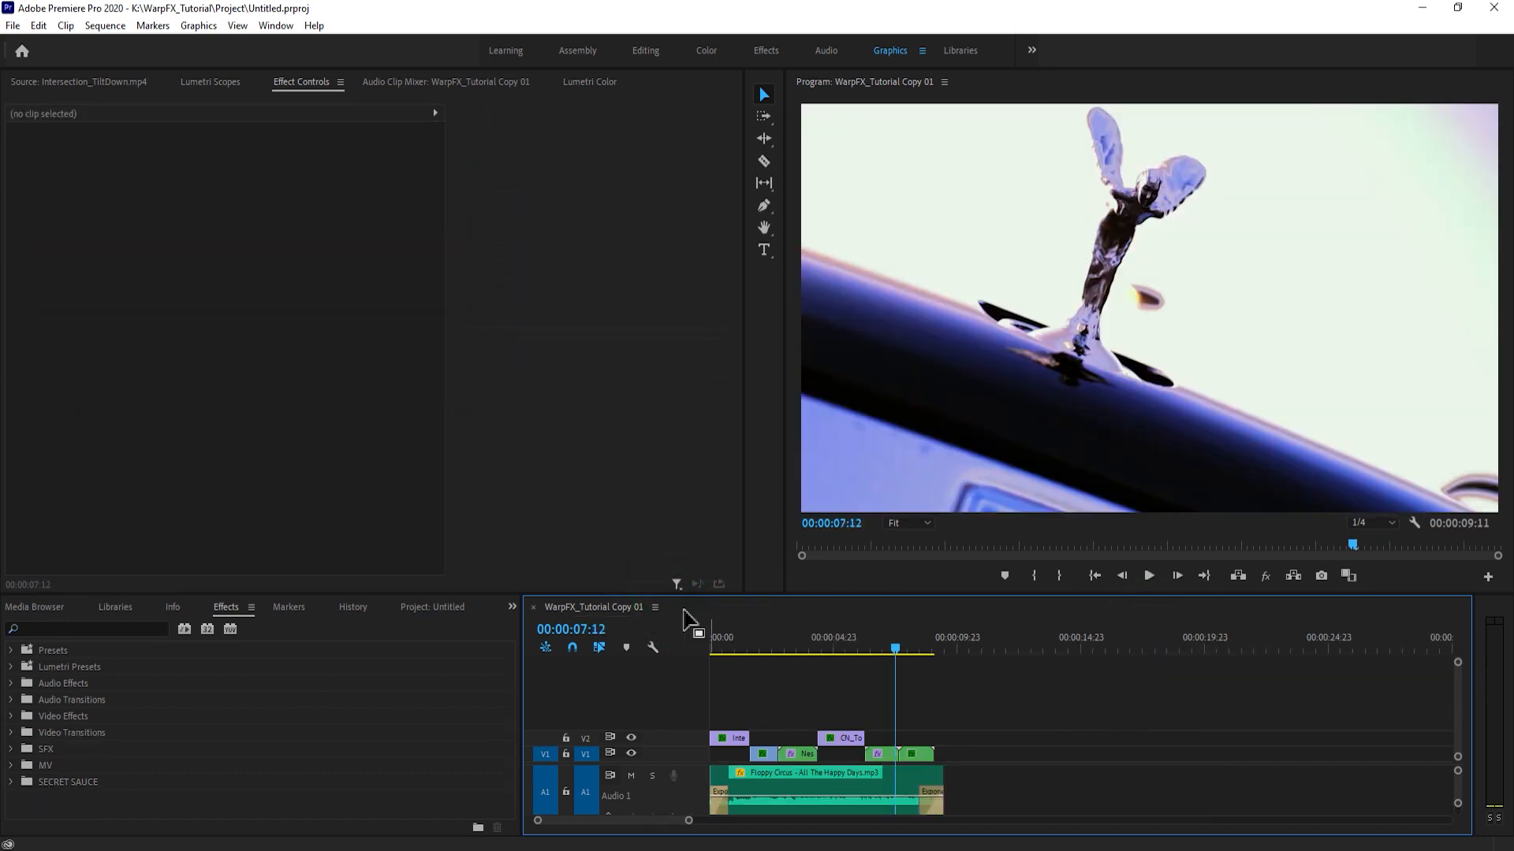
- Go to the cut after C0112.MP4 and expand the Transit Pack - WarpFX.ca presets folder
left_click_drag(688, 821, 636, 821)
left_click(848, 640)
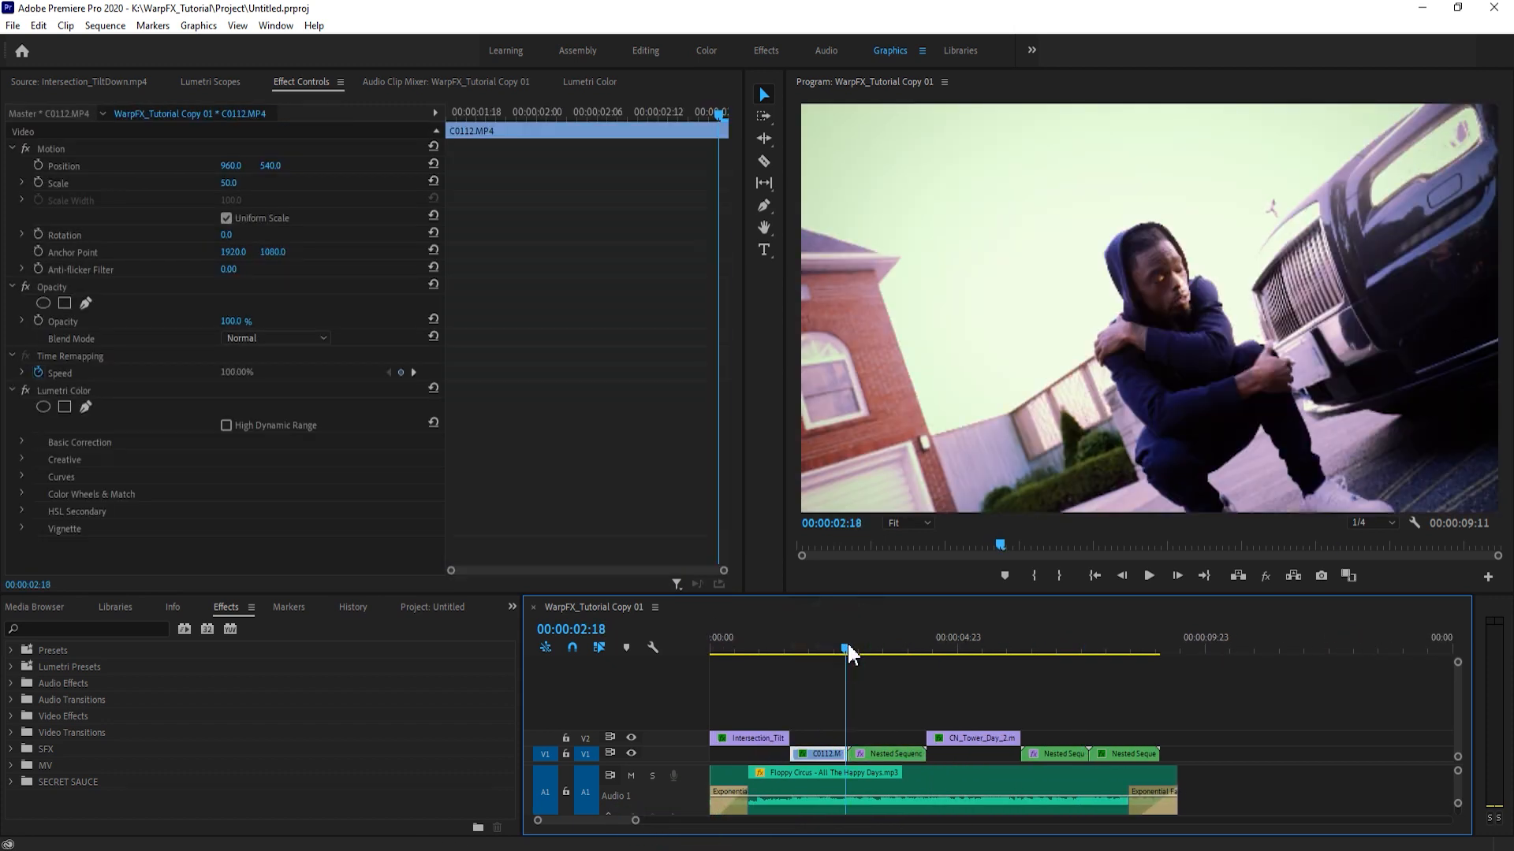
mouse_move(636, 821)
left_mouse_down()
mouse_move(601, 823)
mouse_move(619, 822)
left_mouse_up()
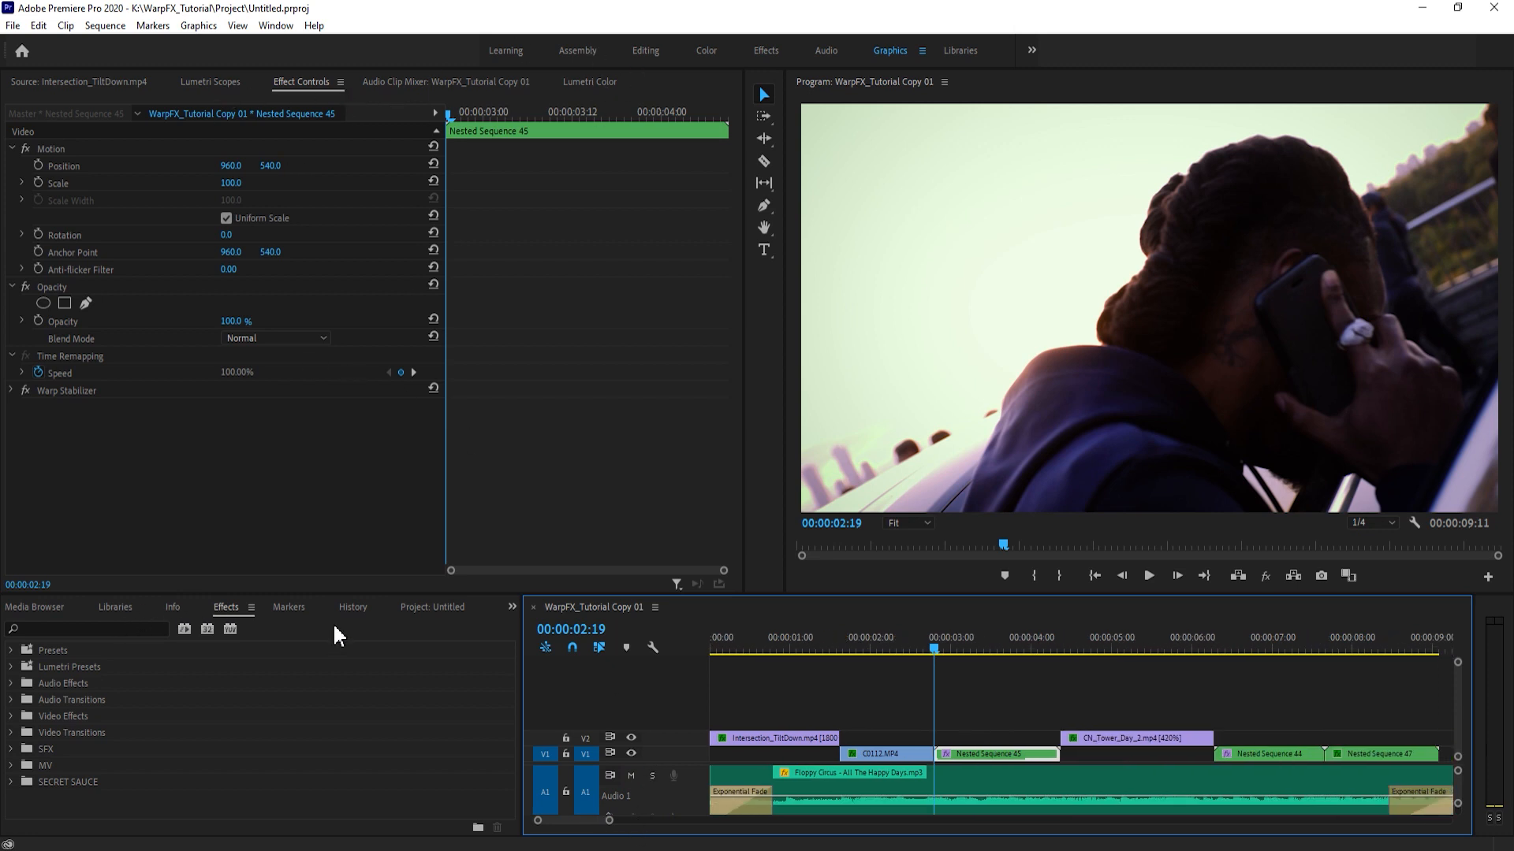
left_click(11, 650)
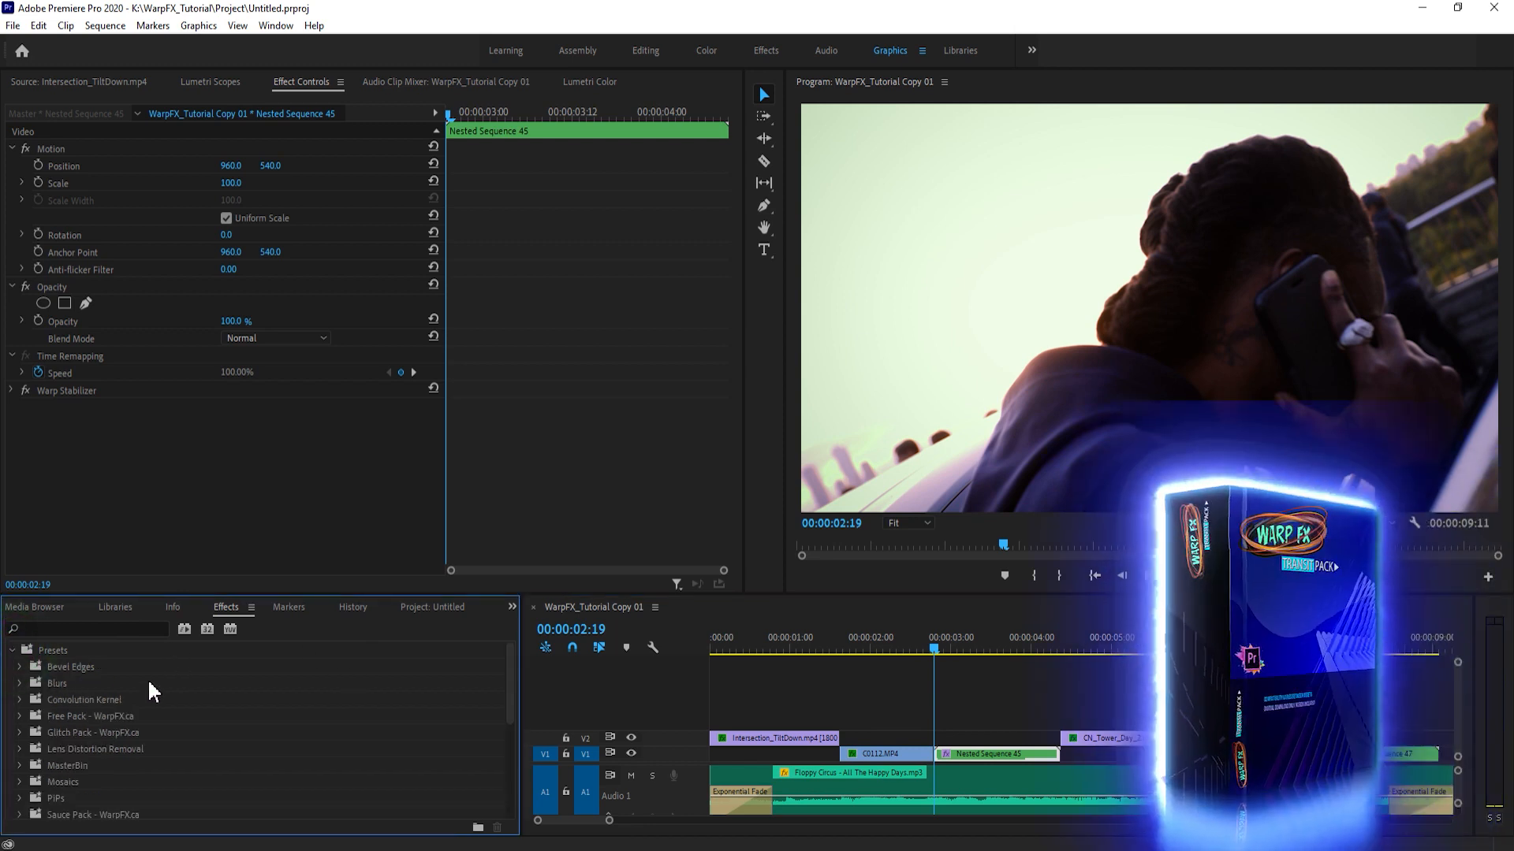
scroll(132, 713, "down", 2)
scroll(115, 721, "down", 2)
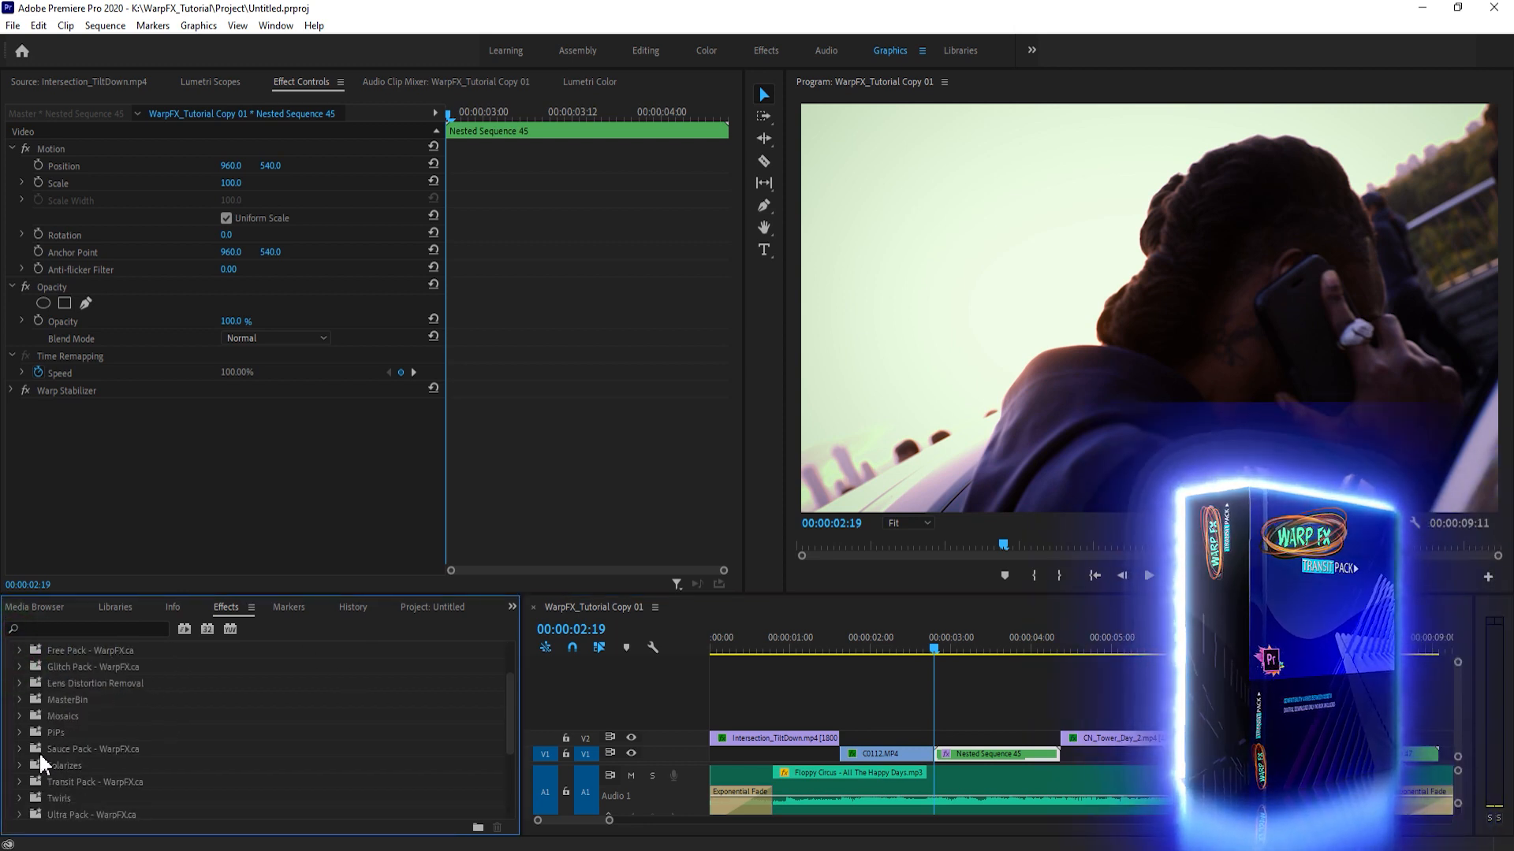
left_click(41, 782)
left_click(19, 782)
scroll(219, 737, "down", 3)
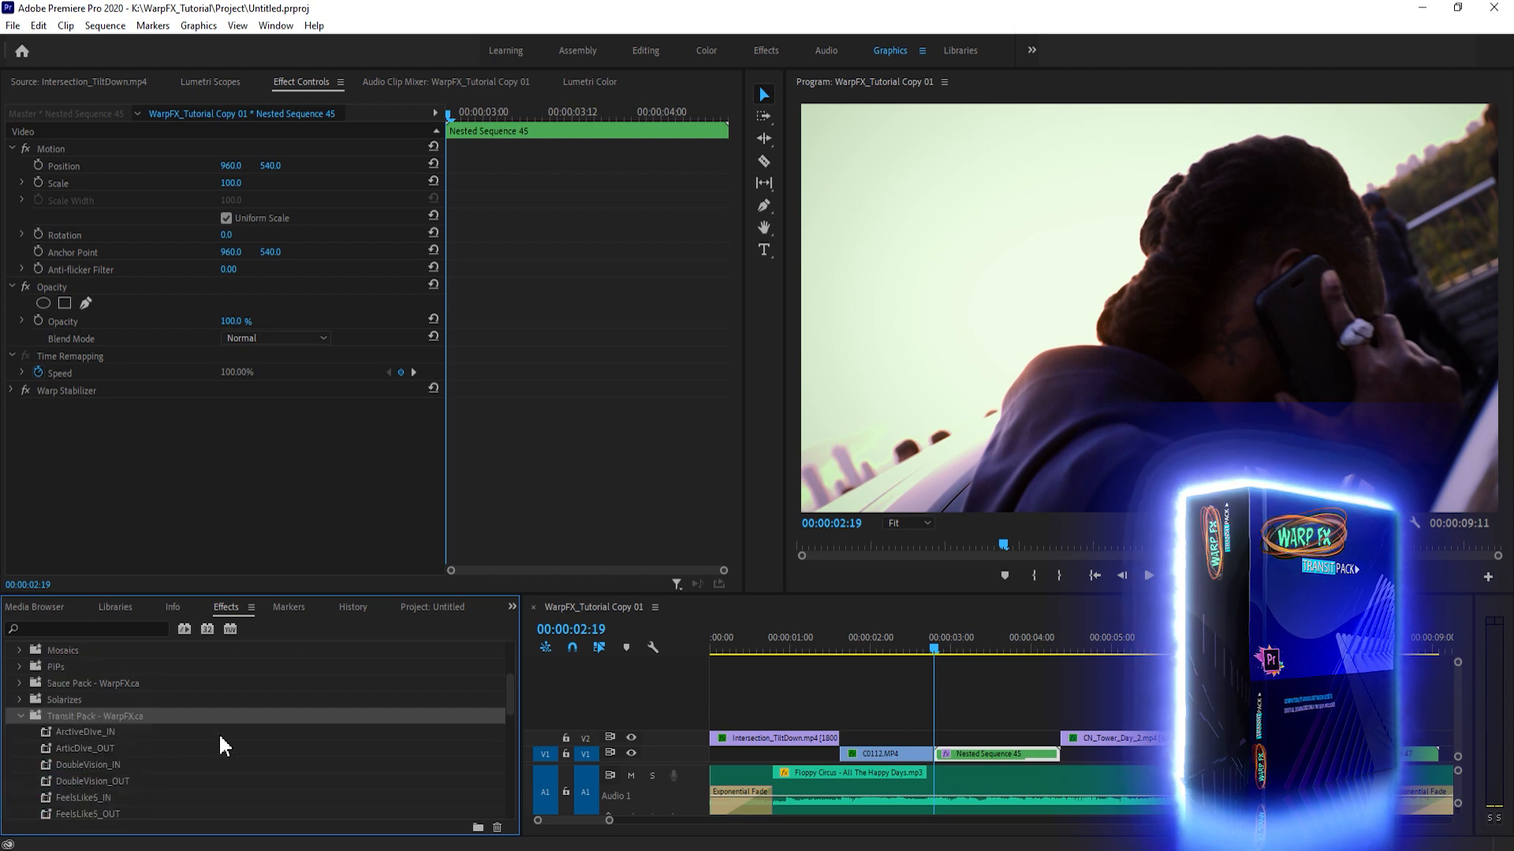
left_click(115, 781)
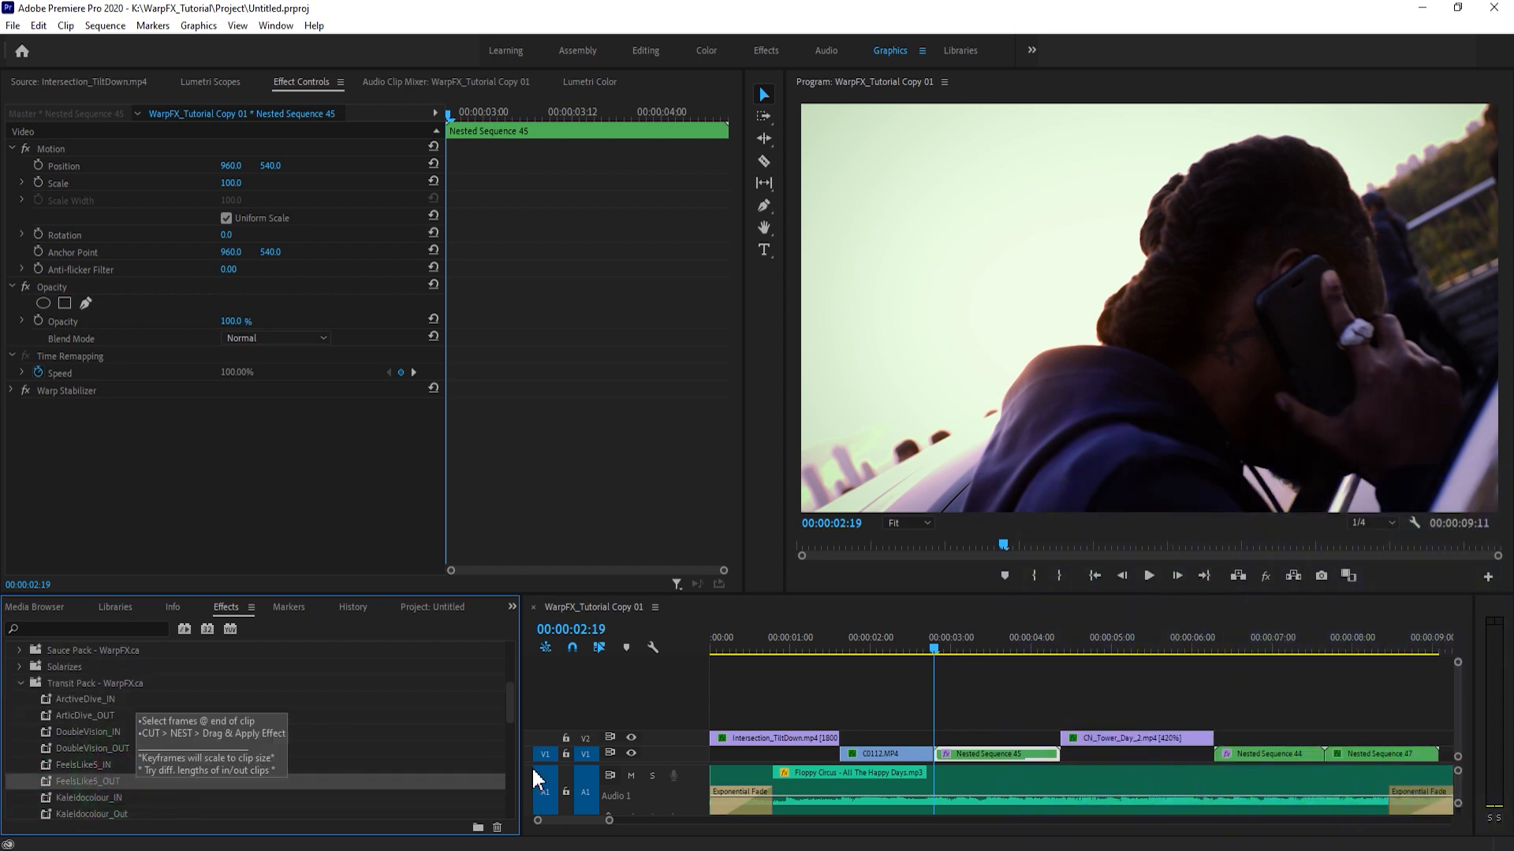
- Compare the frames on either side of the cut between C0112.MP4 and Nested Sequence 45
left_click(933, 700)
left_click_drag(609, 820, 574, 823)
left_click(982, 704)
left_click(1084, 648)
left_click_drag(1084, 647, 1089, 647)
left_click(1038, 666)
key("Left")
key("Left")
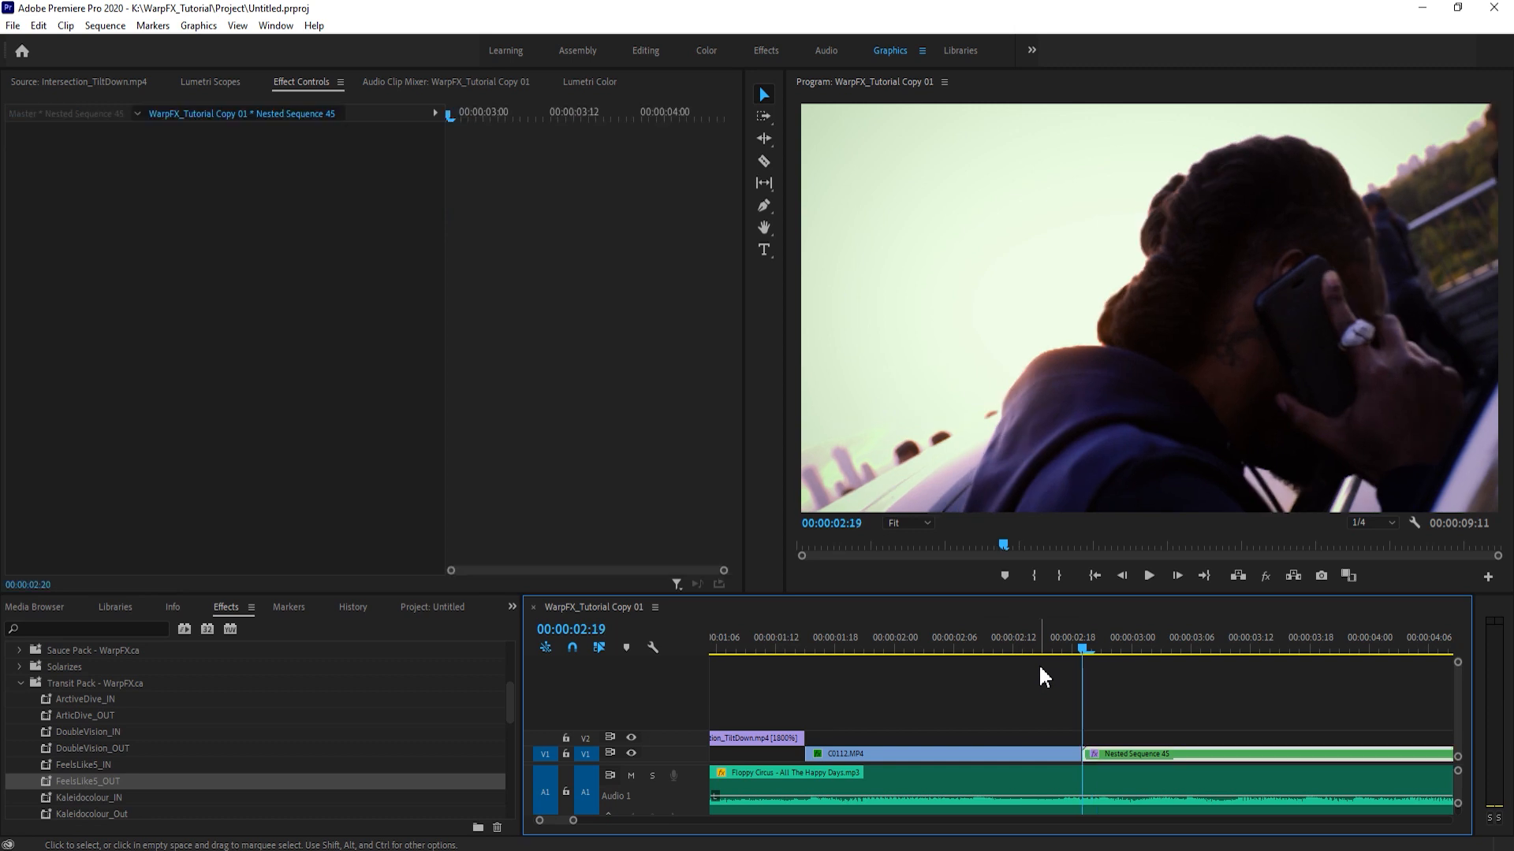
key("Right")
key("Left")
key("Right")
key("Left")
key("Right")
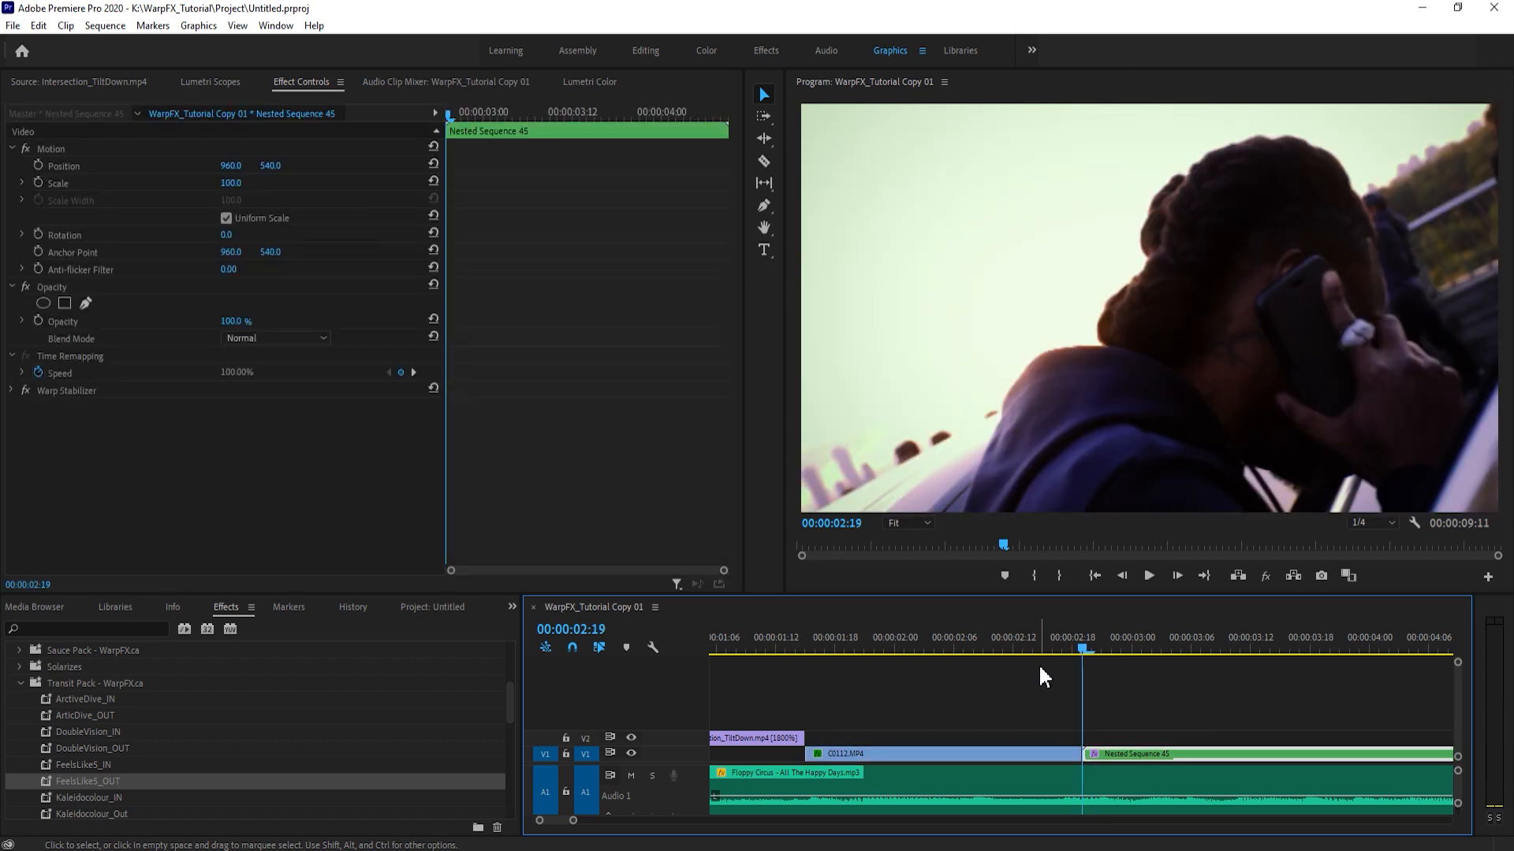
key("Left")
key("Left")
key("Right")
key("Right")
key("Left")
key("Right")
key("Left")
key("Right")
key("Right")
key("Left")
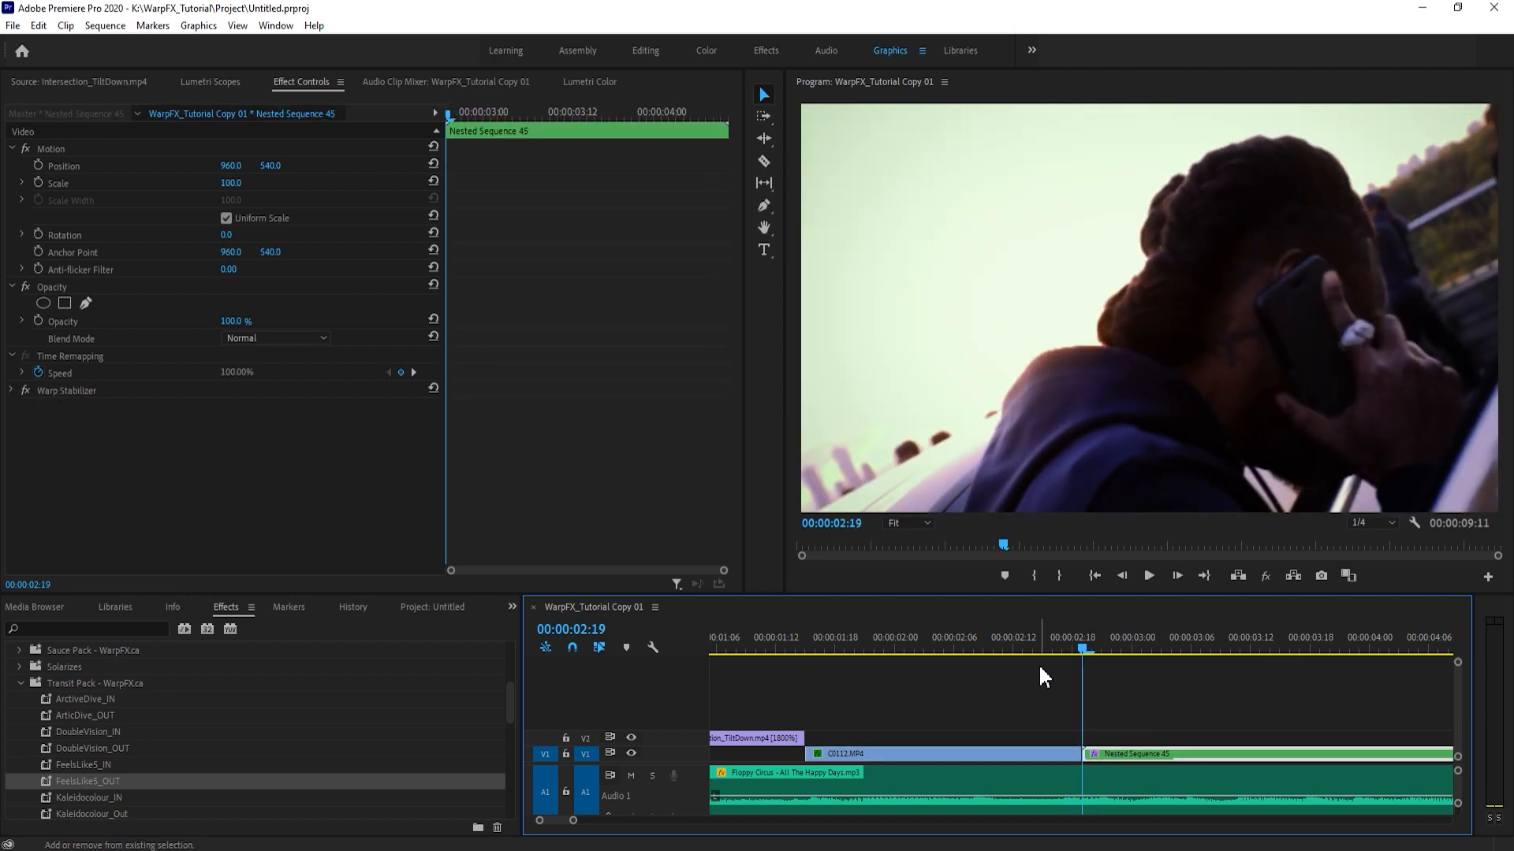
- Examine the last frames of C0112.MP4 by stepping five frames and ten frames back from the cut
key("shift+Left")
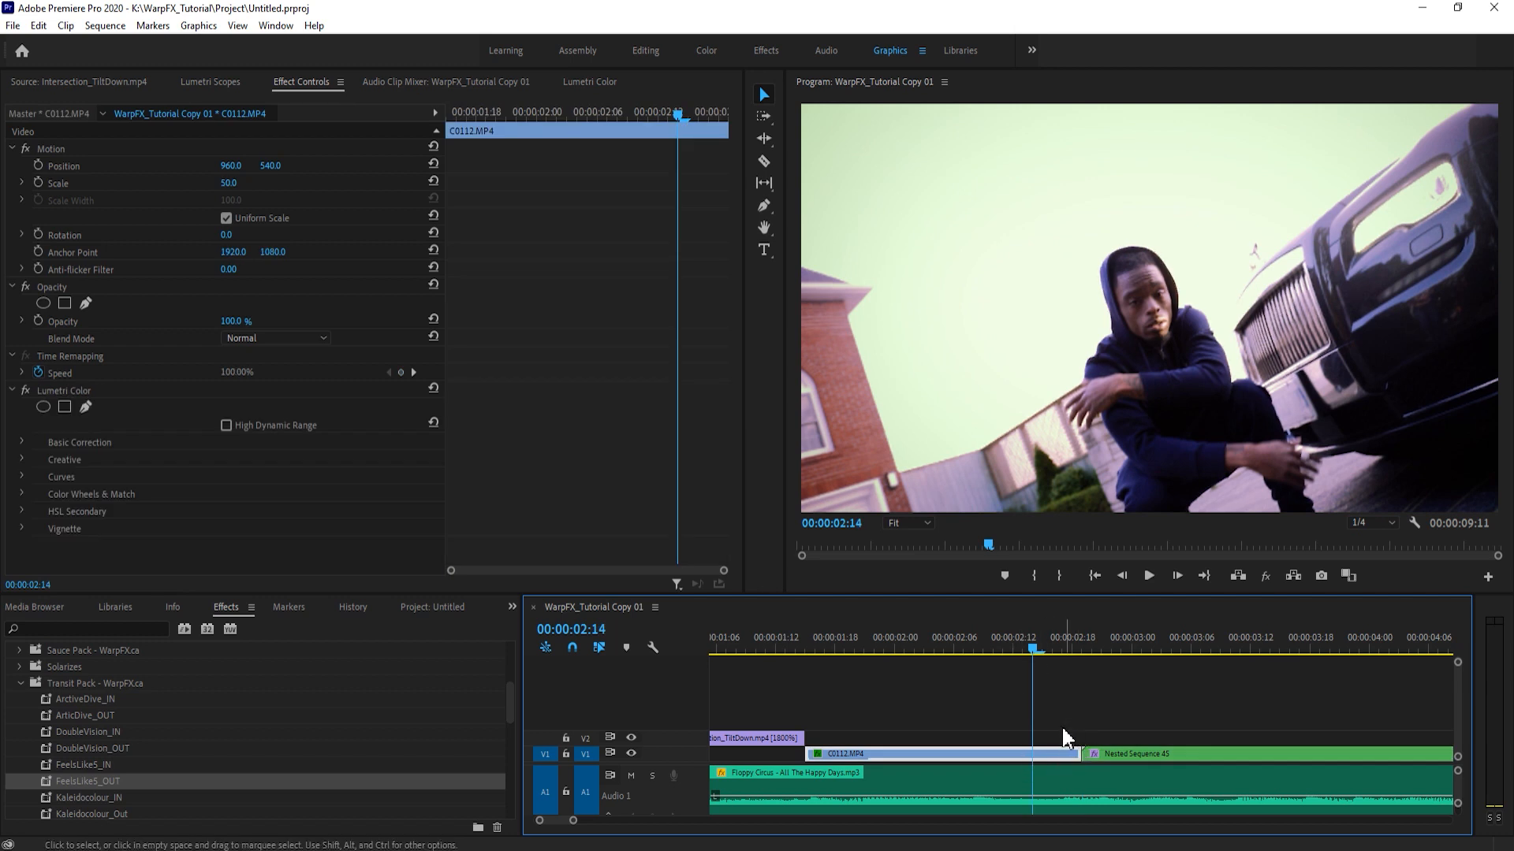
key("Right")
key("Right")
key("Right")
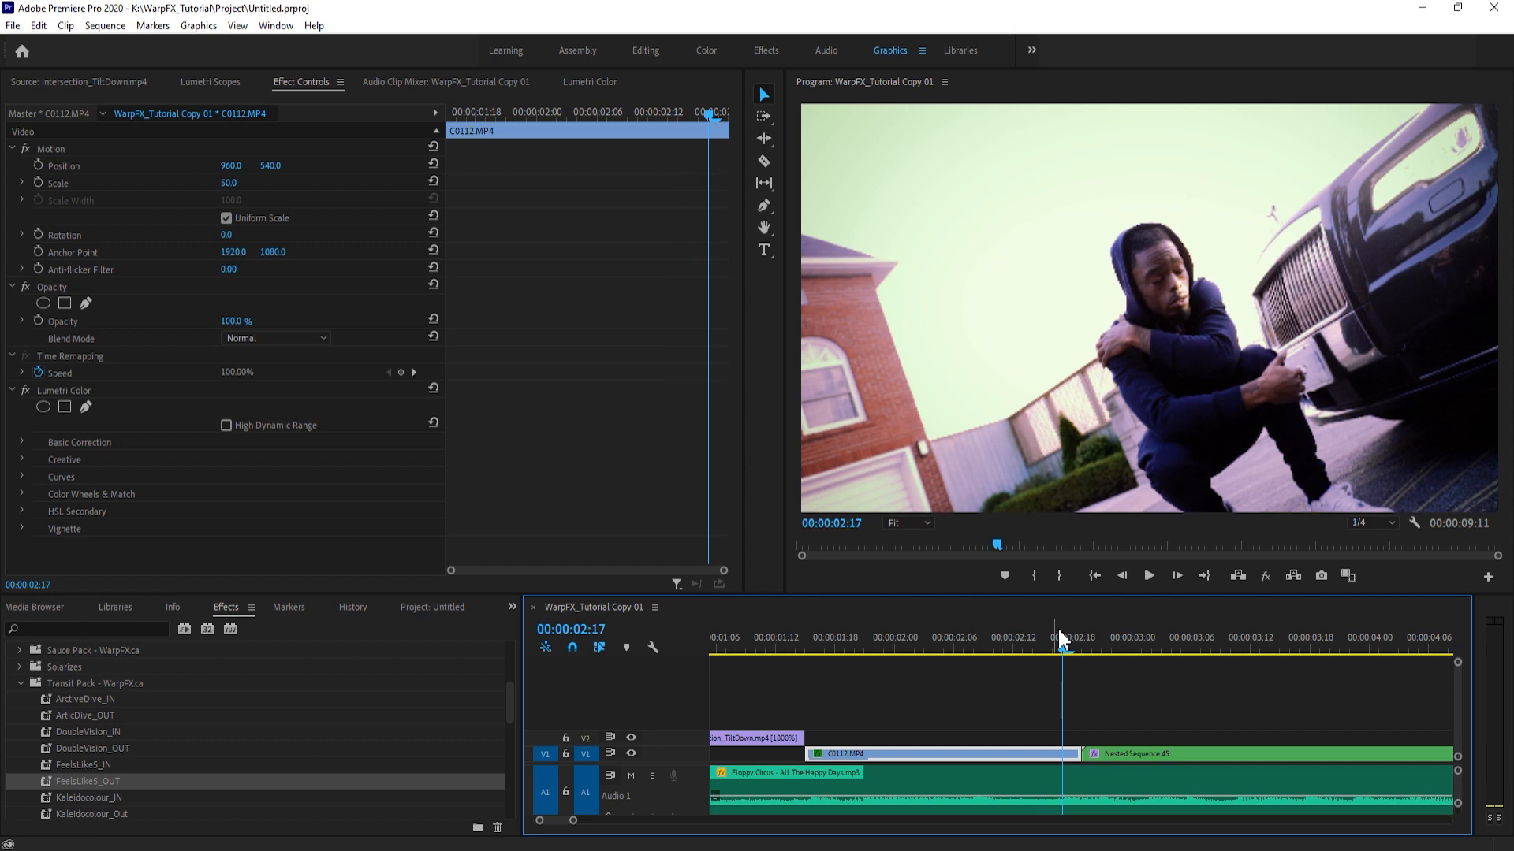
key("Right")
key("Right")
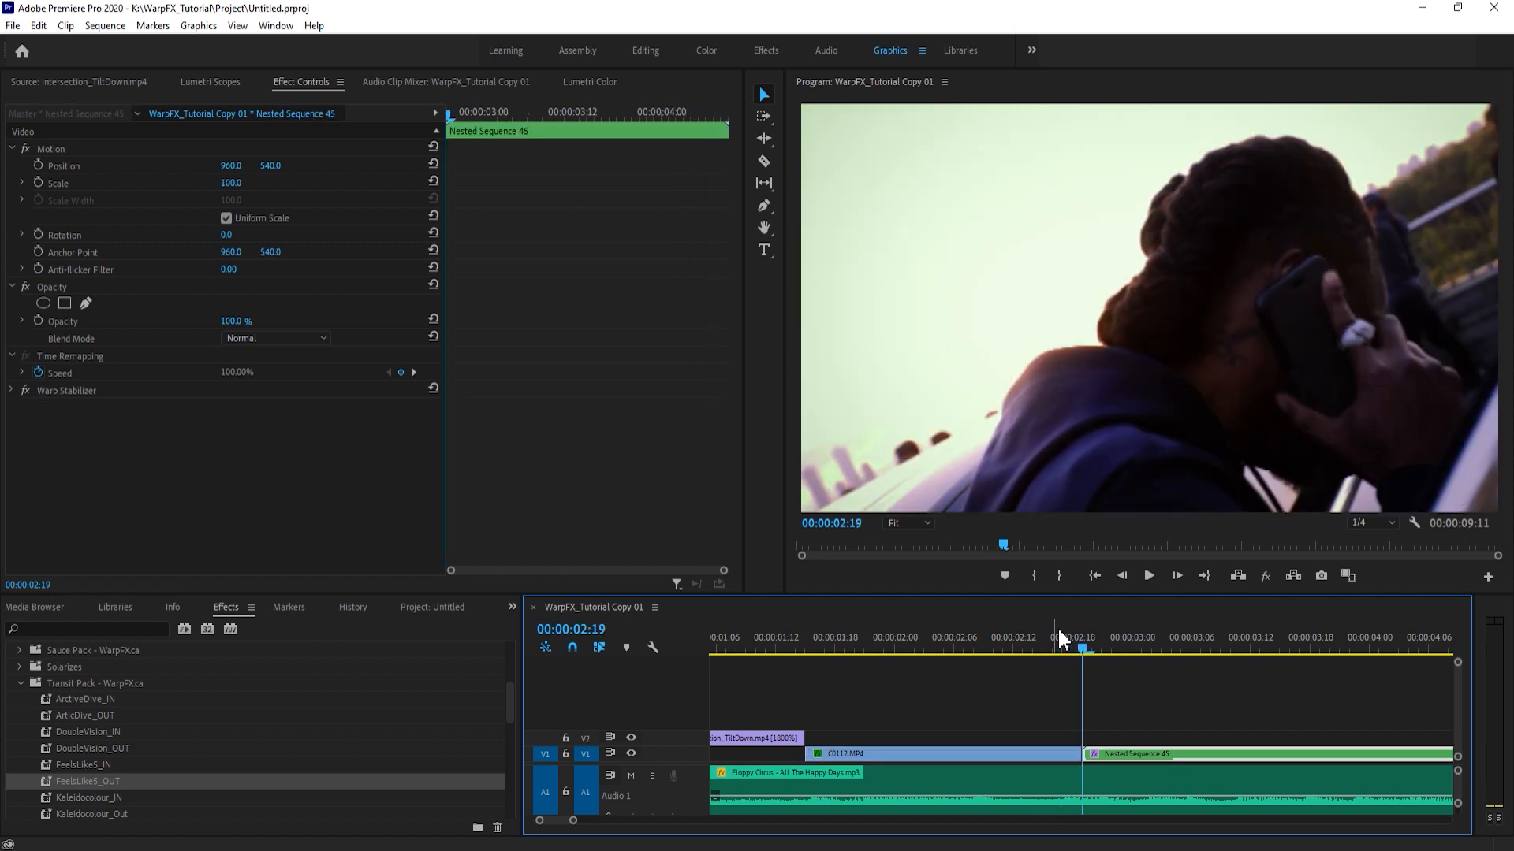
key("shift+Left")
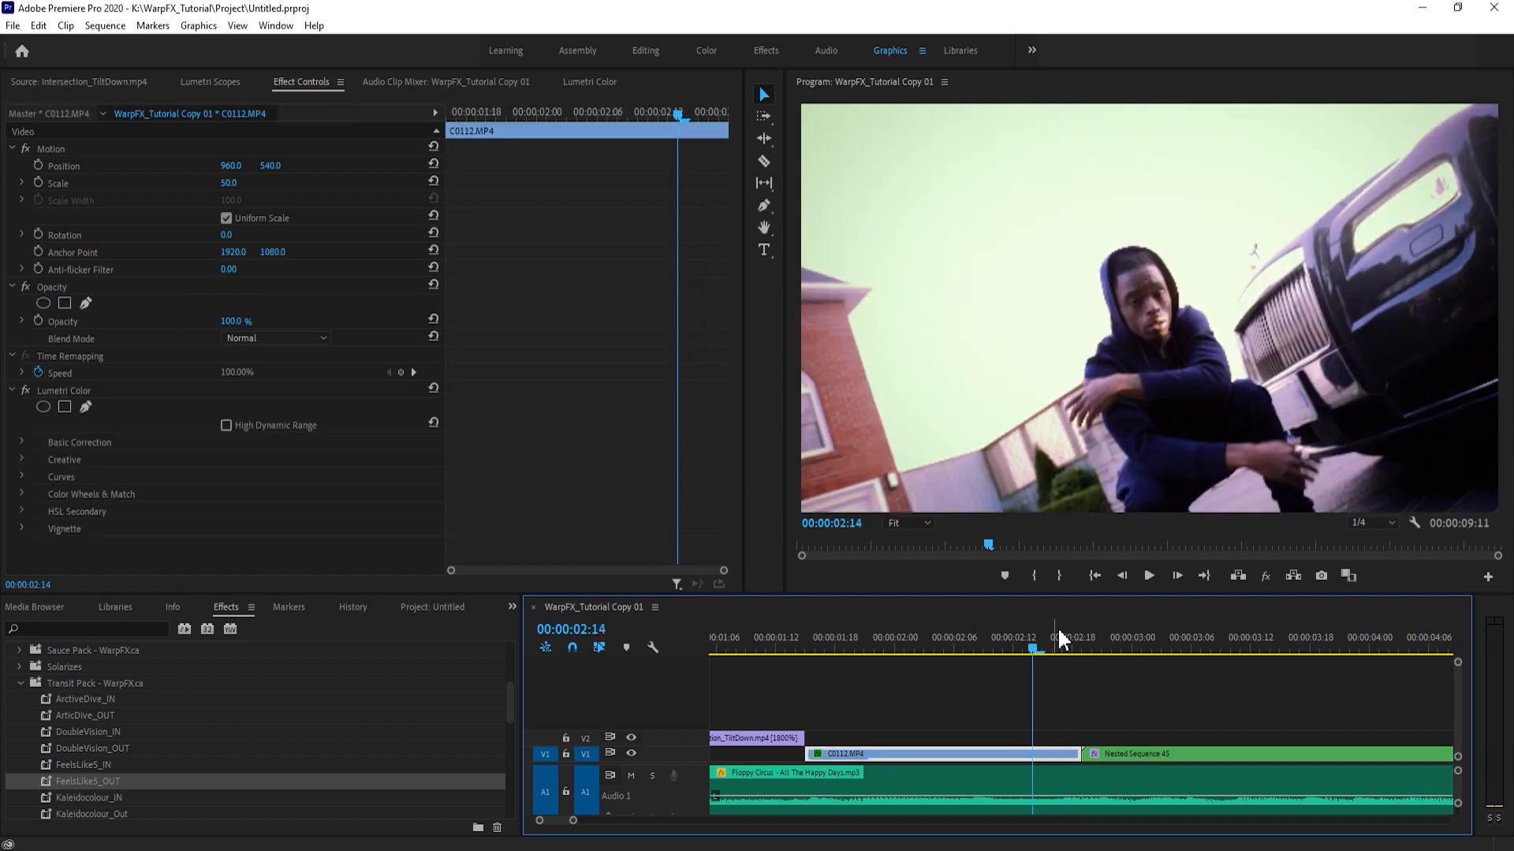
key("shift+Left")
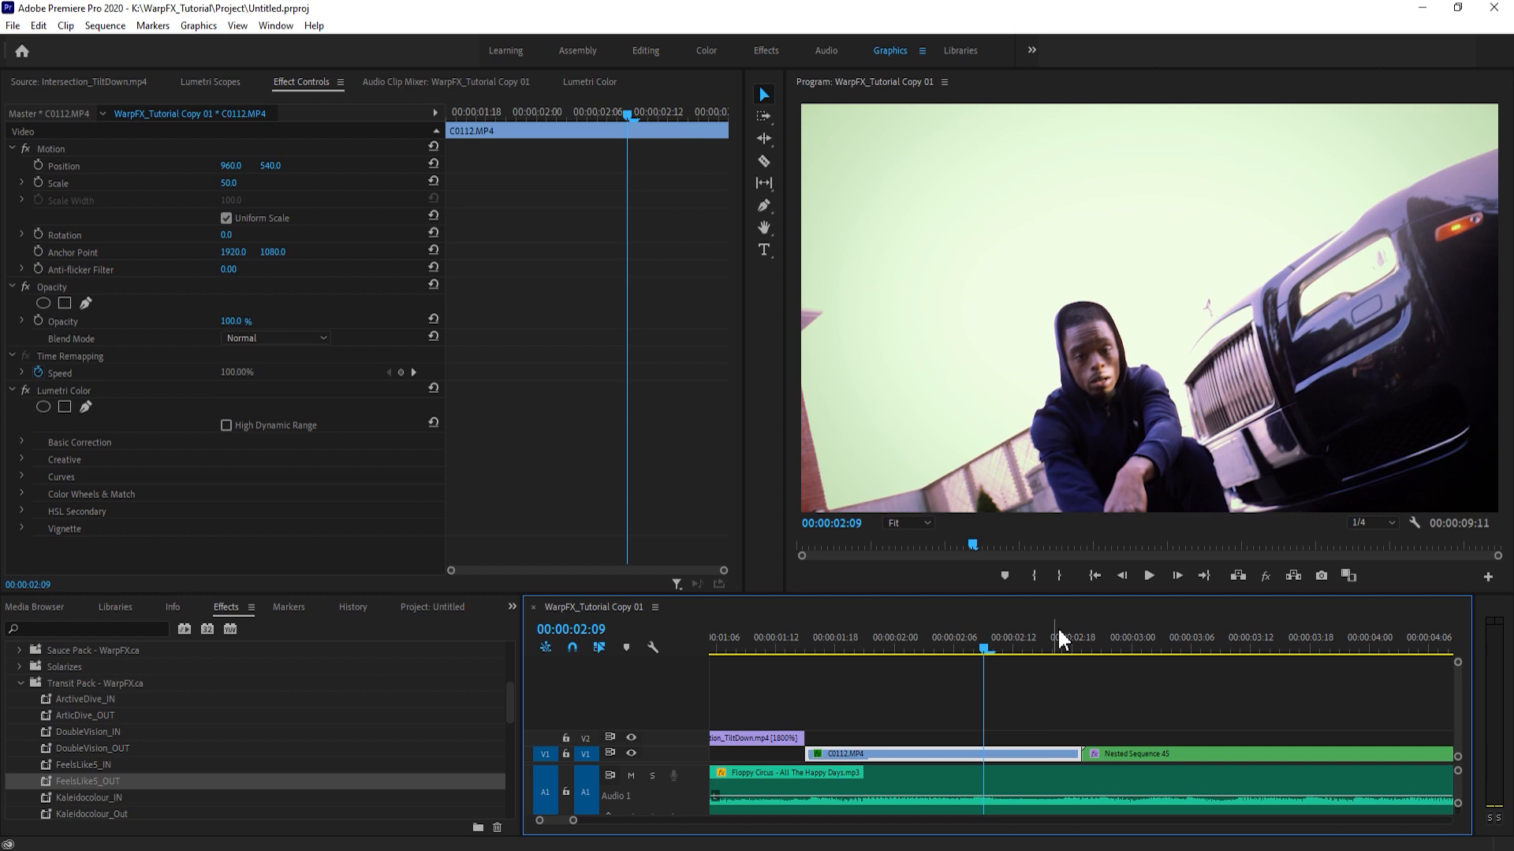
- Split C0112.MP4 at 00:00:02:14 and nest the short end piece before Nested Sequence 45
left_click(1032, 698)
left_click(1019, 711)
key("shift+Right")
key("c")
left_click(1033, 754)
key("v")
left_click(1052, 755)
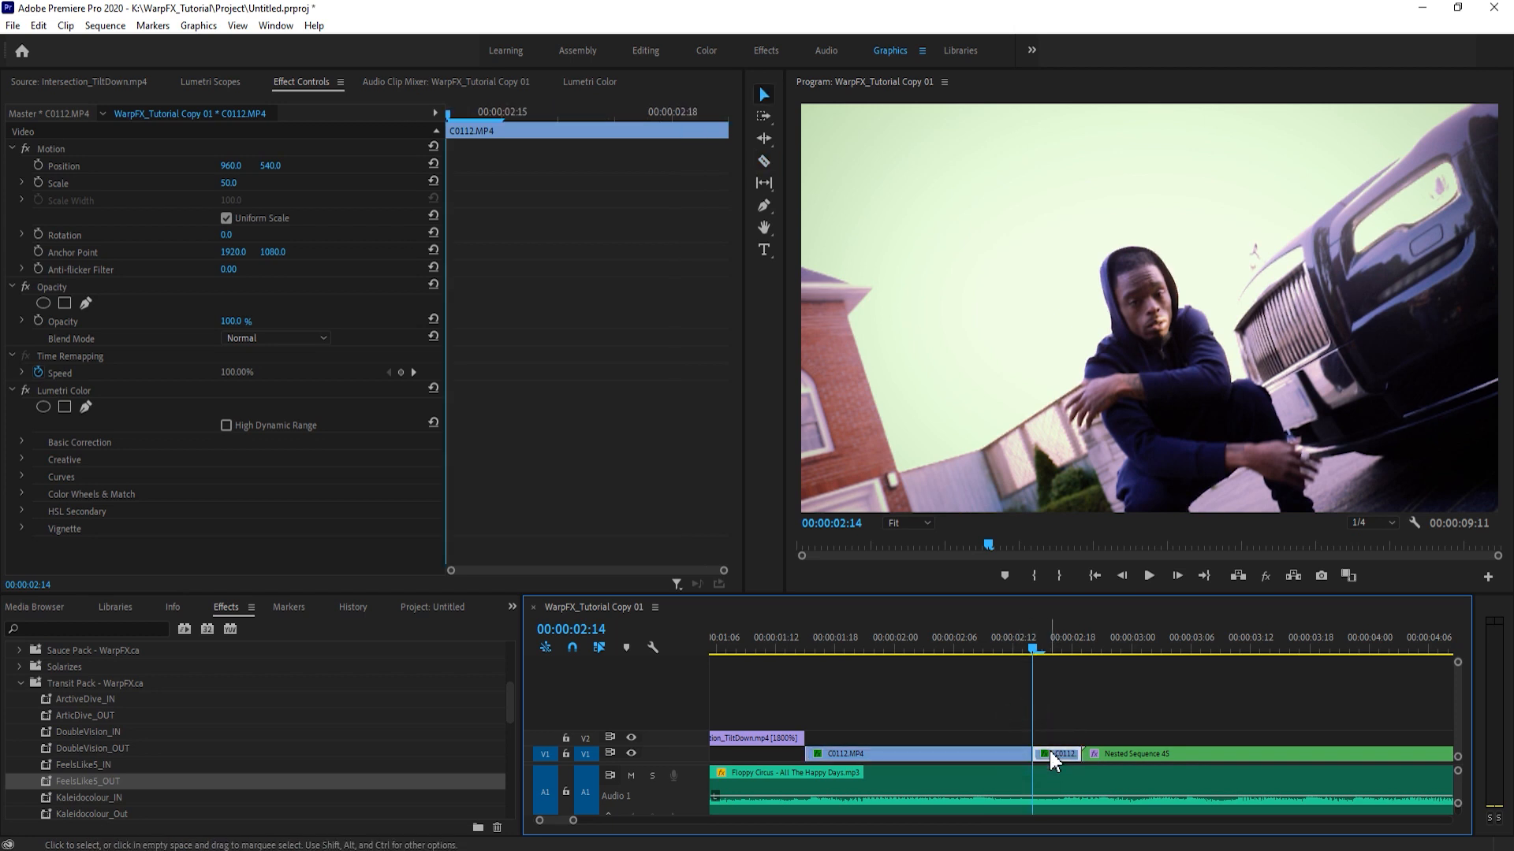
key("alt+n")
key("Return")
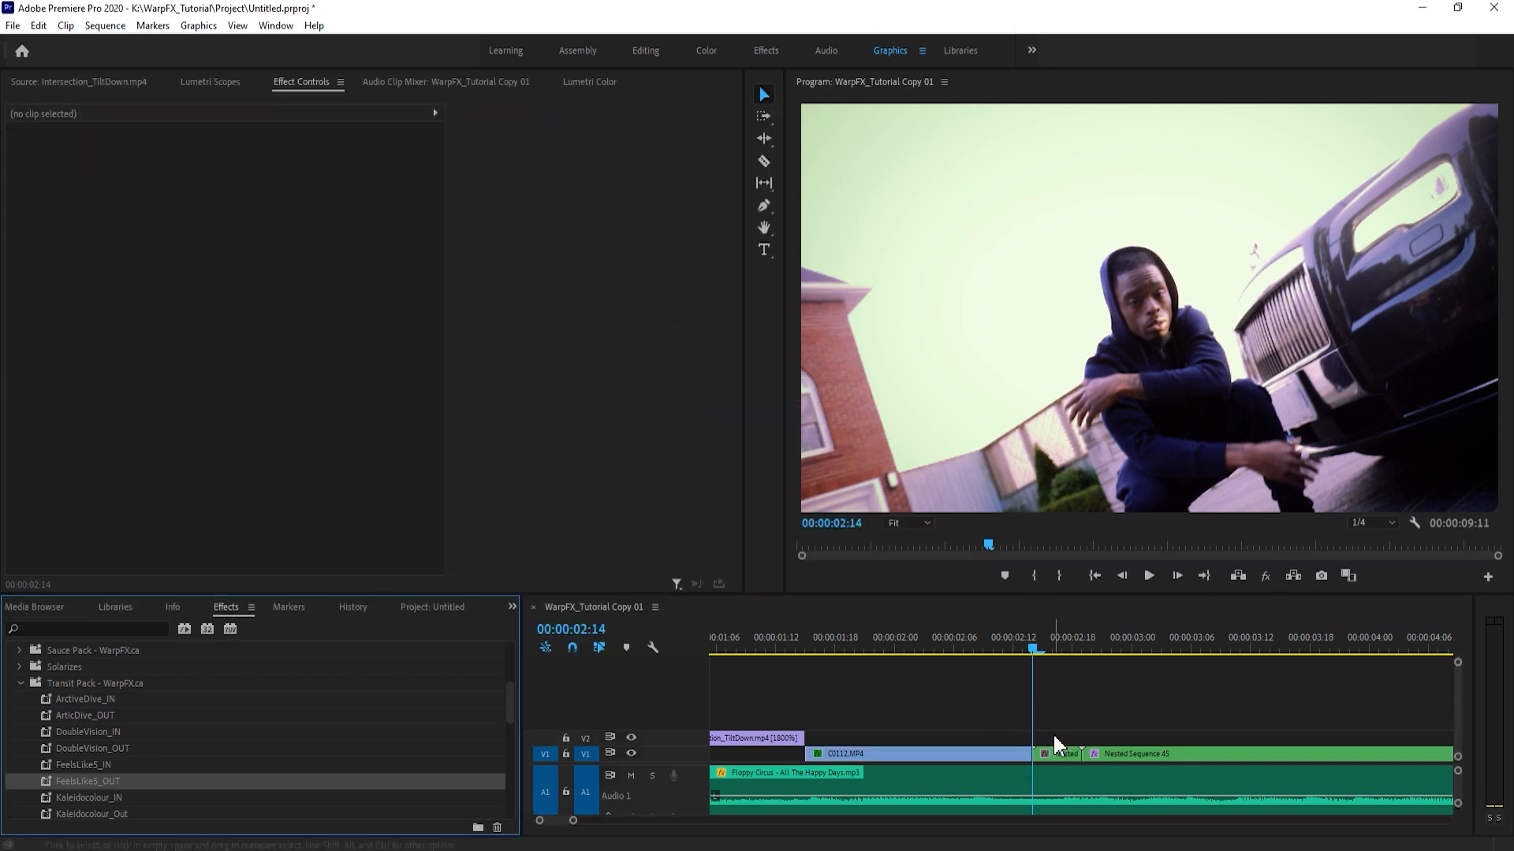
- Copy C0112.MP4 onto V2 up to the Nested Sequence 45 cut and split the copy at 00:00:01:23
left_click_drag(1003, 754, 1081, 736, "alt")
left_click(1080, 705)
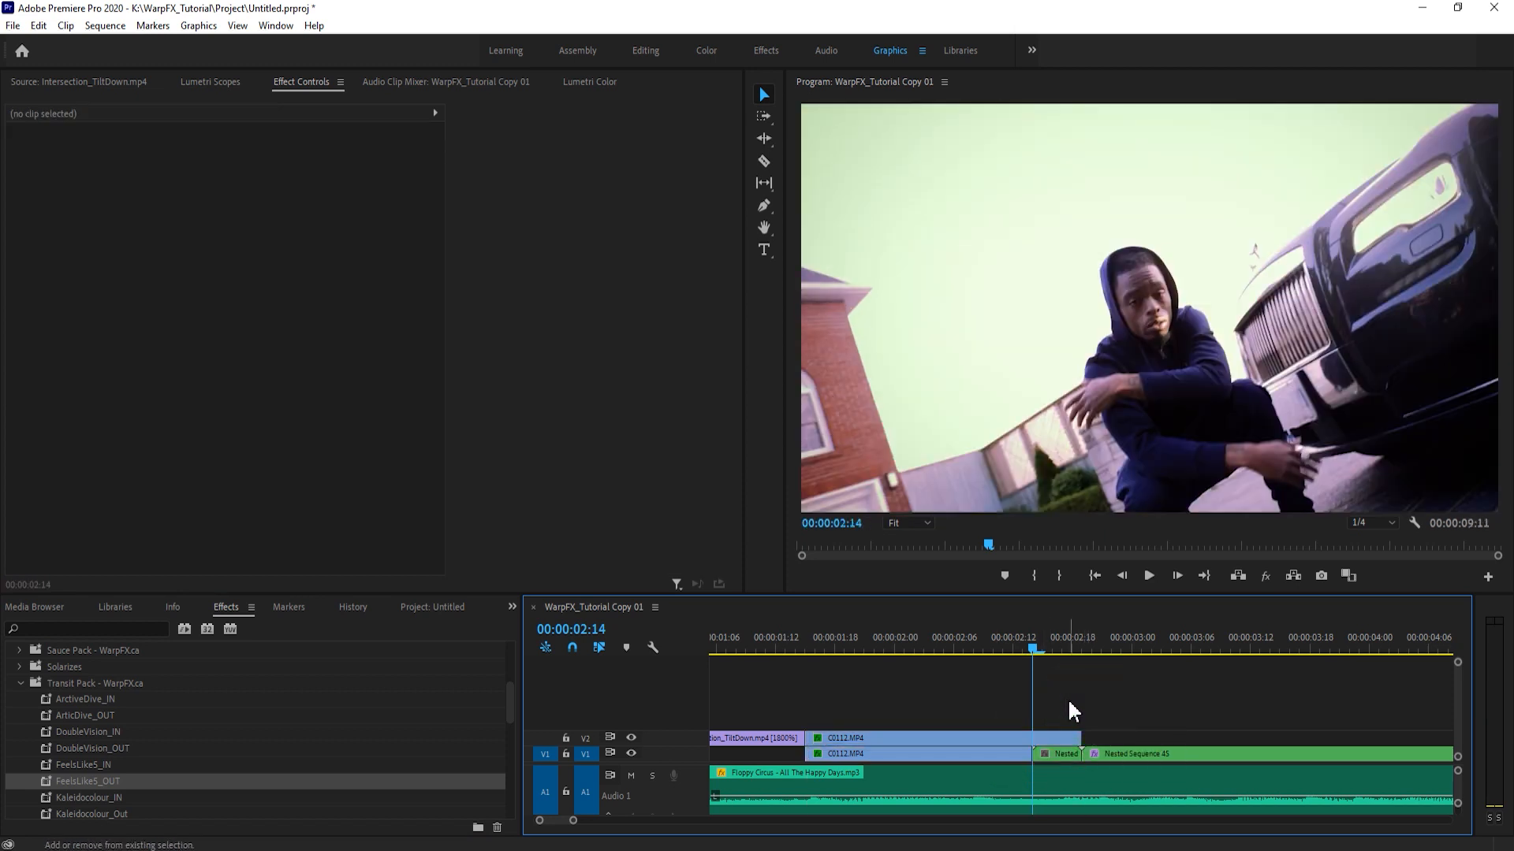
key("shift+Left")
key("shift+Left")
key("shift+Left")
key("c")
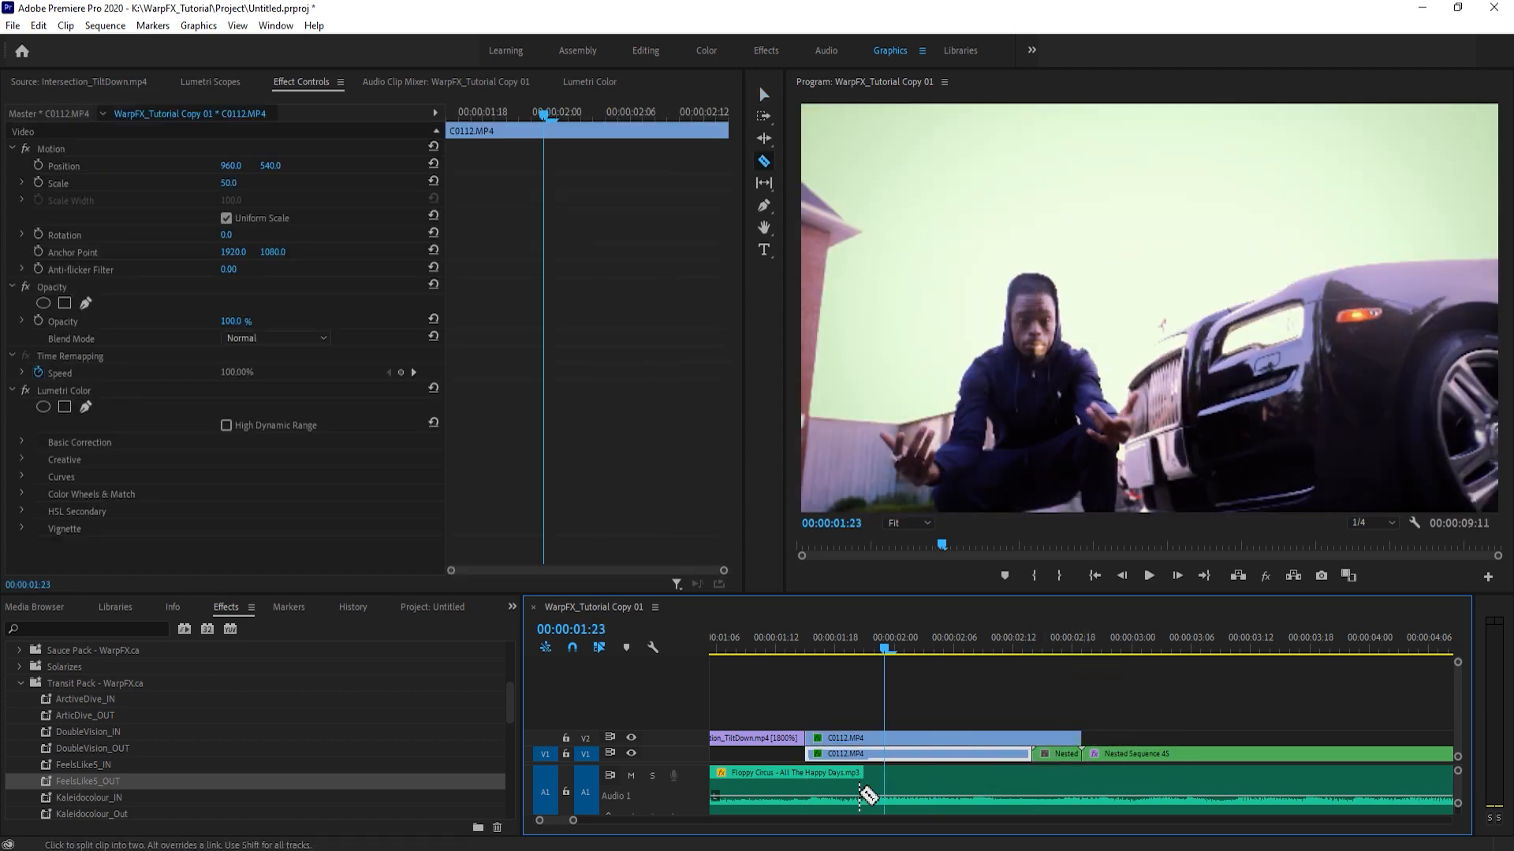
left_click(891, 738)
key("v")
left_click(903, 738)
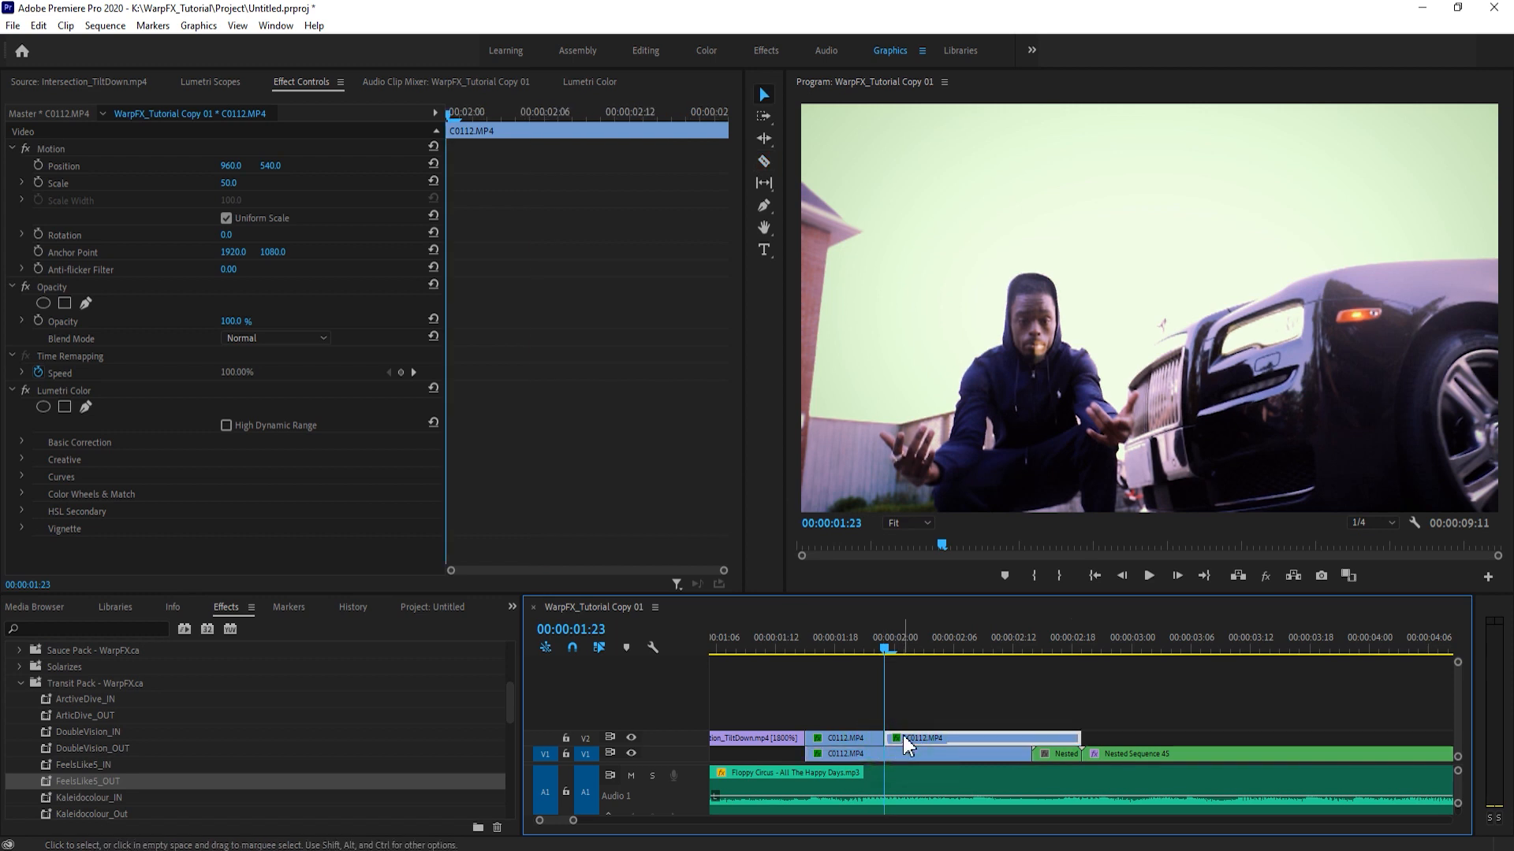
- Nest the end piece of the C0112.MP4 copy on V2
key("alt+n")
key("Return")
key("shift+7")
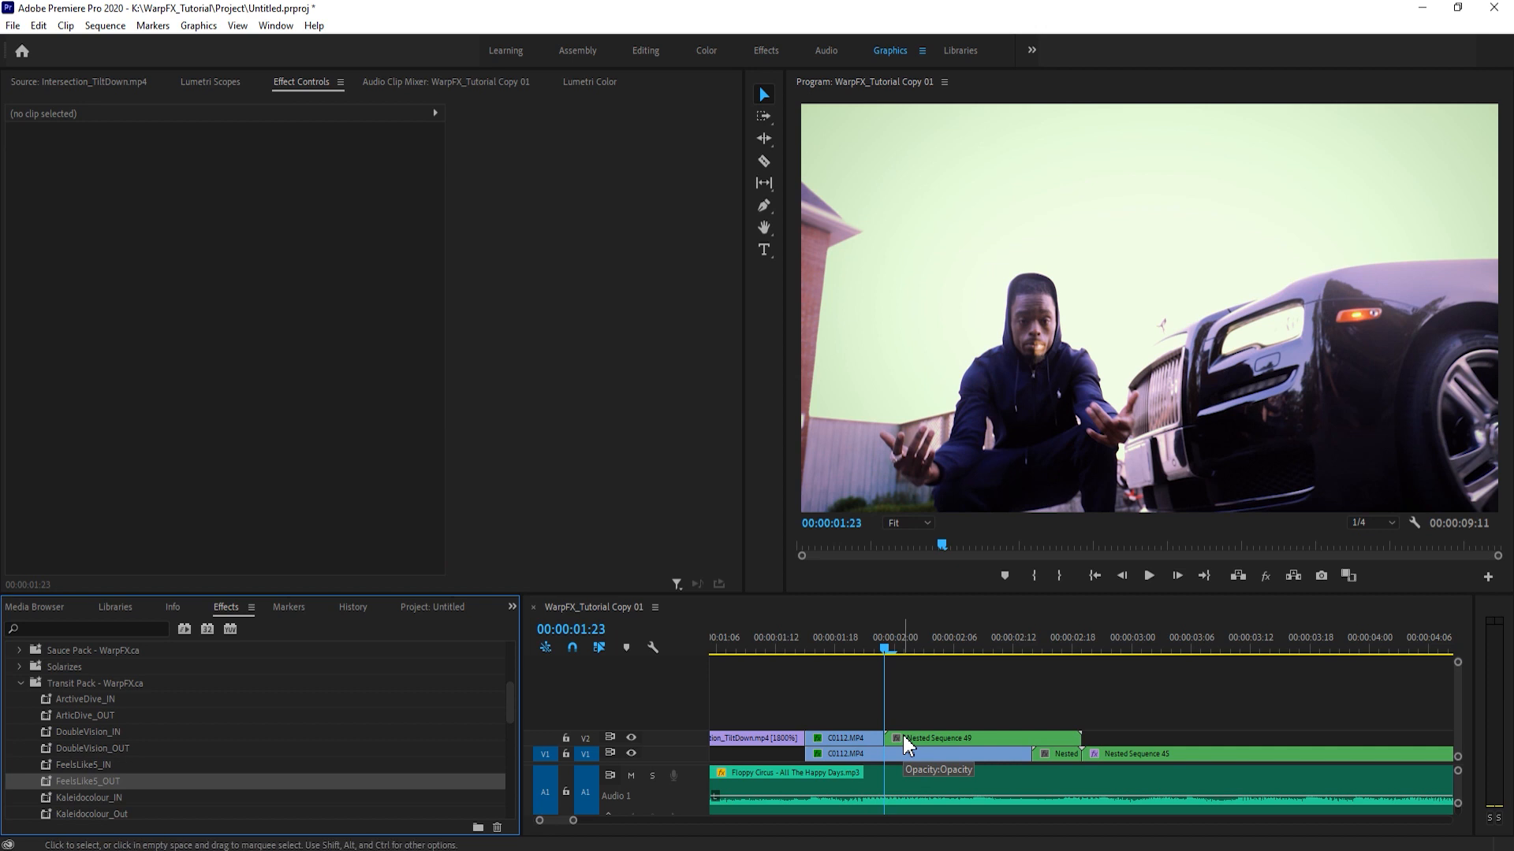
- Step through the nested end piece on V2 in five-frame jumps to check its length before the cut
left_click(904, 688)
key("shift+Right")
key("shift+Right")
key("shift+Right")
key("shift+Right")
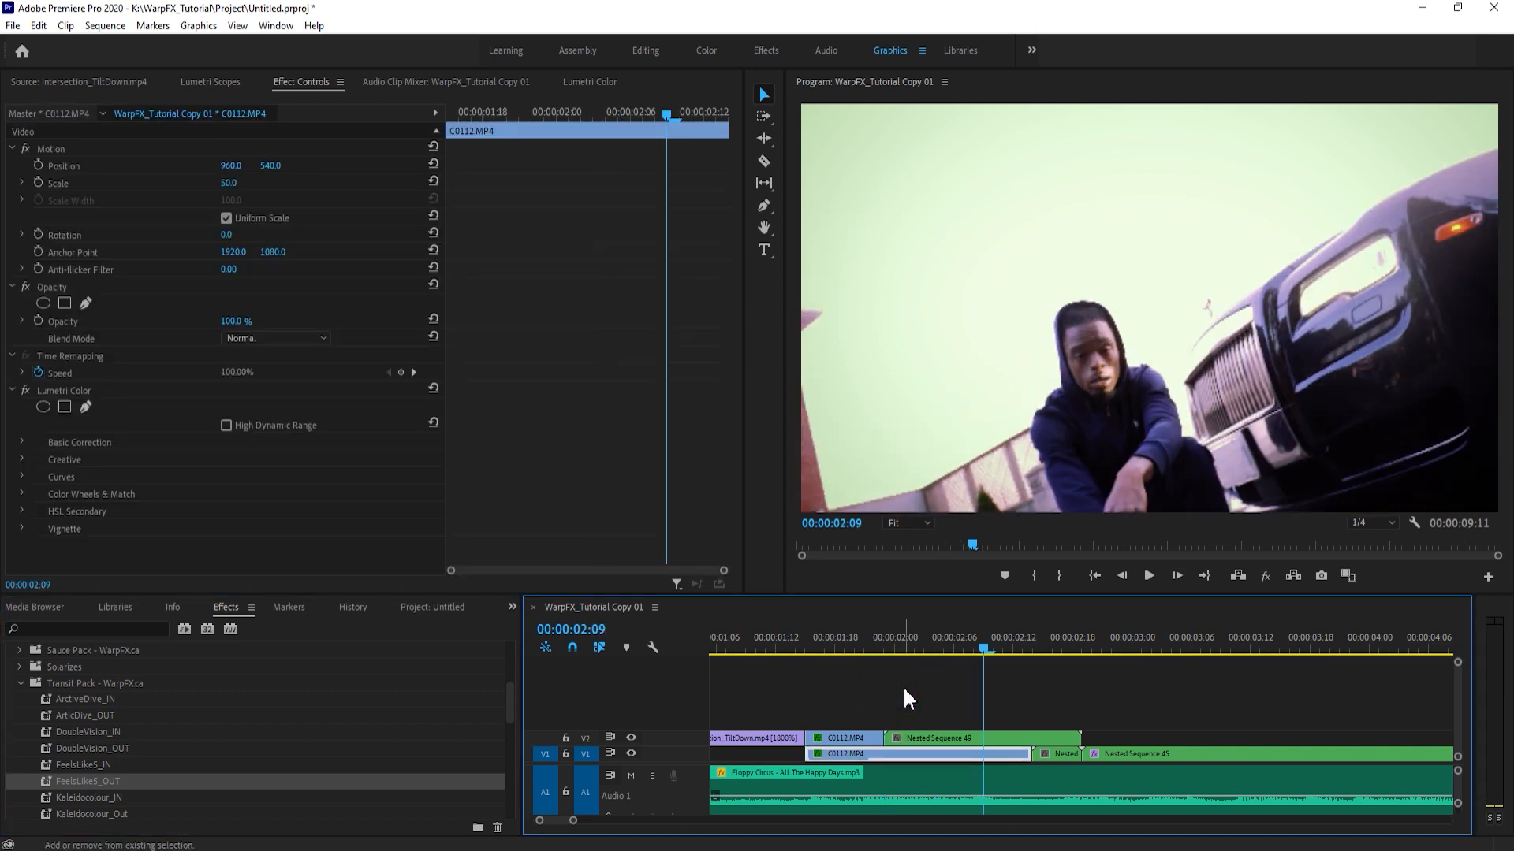
left_click(904, 690)
left_click(936, 738)
- Hide track V2, go back to 00:00:01:17 and save the project
left_click(632, 737)
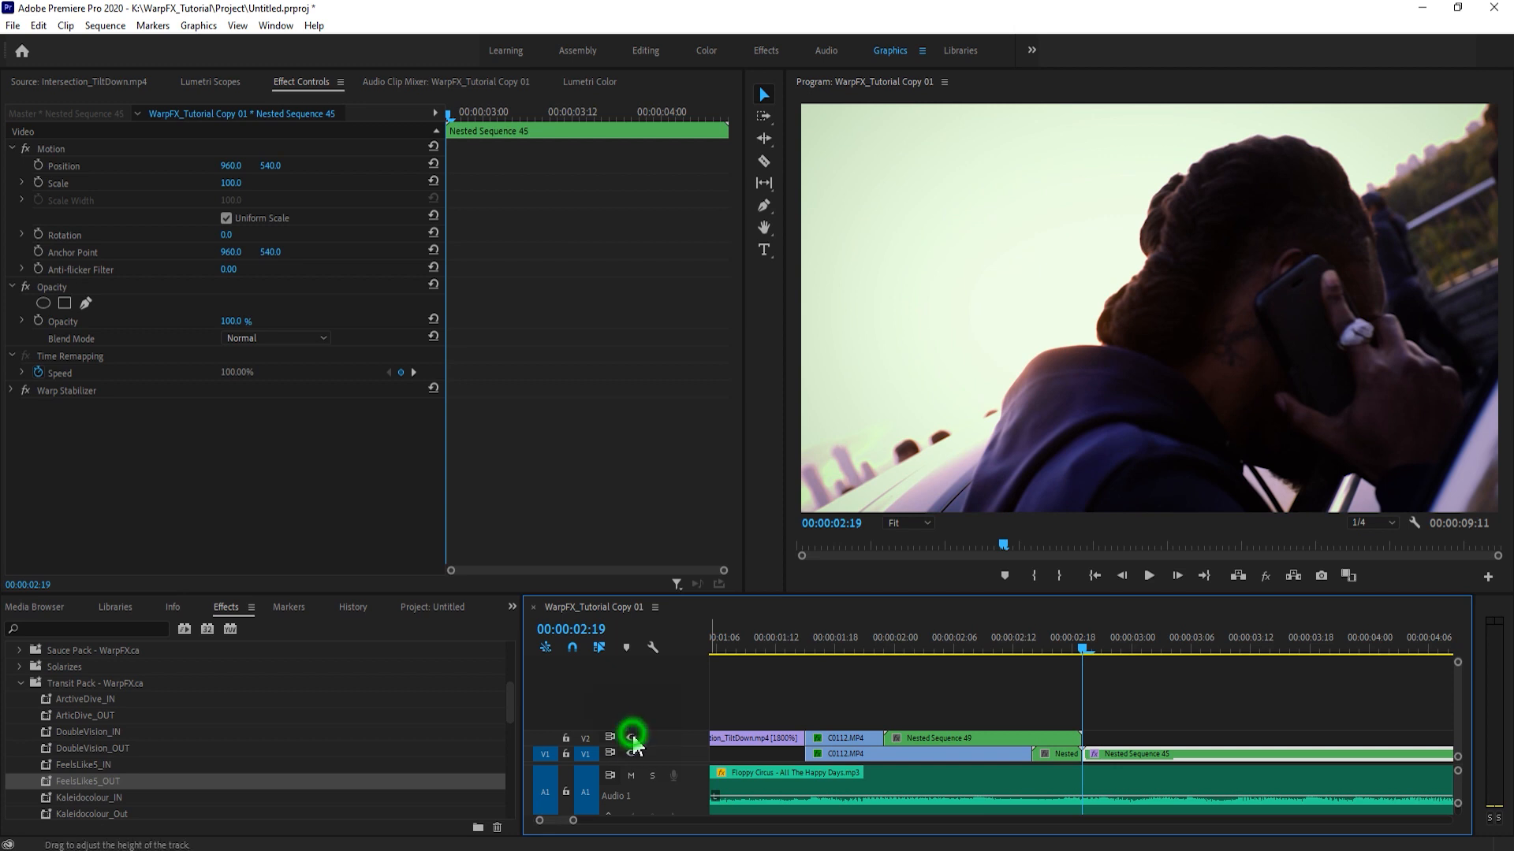
left_click(956, 697)
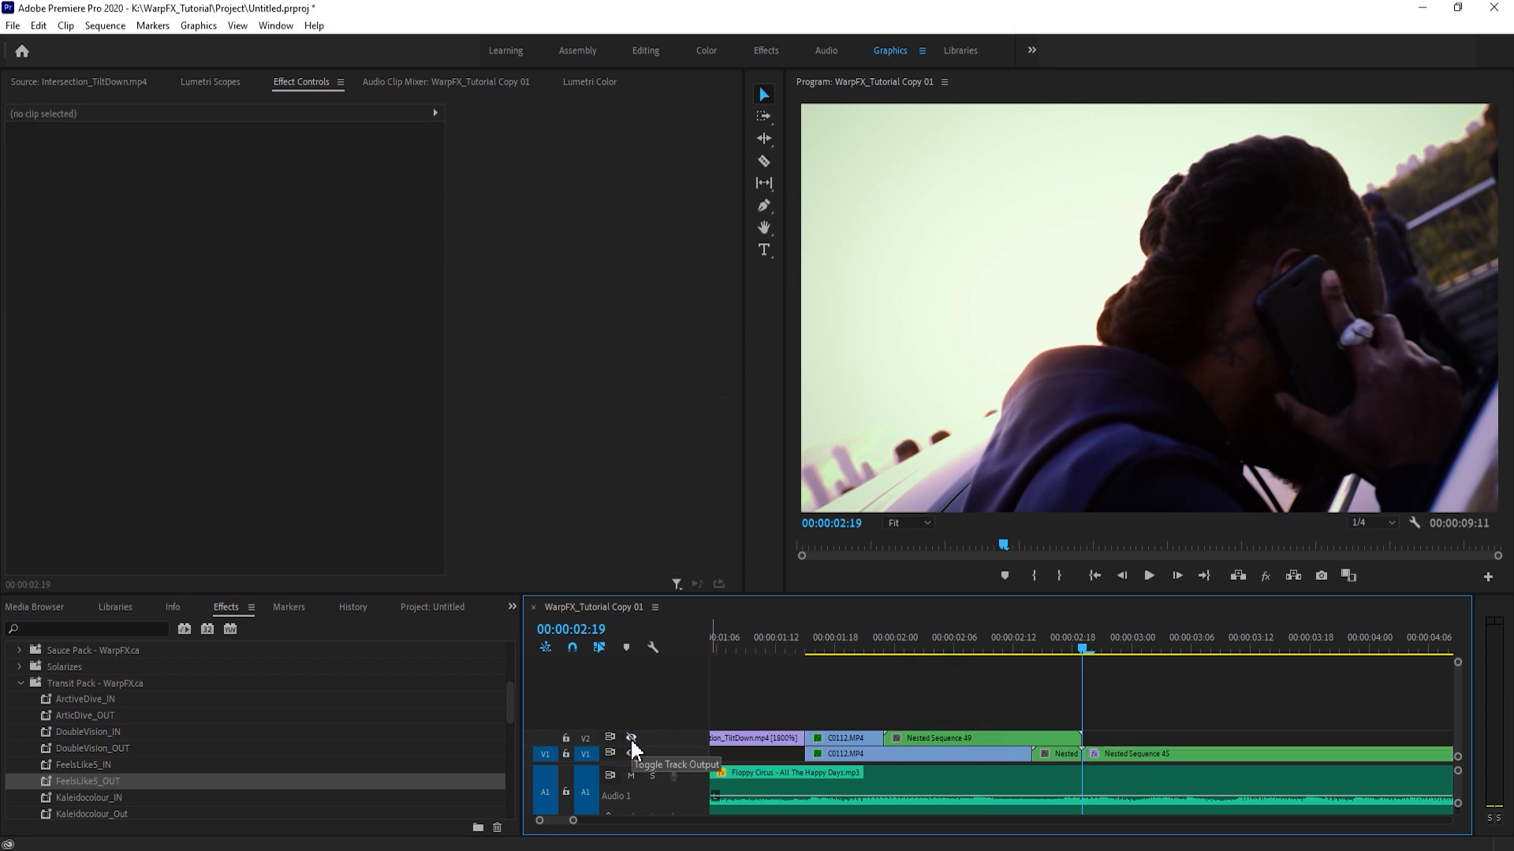
left_click(825, 648)
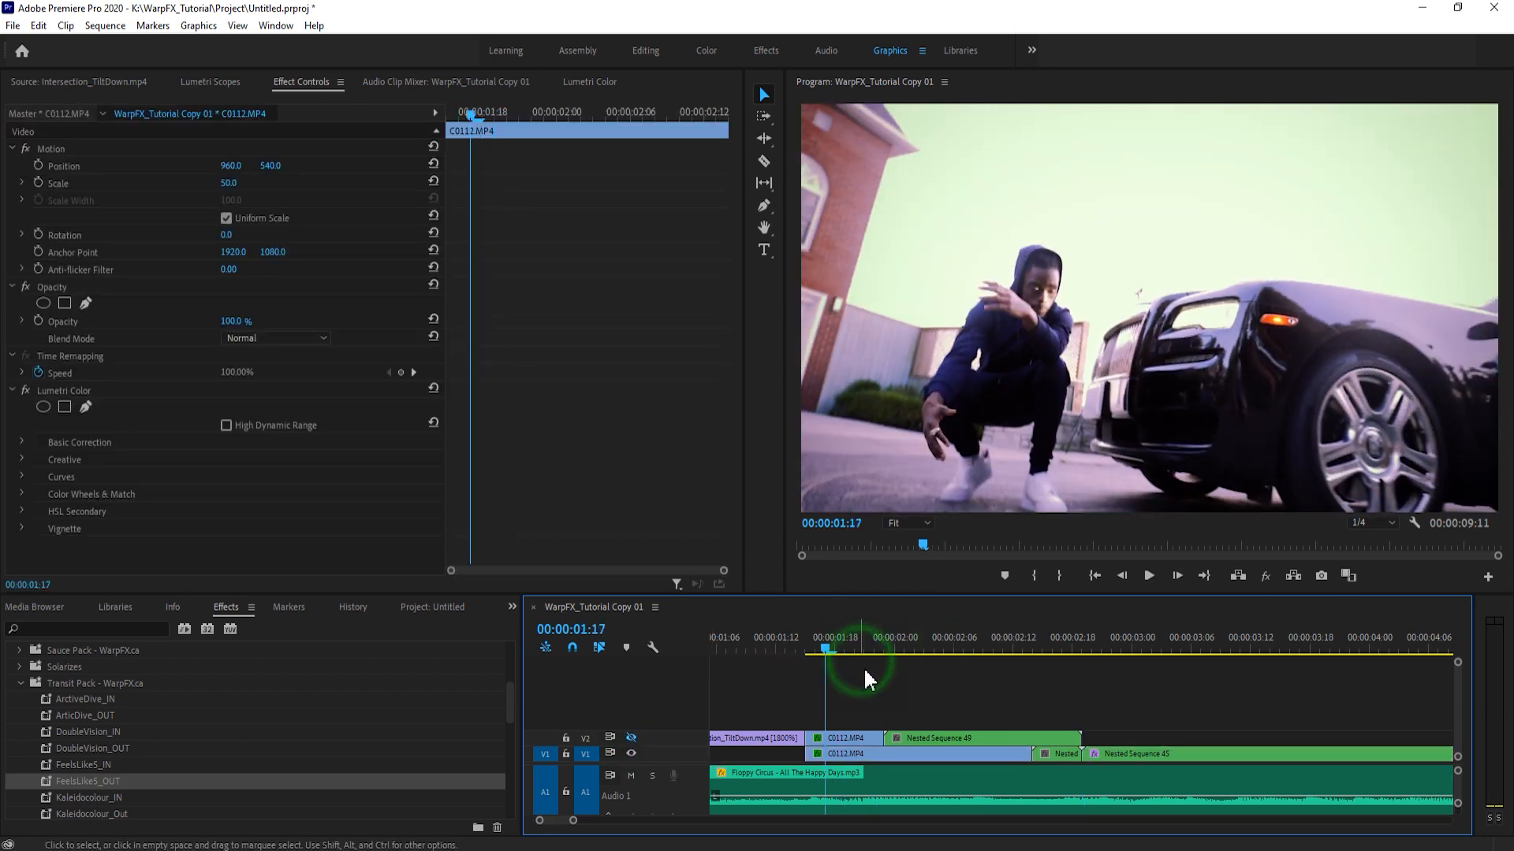
key("ctrl+s")
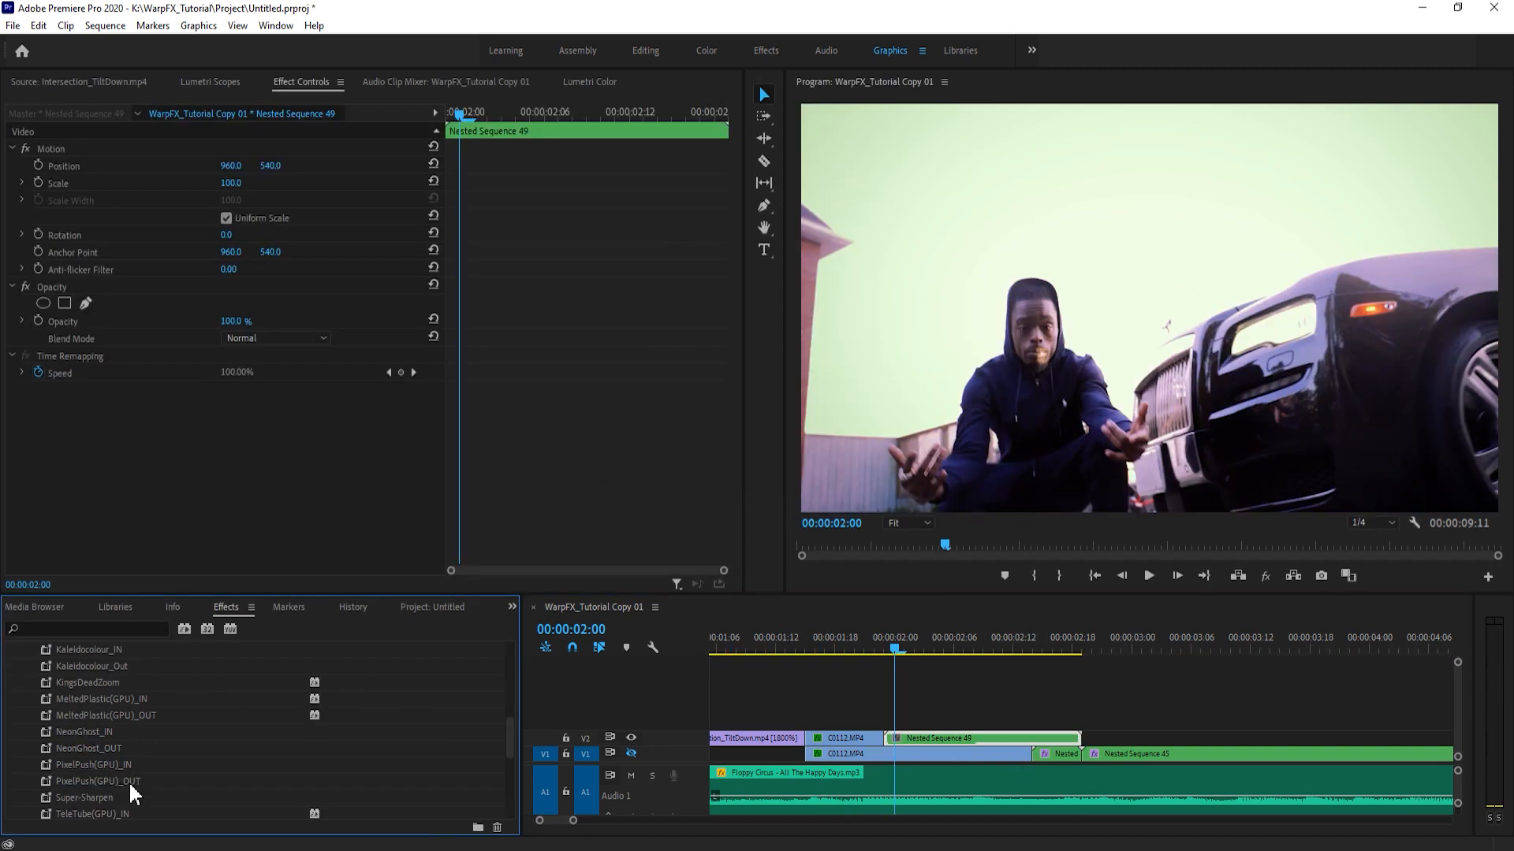
- Apply the PixelPush(GPU)_OUT preset to Nested Sequence 49 on V2 and play the clip from its start
left_click_drag(129, 782, 988, 747)
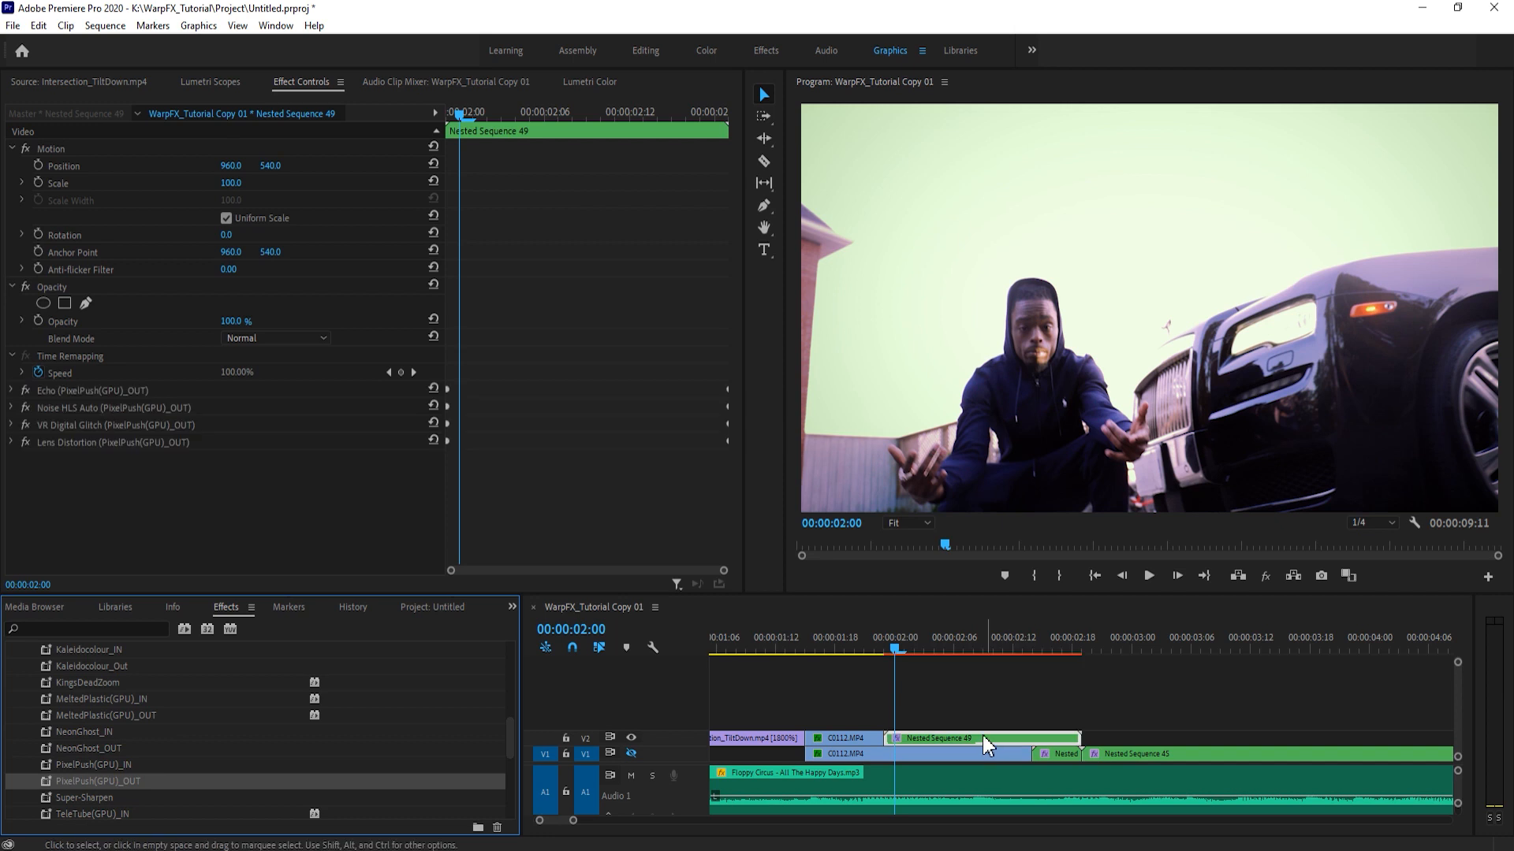
left_click(922, 672)
left_click_drag(893, 643, 881, 640)
left_click(896, 669)
key("space")
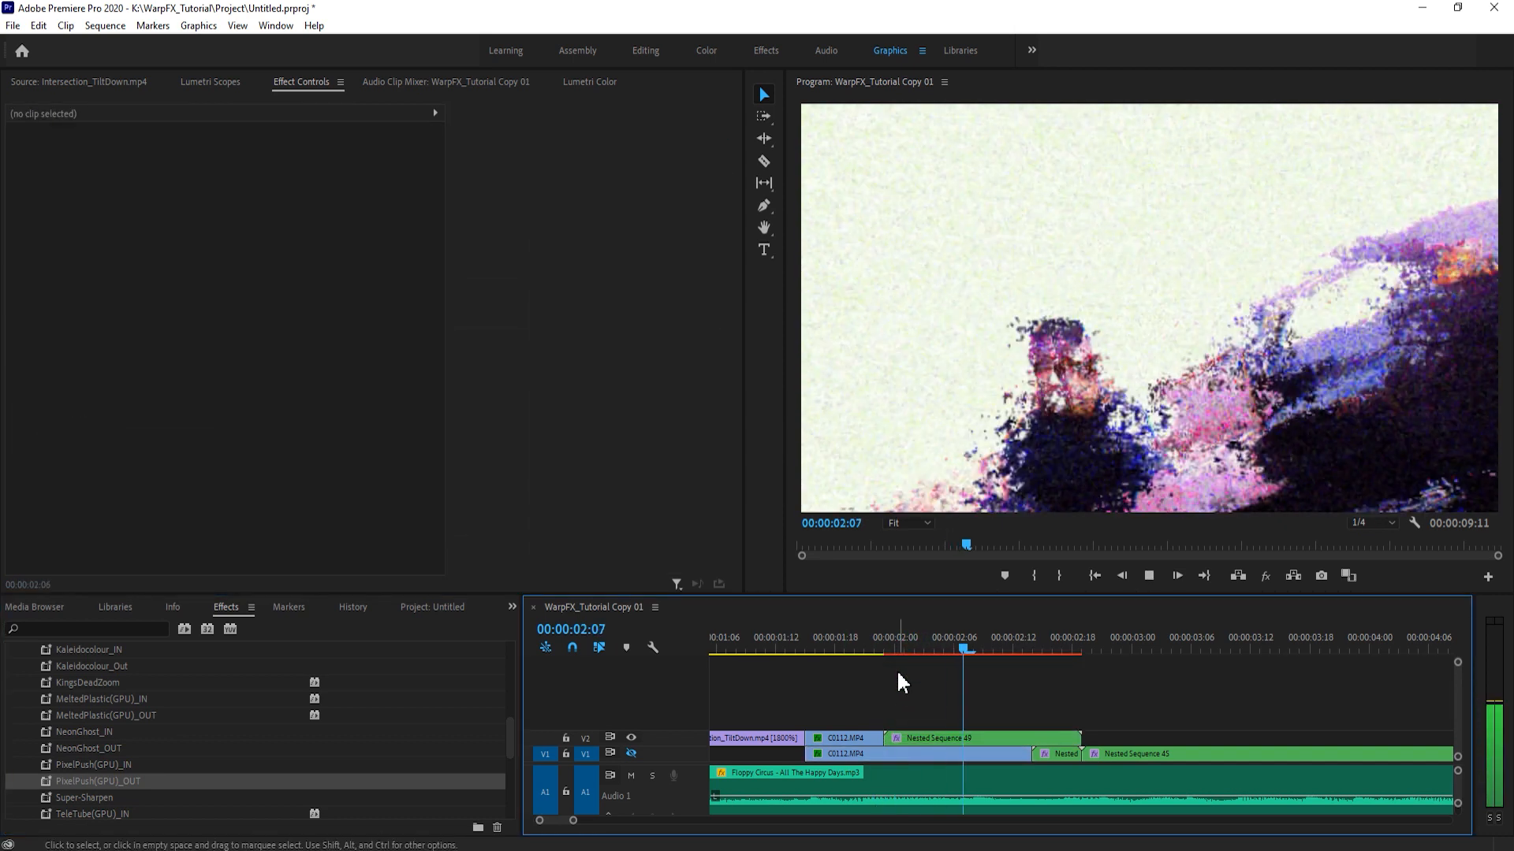
- Show track V1 again and split Nested Sequence 45 on it at 00:00:03:00
left_click(872, 643)
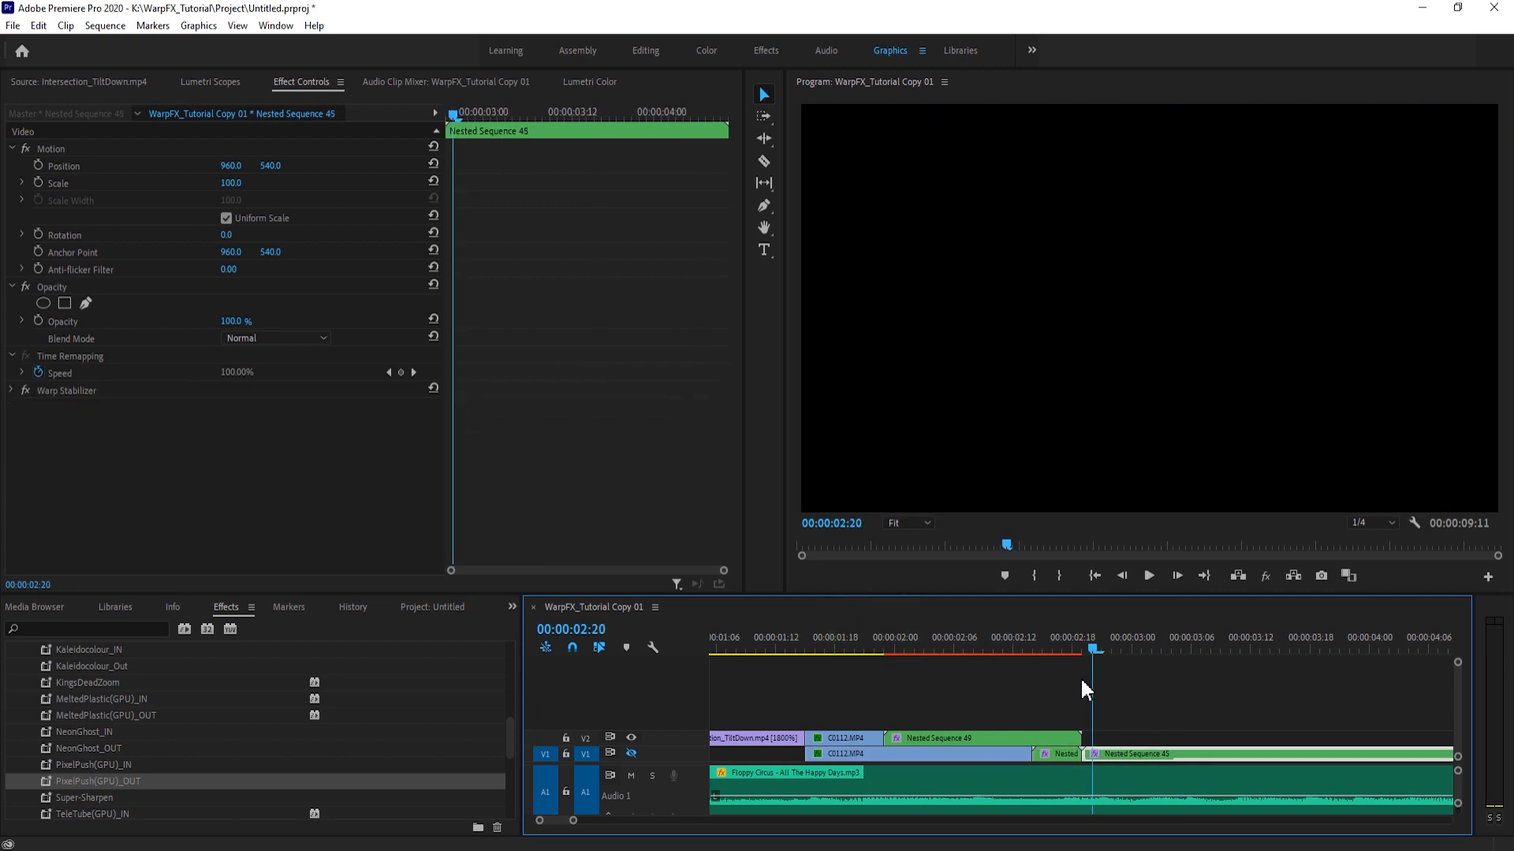
left_click(631, 753)
key("shift+Left")
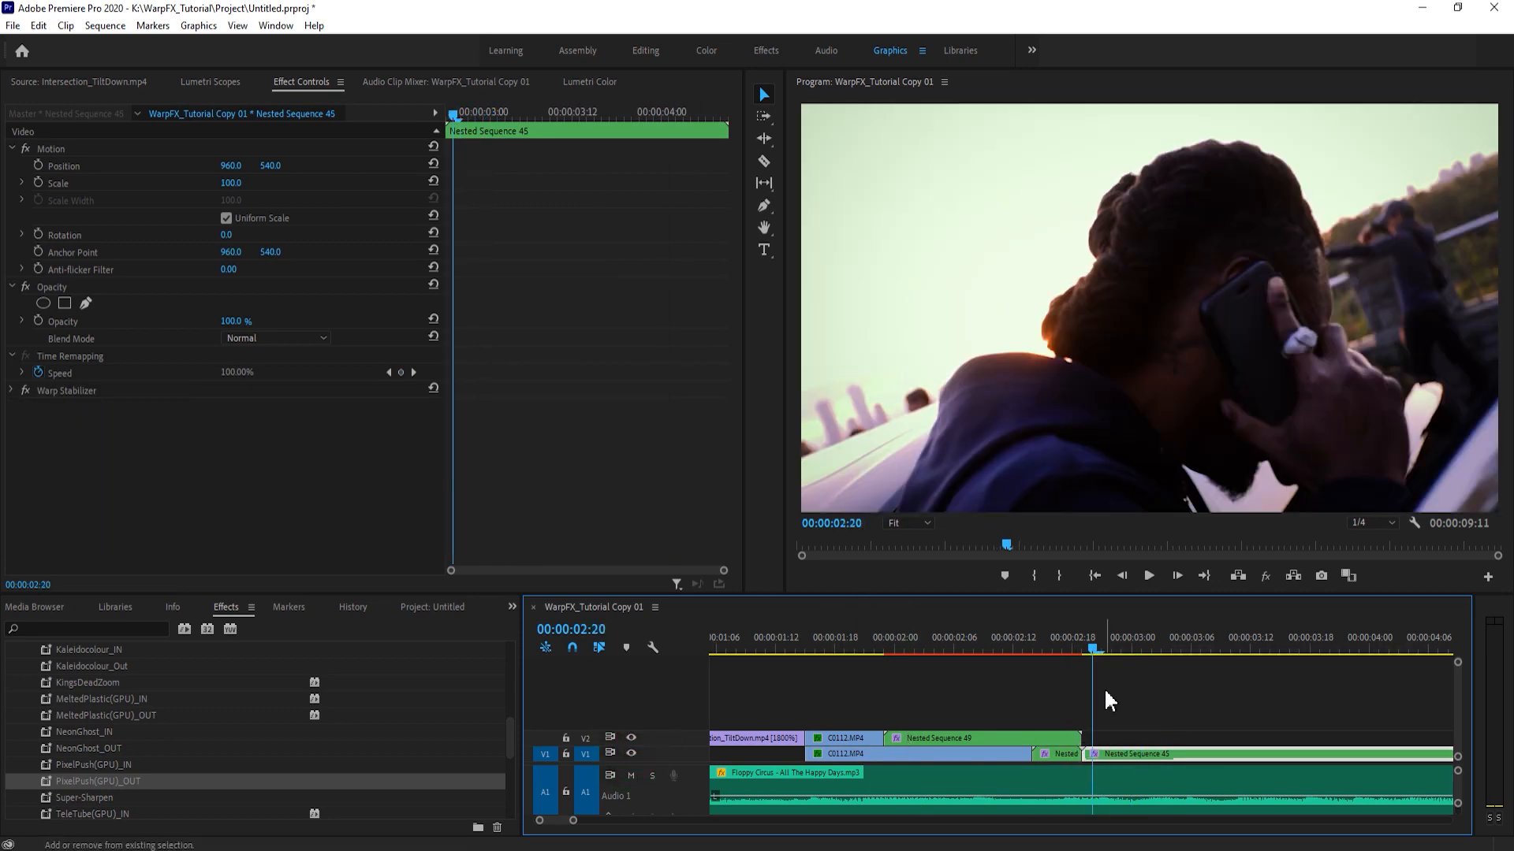
key("shift+Left")
key("shift+Right")
key("Left")
key("shift+Right")
key("c")
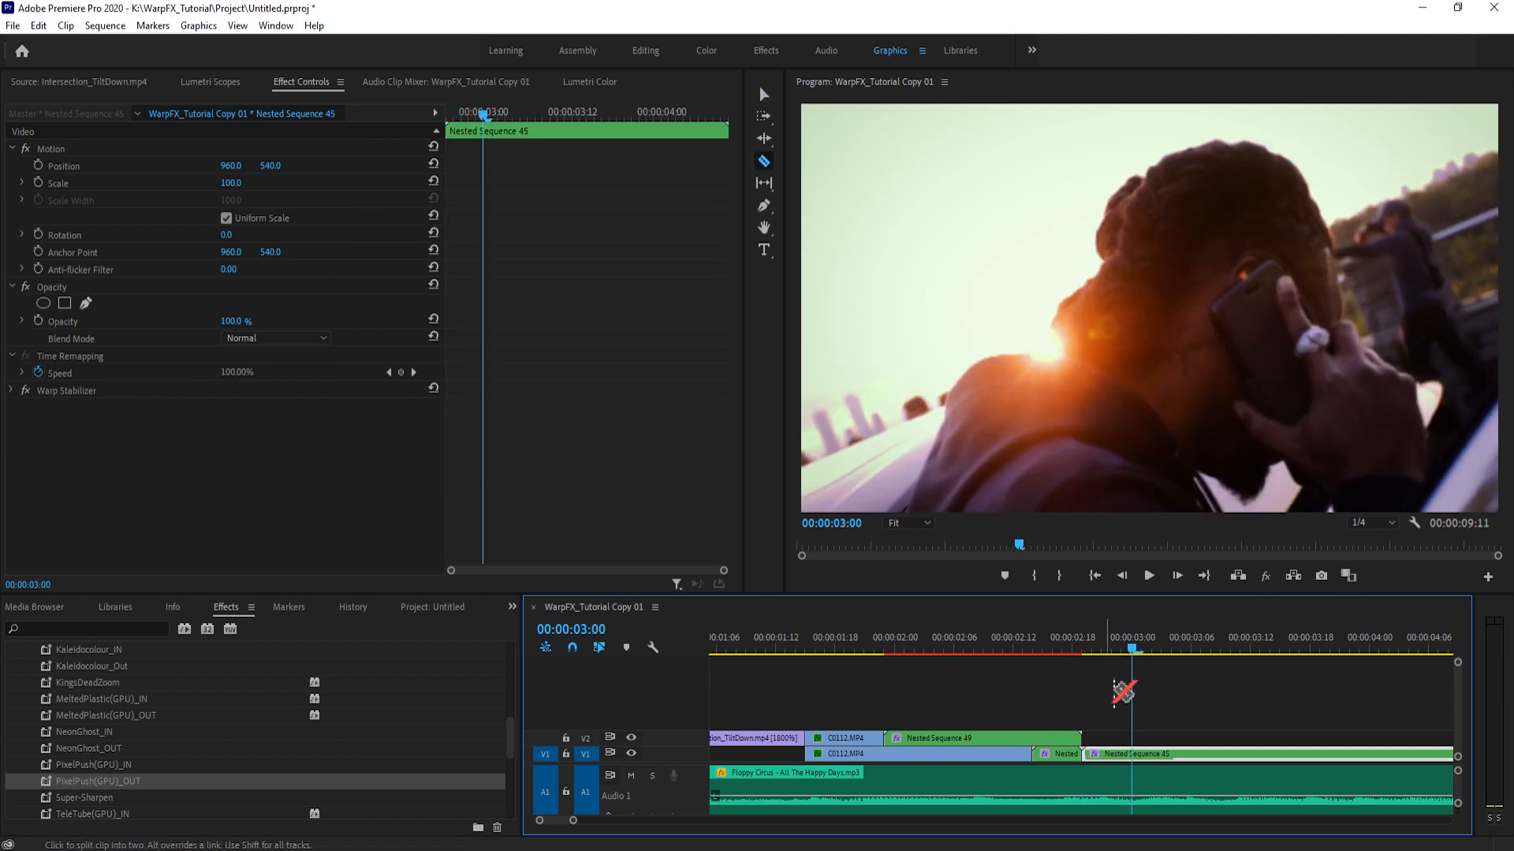
left_click(1132, 754)
key("v")
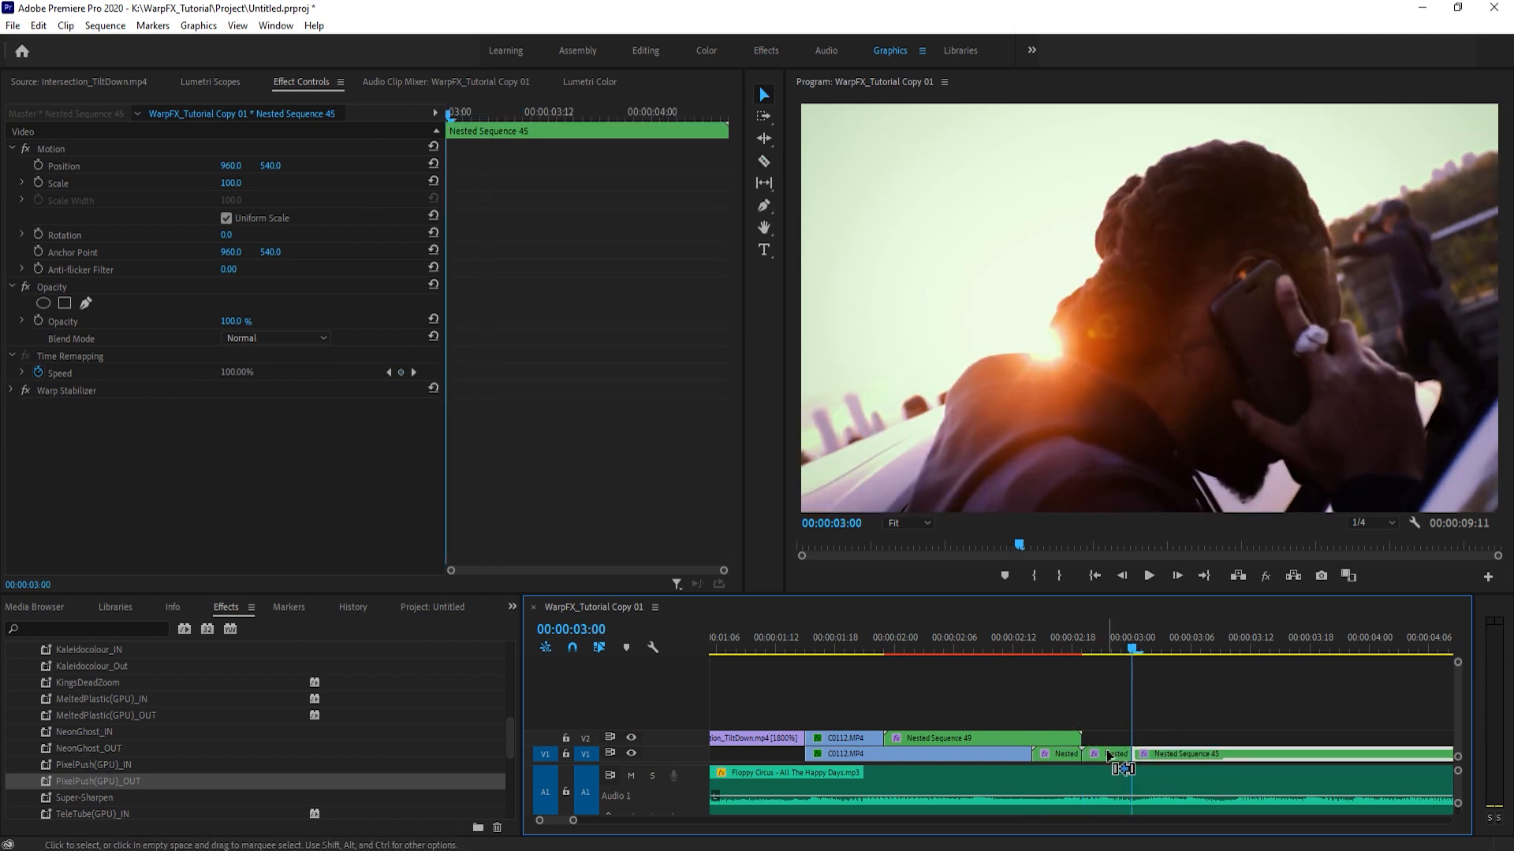
- Nest the short five-frame piece of Nested Sequence 45 just before 00:00:03:00 on V1
key("ctrl+n")
key("Return")
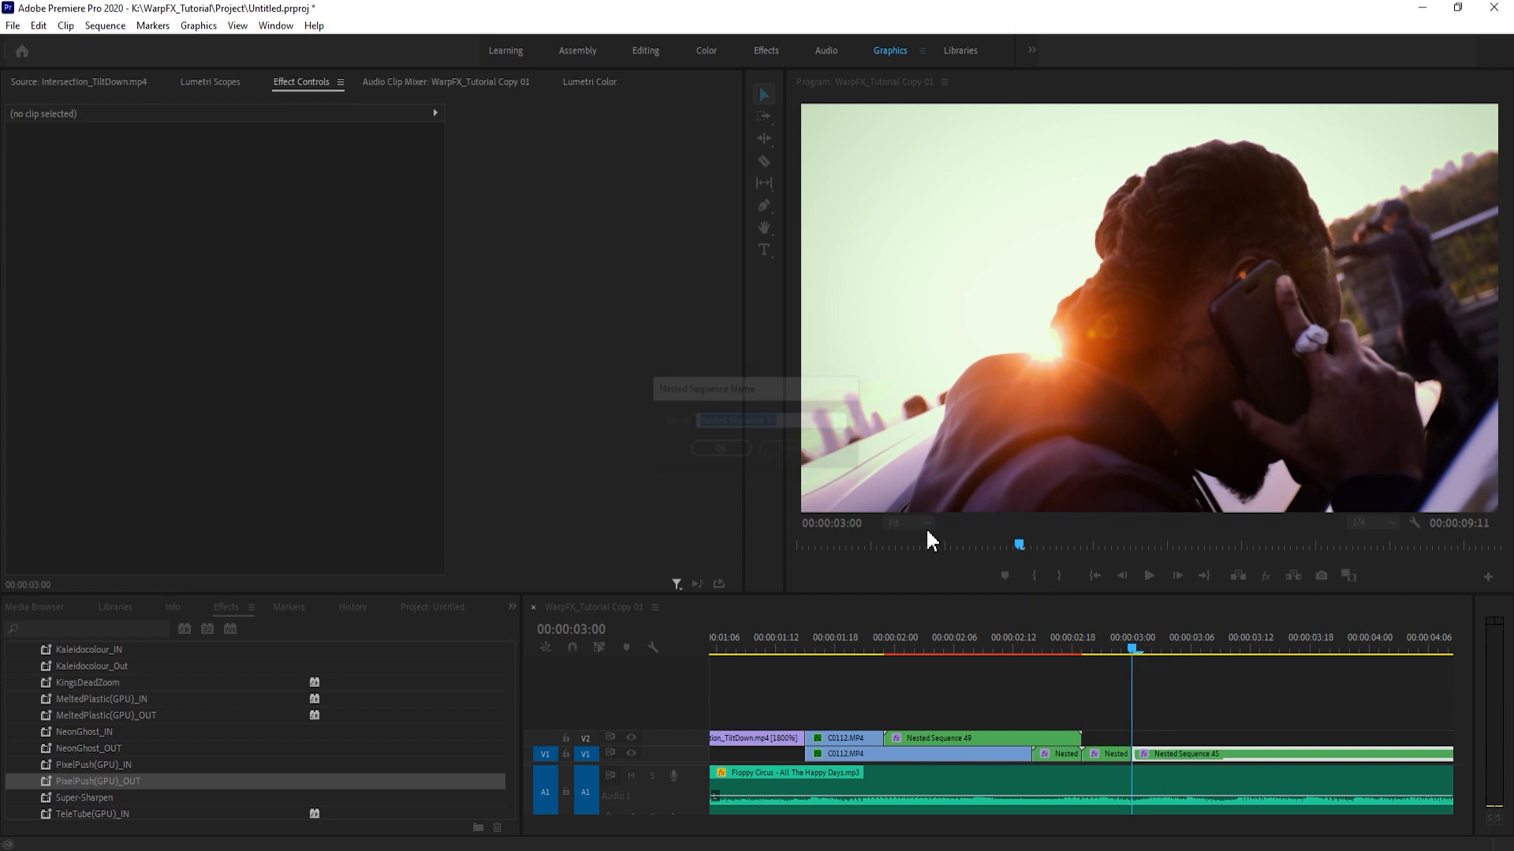
left_click(1199, 738)
left_click(1121, 751)
left_click_drag(573, 820, 563, 820)
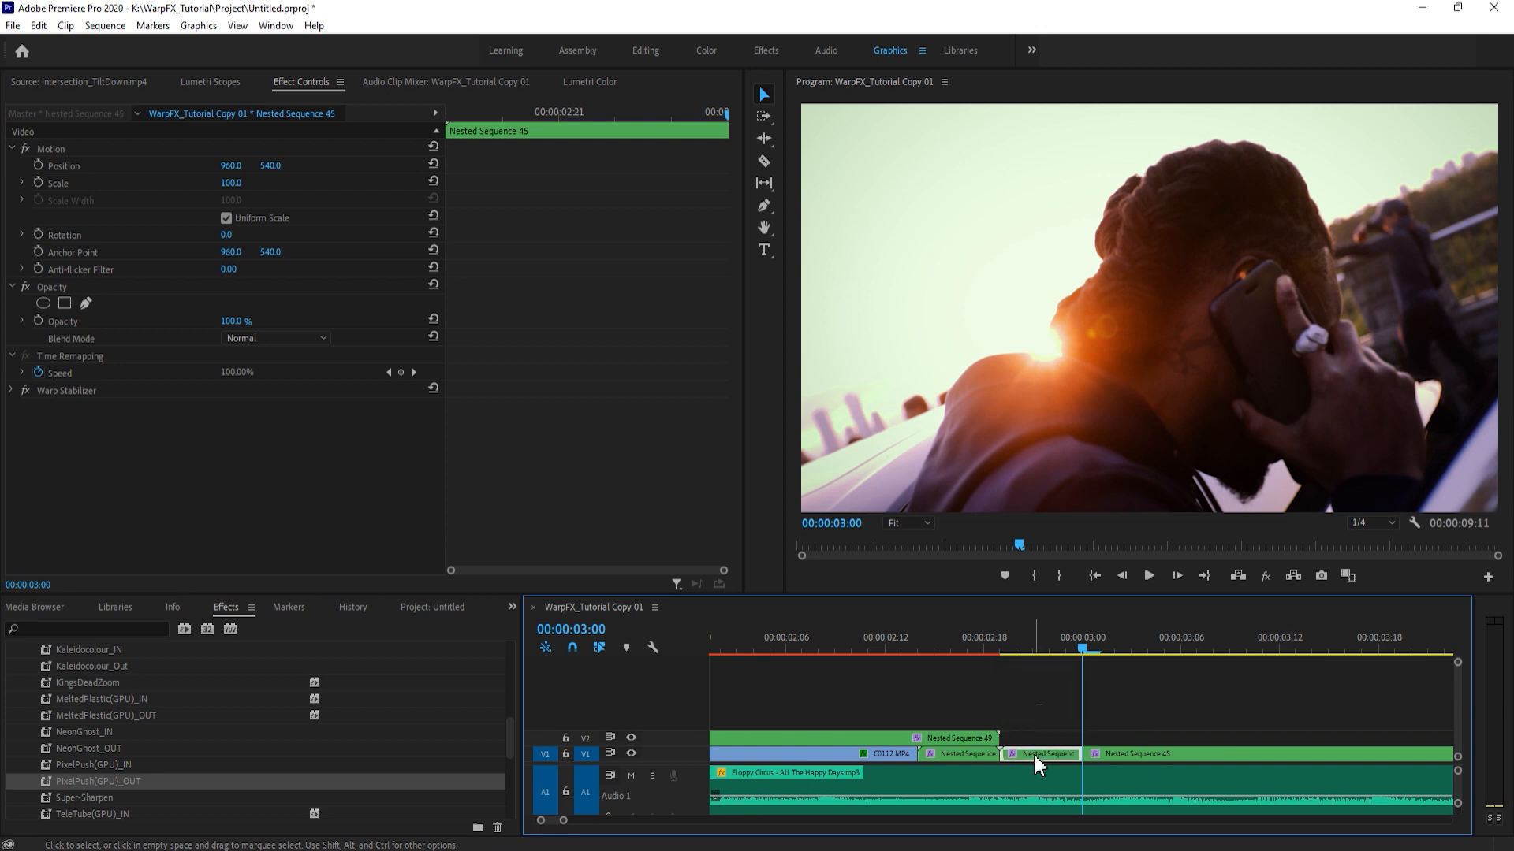
key("alt+n")
key("Return")
left_click(1030, 646)
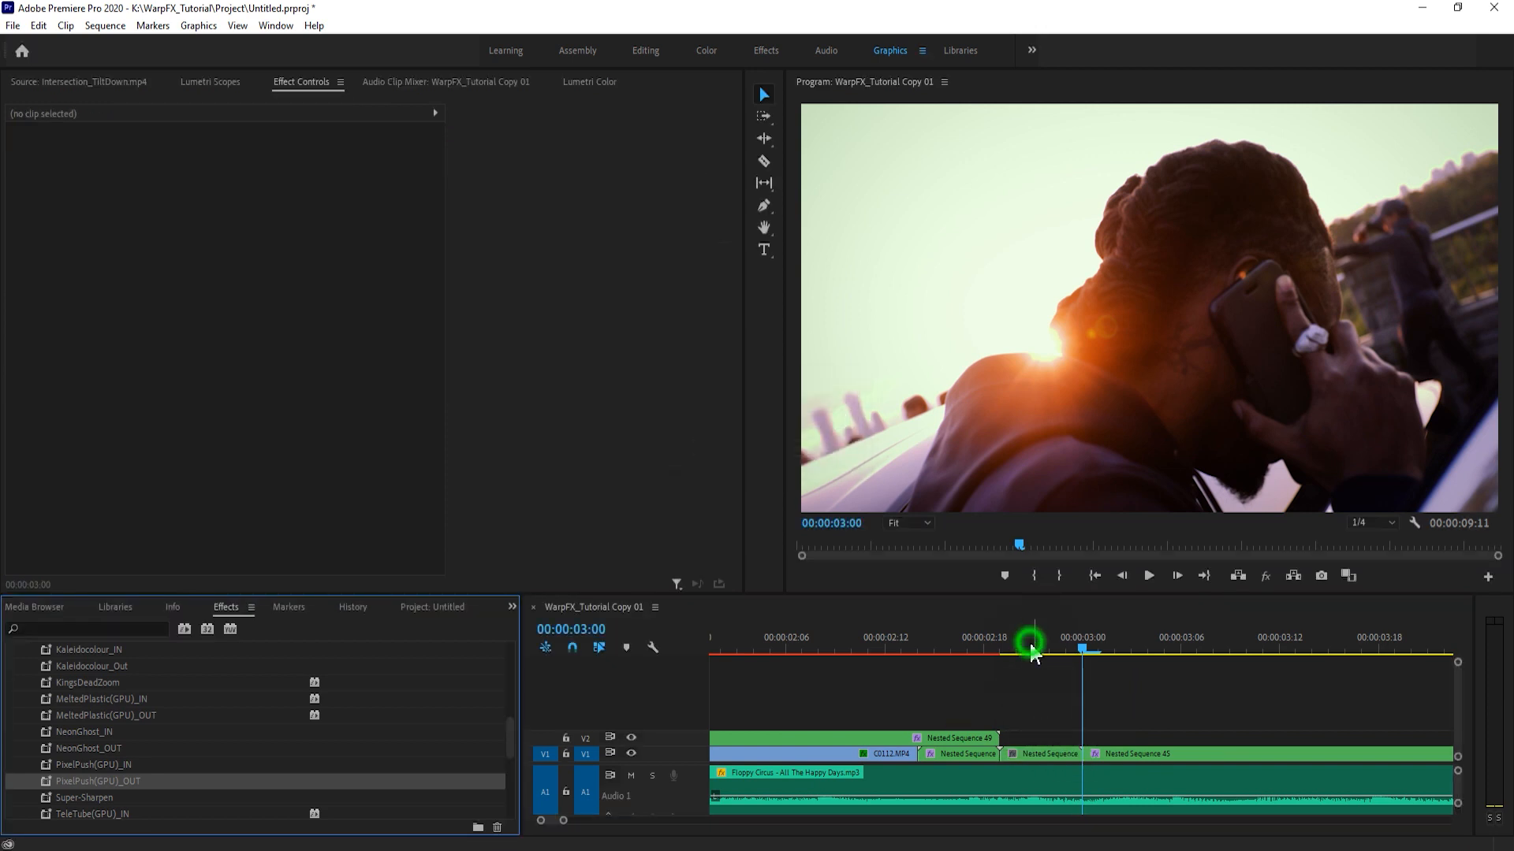
- Open the newly nested short piece on V1 to inspect the clip inside, and return to the WarpFX_Tutorial Copy 01 sequence
left_click(108, 447)
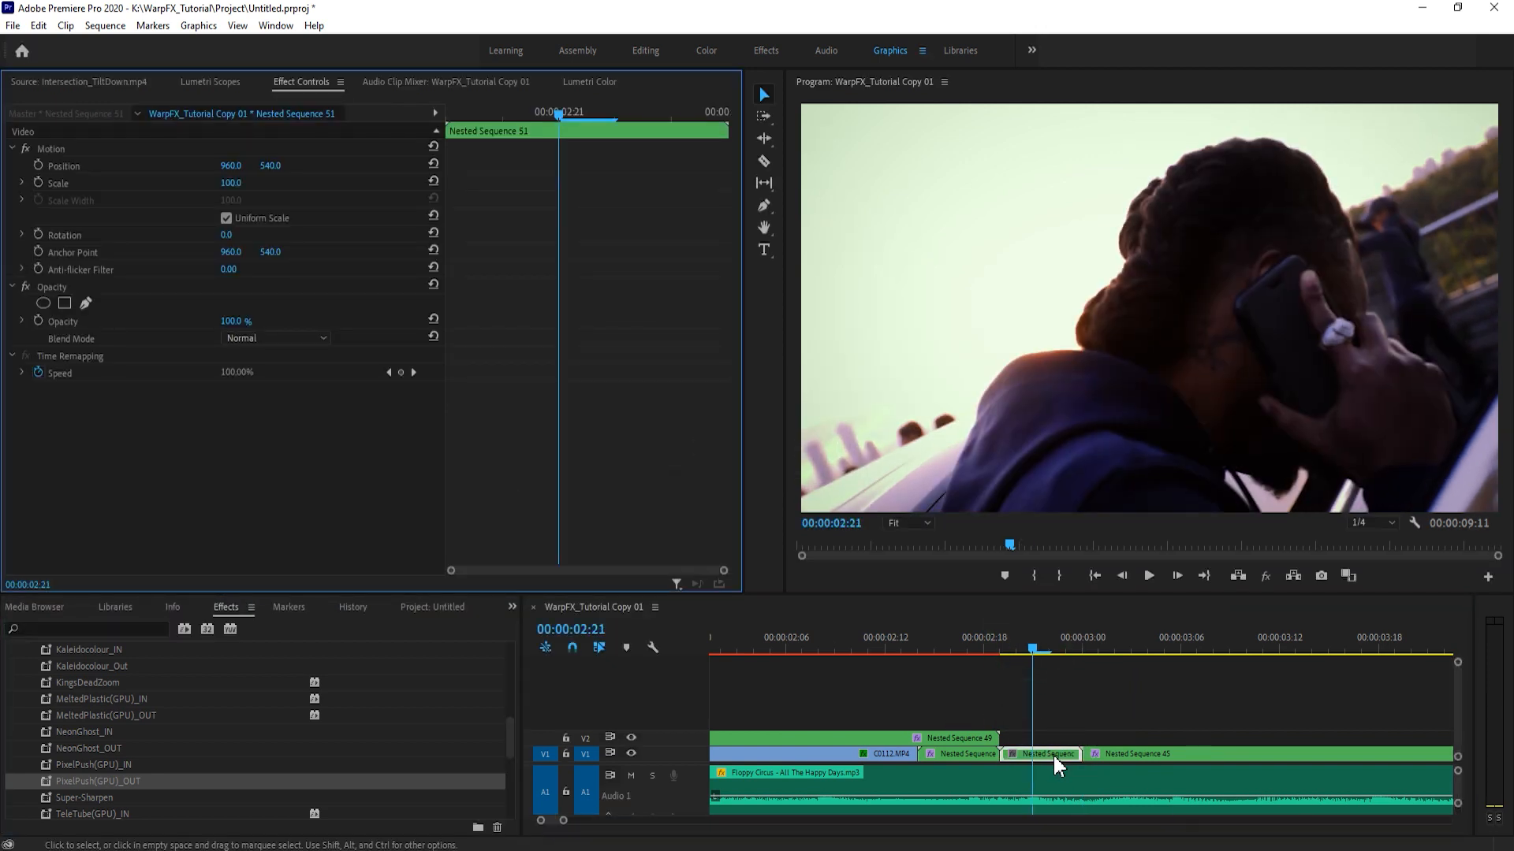
left_click(1021, 724)
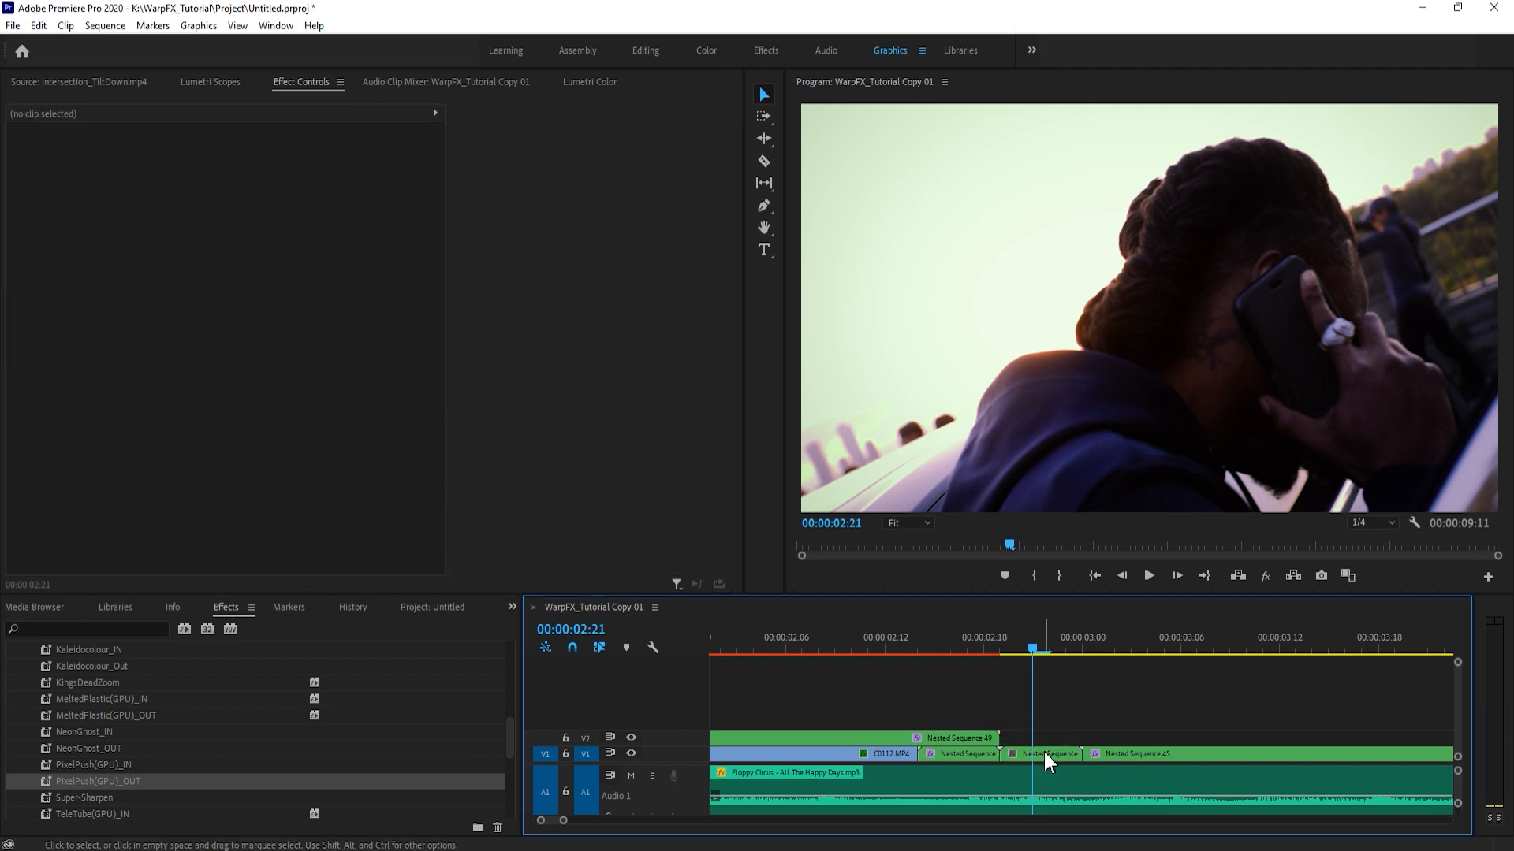
double_click(1044, 753)
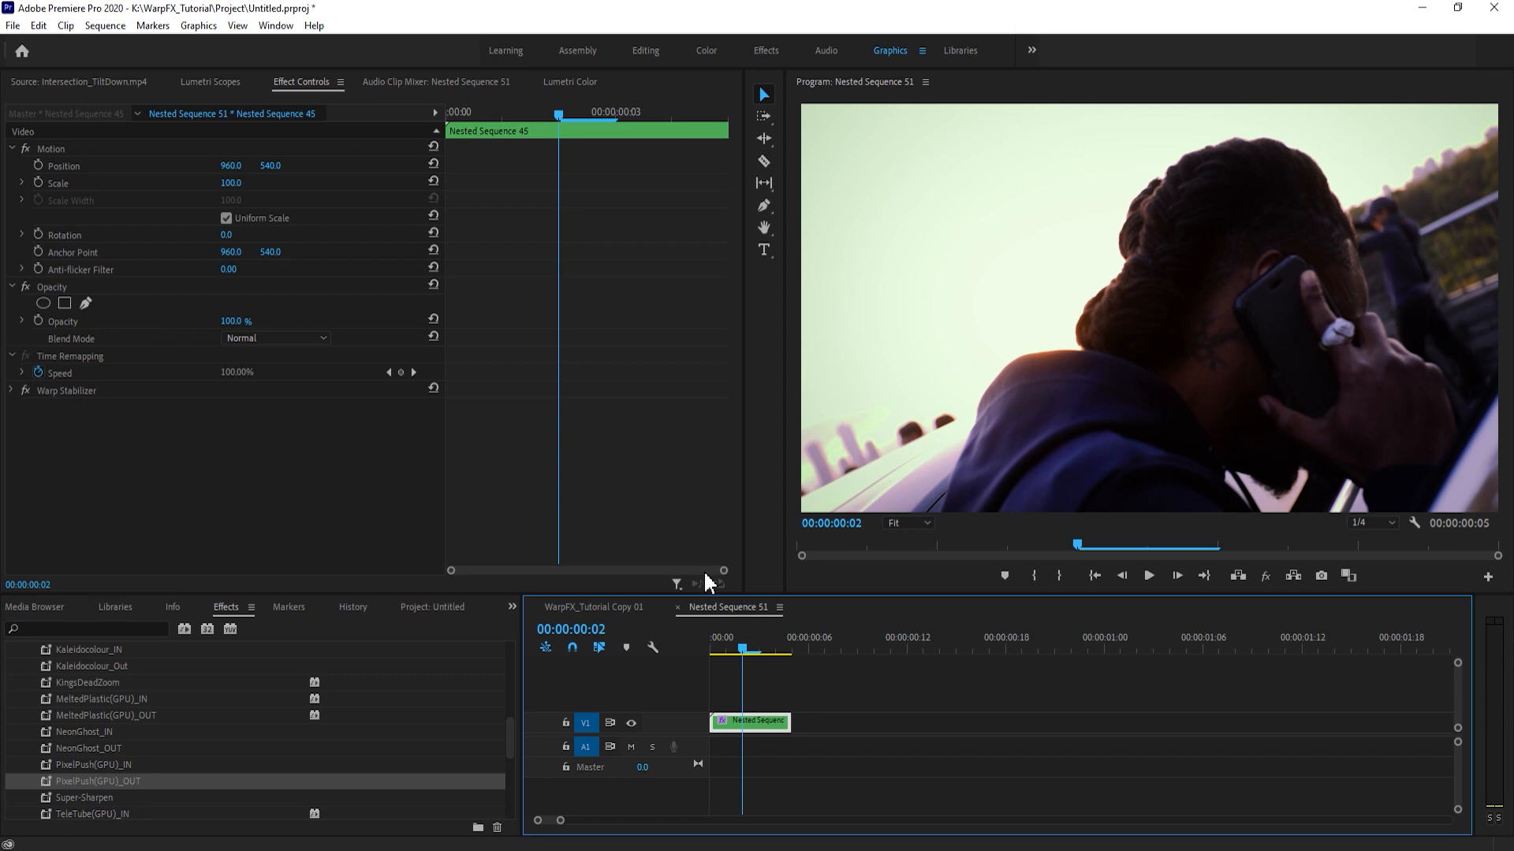
left_click(752, 712)
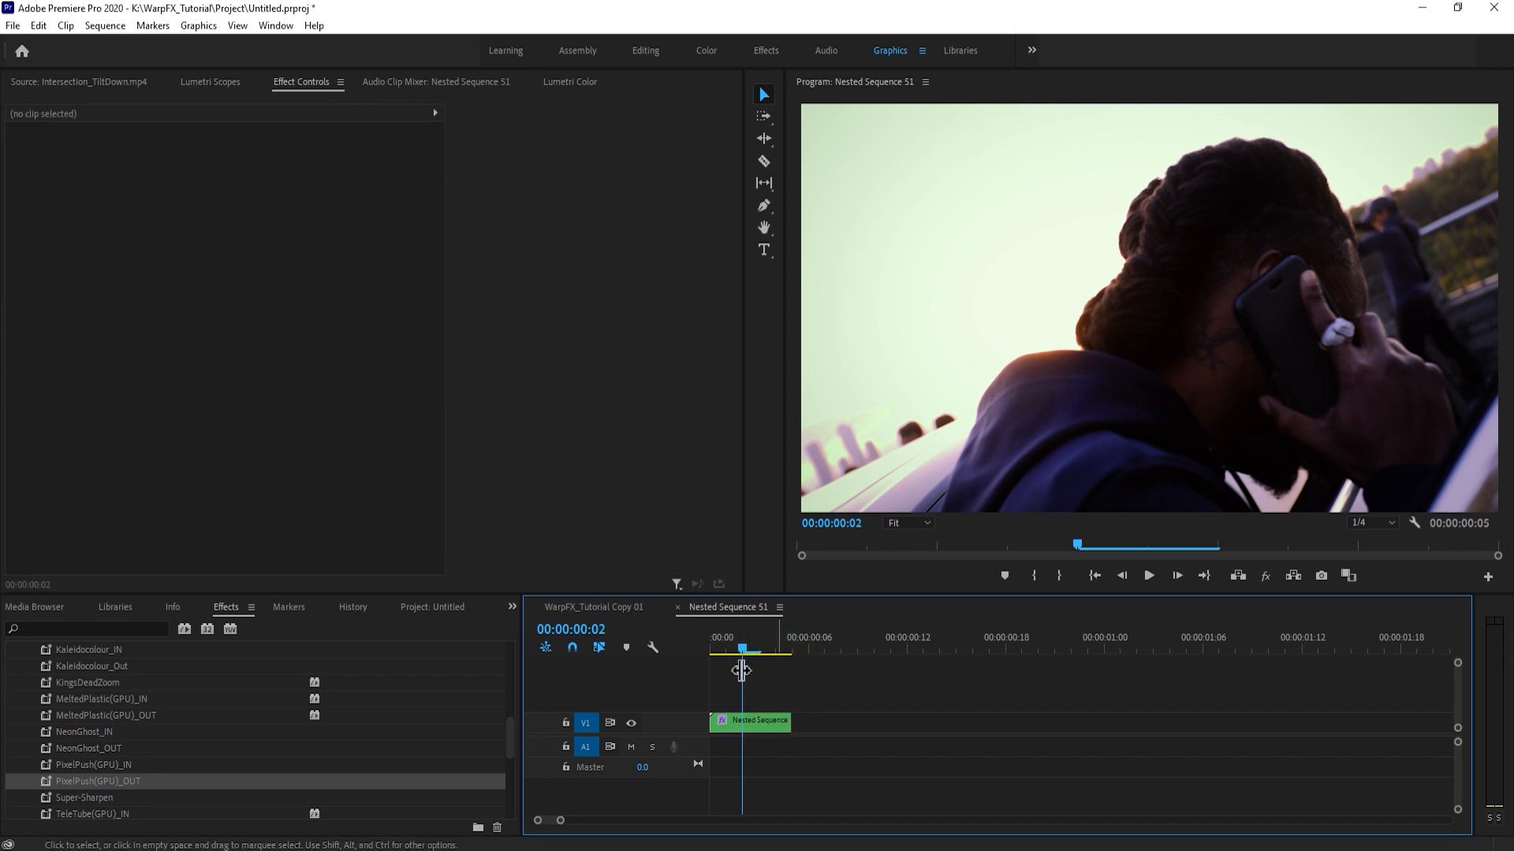
left_click(750, 720)
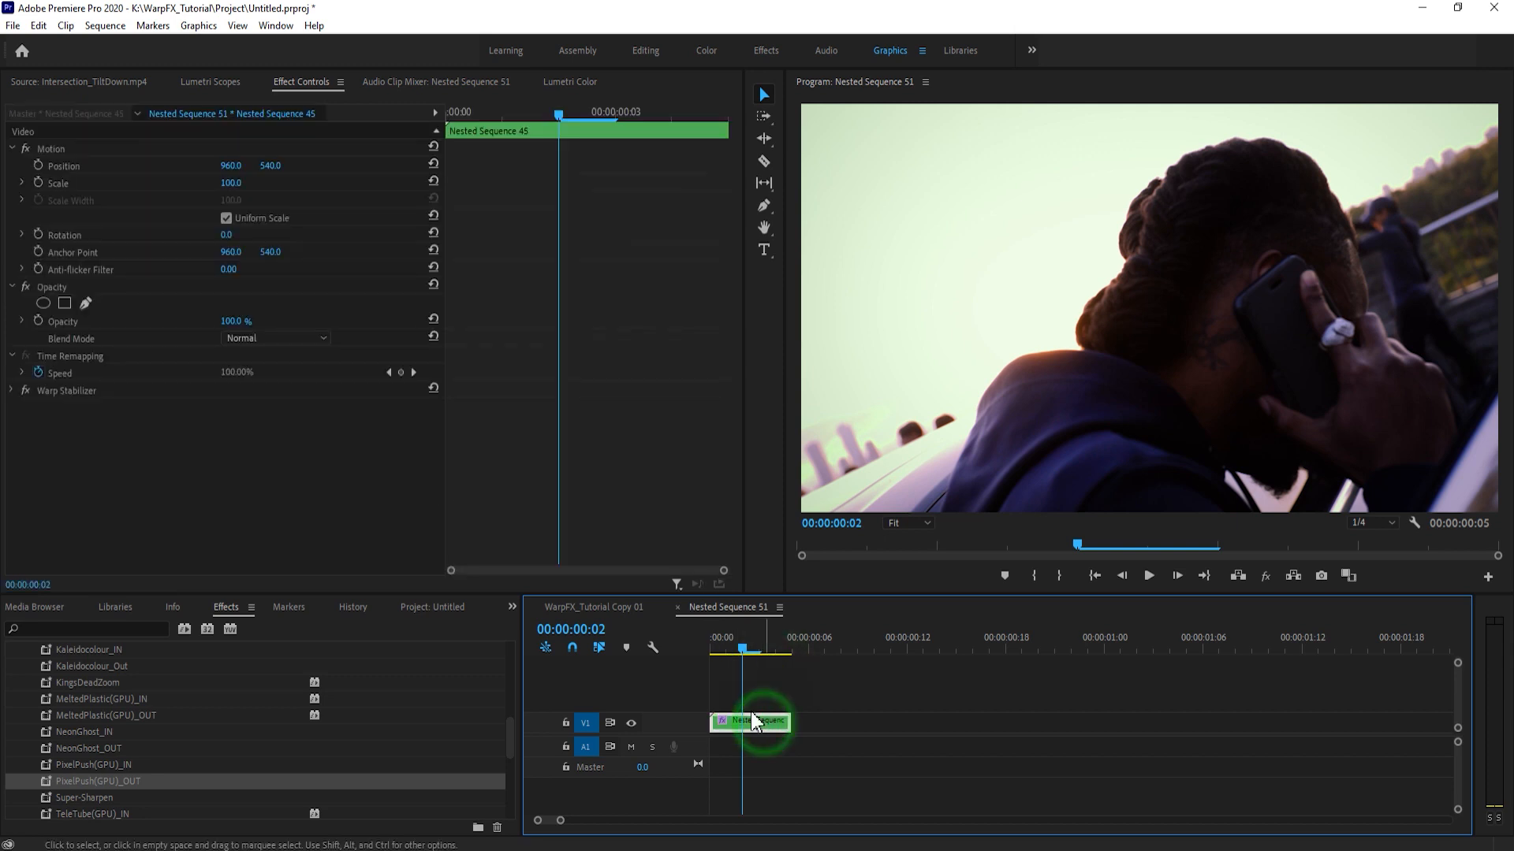
left_click(599, 609)
- Apply the PixelPush(GPU)_IN preset to Nested Sequence 51 on V1 and play the transition from the C0112.MP4 clip into the next shot
left_click(1024, 751)
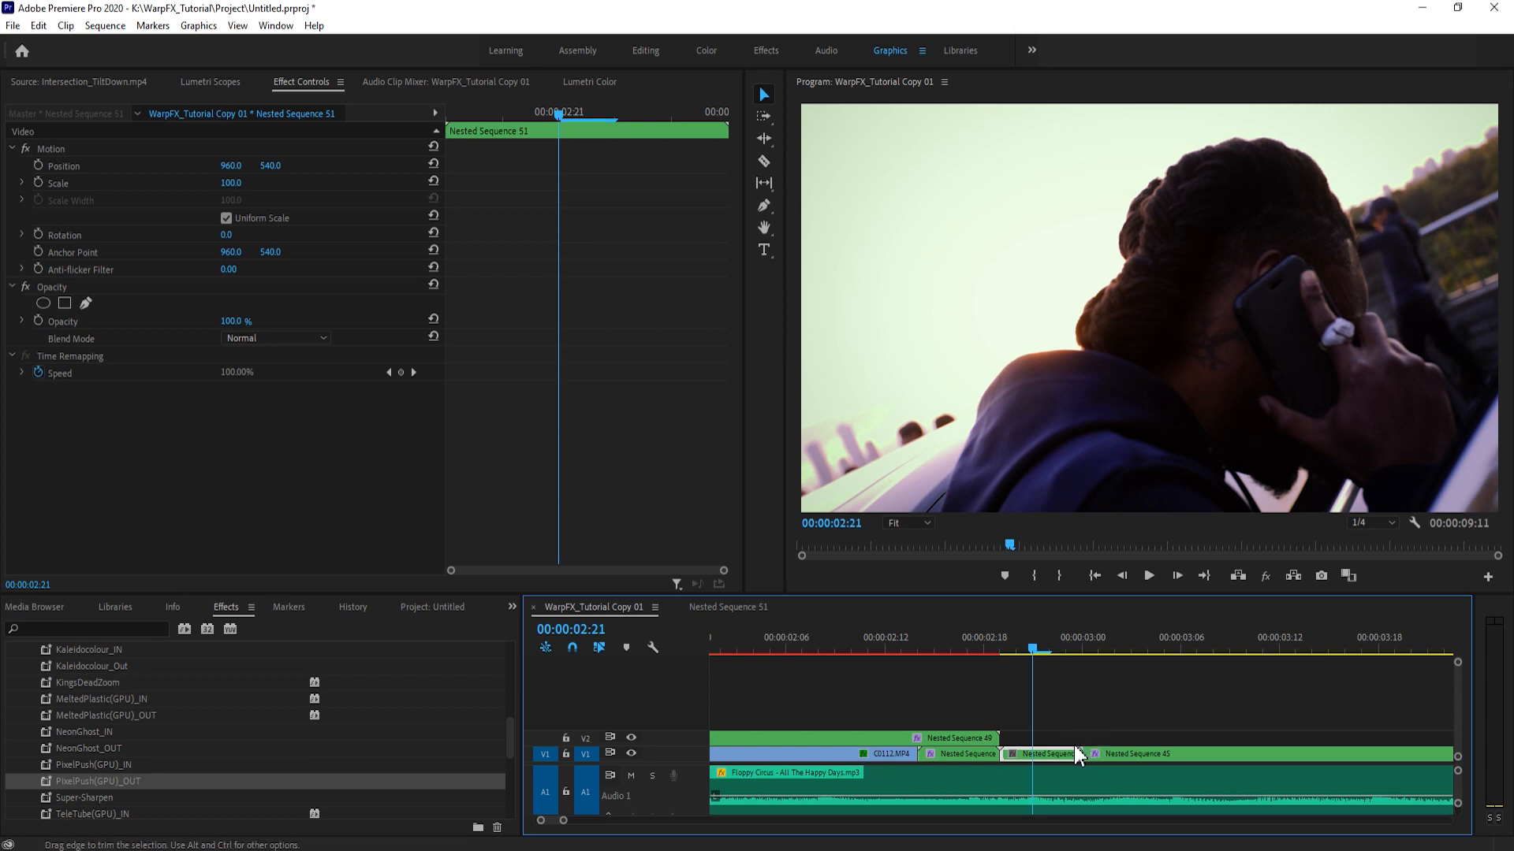
left_click_drag(129, 766, 1031, 756)
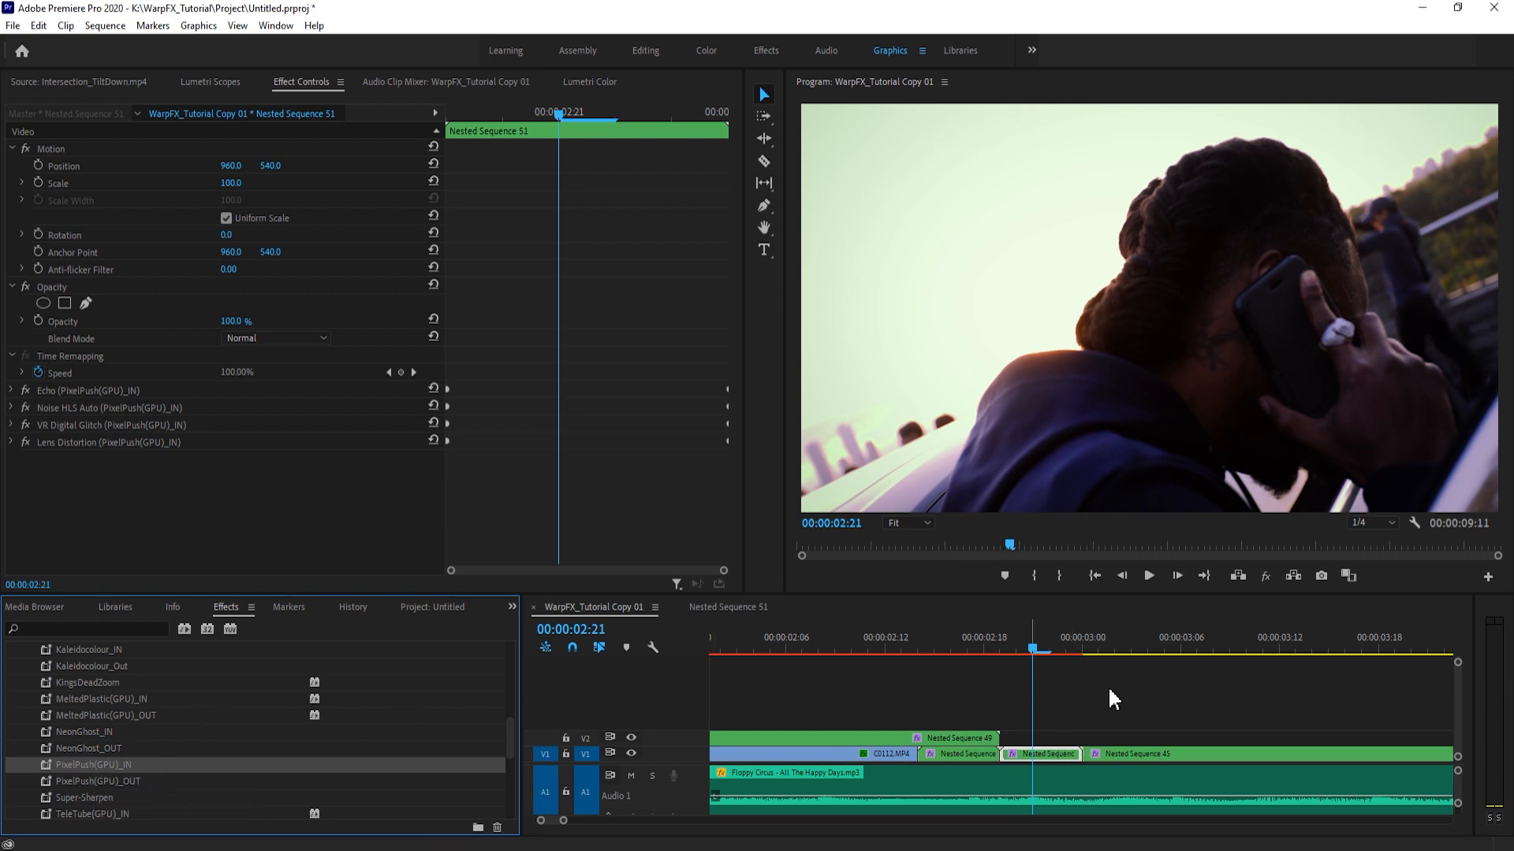
left_click(1002, 649)
left_click_drag(1004, 650, 785, 651)
left_click_drag(564, 821, 596, 822)
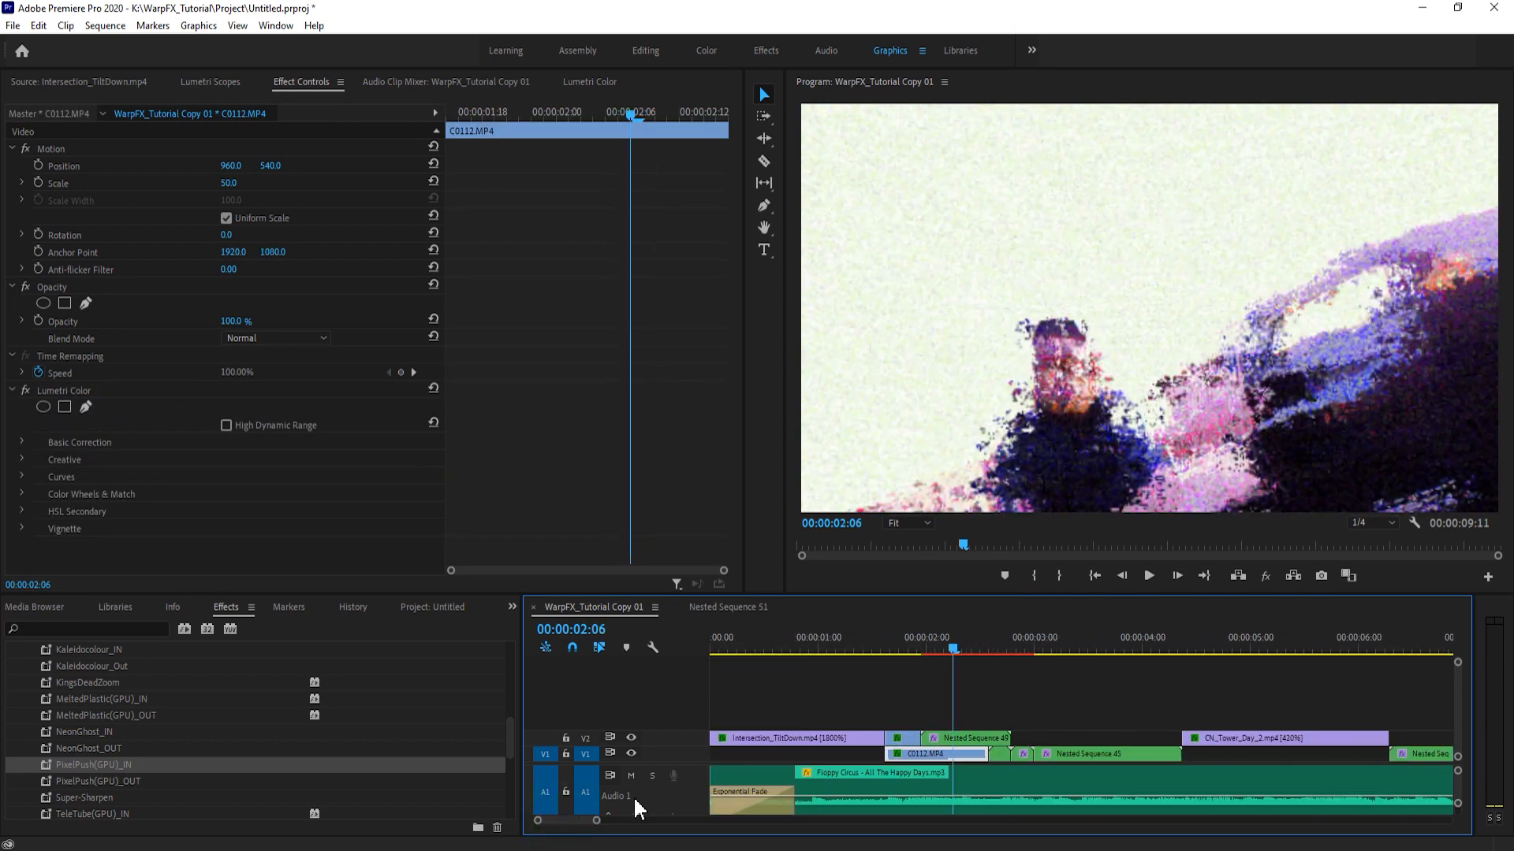
left_click(915, 648)
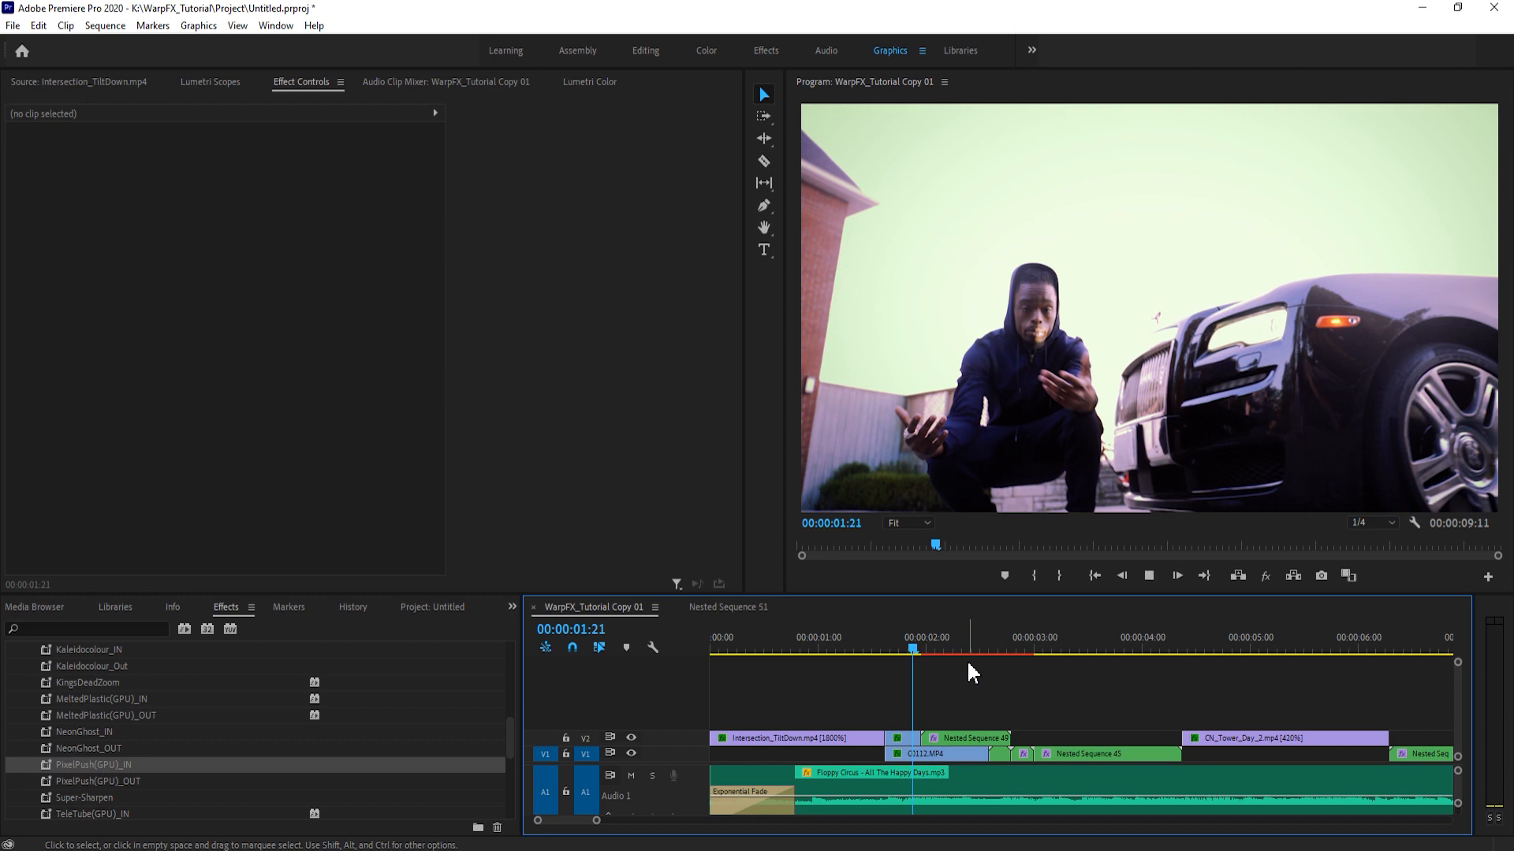
key("space")
key("space")
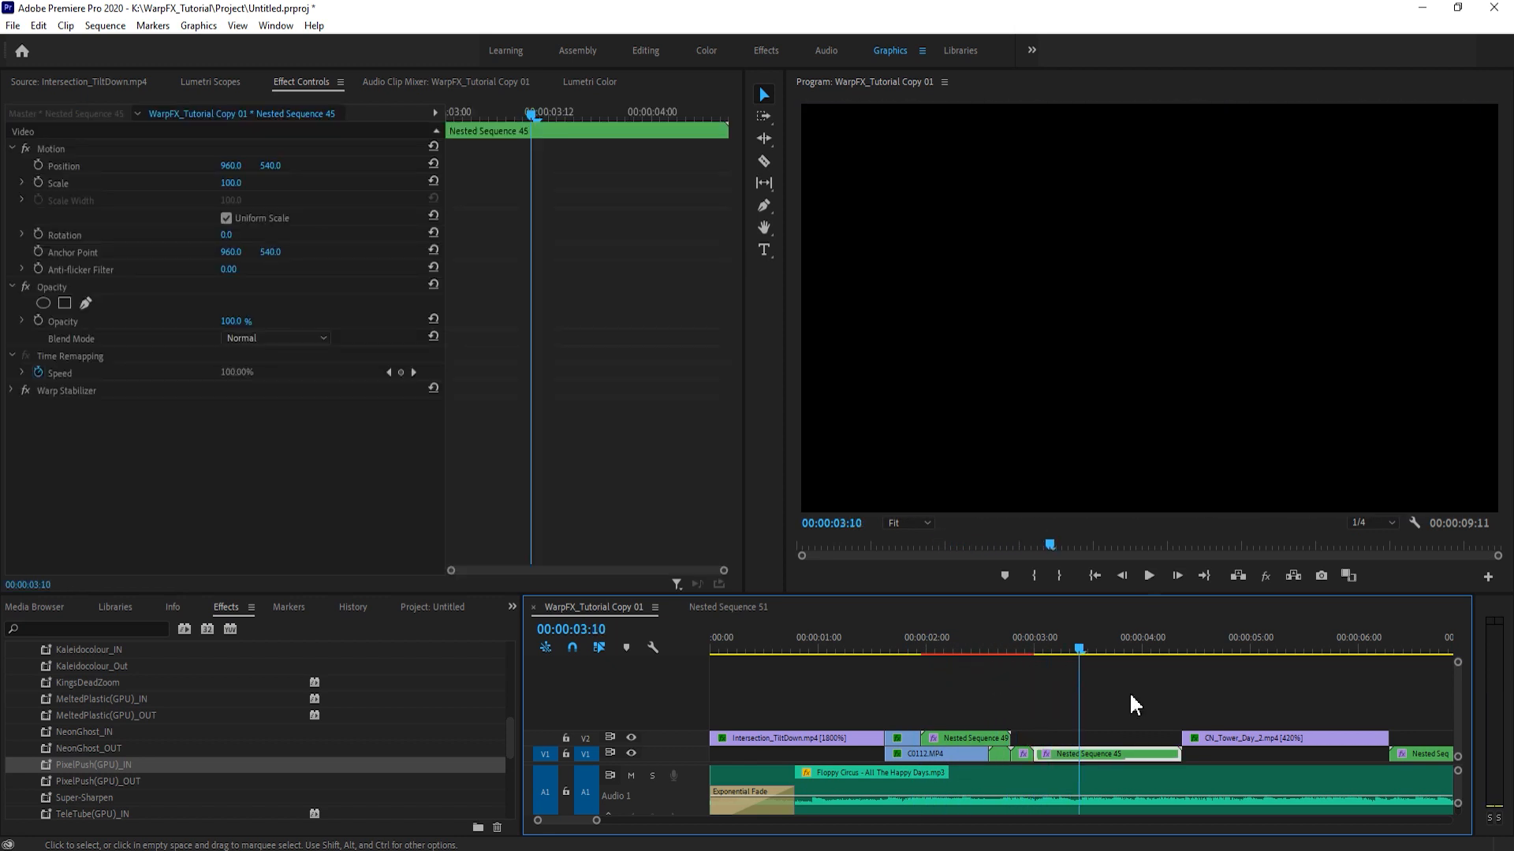
- Inspect the black picture in the remaining Nested Sequence 45 on V1, opening the nest and returning to WarpFX_Tutorial Copy 01
left_click(1076, 753)
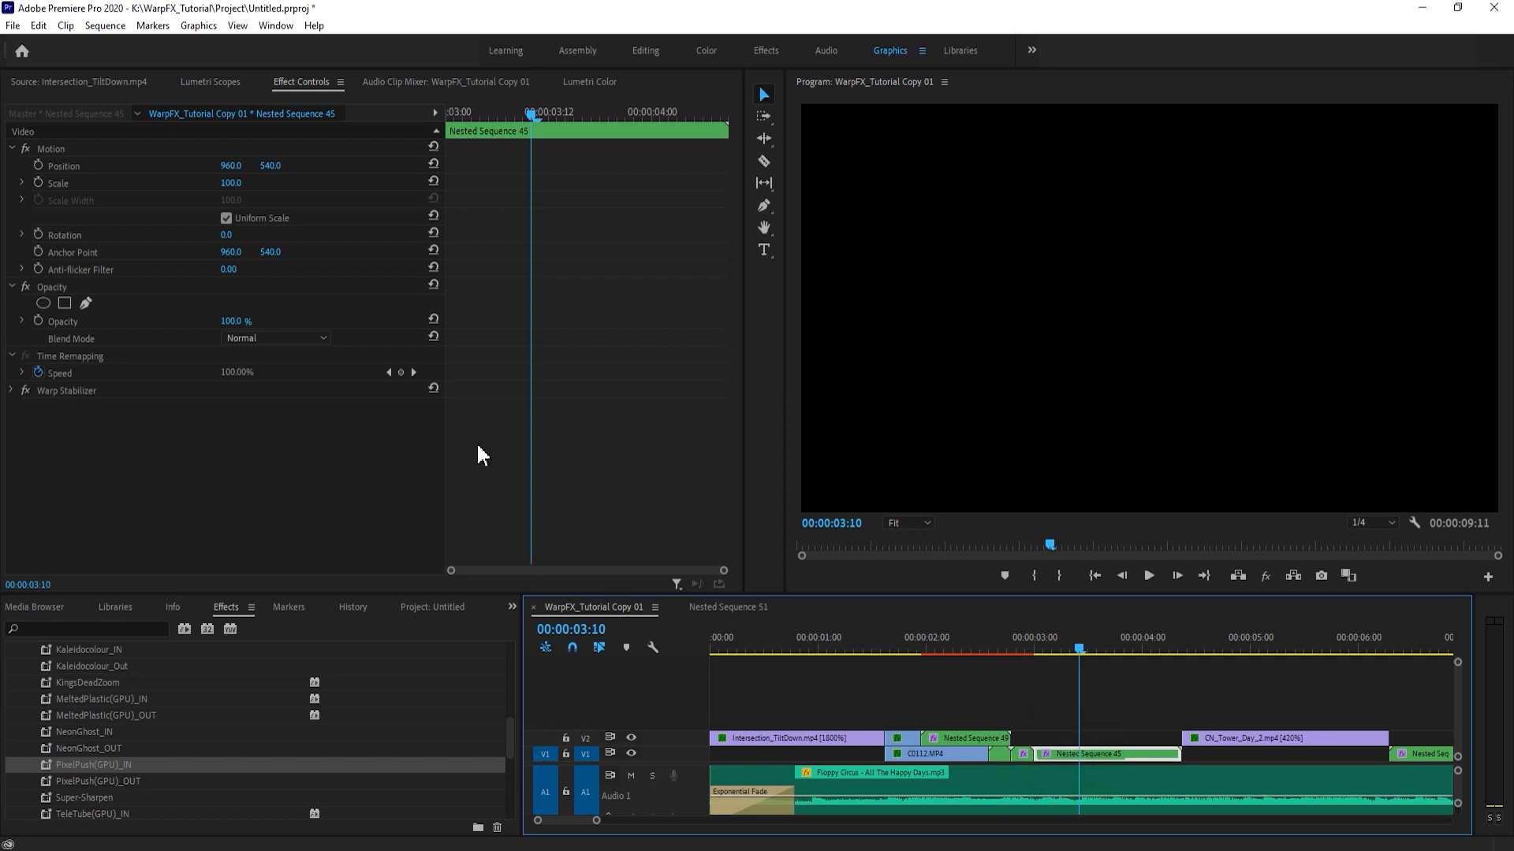
left_click(1033, 639)
mouse_move(1032, 643)
left_mouse_down()
mouse_move(1057, 651)
mouse_move(1040, 656)
left_mouse_up()
double_click(1089, 754)
left_click(593, 607)
left_click(1027, 656)
left_click(1065, 677)
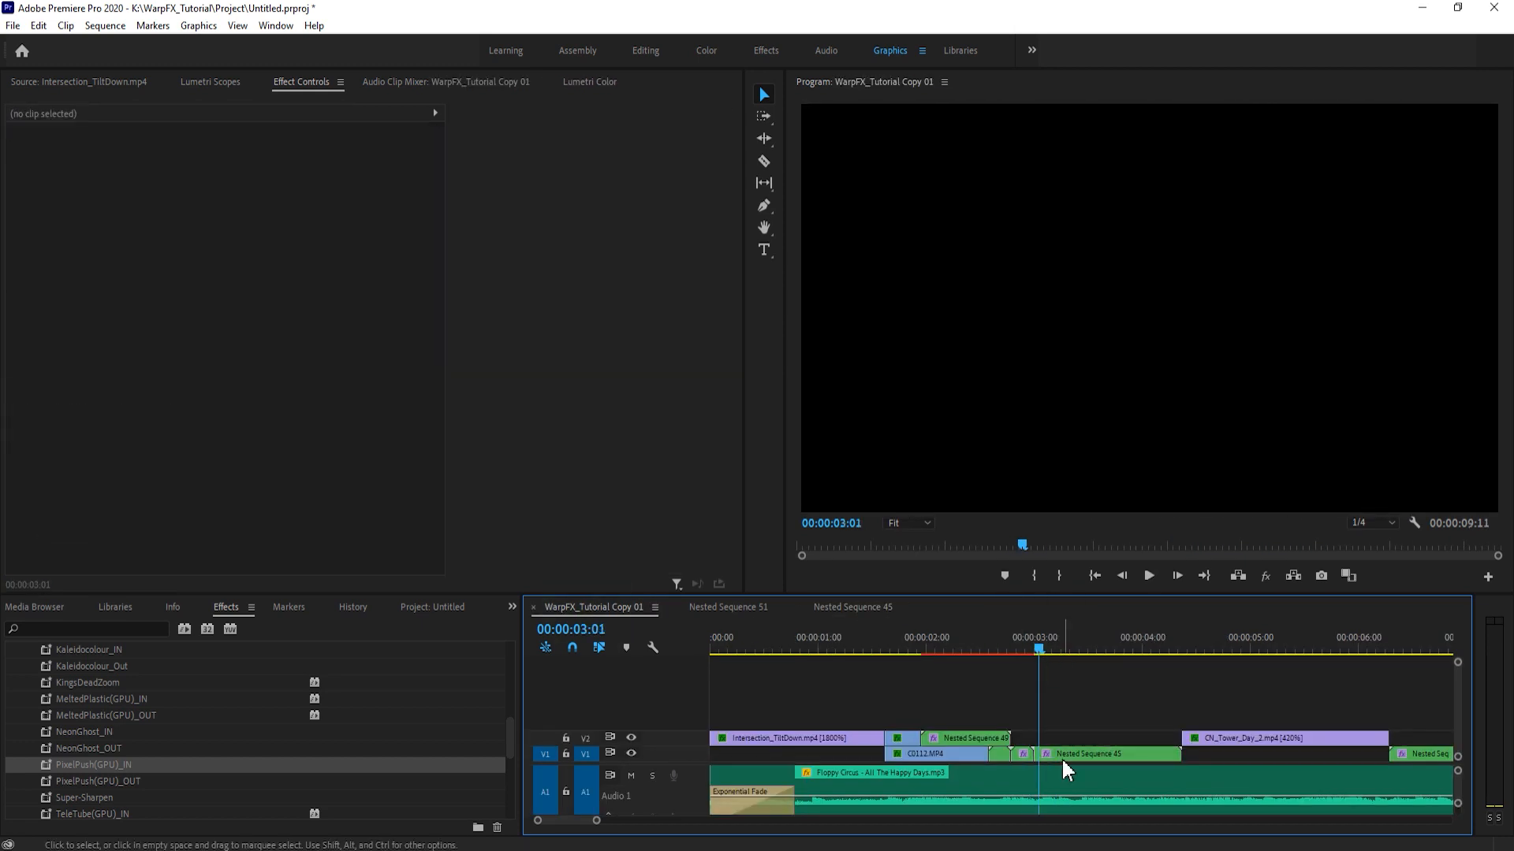
- Switch the Warp Stabilizer on Nested Sequence 45 off and on, play the clip briefly, and start the stabilizer's analysis again
left_click(1067, 752)
left_click(25, 391)
left_click(25, 391)
key("space")
key("space")
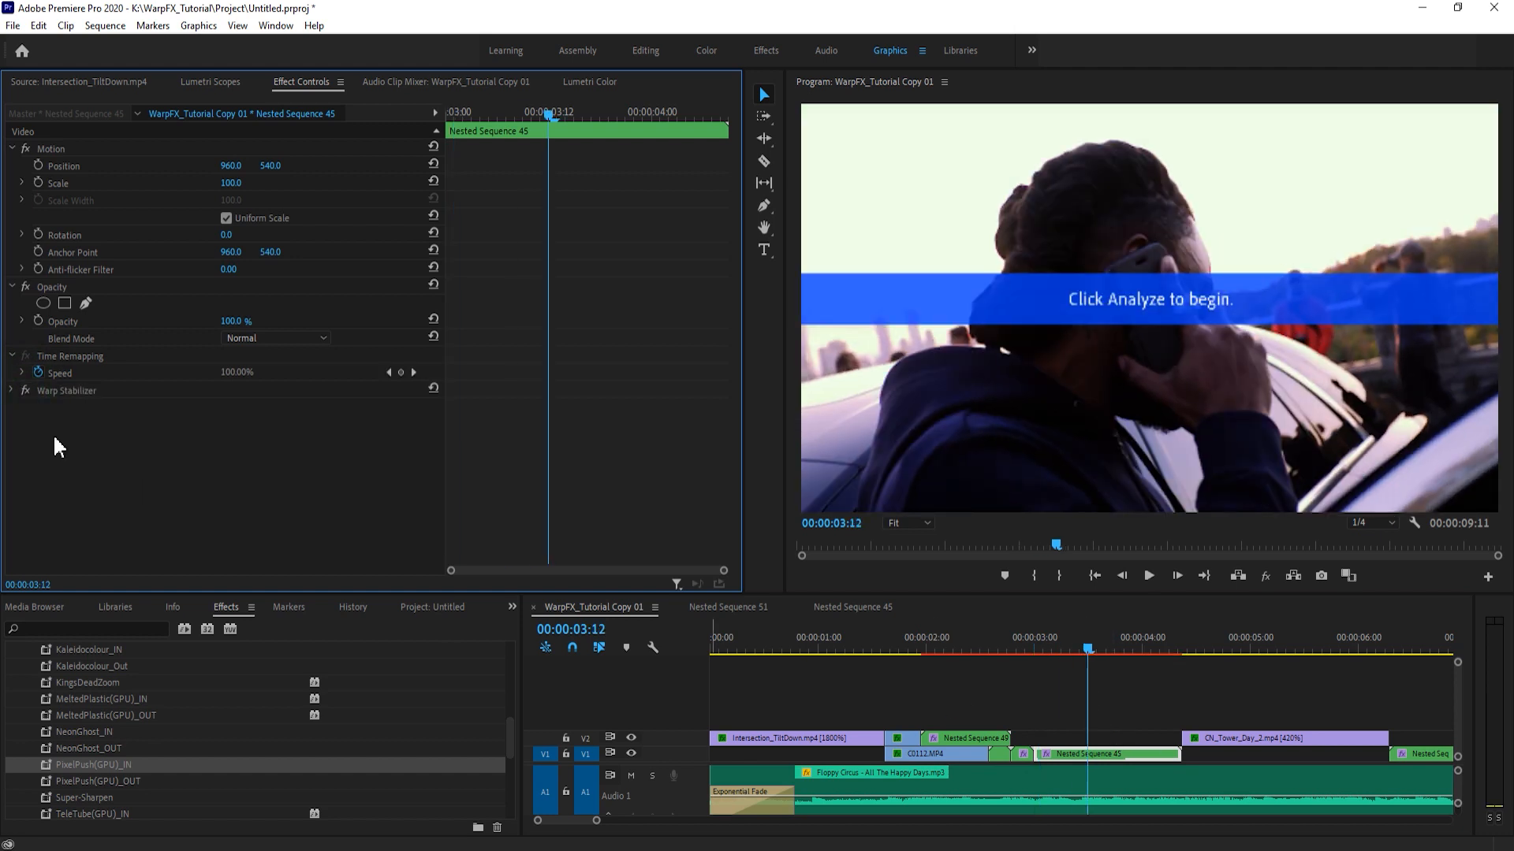
left_click(34, 391)
left_click(11, 391)
left_click(300, 407)
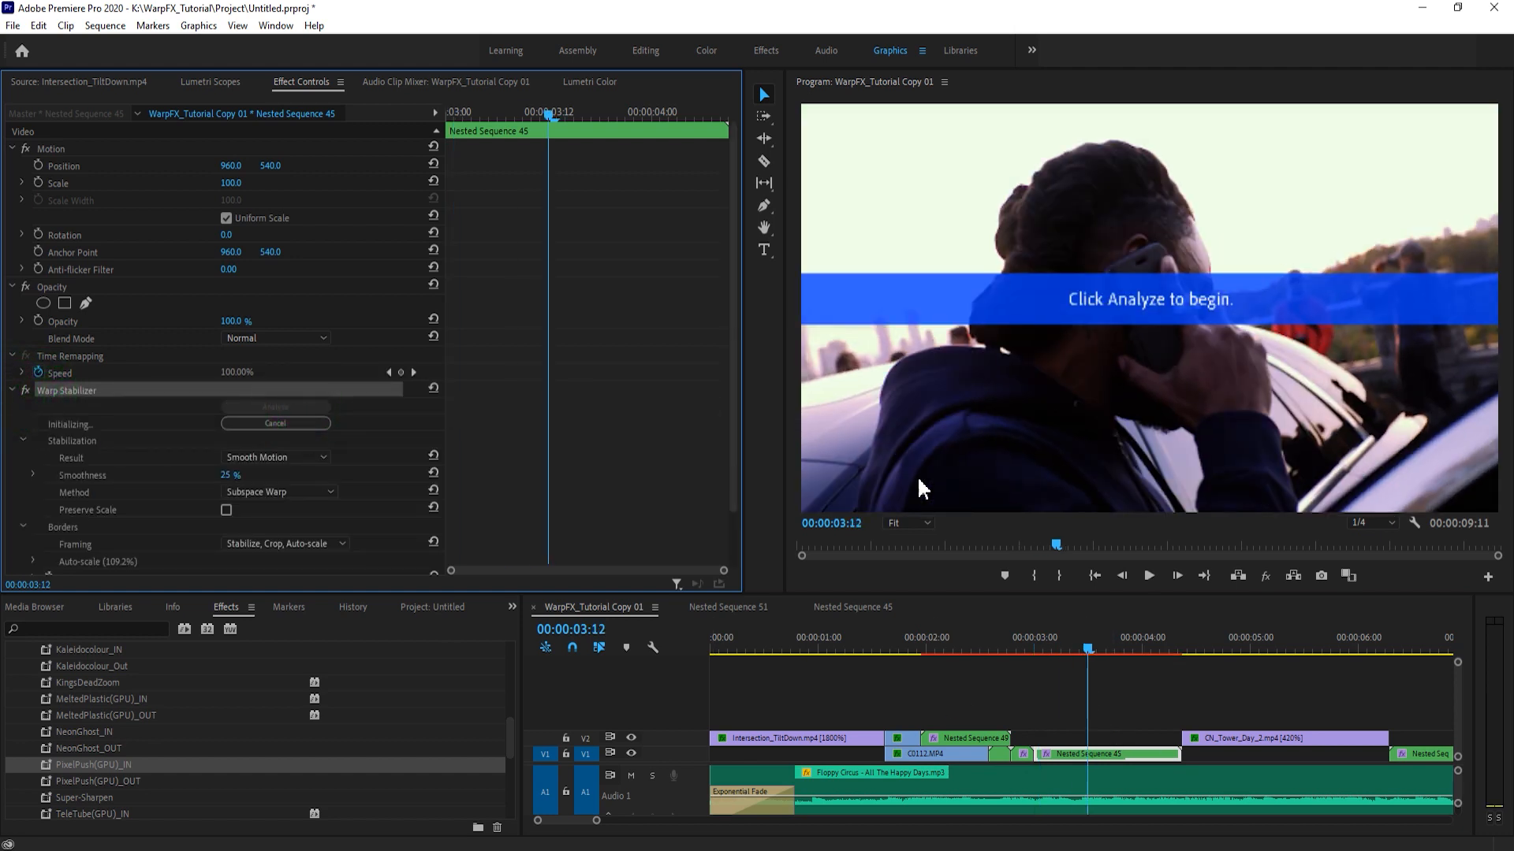
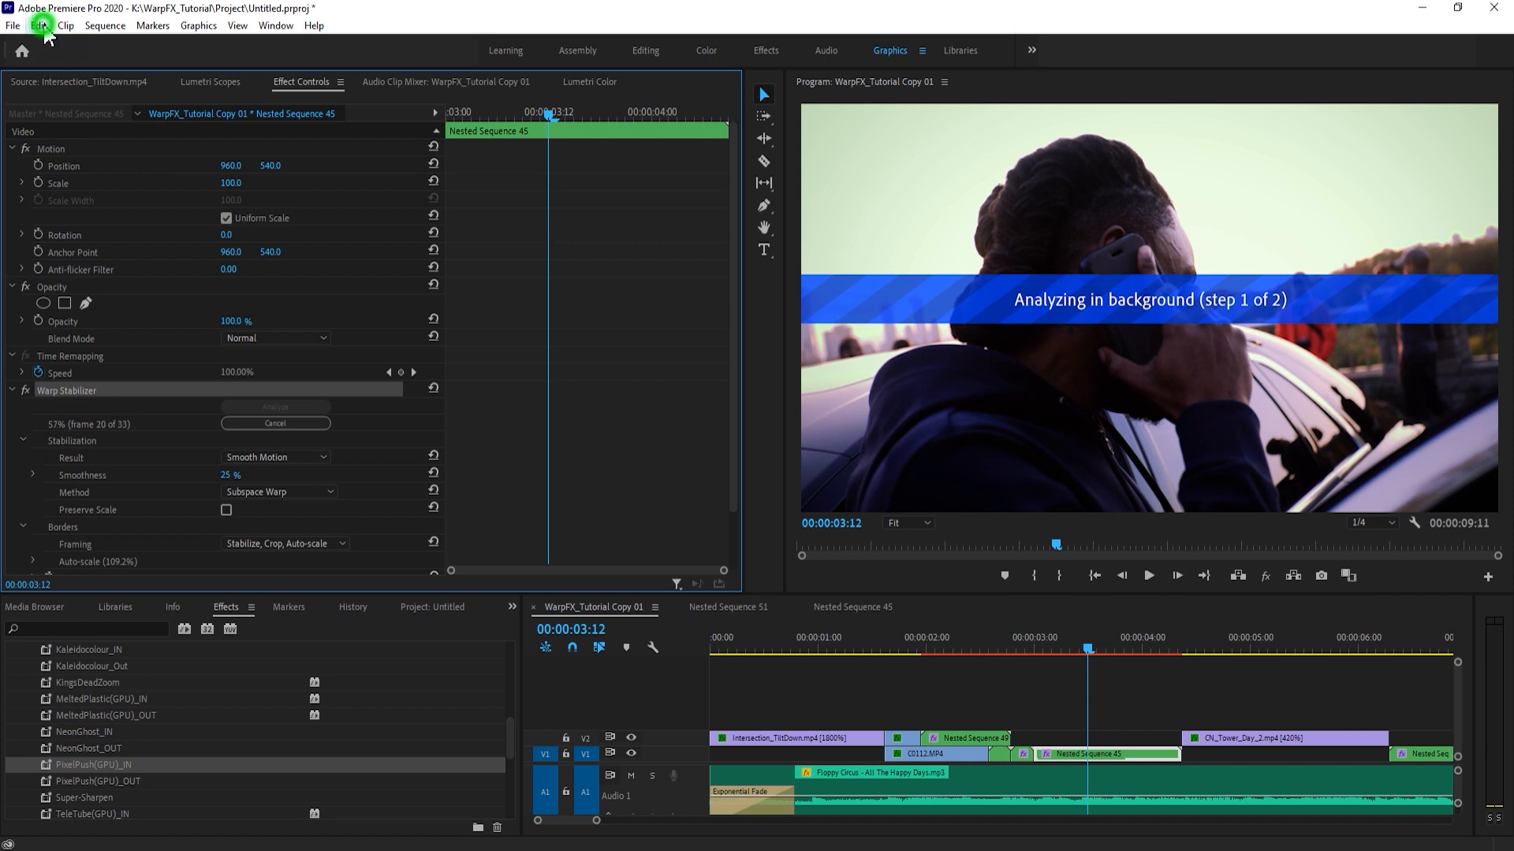
- Review the Auto Save preferences for the save interval and maximum project versions, and leave them without changing anything
left_click(13, 25)
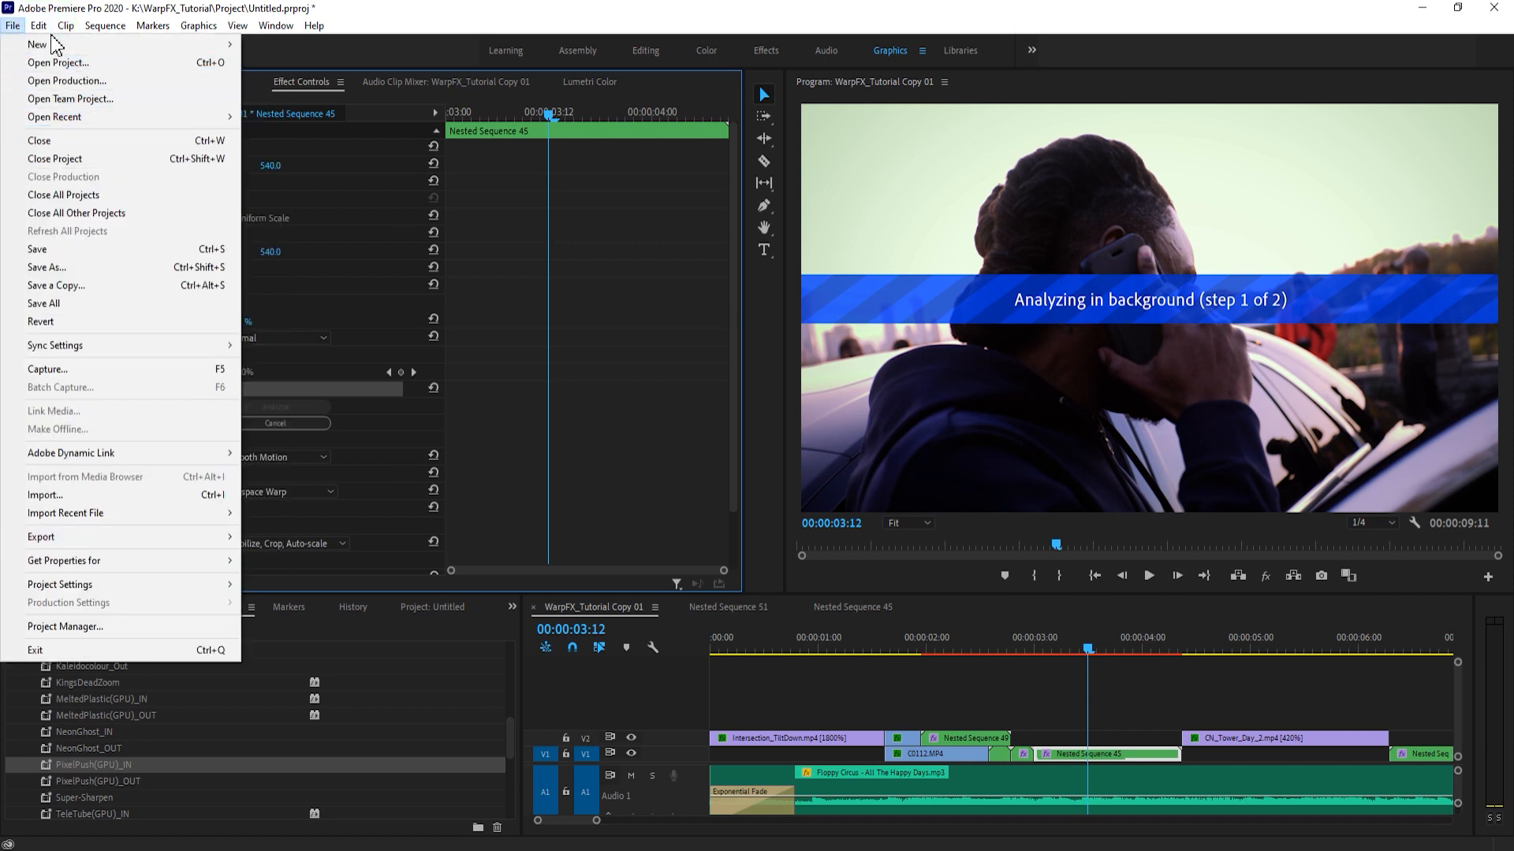
mouse_move(38, 25)
mouse_move(111, 560)
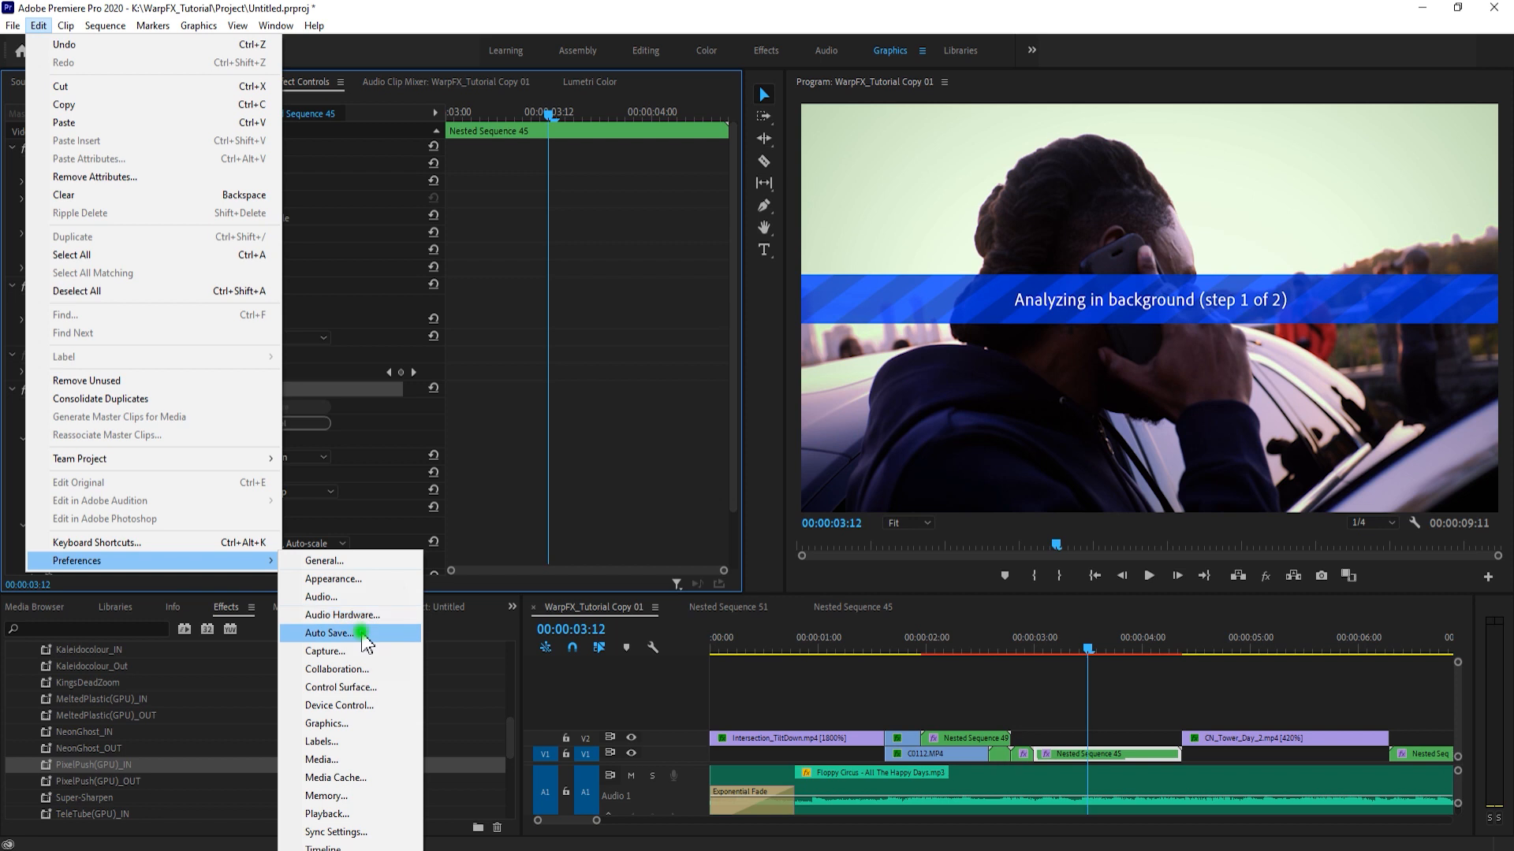
left_click(366, 633)
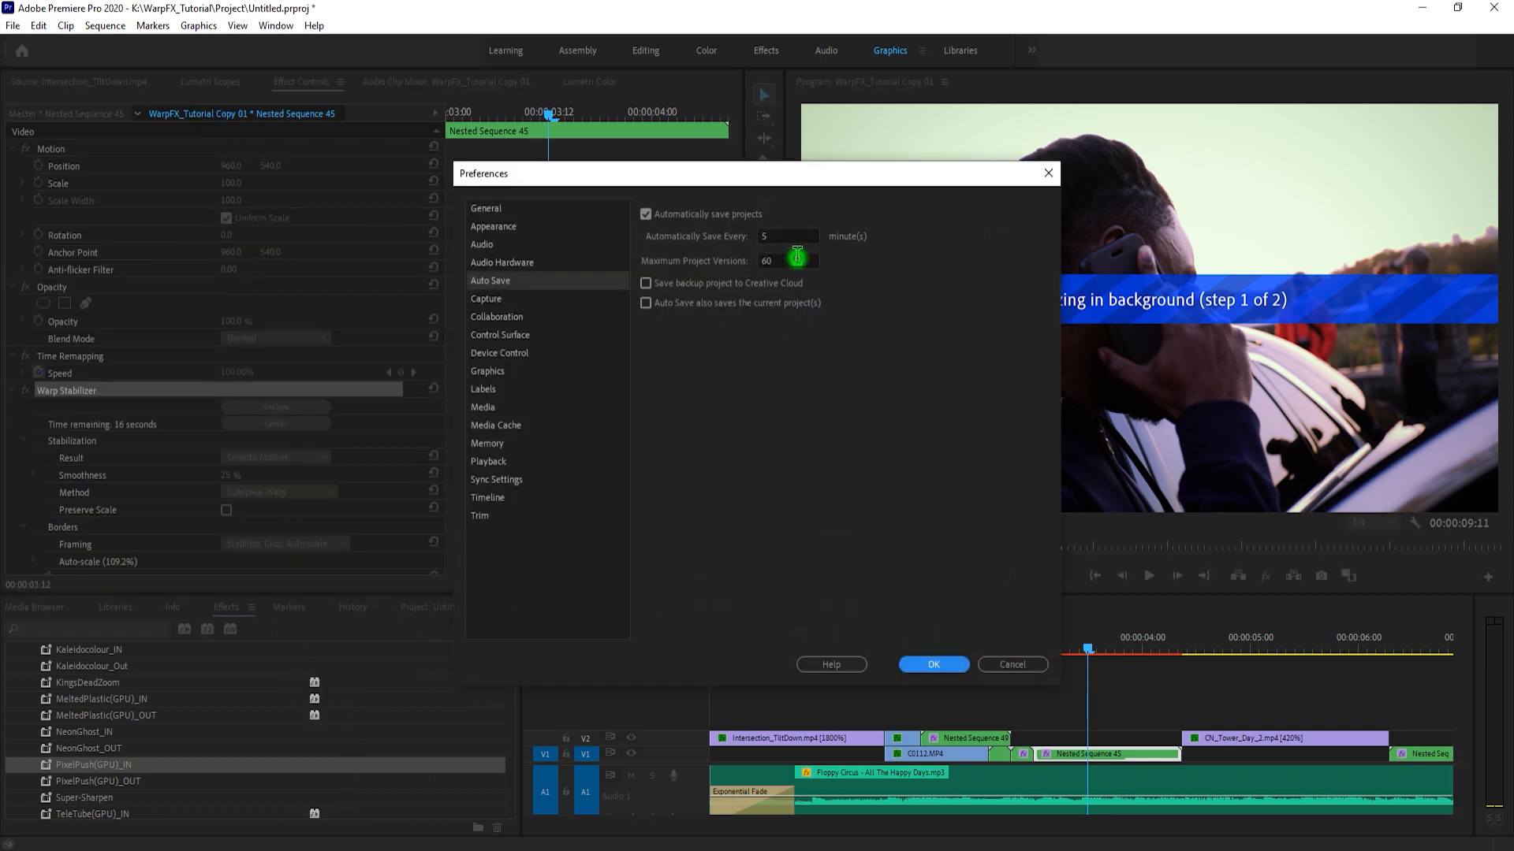
left_click(792, 260)
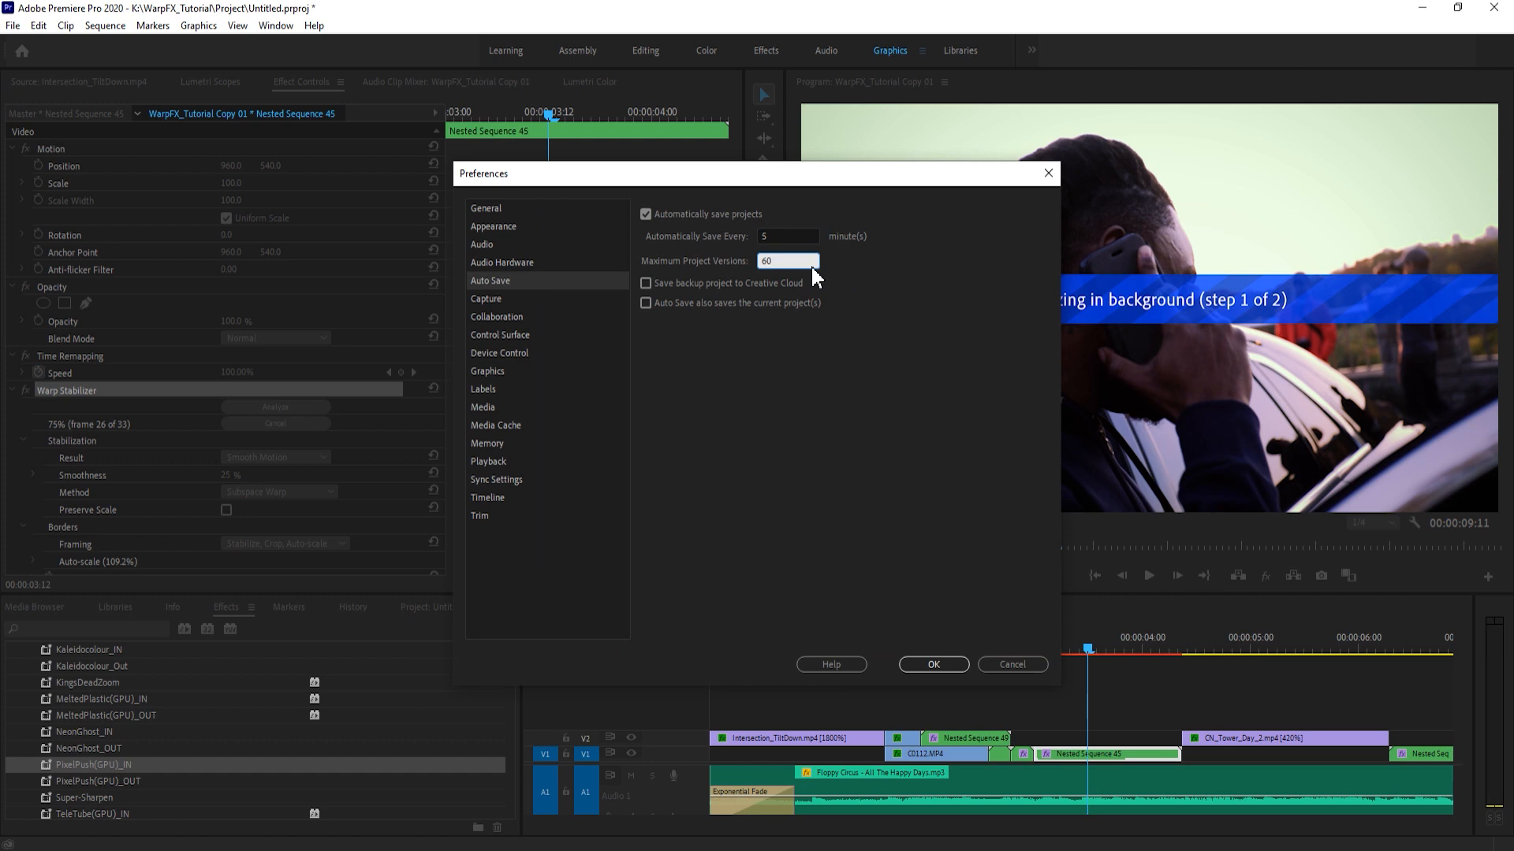
left_click(784, 234)
left_click(880, 253)
left_click(793, 237)
left_click(906, 390)
left_click(1027, 664)
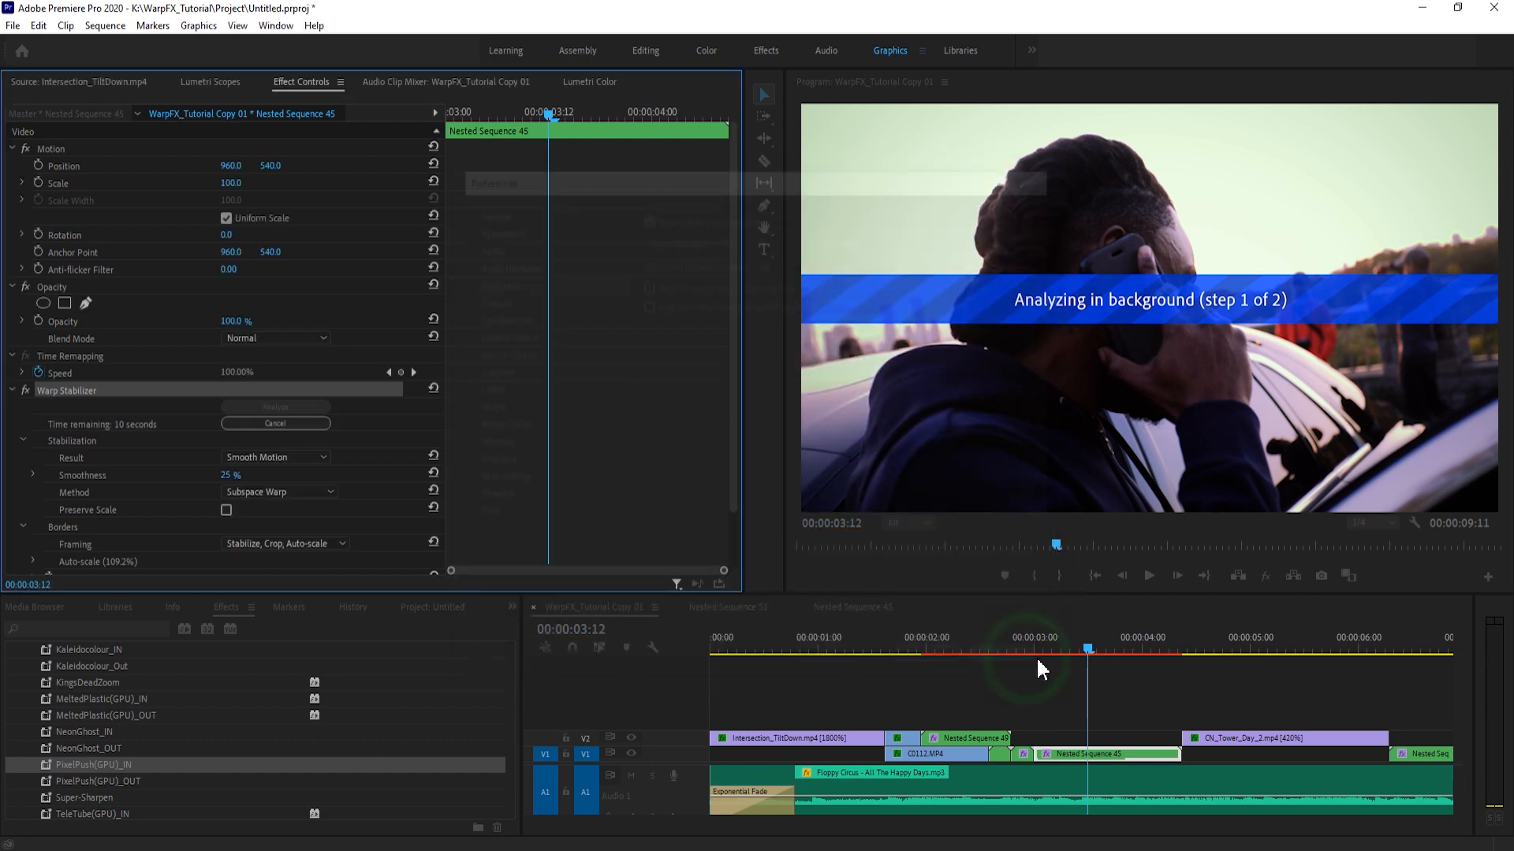
- Delete the leftover clip piece and Nested Sequence 49 on V2 above C0112.MP4
left_click(13, 390)
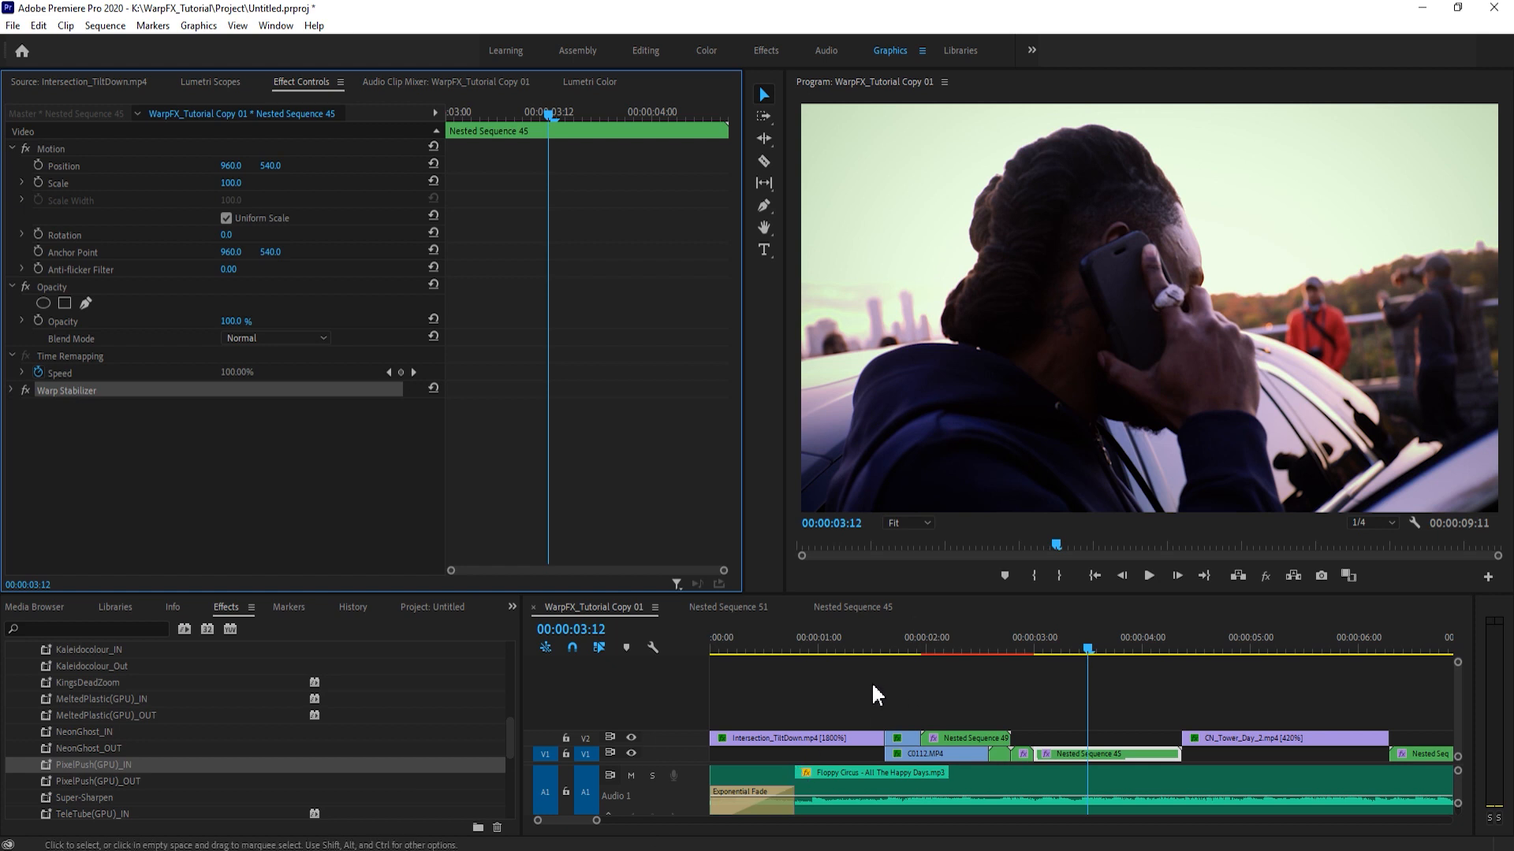
mouse_move(405, 850)
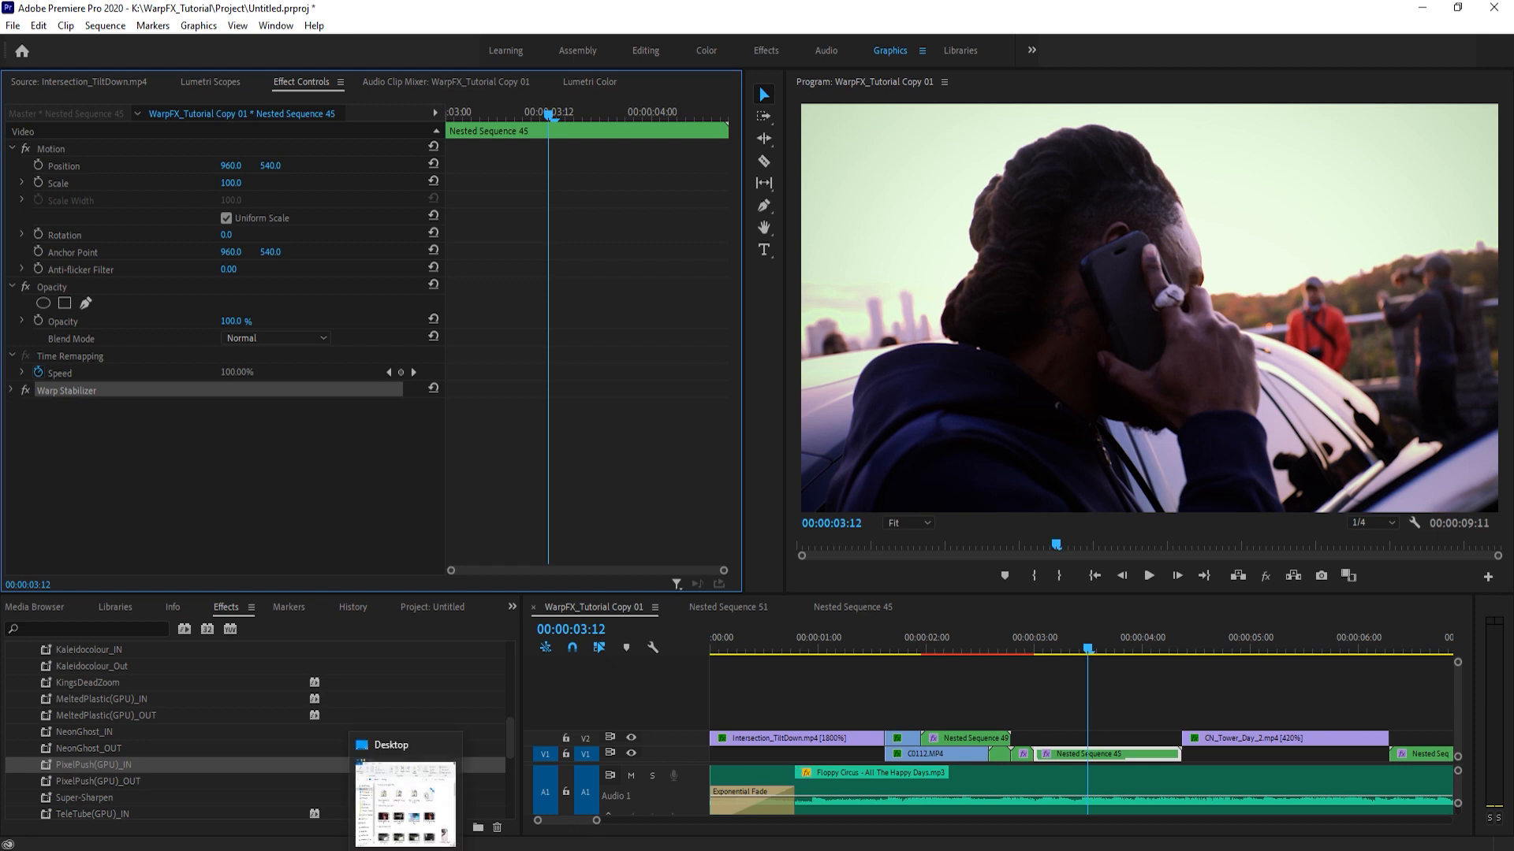
left_click(1009, 682)
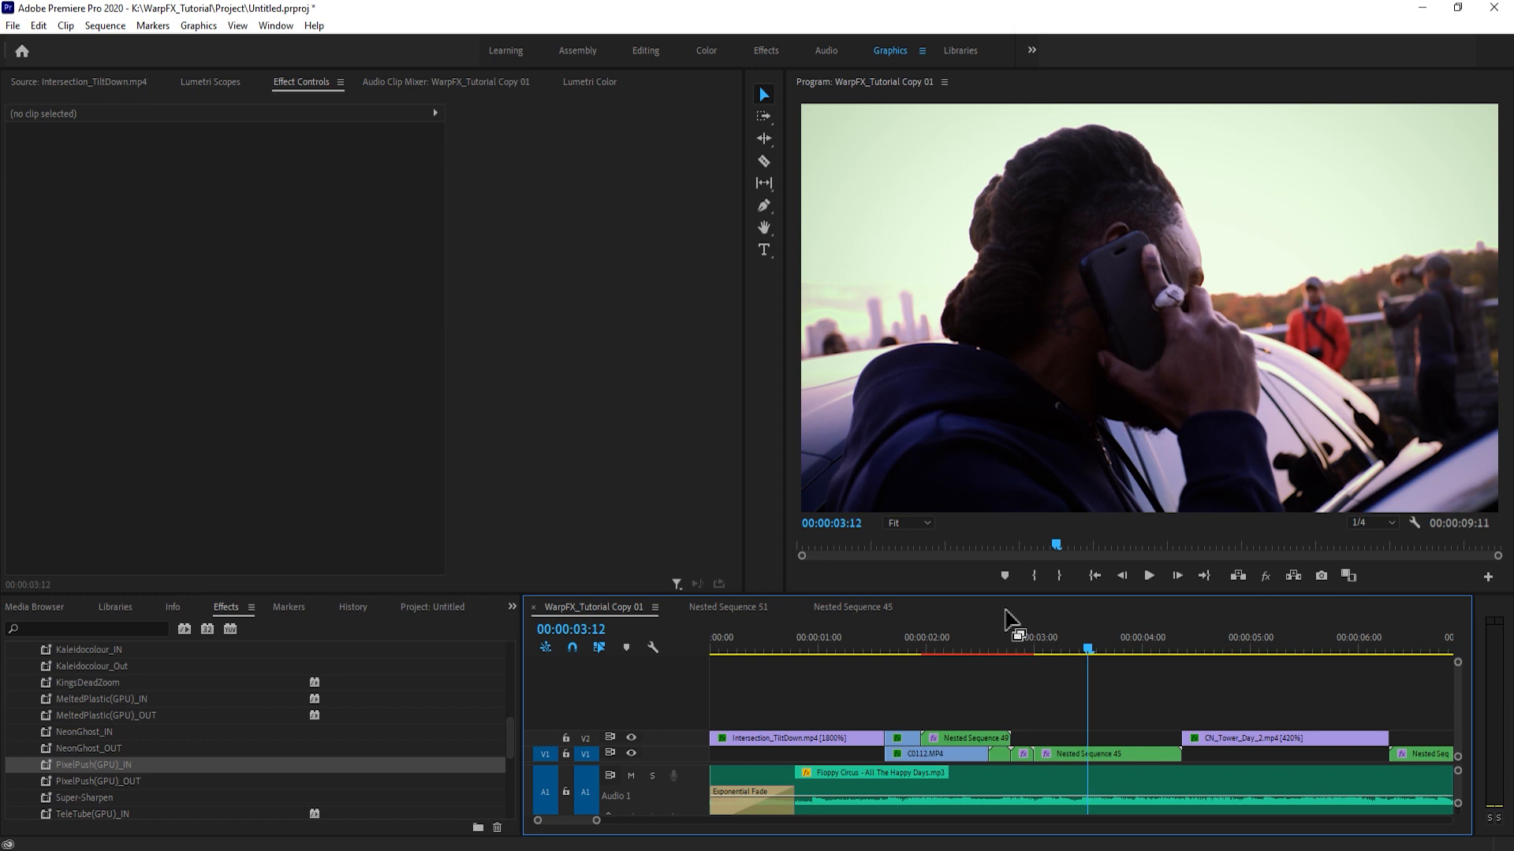
key("Up")
key("Up")
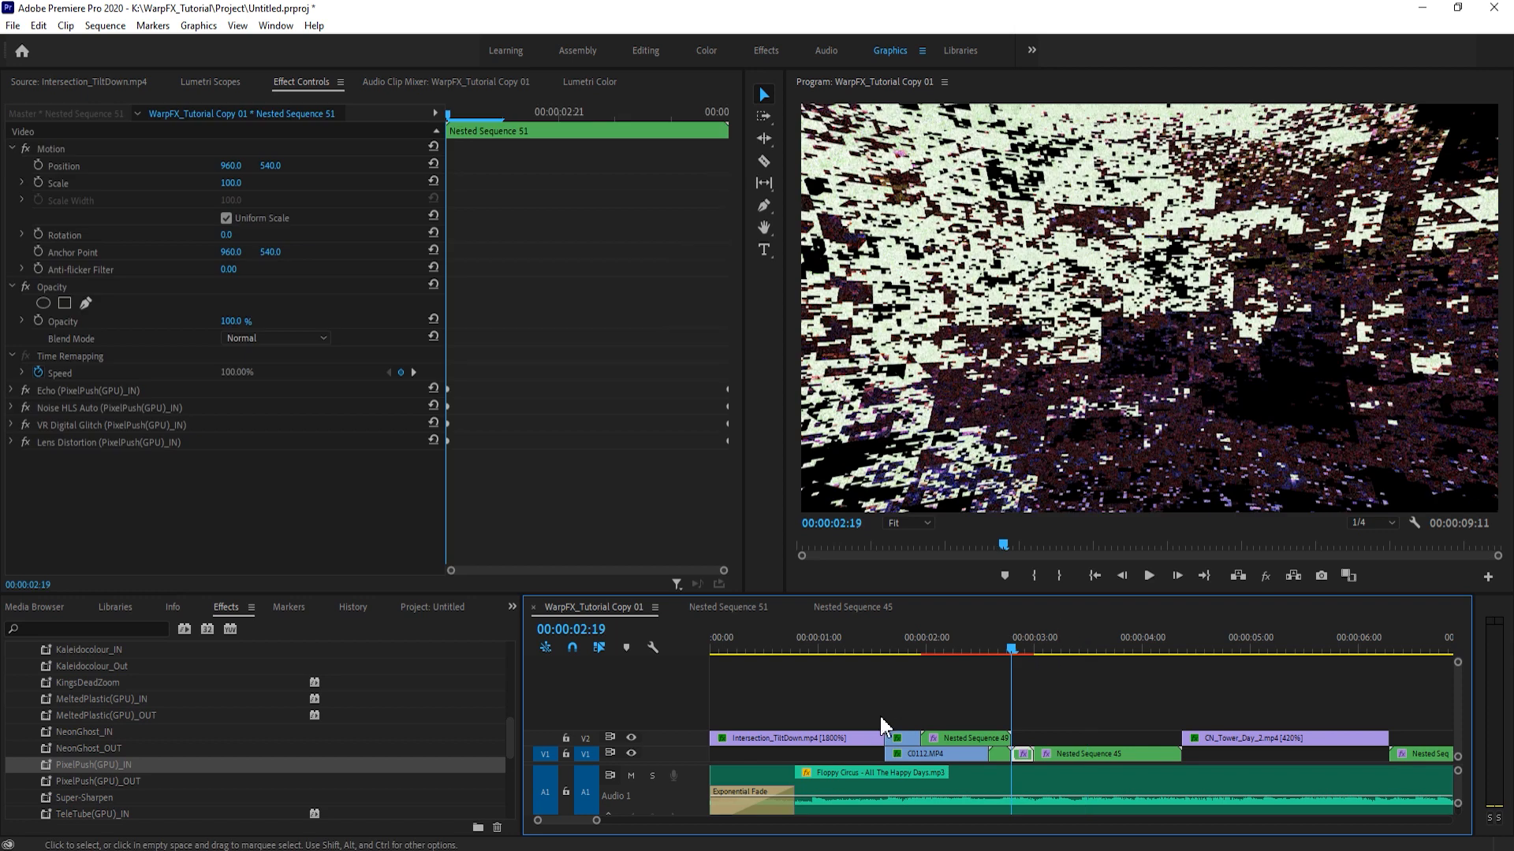
left_click(970, 722)
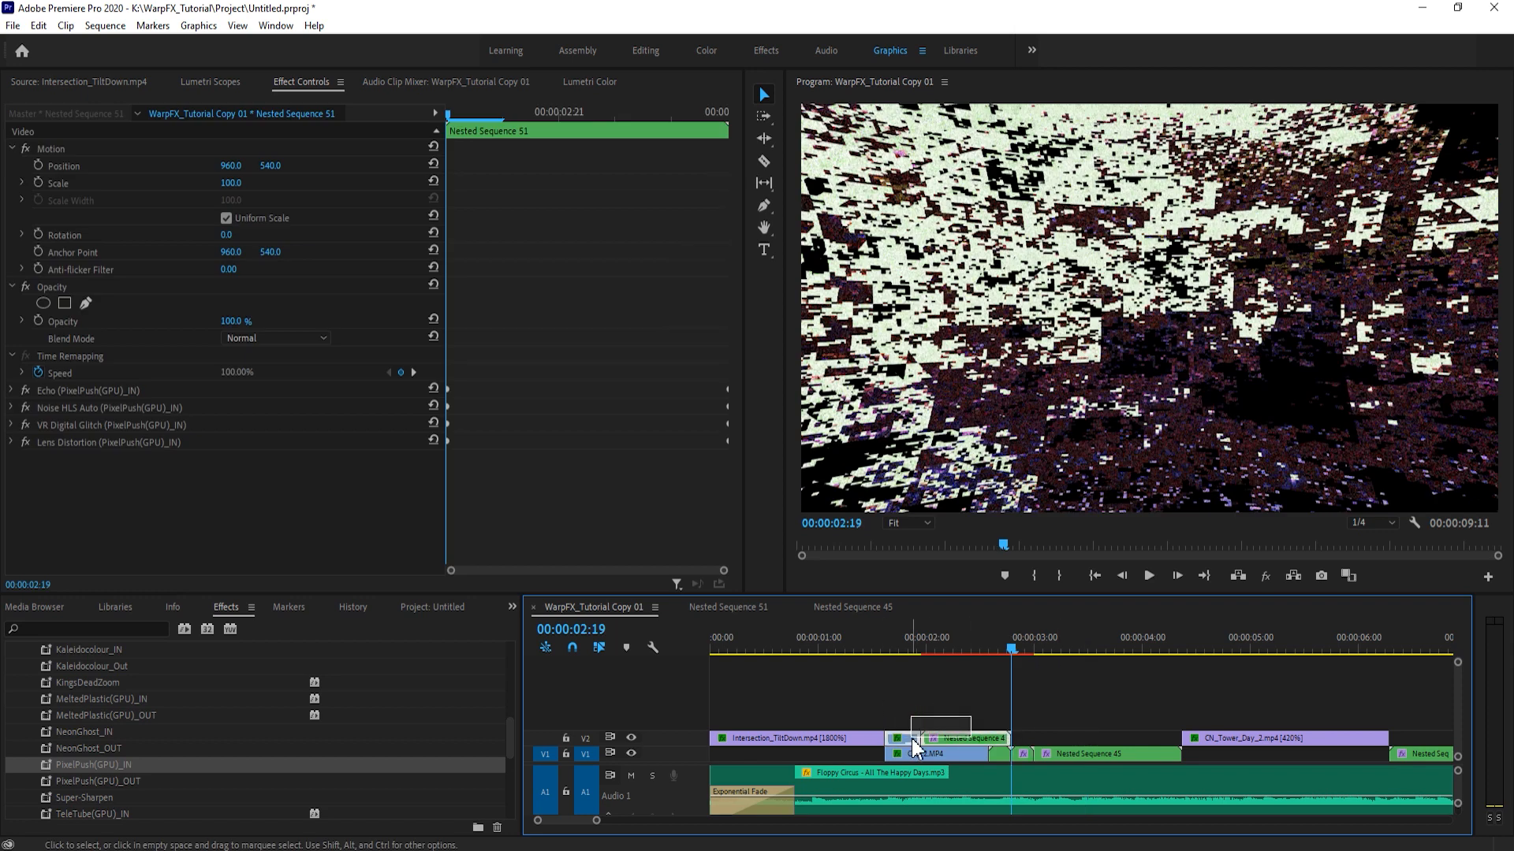
key("Delete")
- Close the Nested Sequence 51 and Nested Sequence 45 timelines and save the project
left_click(889, 633)
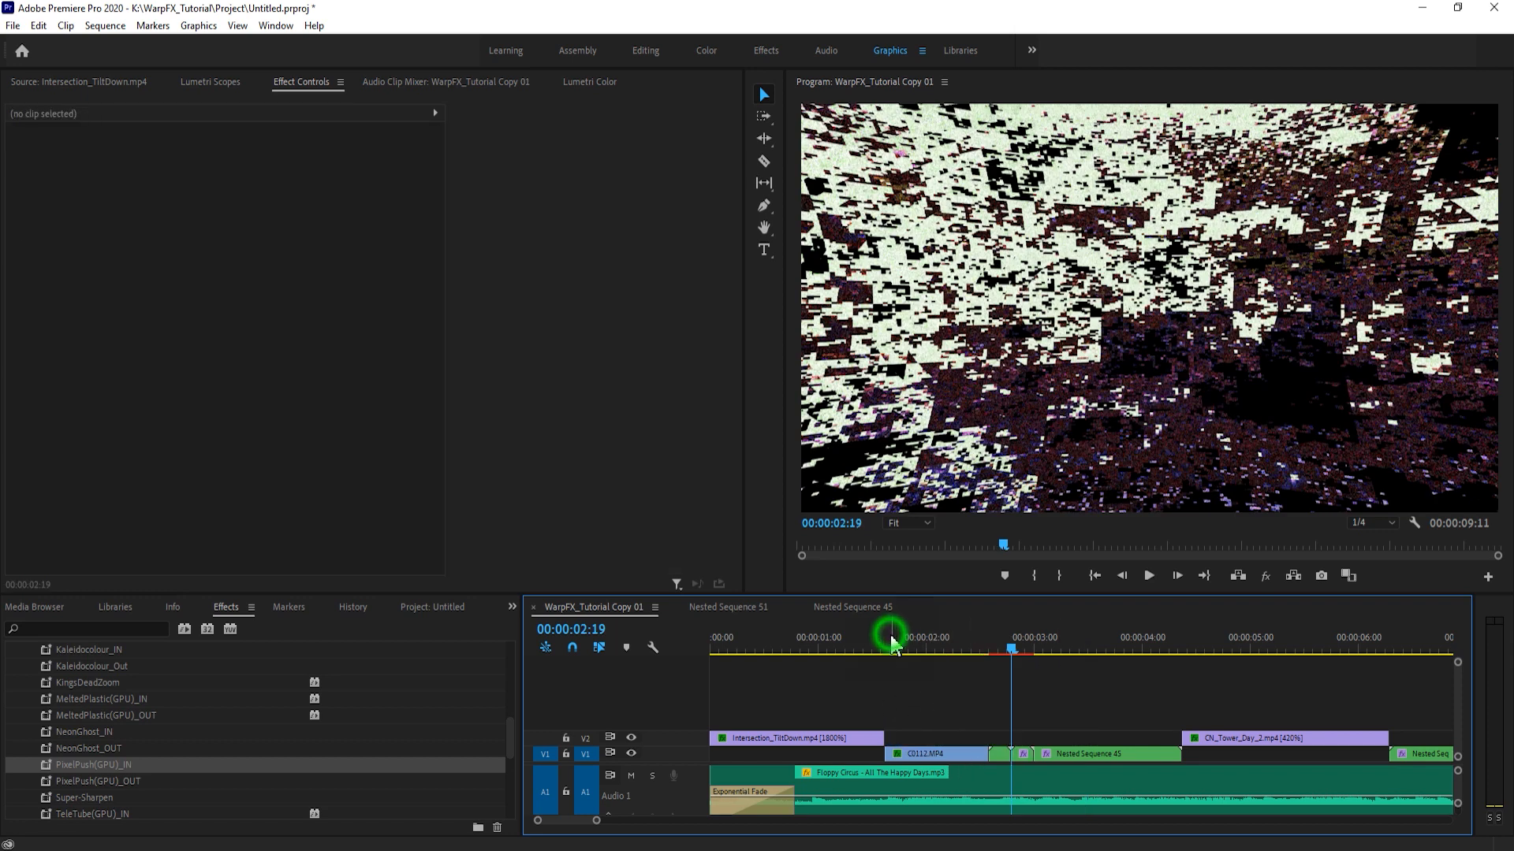
left_click(969, 716)
left_click(678, 607)
left_click(678, 607)
left_click(927, 712)
key("ctrl+s")
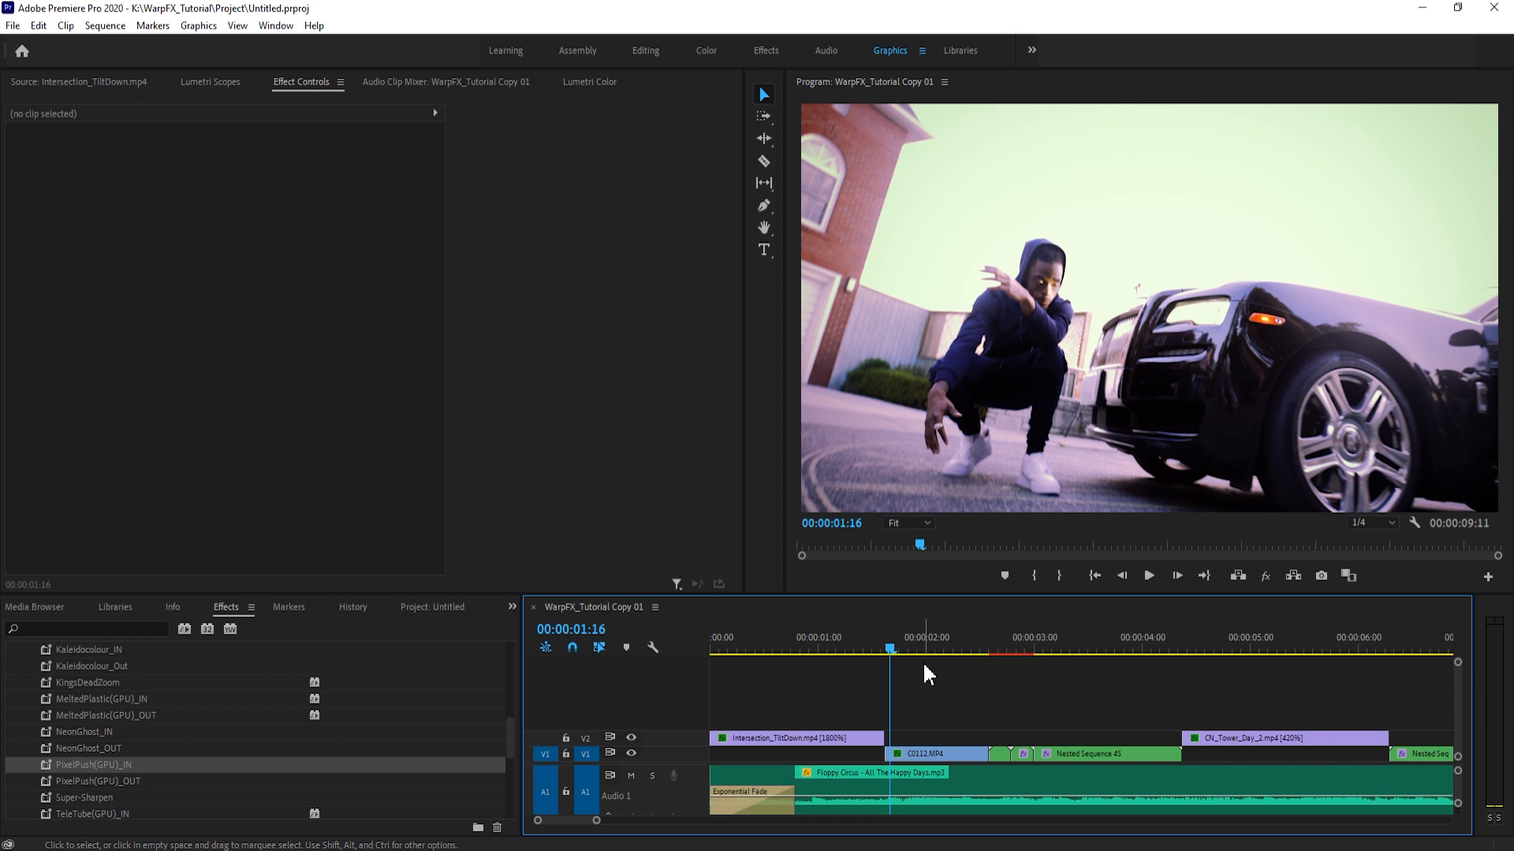
- Play through the transition and remove all the applied transition effects from Nested Sequence 48 on V1
left_click(942, 700)
key("space")
key("space")
left_click_drag(1014, 643, 1001, 642)
left_click(162, 442)
key("Delete")
left_click(162, 425)
key("Delete")
left_click(163, 407)
key("Delete")
left_click(160, 390)
key("Delete")
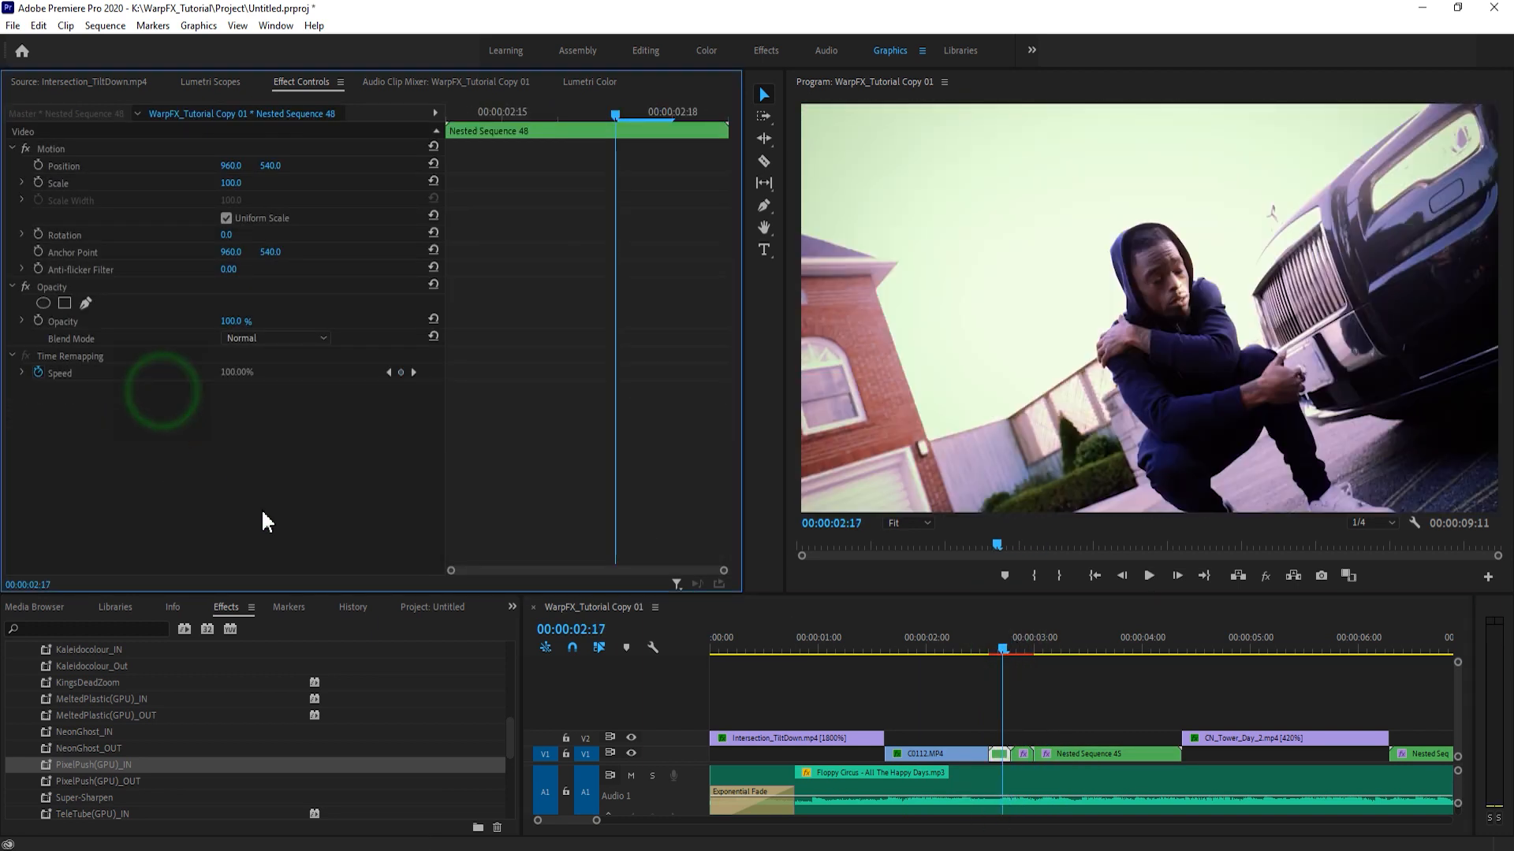
- Apply the PixelPush(GPU)_OUT preset to Nested Sequence 48 on V1, save the project and play the transition
left_click(99, 782)
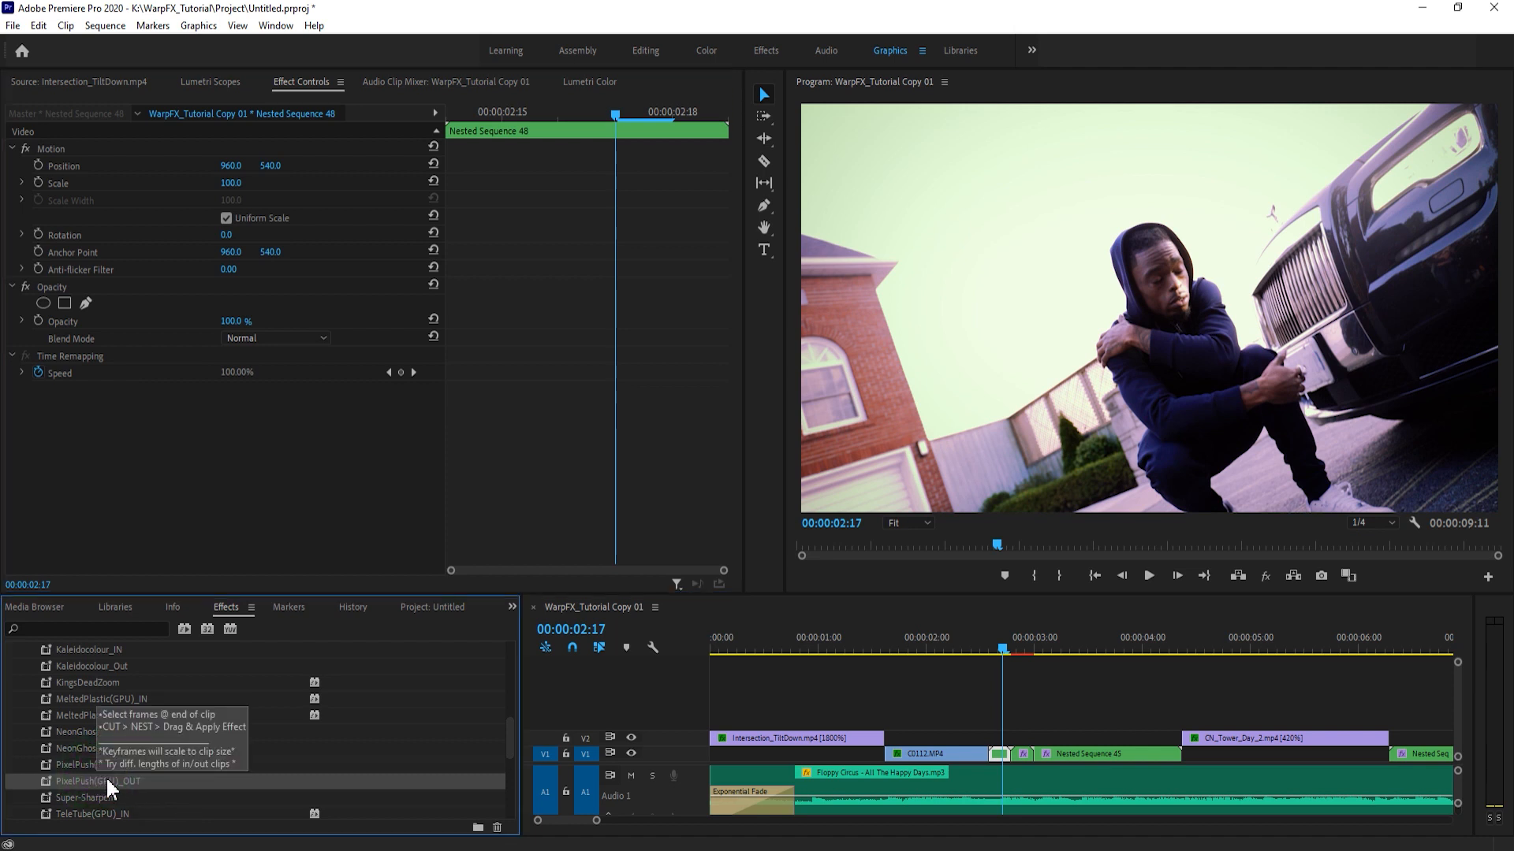
left_click_drag(90, 783, 1002, 755)
left_click_drag(1001, 647, 983, 648)
left_click(1039, 700)
key("ctrl+s")
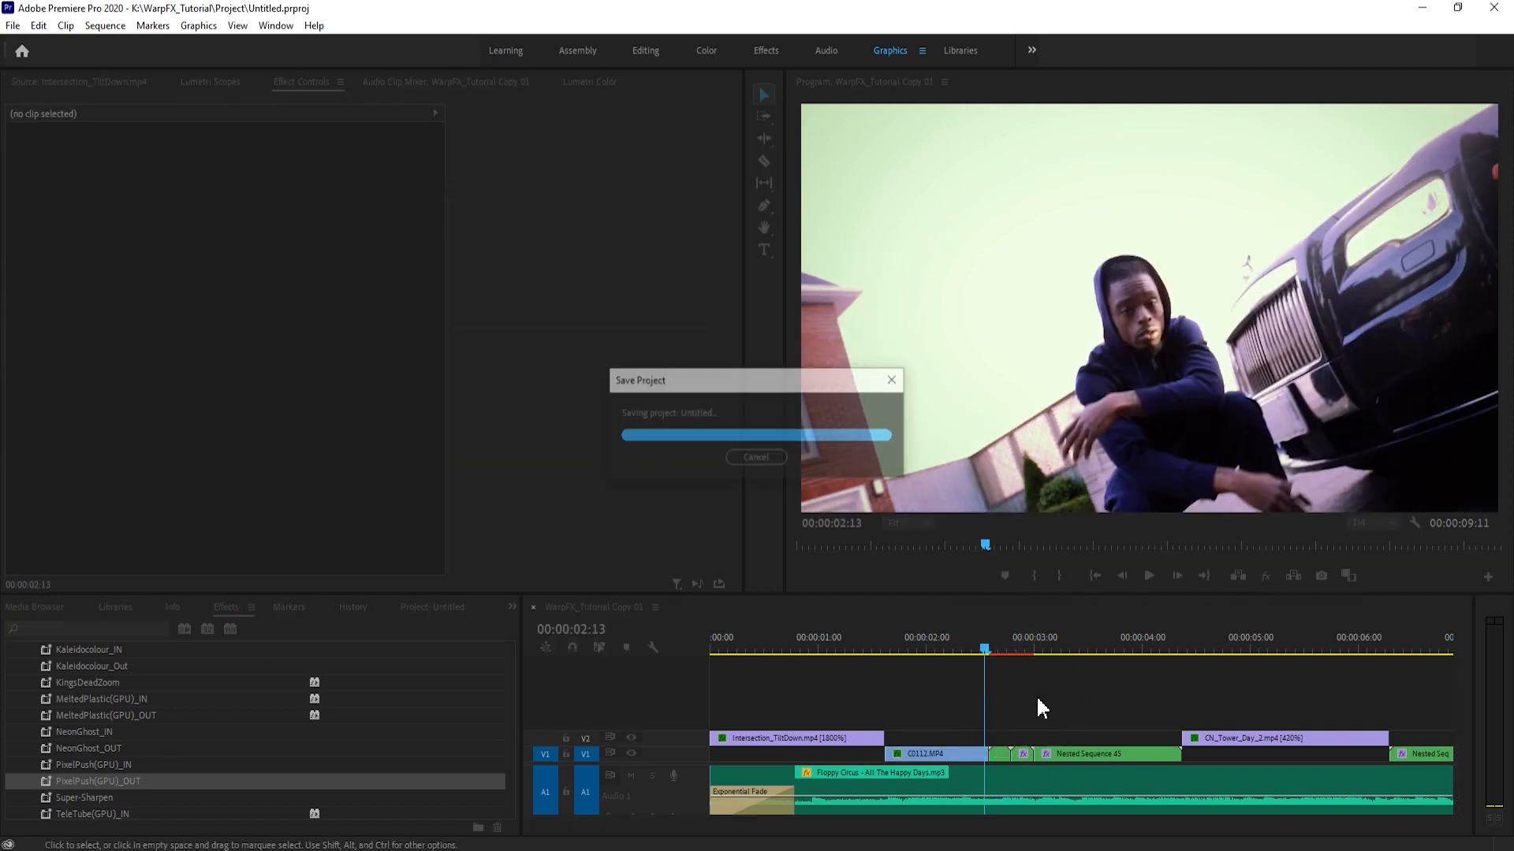
key("space")
- Inspect the Noise HLS Auto settings of the PixelPush(GPU)_OUT preset on Nested Sequence 48 near the clip's end and at its start
left_click(996, 645)
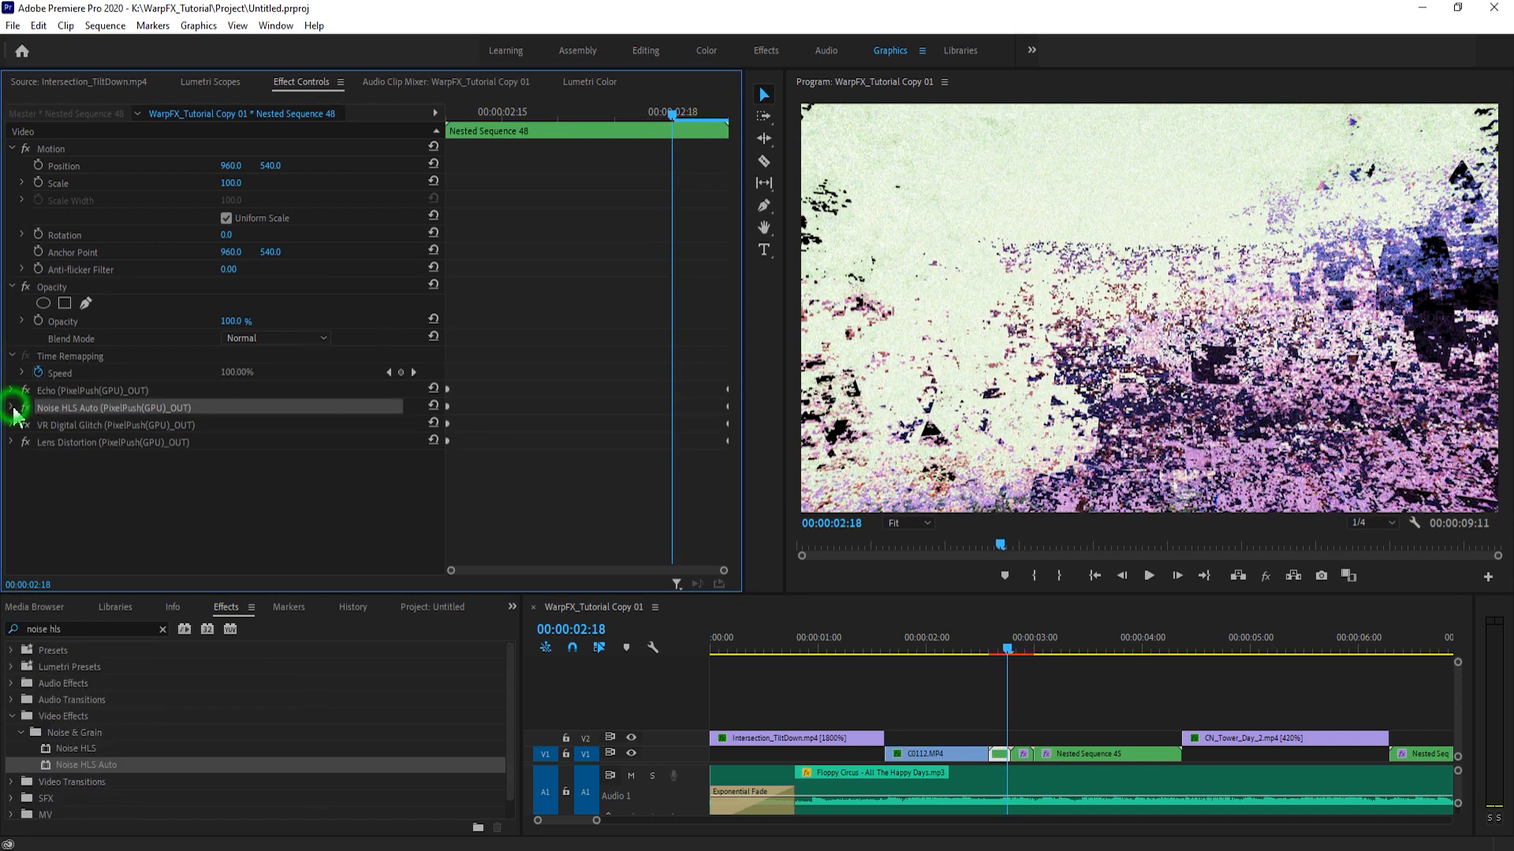
left_click(14, 408)
left_click(536, 473)
scroll(236, 465, "down", 2)
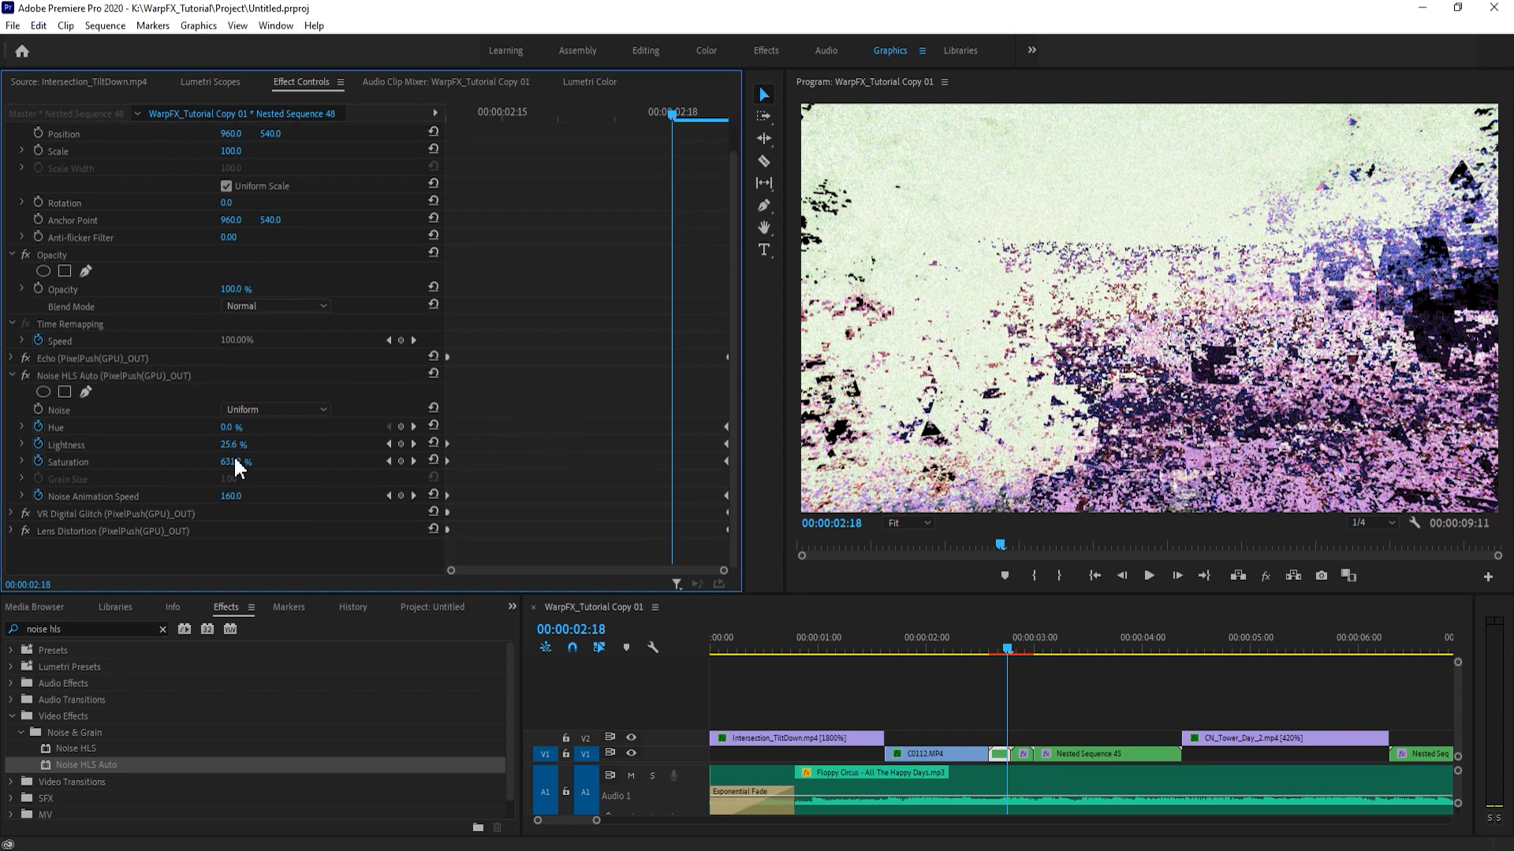
left_click_drag(557, 111, 476, 153)
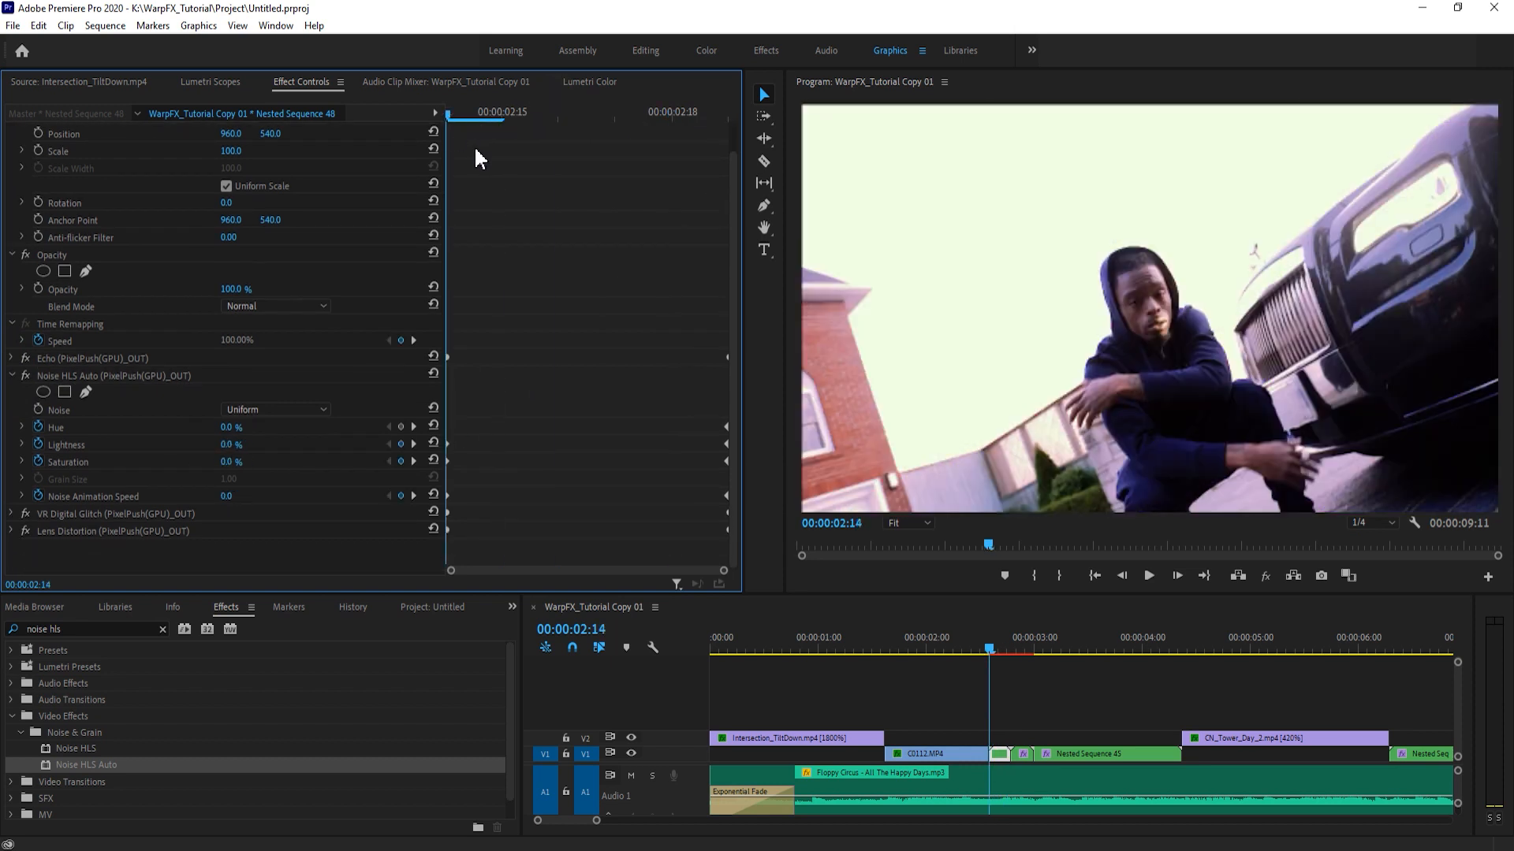
left_click(506, 425)
left_click_drag(493, 120, 446, 126)
left_click(1025, 693)
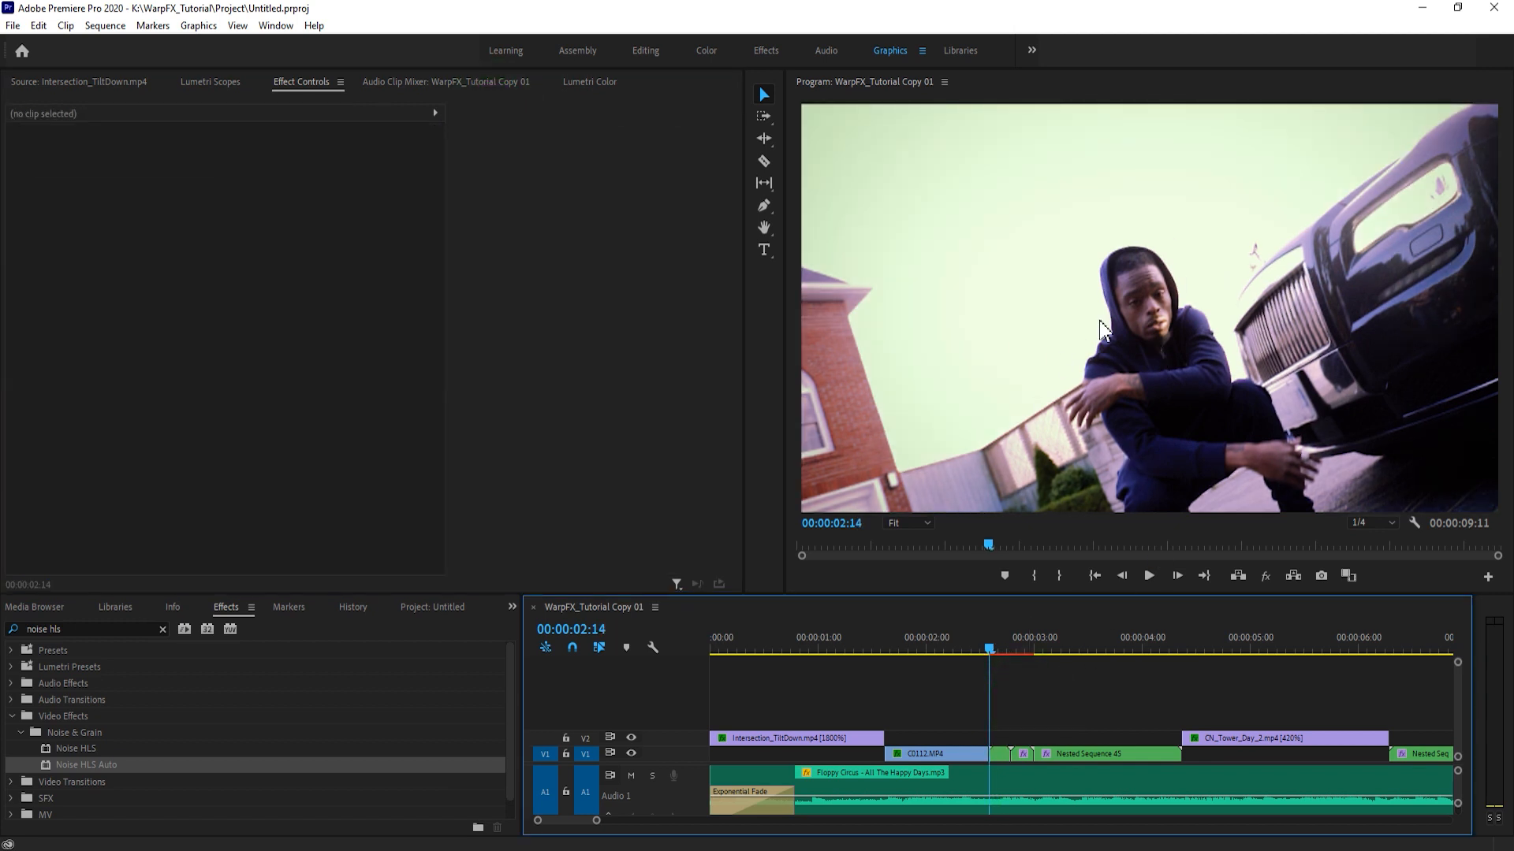
- Replay the transition and examine the Noise HLS Auto values on Nested Sequence 48 at 00:00:02:18
key("space")
left_click_drag(1034, 646, 991, 648)
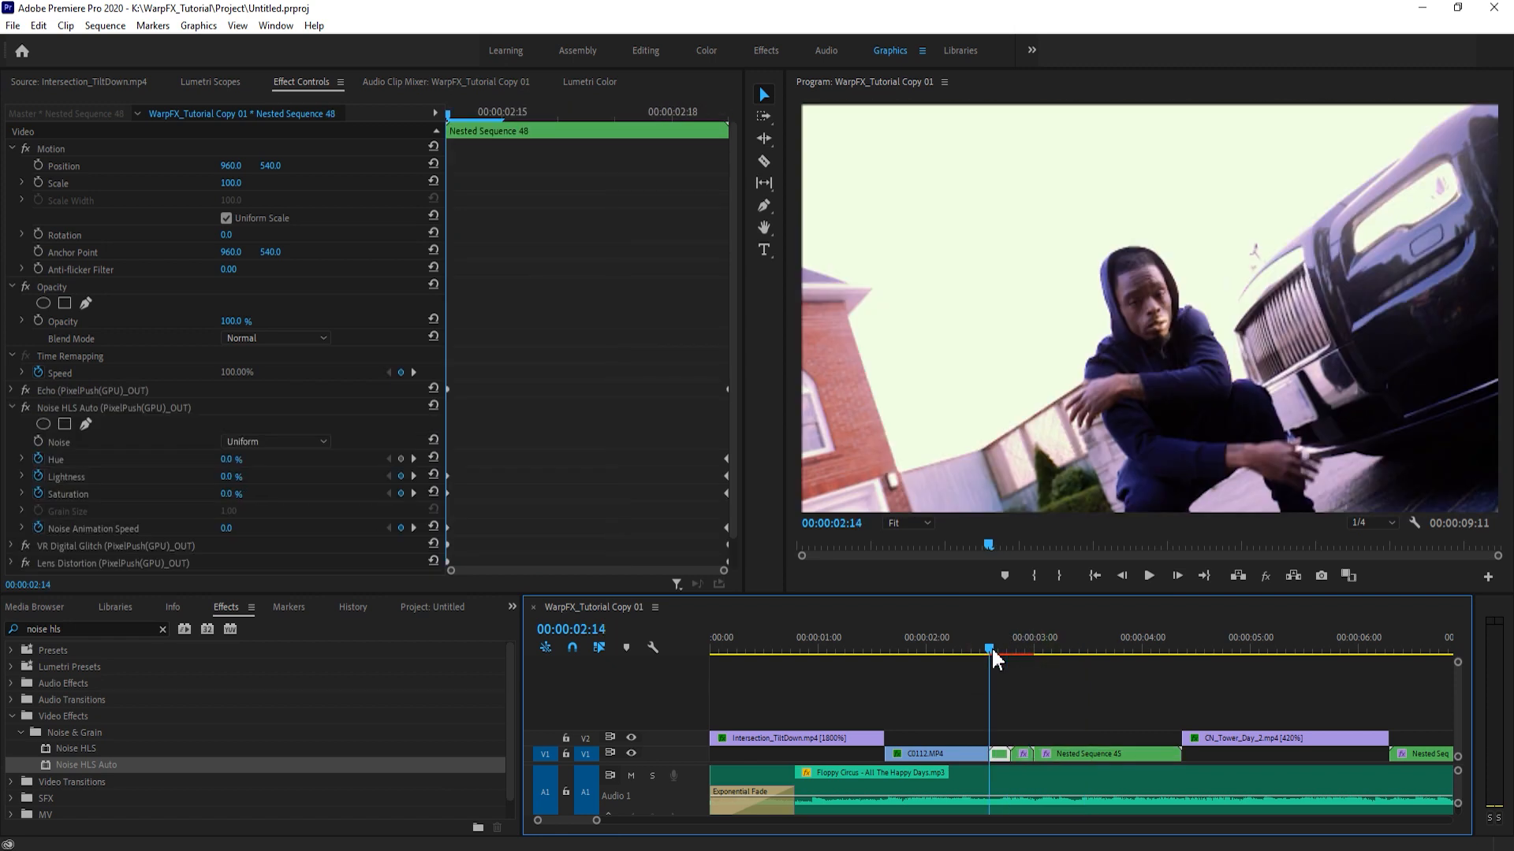
left_click(672, 115)
scroll(623, 448, "down", 1)
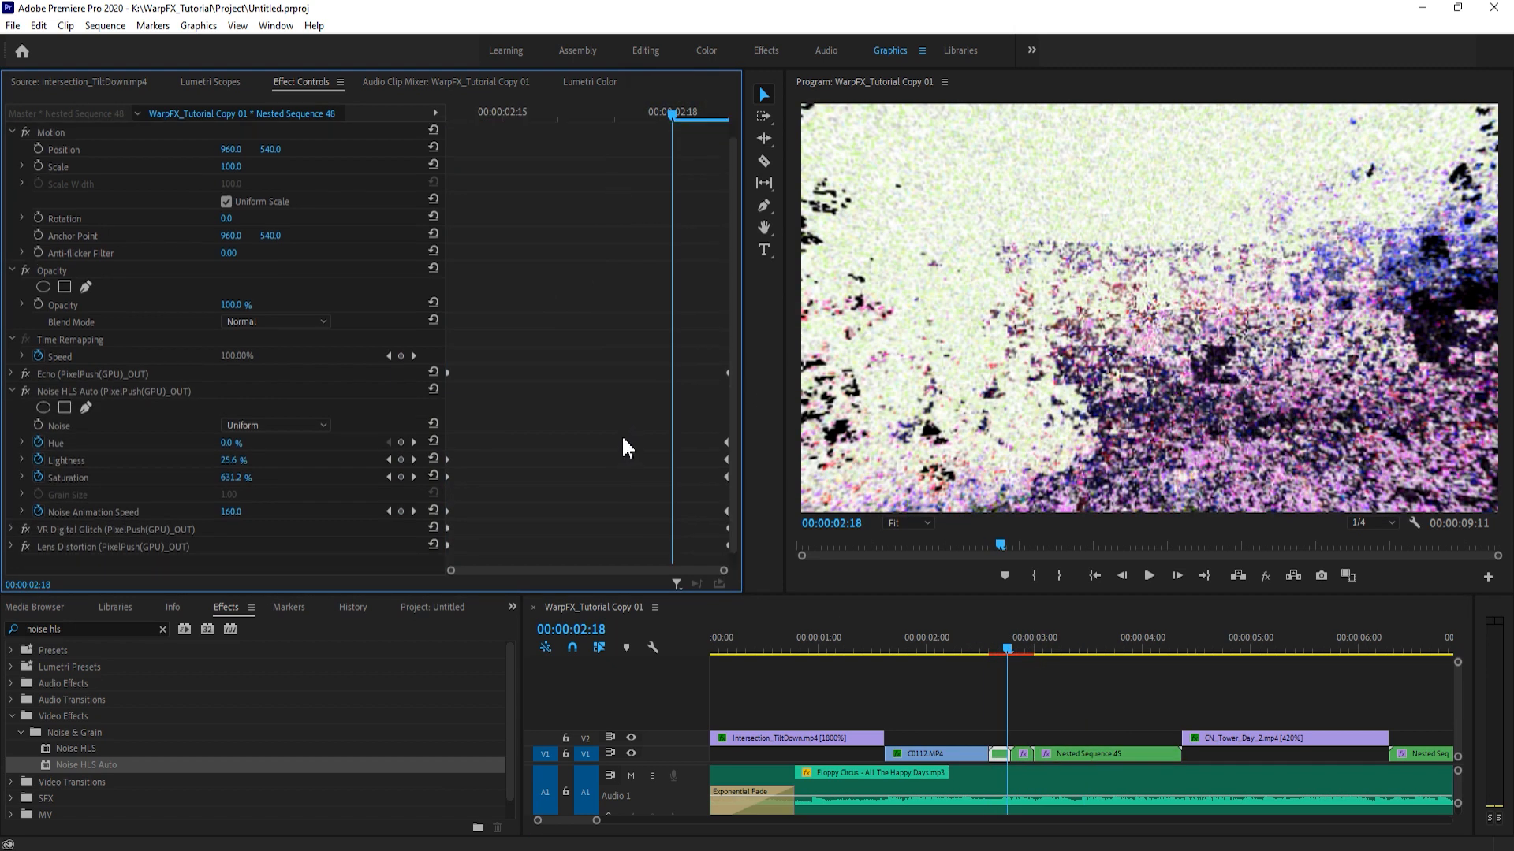
scroll(622, 448, "down", 1)
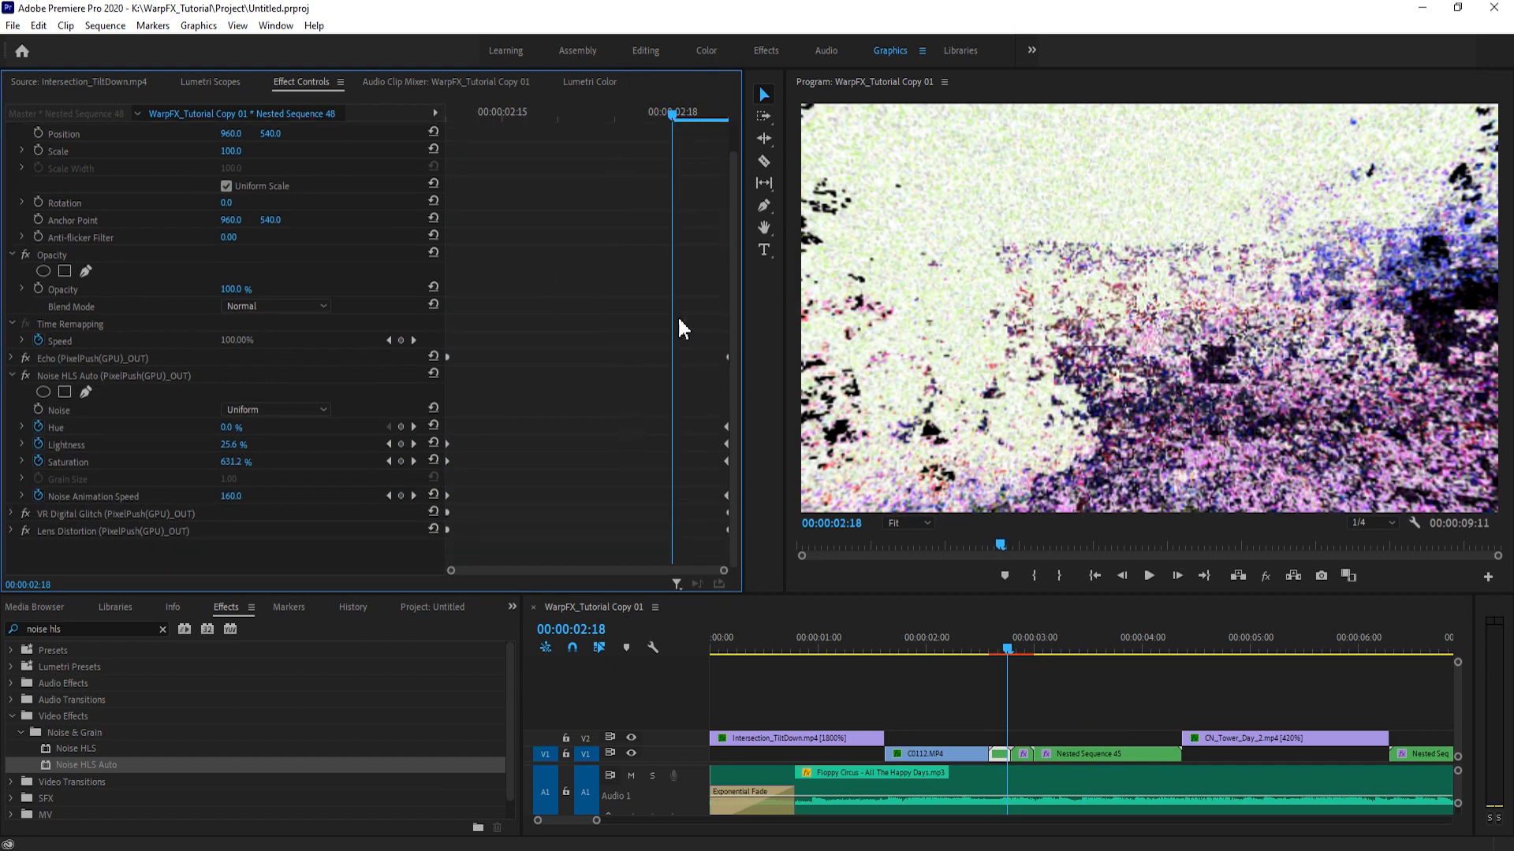
left_click(11, 375)
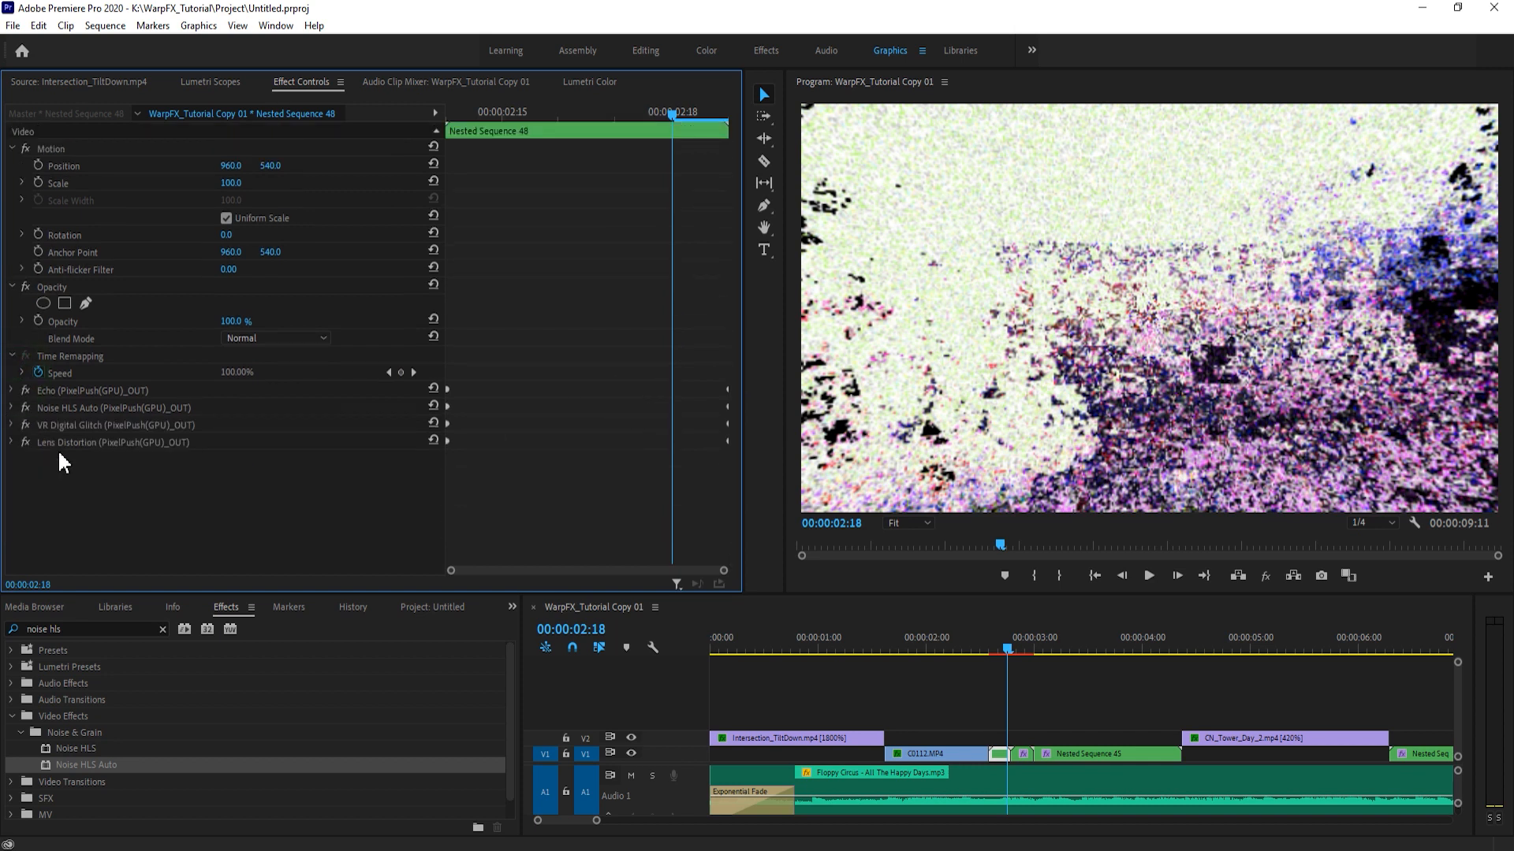
- Move the Echo effect's end keyframes to 00:00:02:18 and set Number of Echoes to 3 and Starting Intensity to 0.75
left_click(11, 390)
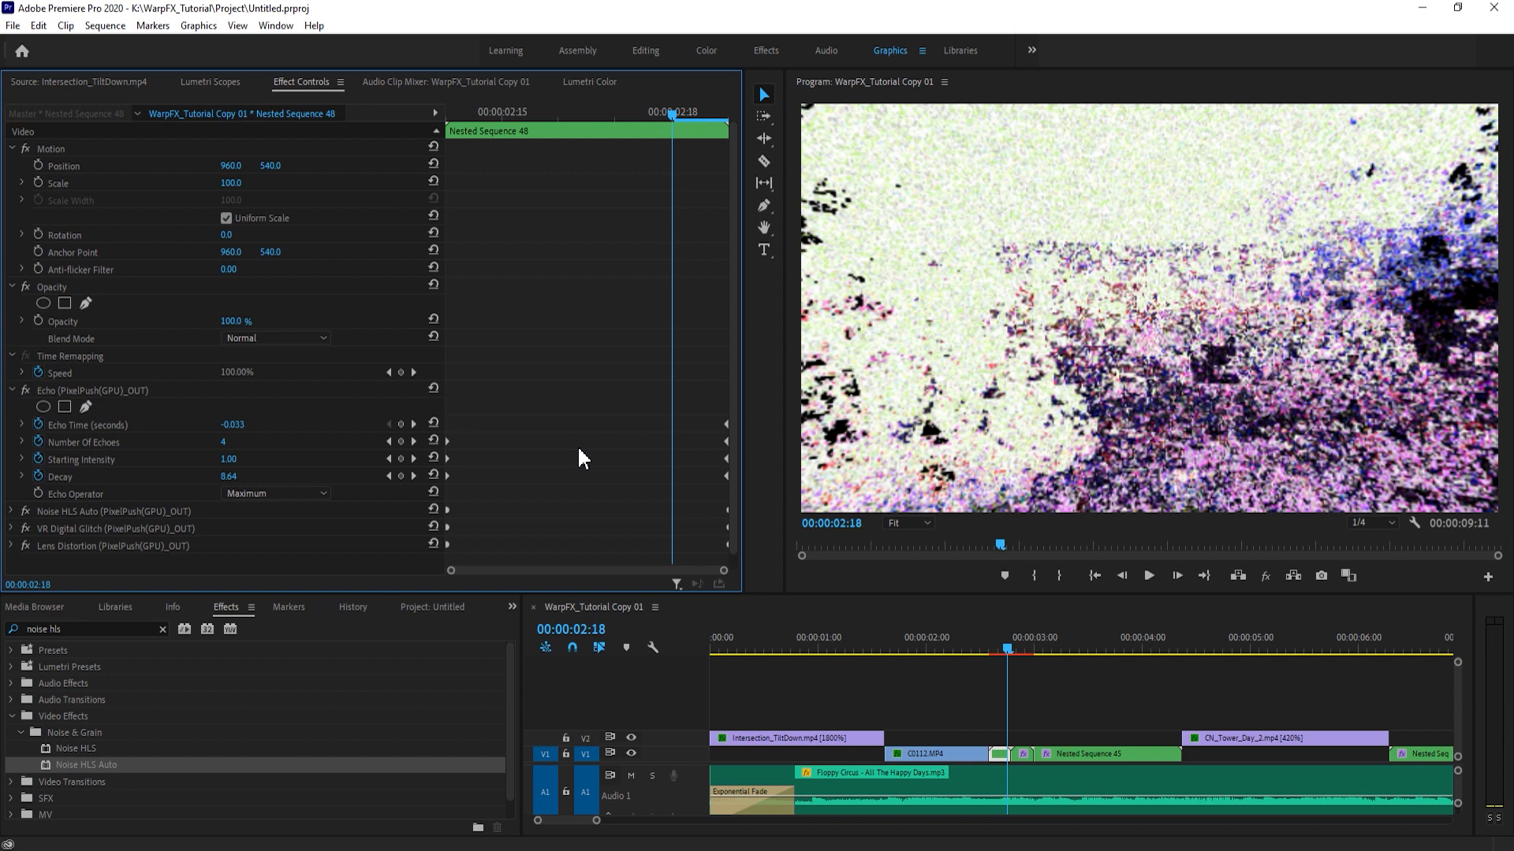
left_click_drag(702, 396, 670, 477)
left_click(225, 443)
type("3")
key("Tab")
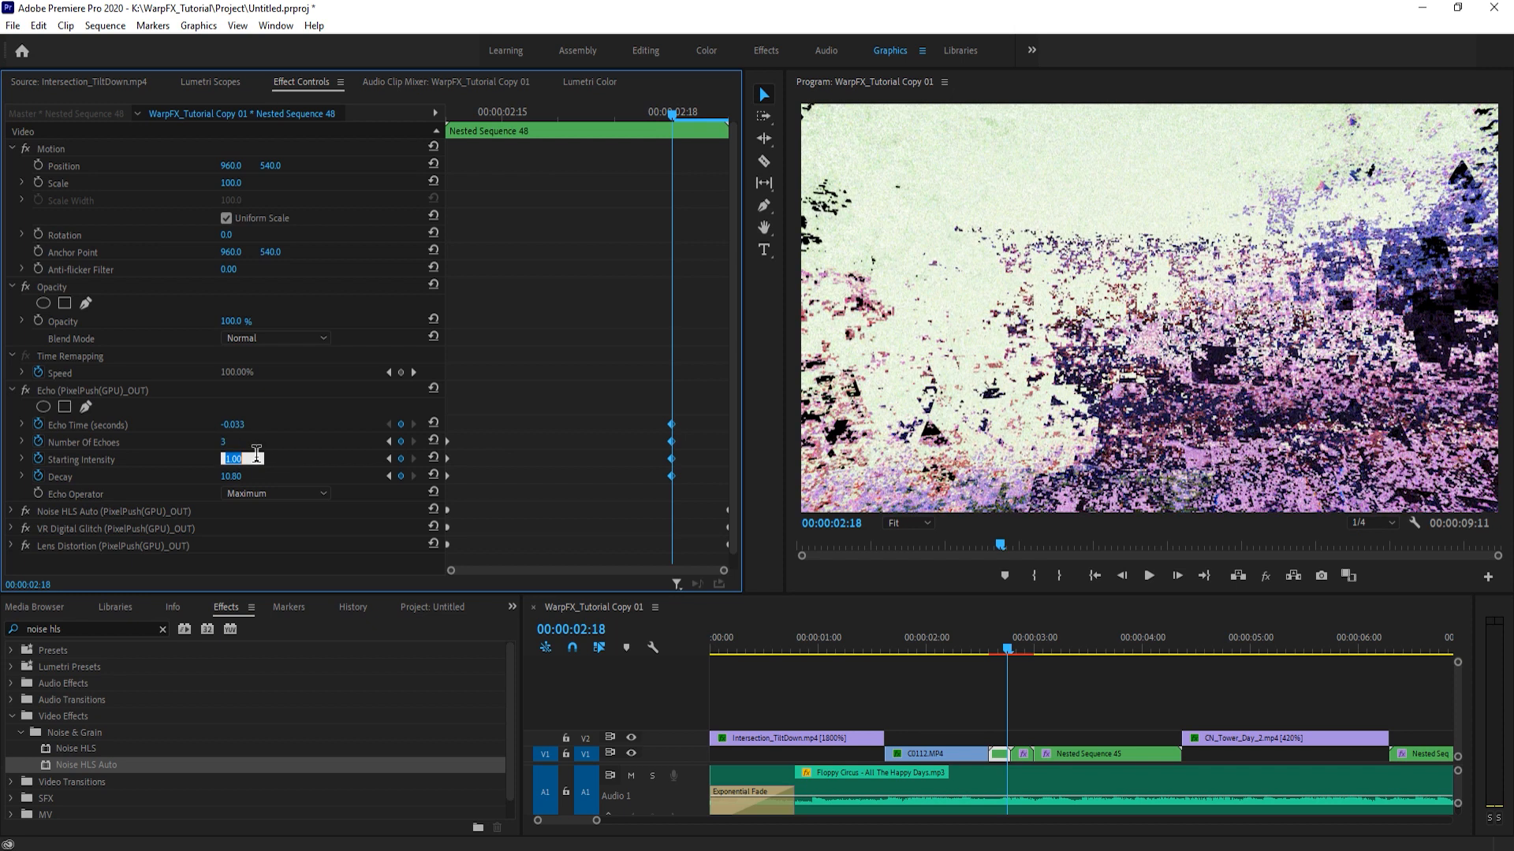
type("0.75")
key("Return")
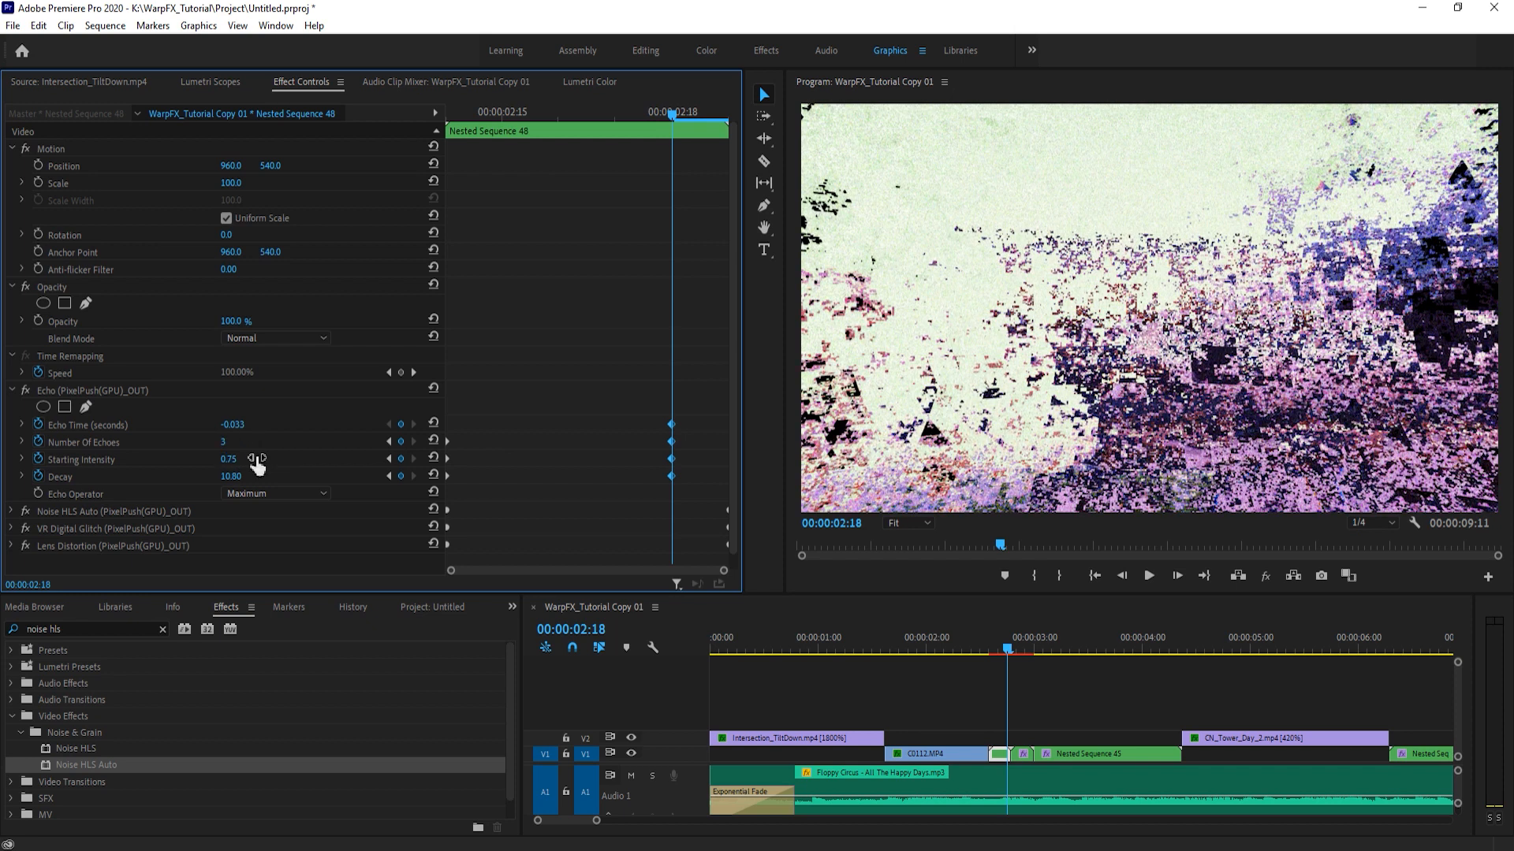
- Lower the Echo effect's Decay and move its keyframes from 00:00:02:18 back to the end of the clip
left_click(235, 476)
type("8.")
key("Return")
left_click_drag(671, 476, 726, 478)
left_click(12, 390)
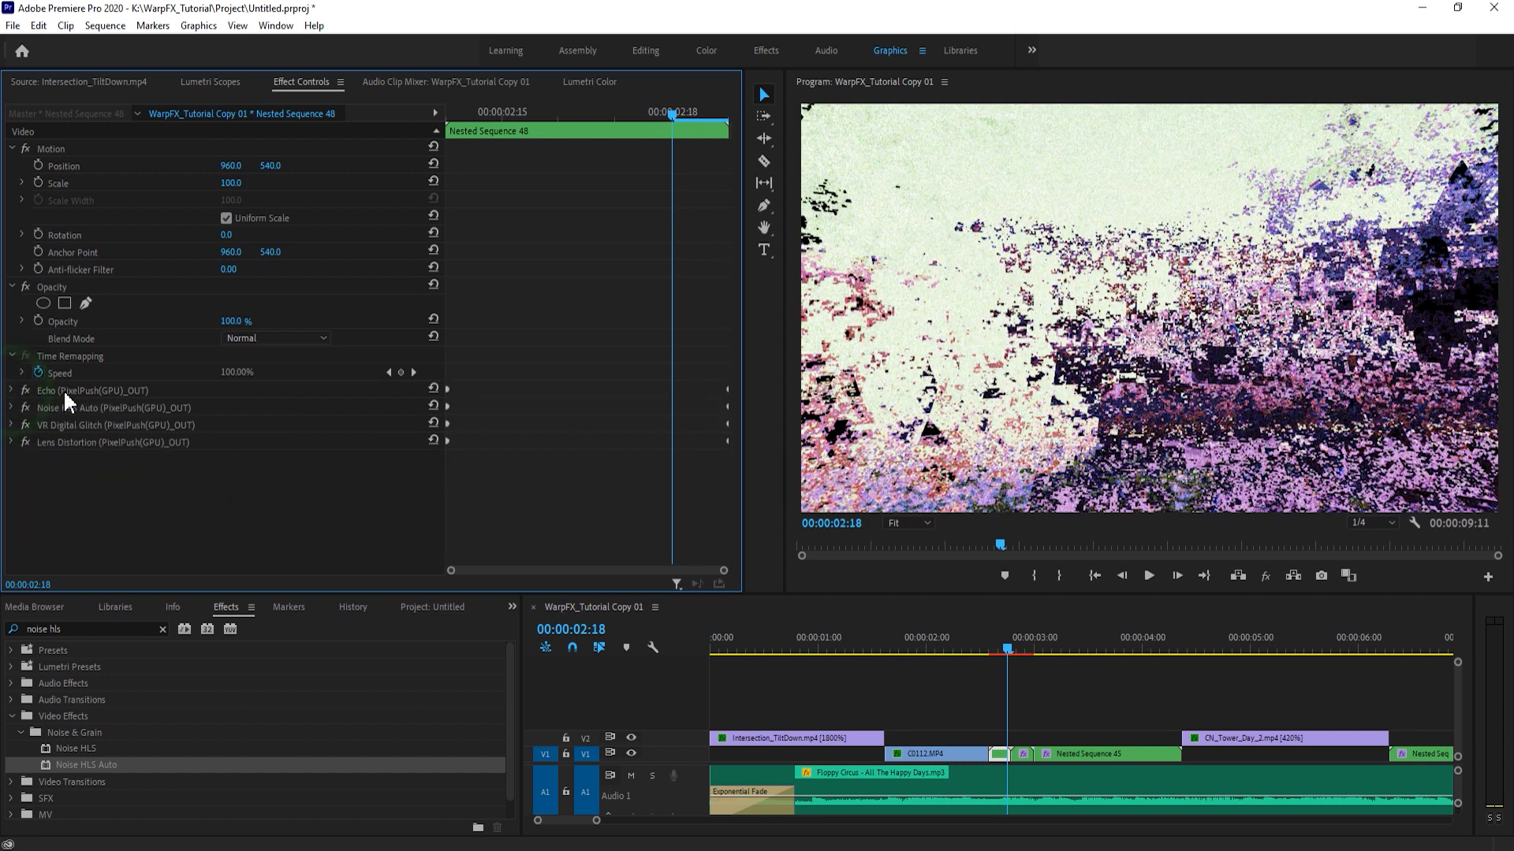
- Move the Noise HLS Auto end keyframes to 00:00:02:18 and set Lightness to 28% and Saturation to 690%
left_click(12, 408)
scroll(615, 464, "down", 1)
left_click_drag(687, 418, 672, 495)
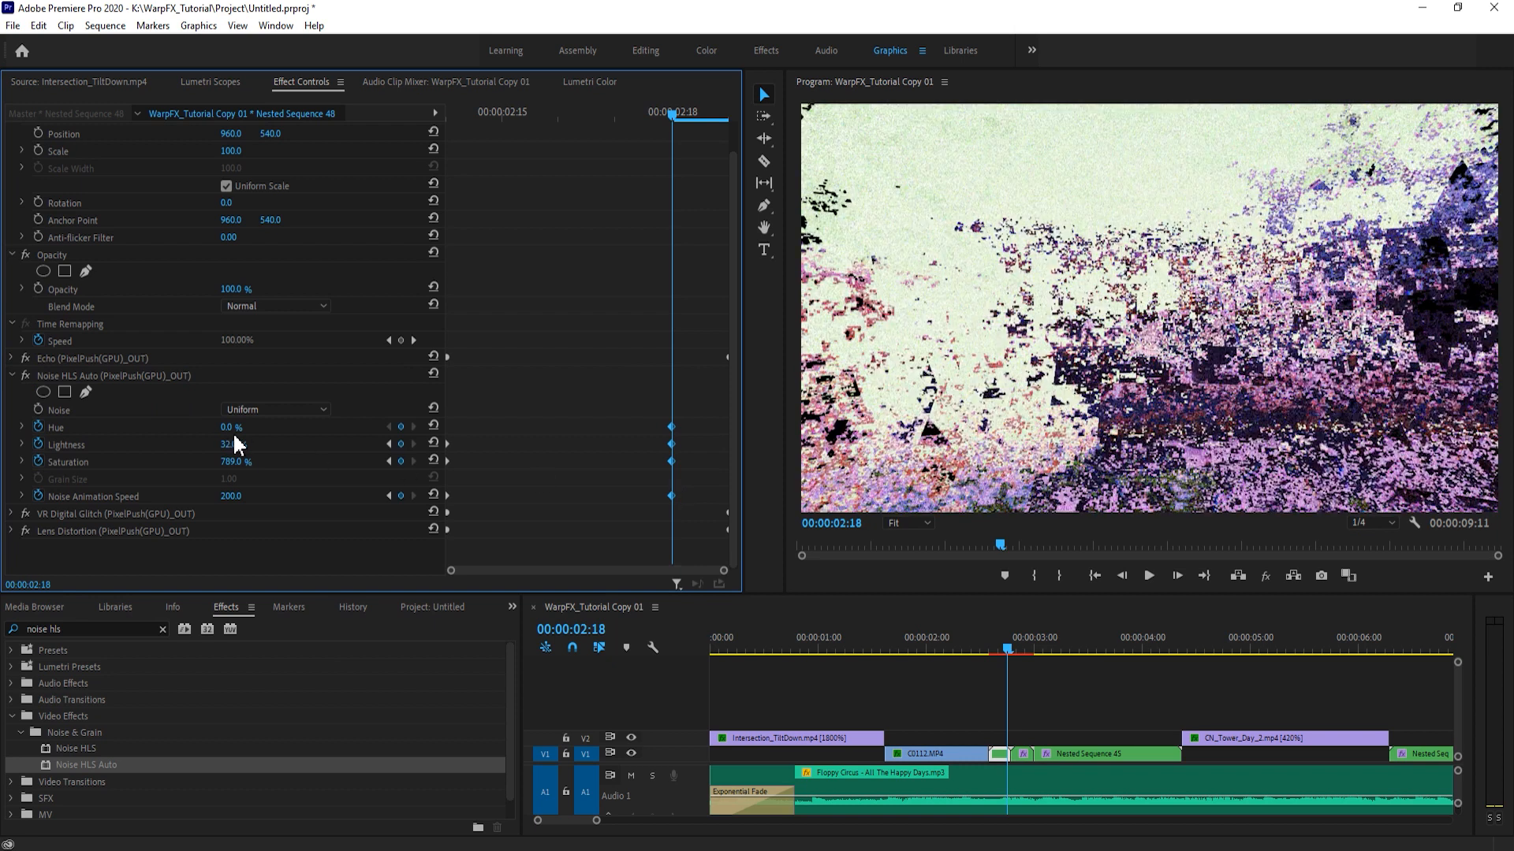
mouse_move(669, 466)
left_mouse_down()
mouse_move(720, 476)
mouse_move(668, 458)
left_mouse_up()
left_click(233, 445)
type("28")
left_click(246, 463)
type("690")
left_click(311, 482)
left_click(642, 387)
left_click(646, 400)
left_click(631, 496)
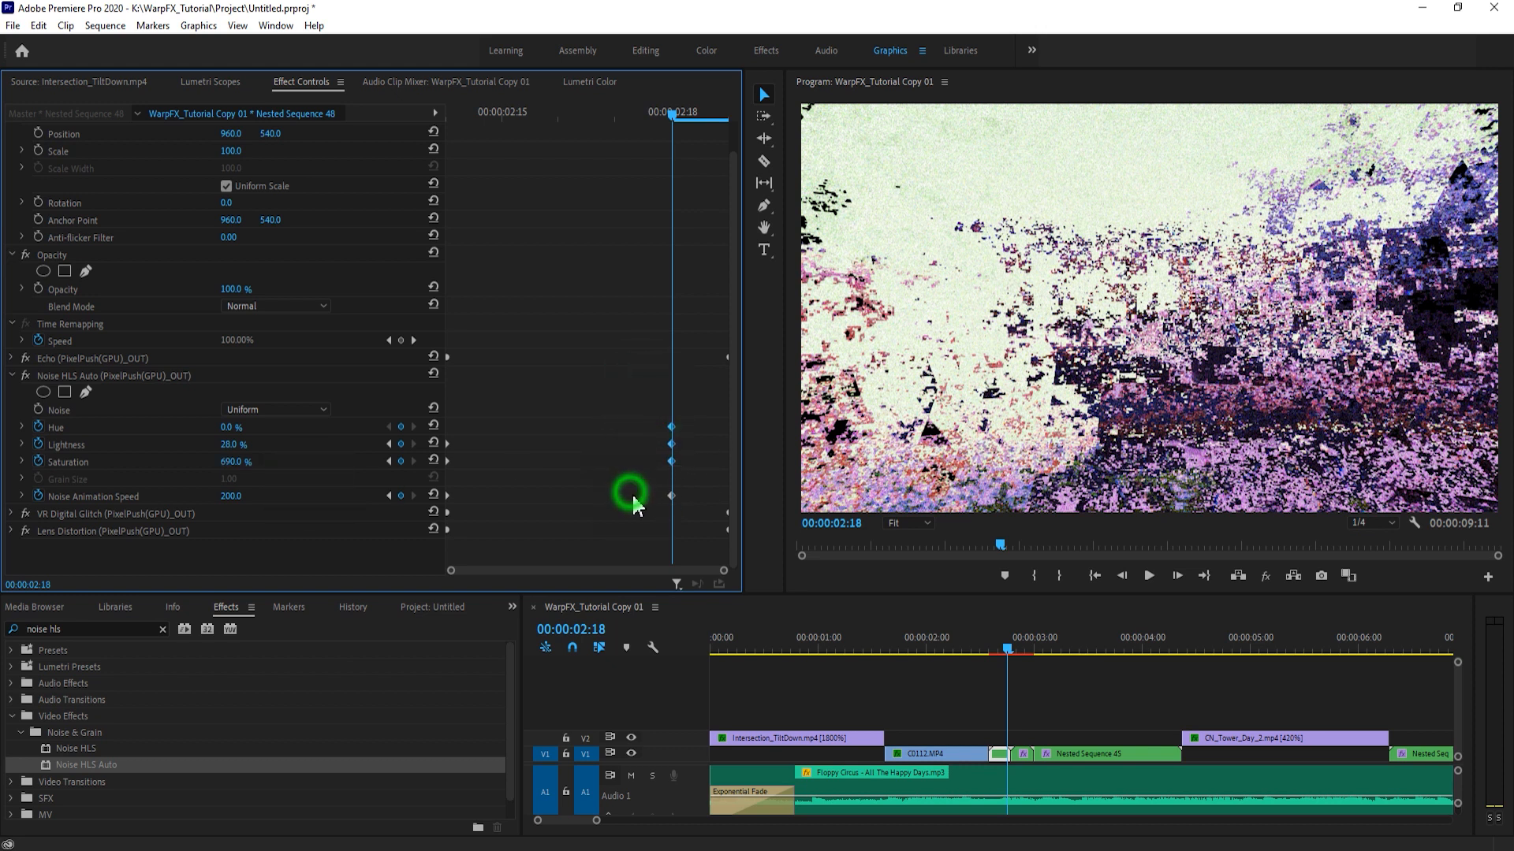
- Set the Noise HLS Auto Noise Animation Speed to 150 and move the effect's keyframes back to the end of the clip
left_click(672, 496)
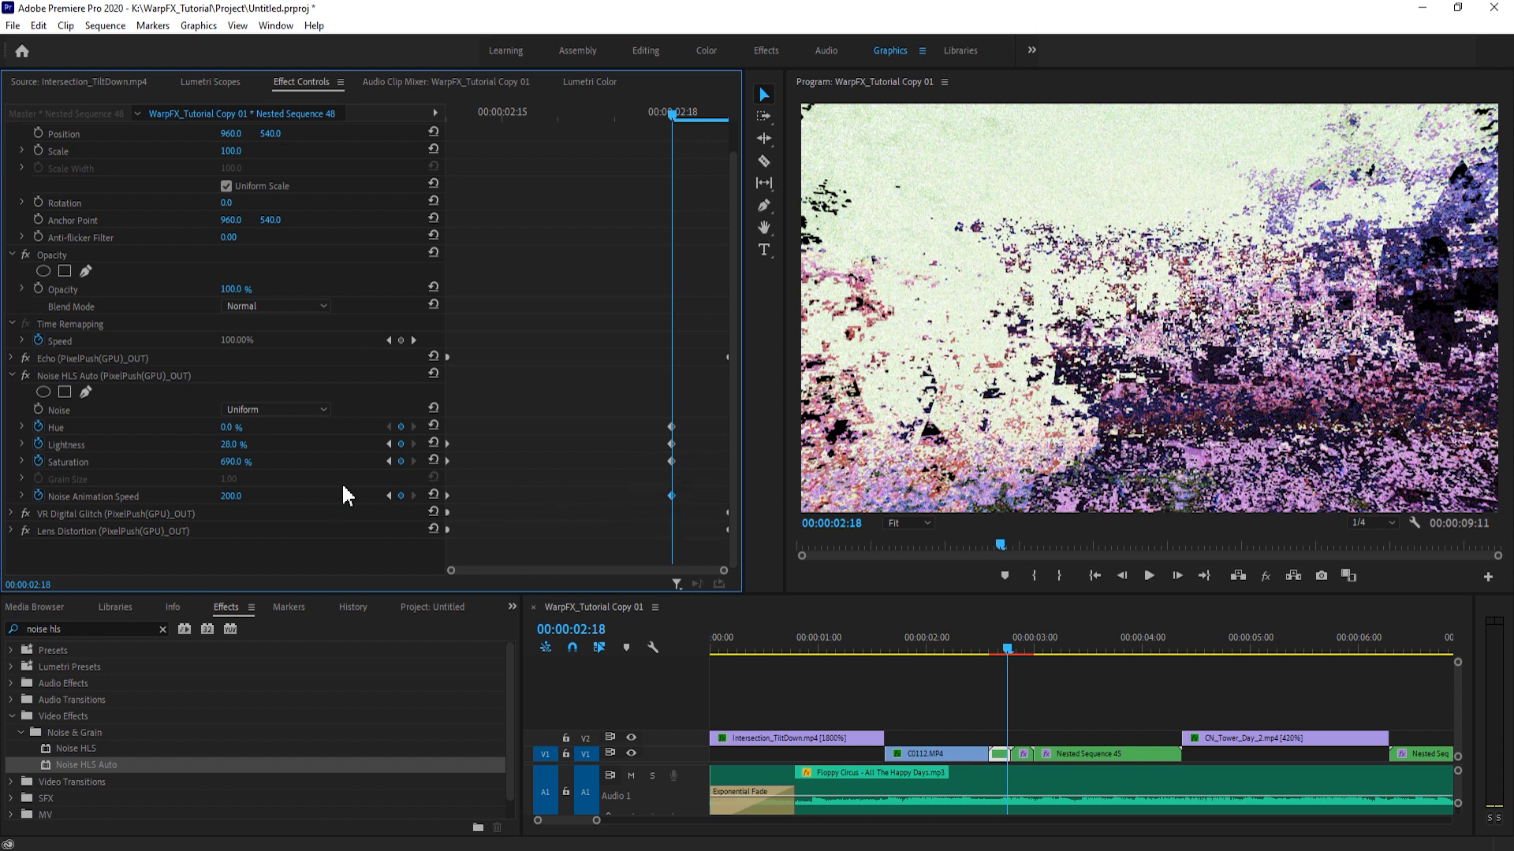
left_click(233, 496)
mouse_move(674, 116)
left_mouse_down()
mouse_move(623, 118)
mouse_move(672, 119)
left_mouse_up()
left_click(674, 496)
left_click(236, 497)
type("150")
key("Return")
left_click_drag(631, 372, 780, 500)
left_click(13, 375)
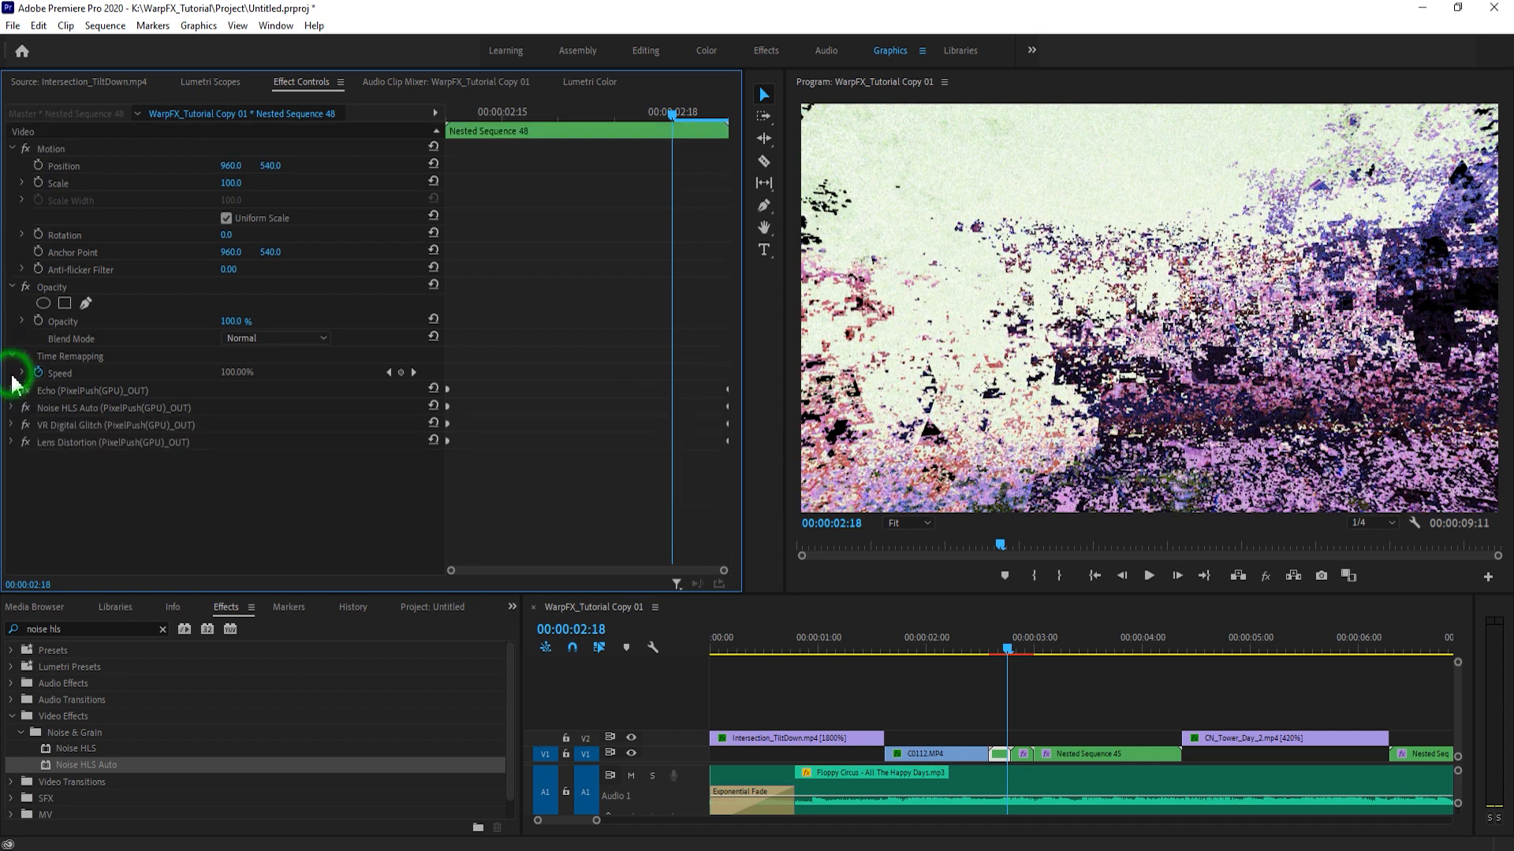
- Move the VR Digital Glitch effect's end keyframes on Nested Sequence 48 to 00:00:02:18
left_click(12, 425)
scroll(552, 394, "down", 6)
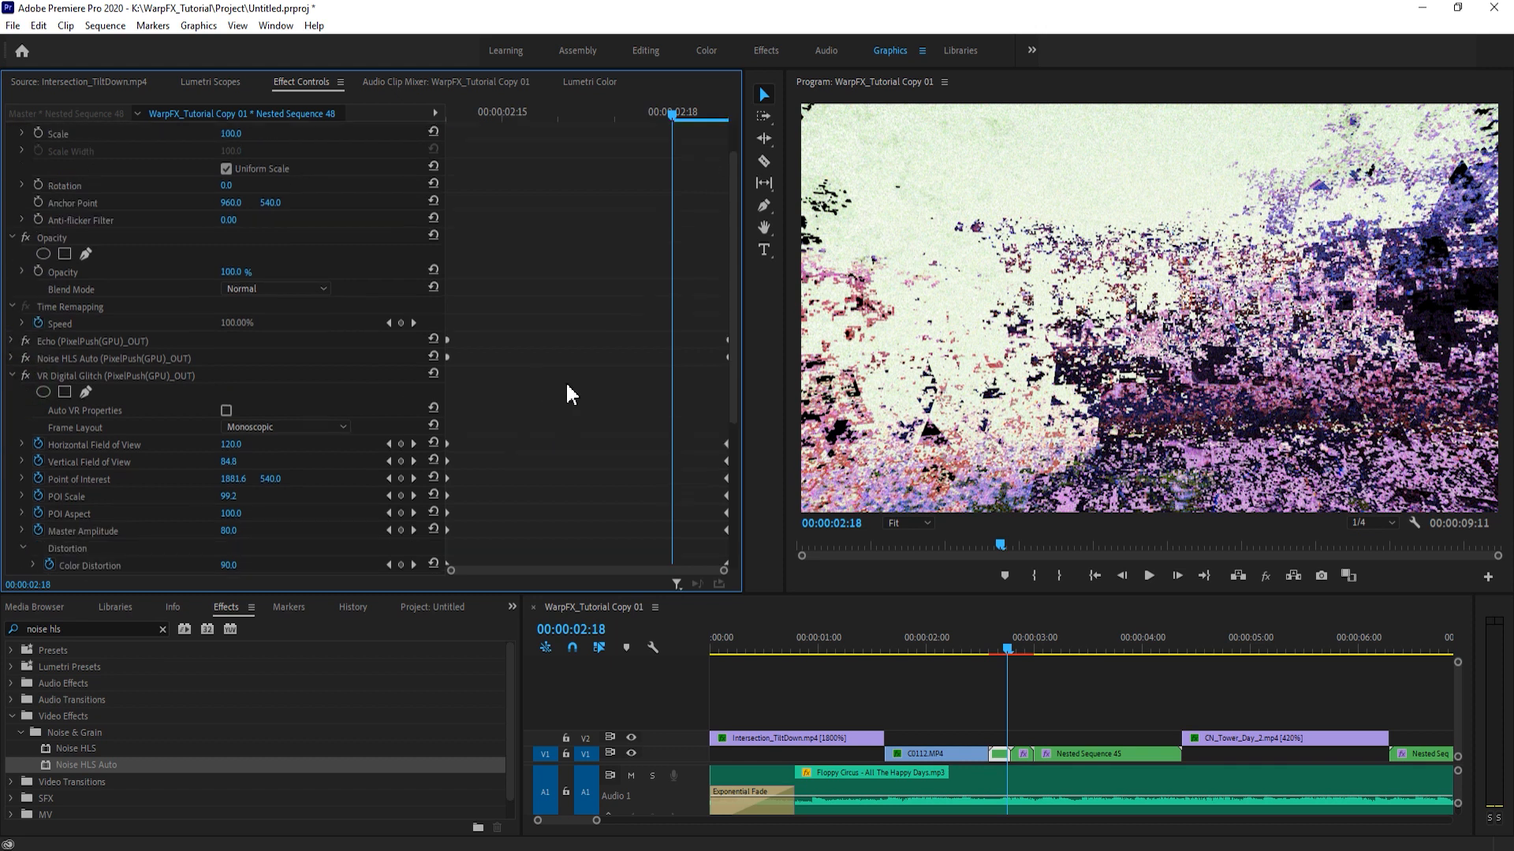
left_click(713, 190)
left_click_drag(714, 189, 678, 450)
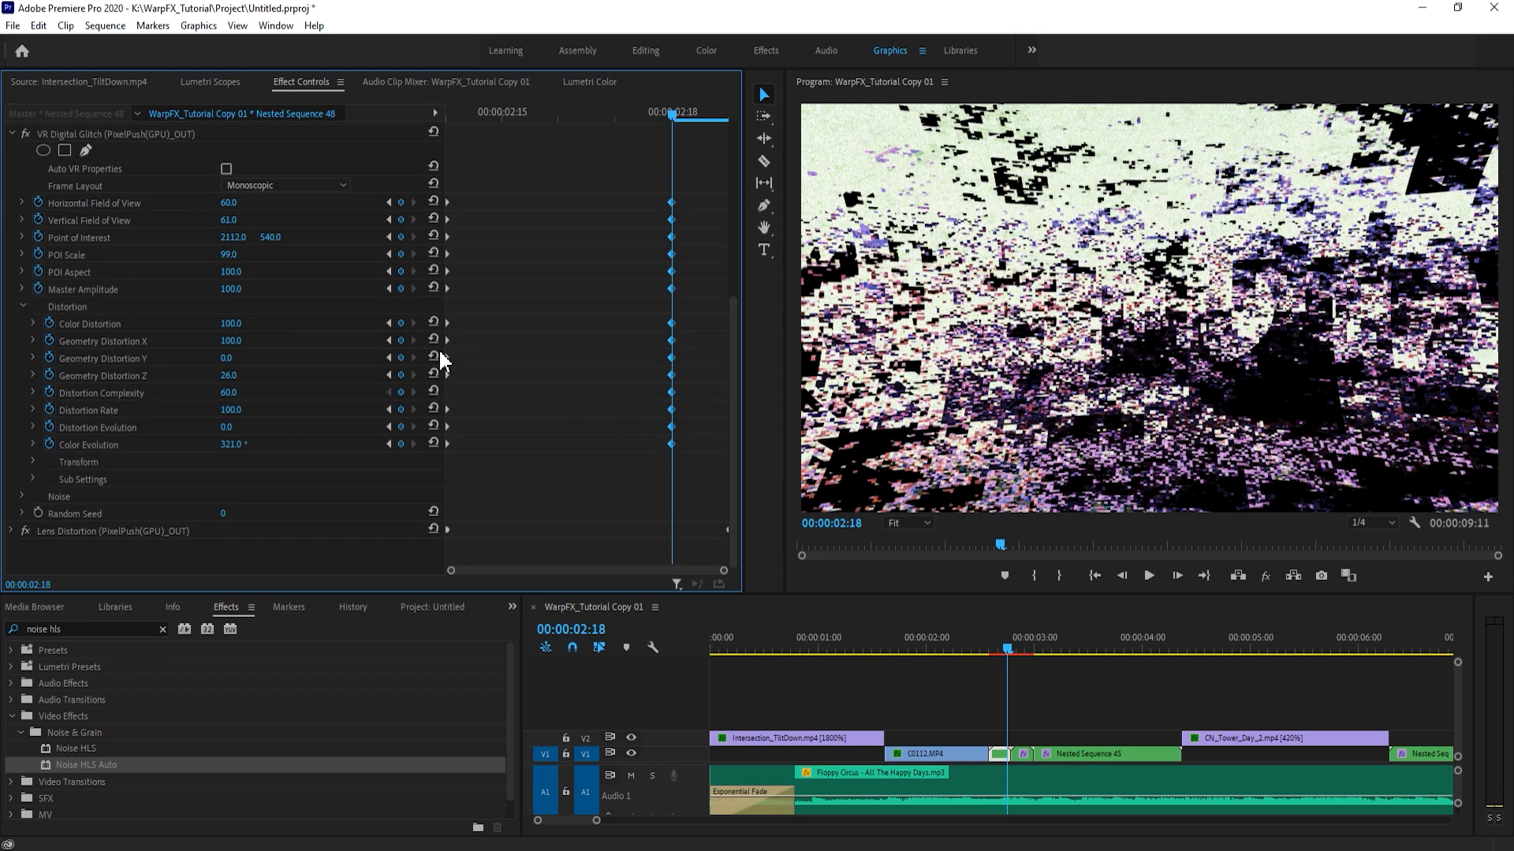
- Set VR Digital Glitch Horizontal Field of View to 165, Vertical to 150, POI Scale to 100, Master Amplitude to 14, Color Distortion to 18 and Geometry Distortion X to 62
left_click(242, 201)
left_click(299, 213)
mouse_move(228, 202)
left_mouse_down()
mouse_move(339, 202)
mouse_move(228, 203)
left_mouse_up()
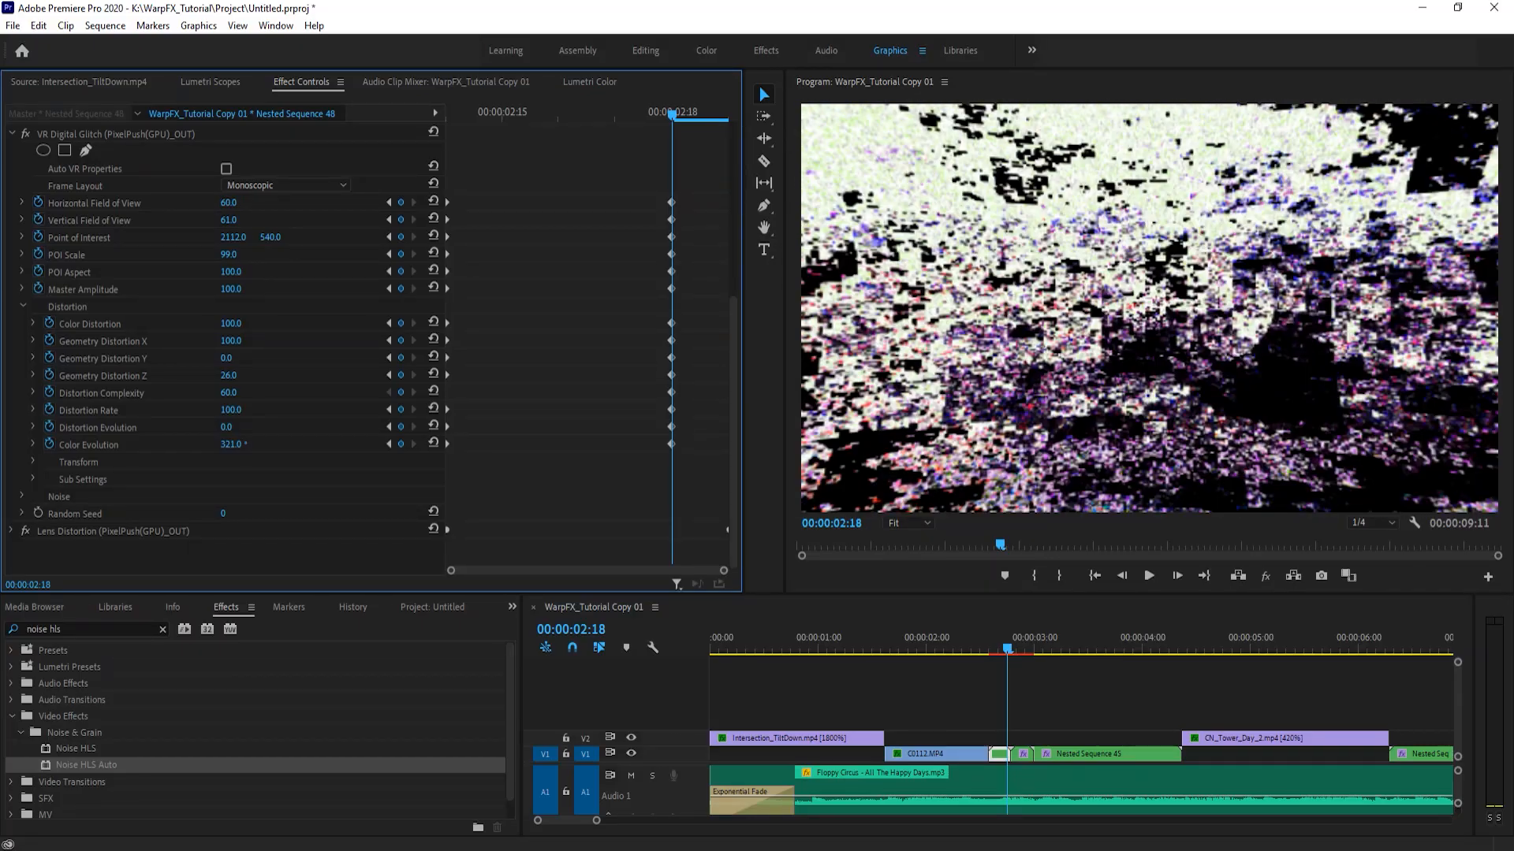
mouse_move(621, 115)
left_mouse_down()
mouse_move(580, 134)
mouse_move(612, 125)
mouse_move(622, 140)
mouse_move(567, 129)
mouse_move(617, 131)
left_mouse_up()
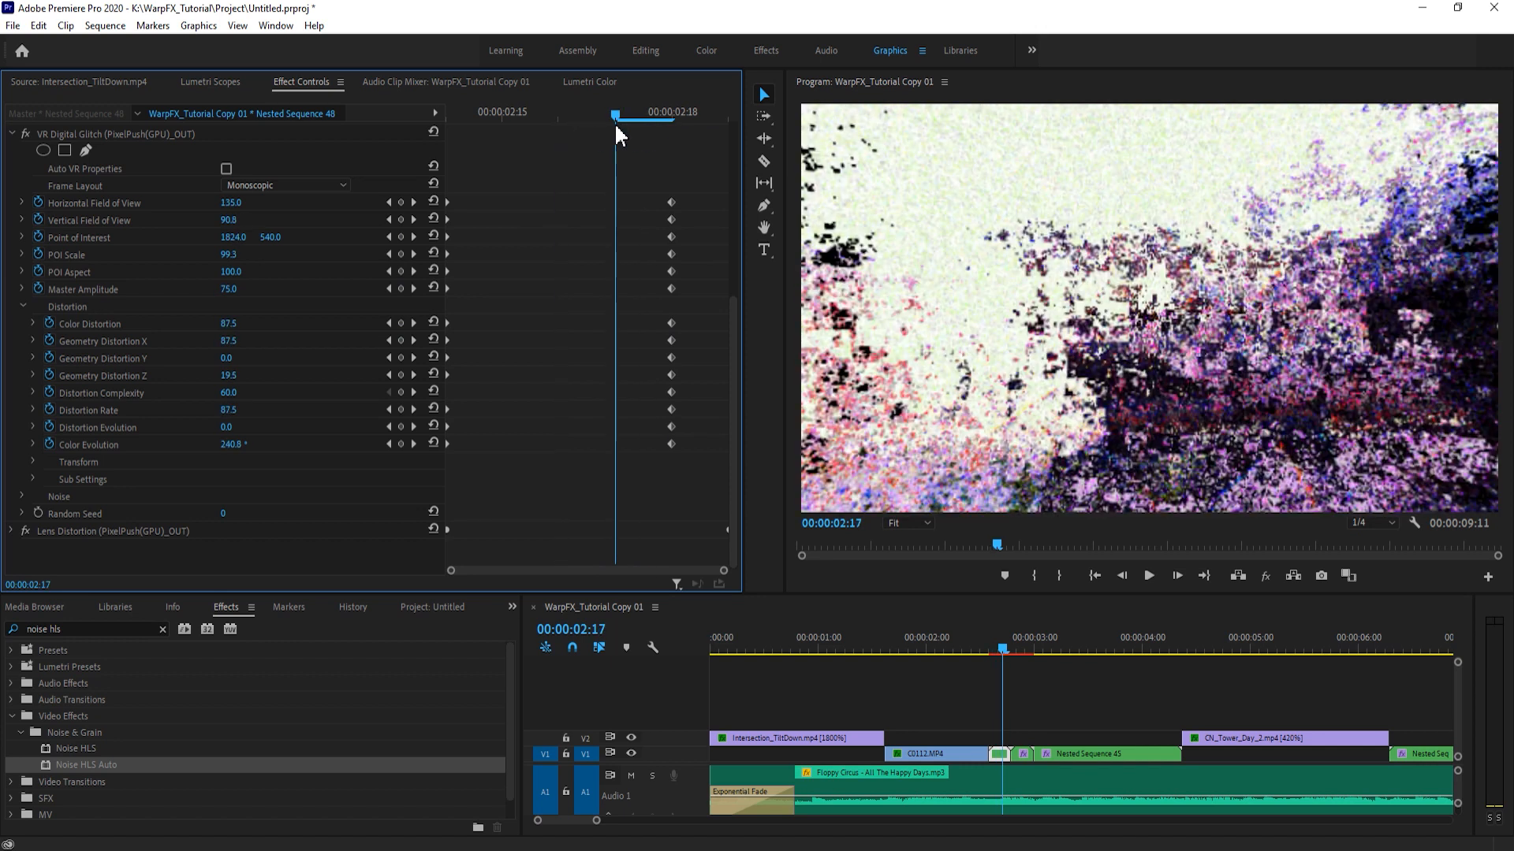
left_click(674, 129)
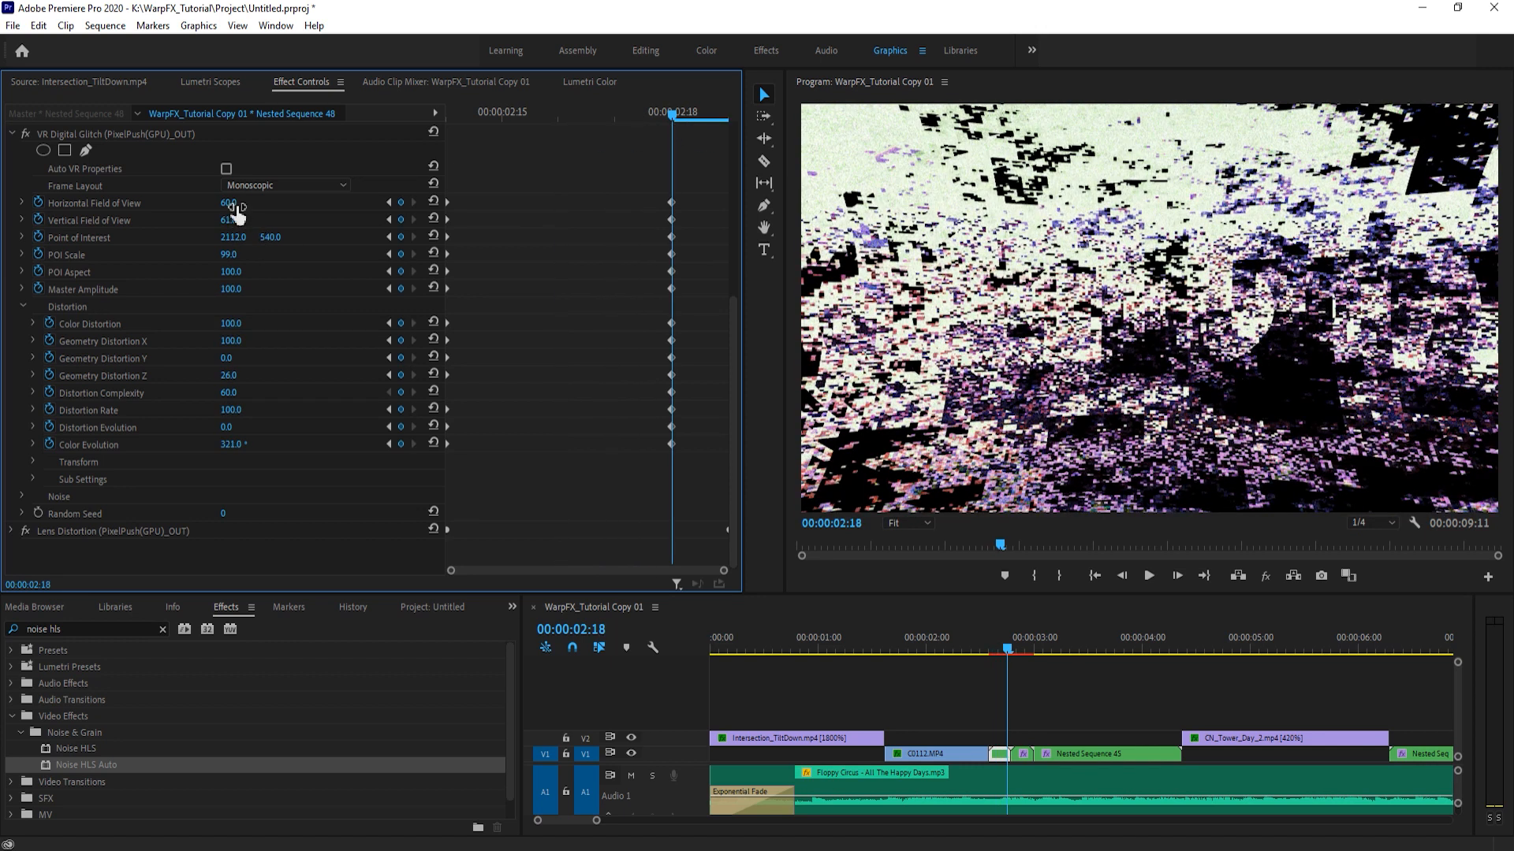
left_click_drag(229, 204, 299, 221)
mouse_move(230, 255)
left_mouse_down()
mouse_move(173, 255)
mouse_move(243, 258)
mouse_move(208, 289)
mouse_move(152, 289)
mouse_move(268, 297)
mouse_move(218, 323)
mouse_move(233, 294)
mouse_move(173, 341)
mouse_move(243, 344)
left_mouse_up()
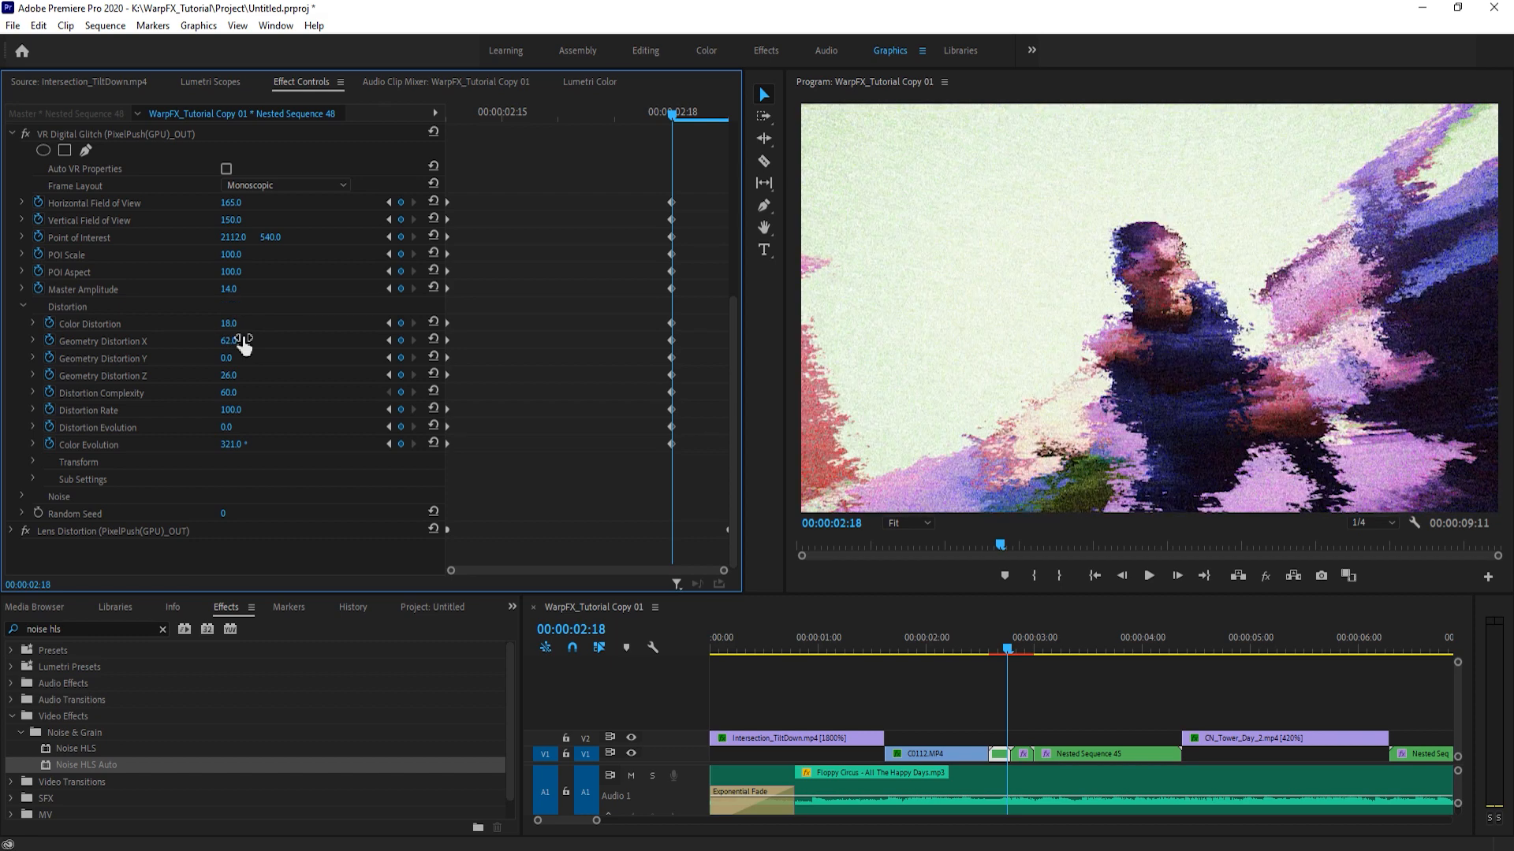
- Set the VR Digital Glitch Distortion Complexity to 26 and move the effect's keyframes back to the end of the clip
left_click_drag(226, 395, 243, 395)
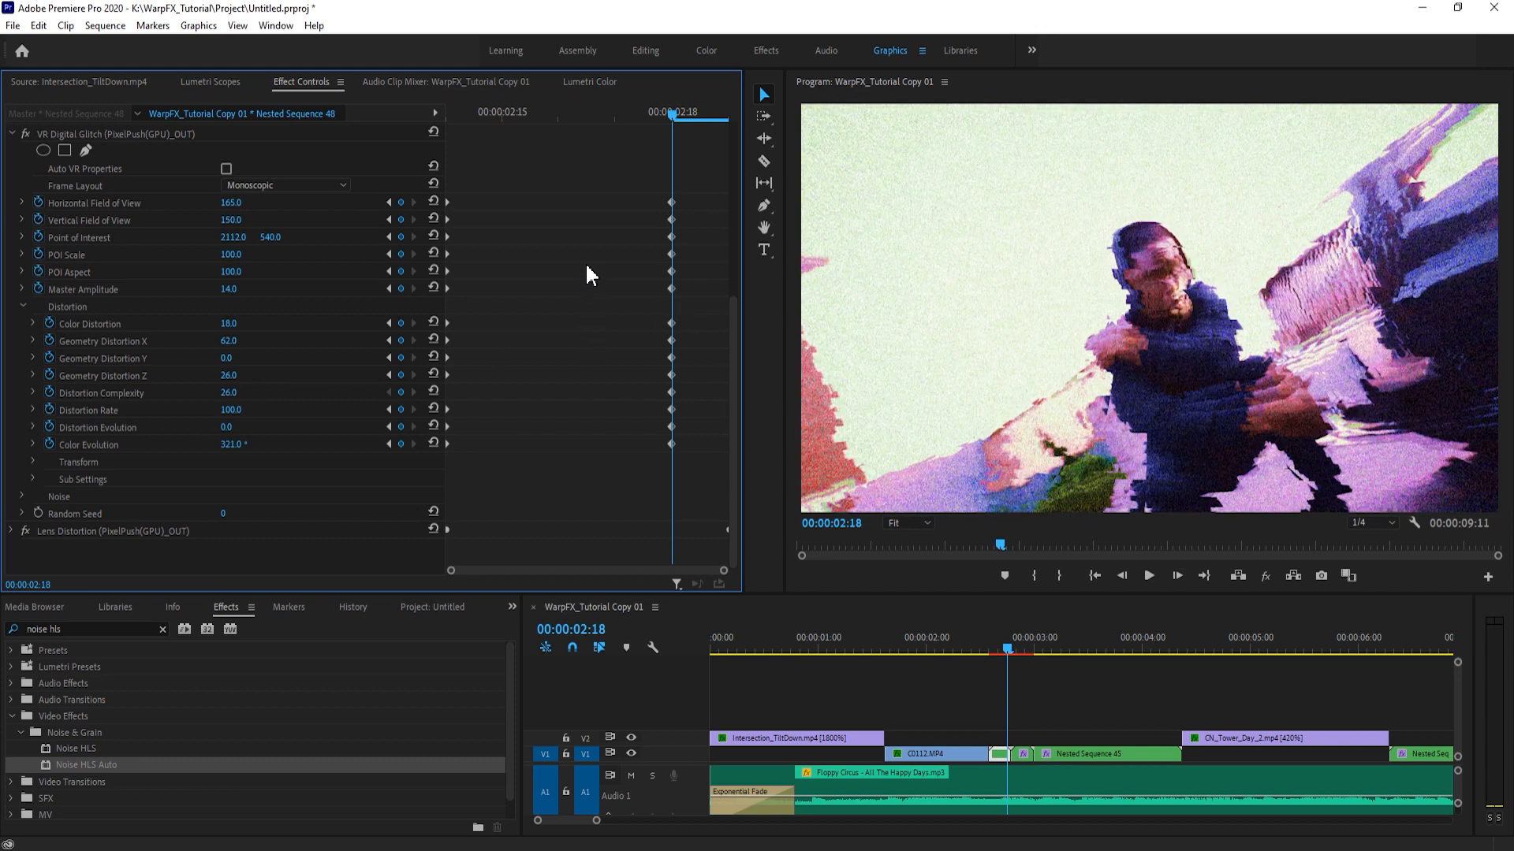
left_click_drag(644, 184, 699, 501)
left_click_drag(671, 445, 737, 457)
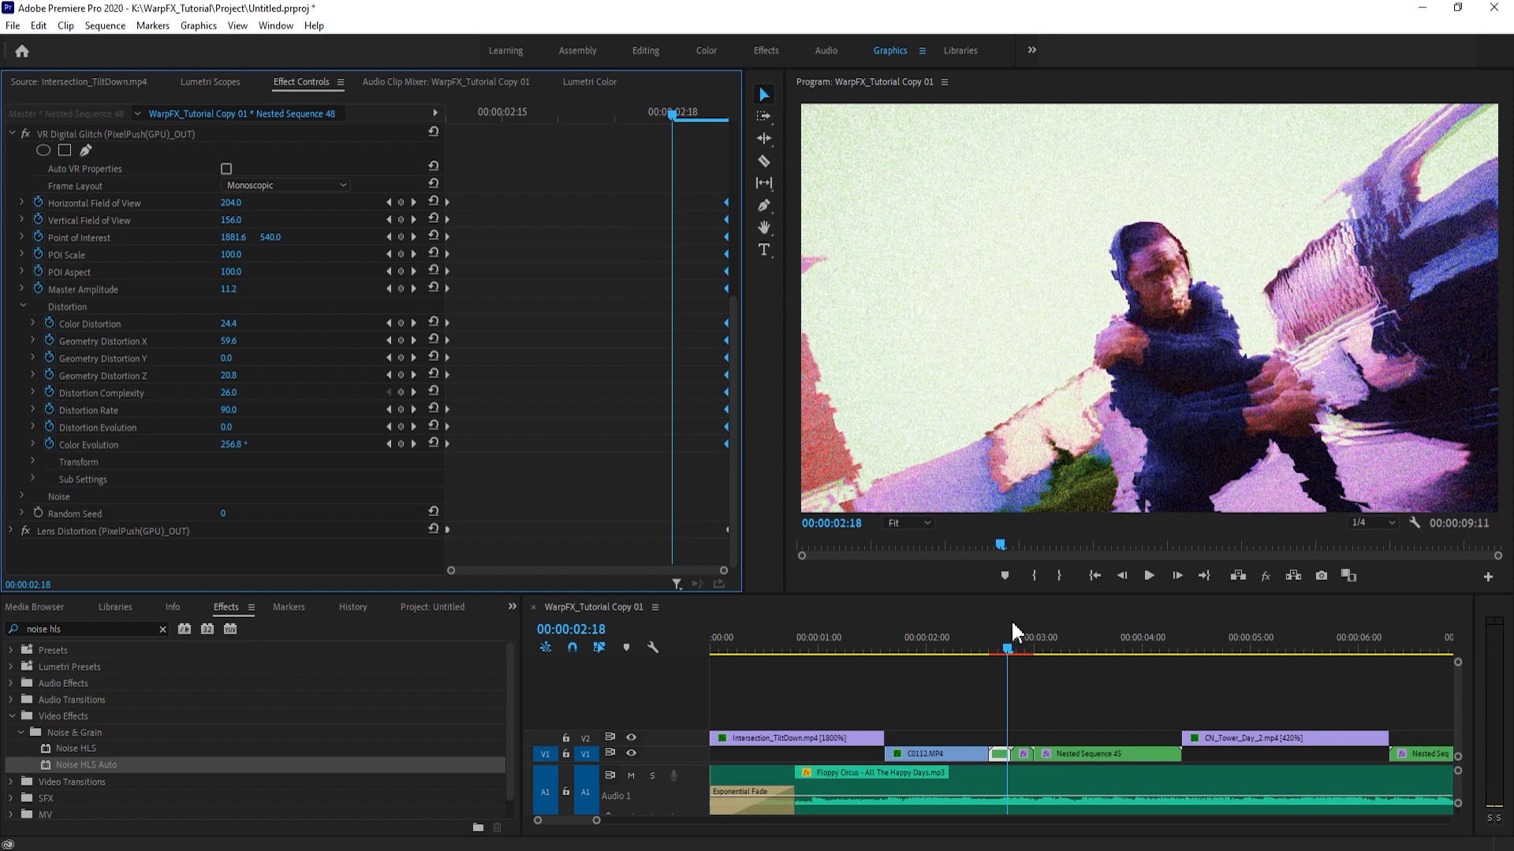
- Preview the transition from 00:00:02:14 and compare the frames on either side of the cut at 00:00:02:18 and 00:00:02:19
left_click(995, 650)
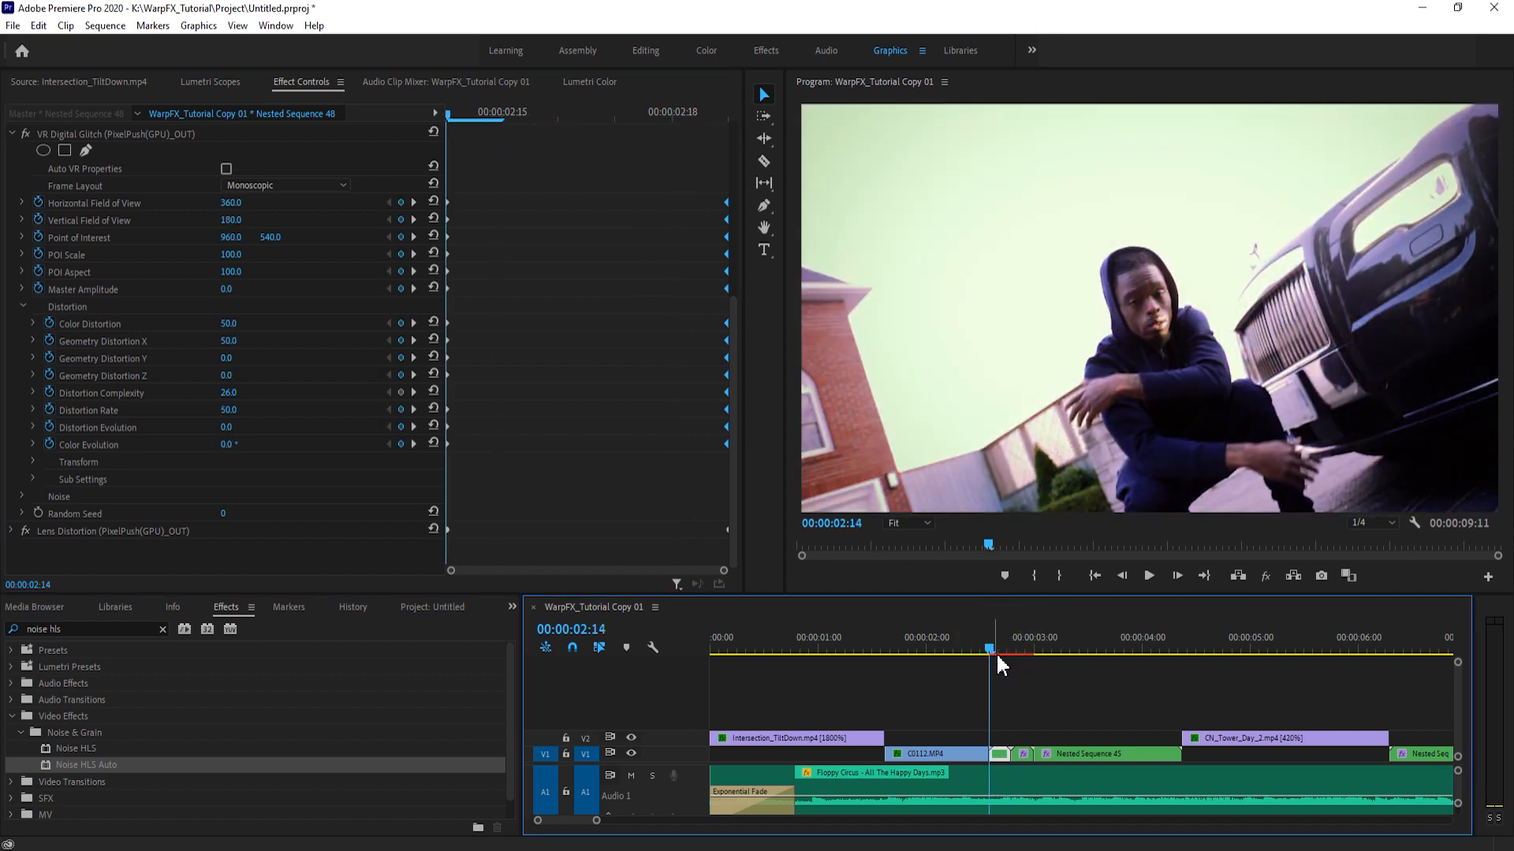
key("space")
mouse_move(995, 643)
left_mouse_down()
mouse_move(1015, 647)
mouse_move(998, 646)
left_mouse_up()
left_click(999, 651)
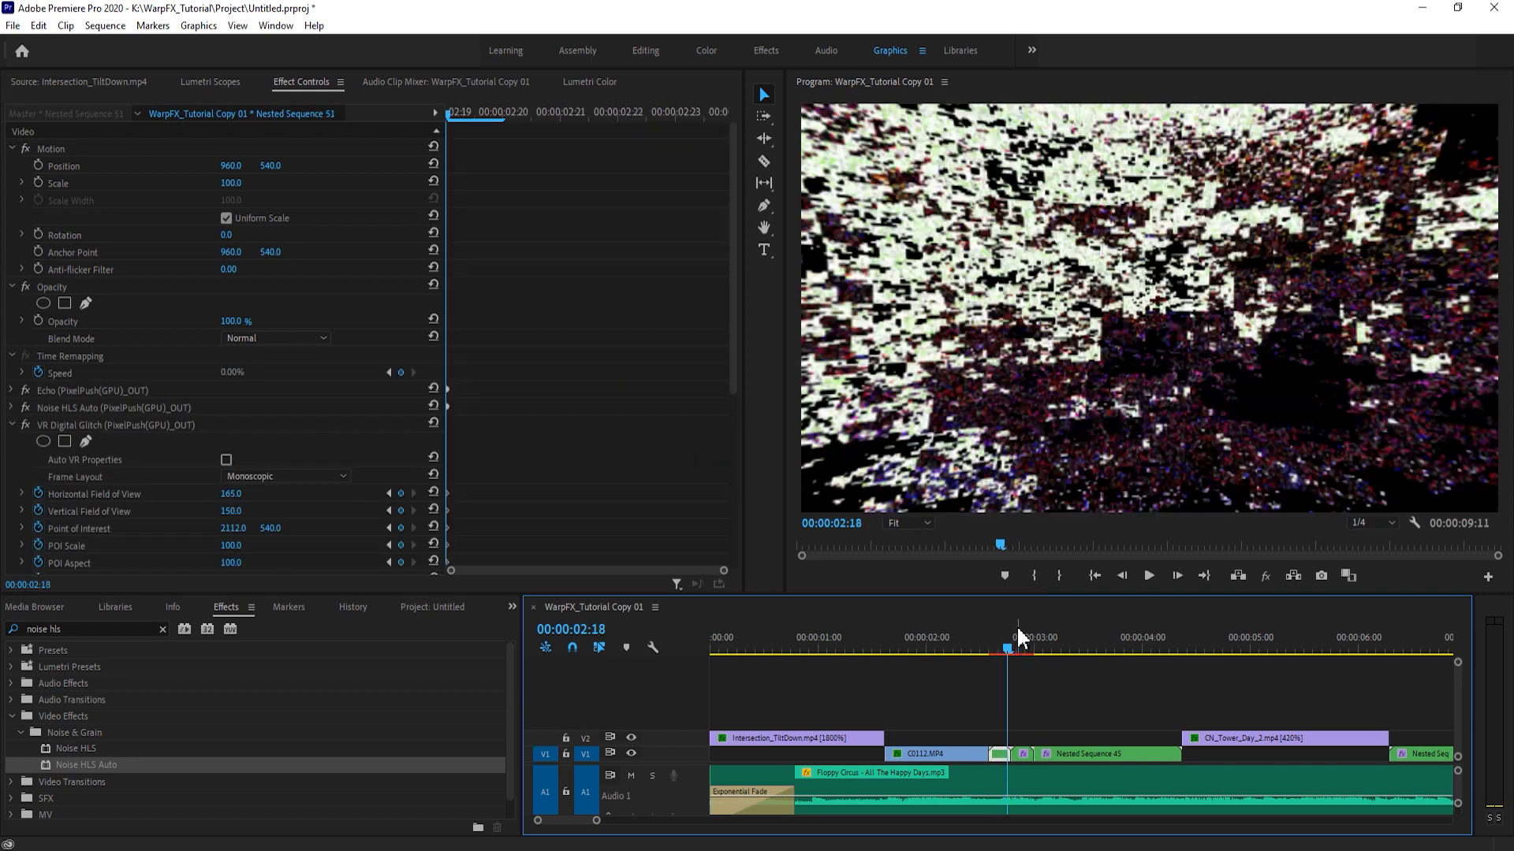
key("Right")
key("Right")
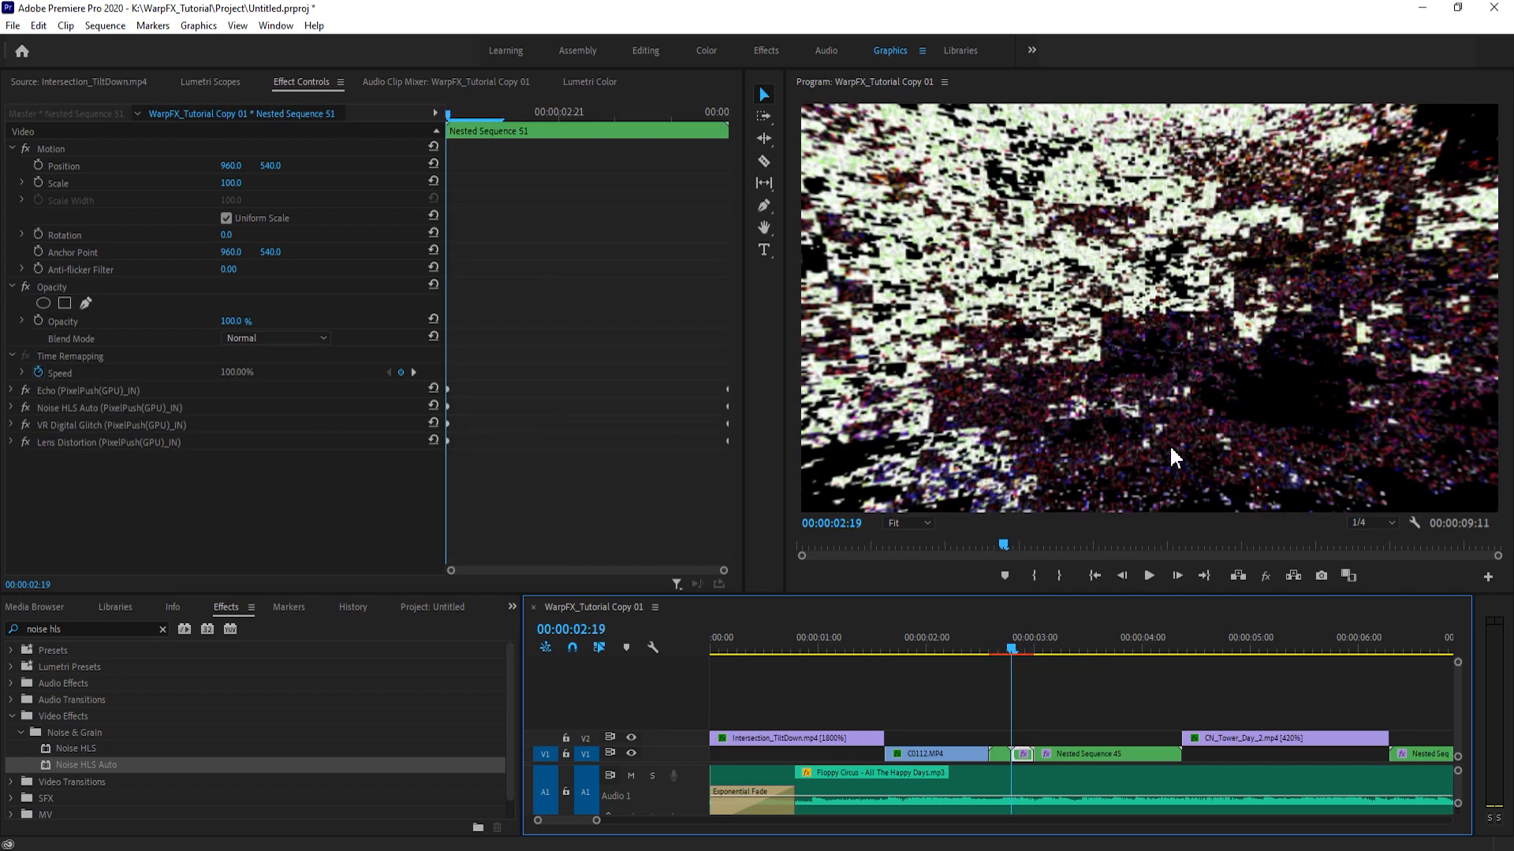
key("Left")
key("Right")
key("Left")
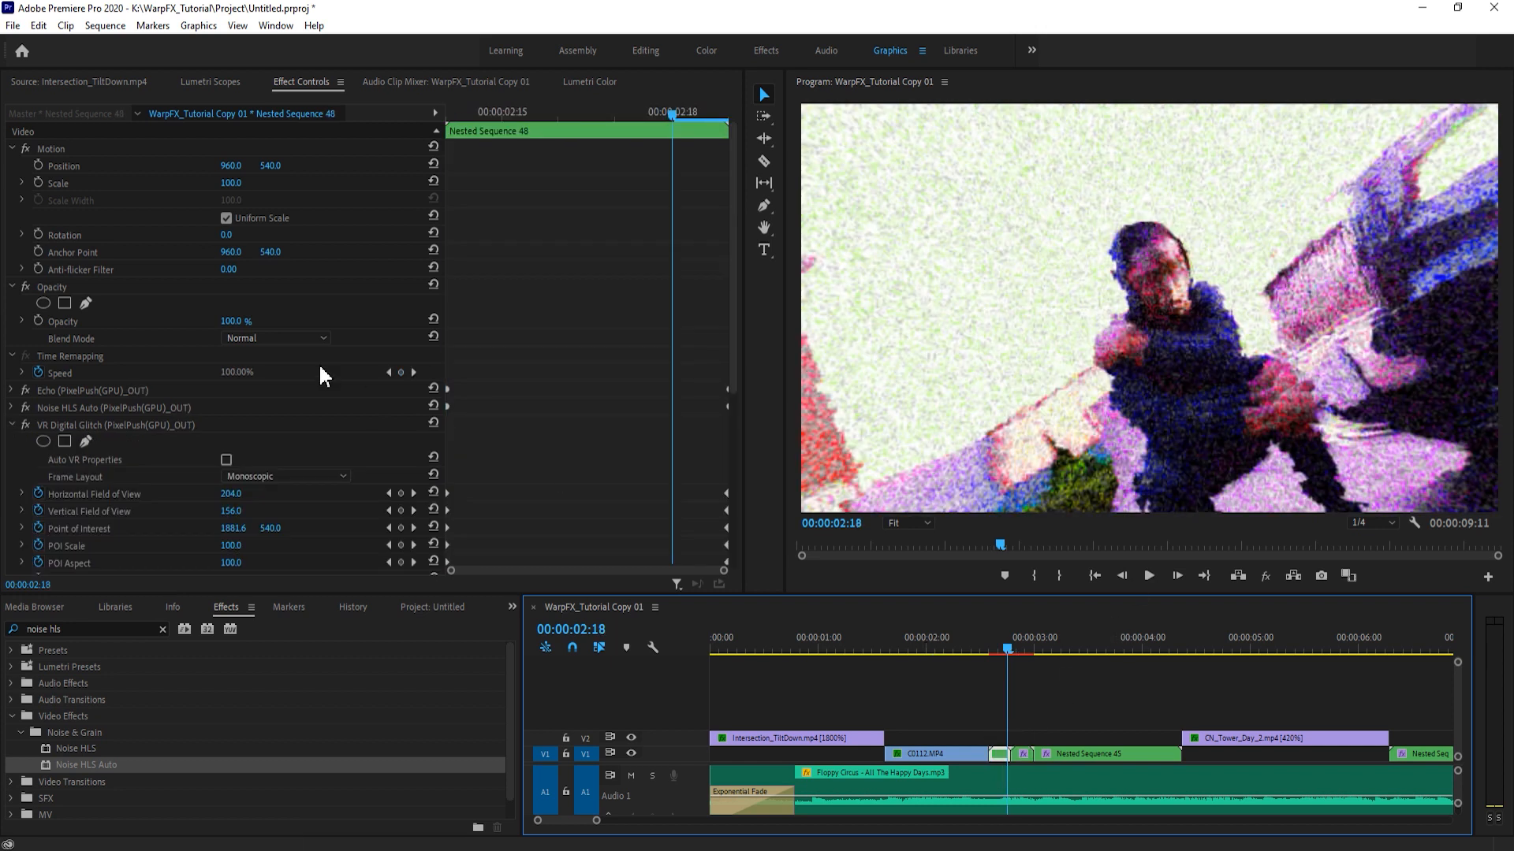
- Copy the Echo, Noise HLS Auto, VR Digital Glitch and Lens Distortion PixelPush OUT effects from Nested Sequence 48
left_click(13, 426)
left_click(47, 440)
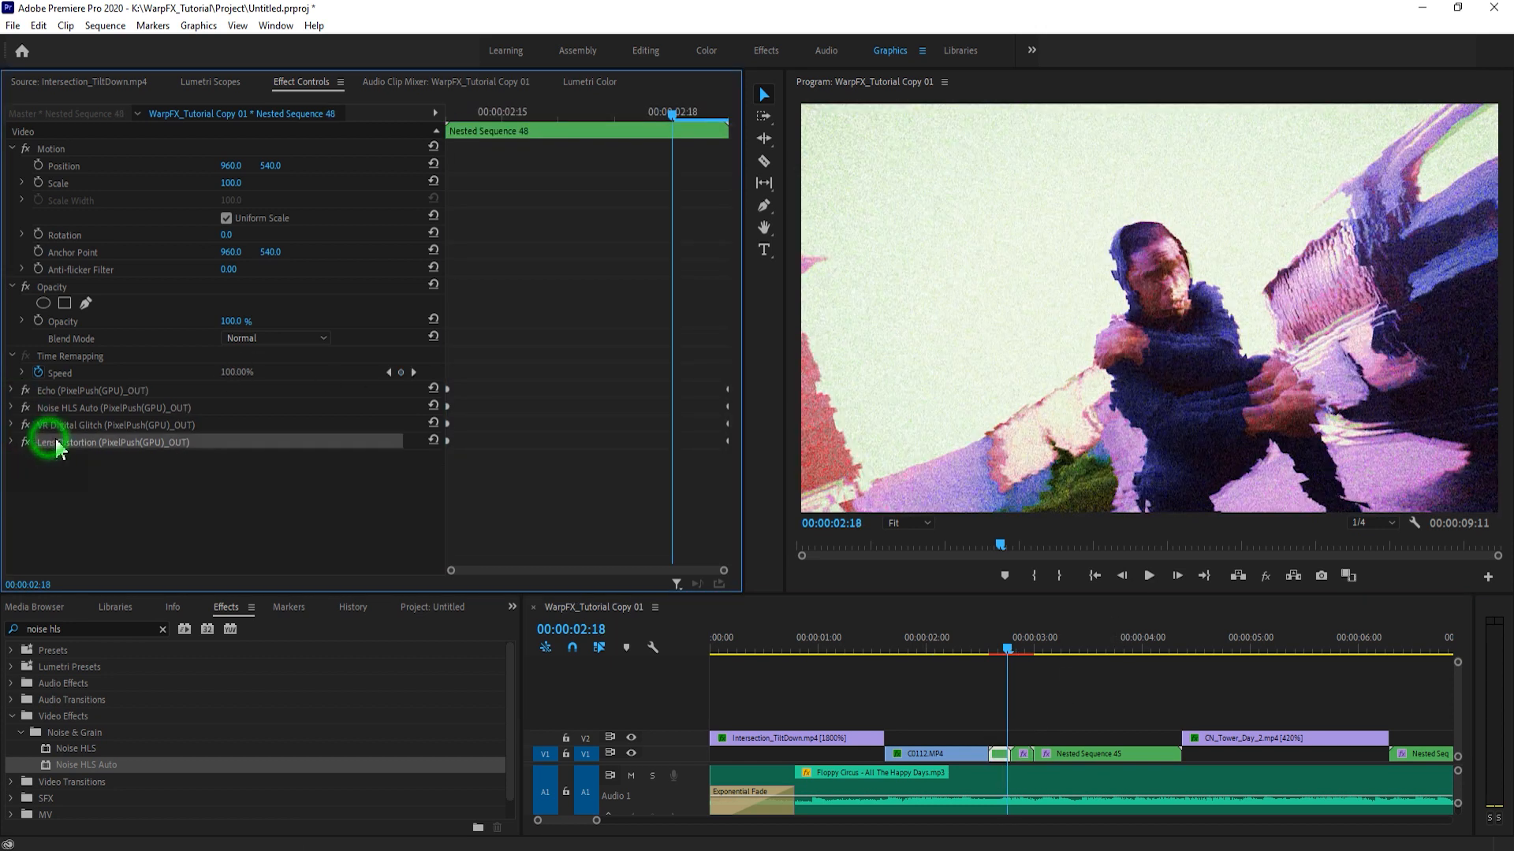
left_click(109, 391)
left_click(108, 408, "ctrl")
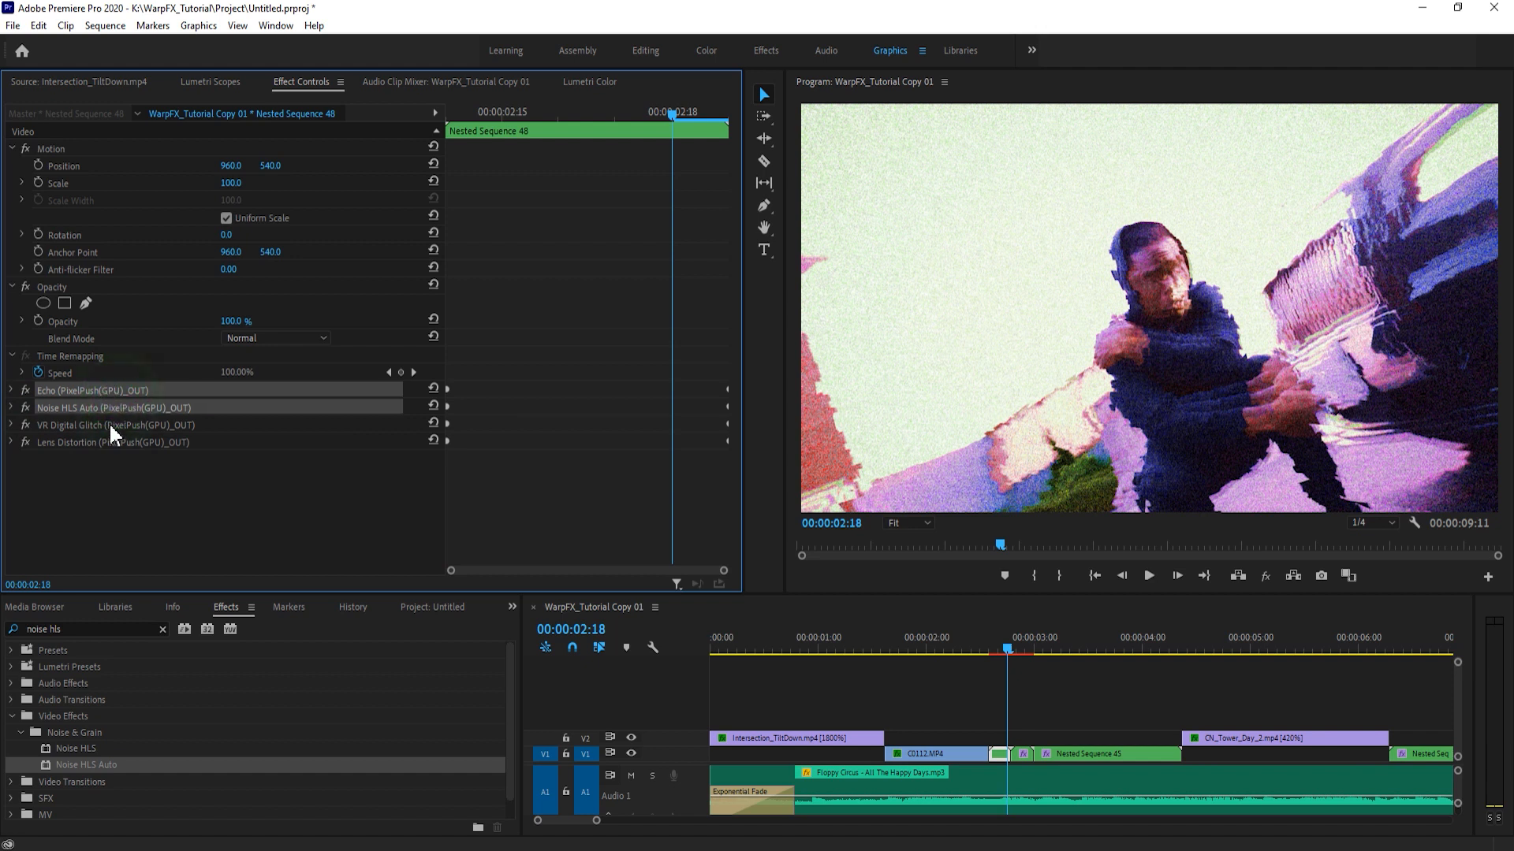
left_click(110, 426, "ctrl")
left_click(111, 443, "ctrl")
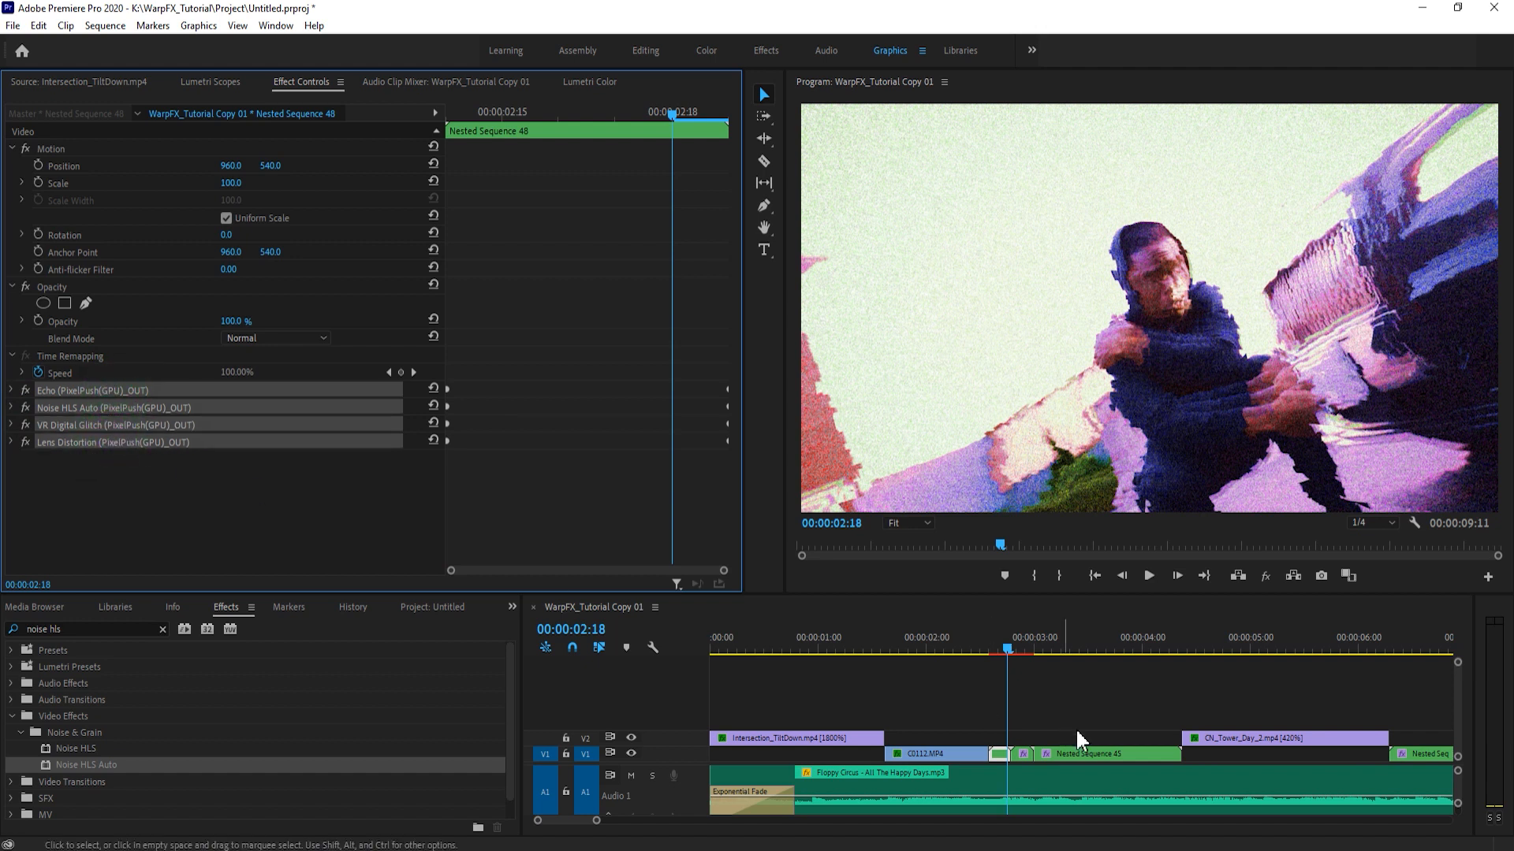
- Delete the four PixelPush IN effects from Nested Sequence 51 and go to its first frame at 00:00:02:19
left_click(1023, 753)
left_click(129, 389)
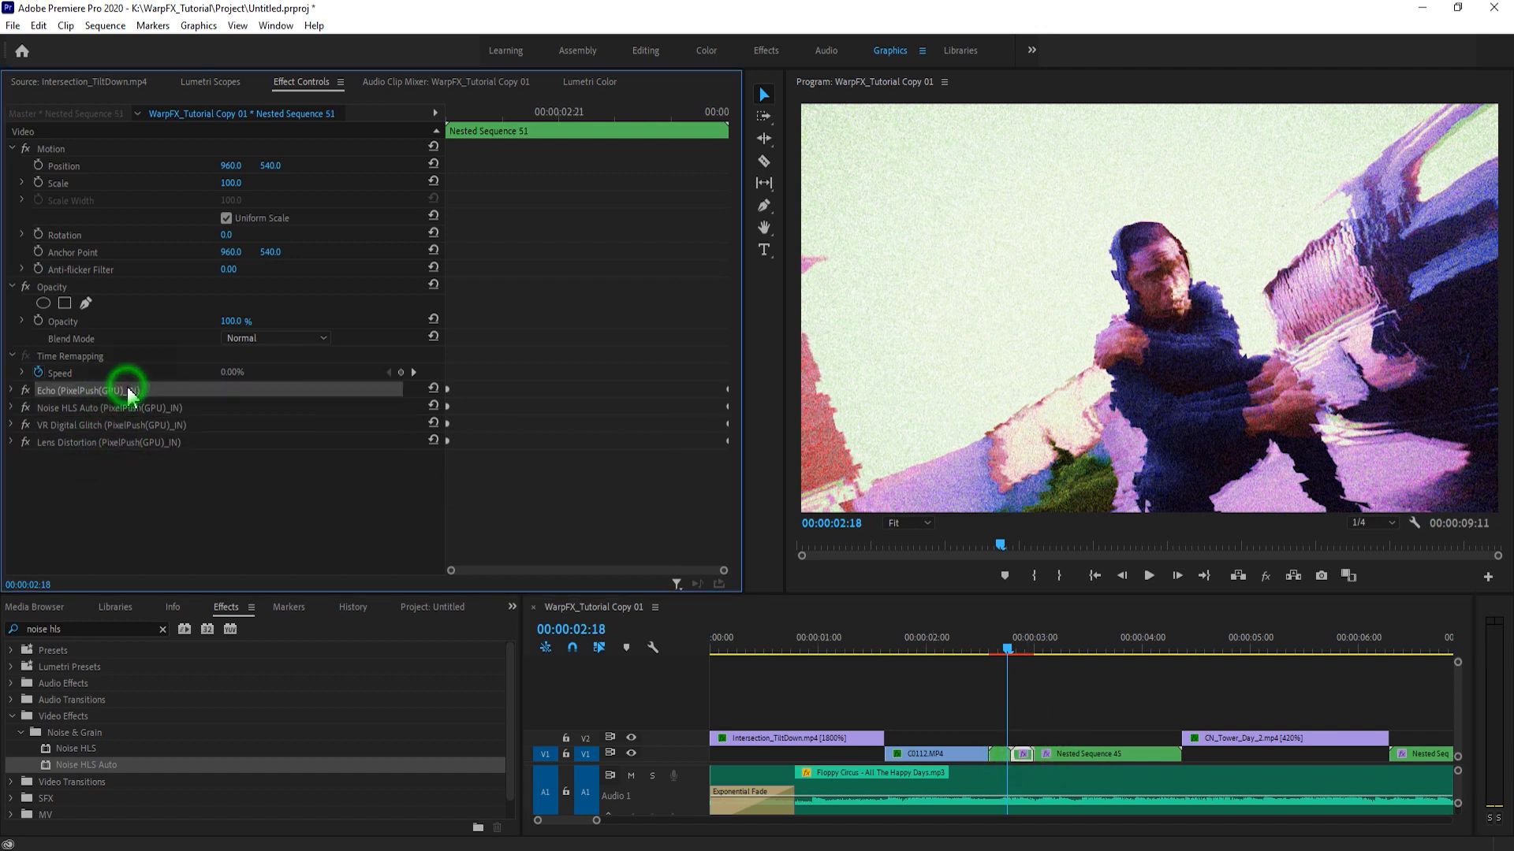
key("Delete")
left_click(117, 391)
key("Delete")
left_click(116, 390)
key("Delete")
left_click(118, 392)
key("Delete")
left_click(461, 115)
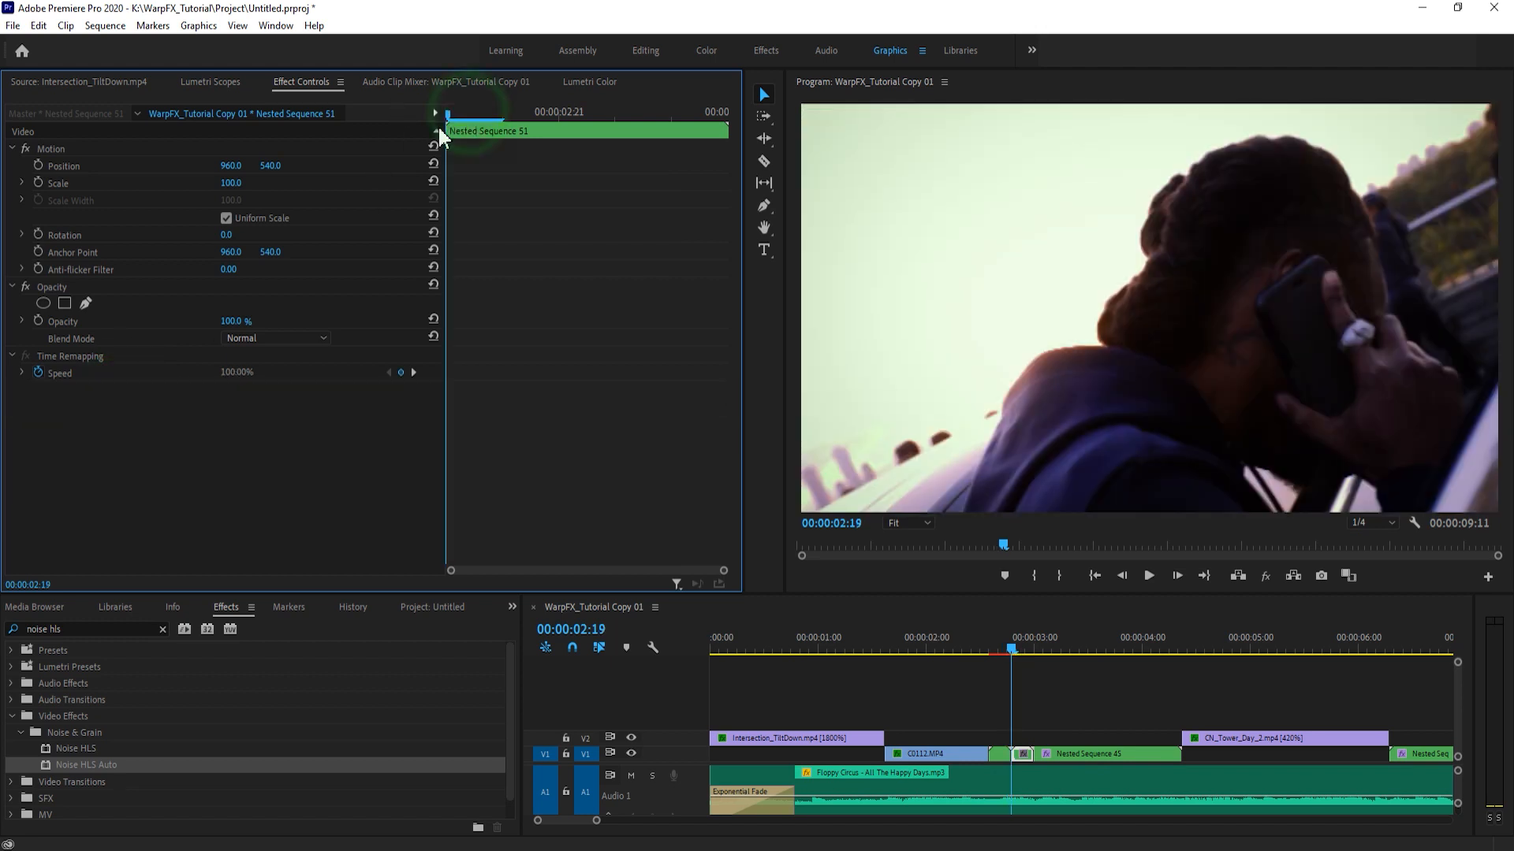
- Paste the four PixelPush OUT effects from Nested Sequence 48 onto Nested Sequence 51
left_click(1001, 754)
left_click(1026, 753)
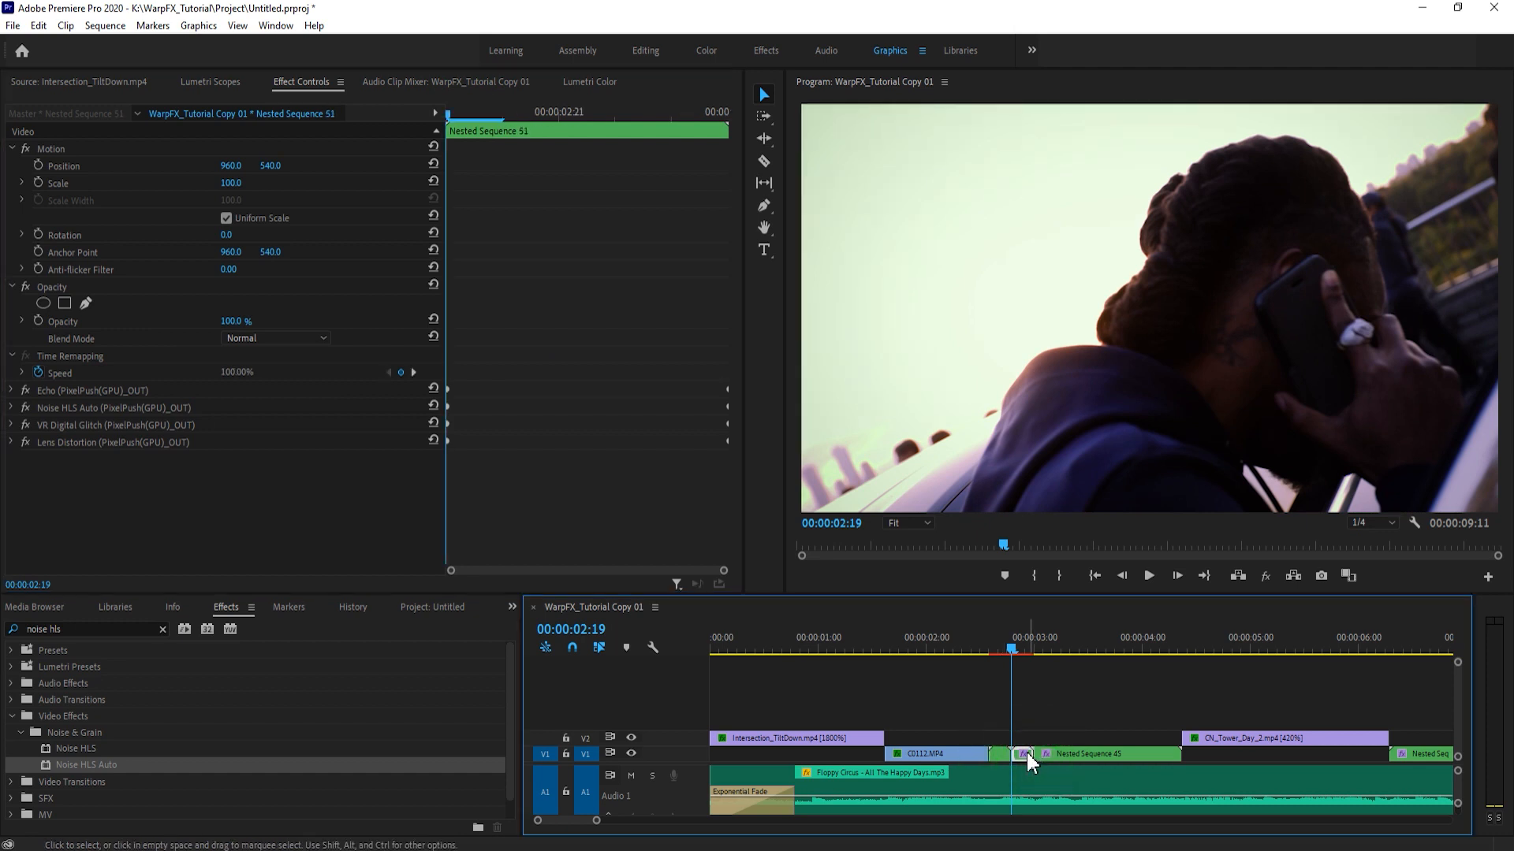
left_click(77, 405)
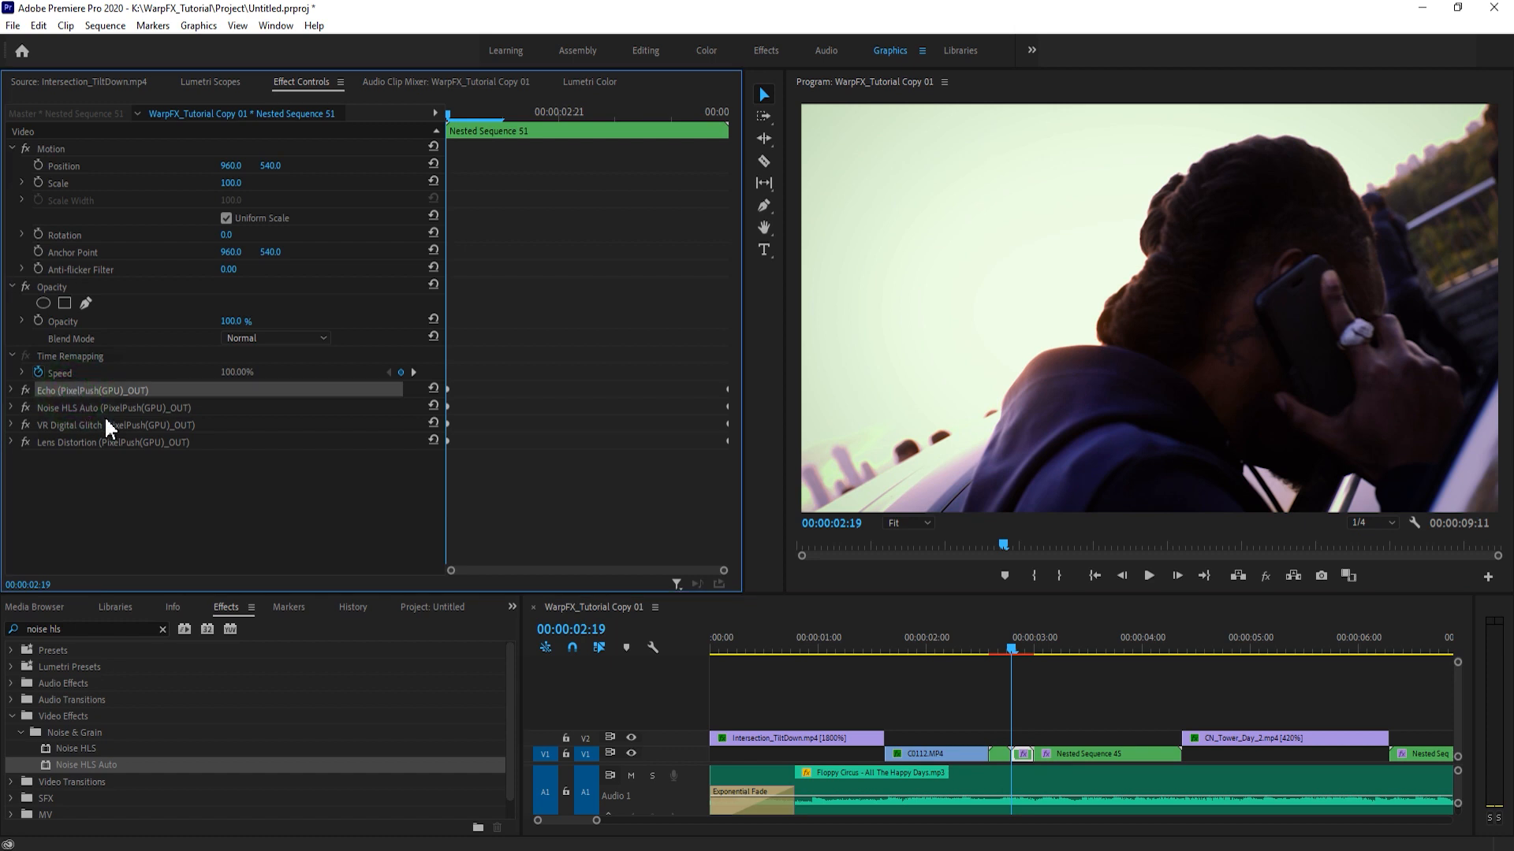
left_click(233, 471)
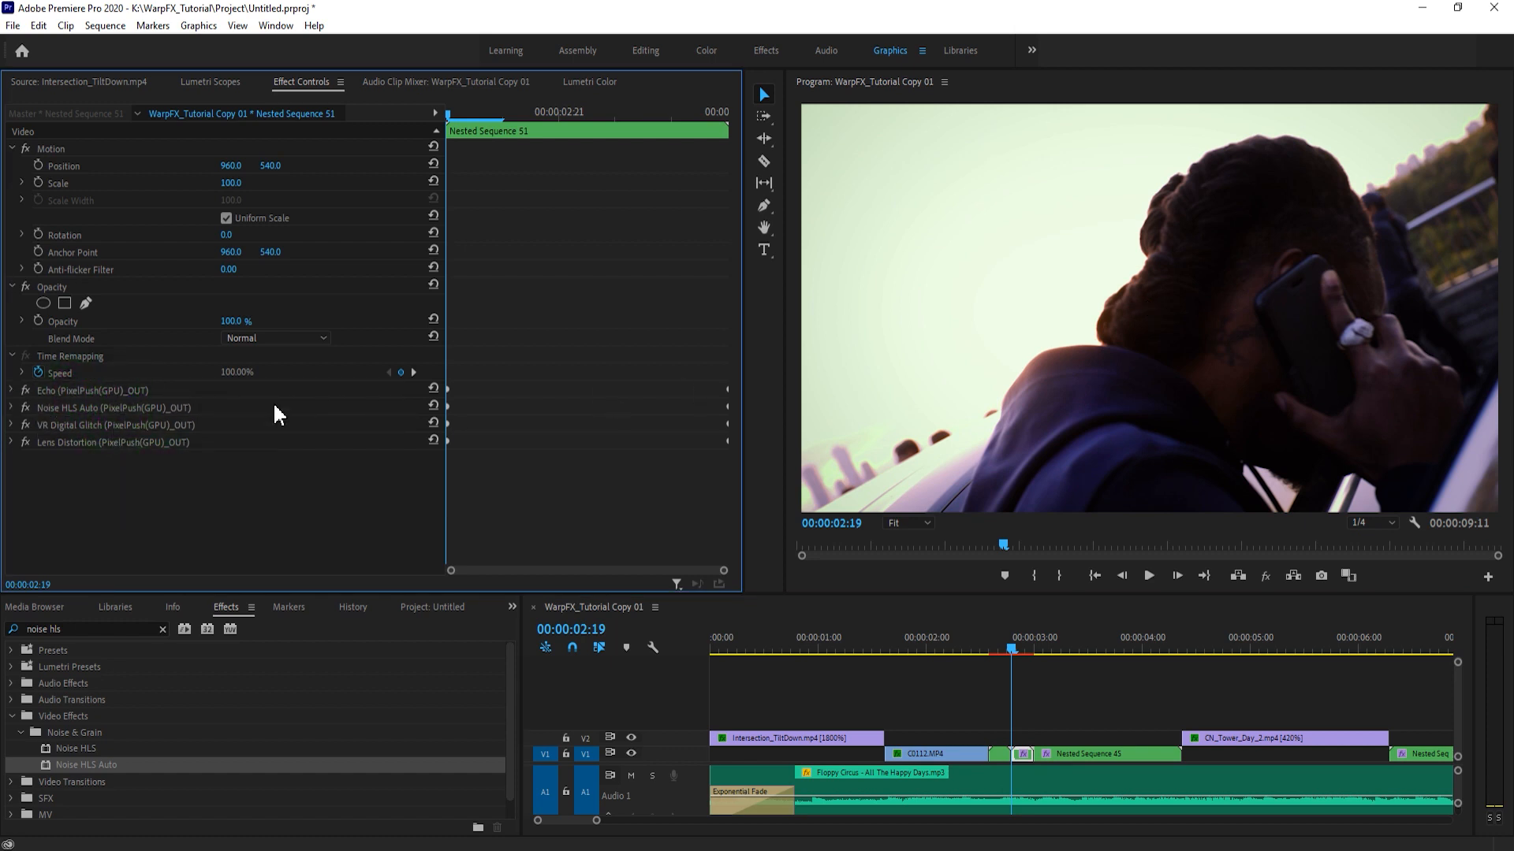
- Swap the Echo effect's start and end keyframes on Nested Sequence 51 so the echo values begin at the clip's start
left_click(10, 390)
scroll(507, 391, "down", 1)
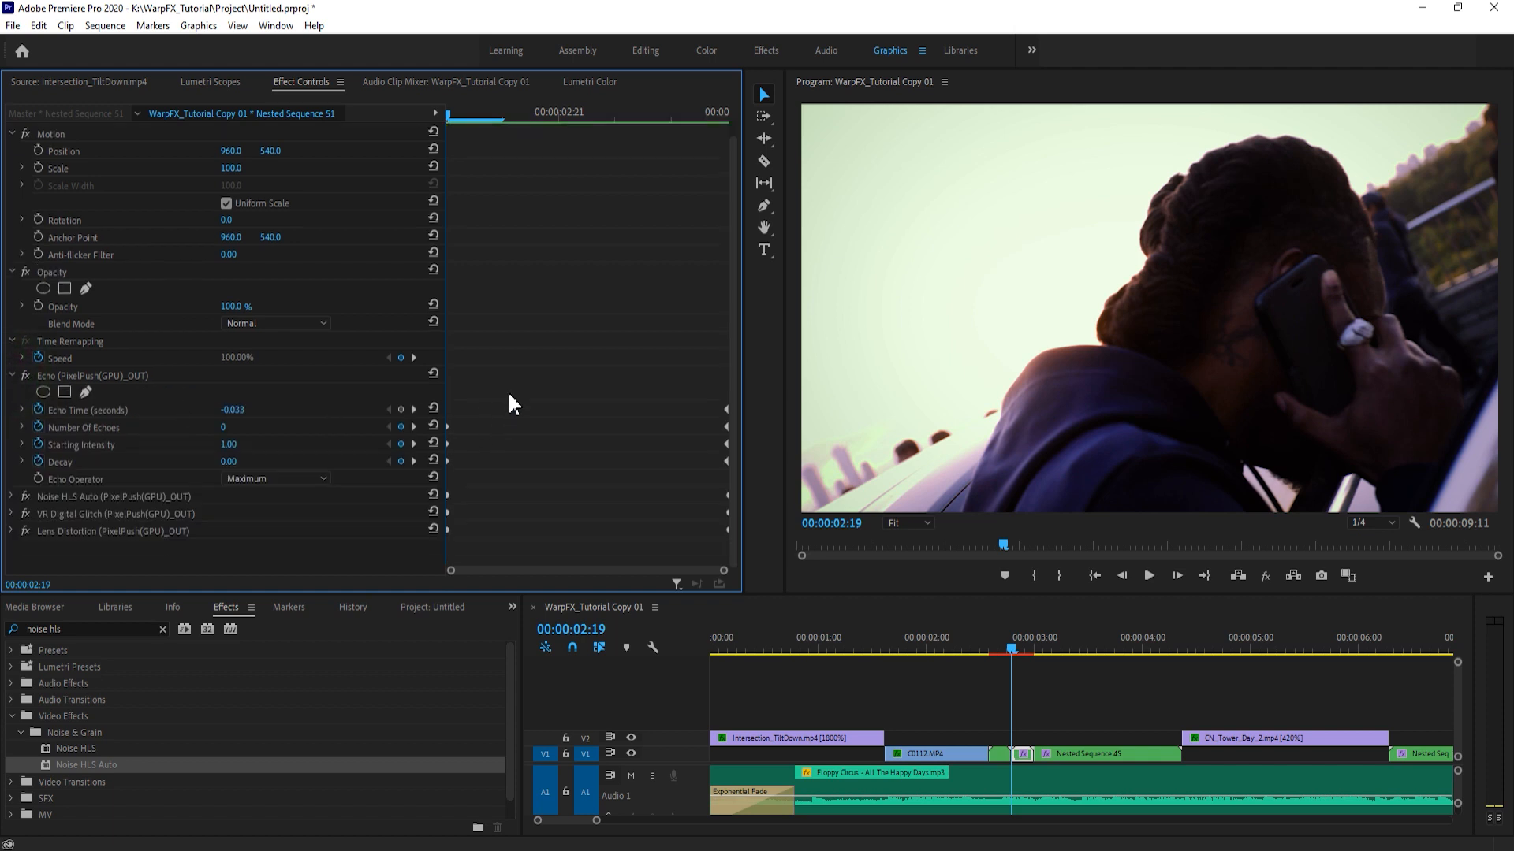
left_click_drag(477, 379, 677, 460)
left_click_drag(704, 390, 423, 460)
left_click_drag(631, 382, 820, 468)
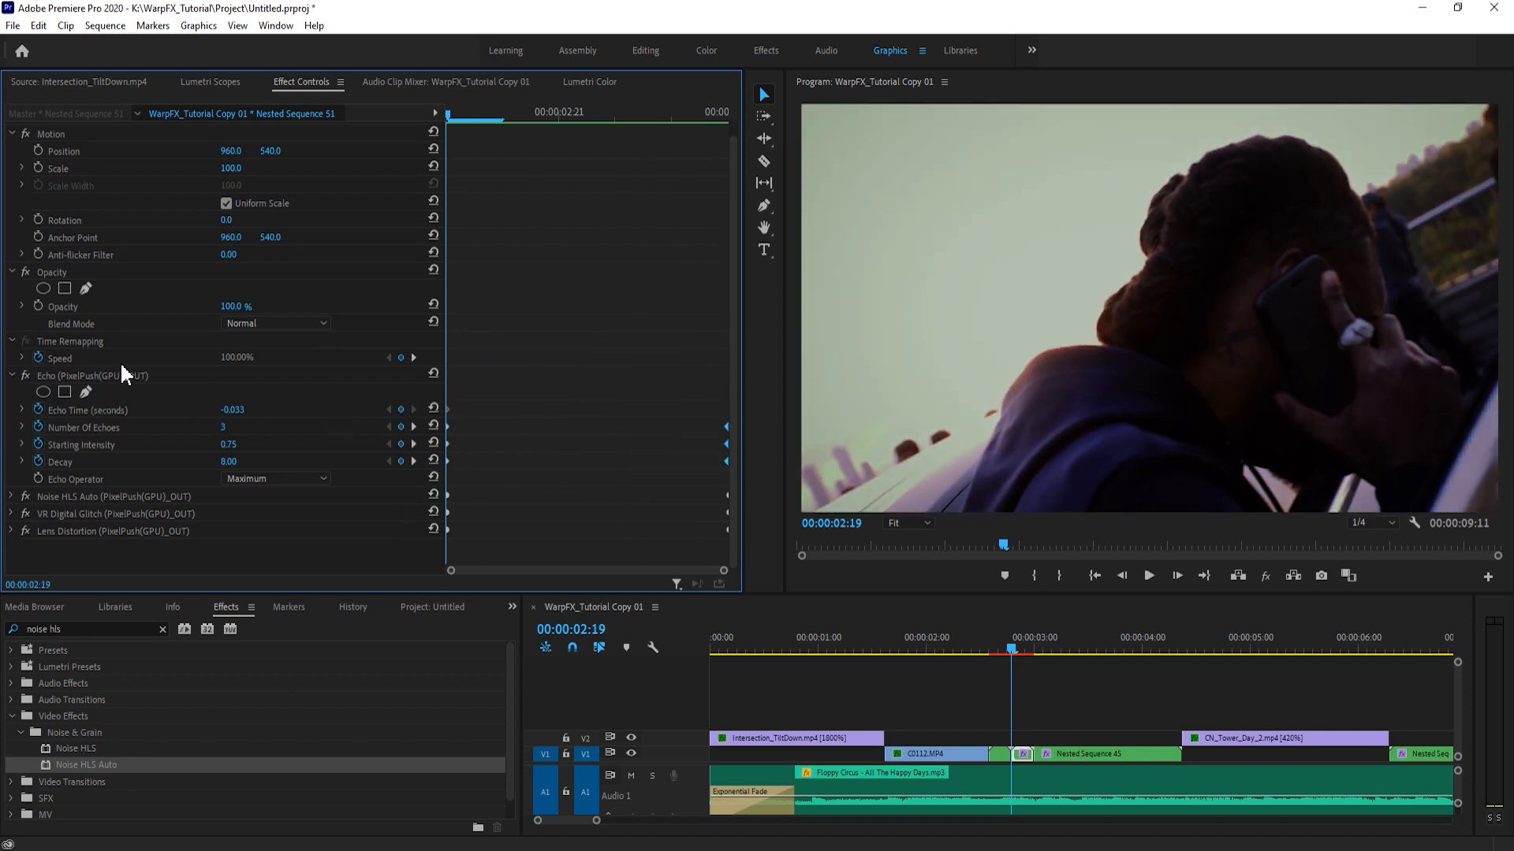
- Swap the start and end keyframes of Noise HLS Auto, VR Digital Glitch and Lens Distortion on Nested Sequence 51
left_click(13, 377)
left_click(13, 393)
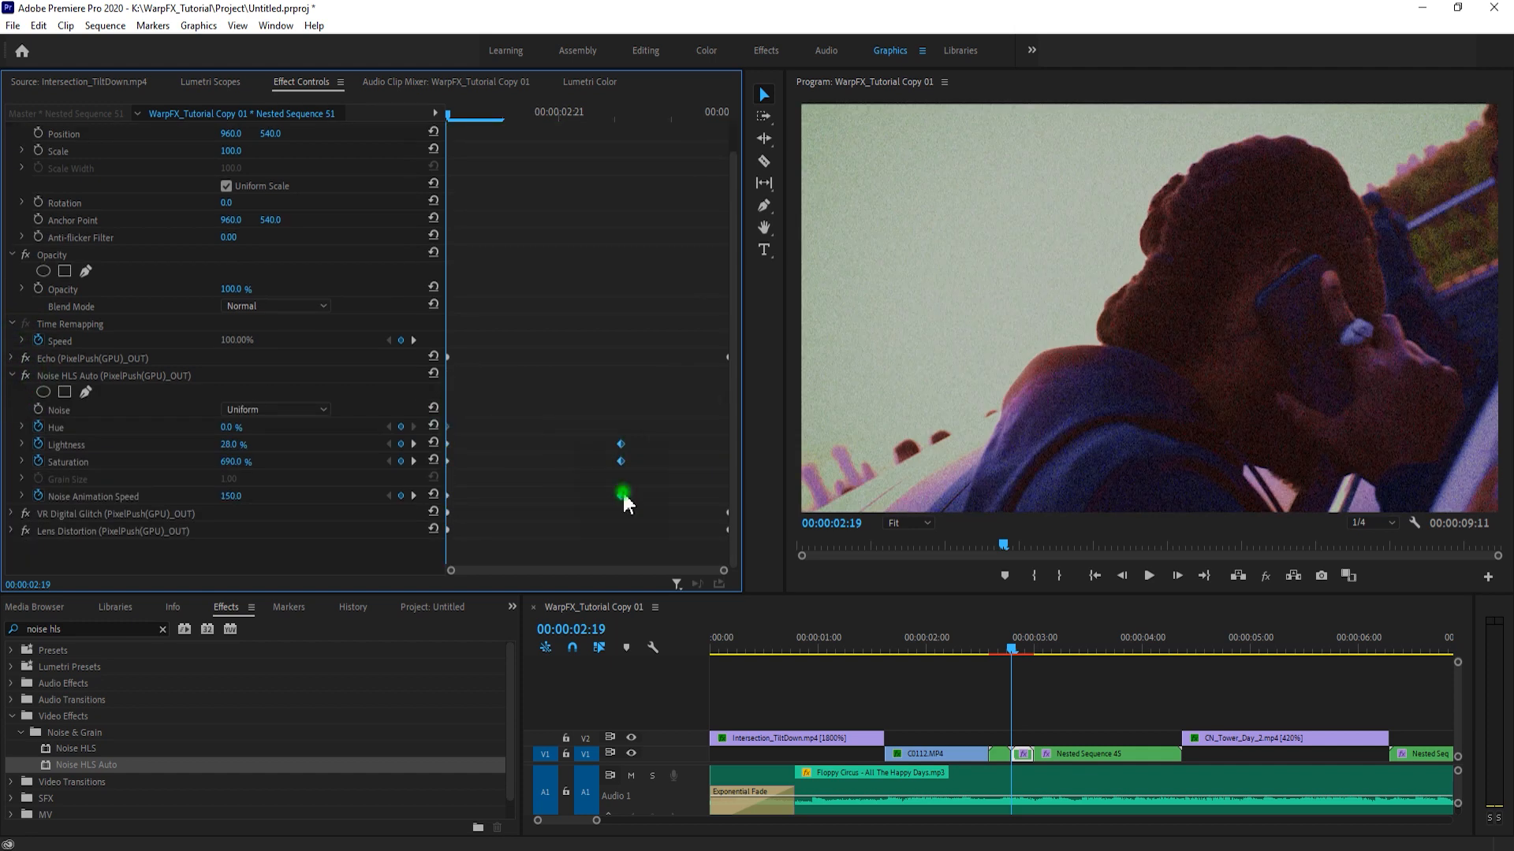
scroll(552, 484, "down", 3)
left_click_drag(446, 427, 560, 426)
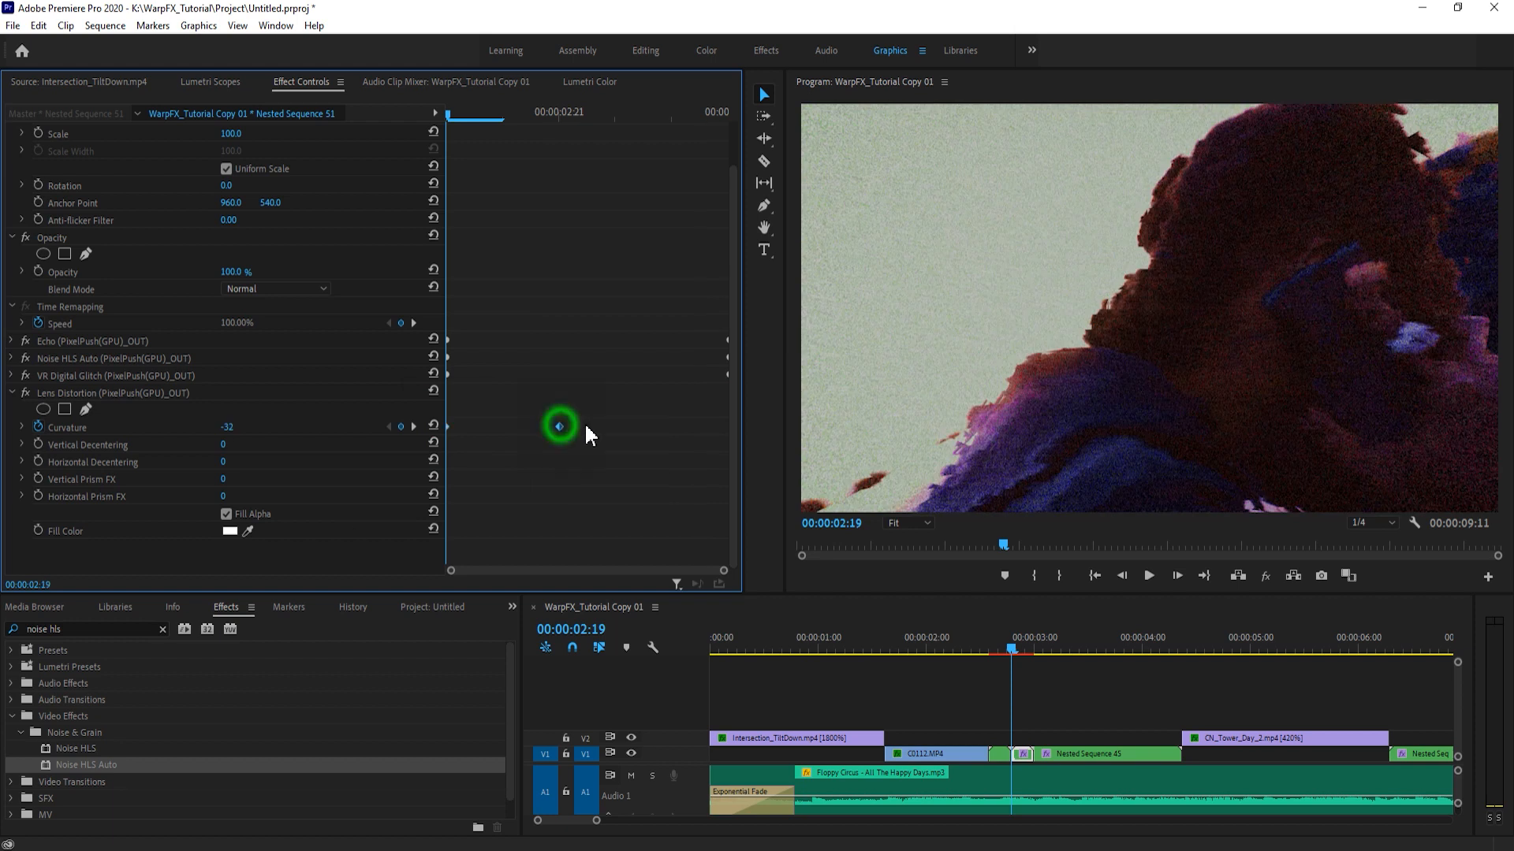
- Examine frame by frame how the effects match across the cut between Nested Sequence 48 and Nested Sequence 51
left_click(1000, 648)
key("Right")
key("Right")
key("Right")
key("Left")
key("Right")
key("Left")
key("Right")
key("Left")
key("Right")
key("Right")
key("Right")
key("Right")
key("Right")
key("Right")
key("Right")
key("Left")
left_click(1003, 546)
key("Left")
key("Left")
key("Right")
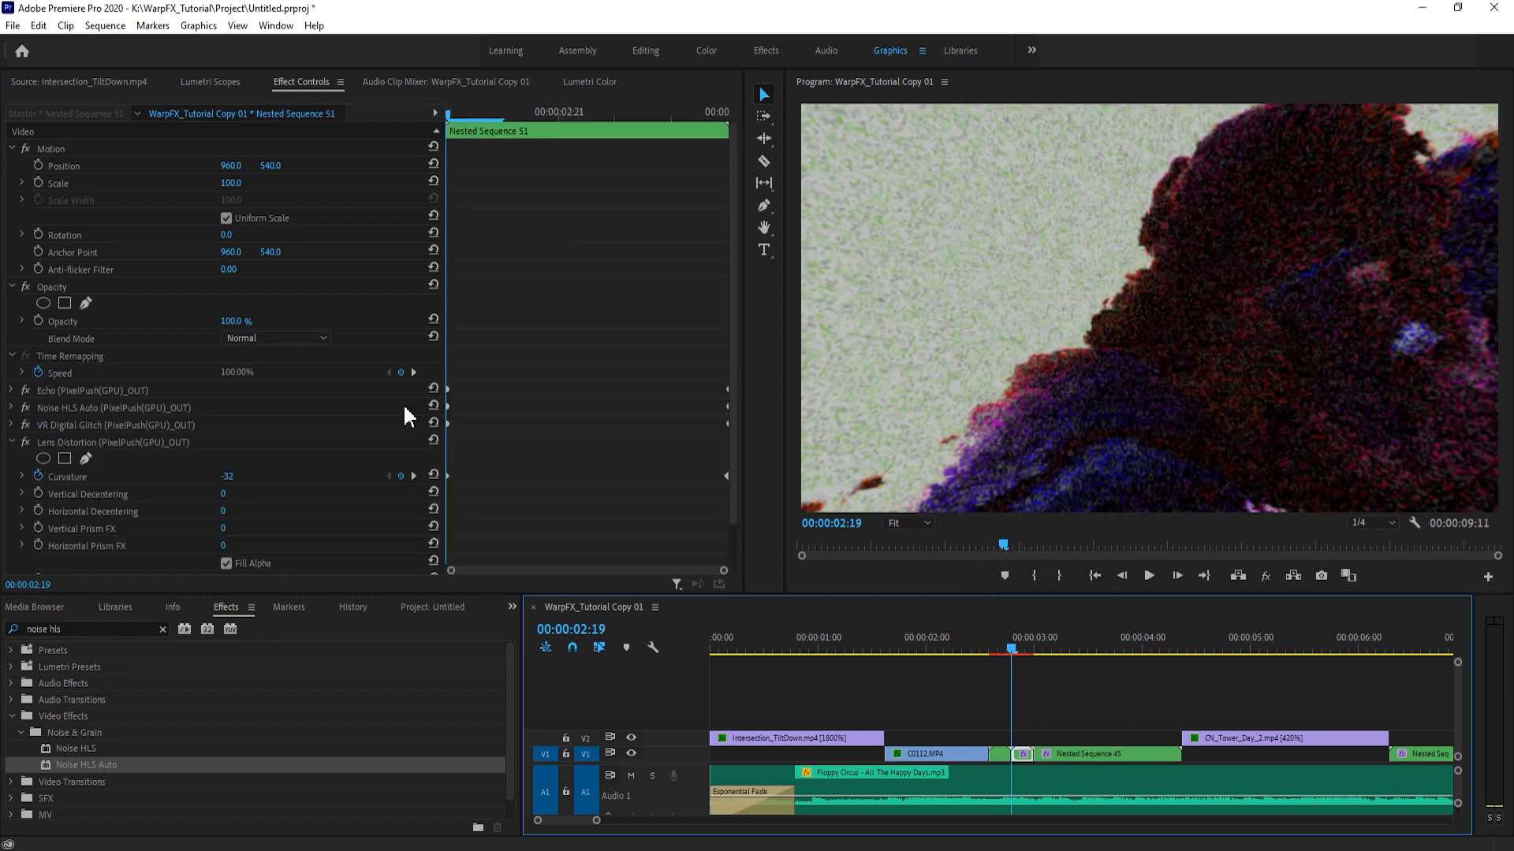
- Switch Lens Distortion, VR Digital Glitch, Noise HLS Auto and Echo off and on one by one to examine each effect's influence
left_click(12, 442)
left_click(25, 443)
left_click(25, 443)
left_click(25, 425)
left_click(24, 425)
left_click(26, 409)
left_click(25, 407)
left_click(24, 390)
left_click(24, 390)
left_click(24, 390)
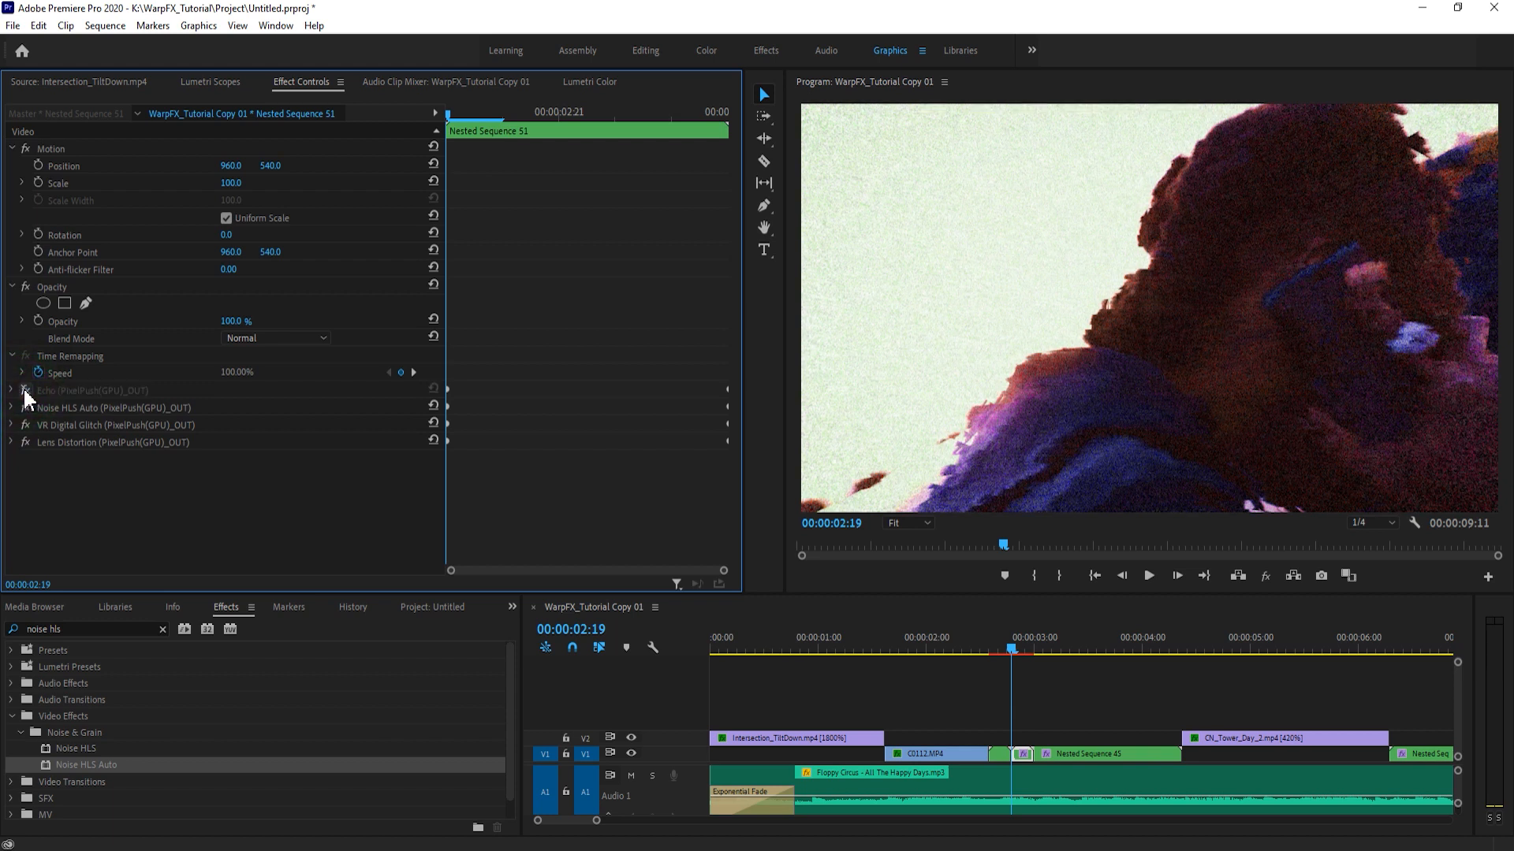
left_click(24, 391)
- Set the Echo effect's Decay to 10 and Starting Intensity to 1.00 on Nested Sequence 51, with 3 echoes
left_click(11, 391)
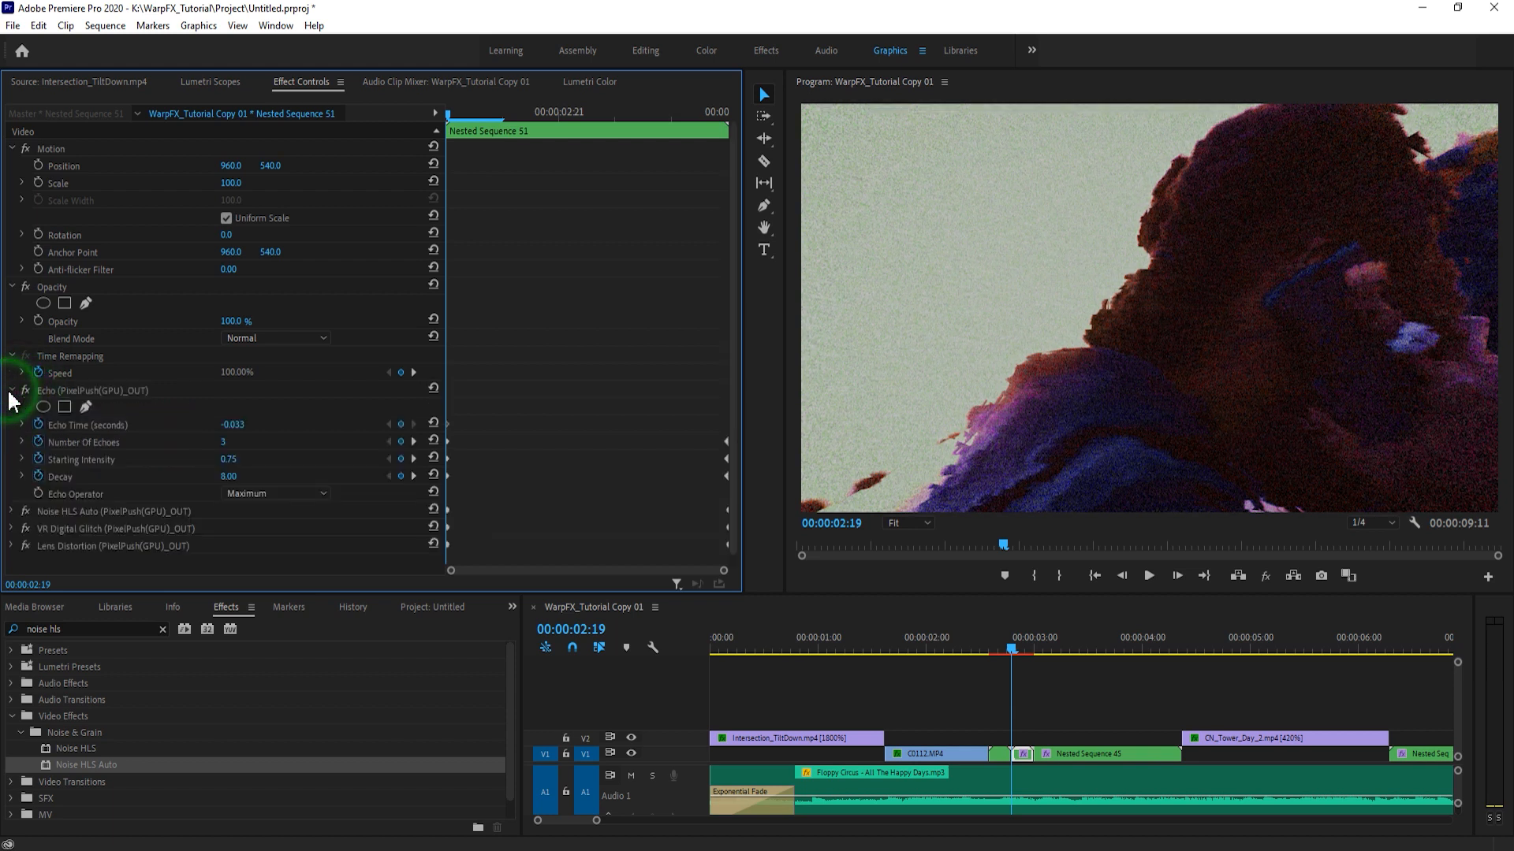
left_click(240, 443)
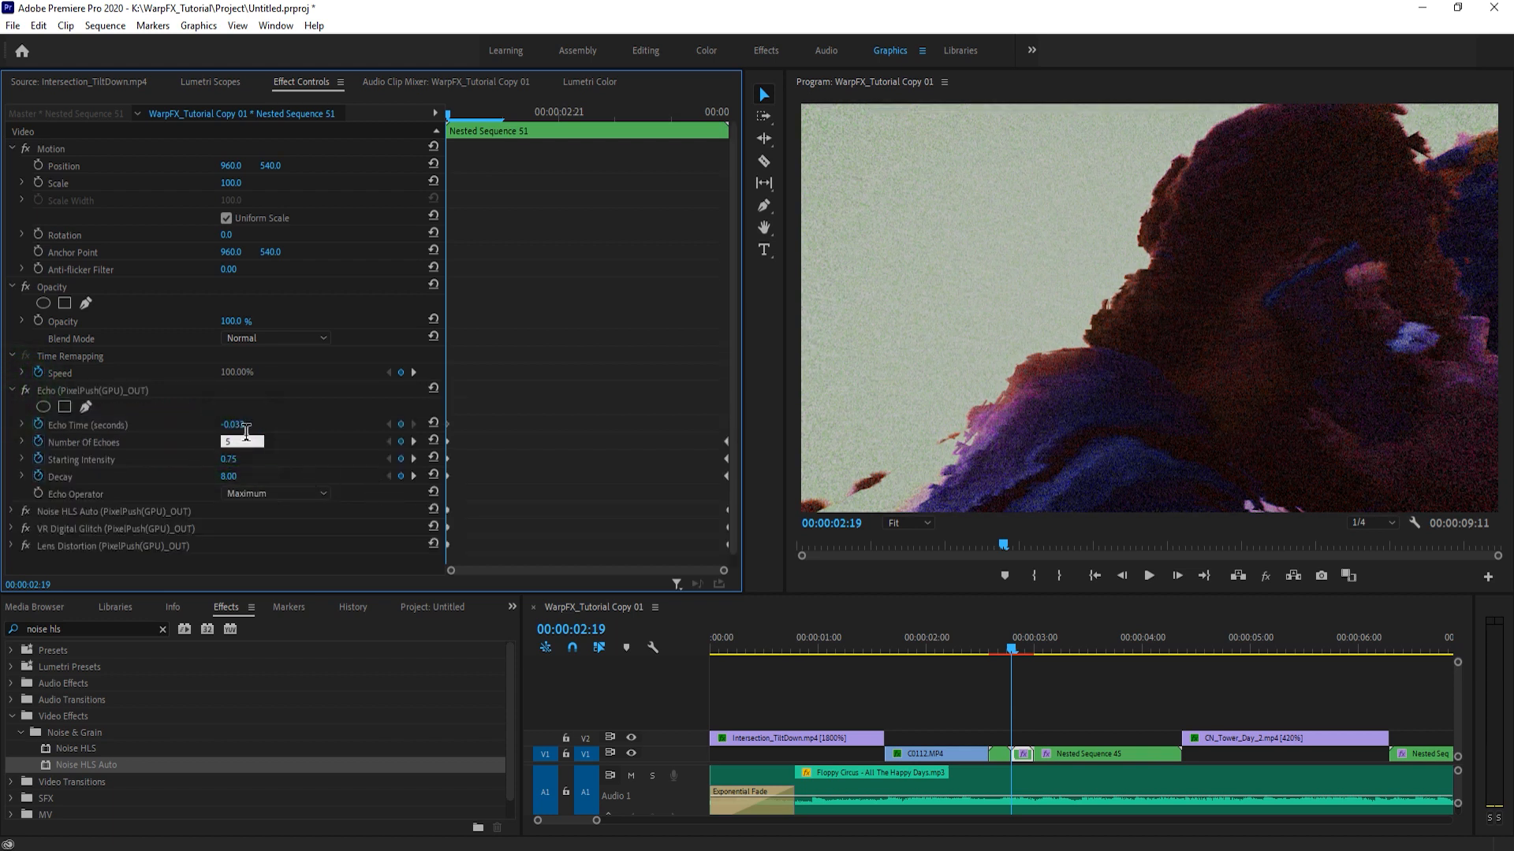
key("Return")
left_click(230, 477)
type("10")
key("Return")
left_click_drag(223, 460, 241, 460)
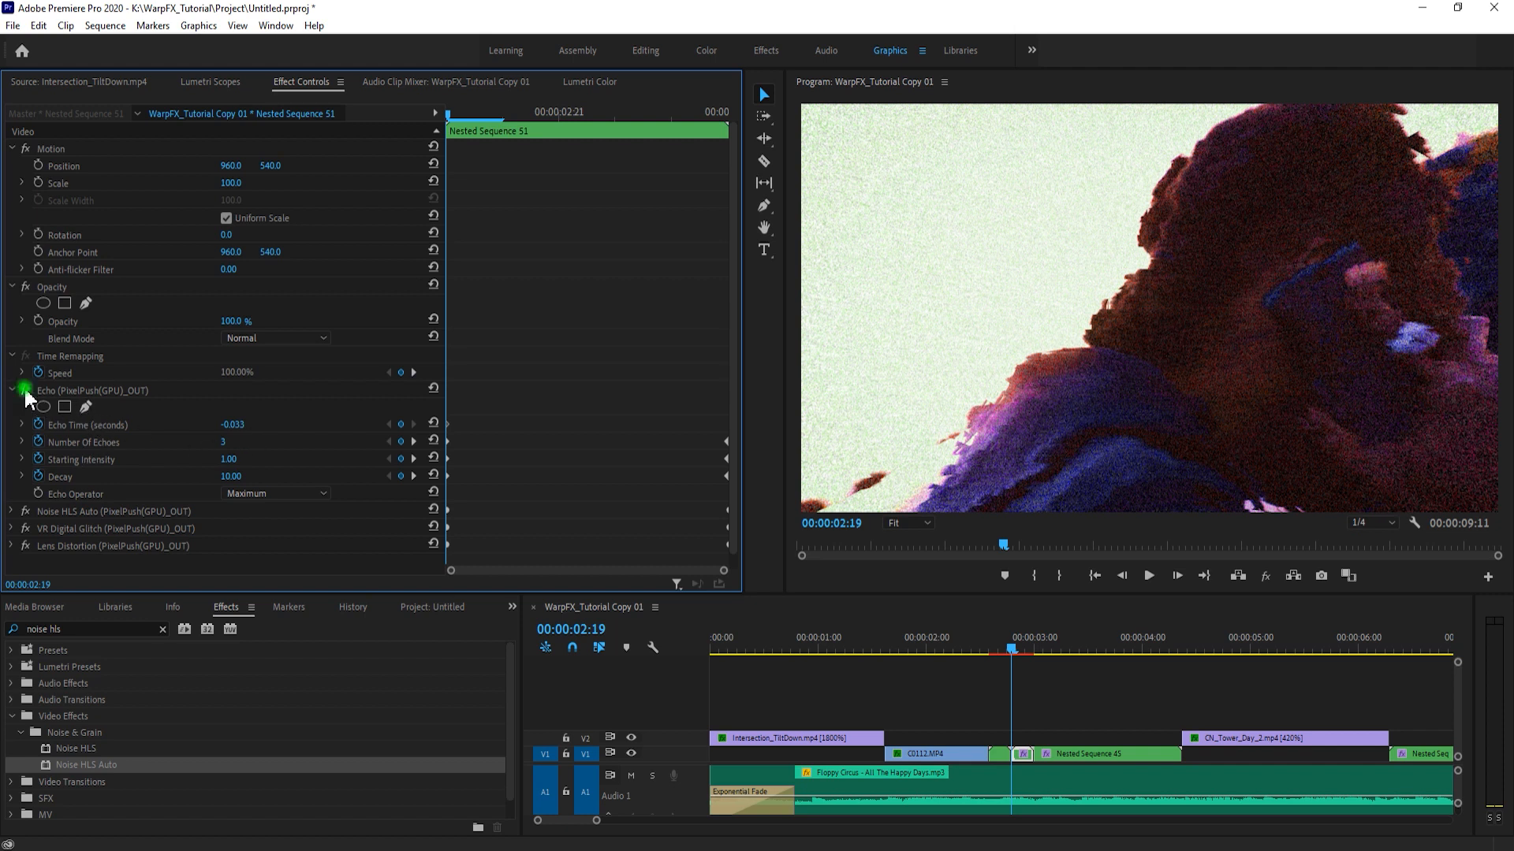
- Compare brightness between the frames at 00:00:02:18 and 00:00:02:19, briefly disabling and restoring Nested Sequence 51's Echo effect
key("Left")
key("Right")
key("Left")
key("Right")
key("Left")
key("Right")
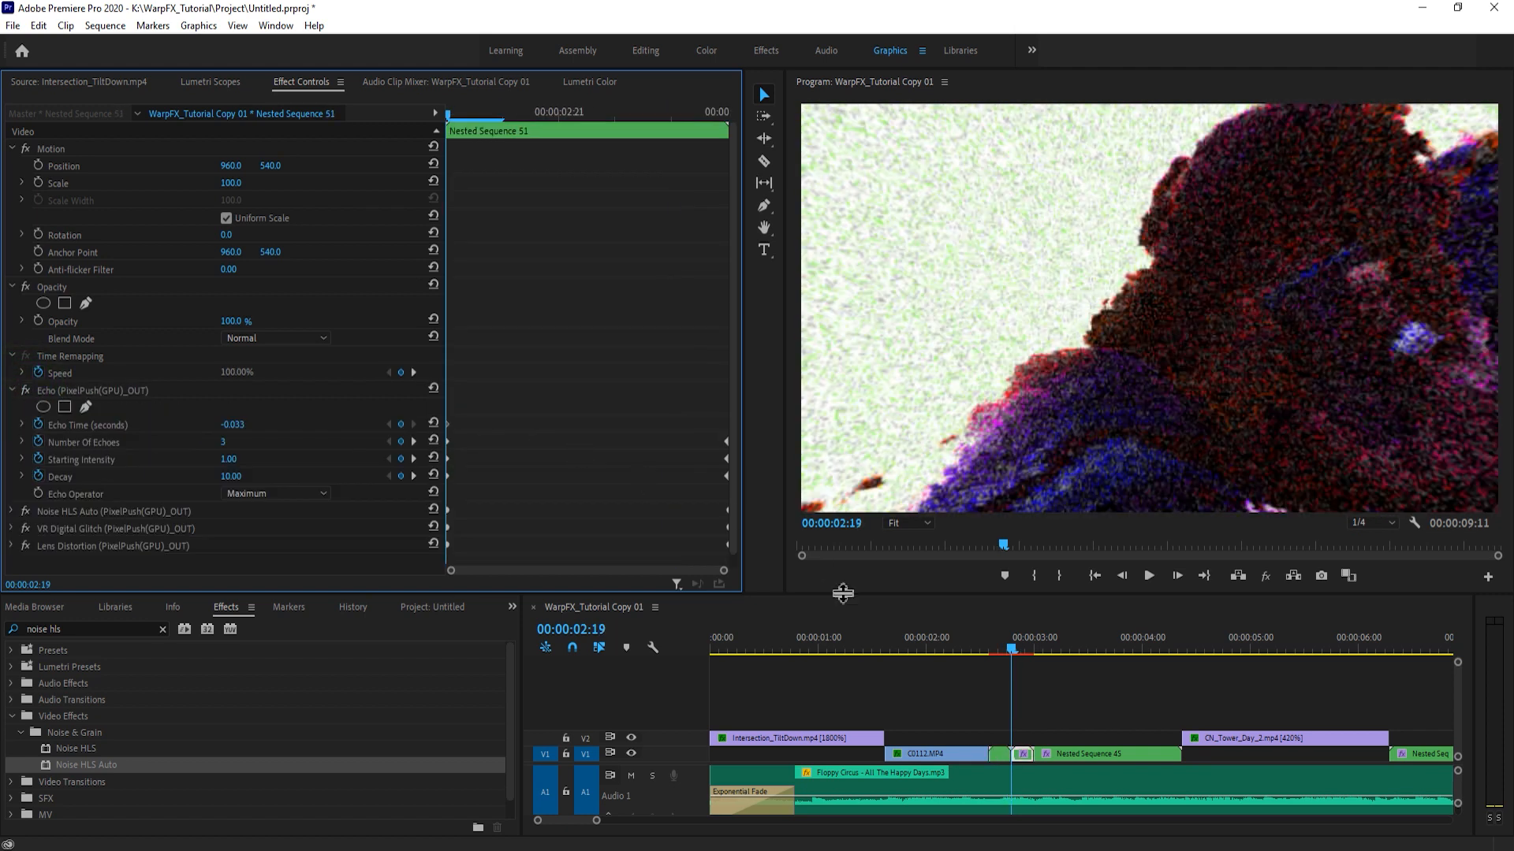
left_click(967, 715)
left_click(1022, 753)
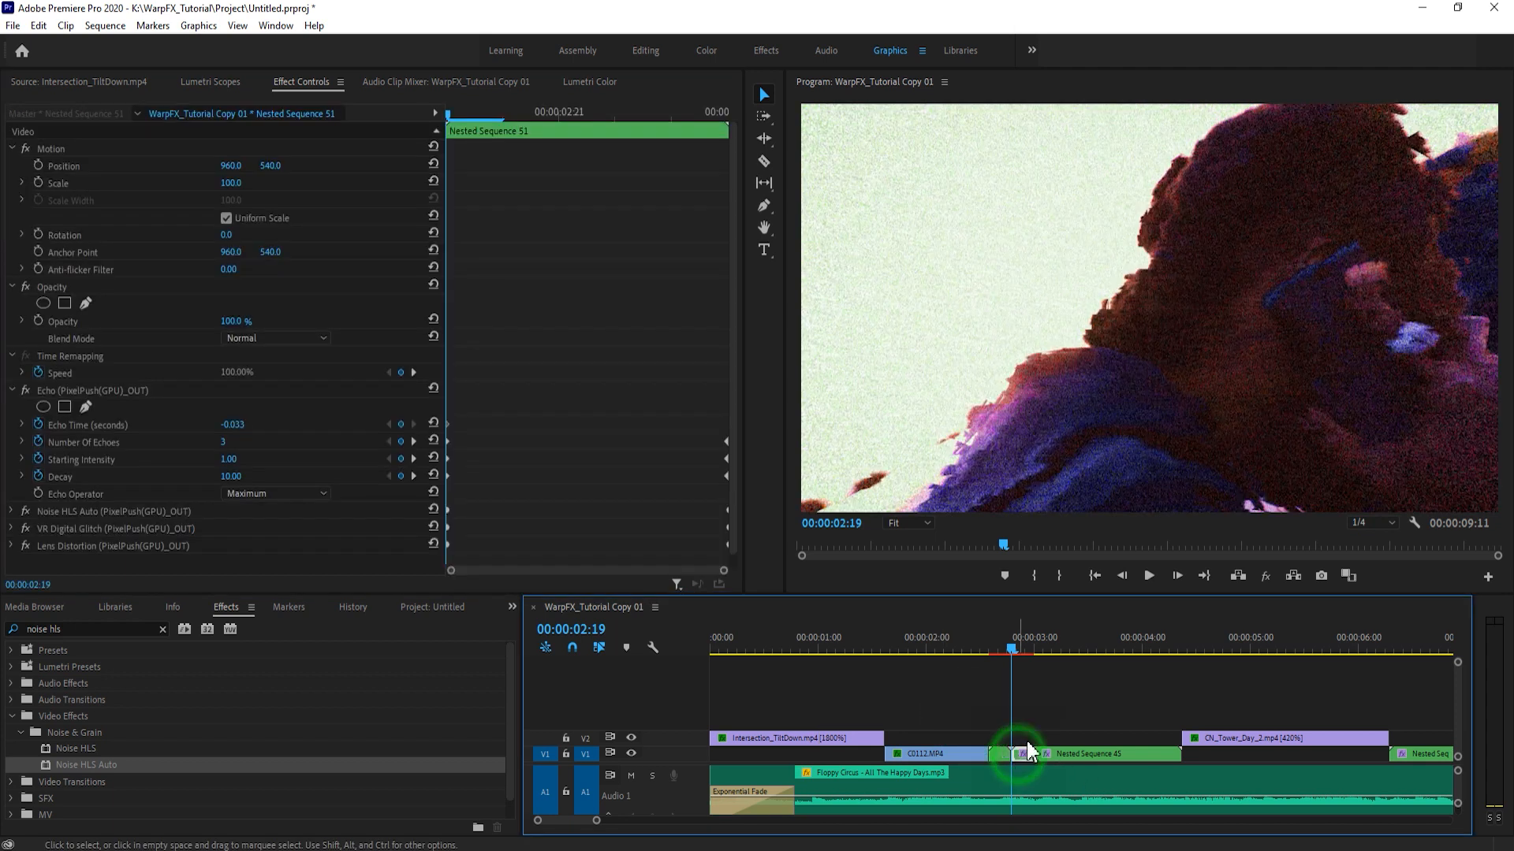
left_click(1047, 699)
left_click(1029, 705)
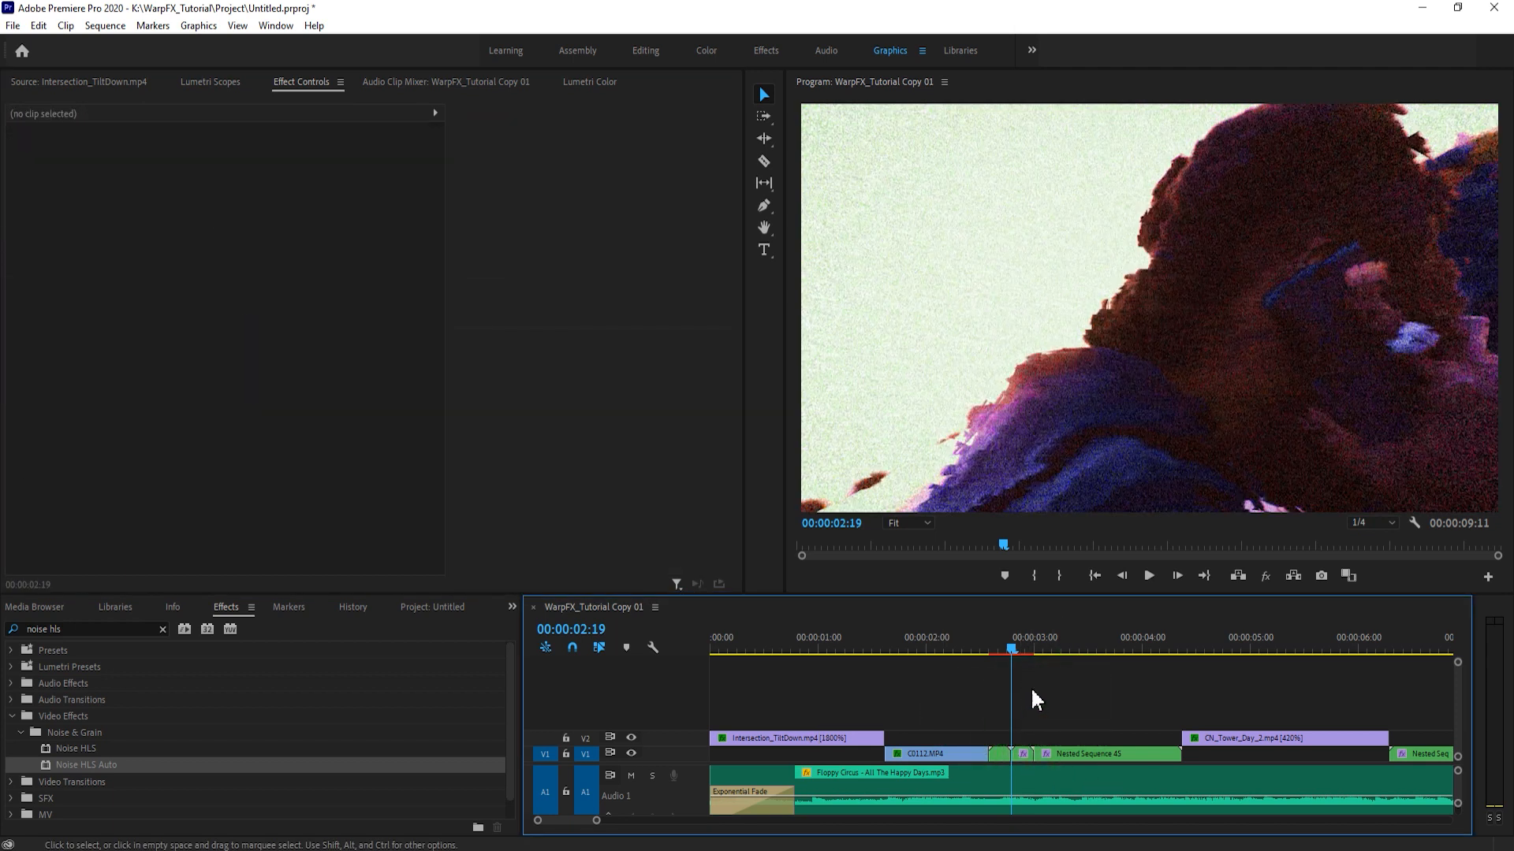
key("Left")
key("Right")
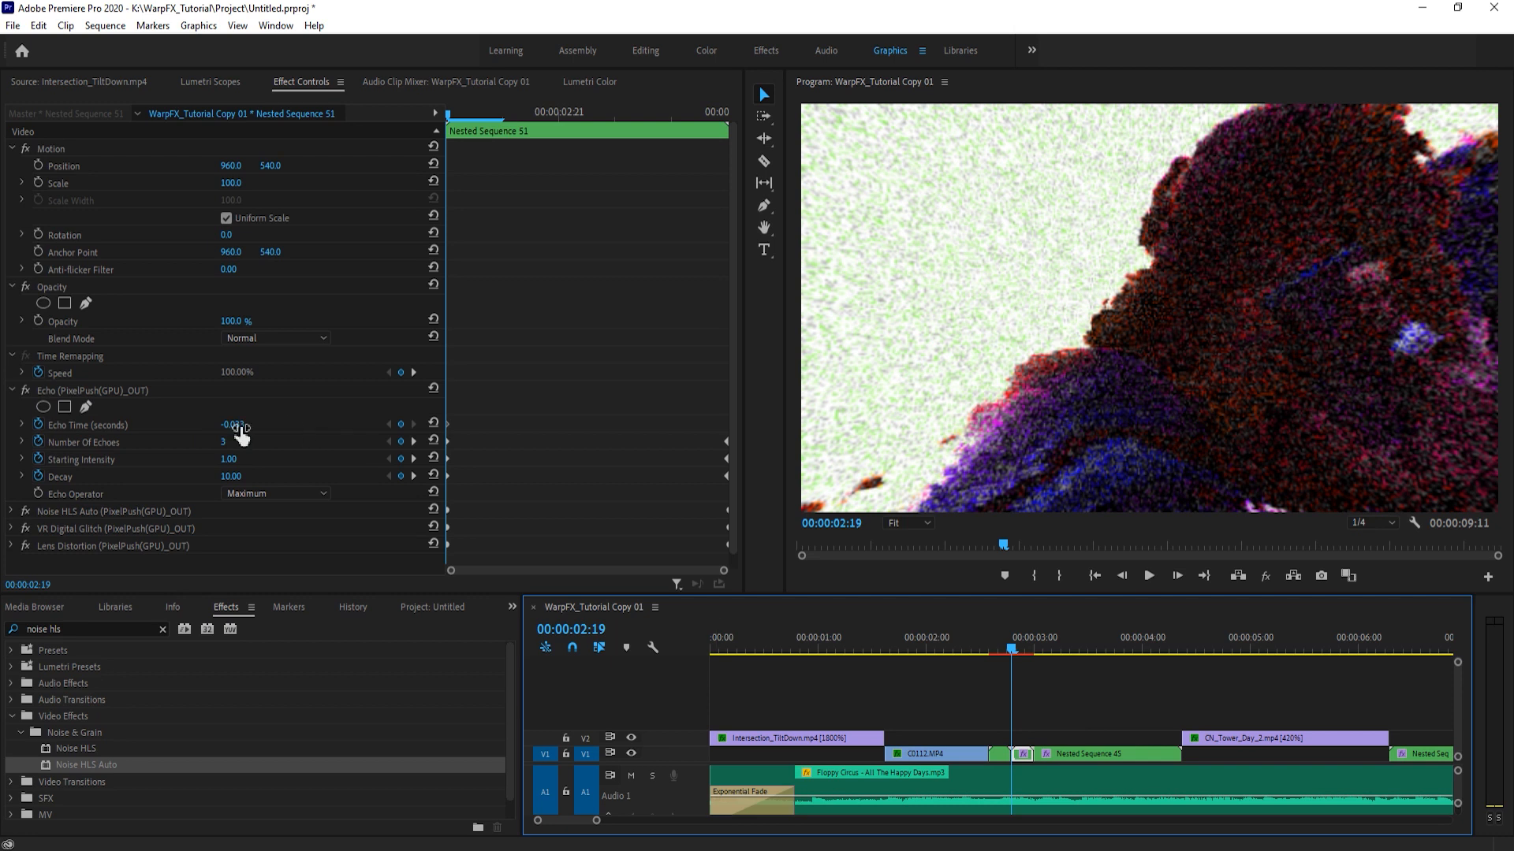
left_click(26, 390)
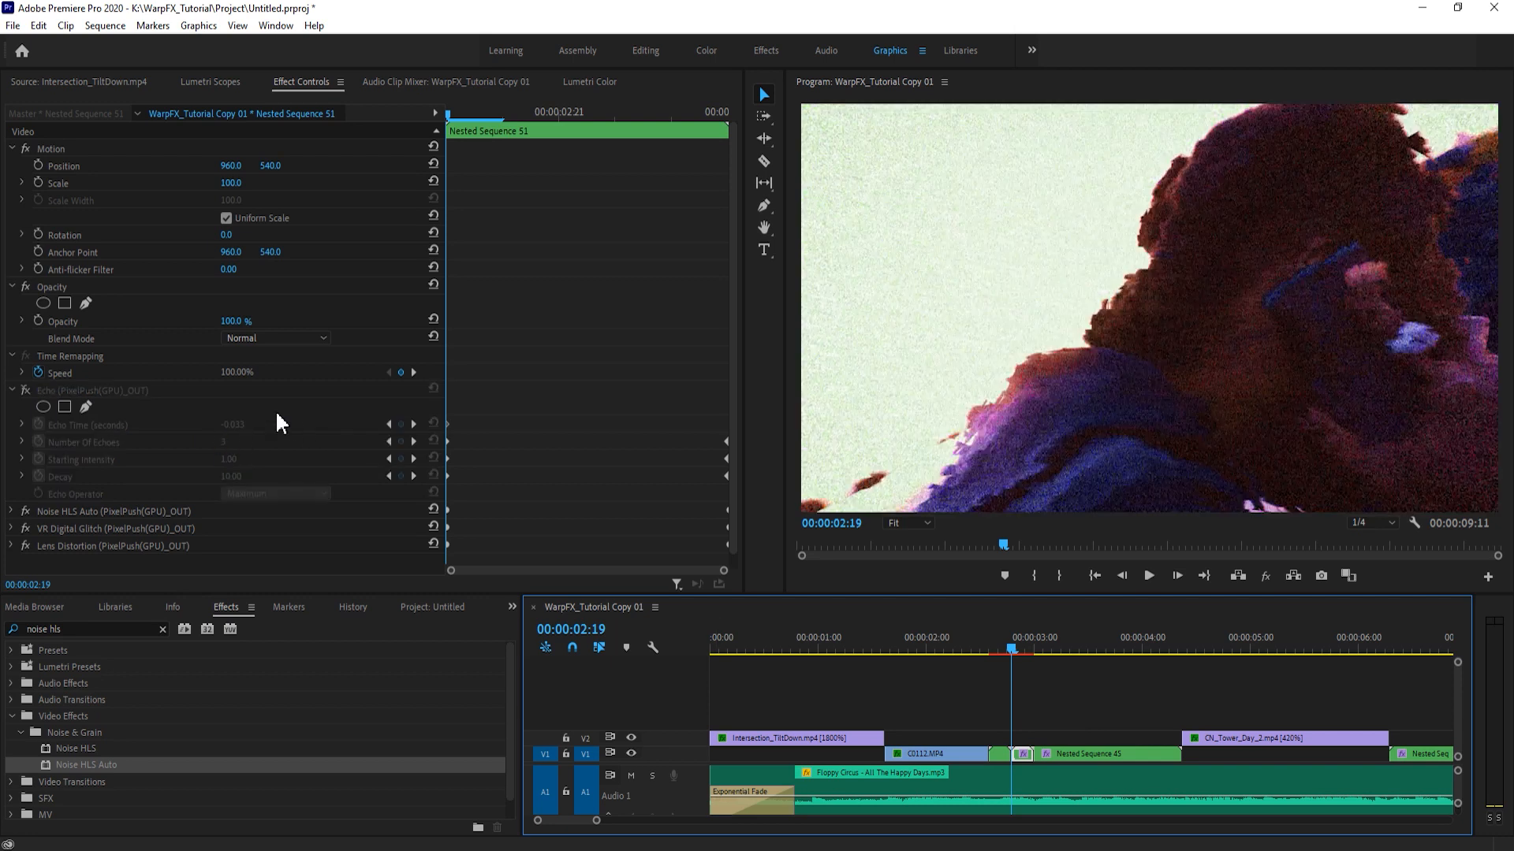
key("ctrl+z")
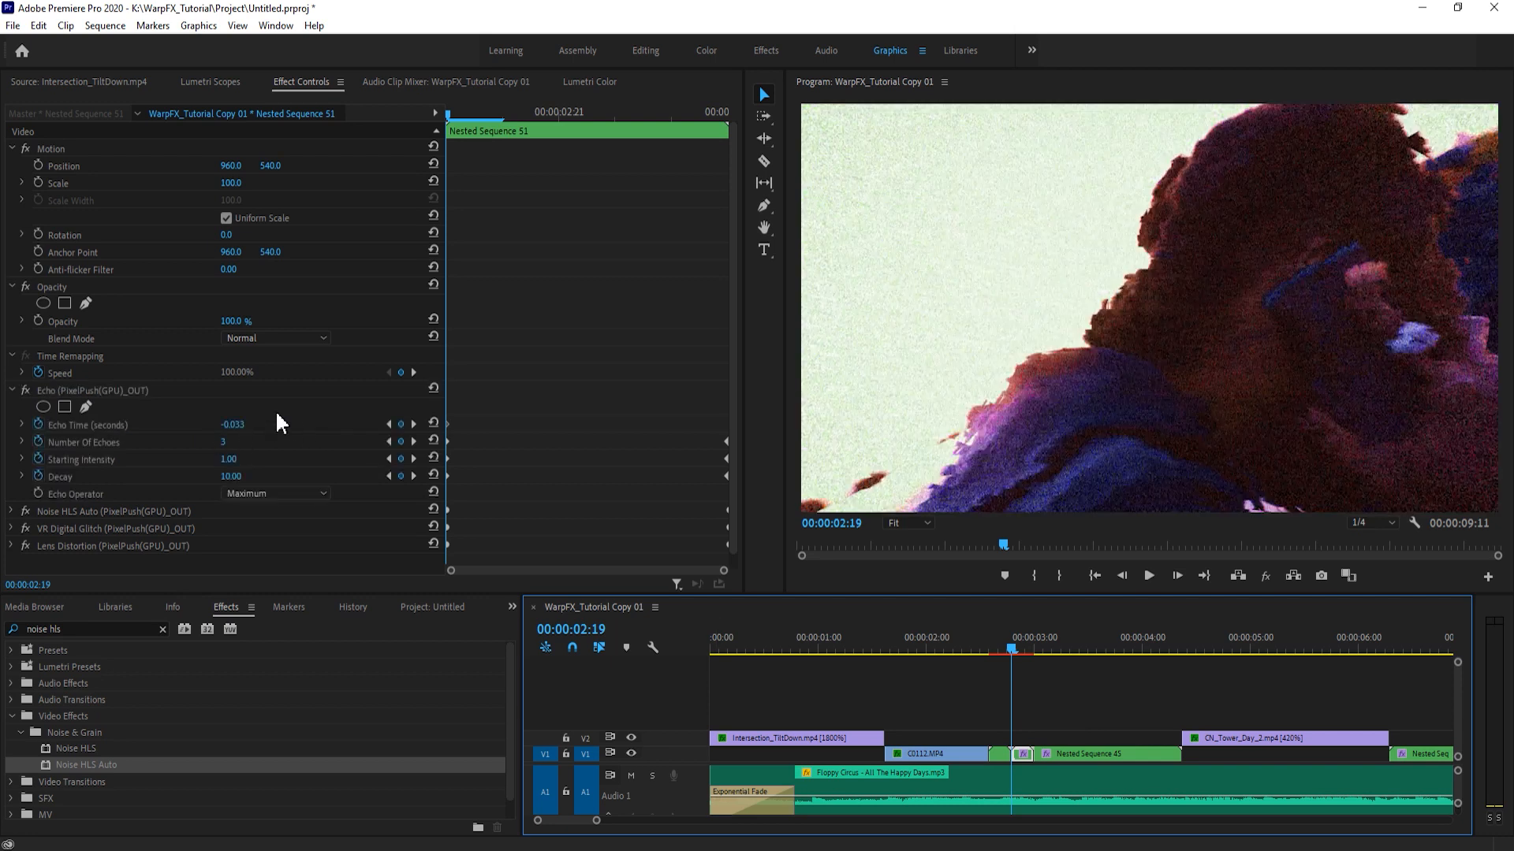
key("Left")
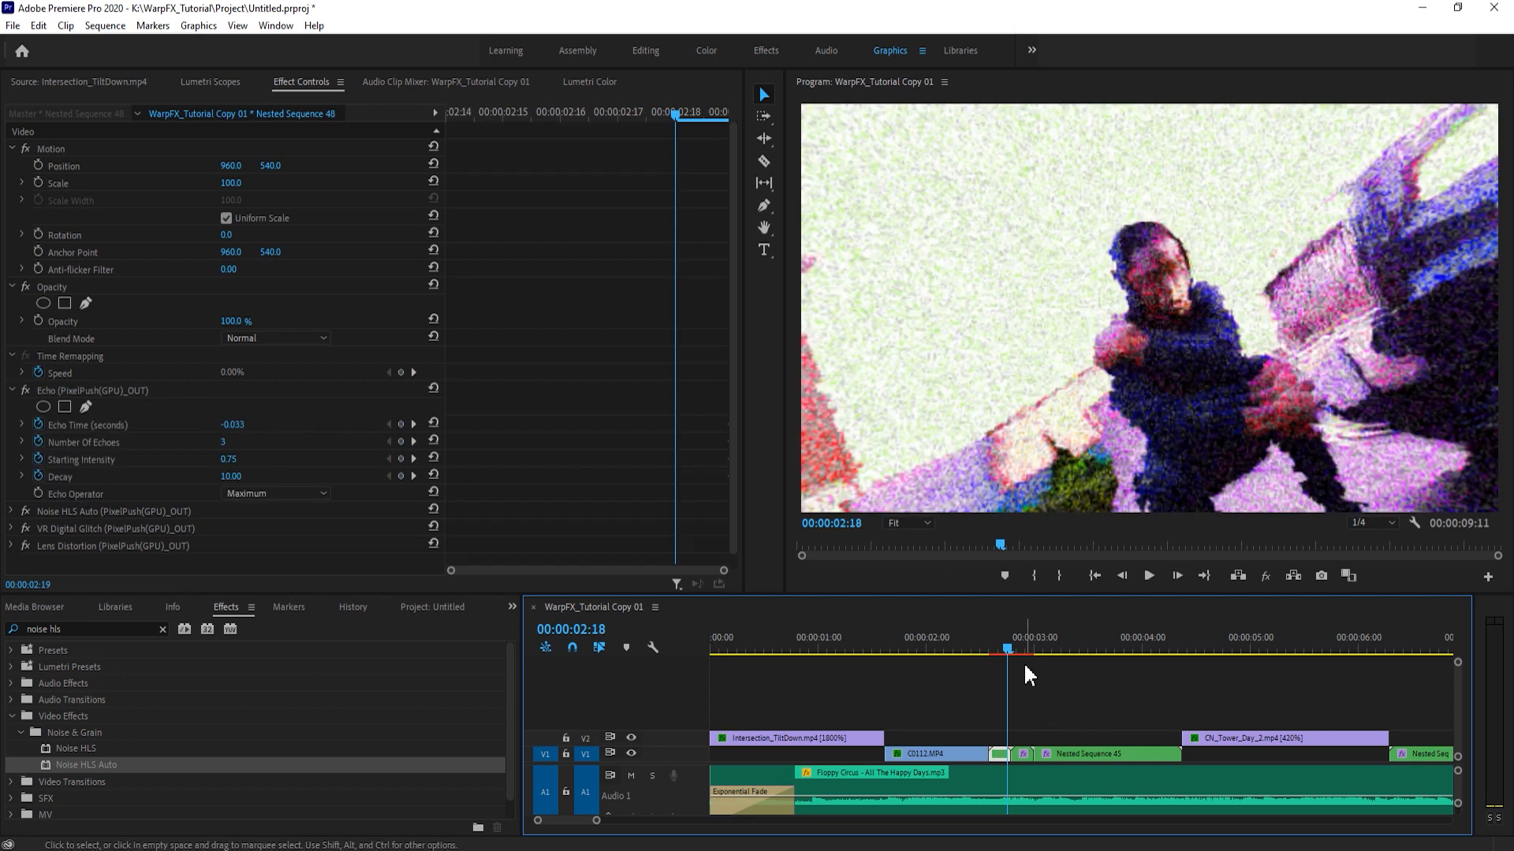
- Increase the Echo effect's Starting Intensity at the first frame of Nested Sequence 51, 00:00:02:19
left_click(992, 637)
key("space")
left_click(1012, 637)
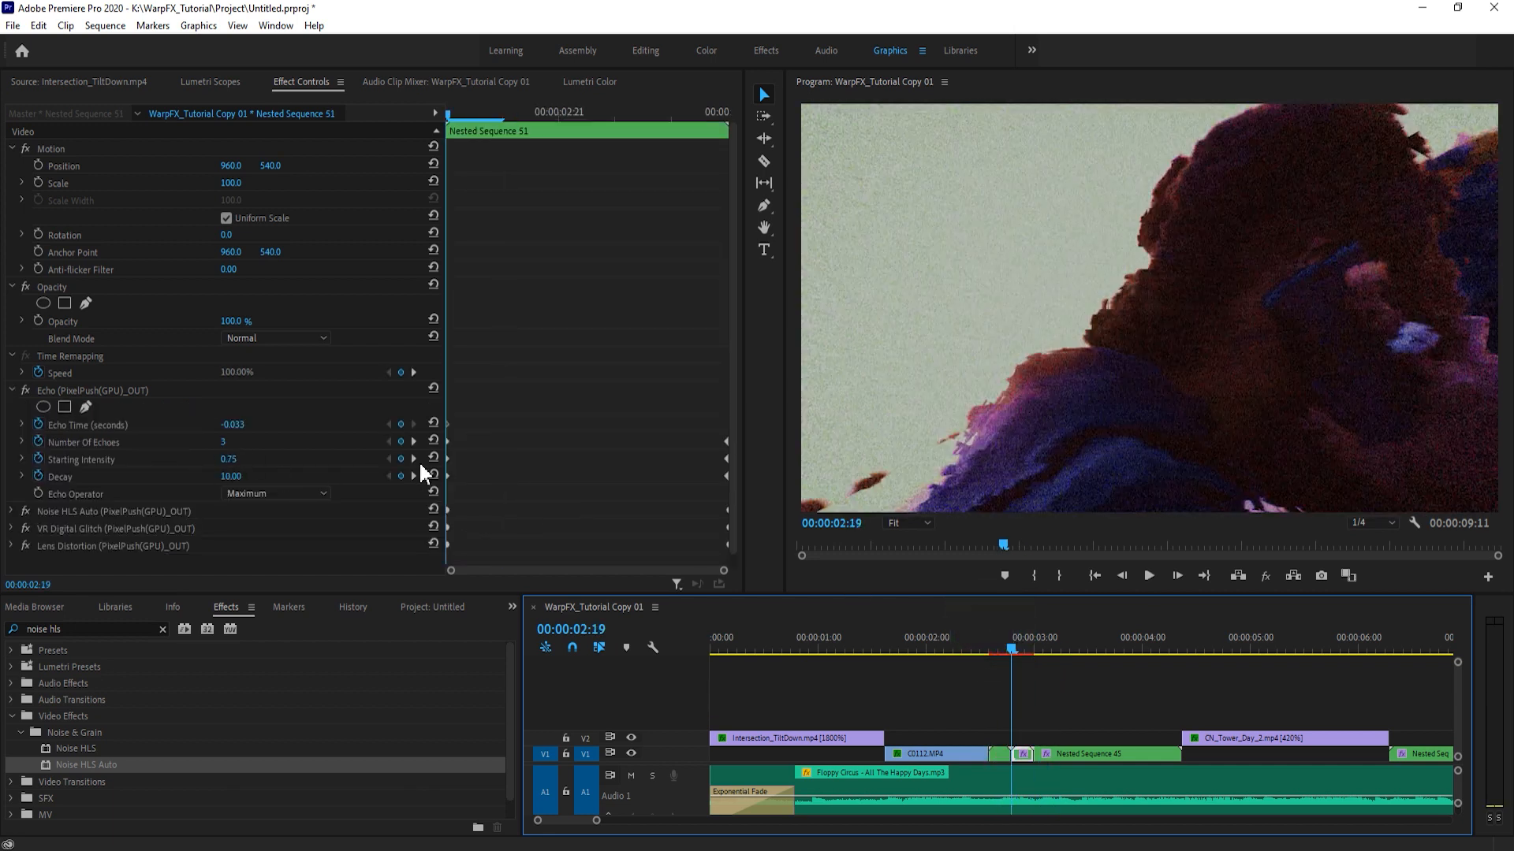
left_click_drag(240, 463, 257, 459)
left_click(1023, 678)
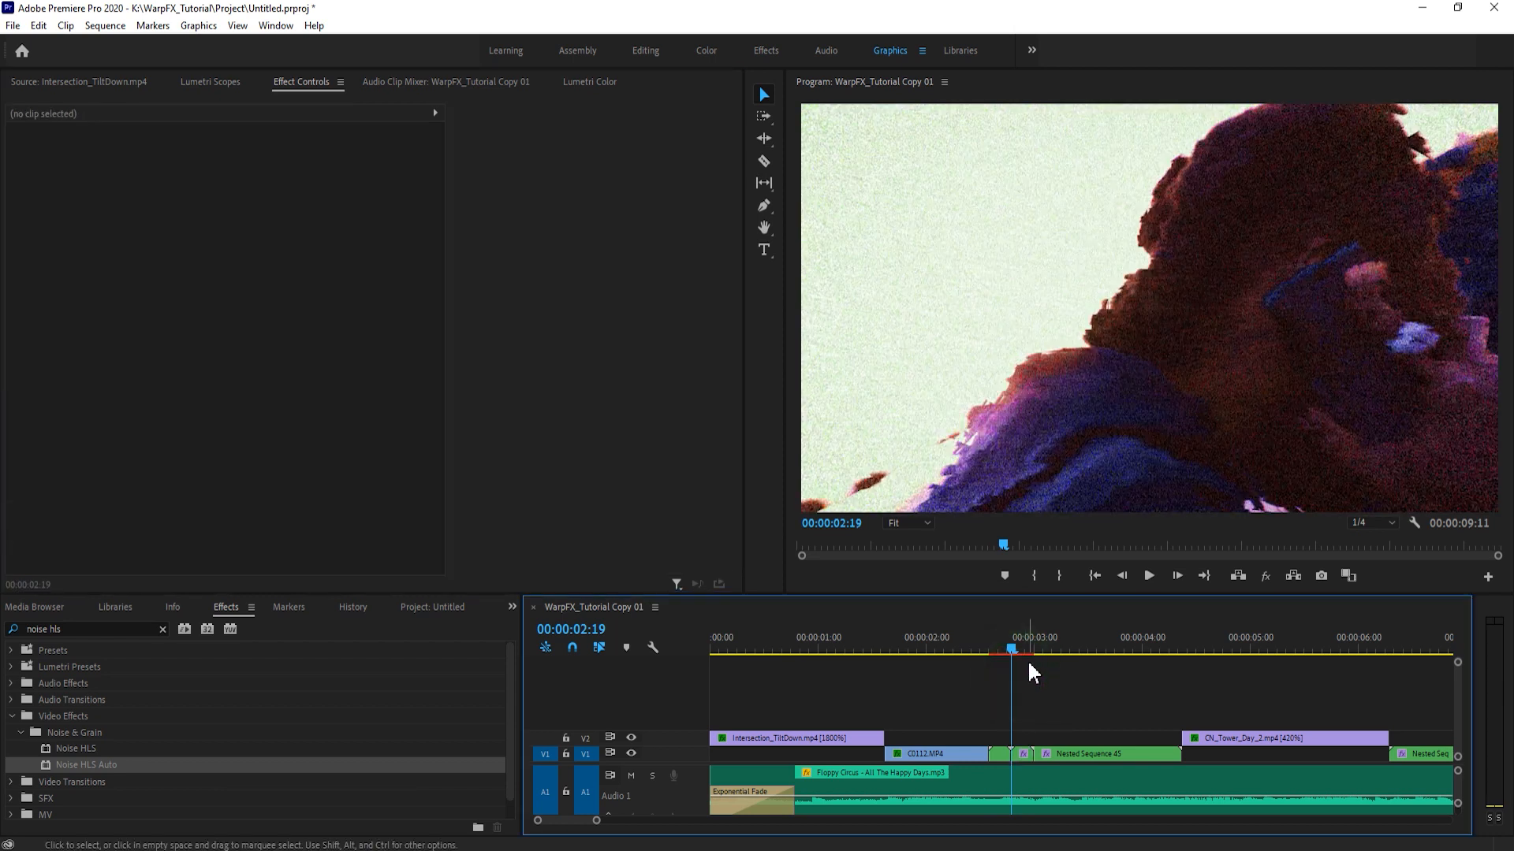
- Play the transition from C0112.MP4 through Nested Sequences 48 and 51 repeatedly to check how smoothly the two sides match
left_click(1010, 648)
key("space")
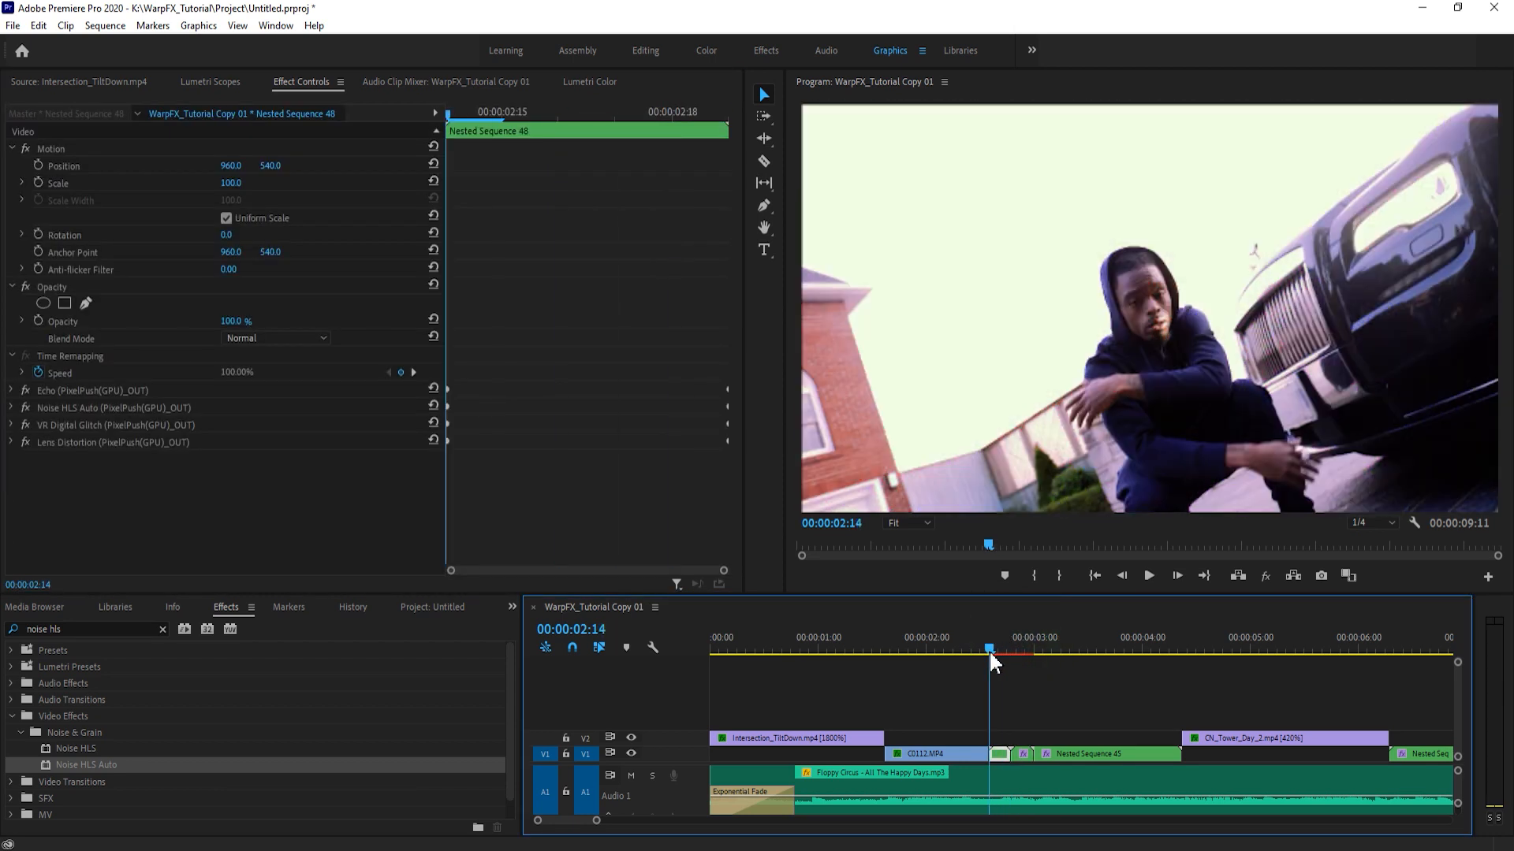
left_click(987, 642)
key("space")
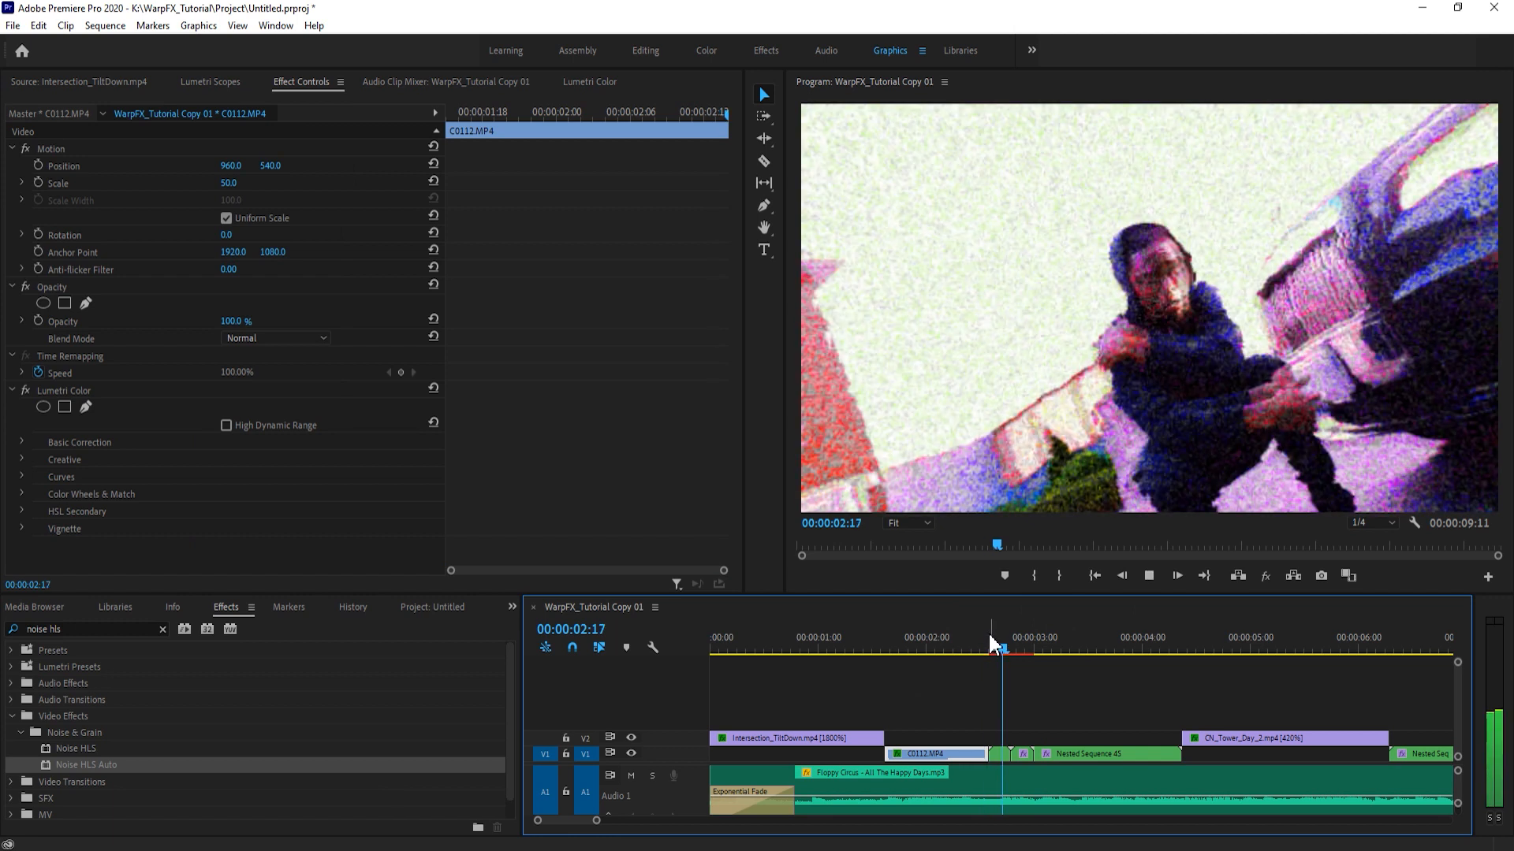
key("space")
left_click(989, 641)
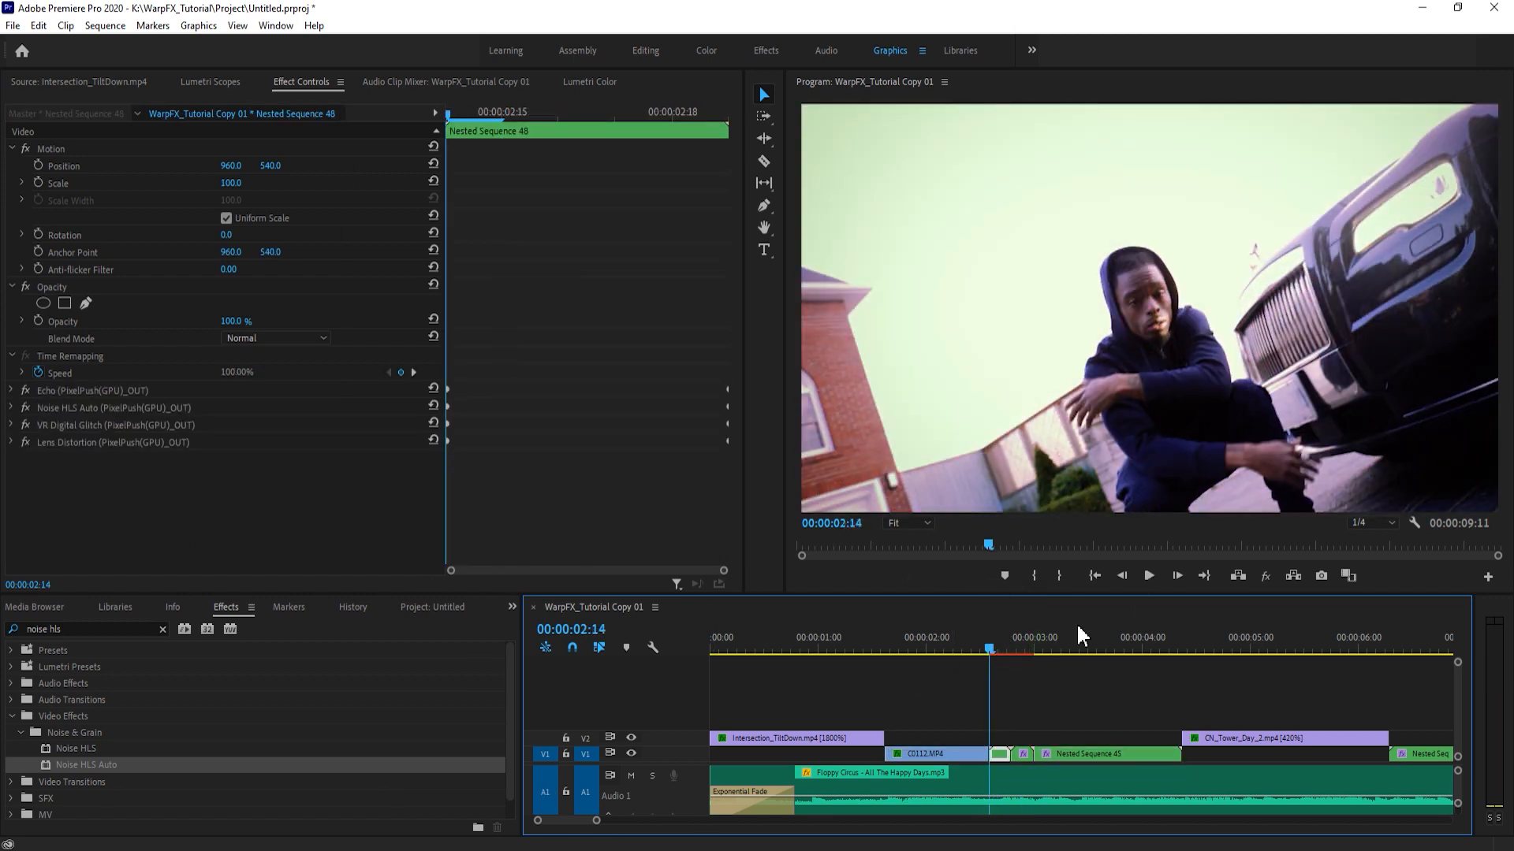
key("space")
left_click_drag(986, 645, 958, 646)
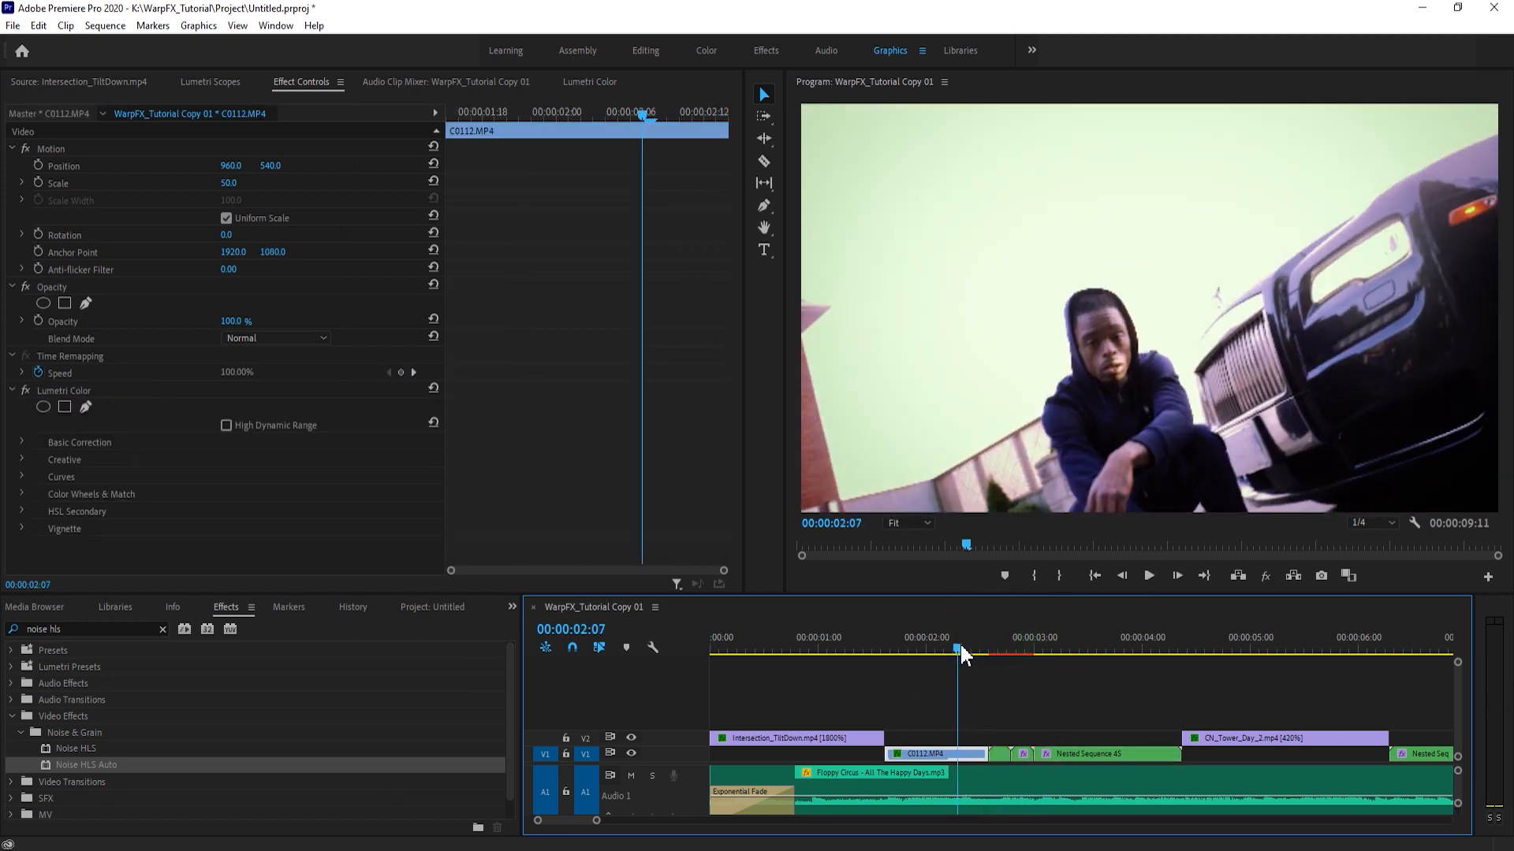
key("space")
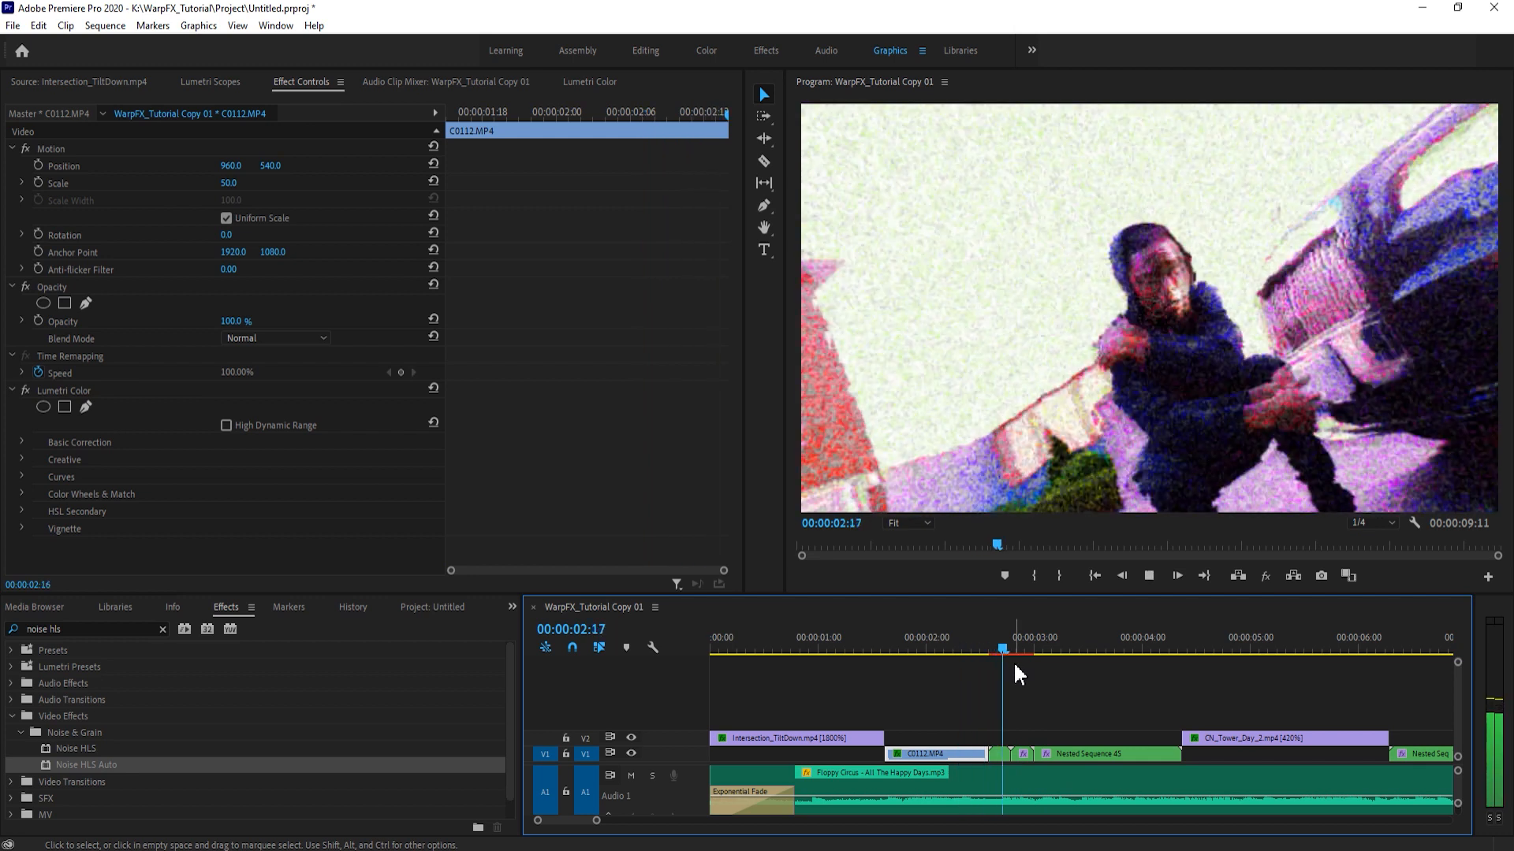
key("space")
mouse_move(1044, 646)
left_mouse_down()
mouse_move(1197, 635)
mouse_move(1024, 646)
left_mouse_up()
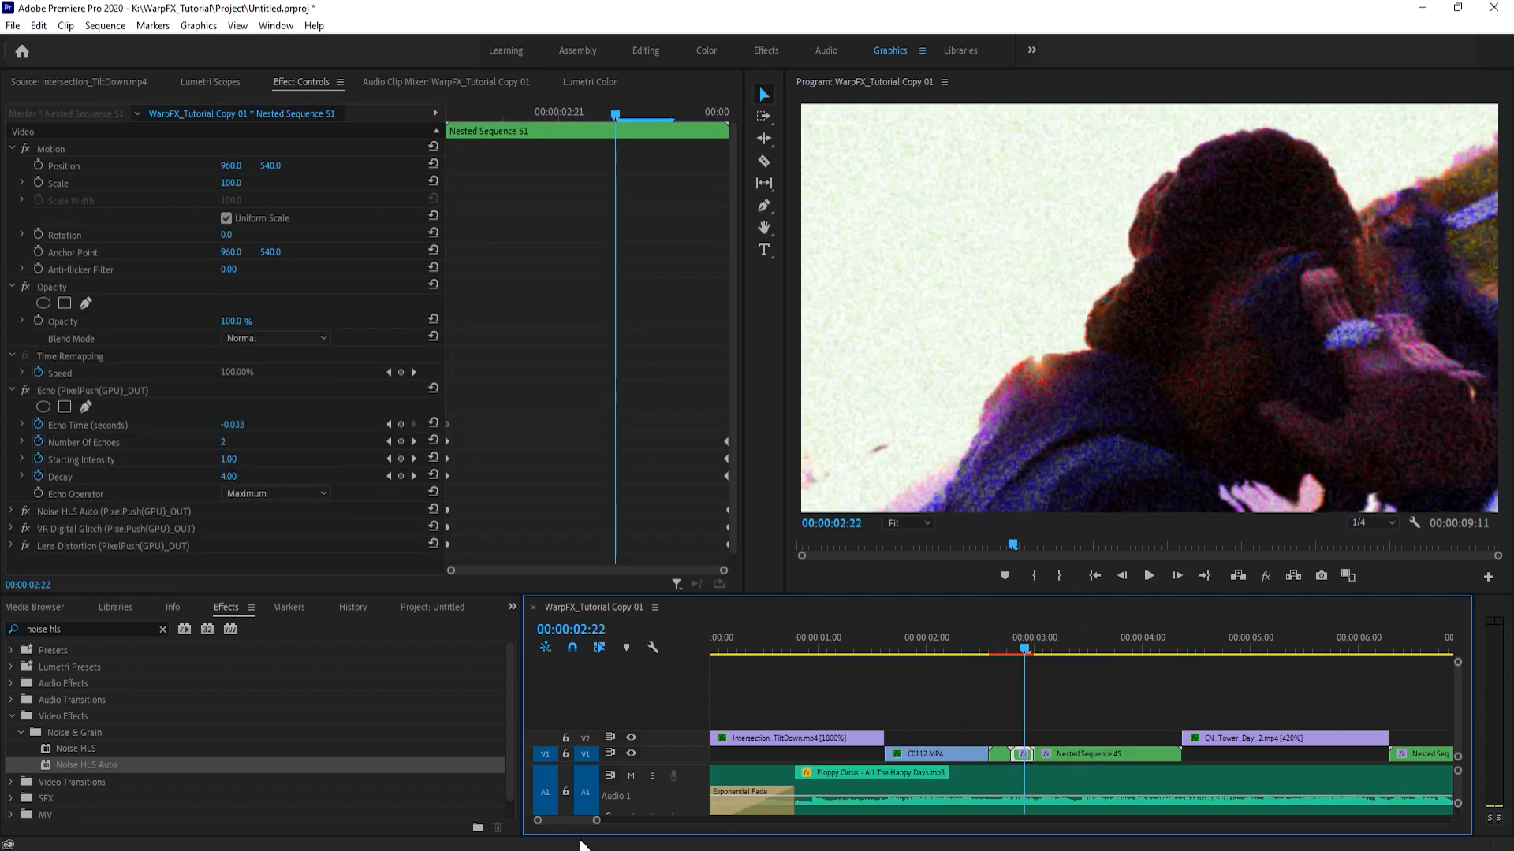
- Cut and nest short transition segments at the edges of the Intersection_TiltDown.mp4, C0112.MP4 and CN_Tower_Day_2.mp4 clips
left_click_drag(597, 821, 625, 822)
left_click_drag(792, 637, 809, 643)
left_click(864, 687)
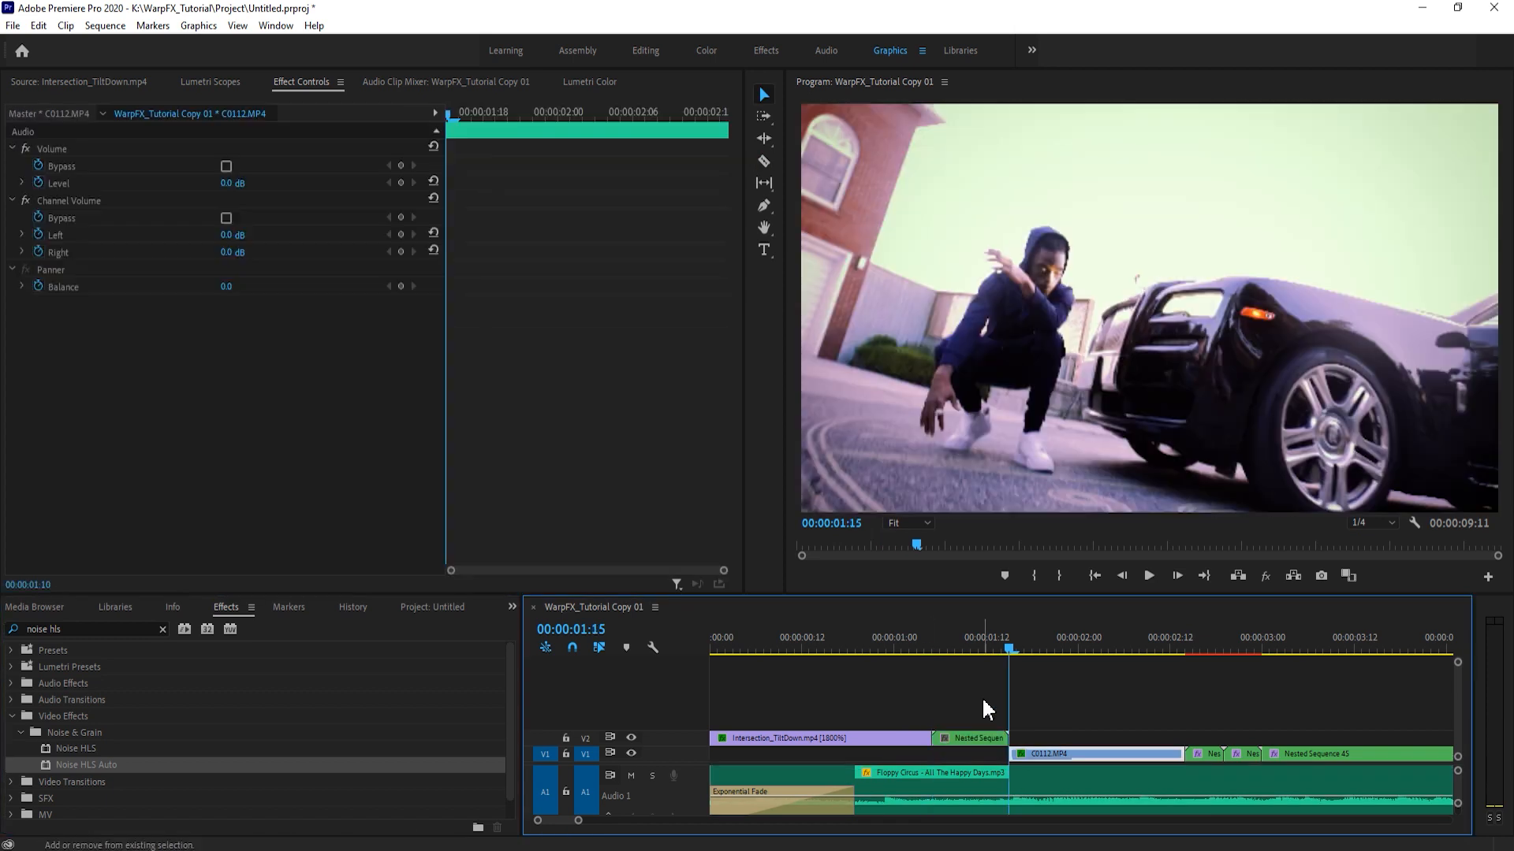
left_click(981, 631)
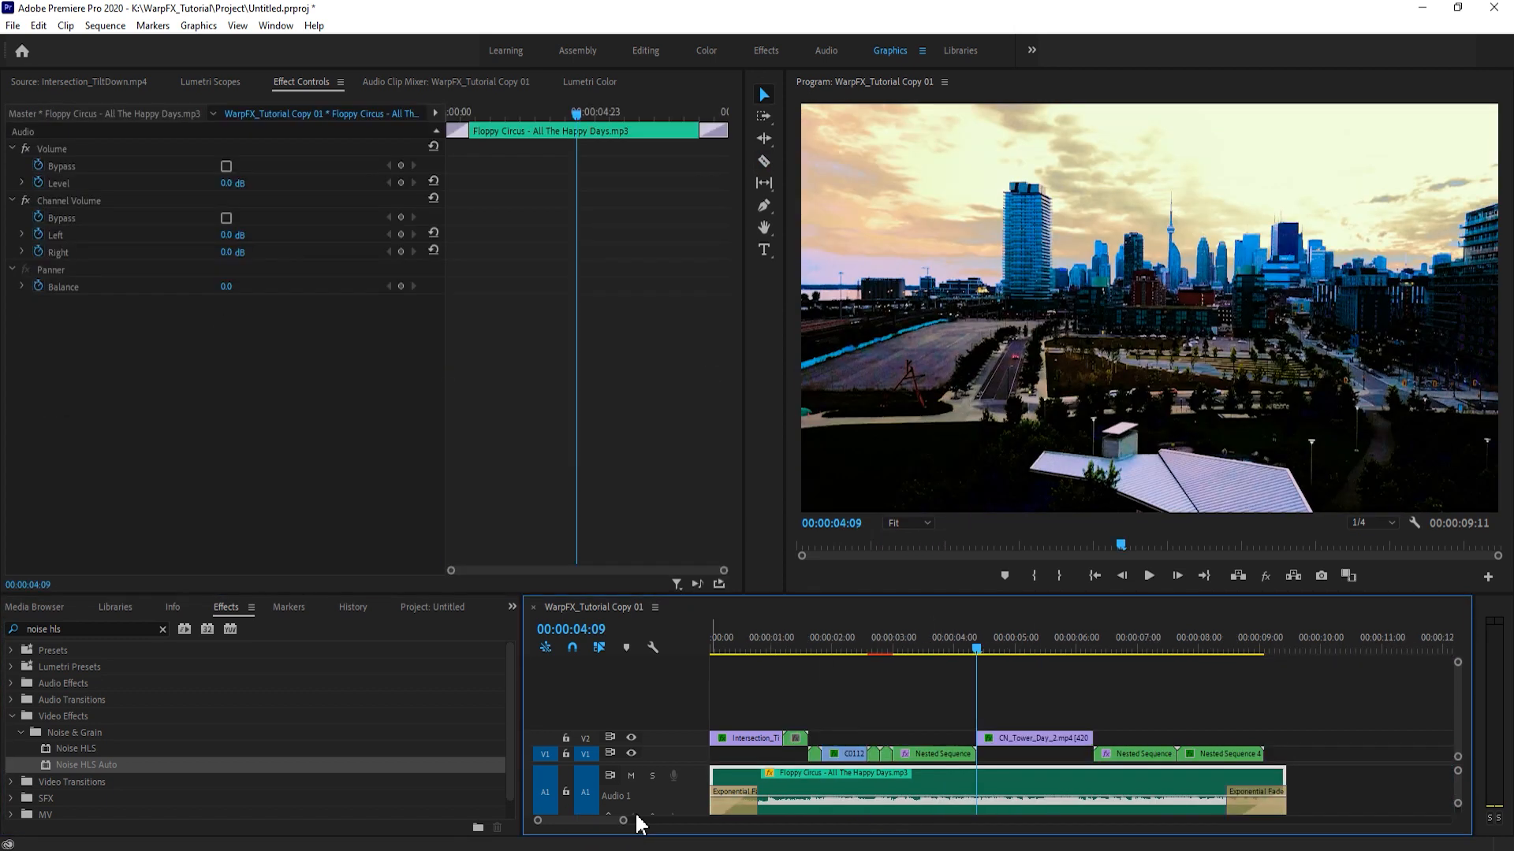
left_click(1100, 741)
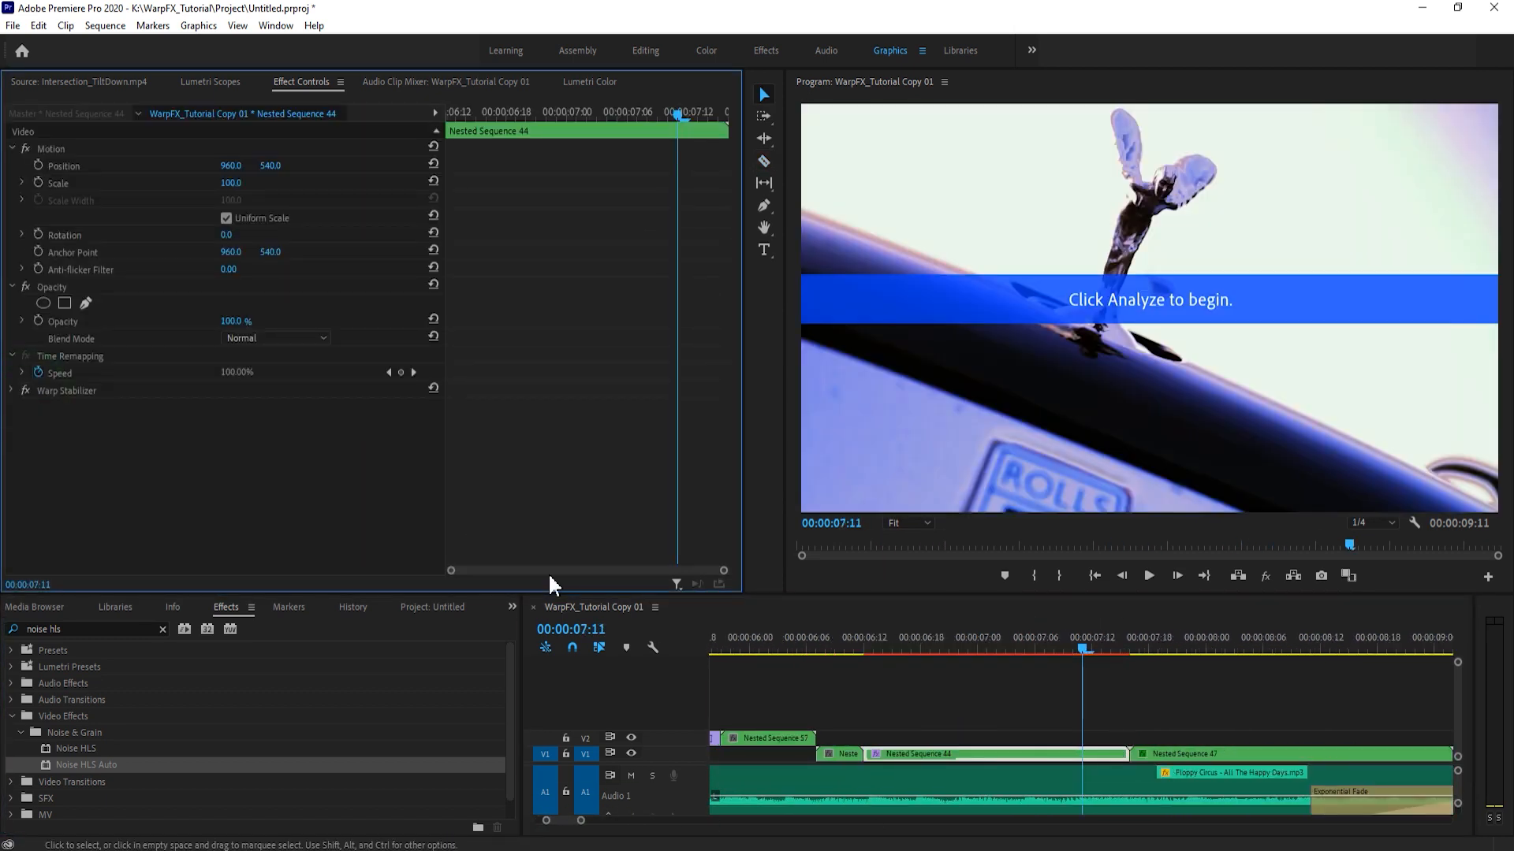
left_click(867, 691)
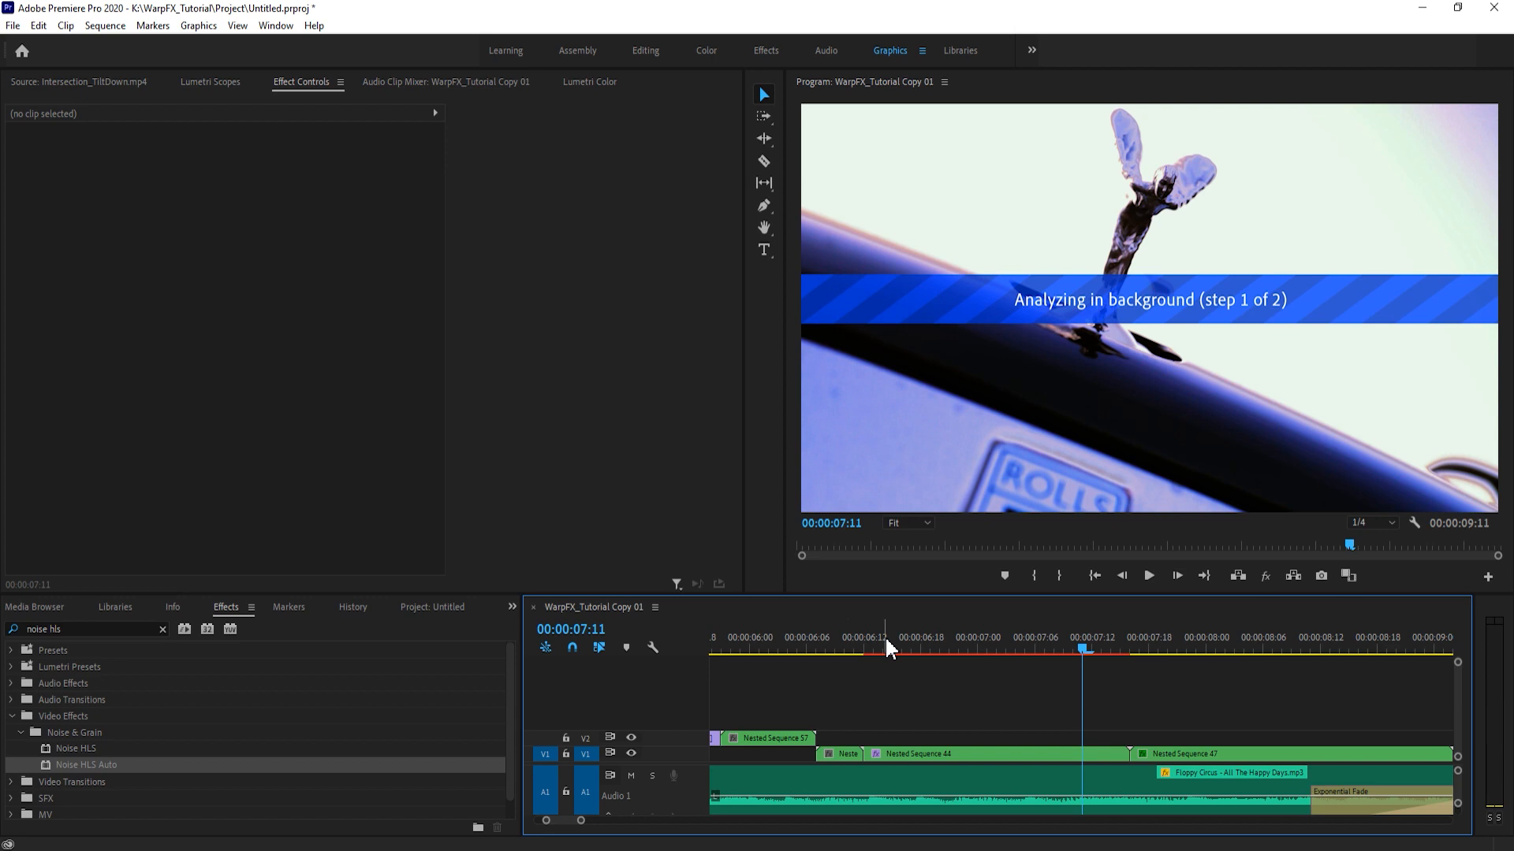
- Delete the short nested segment before Nested Sequence 44 and extend Nested Sequence 44 back to the end of Nested Sequence 57
left_click(905, 753)
left_click(12, 391)
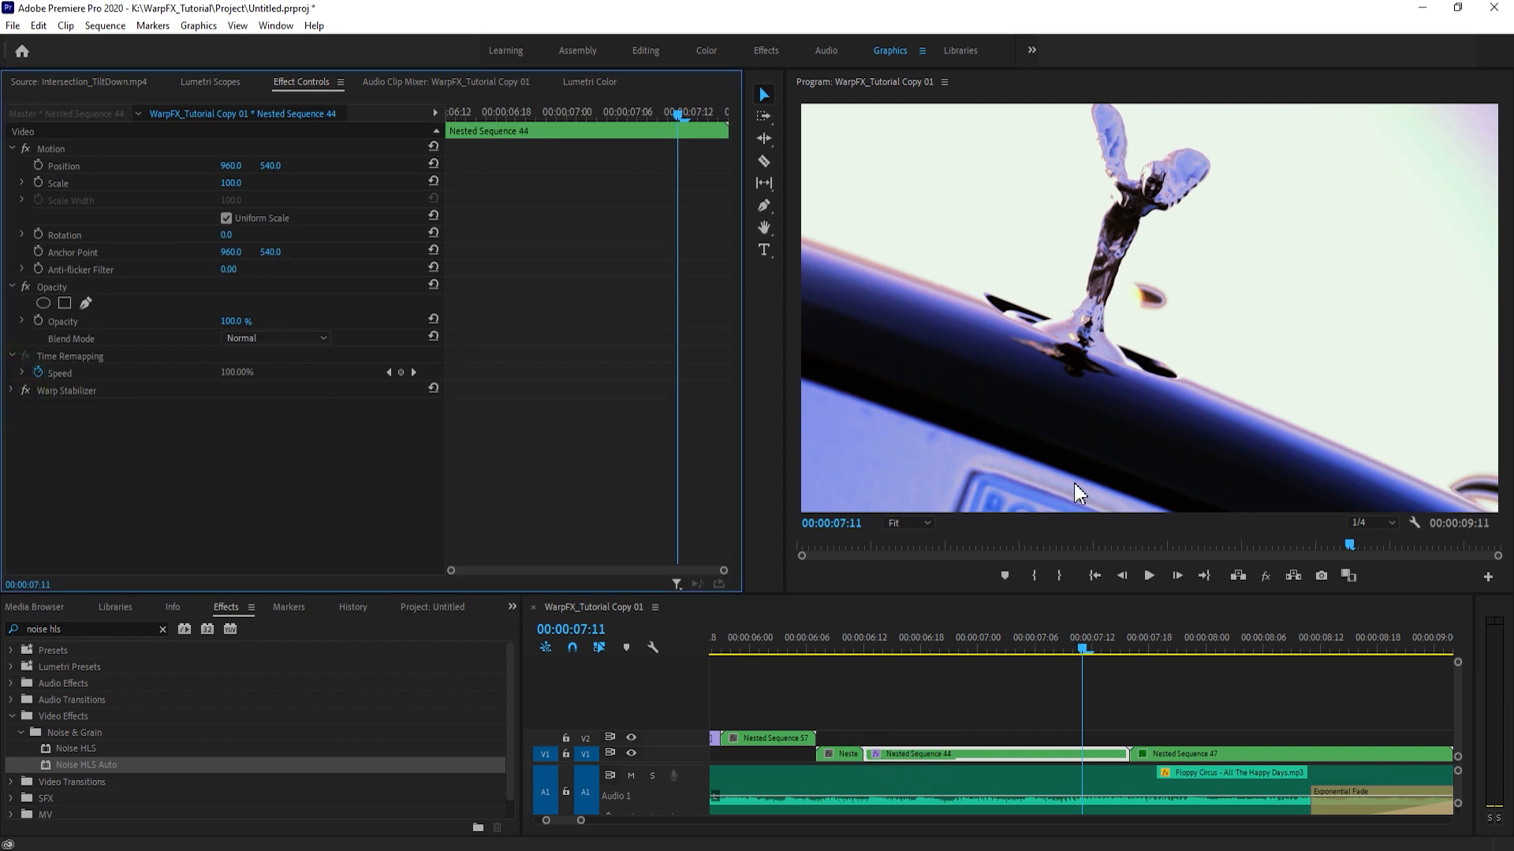
left_click(878, 667)
left_click_drag(877, 642, 924, 670)
left_click(850, 645)
left_click(895, 753)
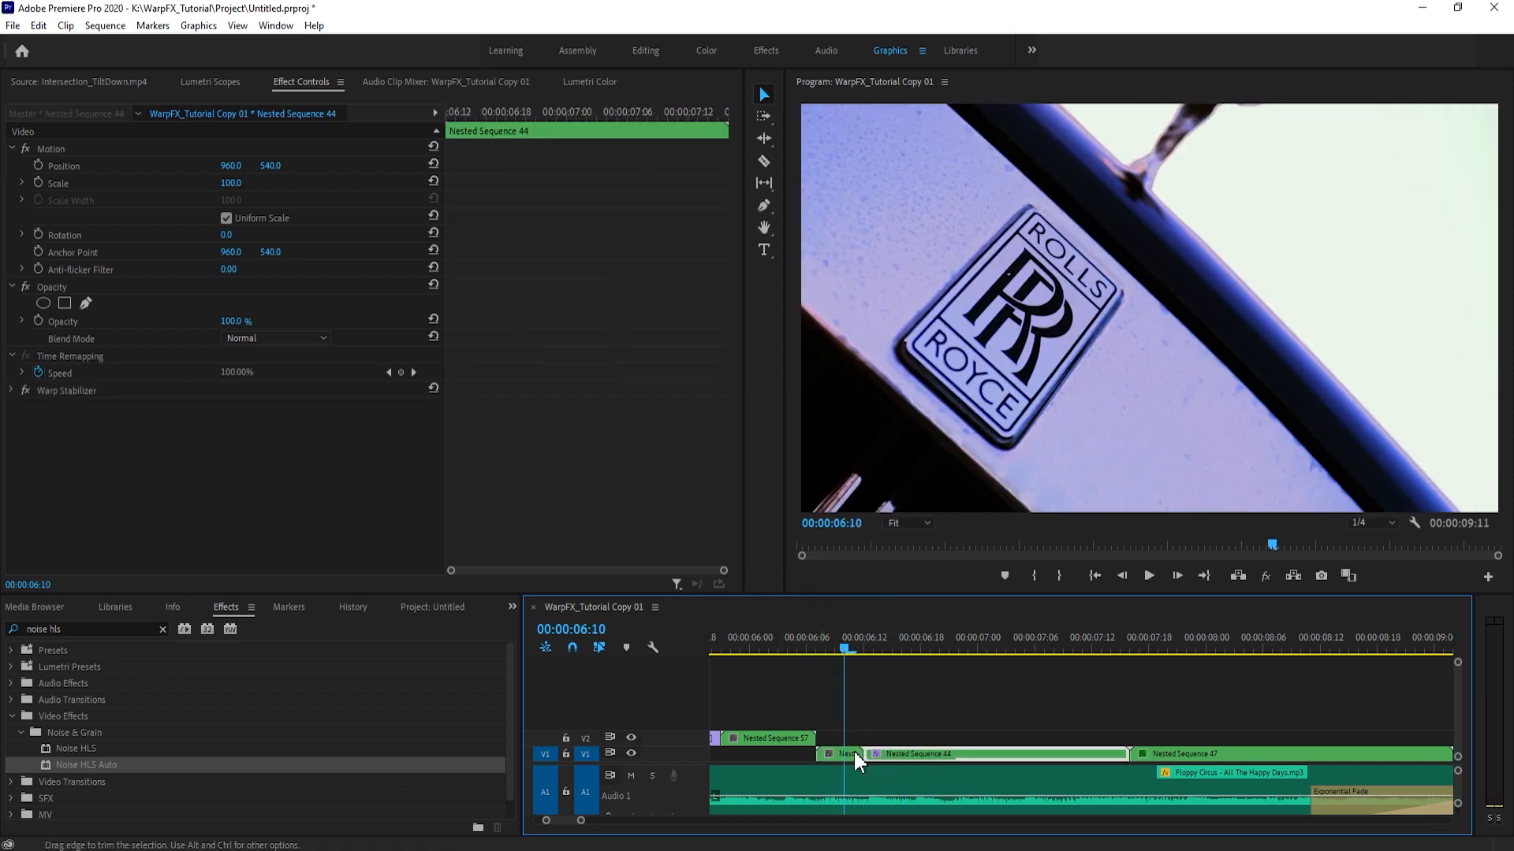
left_click(848, 752)
key("Delete")
left_click_drag(868, 751, 815, 751)
left_click(867, 755)
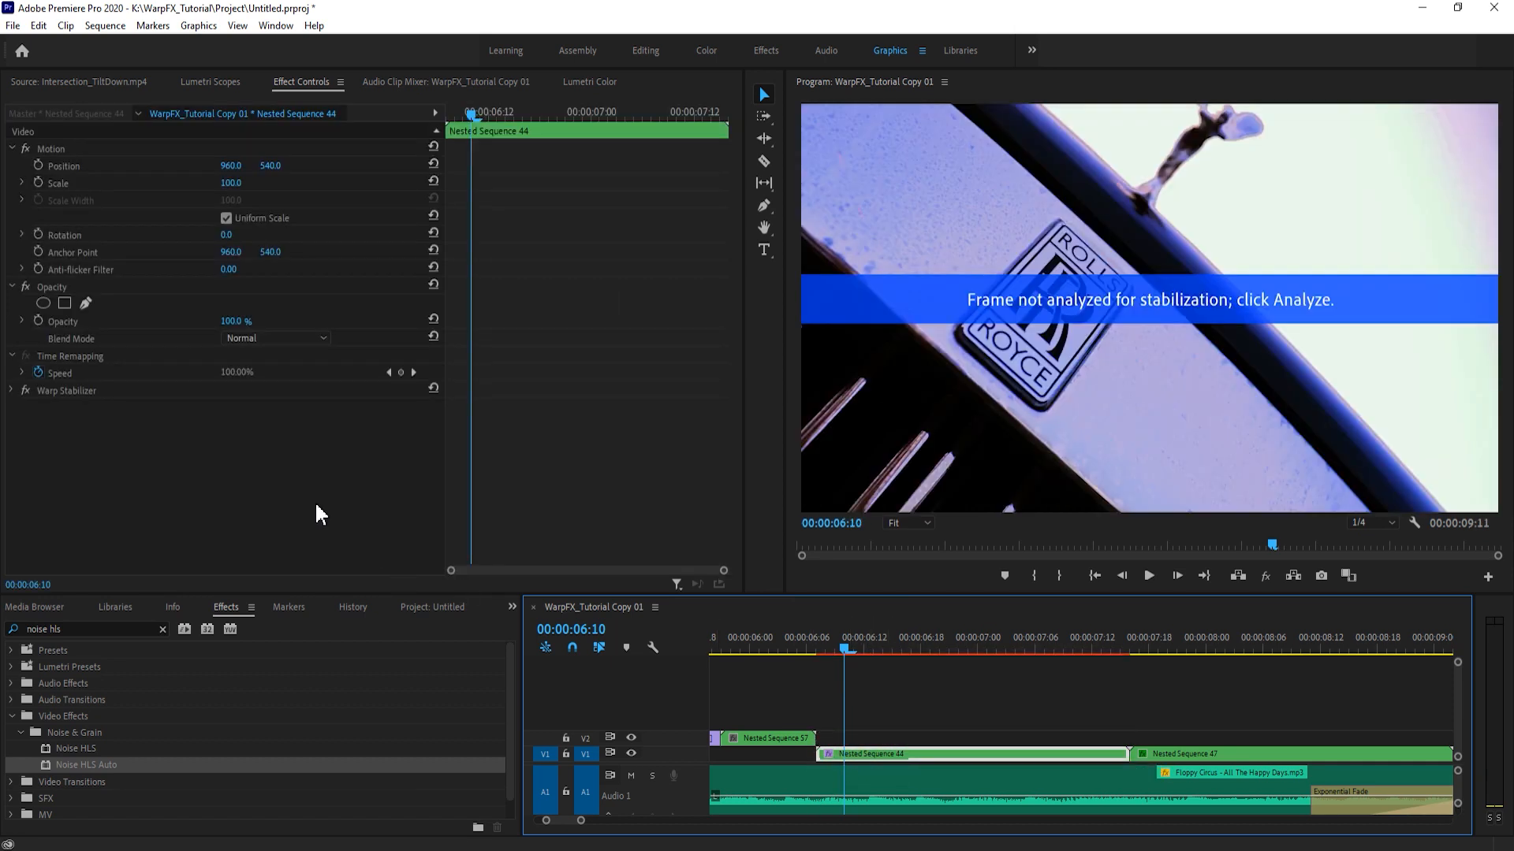
- Re-analyze the Warp Stabilizer on the extended Nested Sequence 44, keeping Smooth Motion and Subspace Warp
left_click(15, 392)
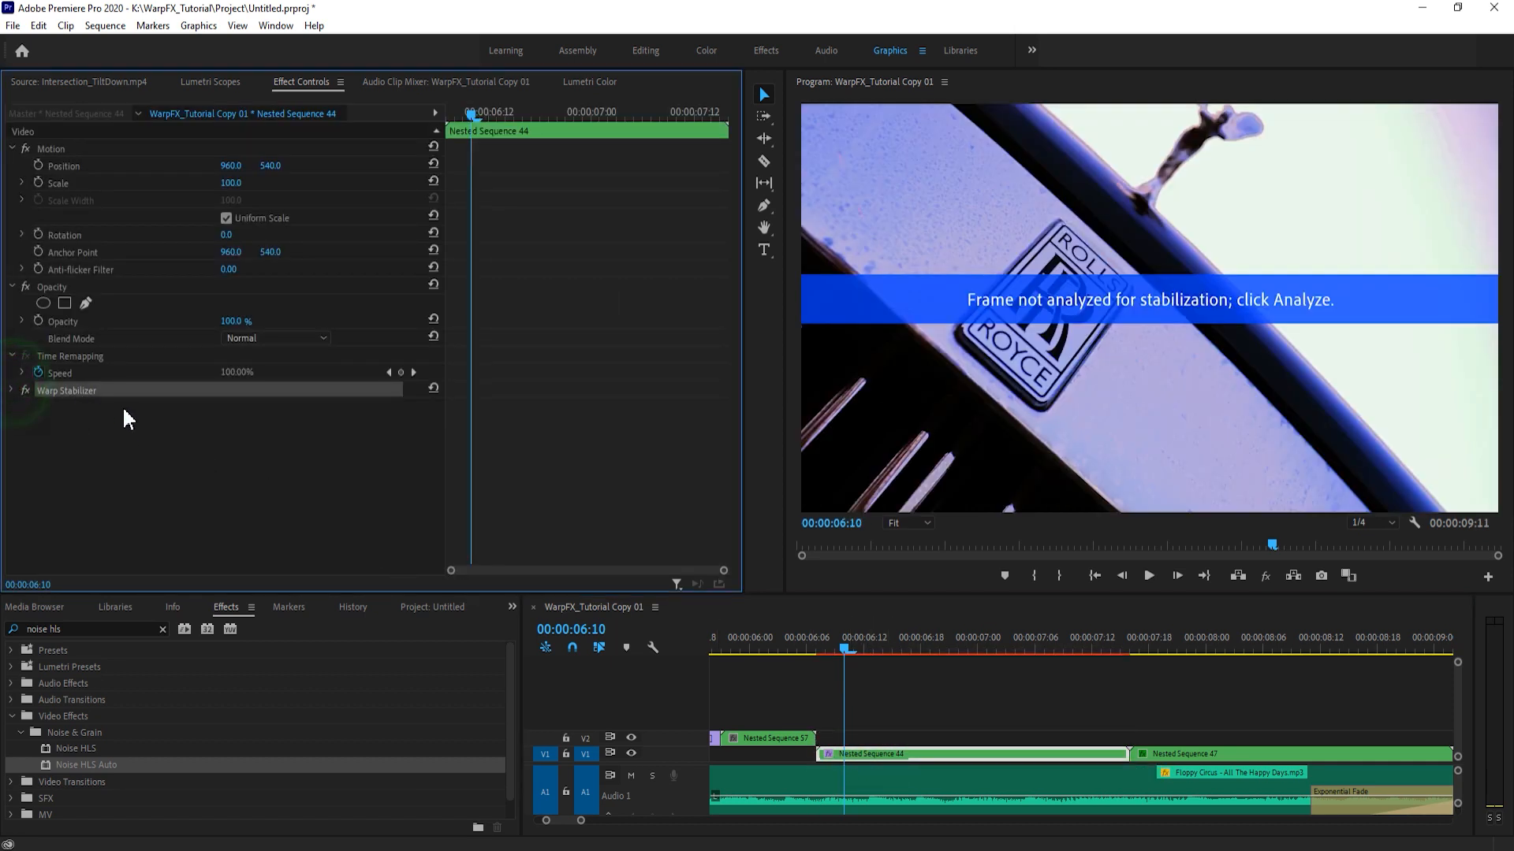
left_click(14, 392)
left_click(230, 409)
left_click(997, 704)
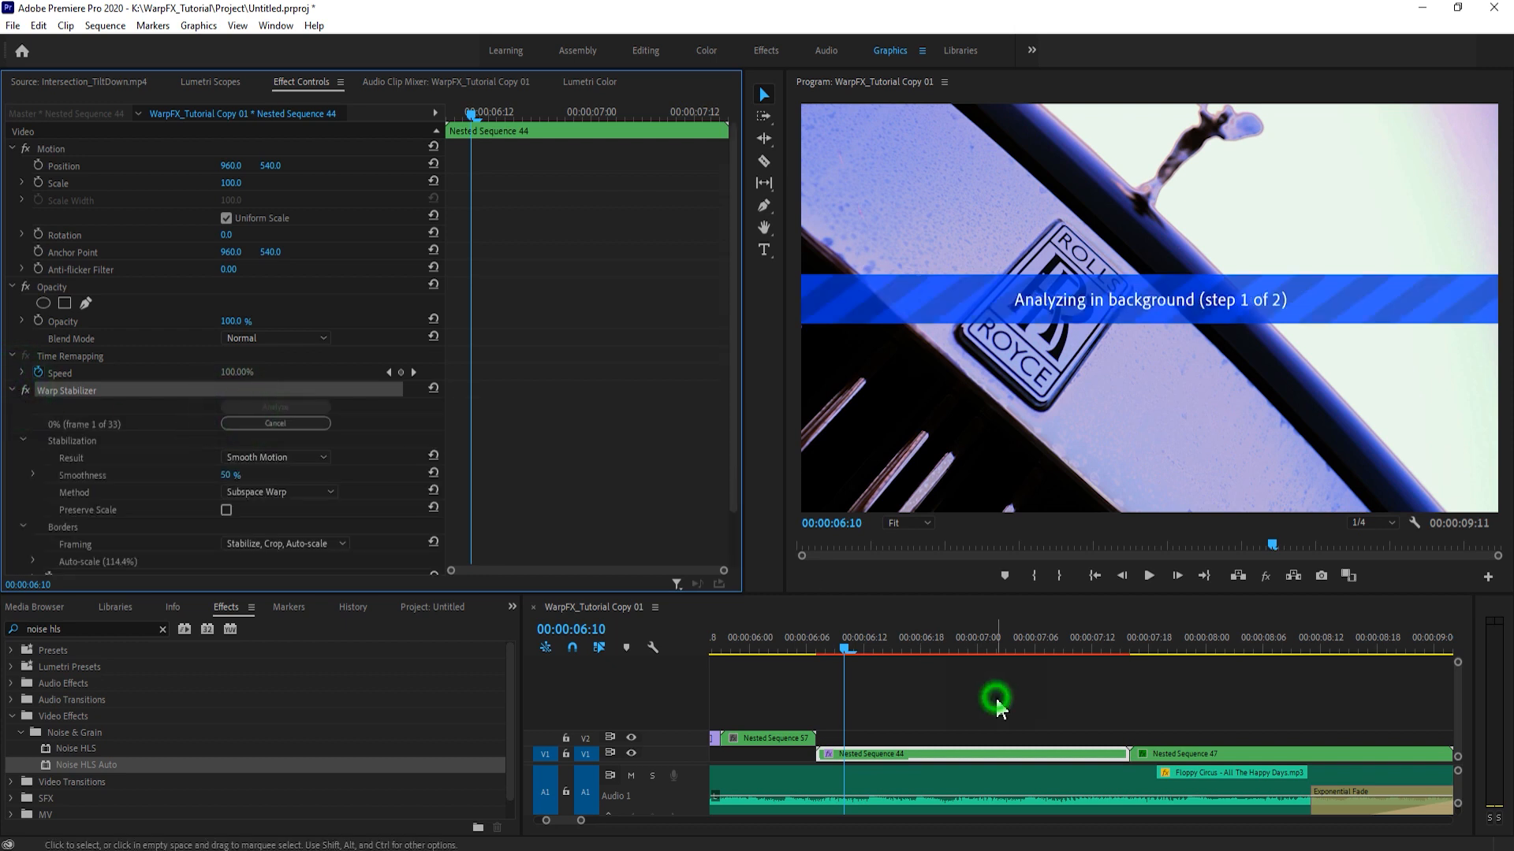
left_click(957, 751)
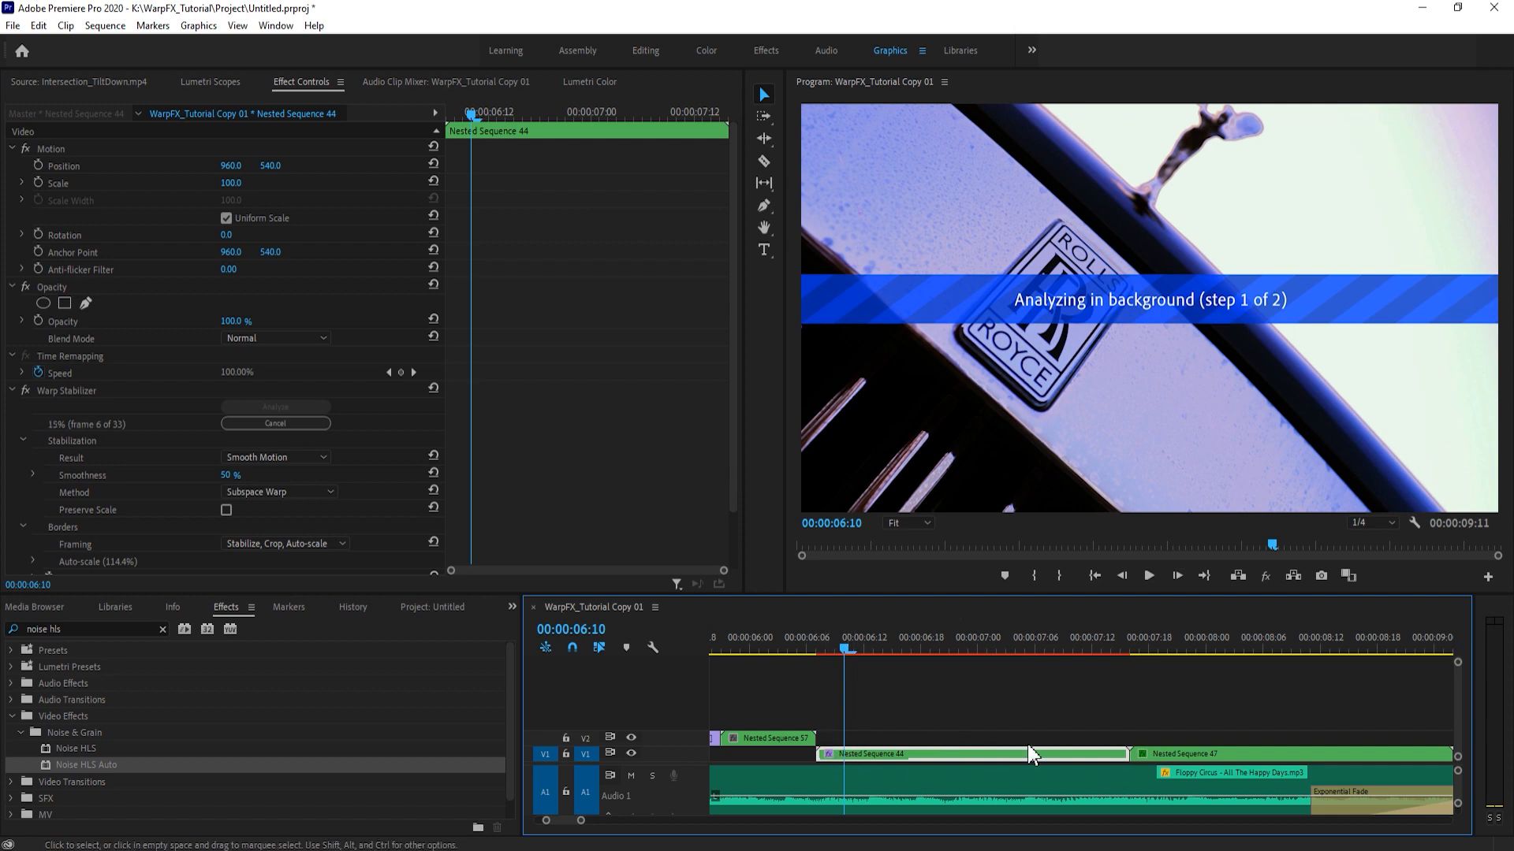
left_click(991, 685)
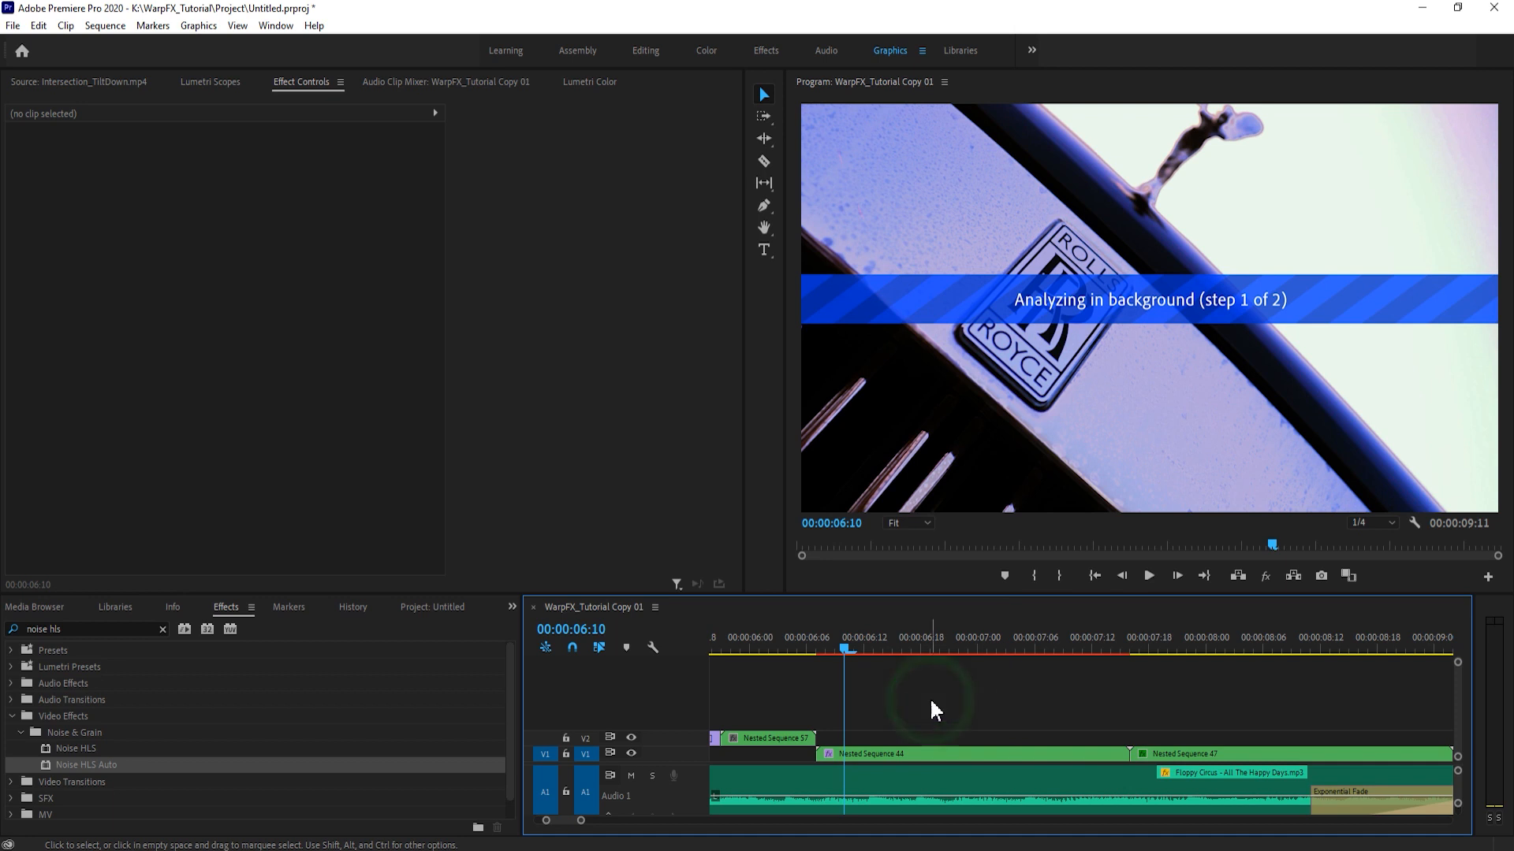
left_click(864, 754)
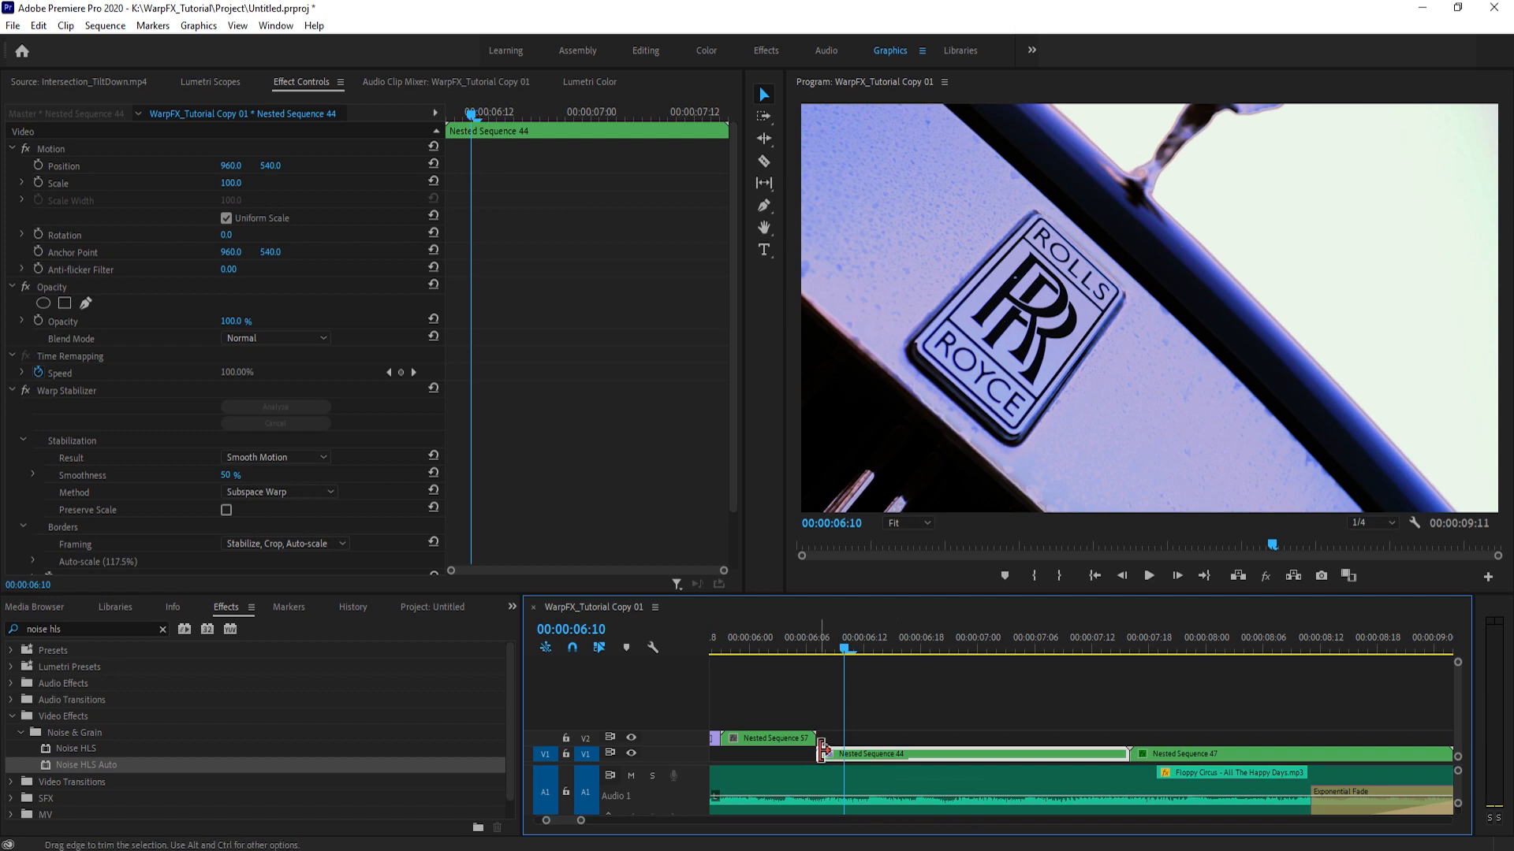
left_click_drag(796, 741, 798, 727)
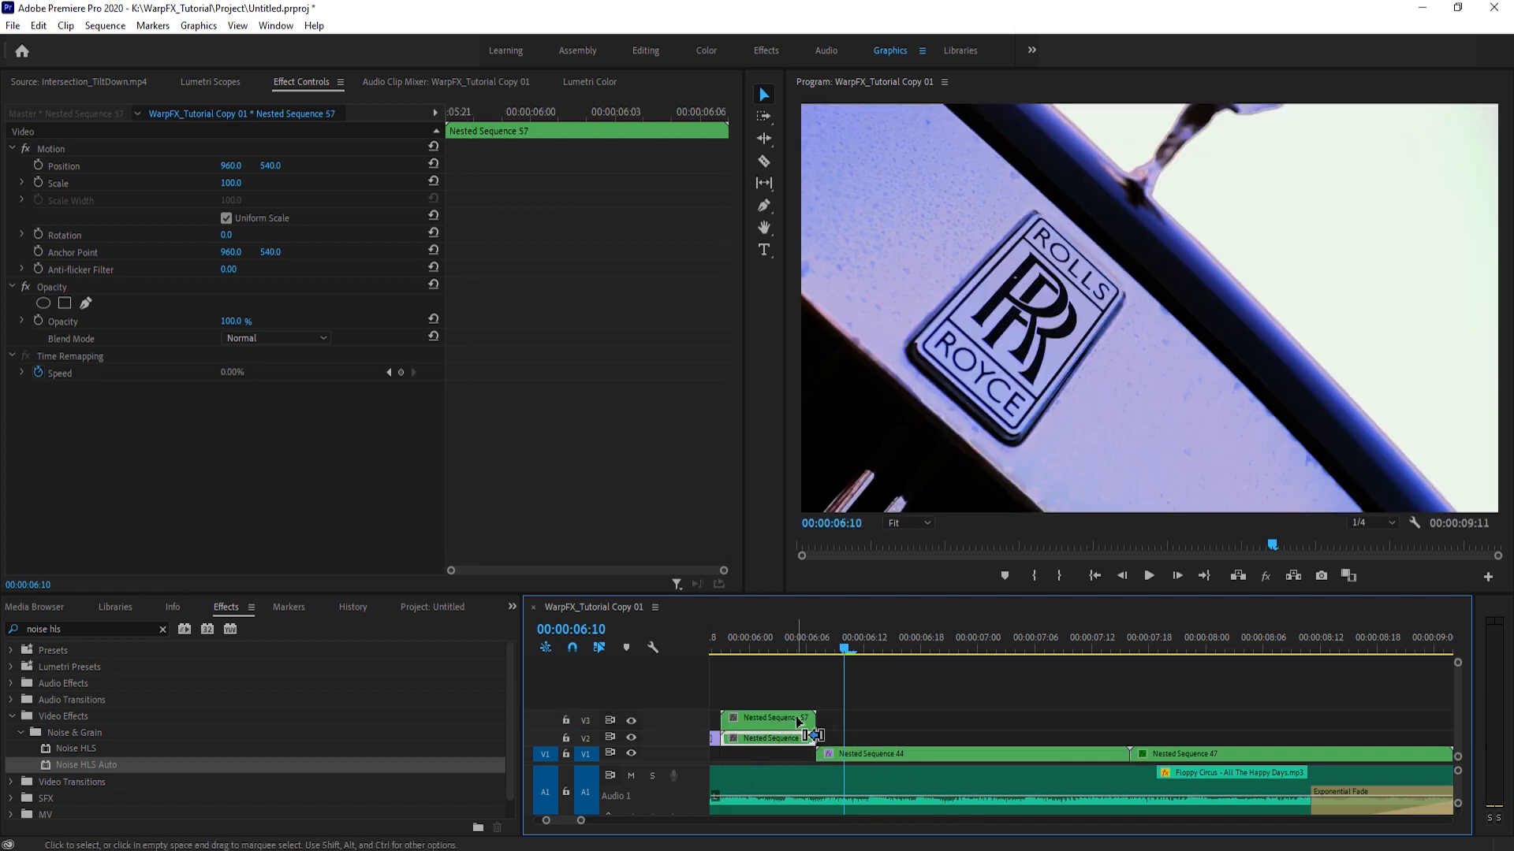
key("ctrl+z")
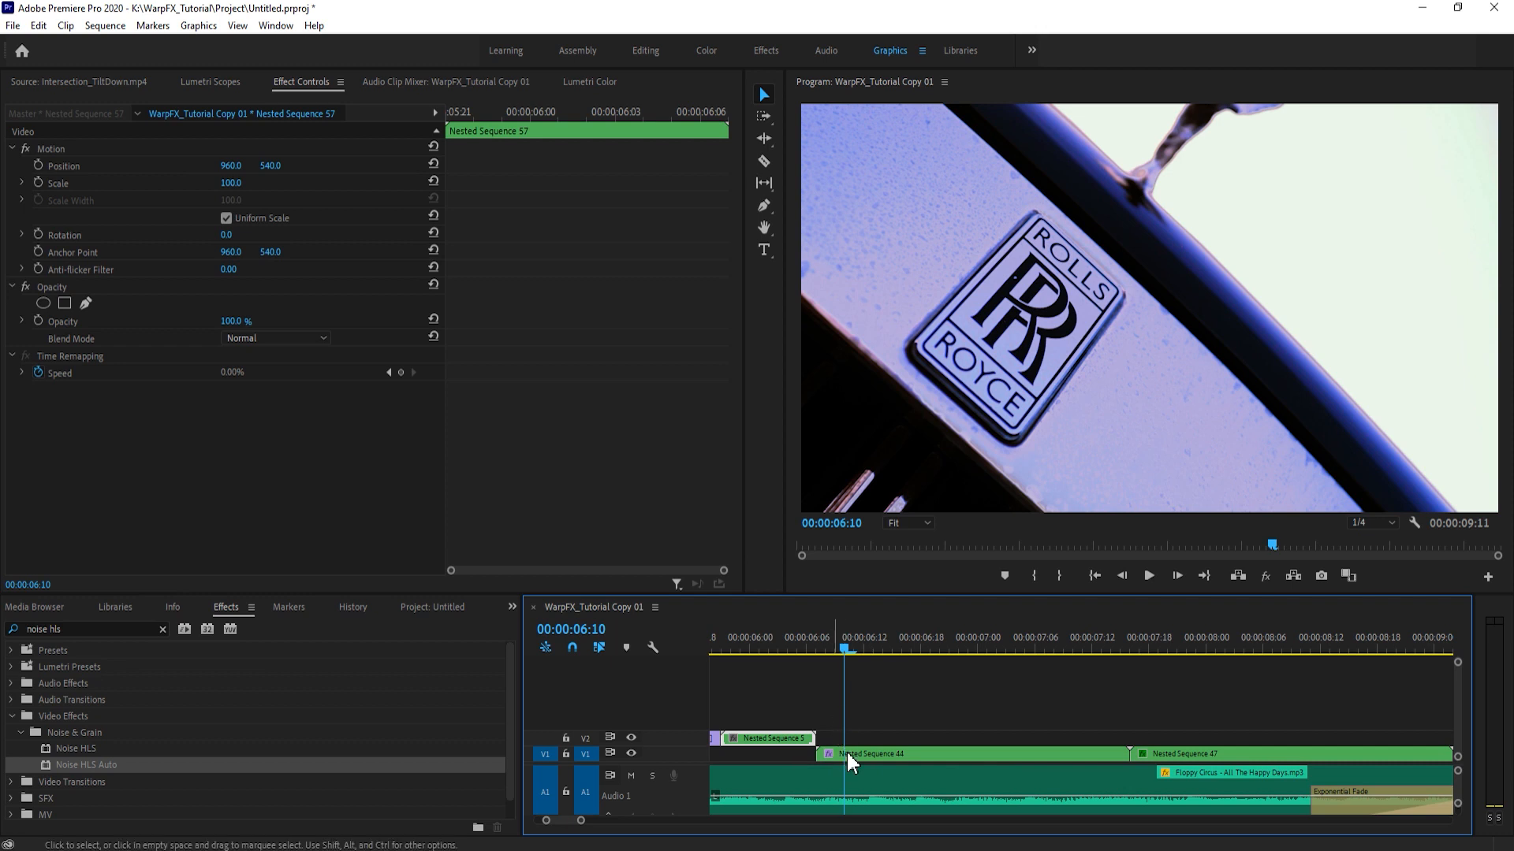
- Split Nested Sequence 44 at 00:00:06:12 and nest its first five frames as a separate transition segment
left_click(895, 754)
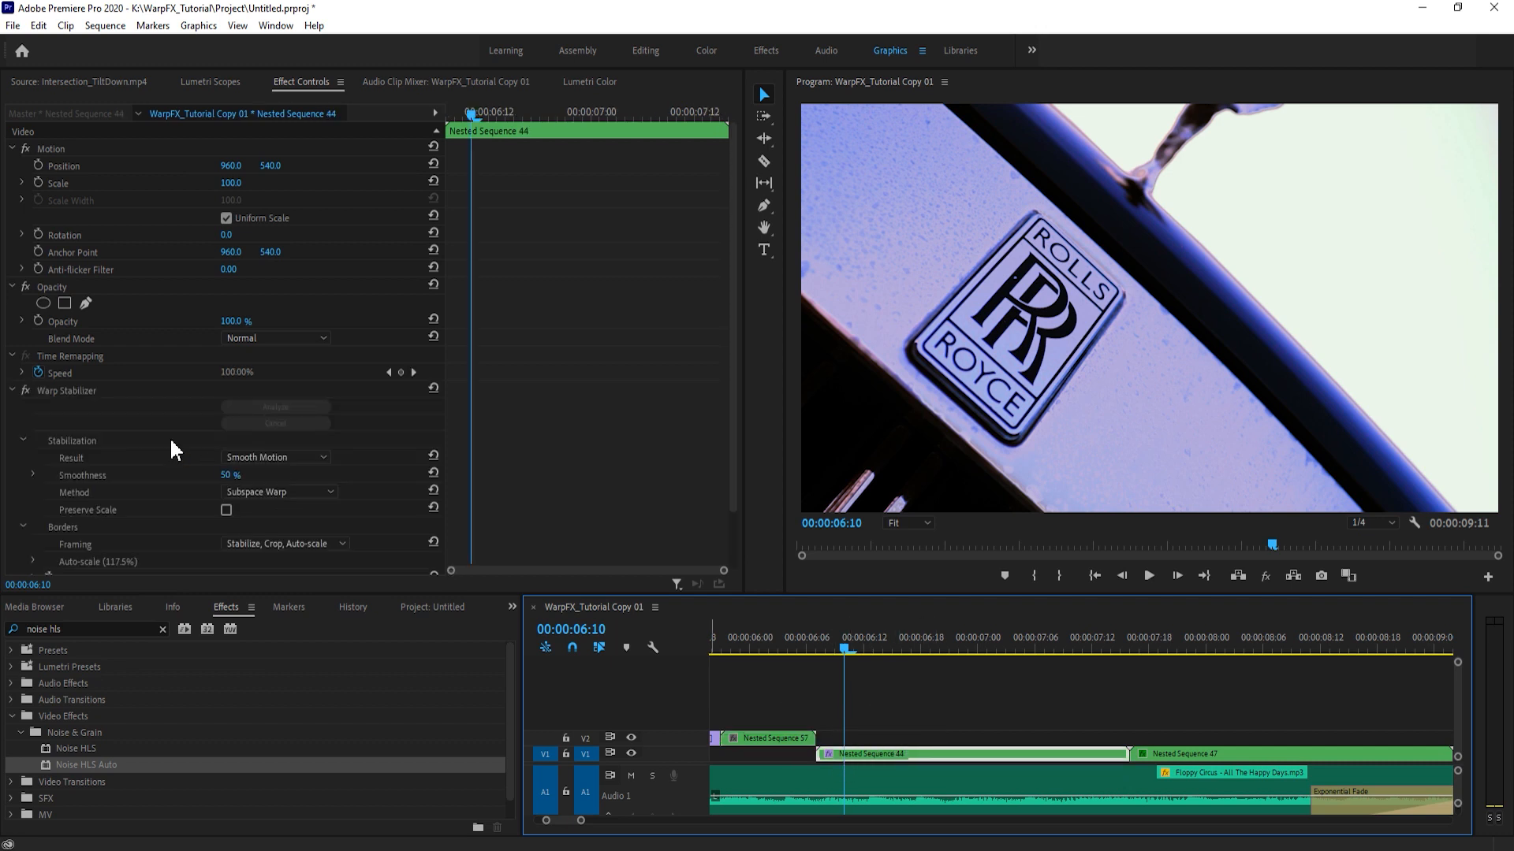
left_click(12, 390)
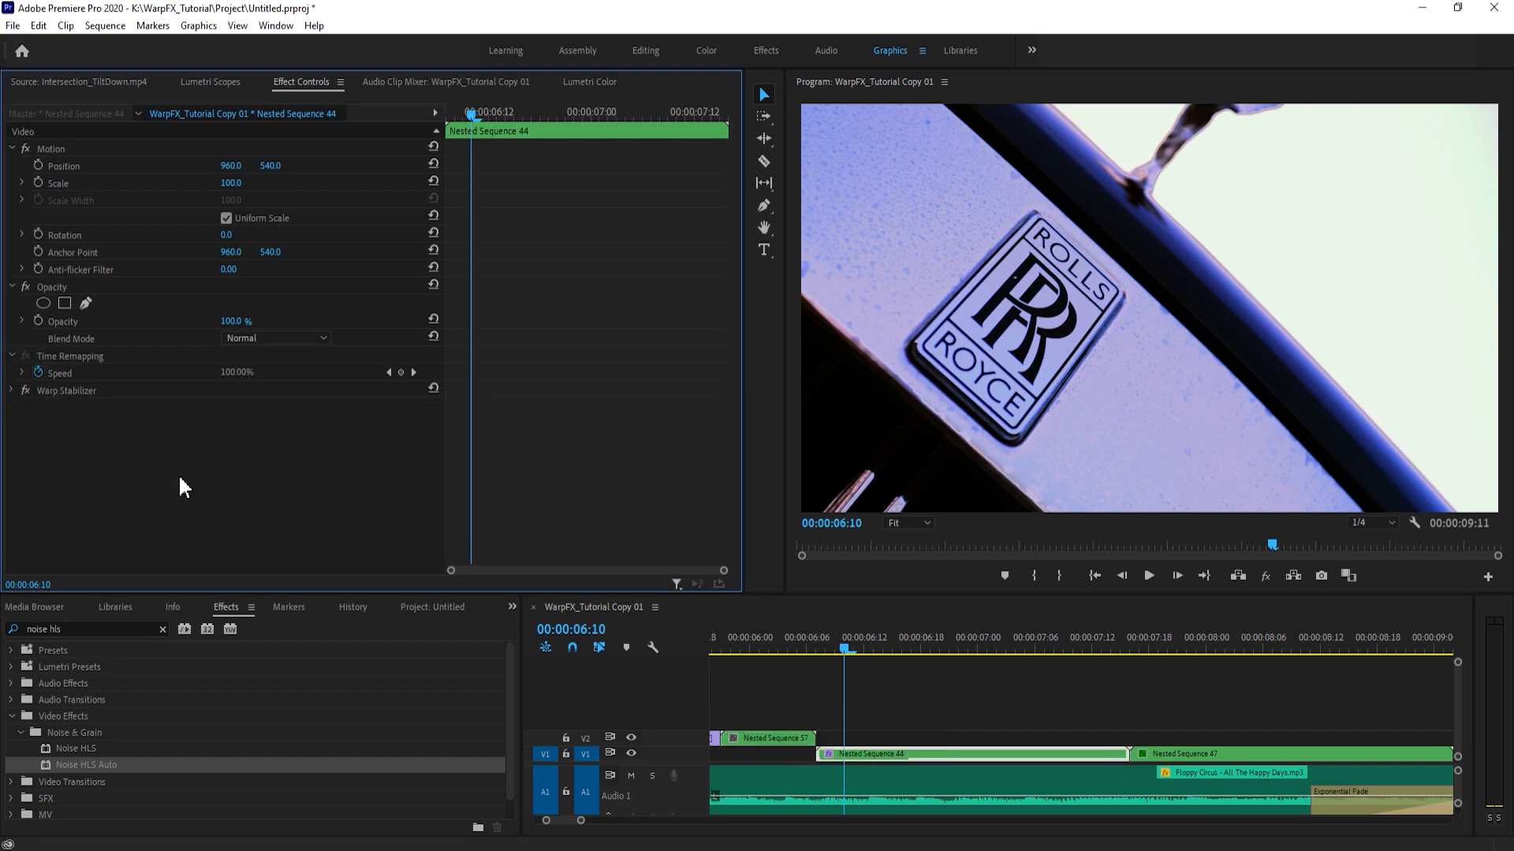
left_click(819, 640)
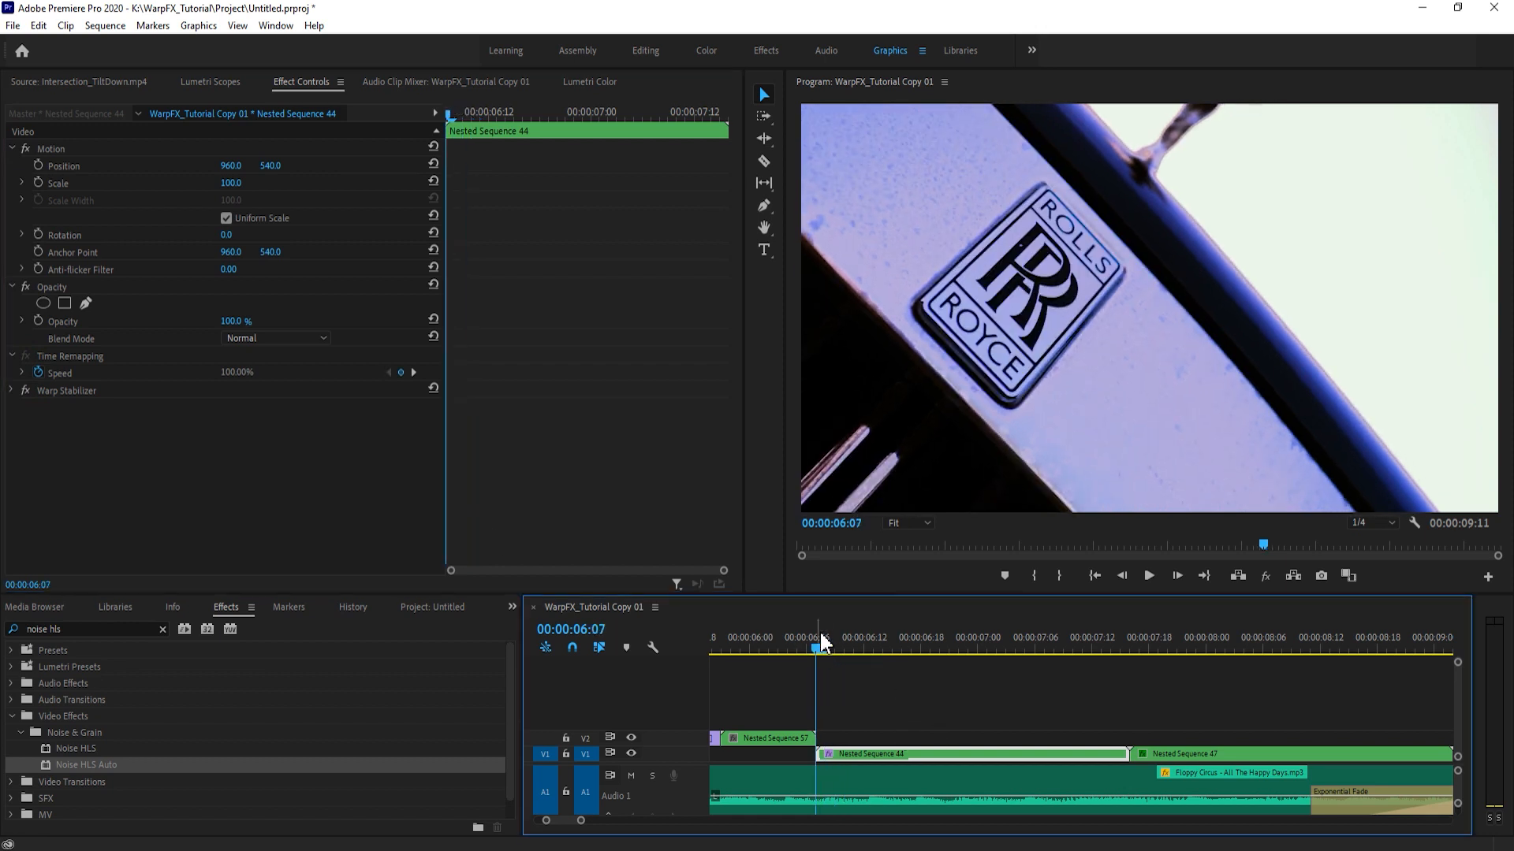
key("shift+Right")
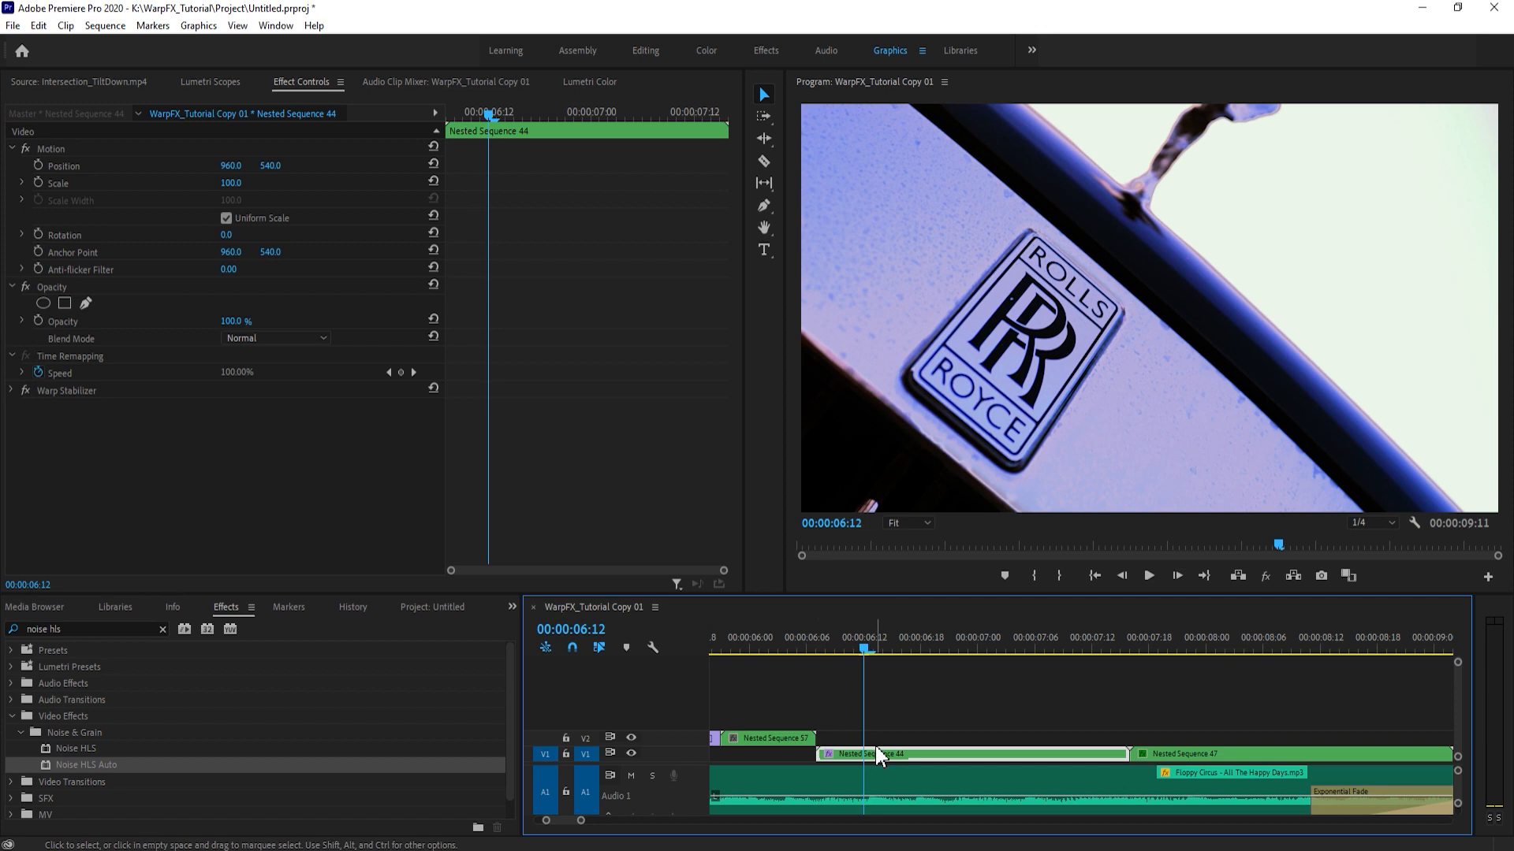
left_click(865, 753)
key("v")
left_click(845, 648)
key("alt+n")
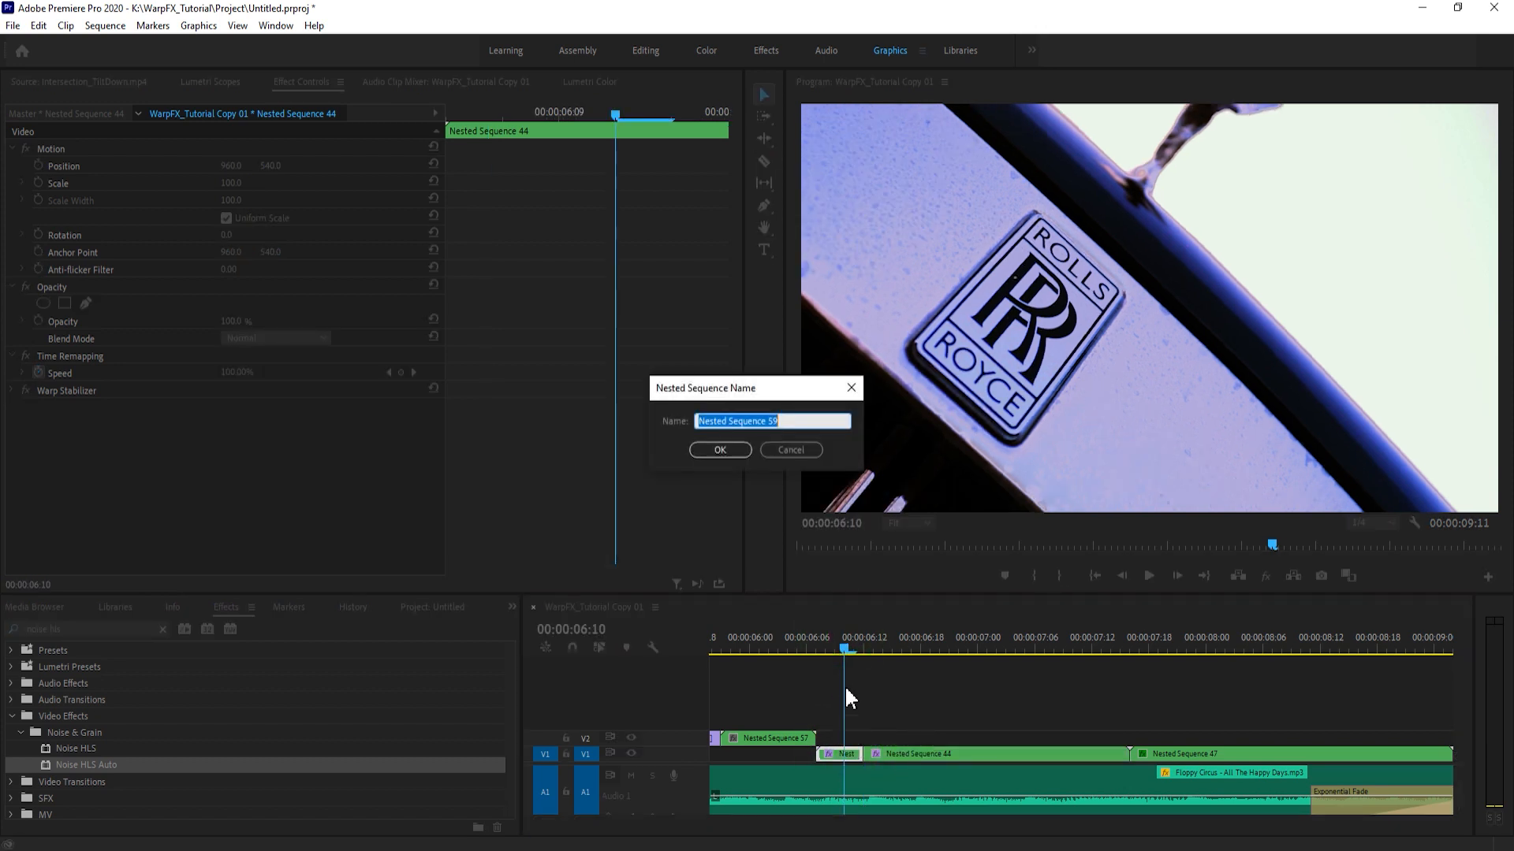
key("Return")
left_click(843, 637)
key("space")
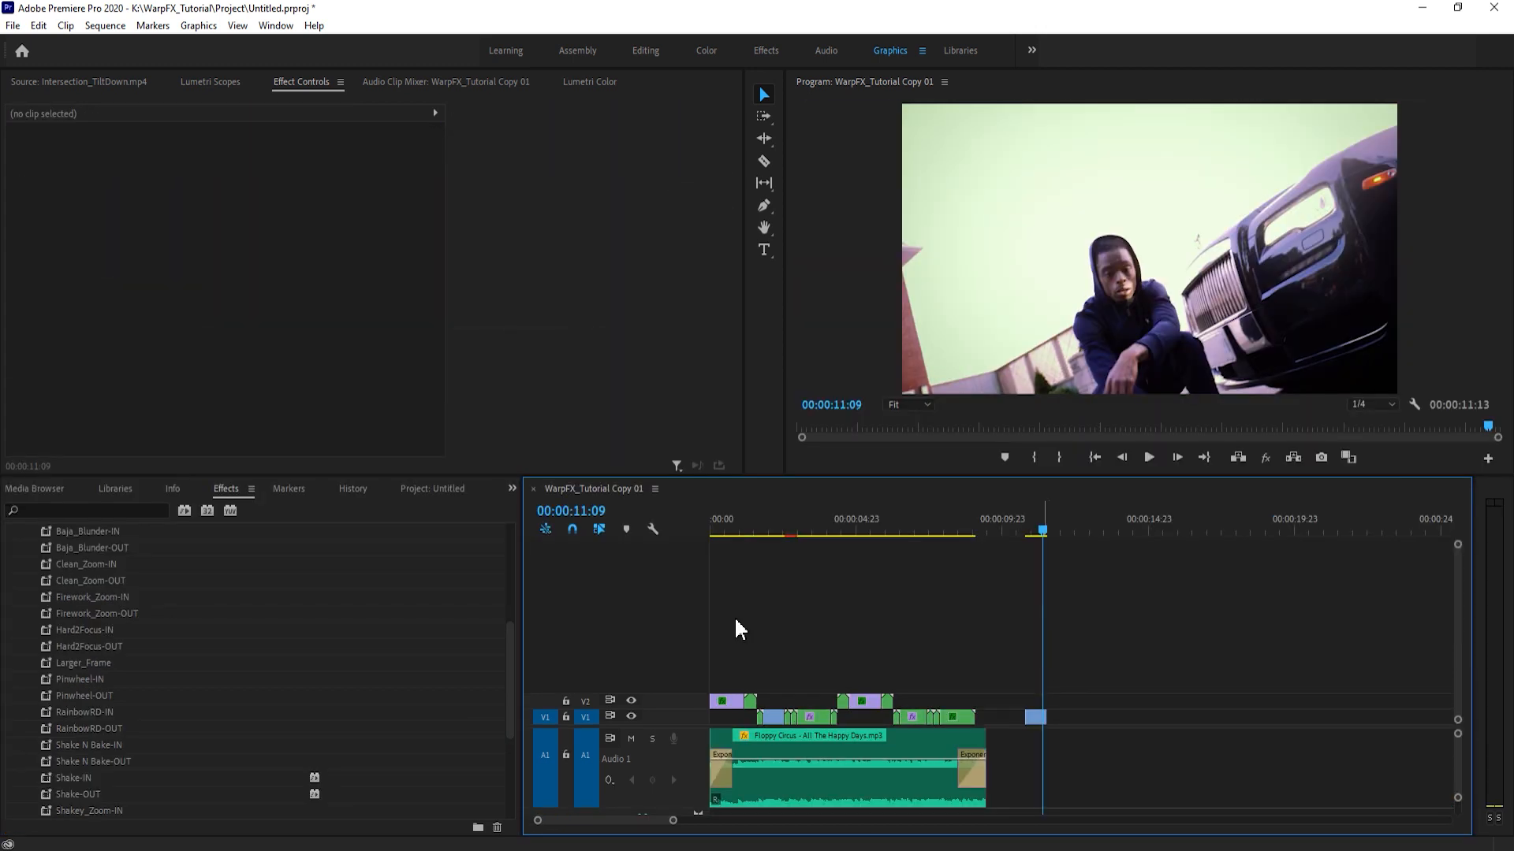
- Look through the Ultra Pack - WarpFX.ca presets to locate Larger_Frame
scroll(77, 599, "up", 2)
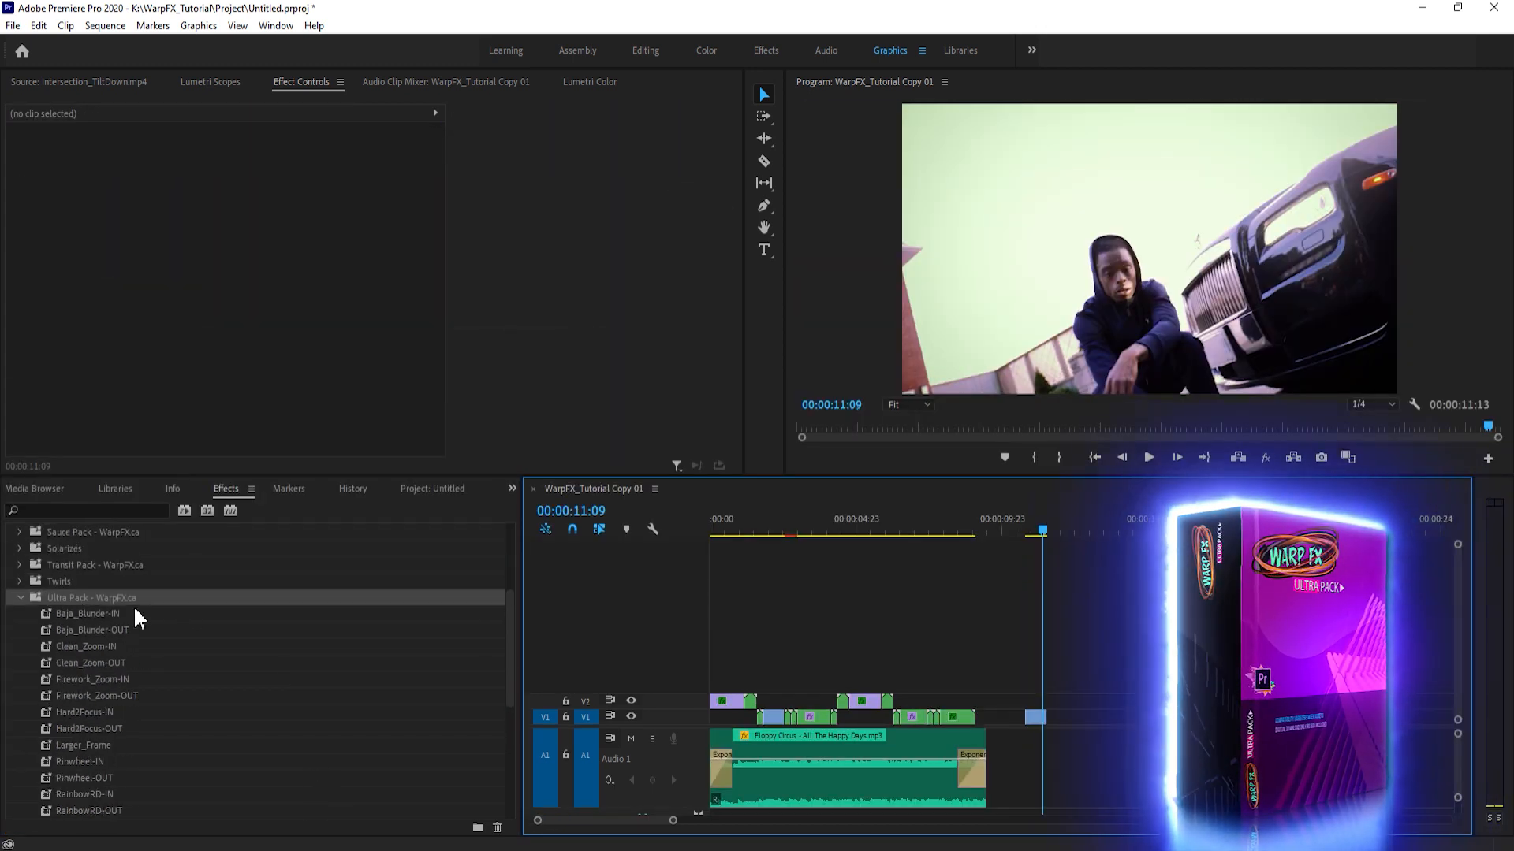
scroll(134, 631, "down", 2)
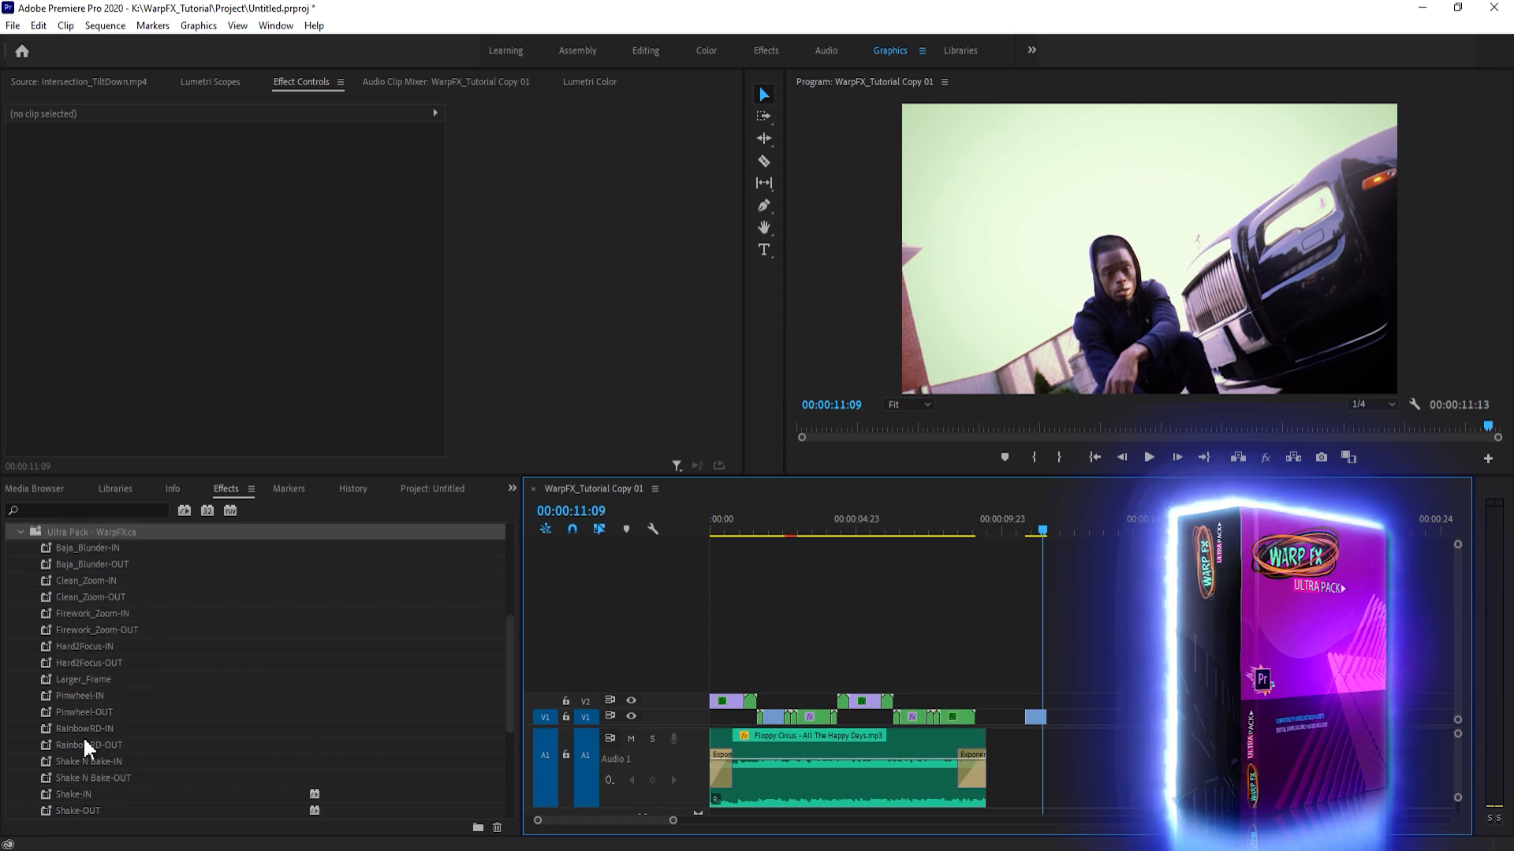
mouse_move(98, 700)
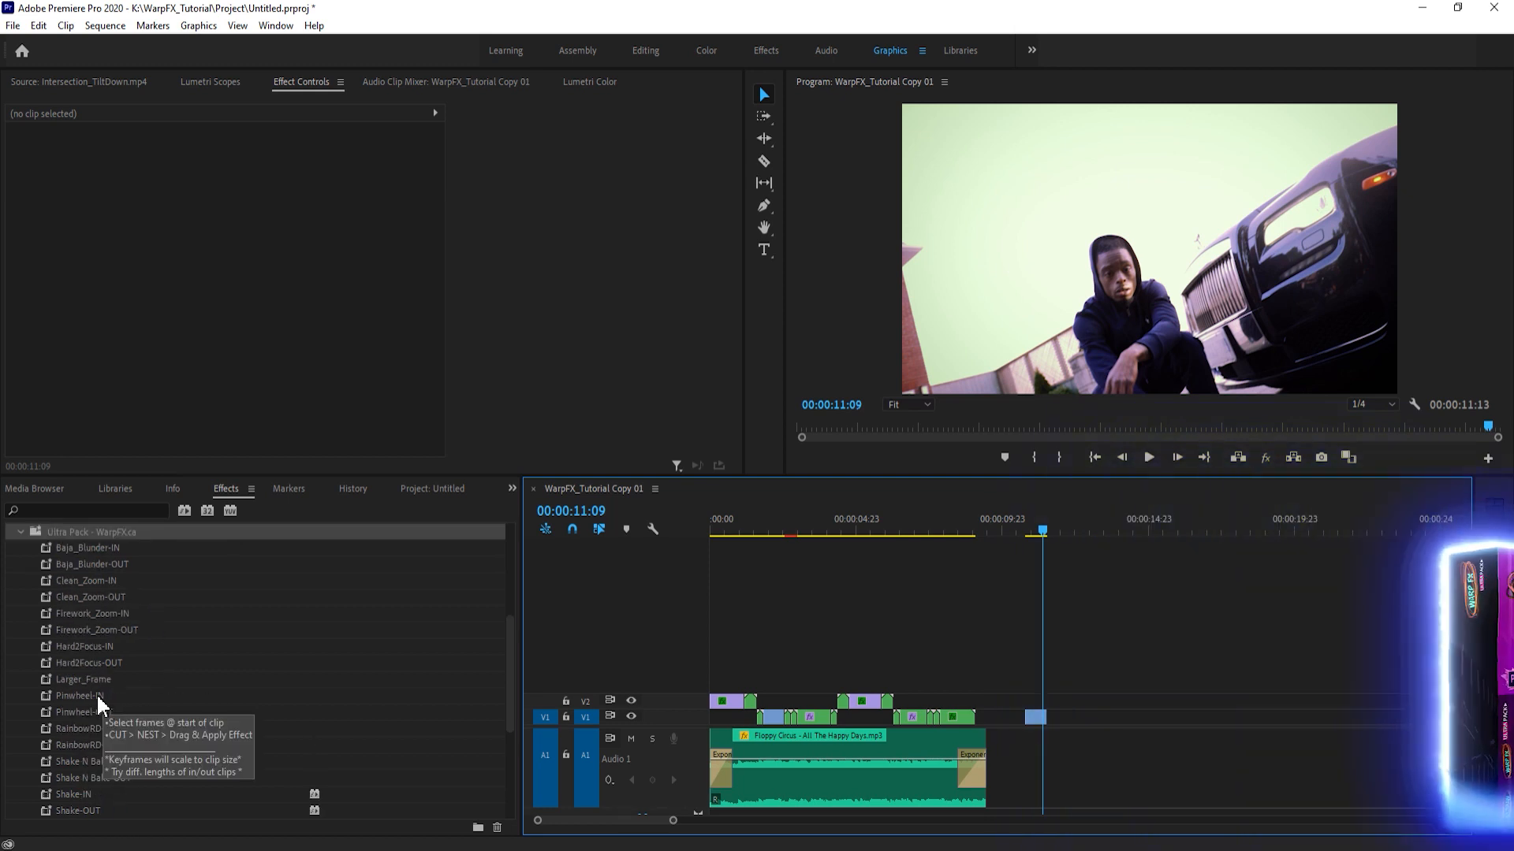
left_click(98, 666)
left_click(1108, 688)
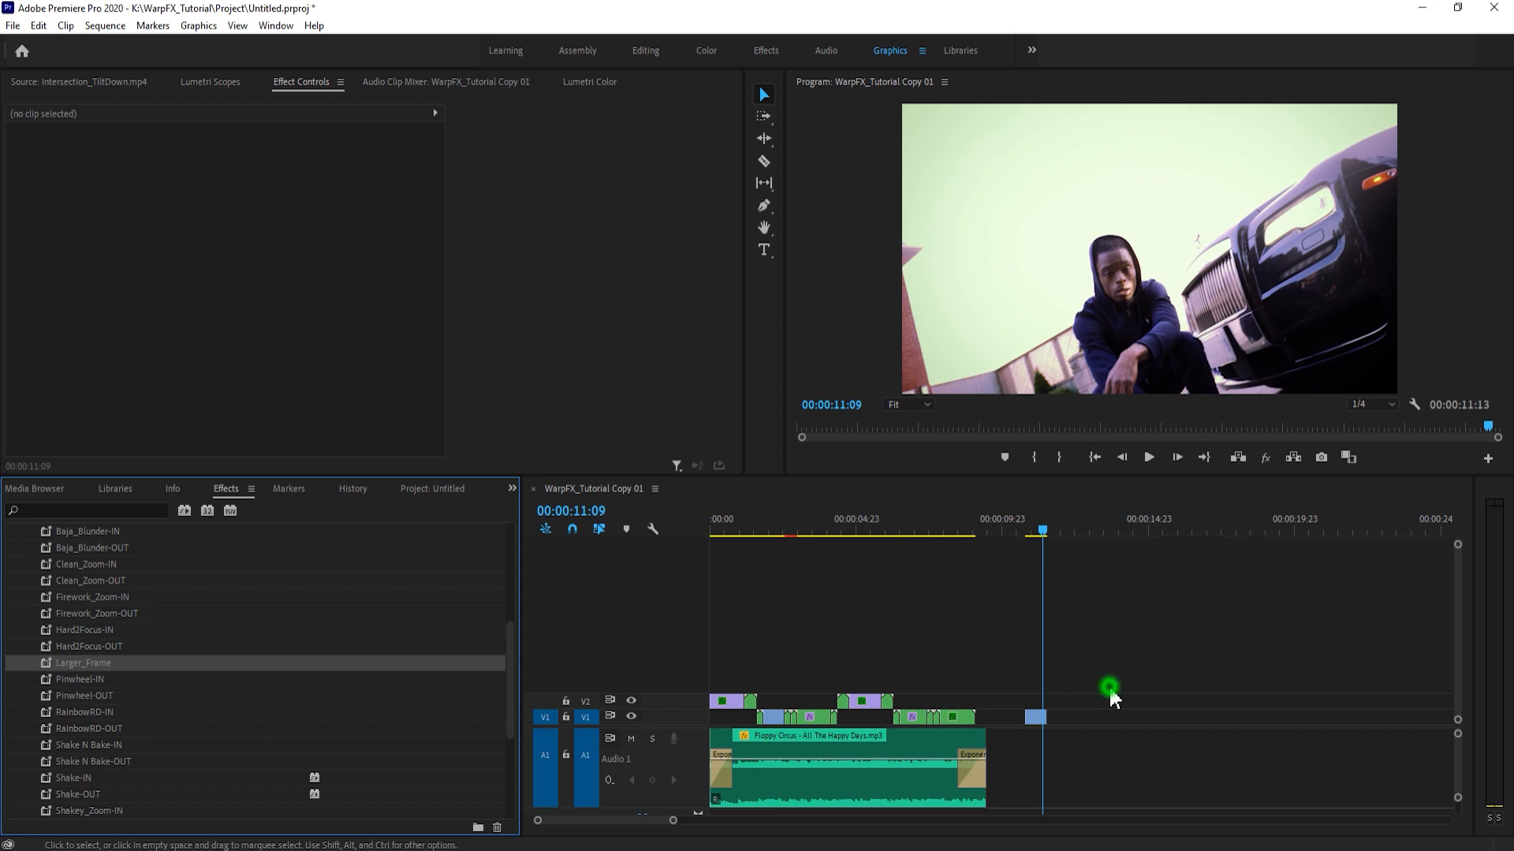
- Nest the standalone clip beyond the end of the music and apply the Larger_Frame preset to it
left_click_drag(1073, 694, 1042, 725)
left_click(1035, 718)
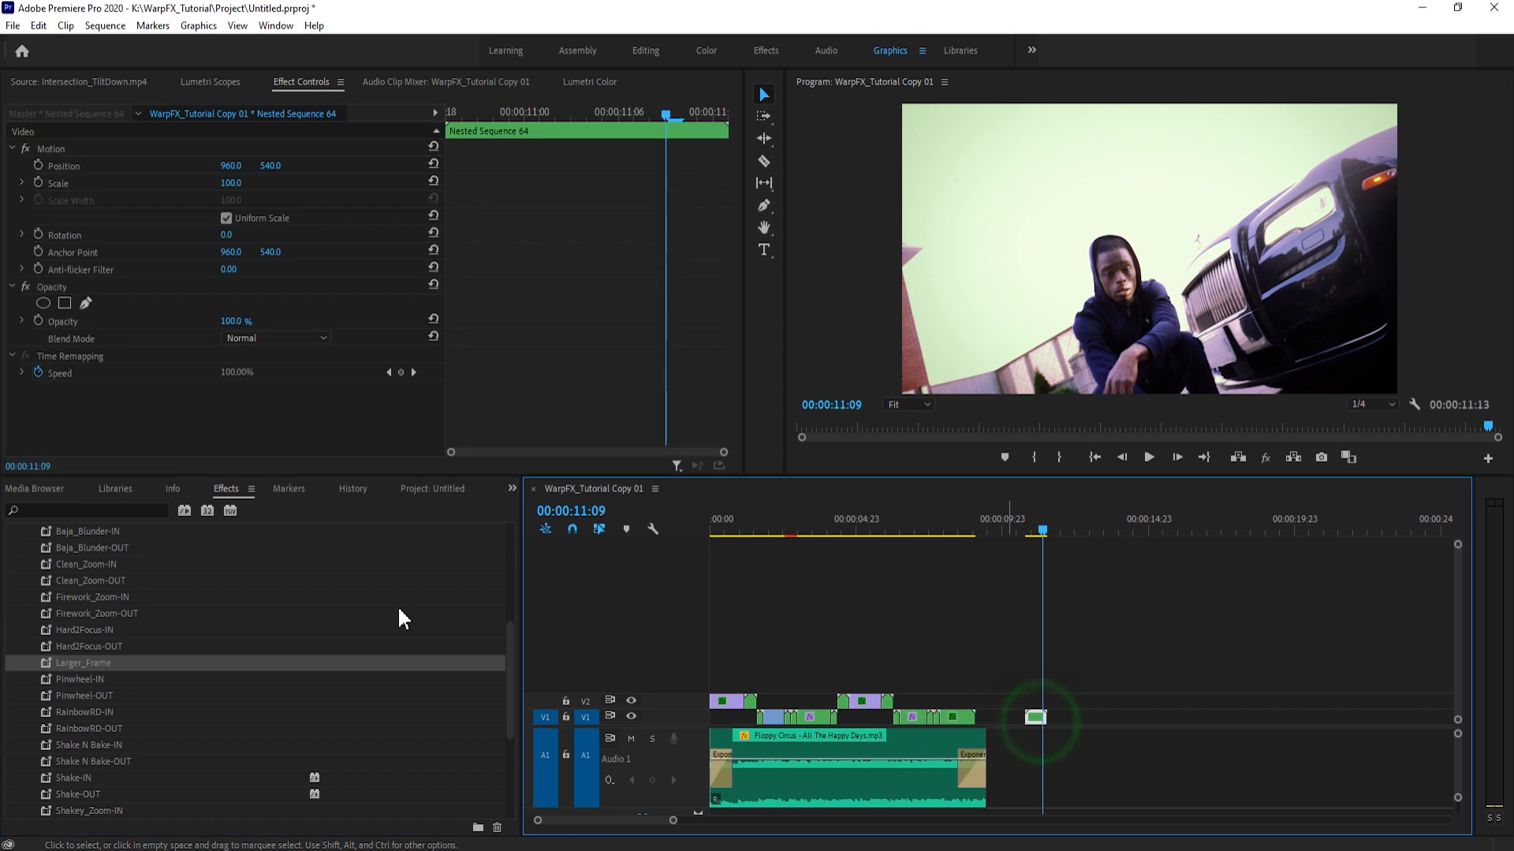
left_click(89, 668)
left_click_drag(86, 664, 952, 648)
left_click_drag(1031, 712, 1032, 714)
- Preview the nested clip with Larger_Frame applied around 00:00:11:02 and open its Motion Scale value for editing
left_click_drag(673, 821, 617, 824)
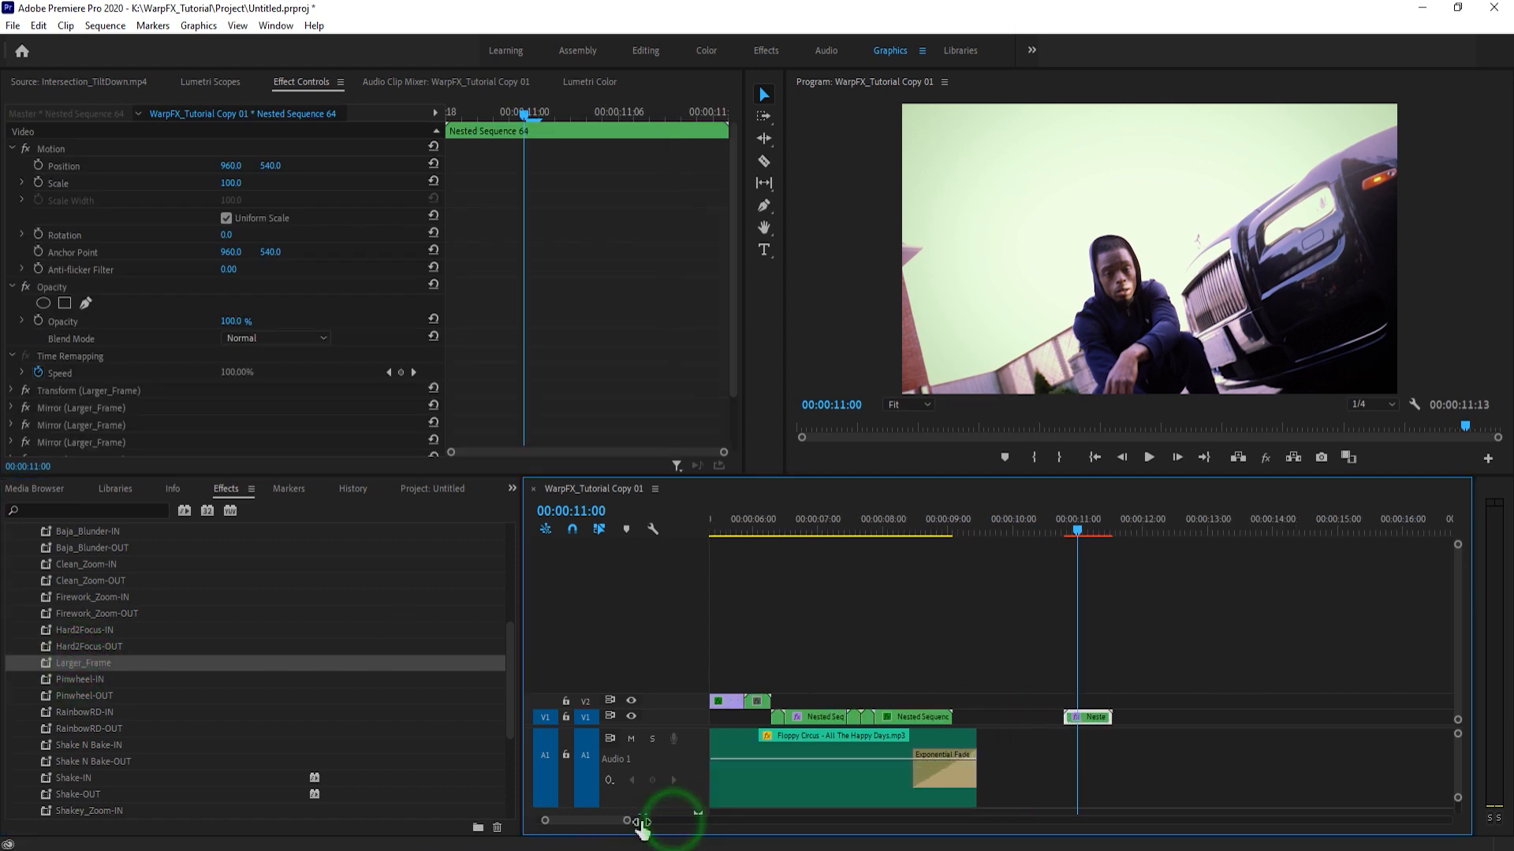
left_click(1099, 651)
key("space")
left_click(1085, 523)
left_click(714, 670)
left_click(1107, 714)
left_click(240, 182)
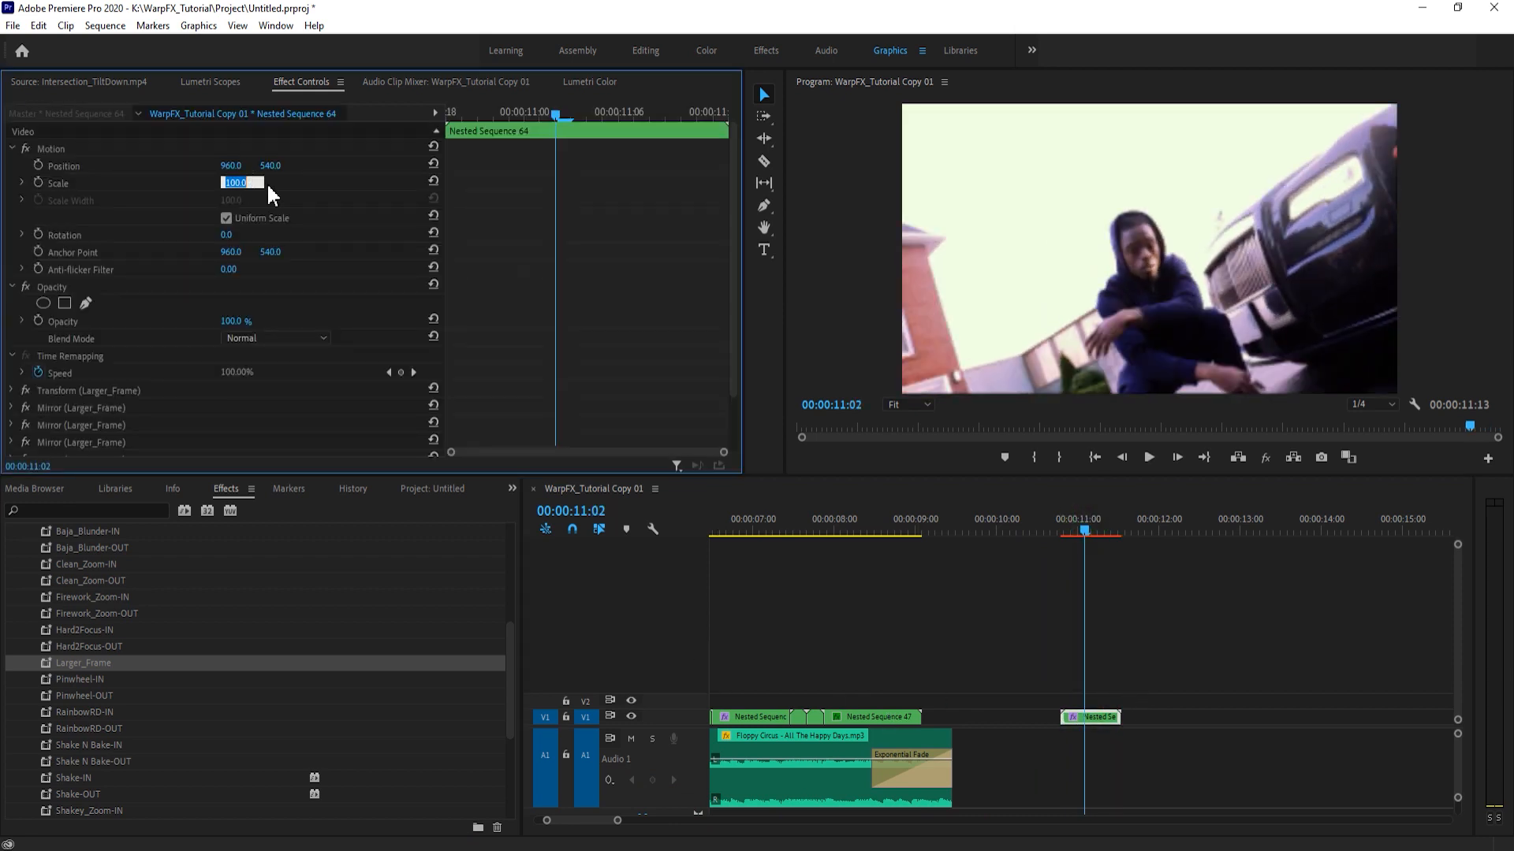
left_click(283, 188)
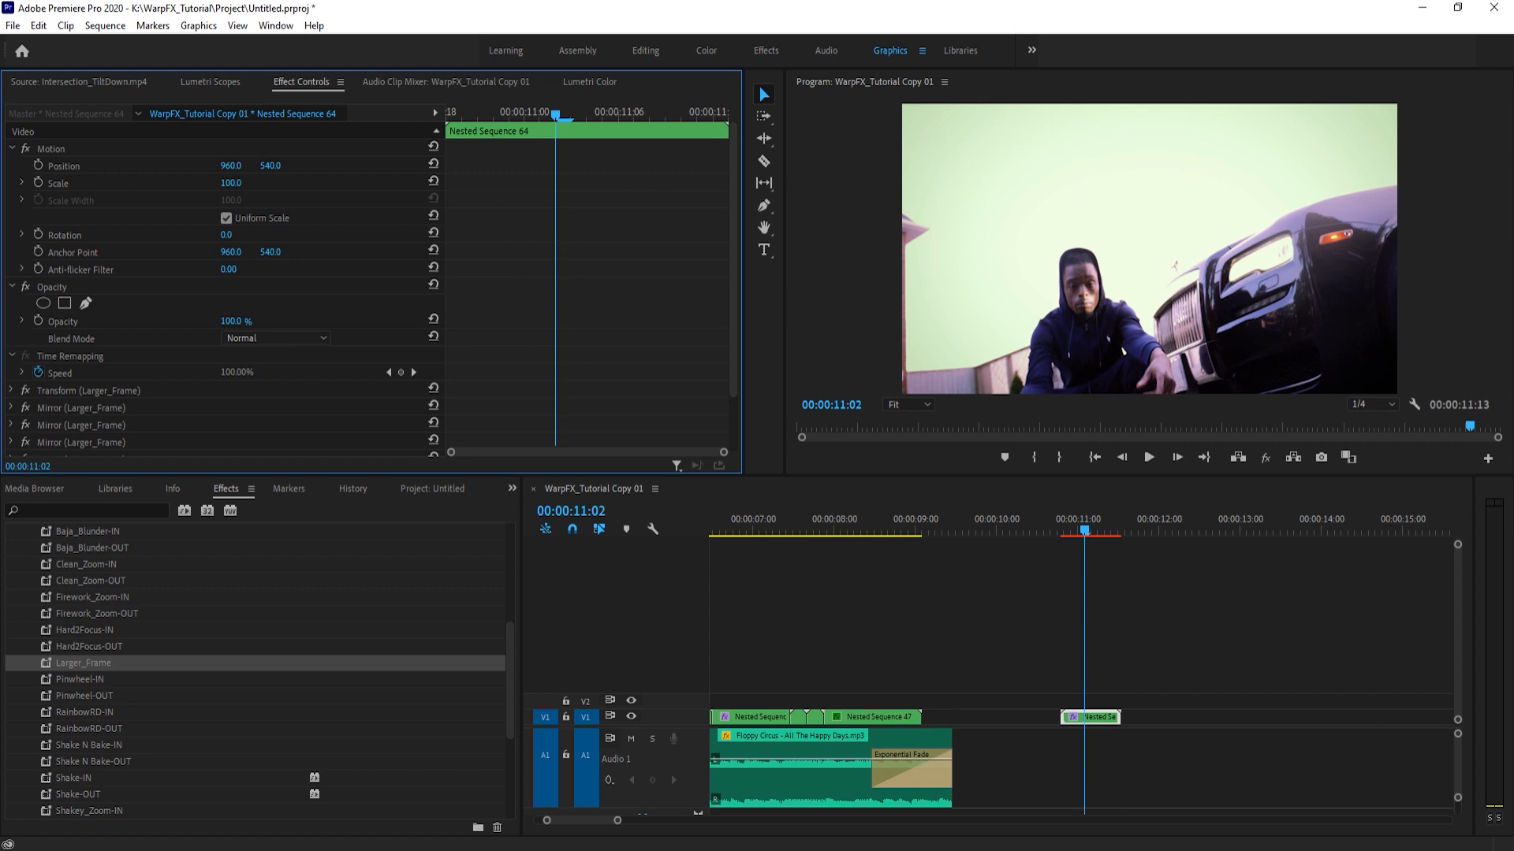
- Try reducing the Larger_Frame nest's Motion Scale, reset it, and set Scale to 50
left_click_drag(231, 183, 193, 183)
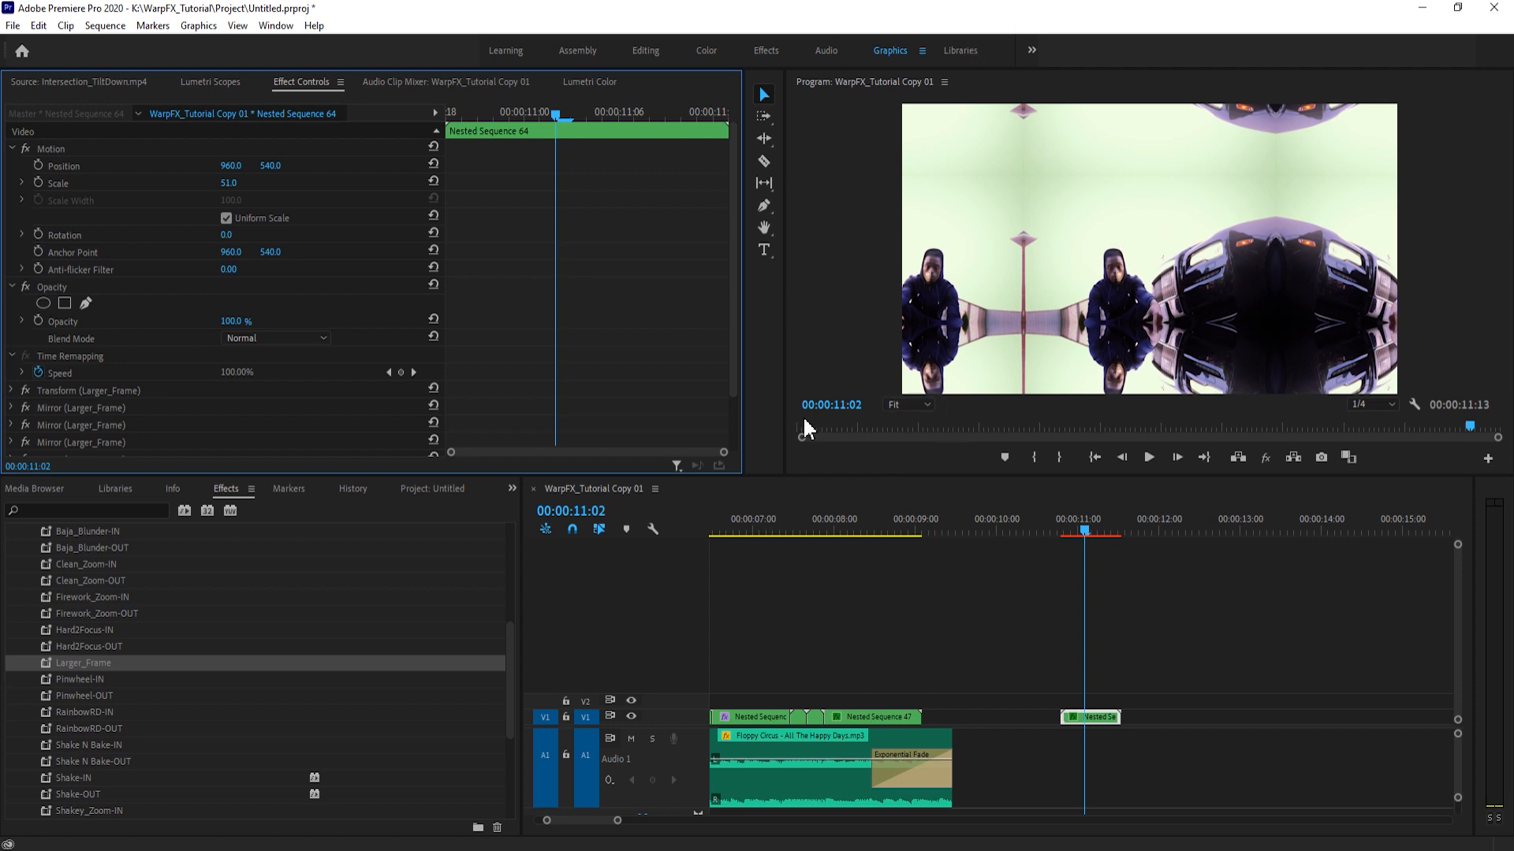
left_click(433, 182)
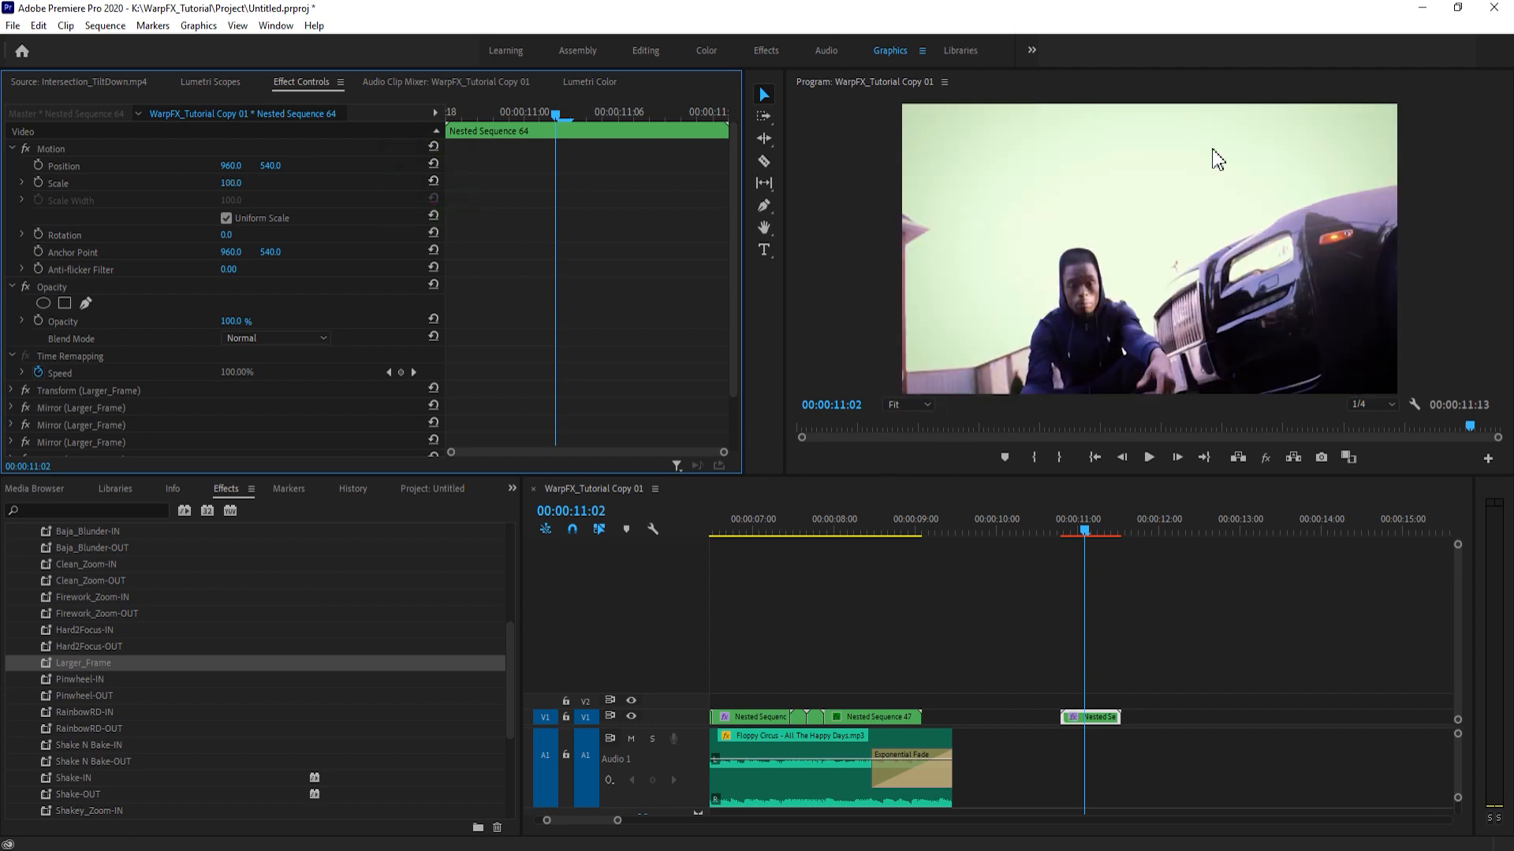
left_click_drag(230, 191, 245, 187)
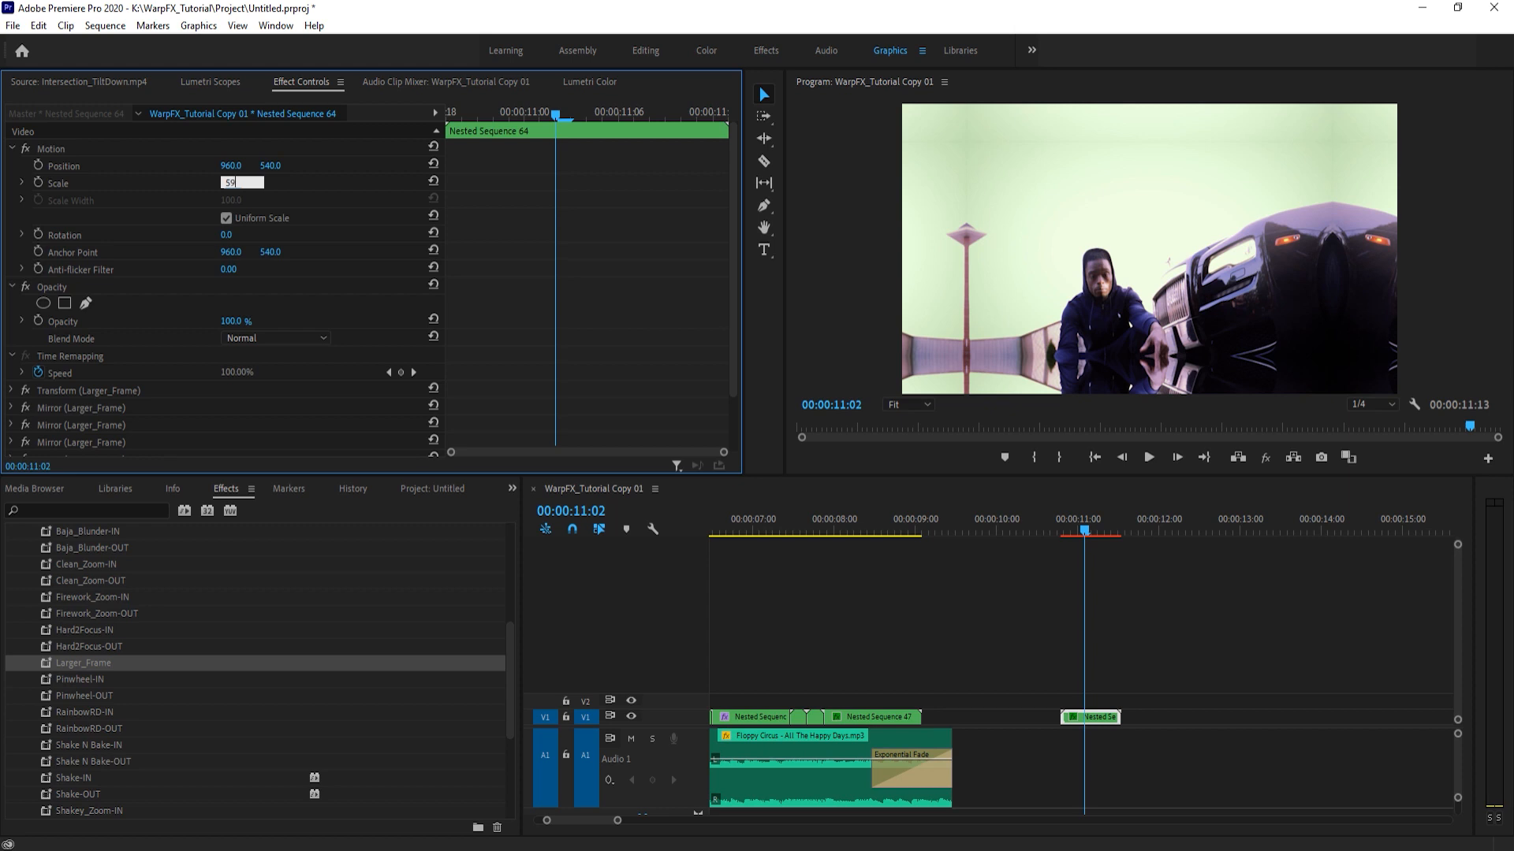
key("Return")
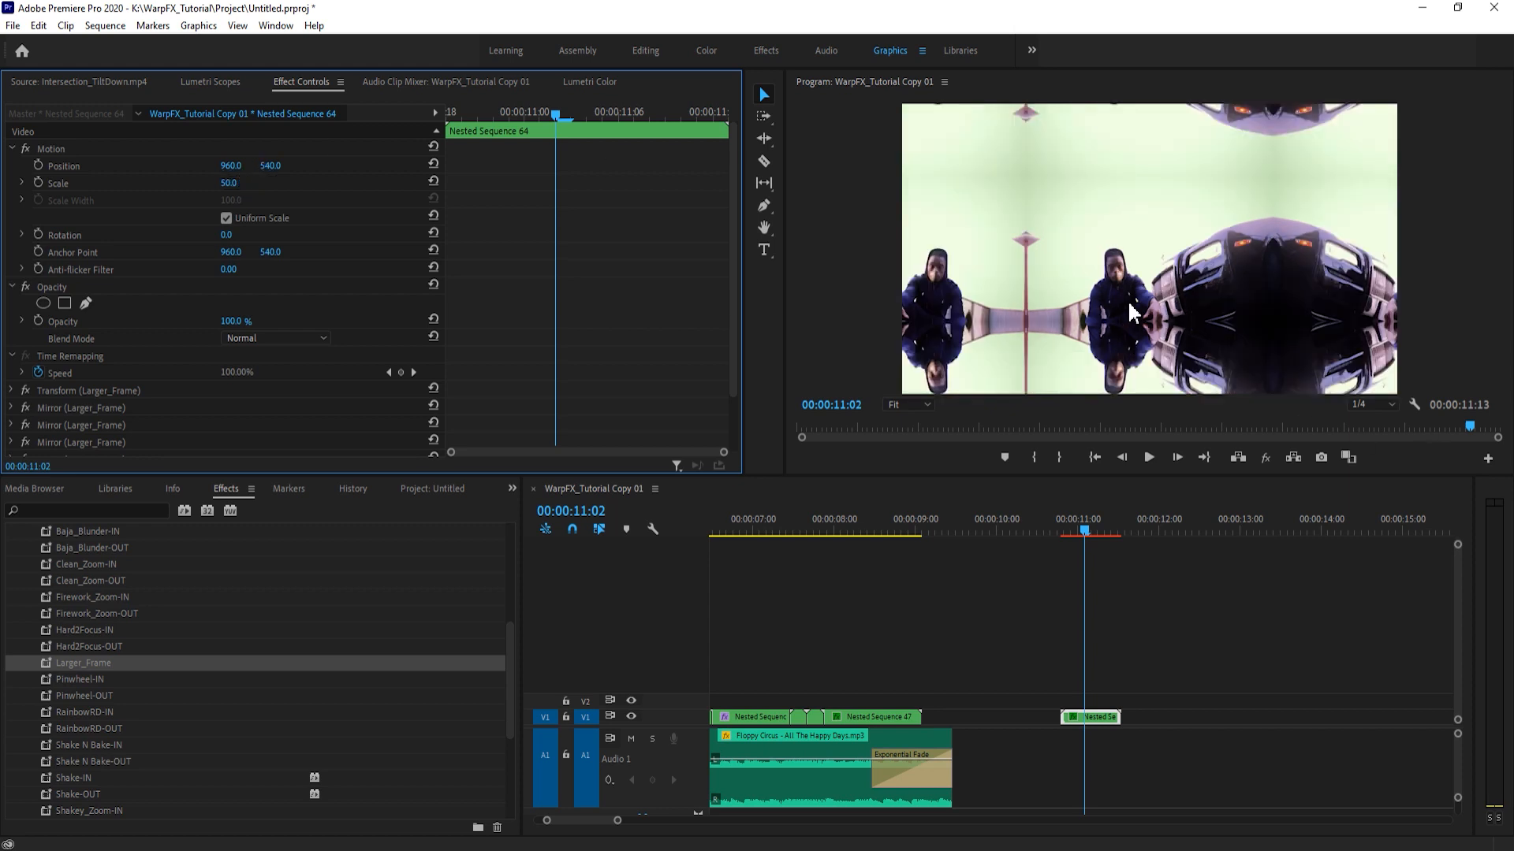
- Set the standalone nest's Scale to 150 and shift its Position to about 1285, 214
left_click_drag(229, 183, 274, 184)
left_click(227, 183)
type("85")
key("Return")
left_click_drag(225, 183, 278, 154)
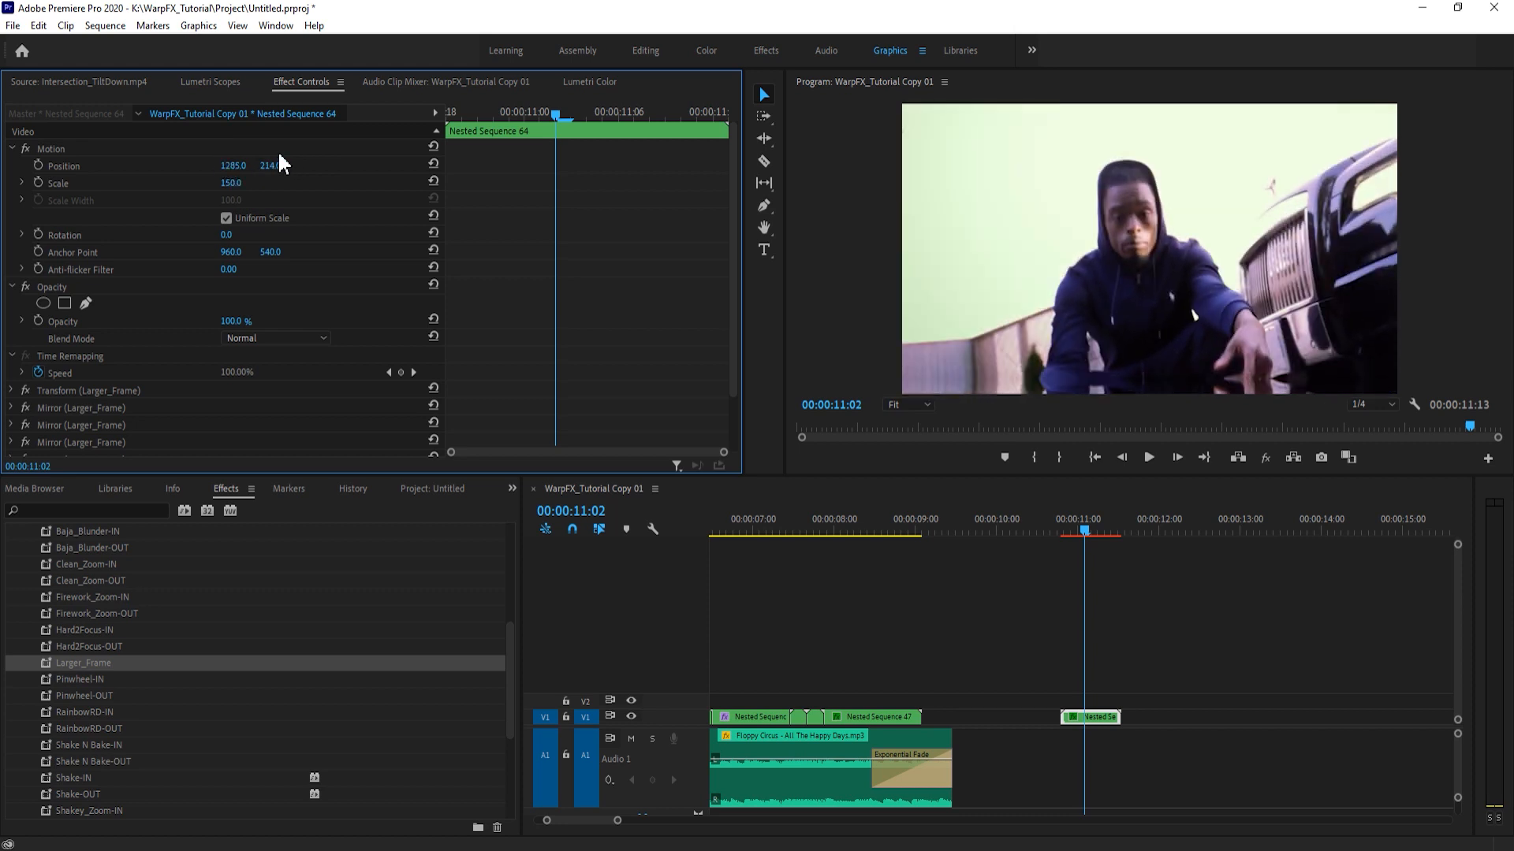
- Keyframe Position, Scale and Rotation with Rotation at 57° and Position about 1271, 724, and place the keyframes at the nest's start
left_click(38, 166)
left_click(38, 182)
left_click(38, 234)
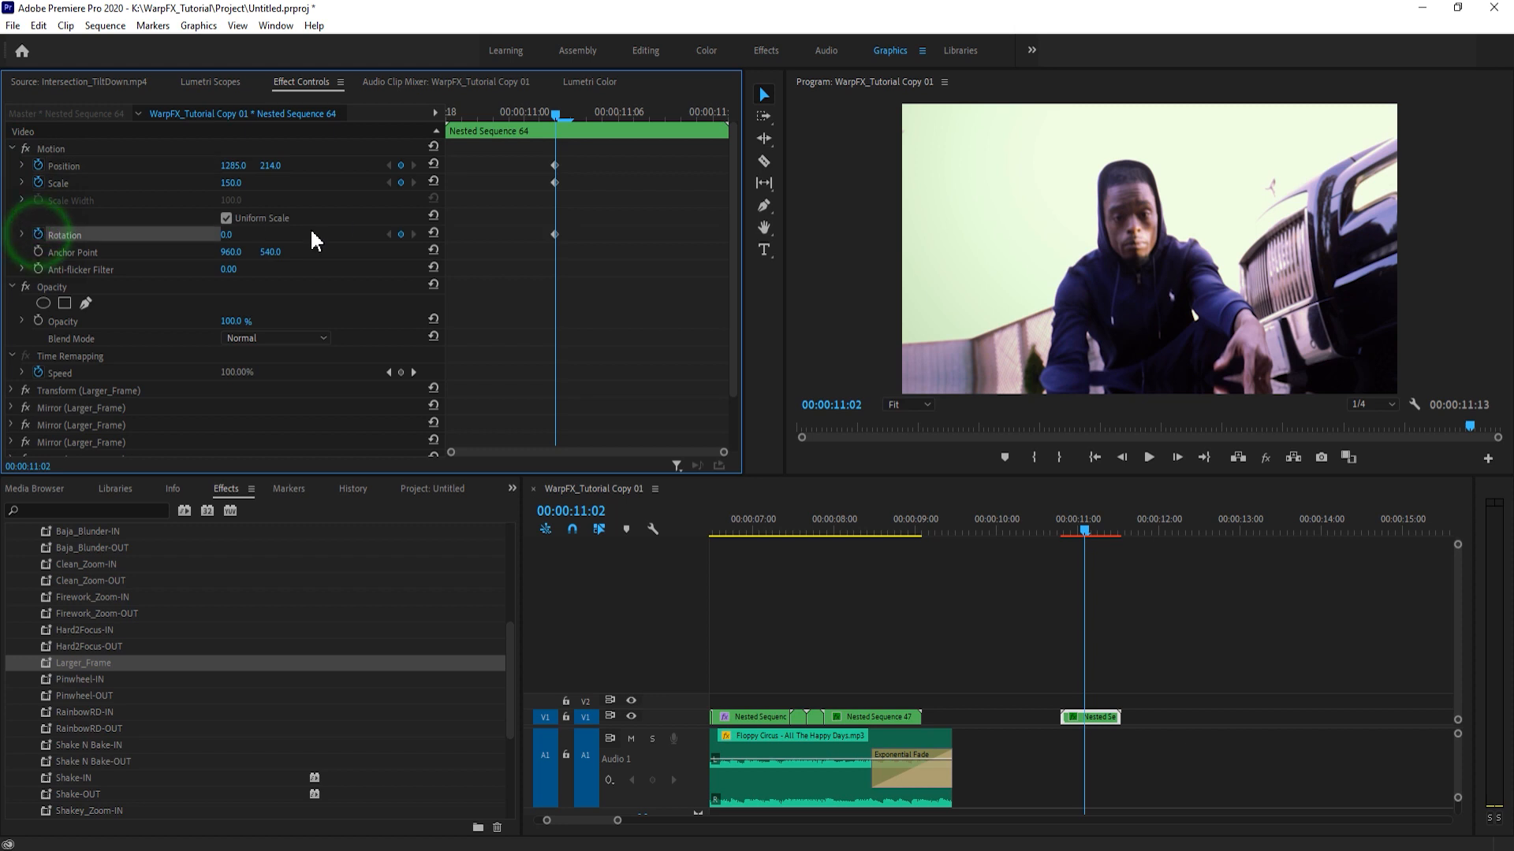
left_click_drag(233, 235, 293, 186)
left_click_drag(554, 232, 447, 233)
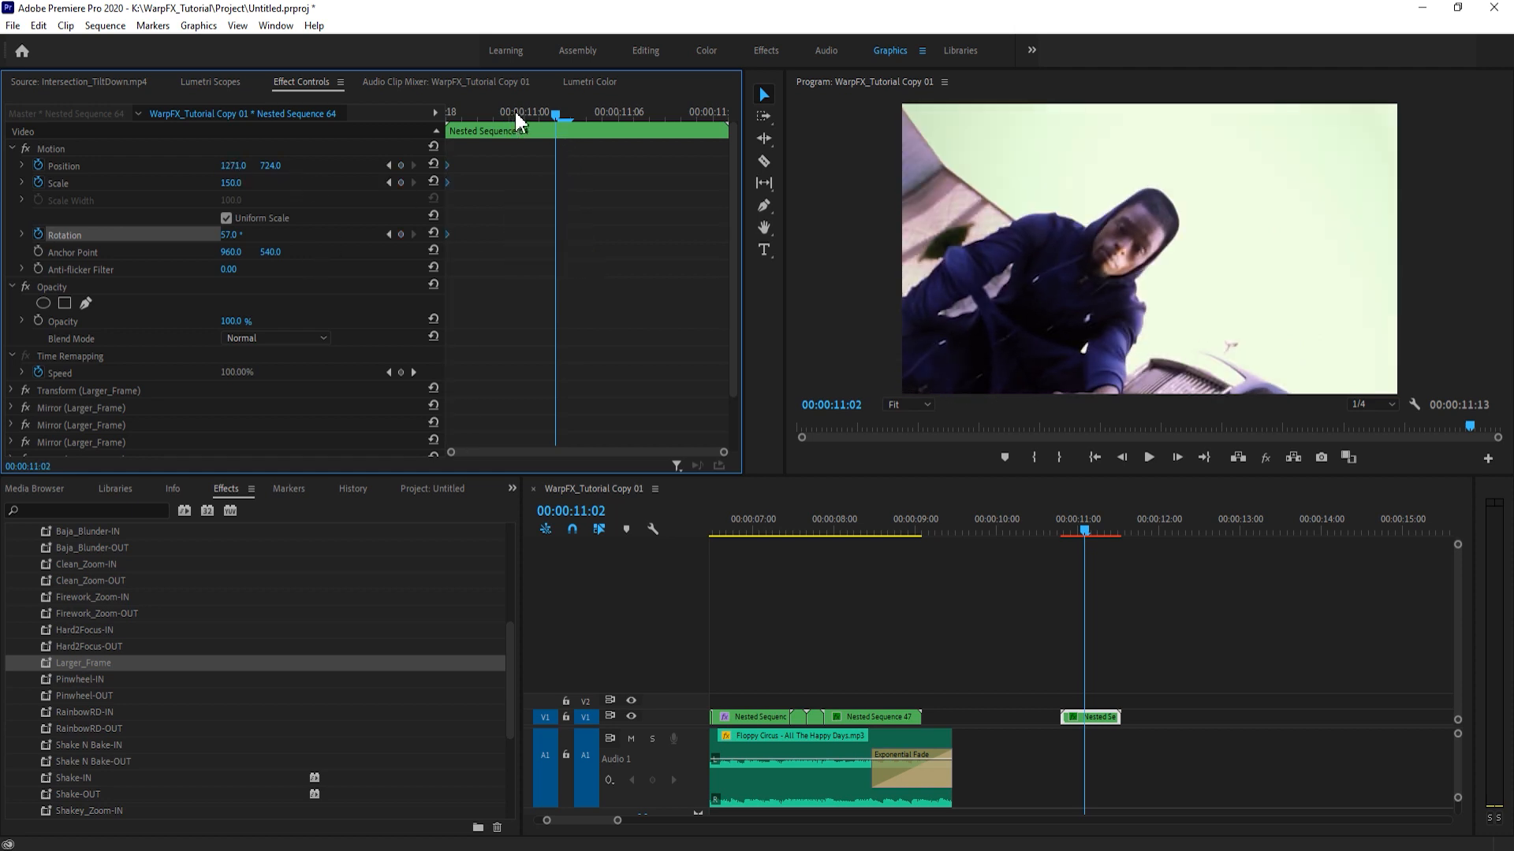
- At 00:00:11:09, reset Position and Rotation, set Scale to 50, and move the new keyframes to the nest's end
left_click_drag(493, 112, 666, 119)
left_click(433, 164)
left_click(433, 181)
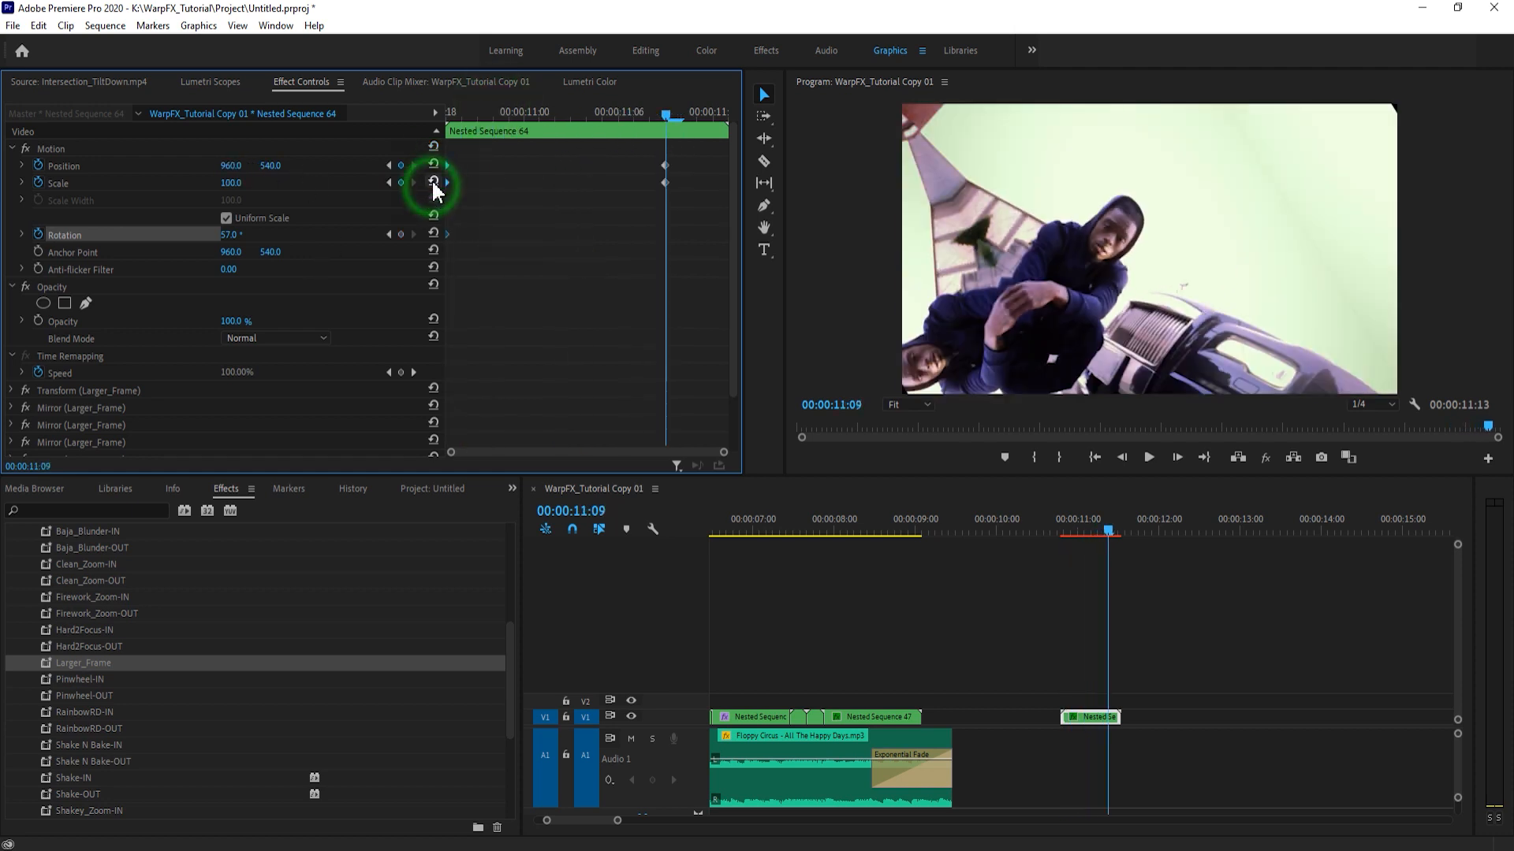
left_click(432, 233)
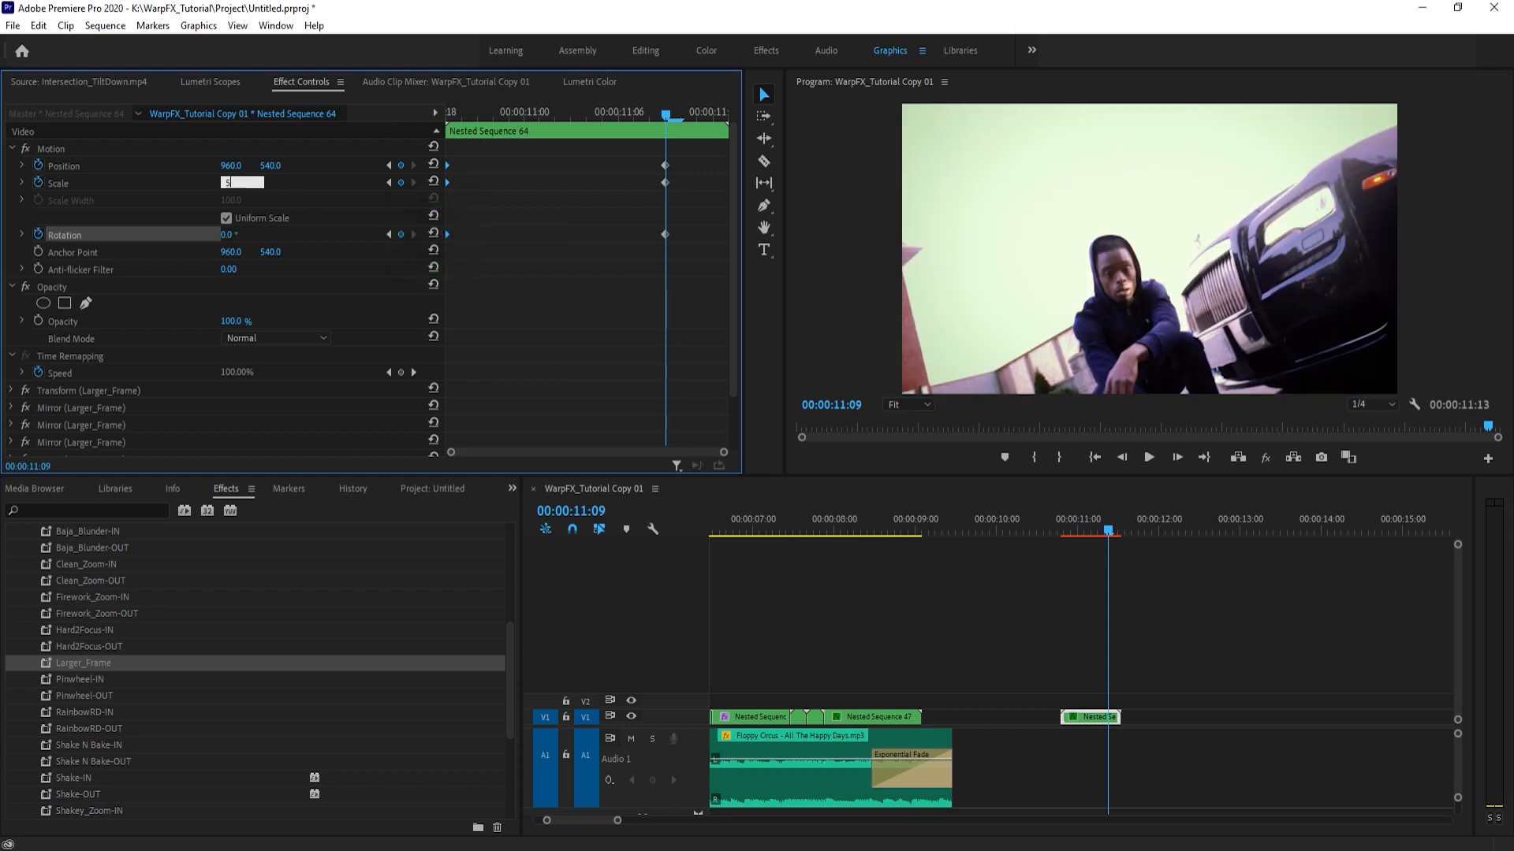
left_click(244, 186)
type("50")
key("Return")
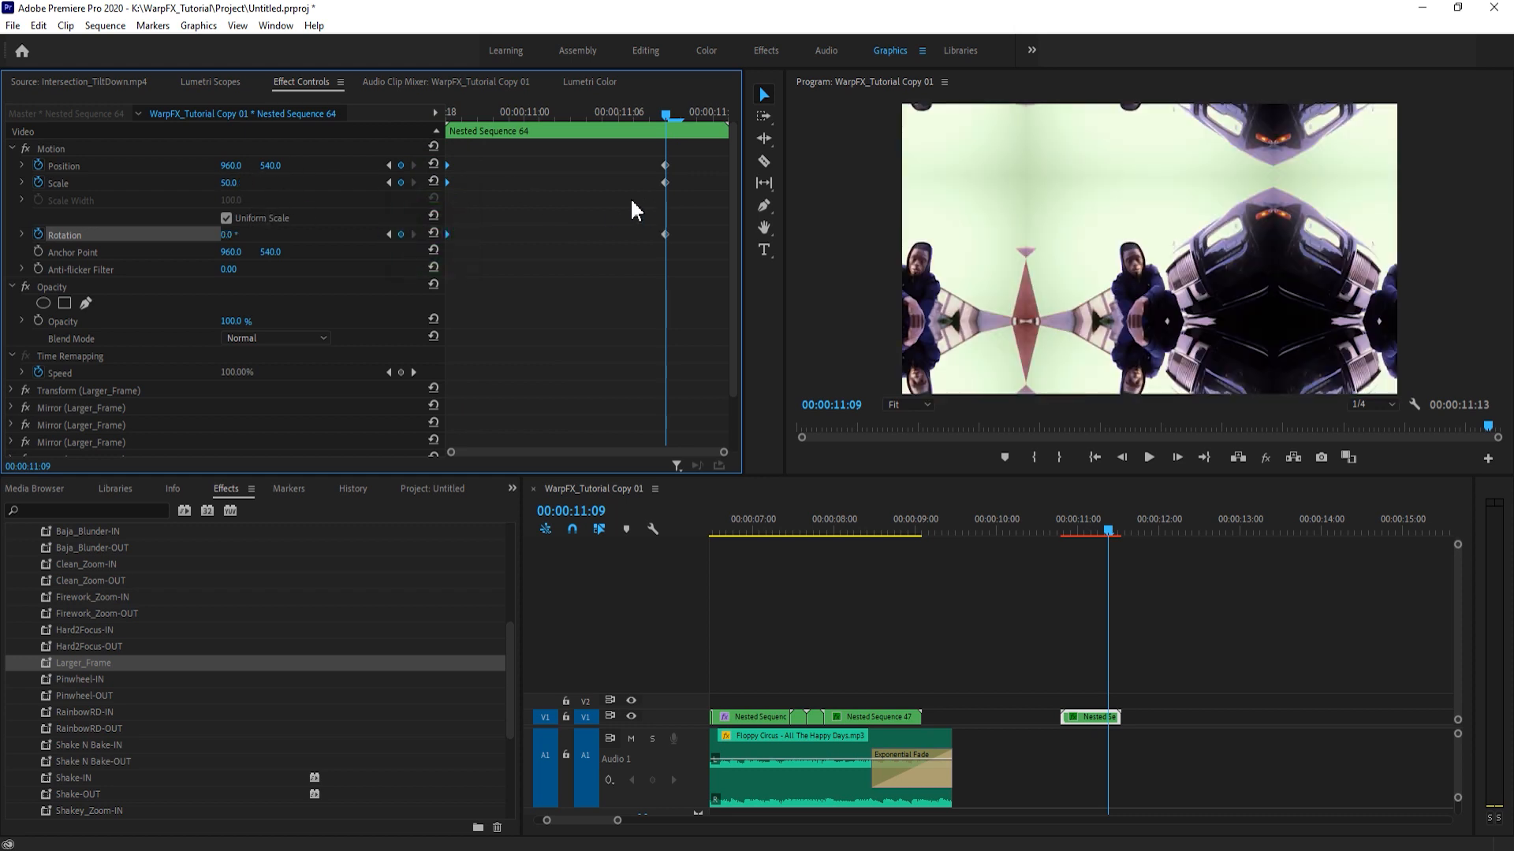
left_click_drag(638, 158, 812, 241)
- Play back the animated standalone nest from 00:00:10:19 to check the zoom and rotation move
left_click_drag(629, 107, 399, 97)
key("space")
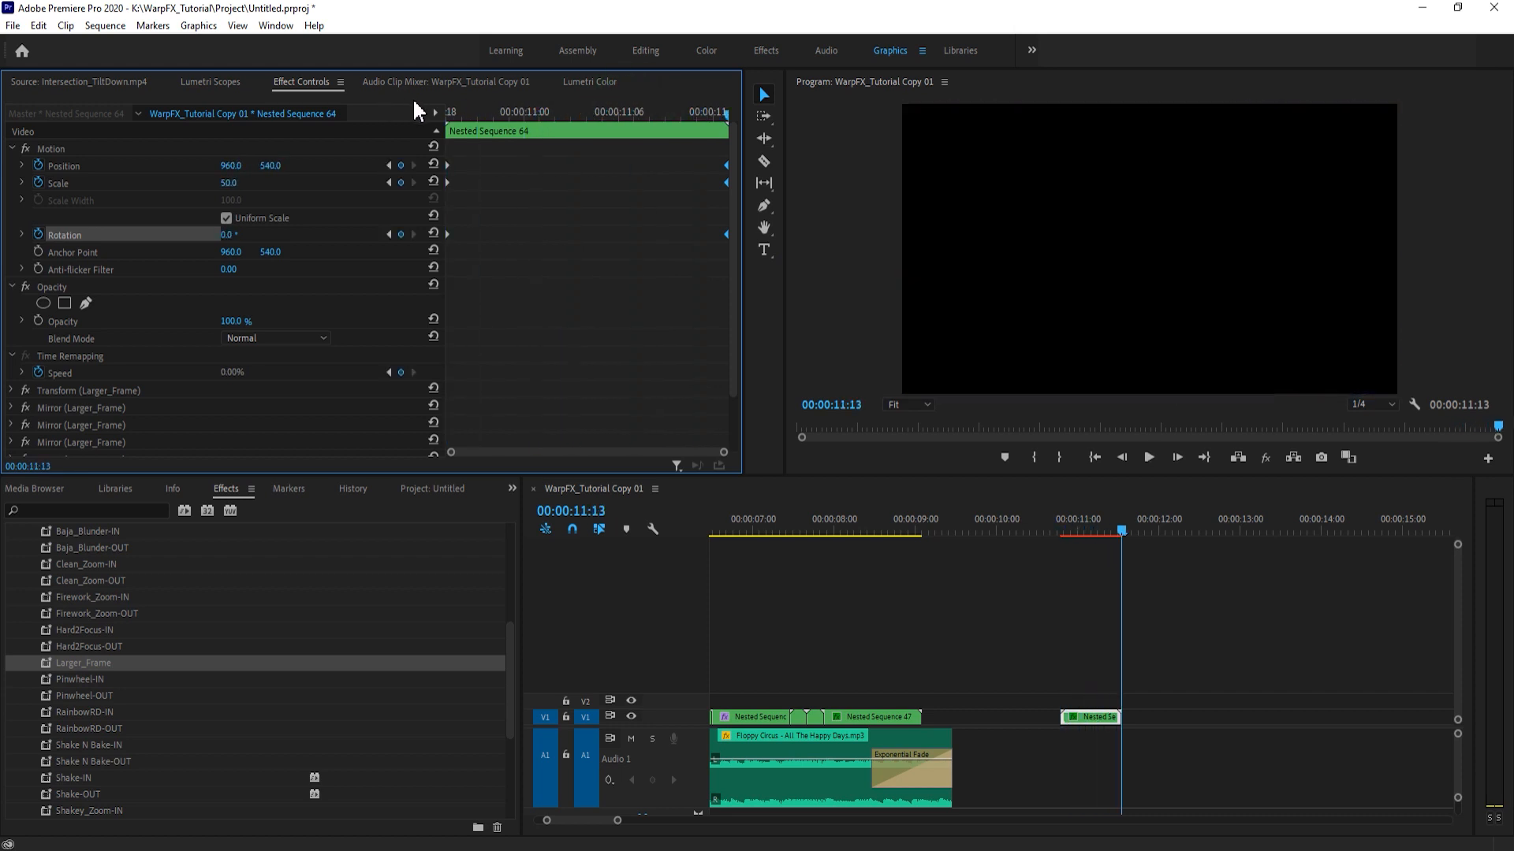
left_click(608, 203)
left_click(1060, 527)
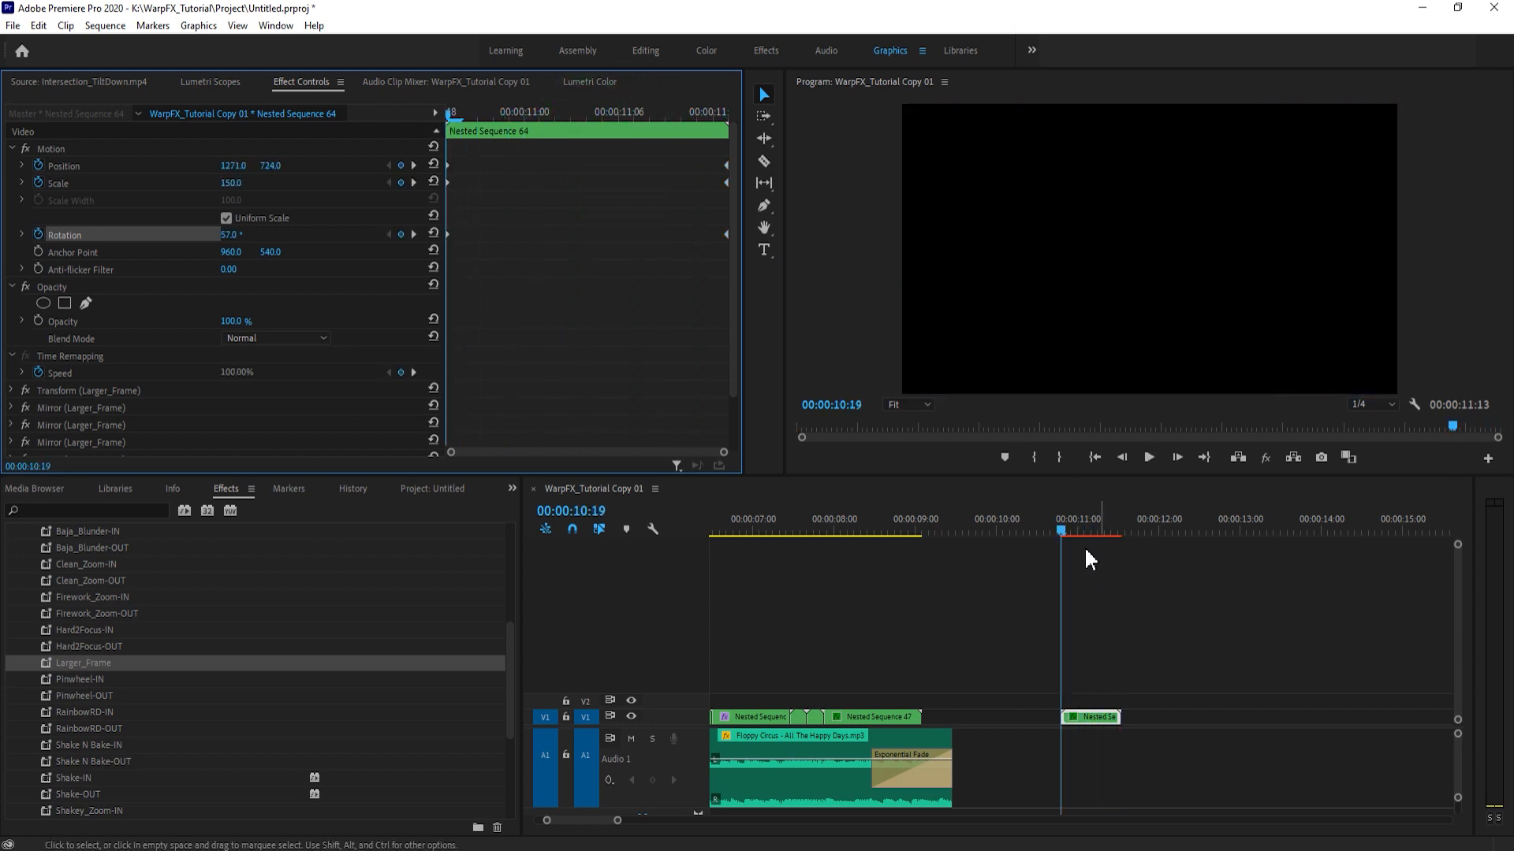
left_click(1125, 615)
key("space")
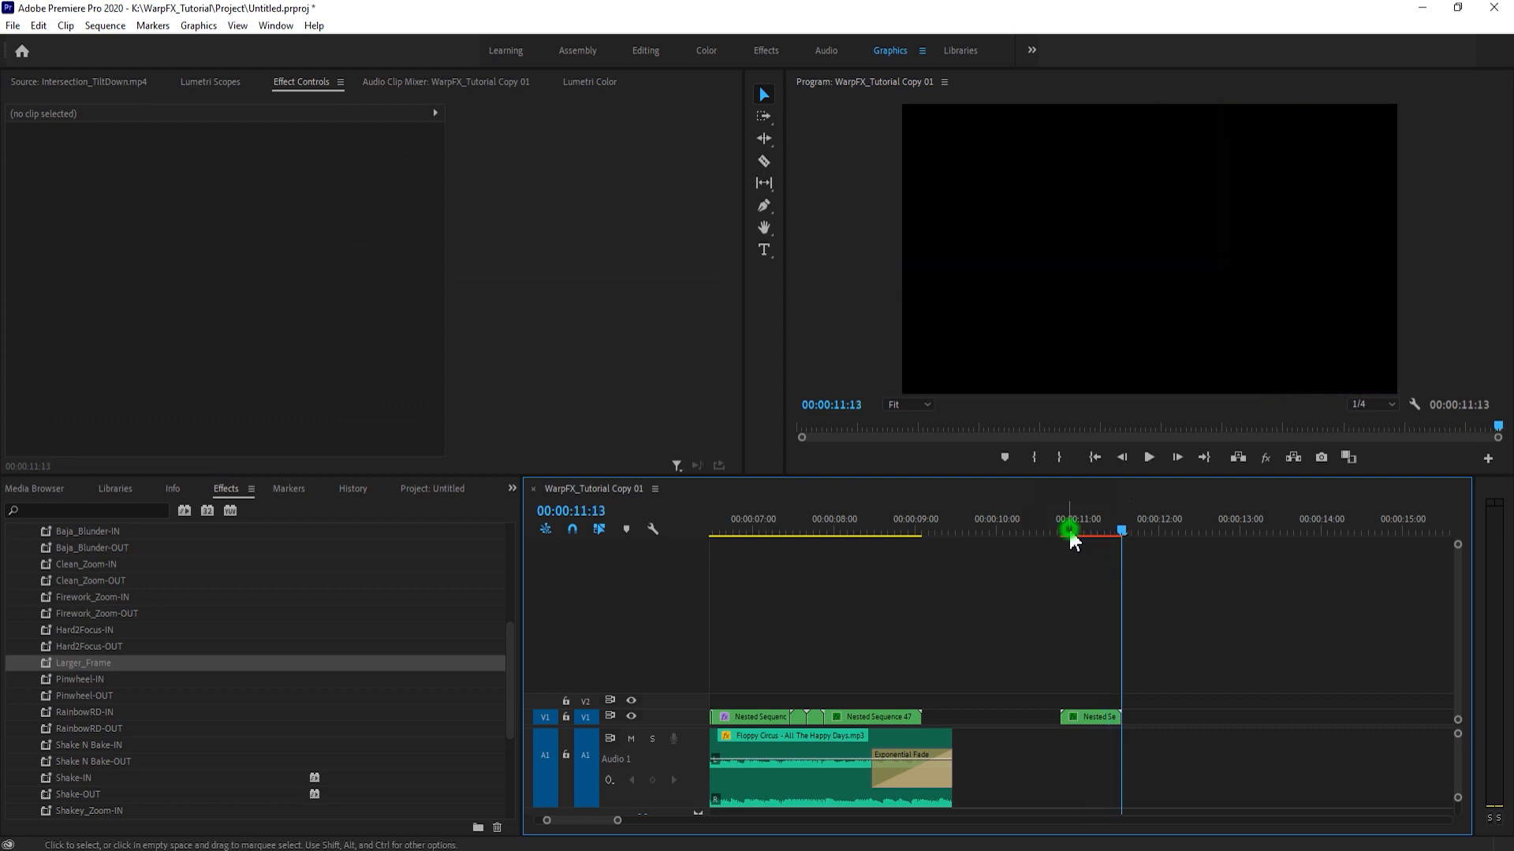
left_click(1070, 532)
left_click(1069, 533)
key("space")
- Try duplicating C0112.MP4 onto V2 and extending its start over the preceding nest, and delete the copy
left_click_drag(1069, 531, 735, 642)
left_click_drag(1184, 703, 1439, 699)
left_click(1031, 657)
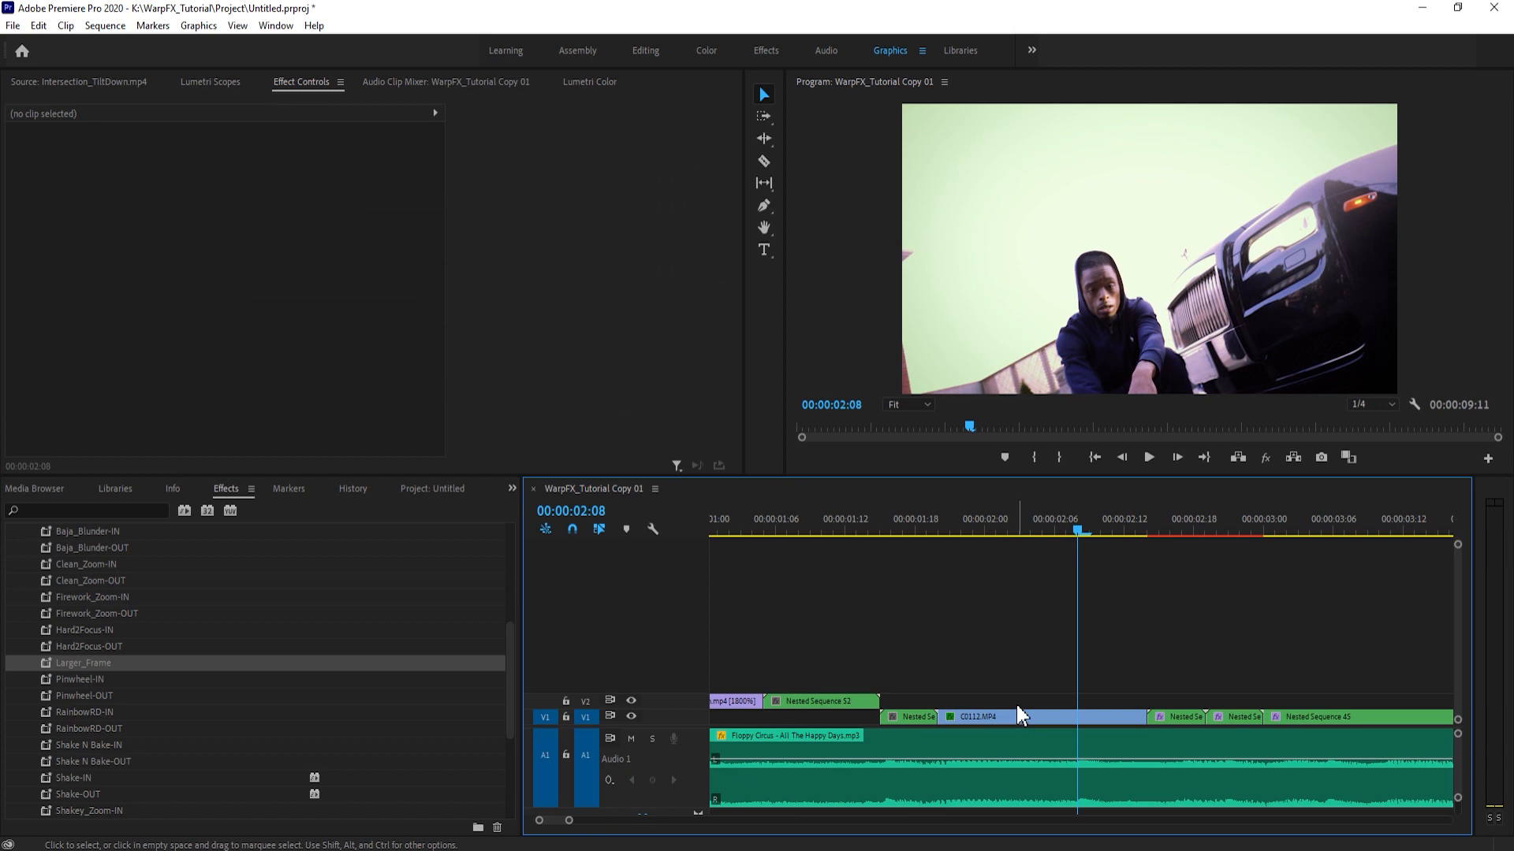
left_click(1000, 519)
left_click(1056, 676)
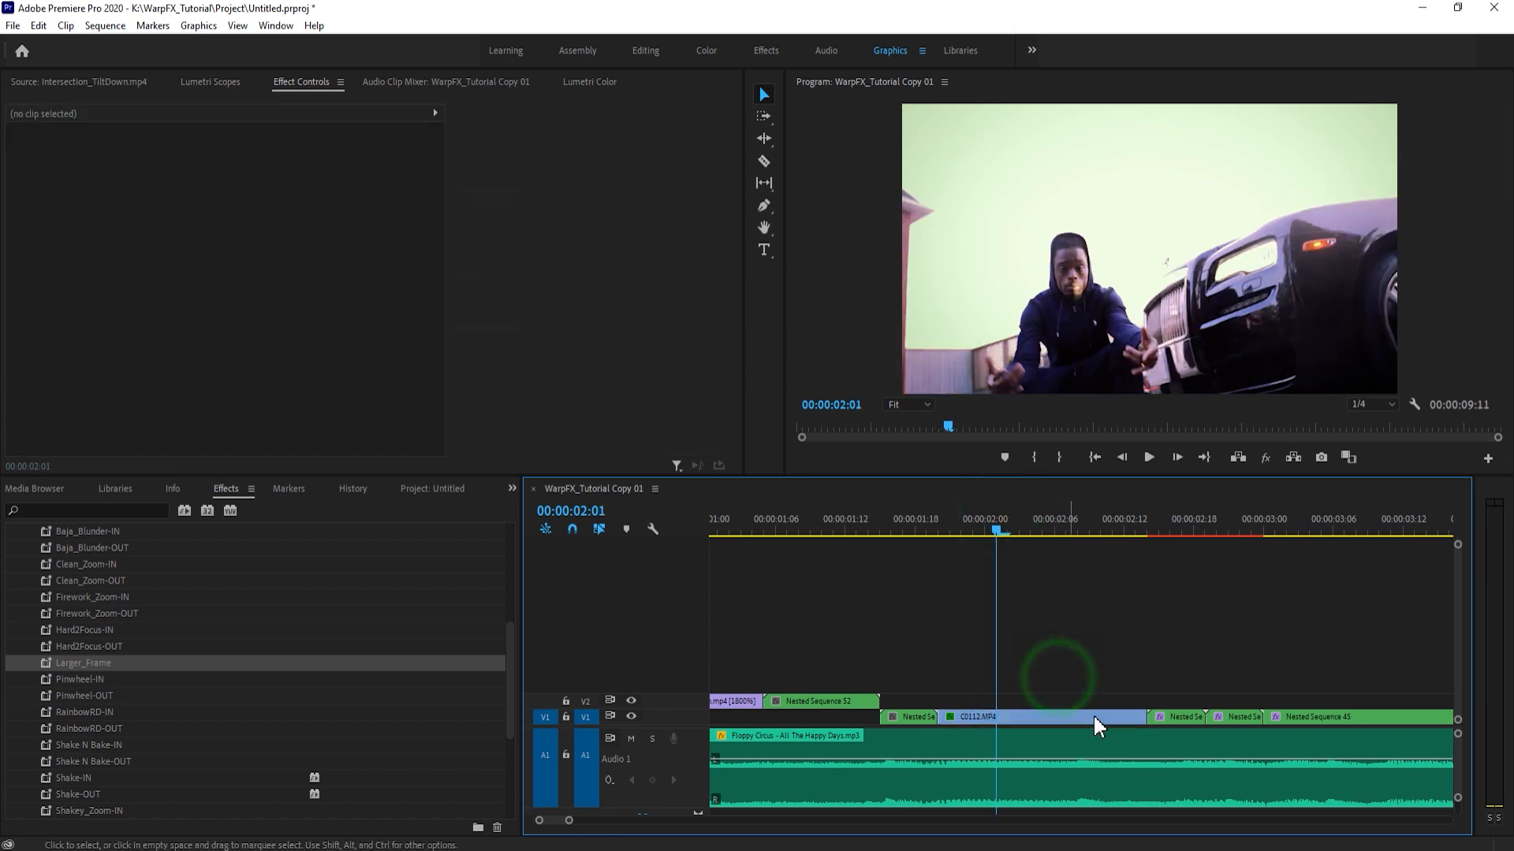
left_click(1034, 719)
left_click_drag(879, 529, 1077, 568)
left_click_drag(989, 704, 989, 701)
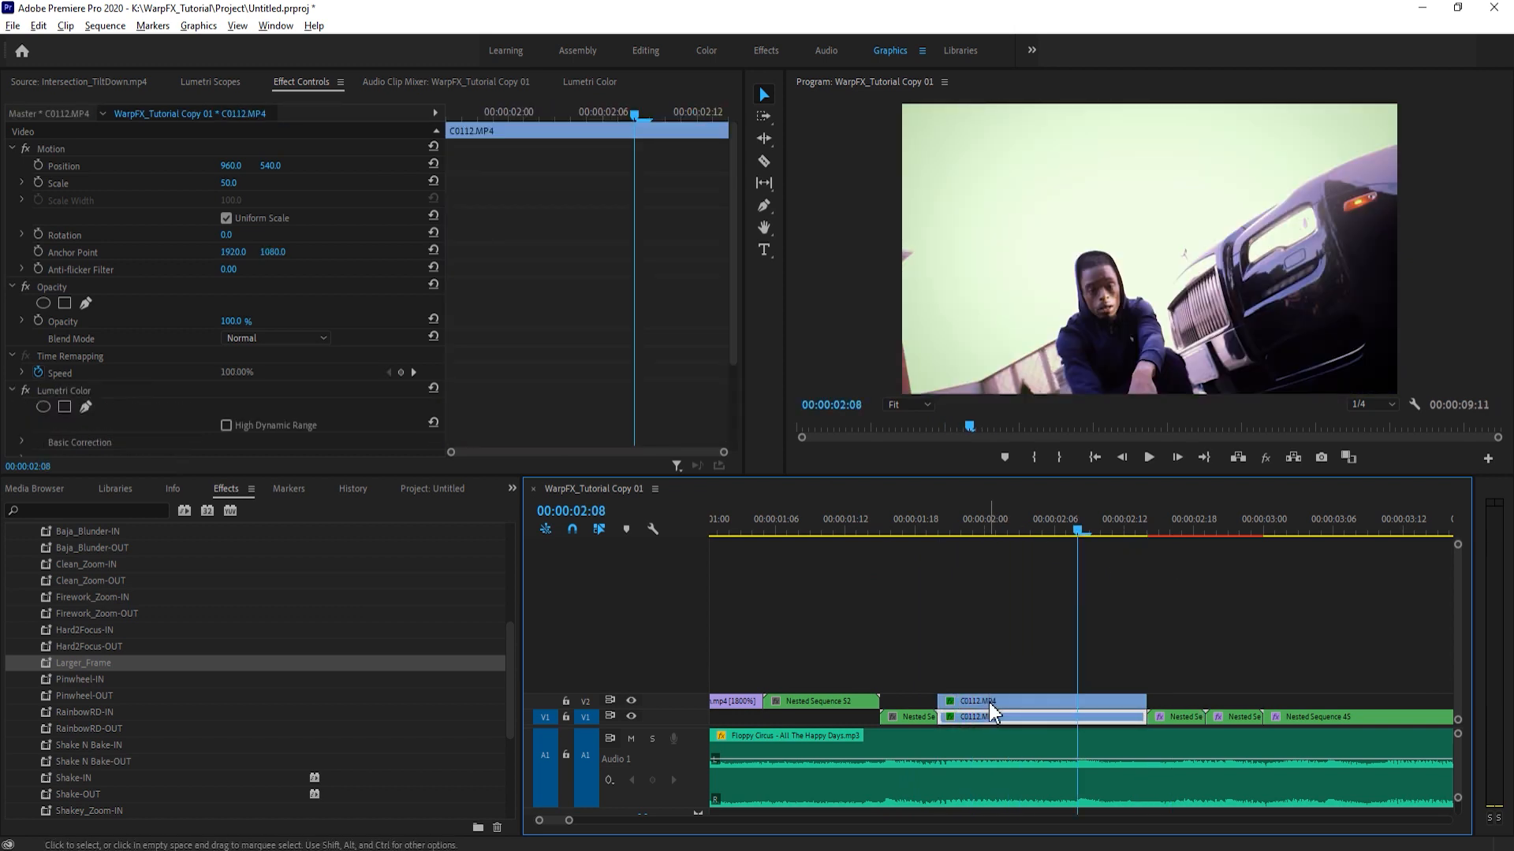
left_click(990, 699)
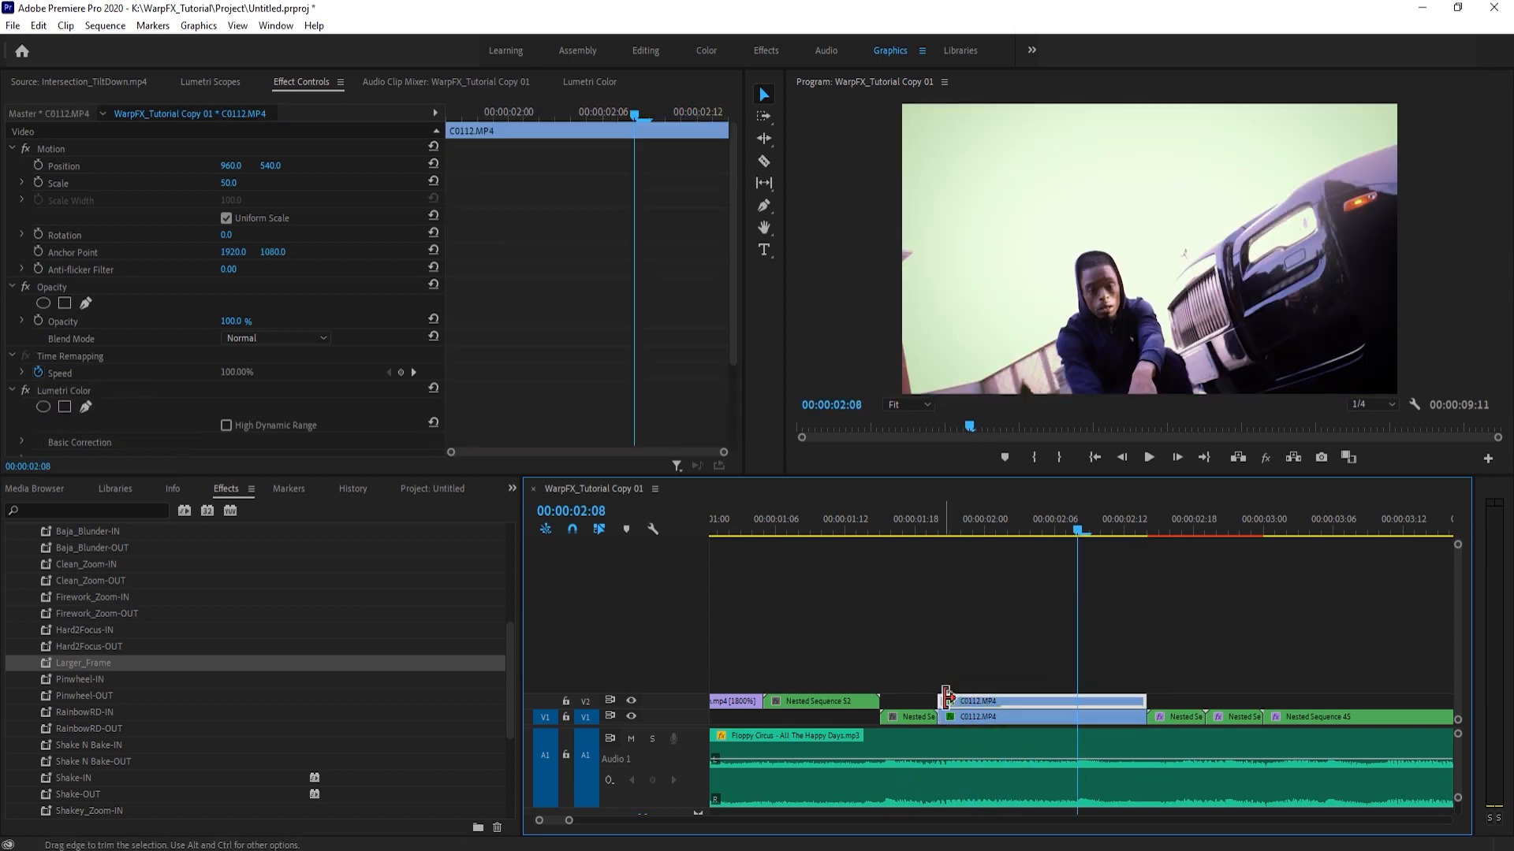
left_click_drag(946, 697, 881, 698)
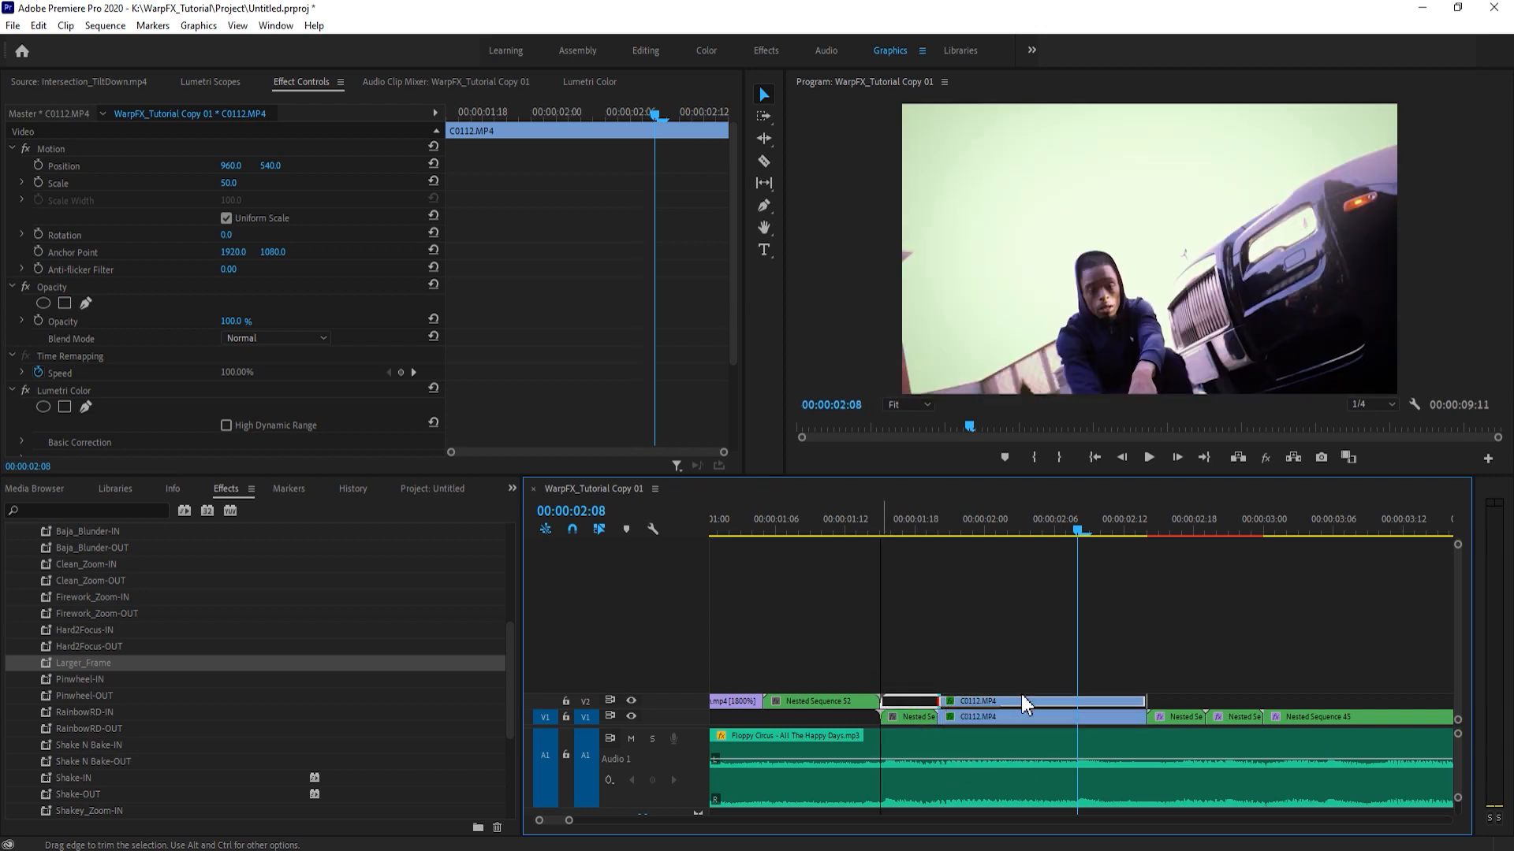
key("Delete")
- Copy C0112.MP4 from V1 and paste it onto V2 at 00:00:01:20
right_click(1022, 718)
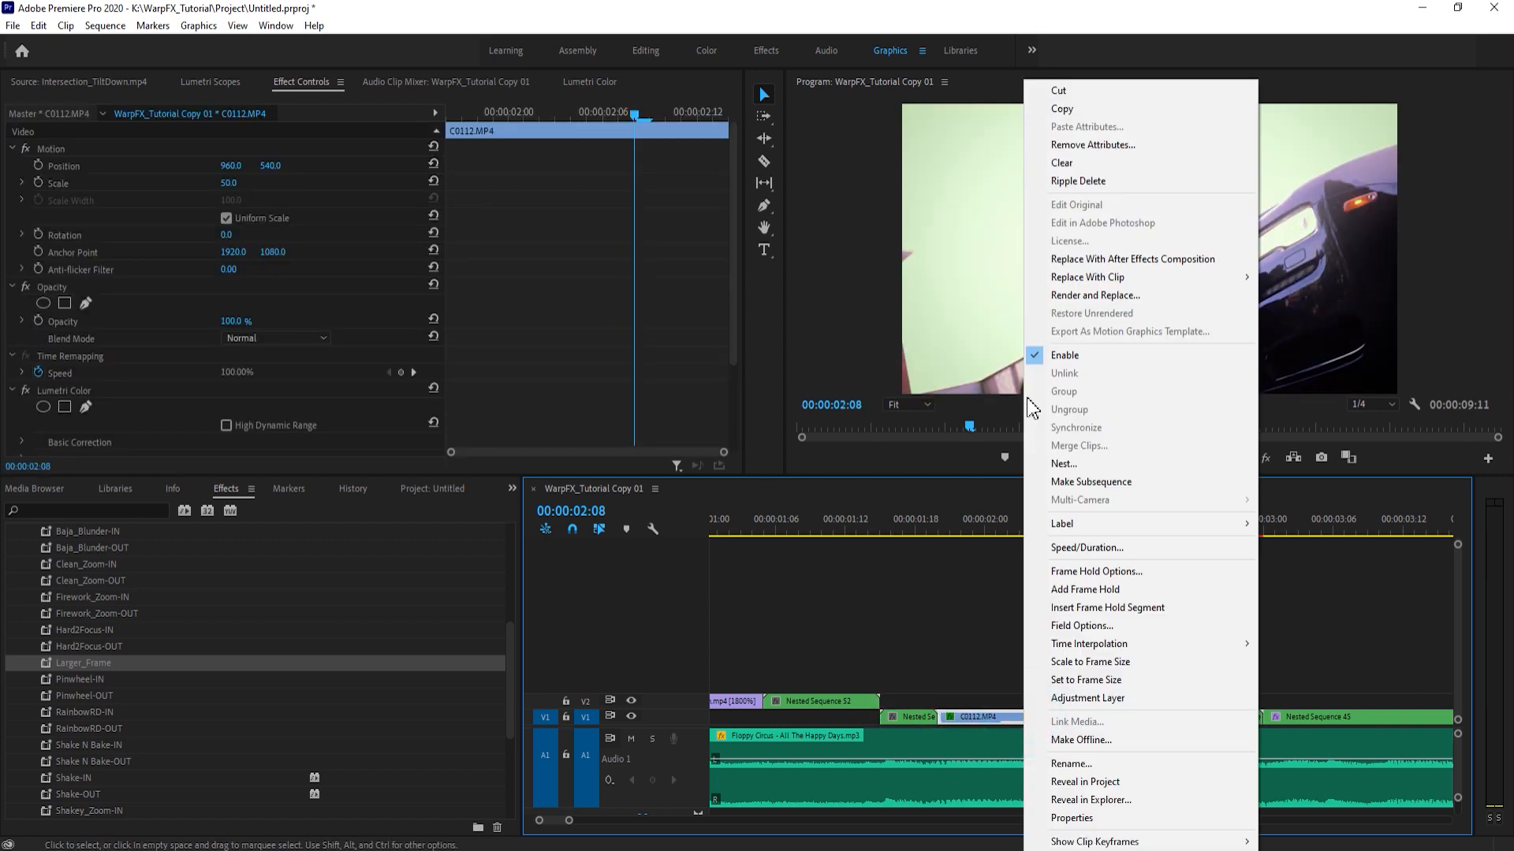
left_click(1100, 110)
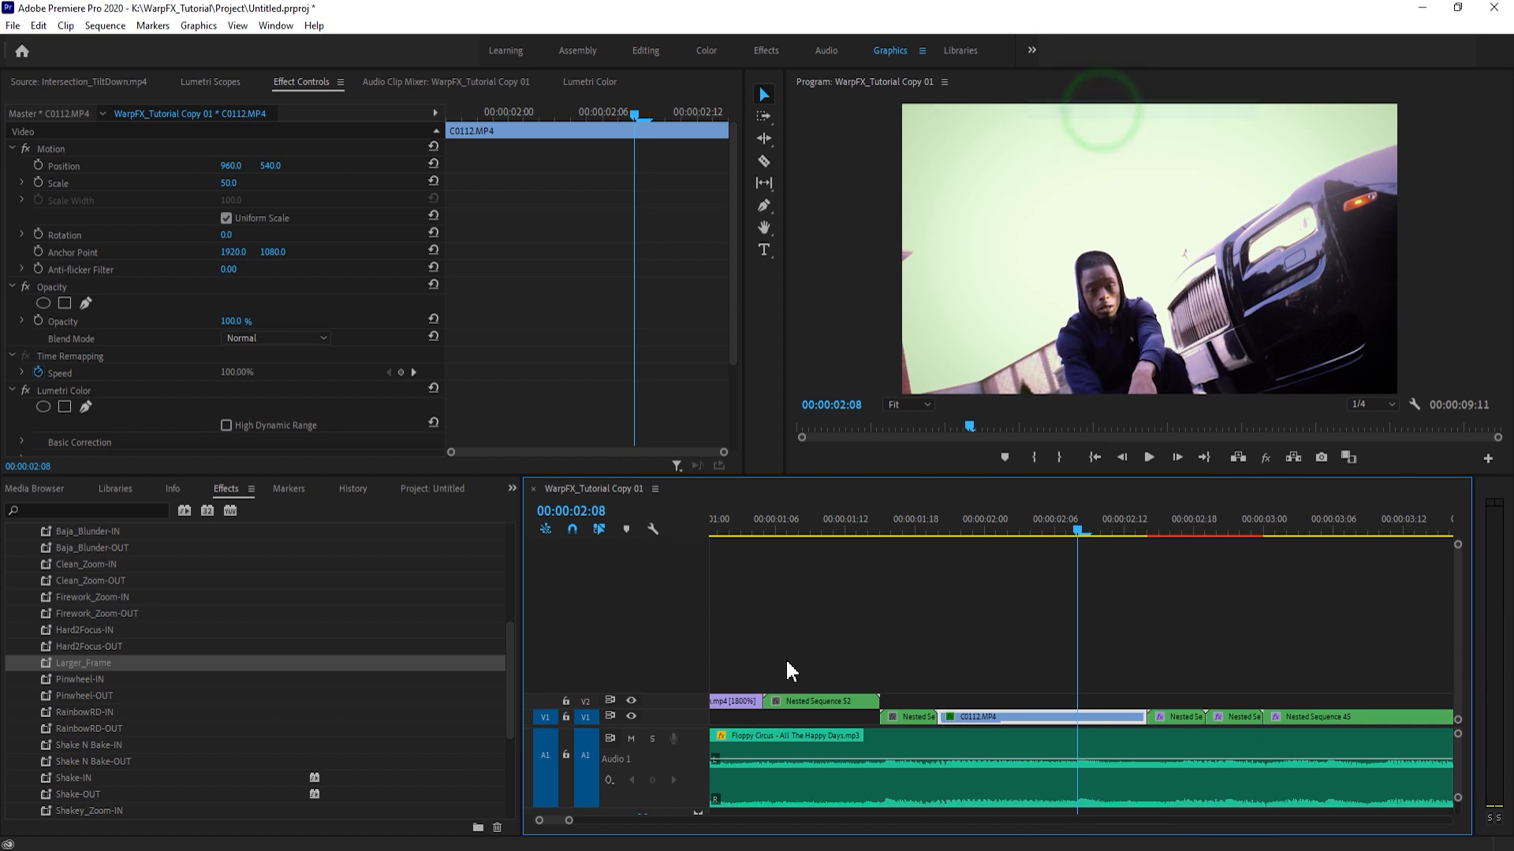
left_click(585, 719)
left_click(585, 701)
left_click(942, 528)
left_click(1017, 618)
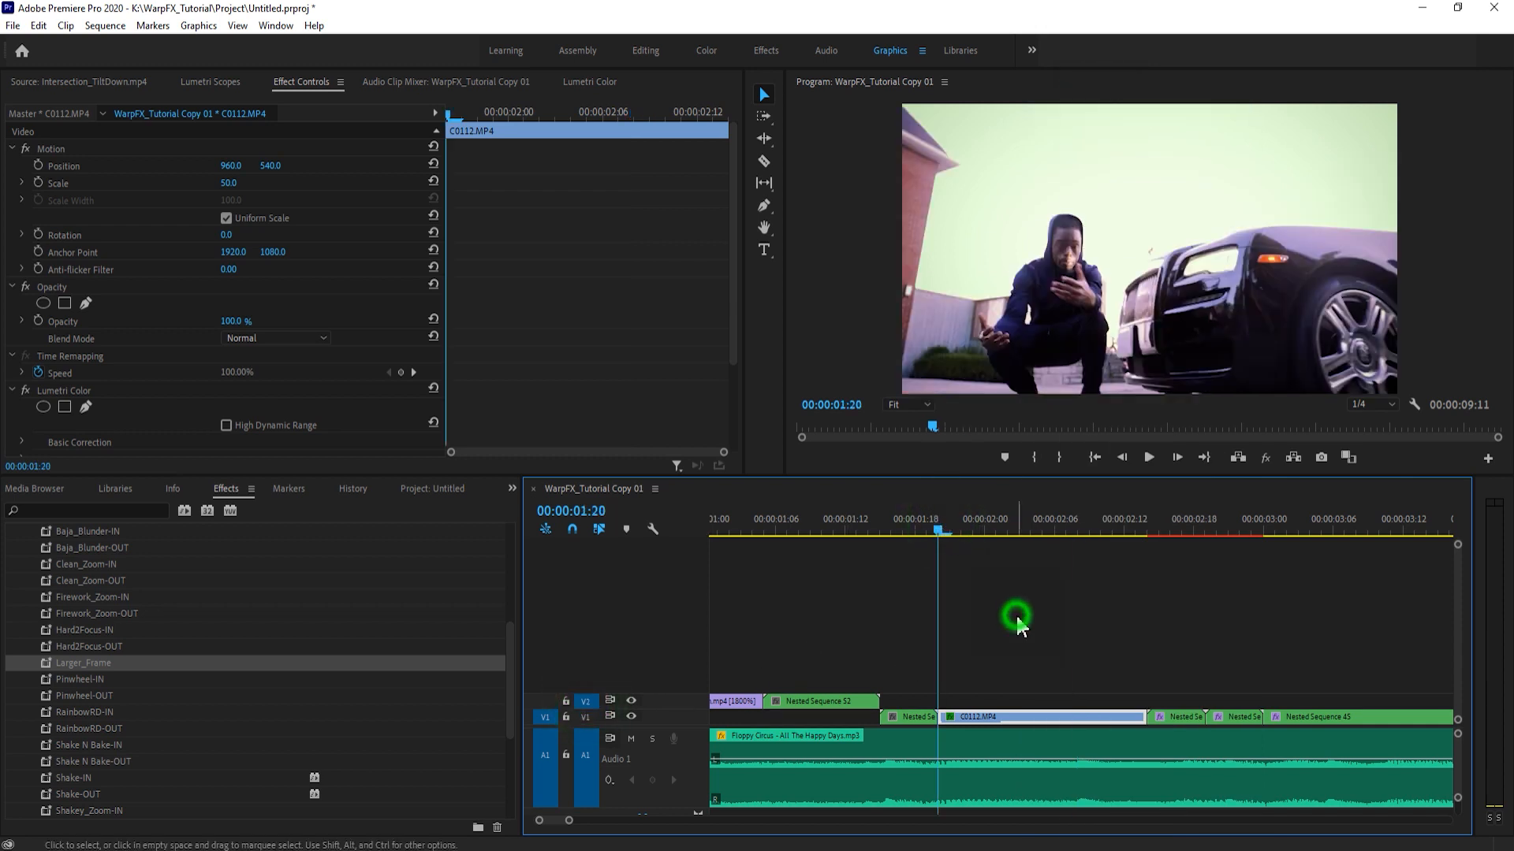
key("ctrl+v")
left_click(936, 517)
left_click(1030, 618)
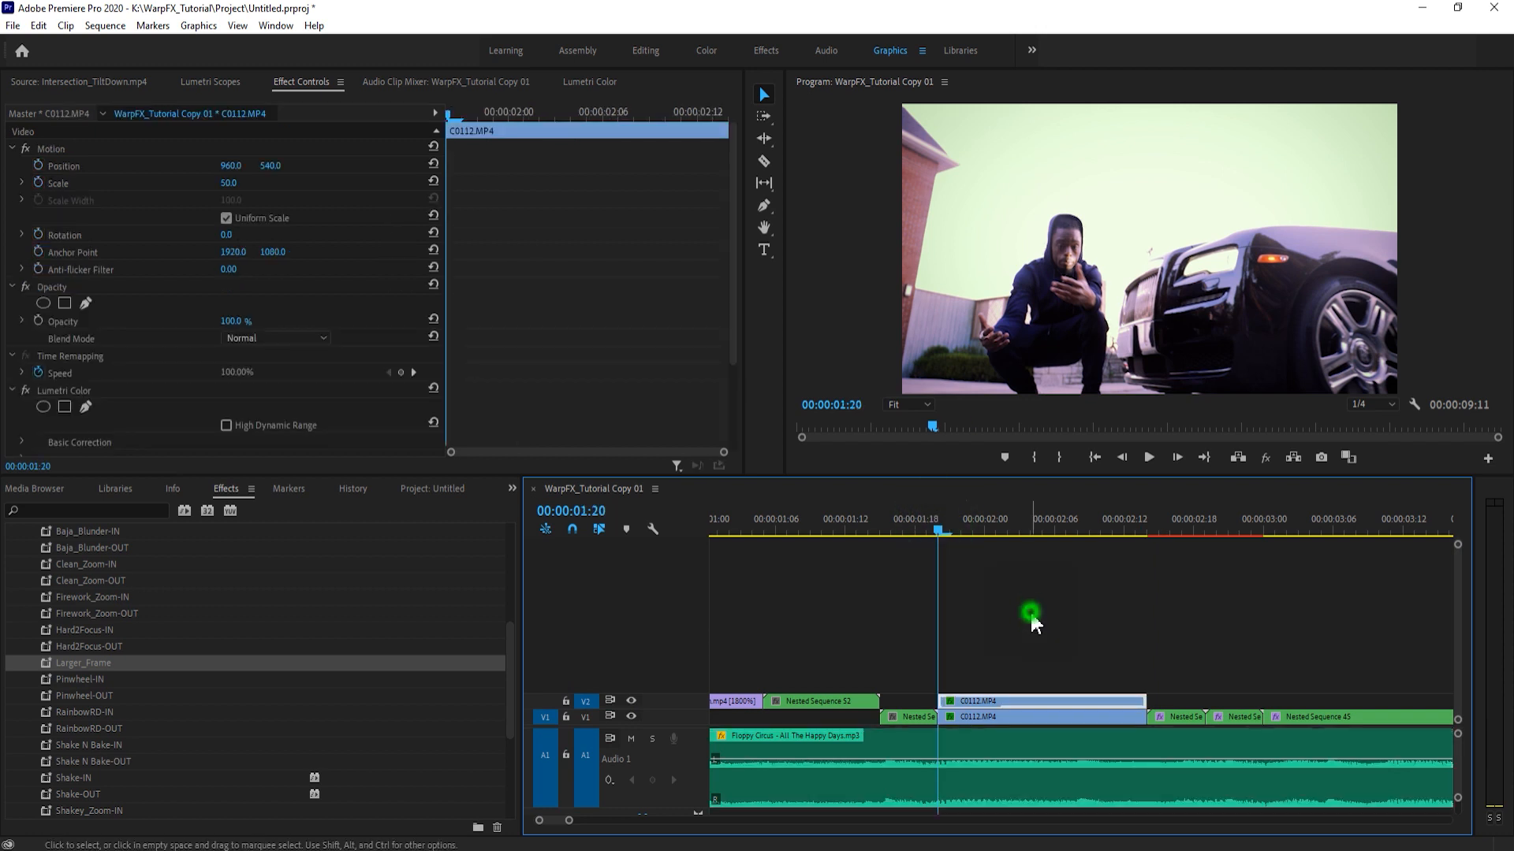
- Extend the V2 copy of C0112.MP4 at both ends to cover the transition nests before and after the original clip
left_click(986, 702)
left_click_drag(939, 702, 881, 702)
left_click_drag(1154, 698, 1204, 699)
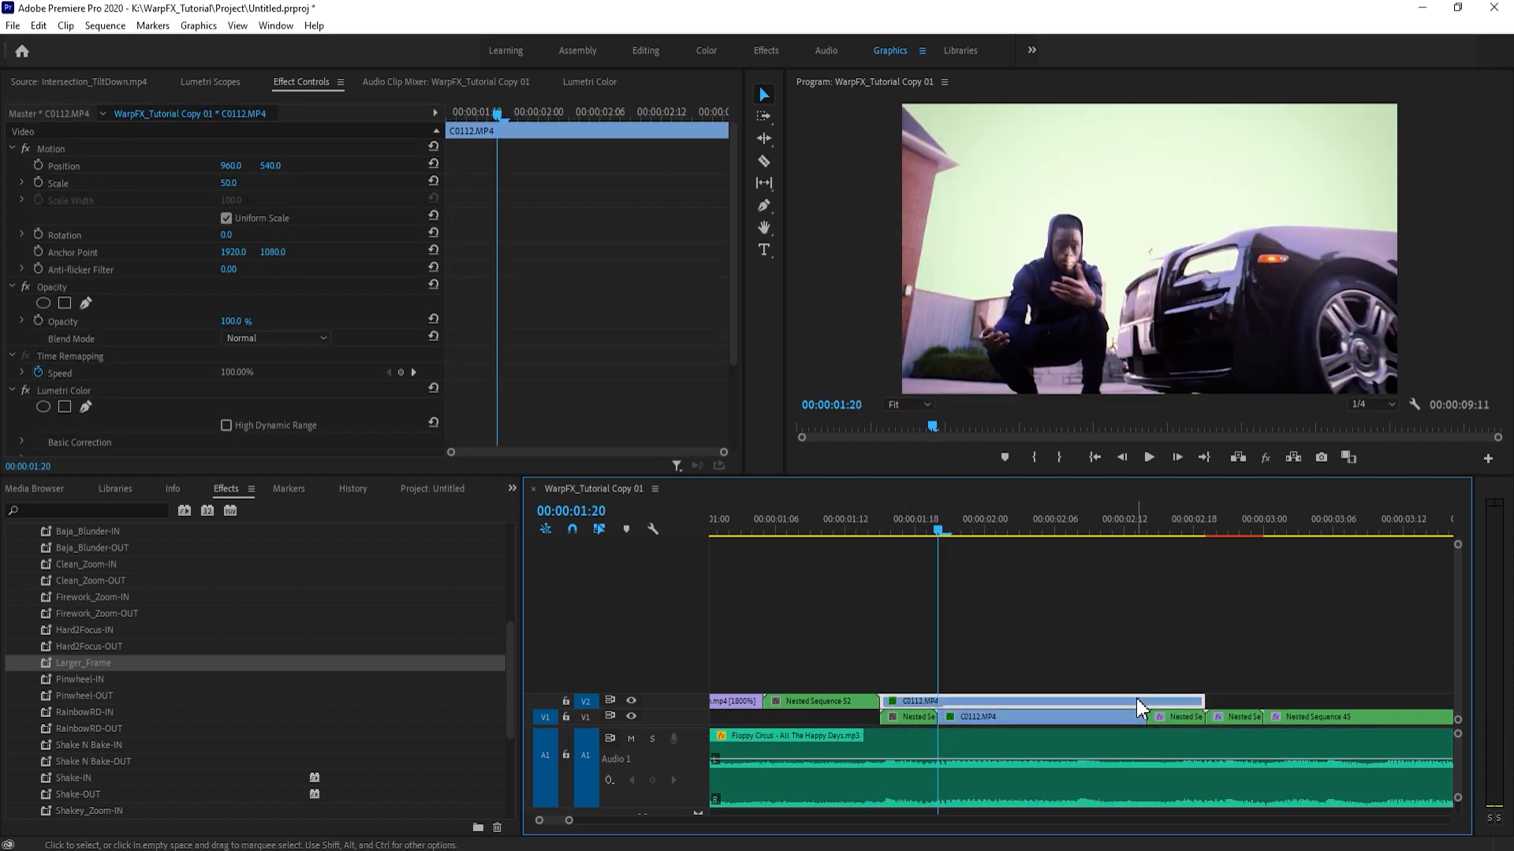
left_click(919, 718)
left_click(1165, 719)
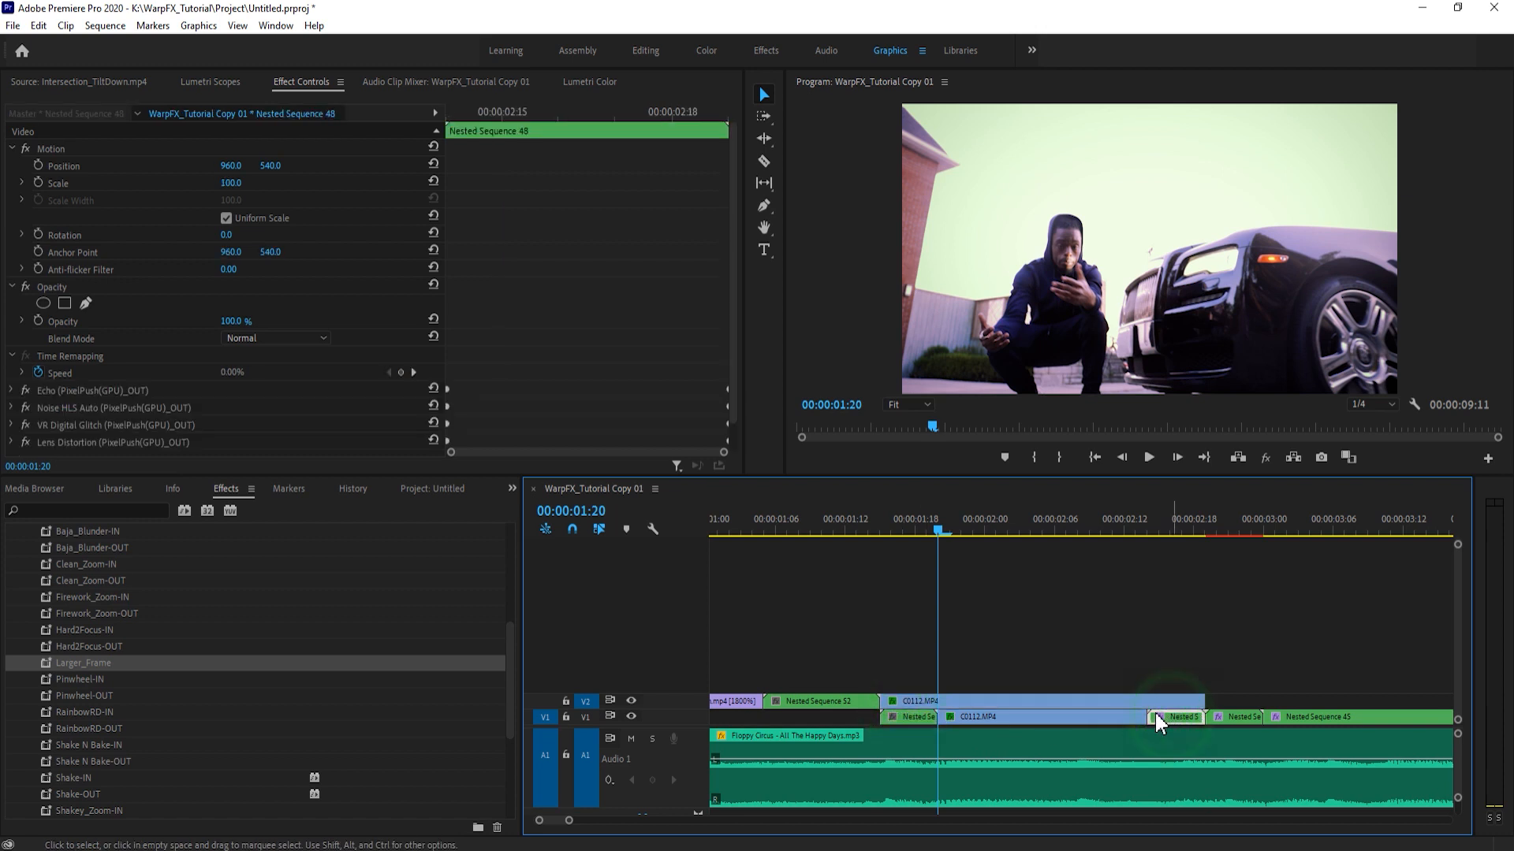
- Nest the extended V2 clip and apply the Larger_Frame preset to it
left_click(1048, 699)
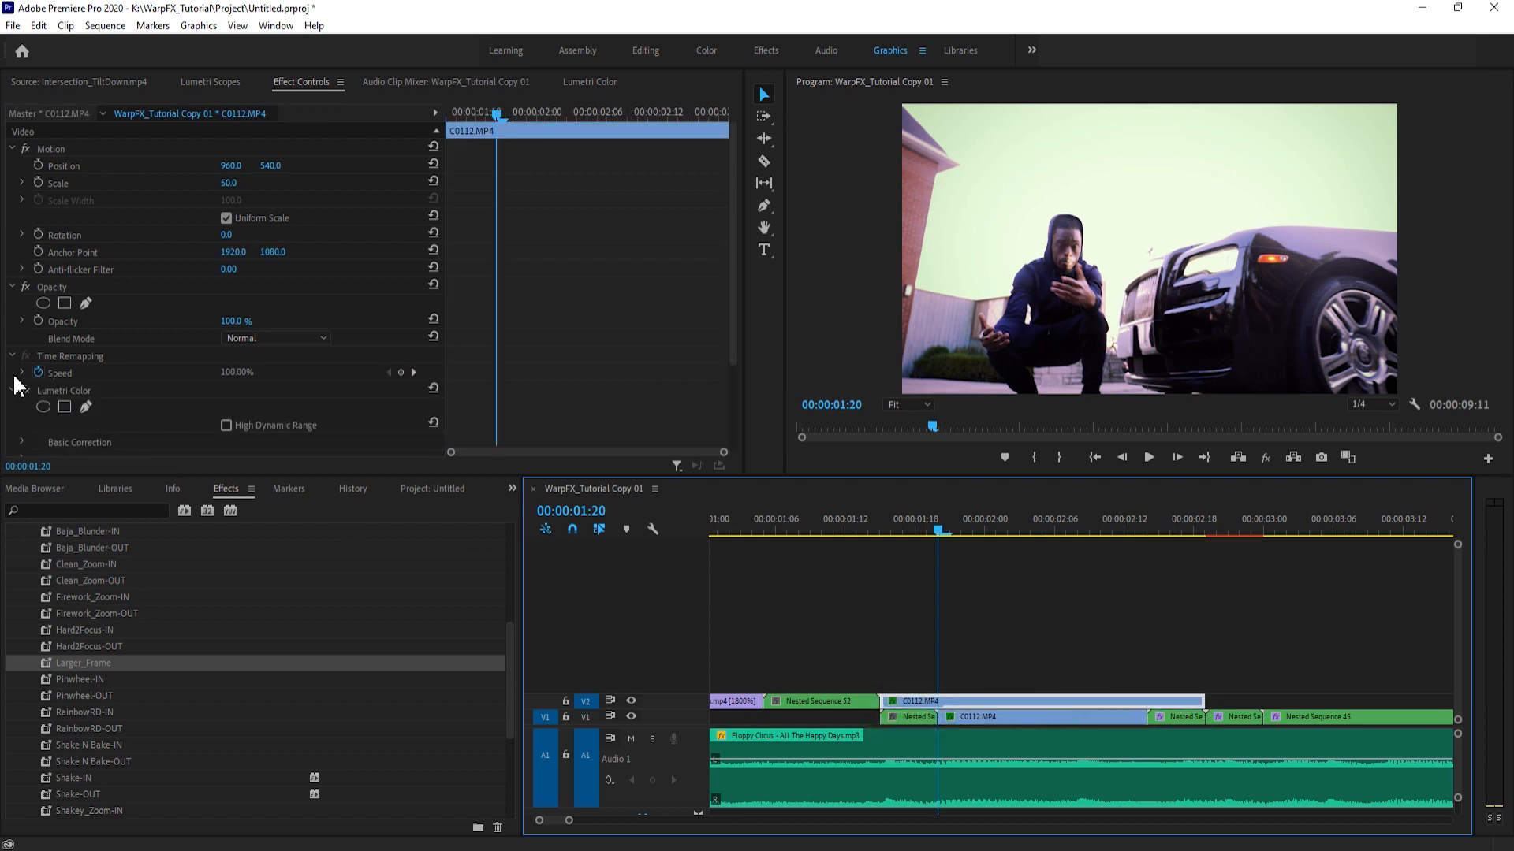
key("alt+n")
key("Return")
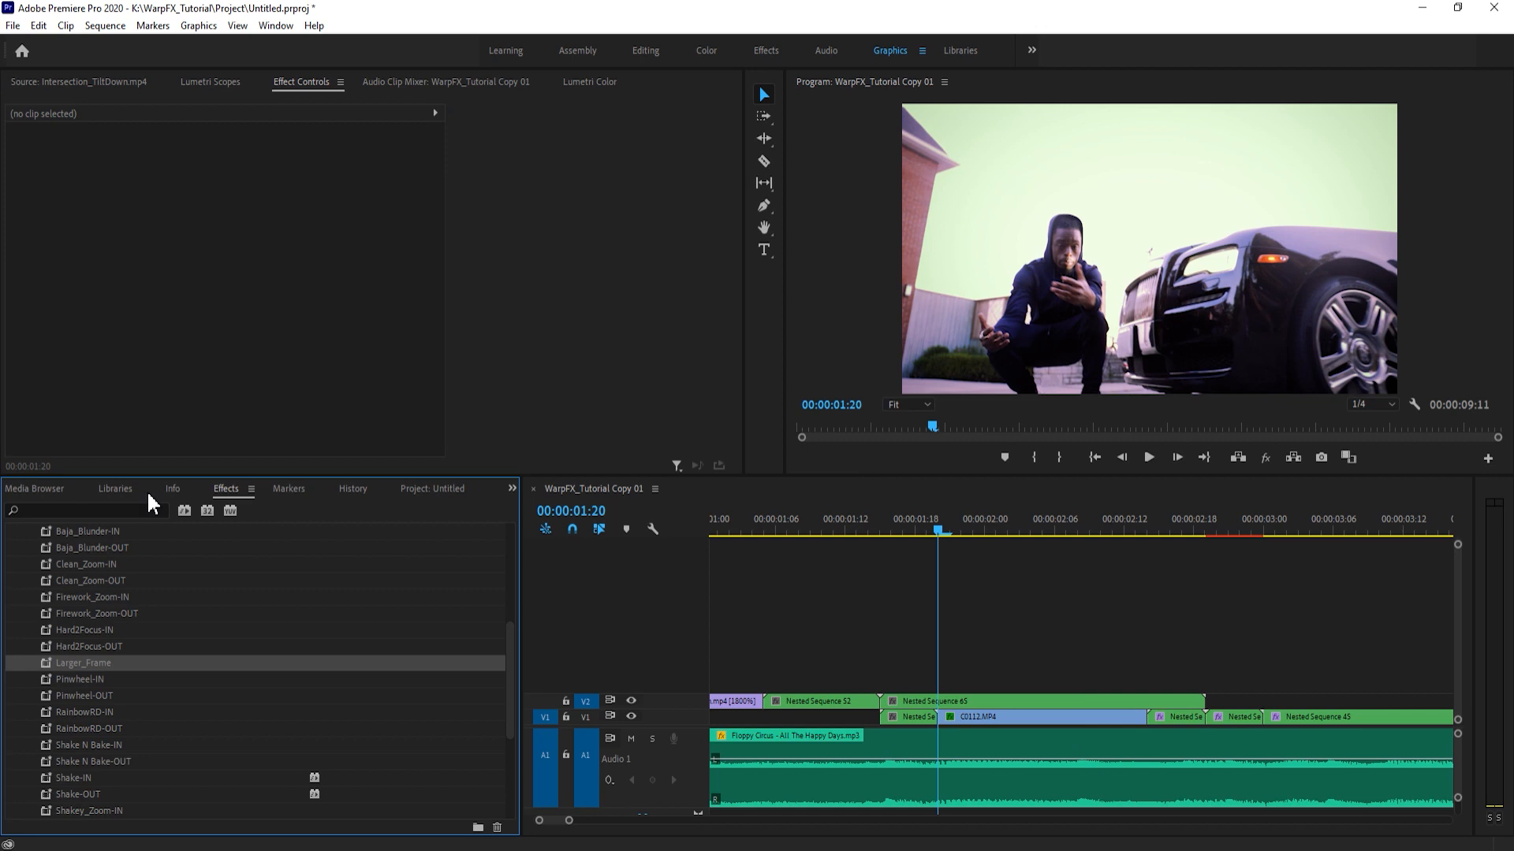
left_click_drag(105, 668, 986, 703)
- Hide V1 and keyframe the V2 nest's start with an enlarged Scale, an offset Position and a Rotation of 37°
left_click_drag(230, 187, 244, 186)
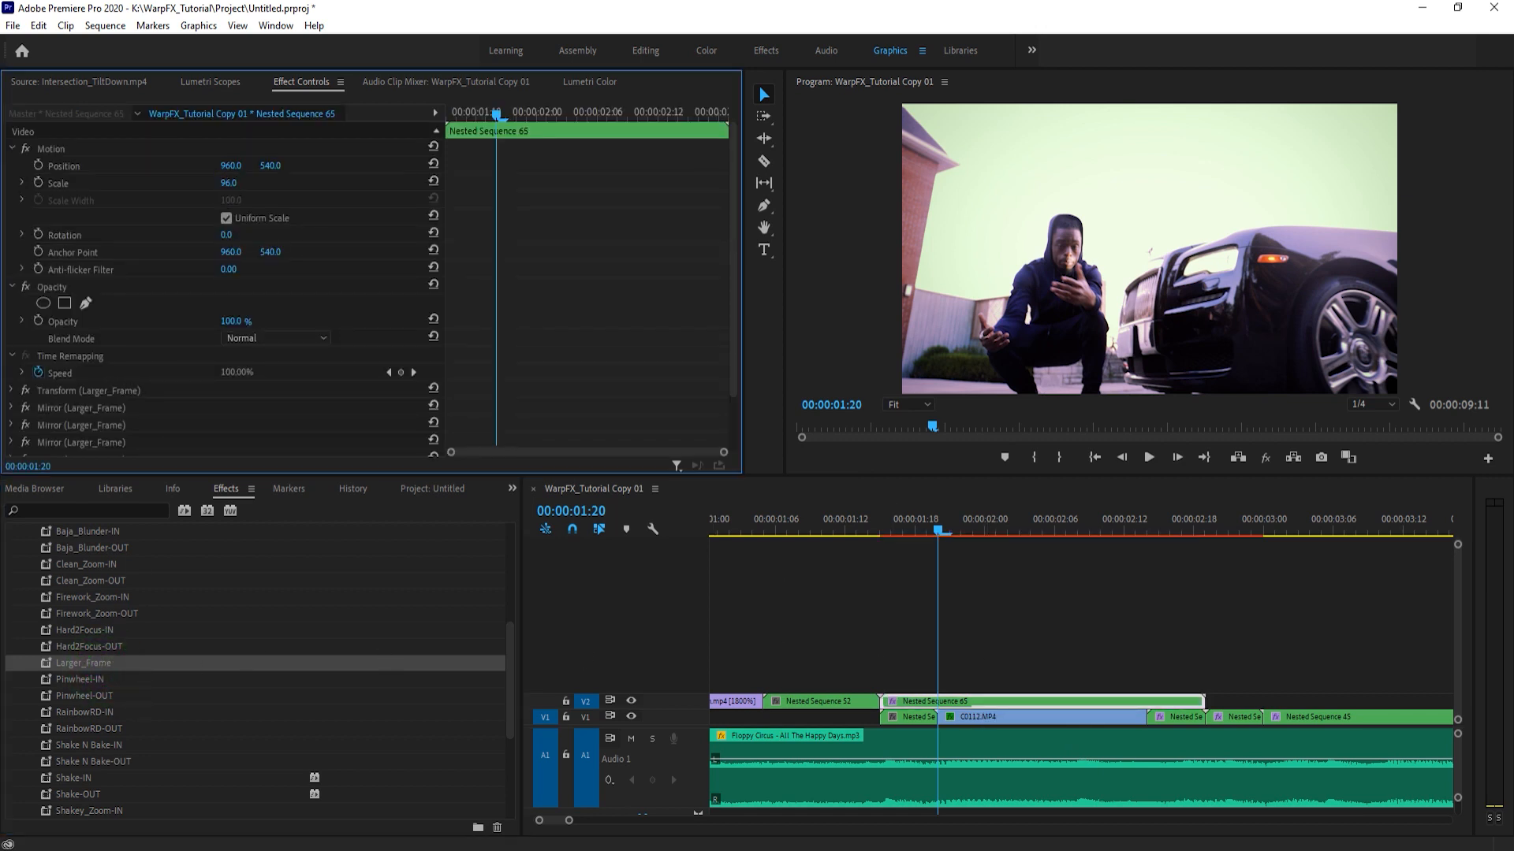
left_click(630, 716)
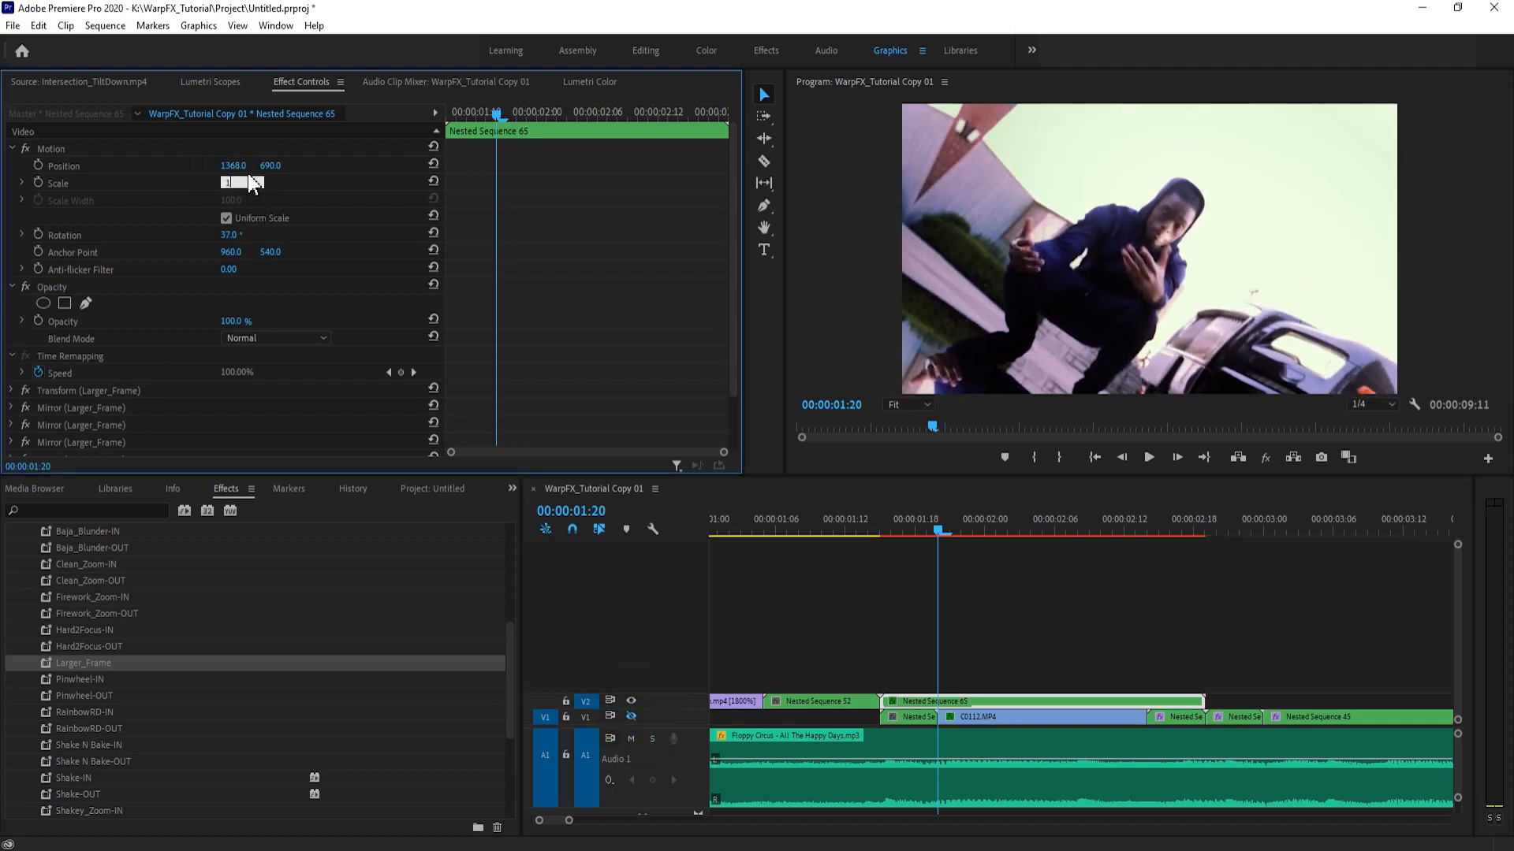
left_click_drag(240, 184, 252, 183)
left_click(38, 182)
left_click(38, 165)
left_click(38, 234)
left_click_drag(487, 159, 430, 160)
- At 00:00:01:20, reset Position and Rotation, set Scale to 50, and move these keyframes to the V2 nest's end
left_click(432, 164)
left_click(433, 182)
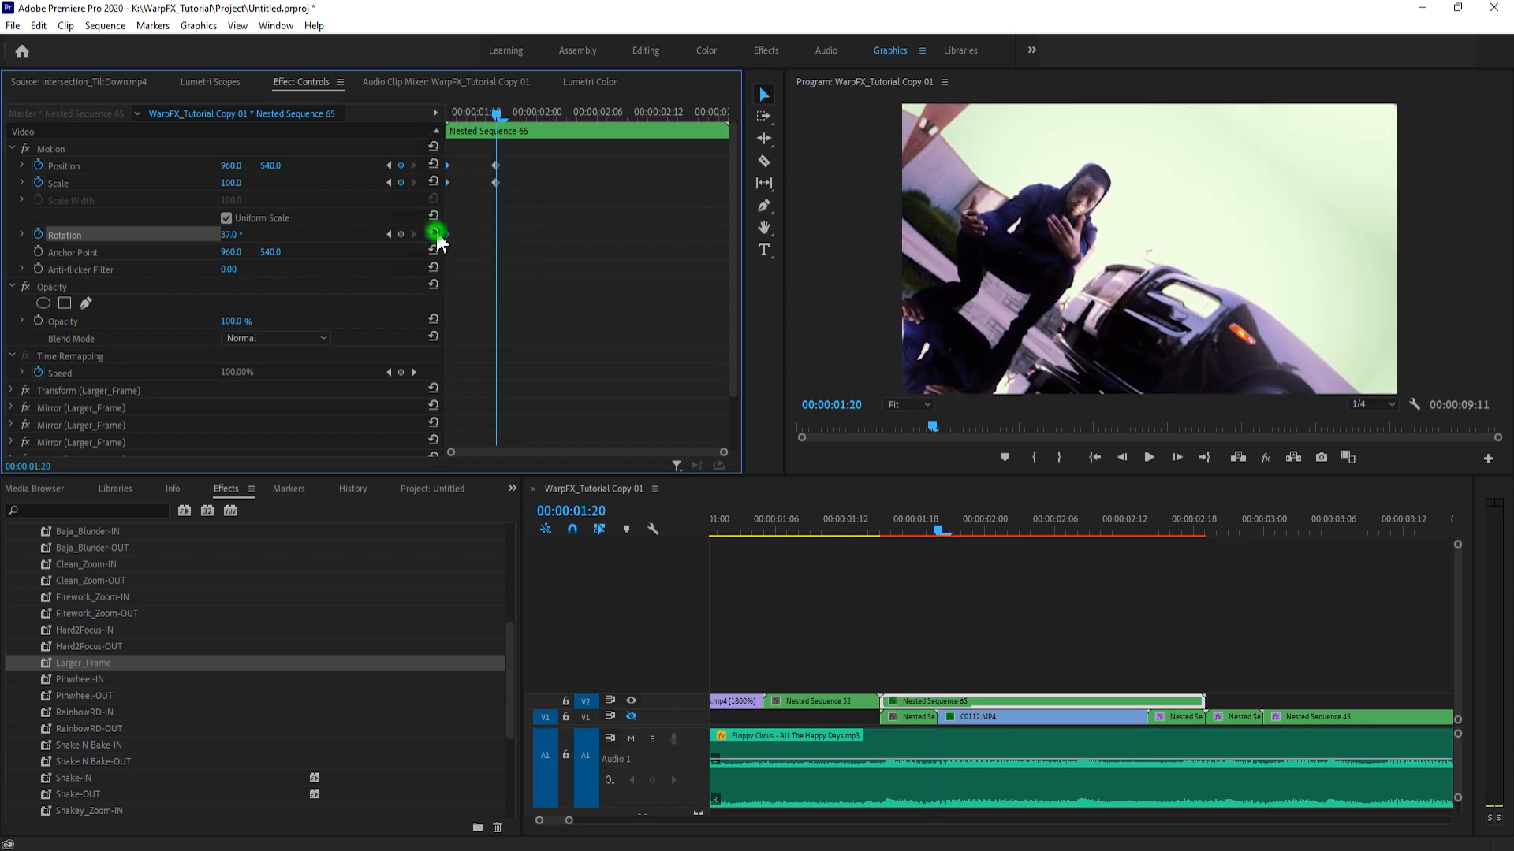
left_click(433, 233)
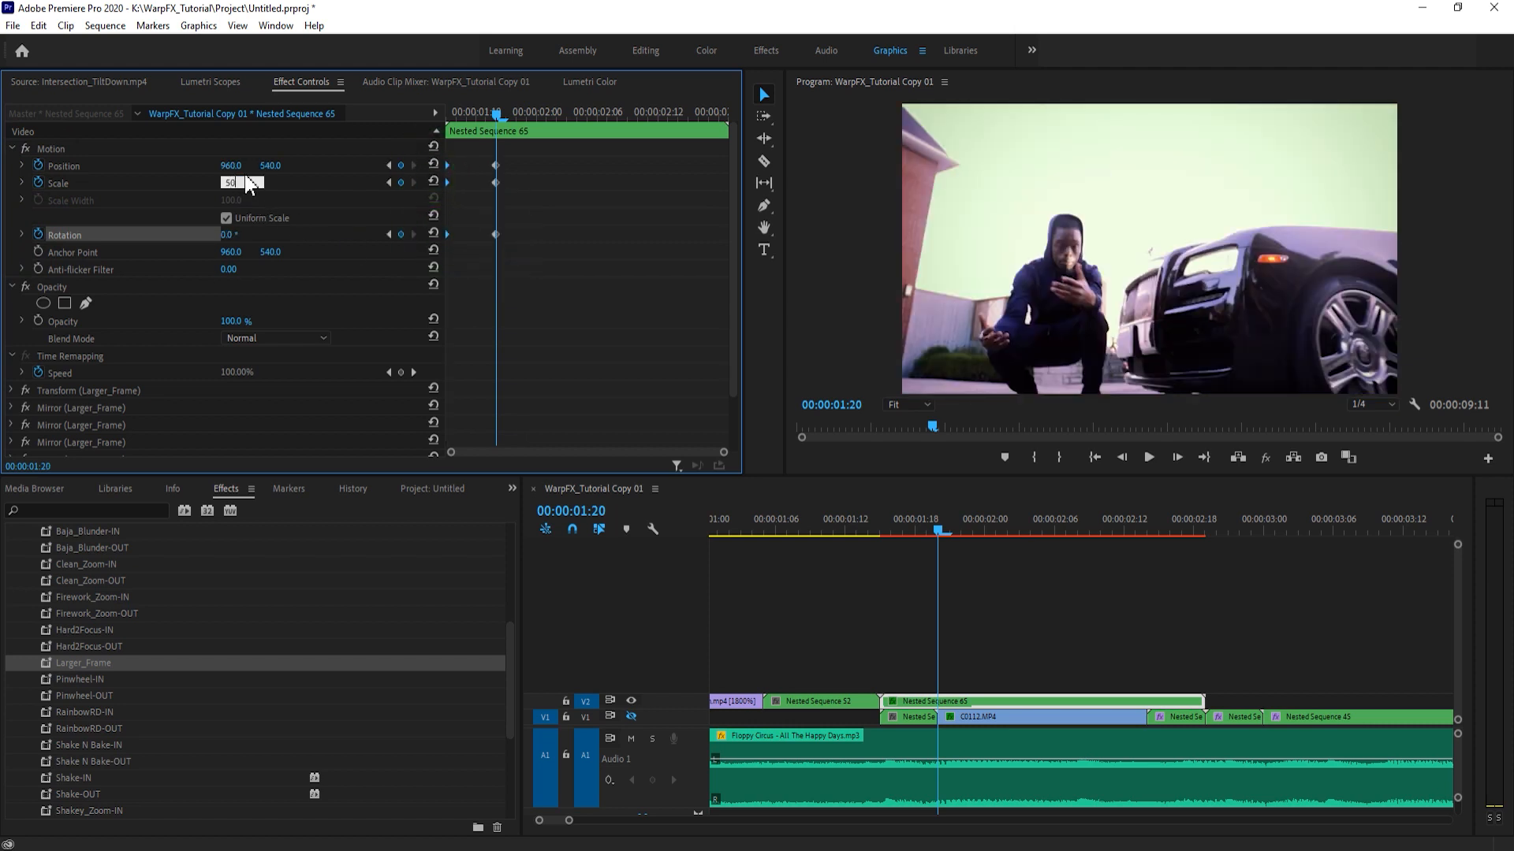
key("Return")
left_click_drag(486, 157, 830, 245)
- Nest the animated Nested Sequence 65 on V2 again
left_click(929, 652)
left_click(1016, 699)
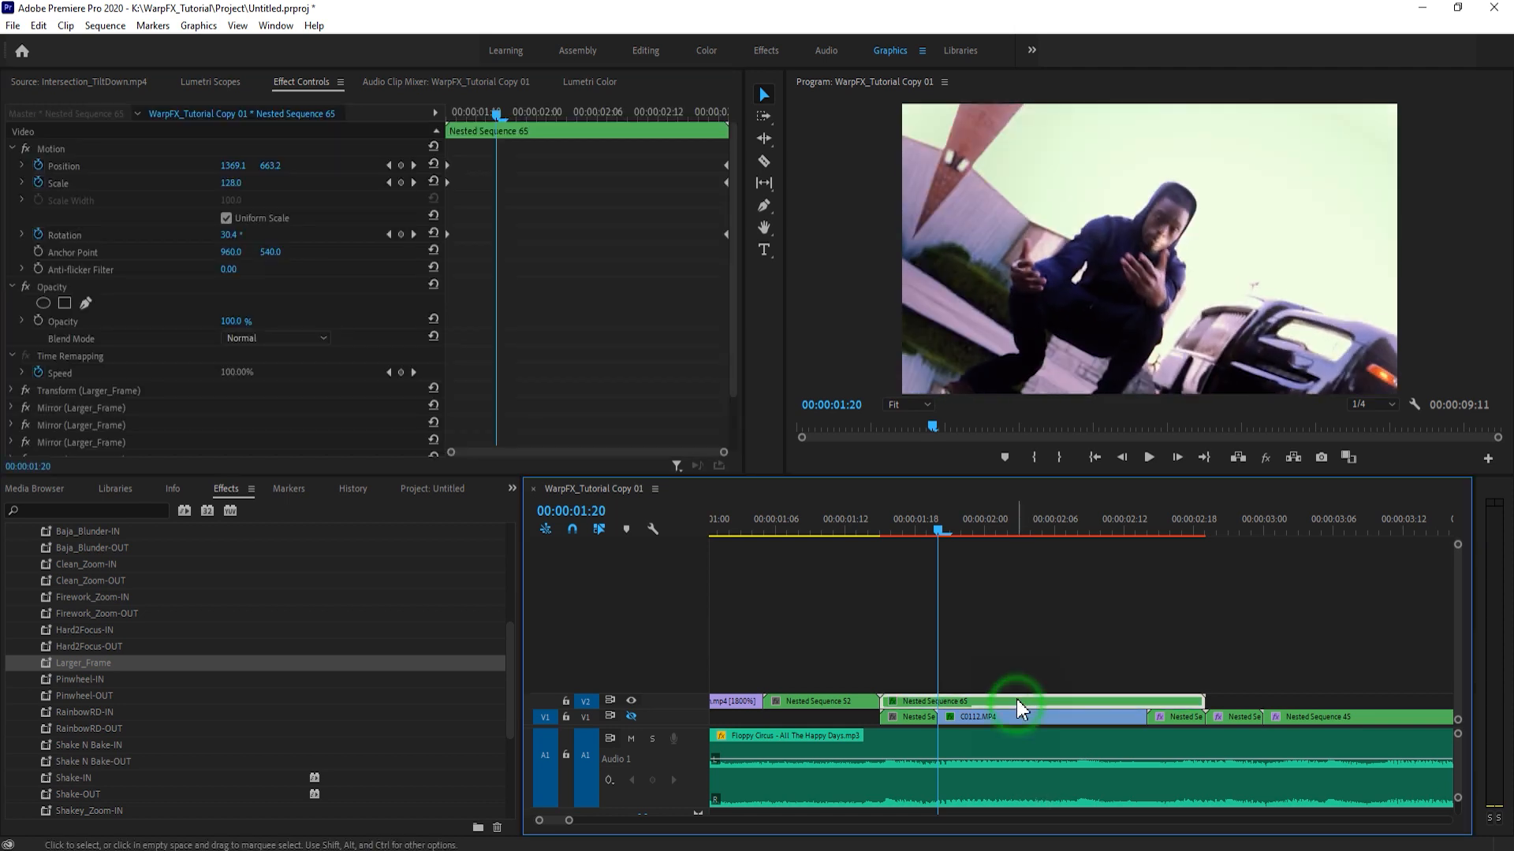
key("alt+n")
key("Return")
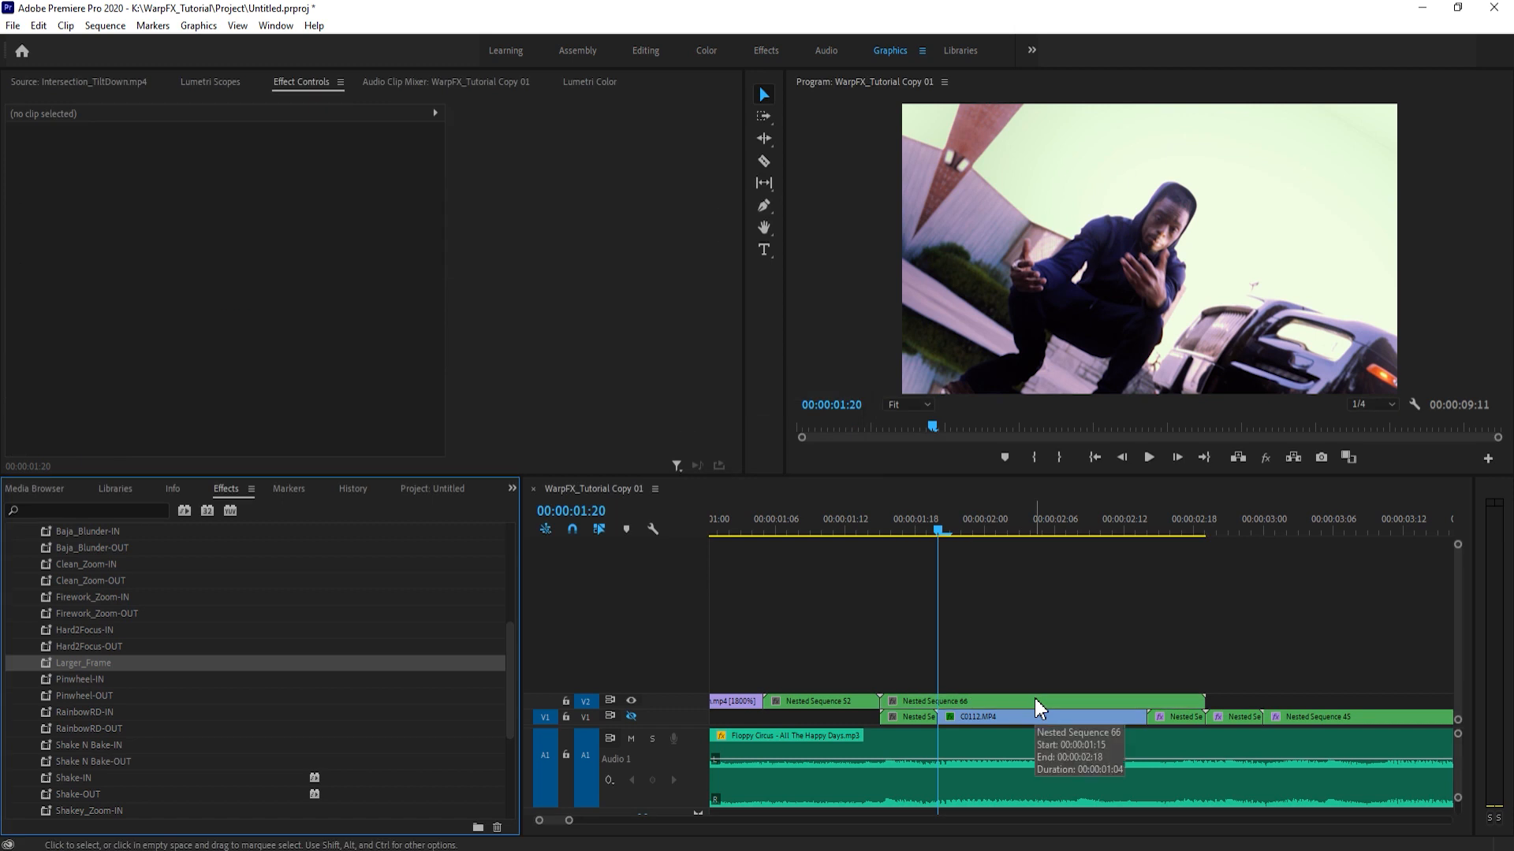
- Split the new V2 nest at 00:00:01:20 and at the end of C0112.MP4 to match the V1 cuts
left_click(950, 717)
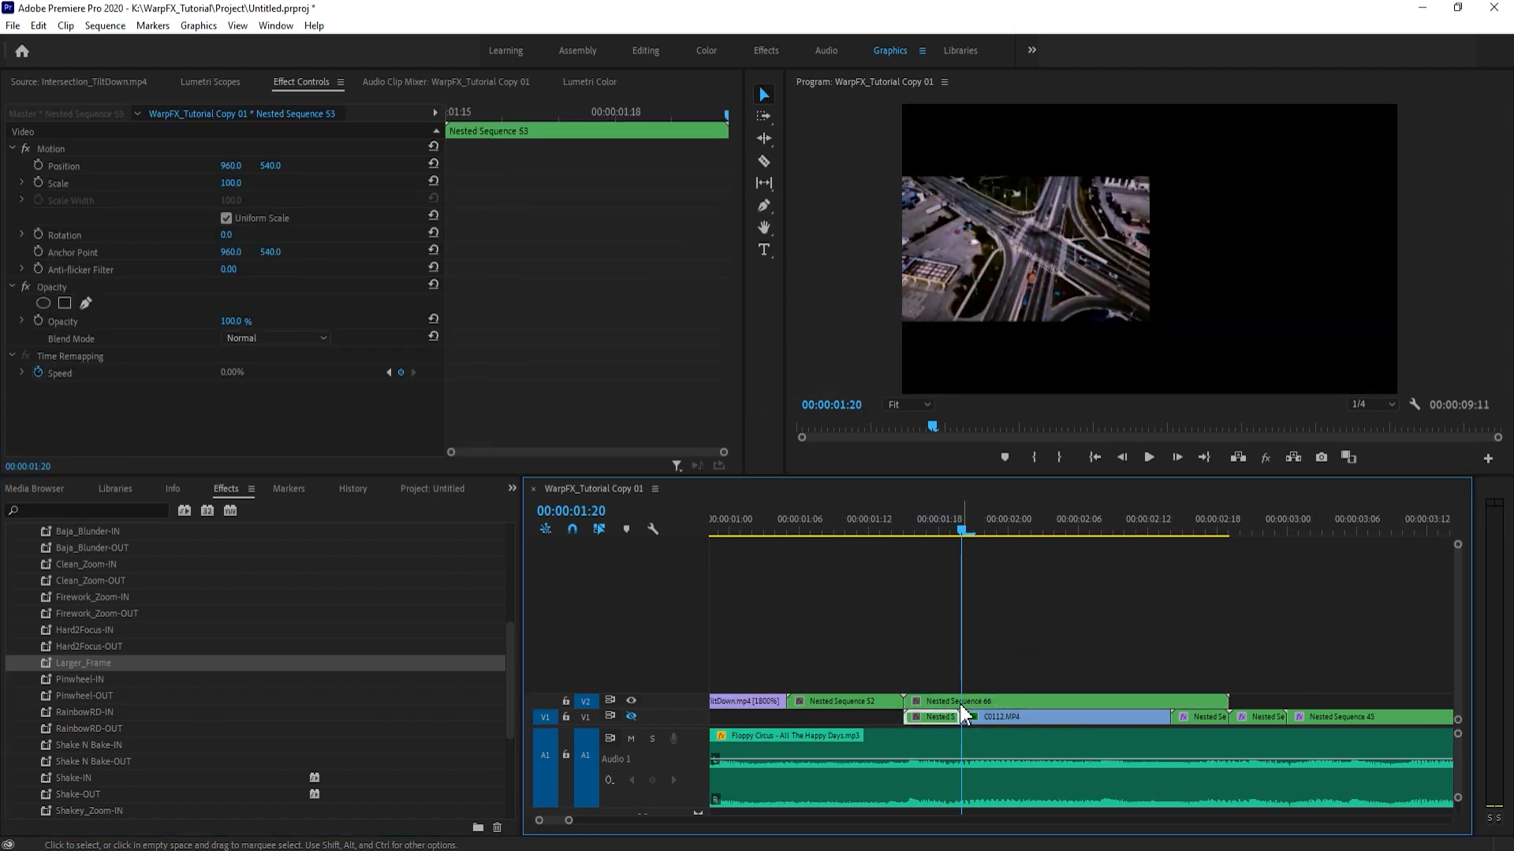
left_click(1042, 522)
key("c")
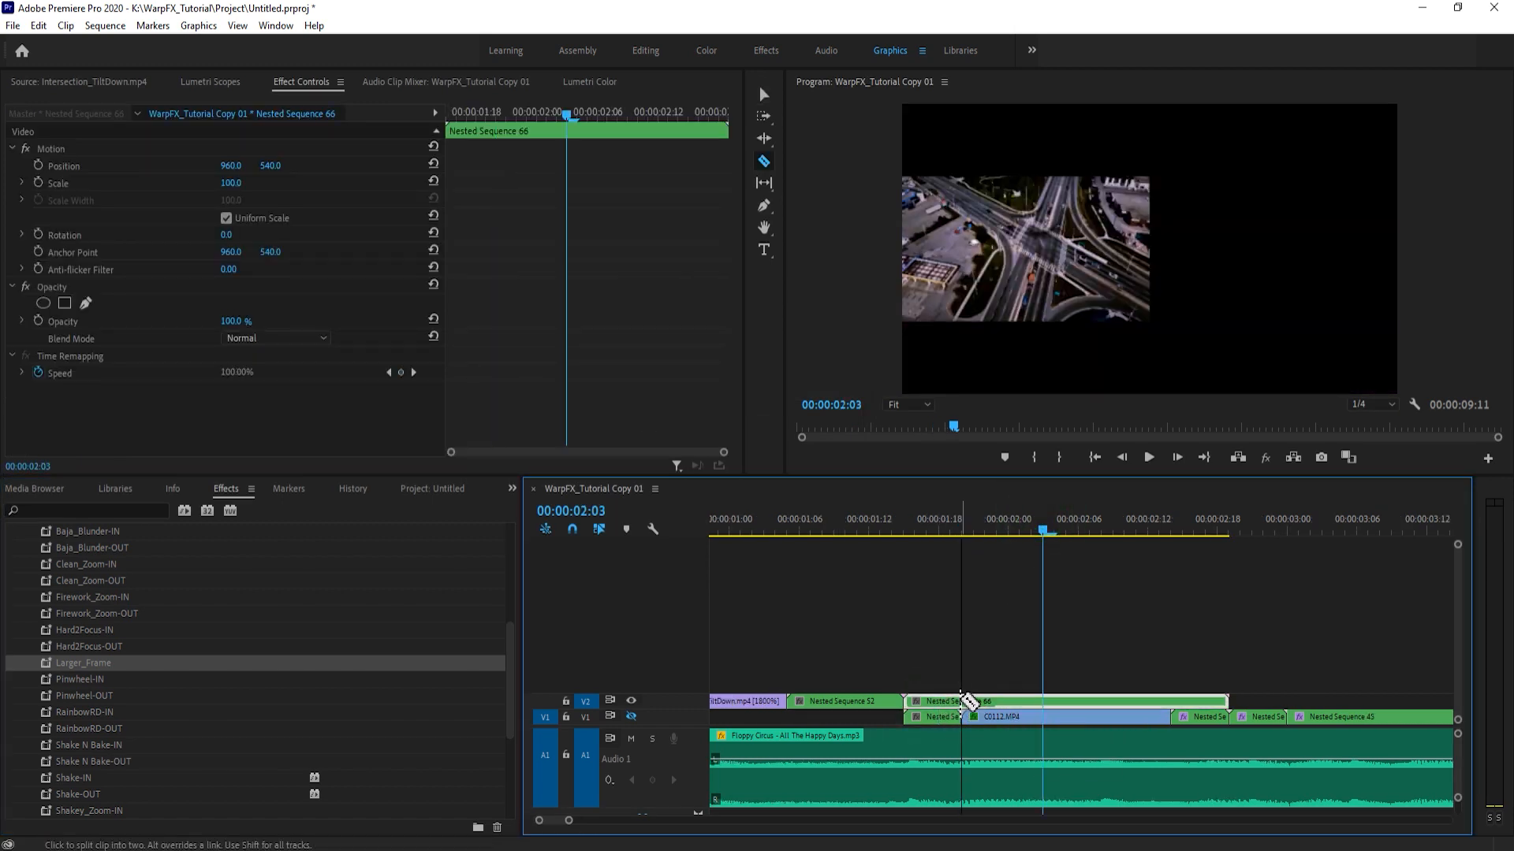
left_click(961, 701)
left_click(1172, 701)
key("v")
- Copy the four PixelPush(GPU)_OUT effects from the V1 nest at 00:00:02:15 and paste them onto the V2 nest piece above it
left_click(1203, 714)
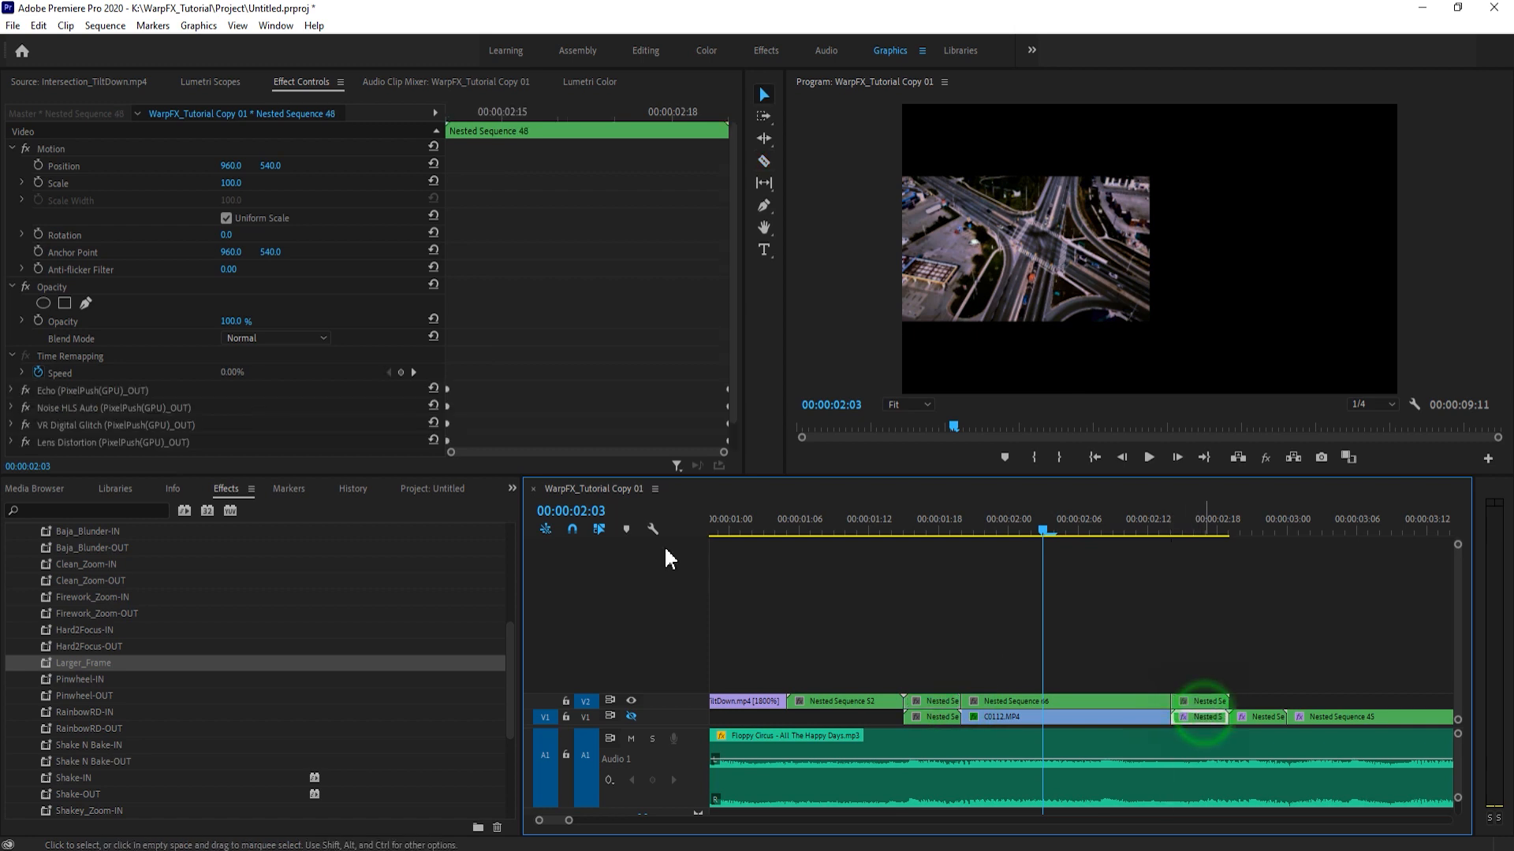
scroll(81, 397, "down", 1)
left_click(82, 361)
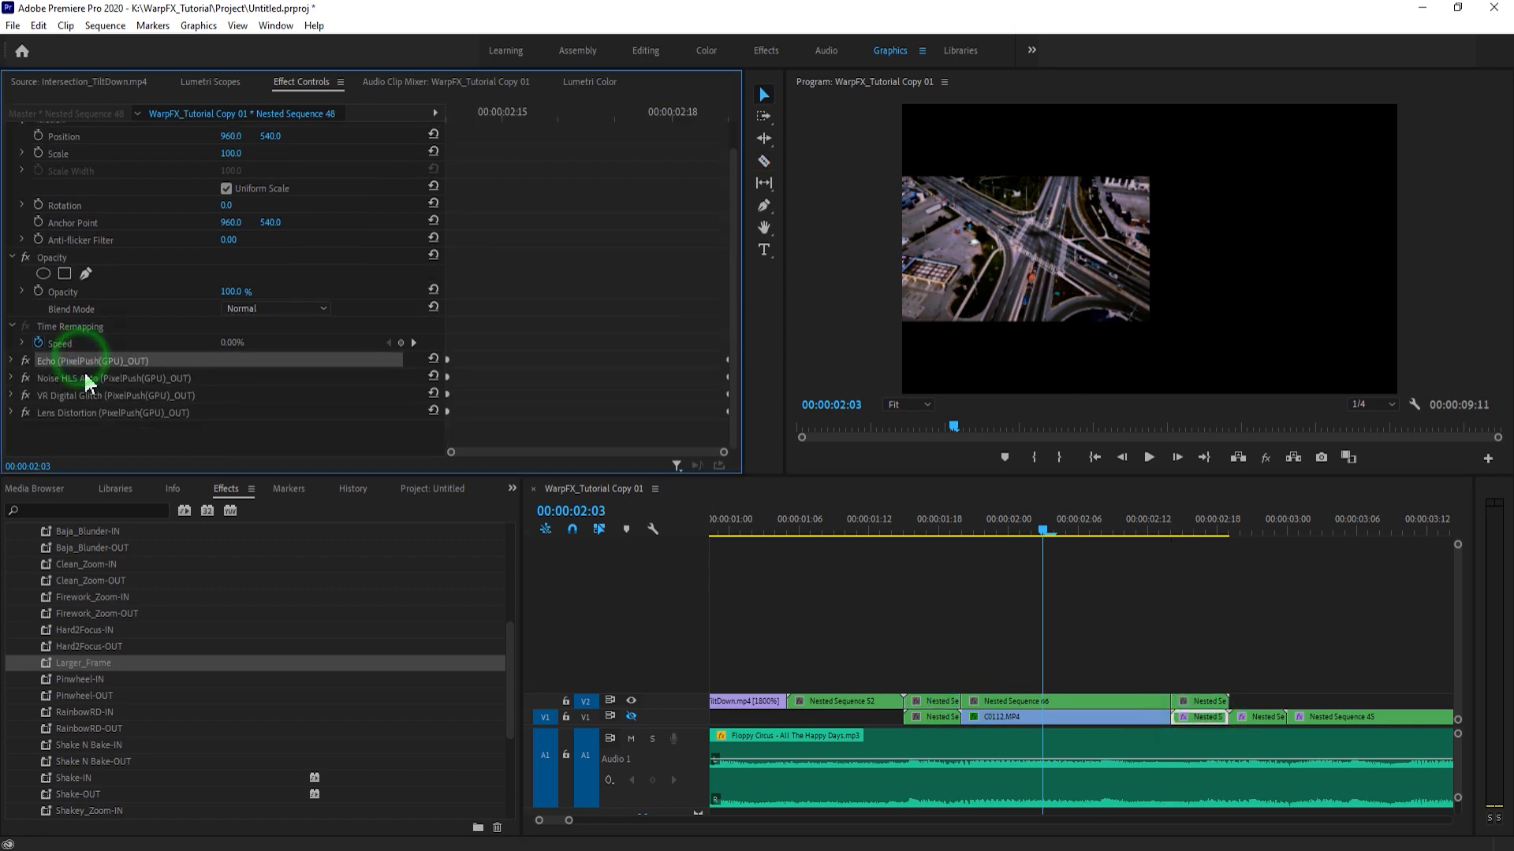
left_click(85, 379, "shift")
left_click(84, 413, "shift")
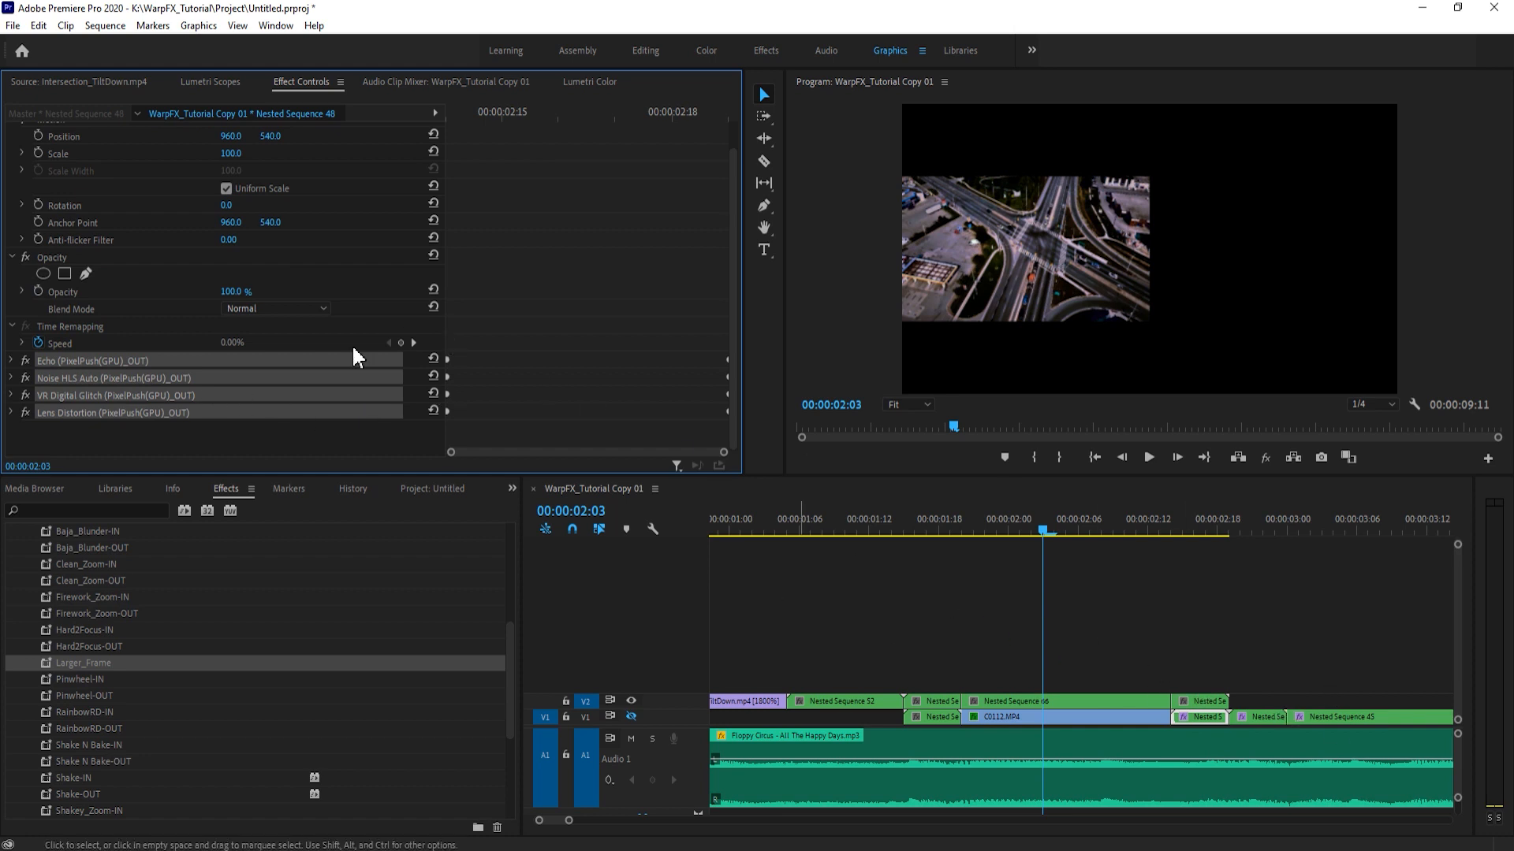
left_click(1209, 698)
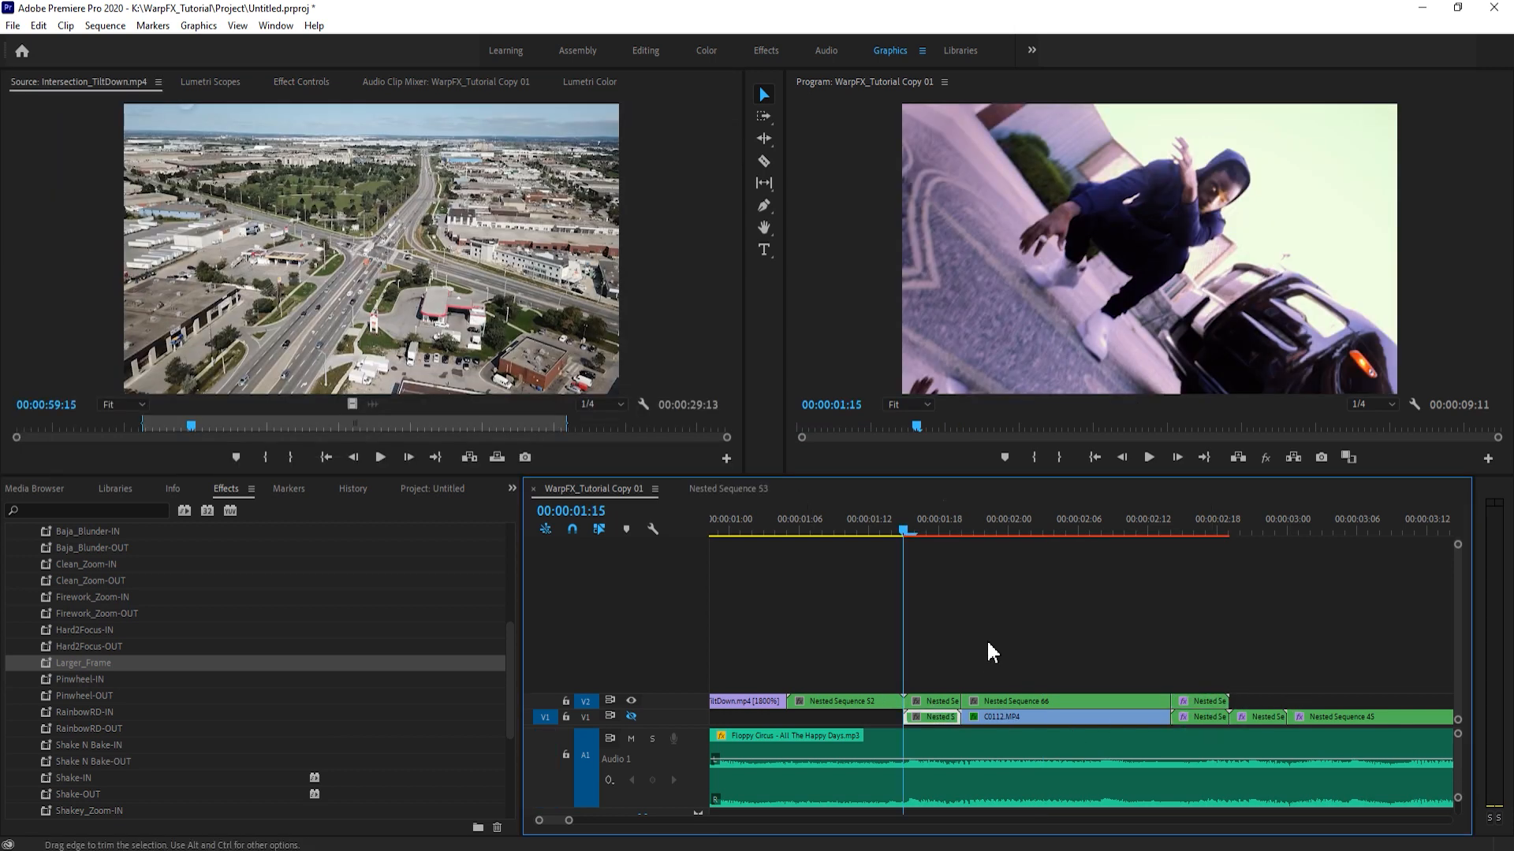
- Delete the two V1 nests and C0112.MP4 lying beneath the new V2 nest pieces
left_click(986, 636)
left_click(946, 719)
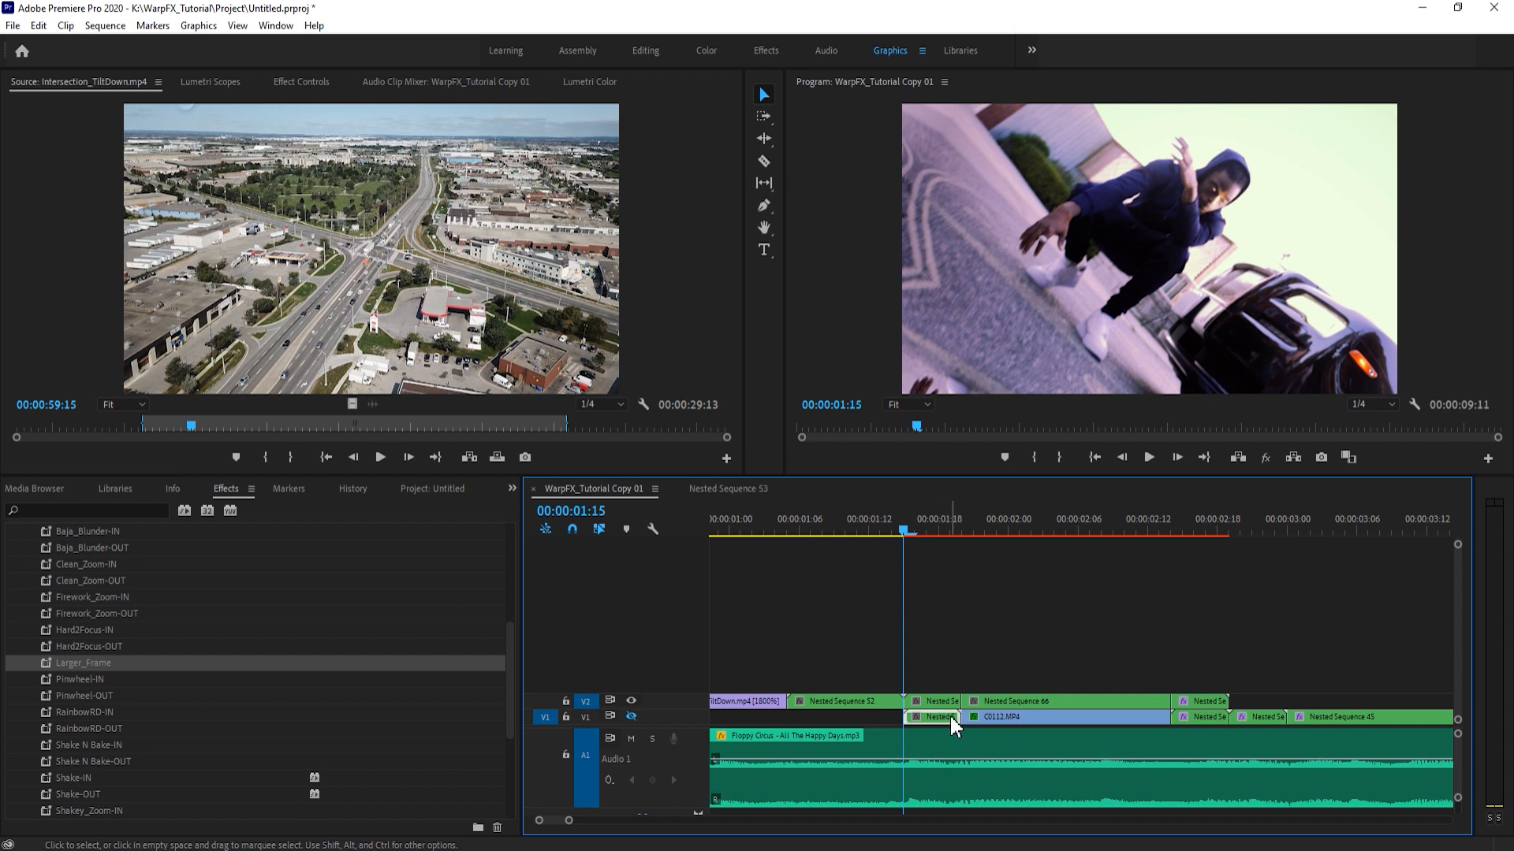
key("Delete")
left_click(1144, 724)
key("Delete")
left_click(1200, 717)
key("Delete")
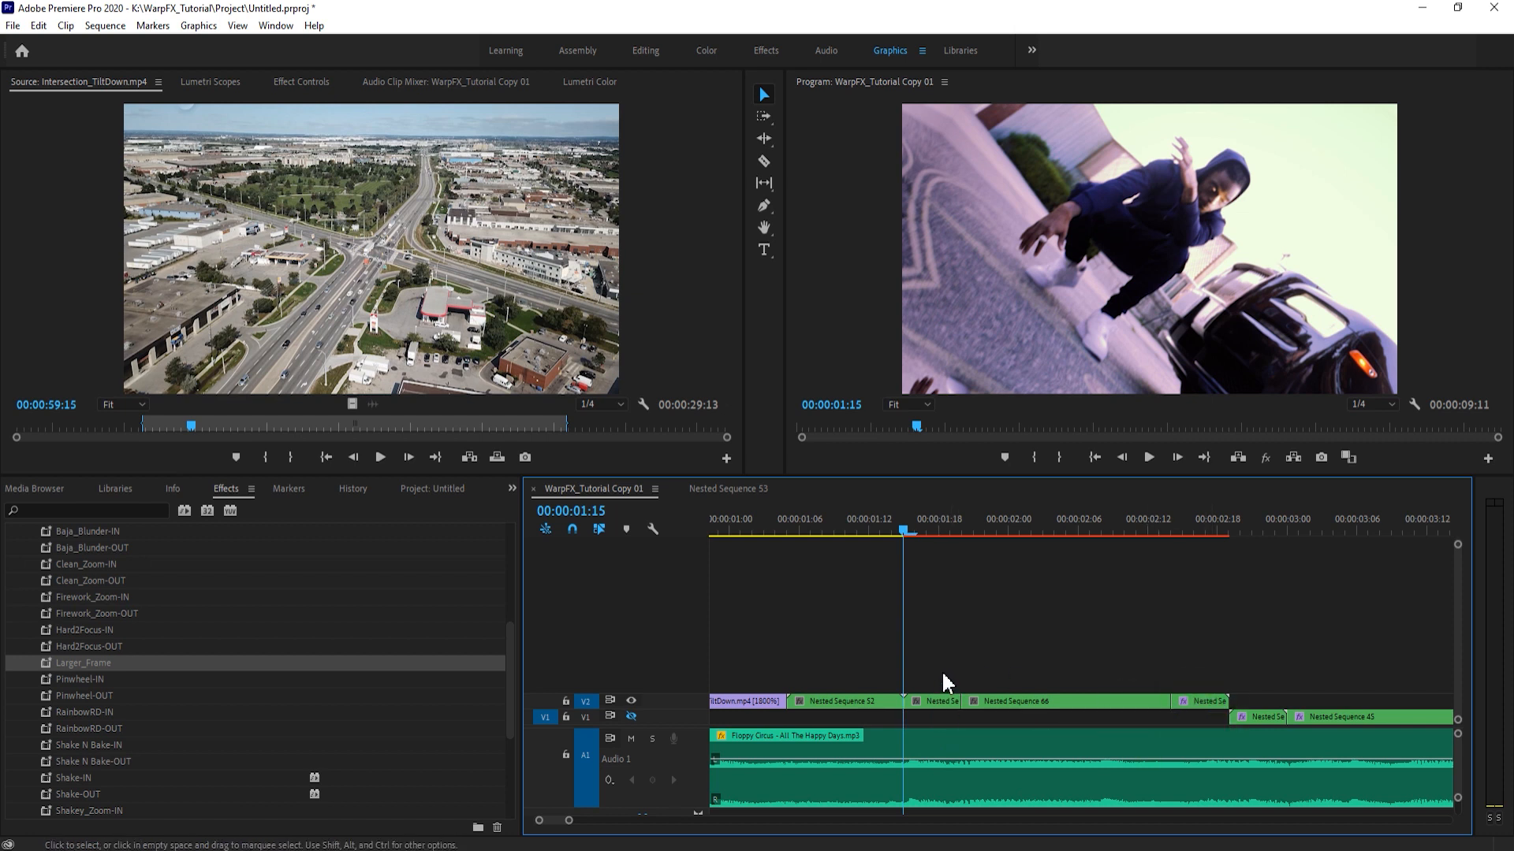
- Show the V1 track again and save the project after playing back the reworked section
left_click_drag(882, 529, 1265, 606)
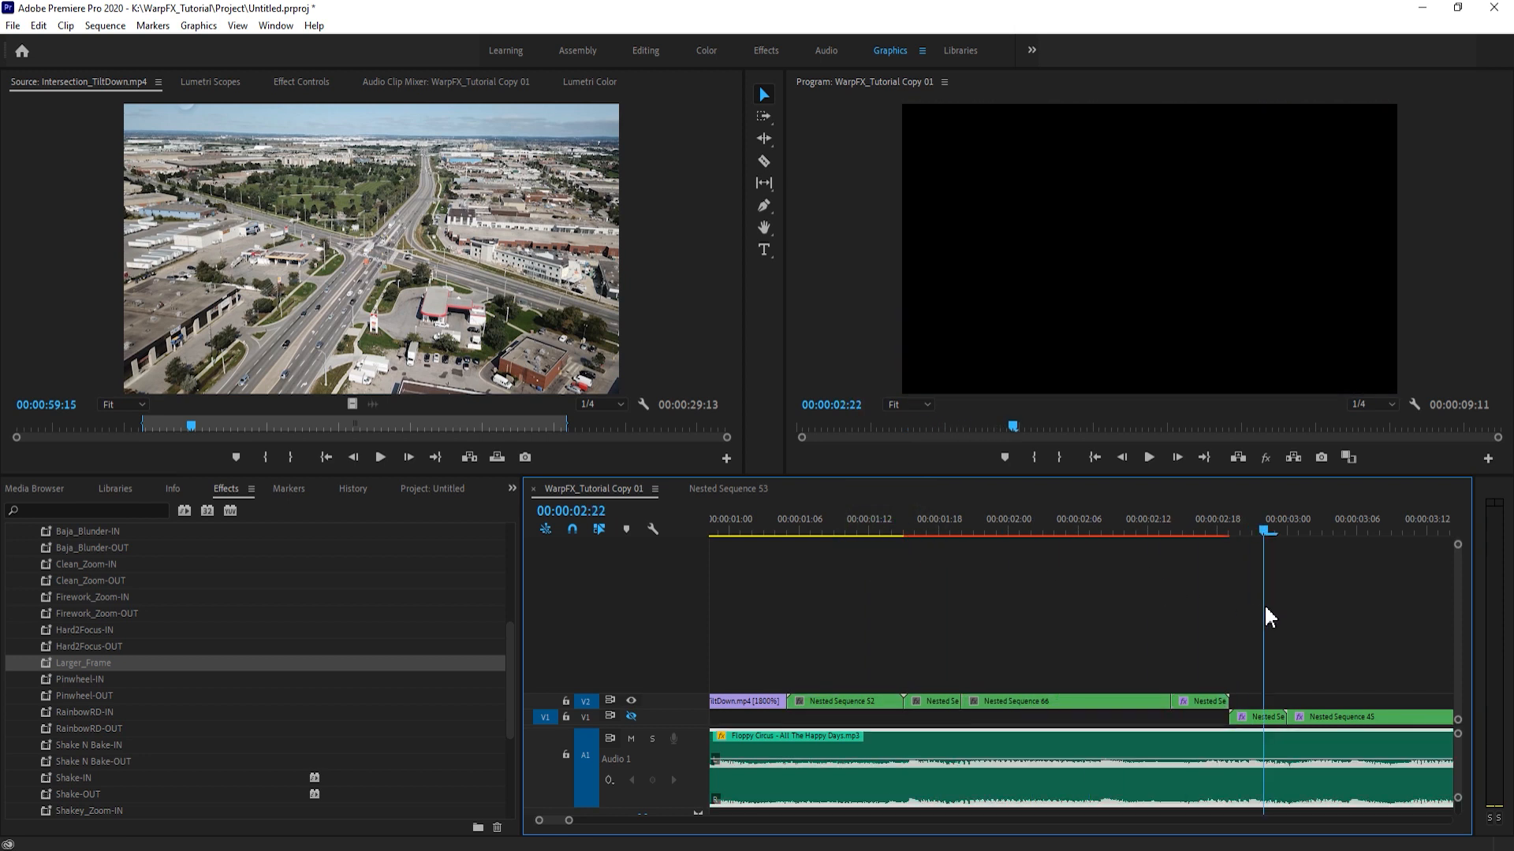
left_click(631, 716)
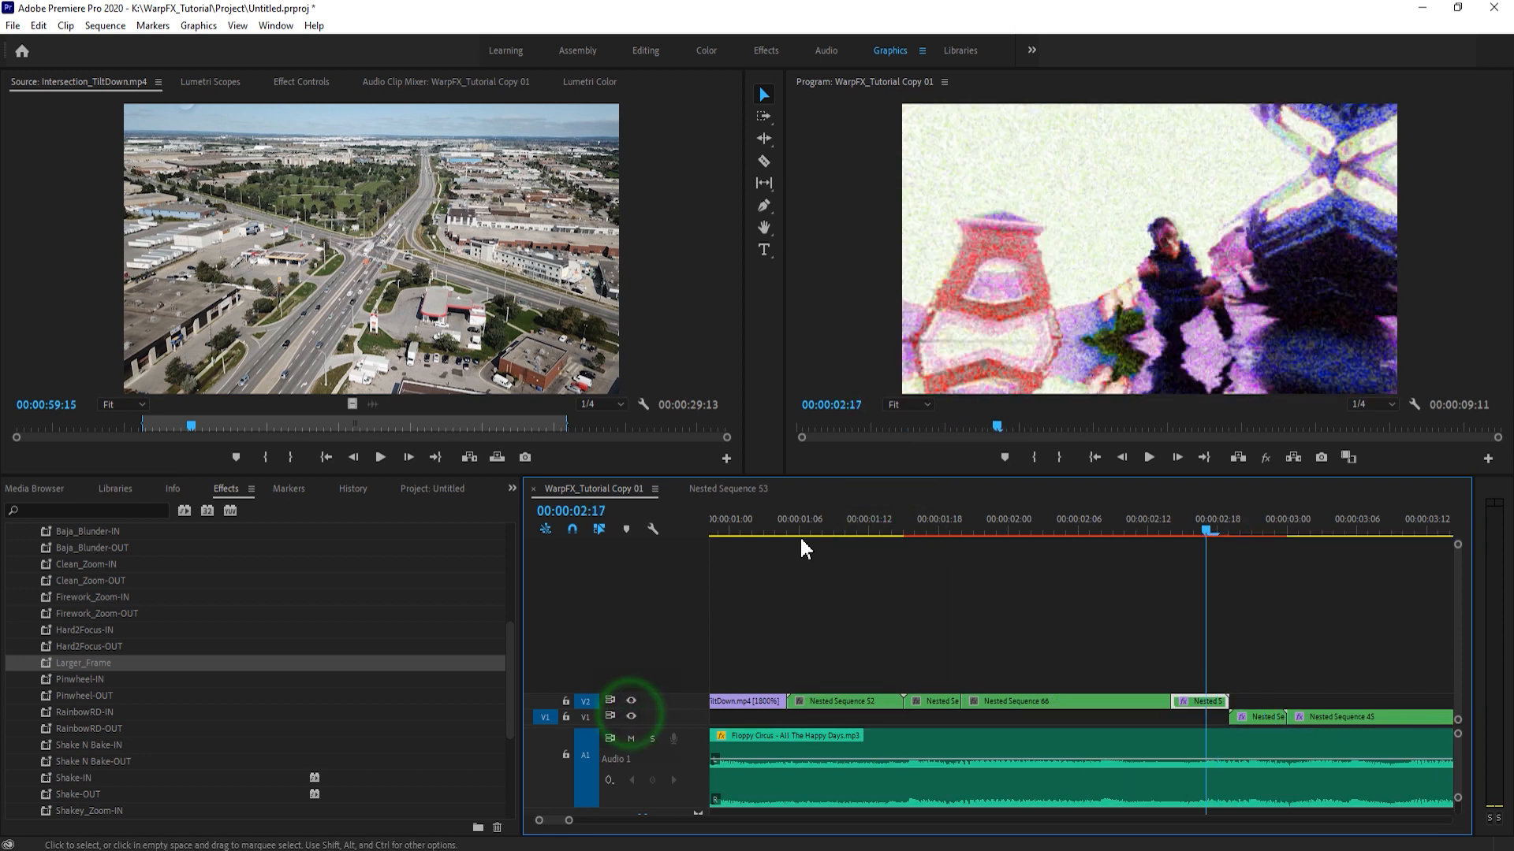
left_click(823, 530)
key("space")
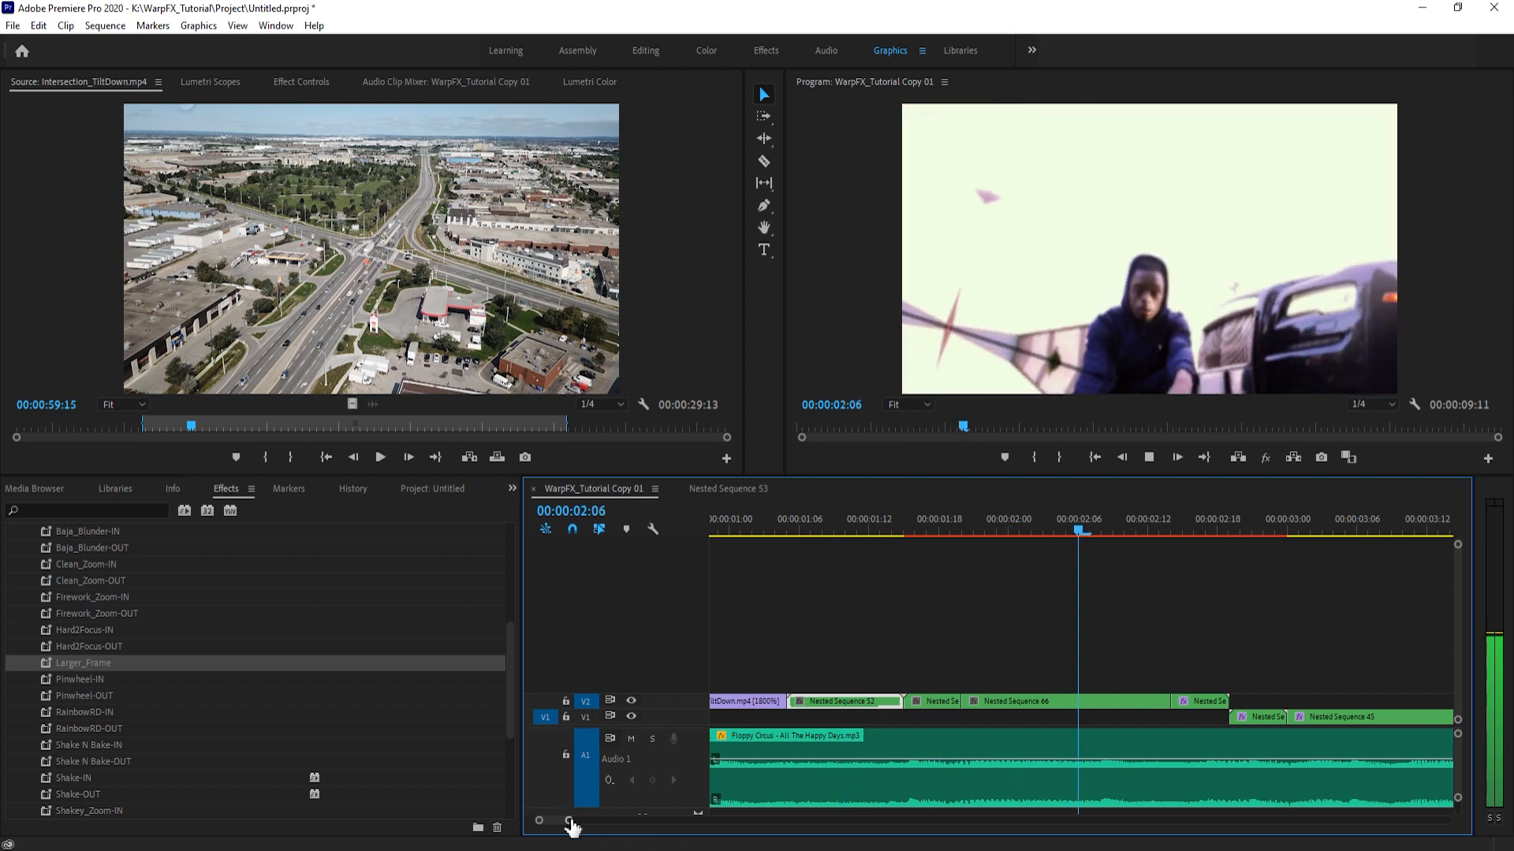
key("space")
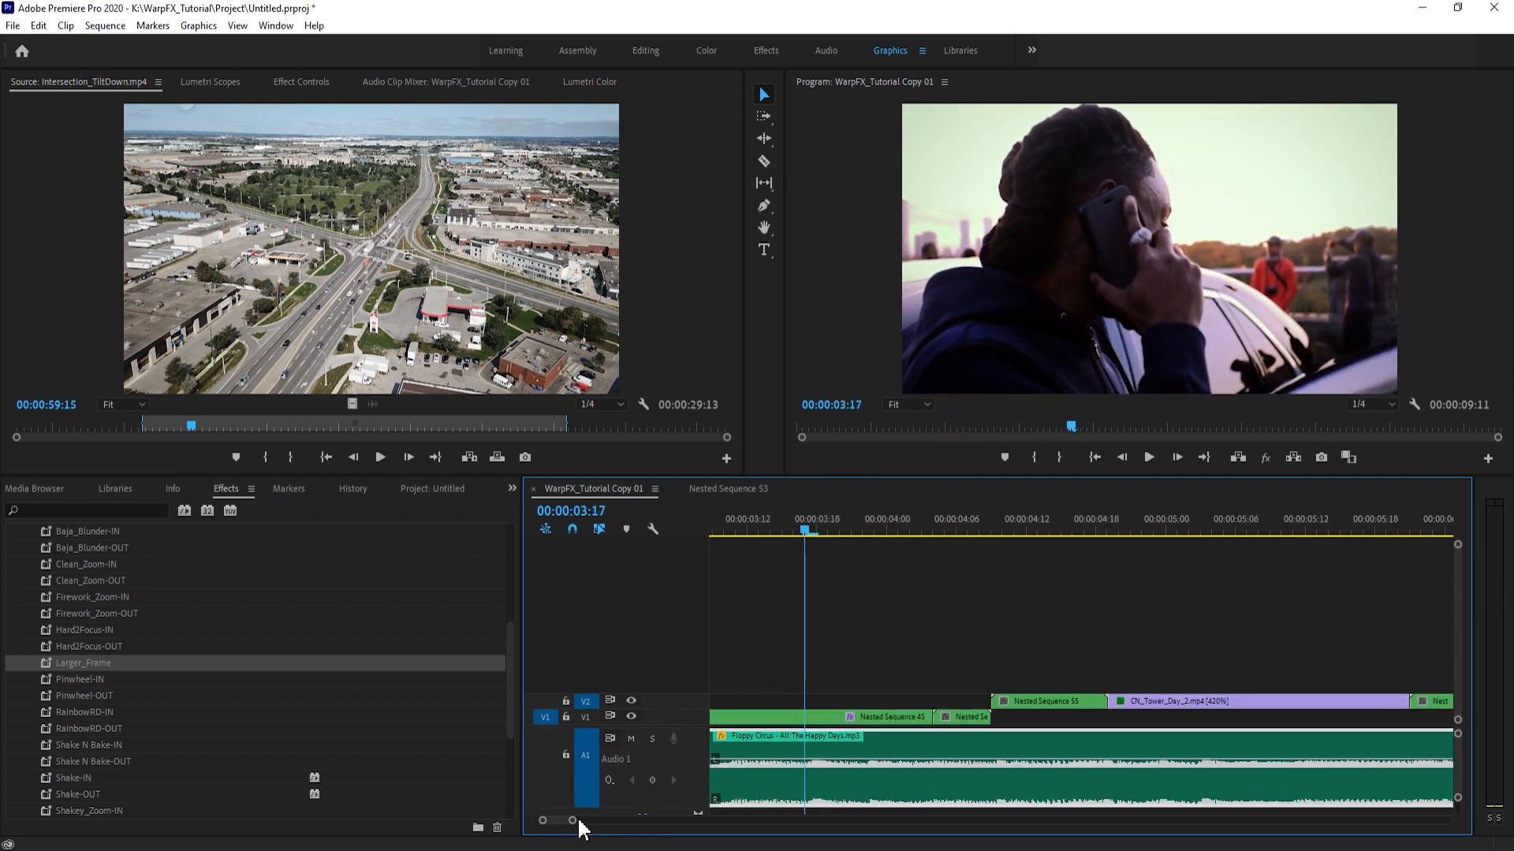
left_click_drag(609, 822, 753, 822)
key("ctrl+s")
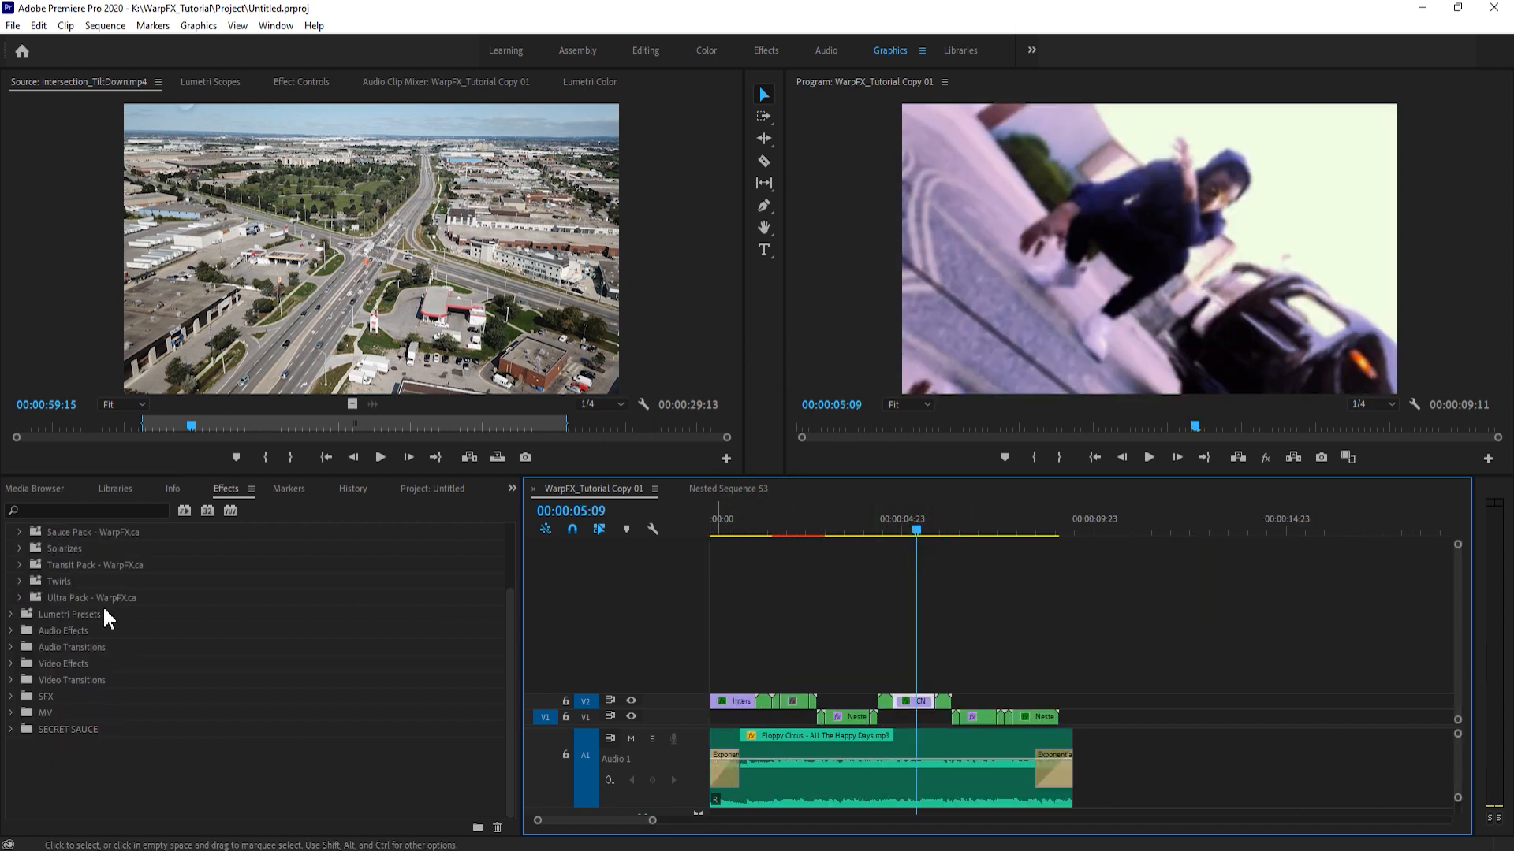
- Display the effect settings of the V2 nest following CN_Tower_Day_2.mp4, with the playhead at 00:00:06:02
left_click(941, 523)
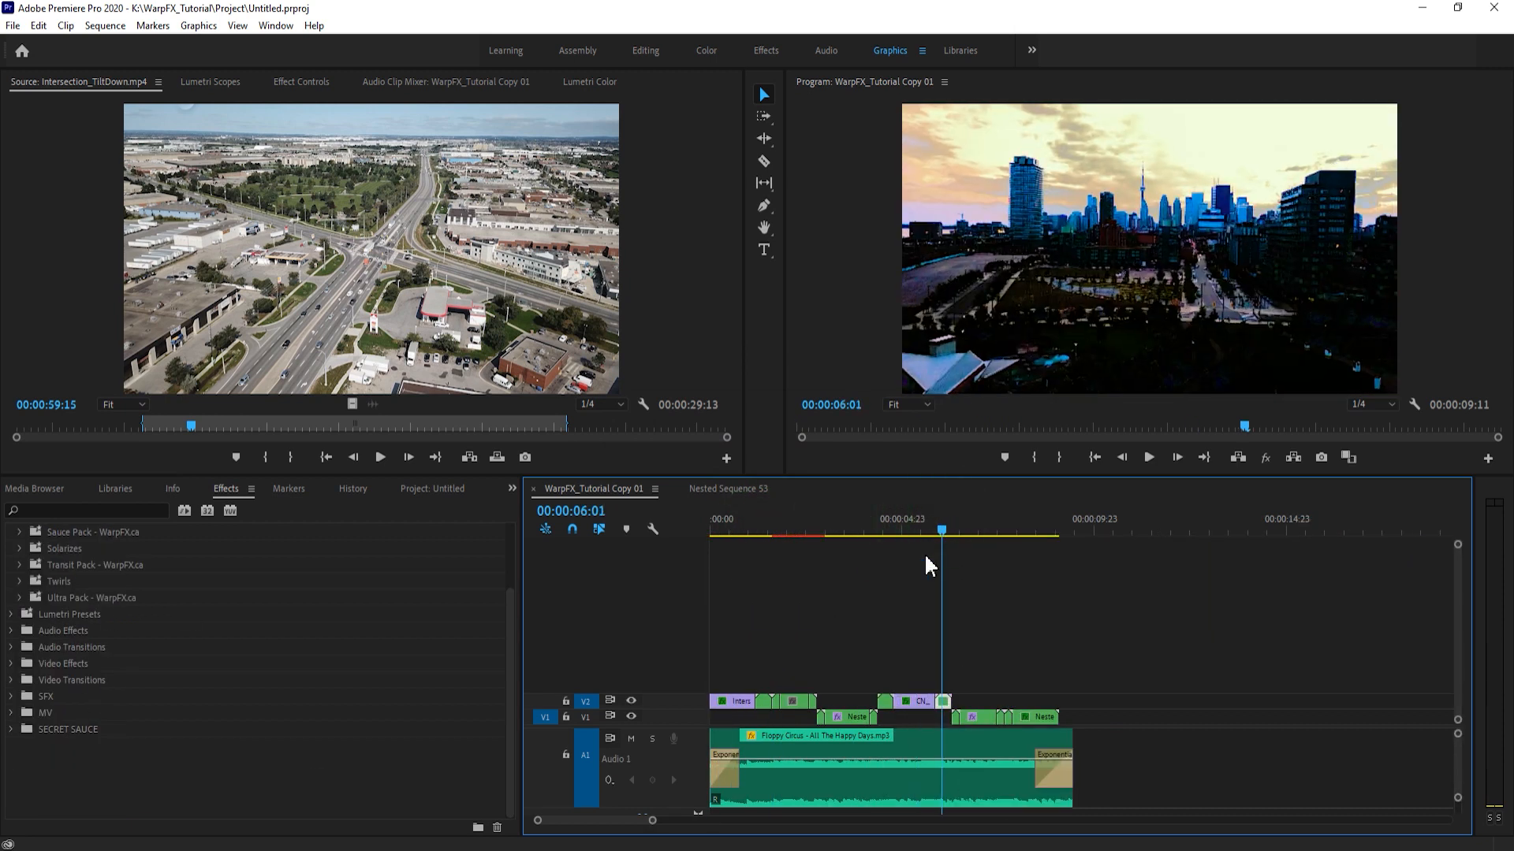
left_click_drag(652, 820, 587, 821)
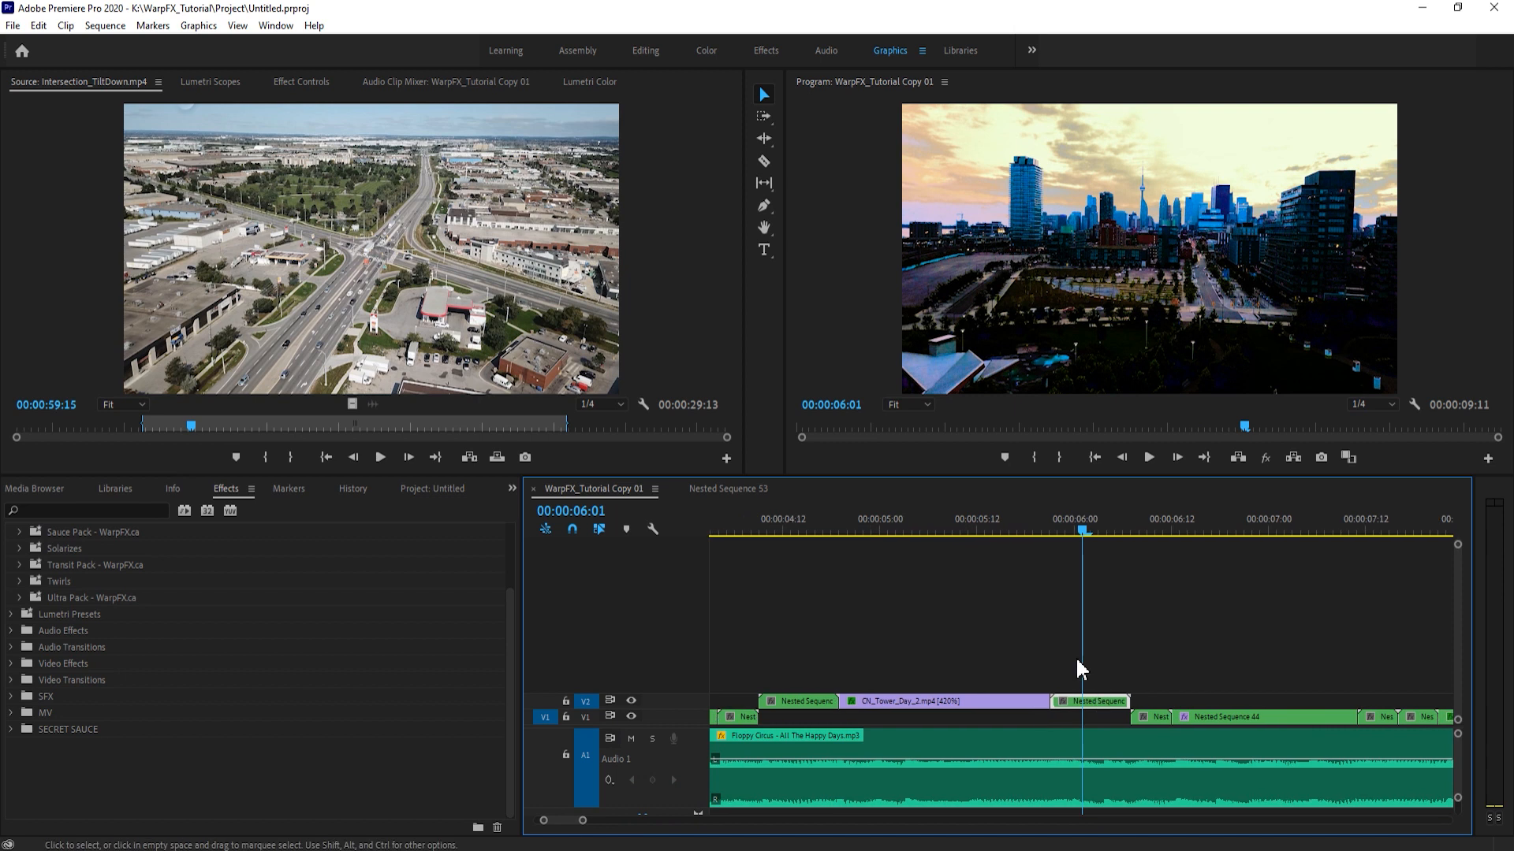
left_click(281, 82)
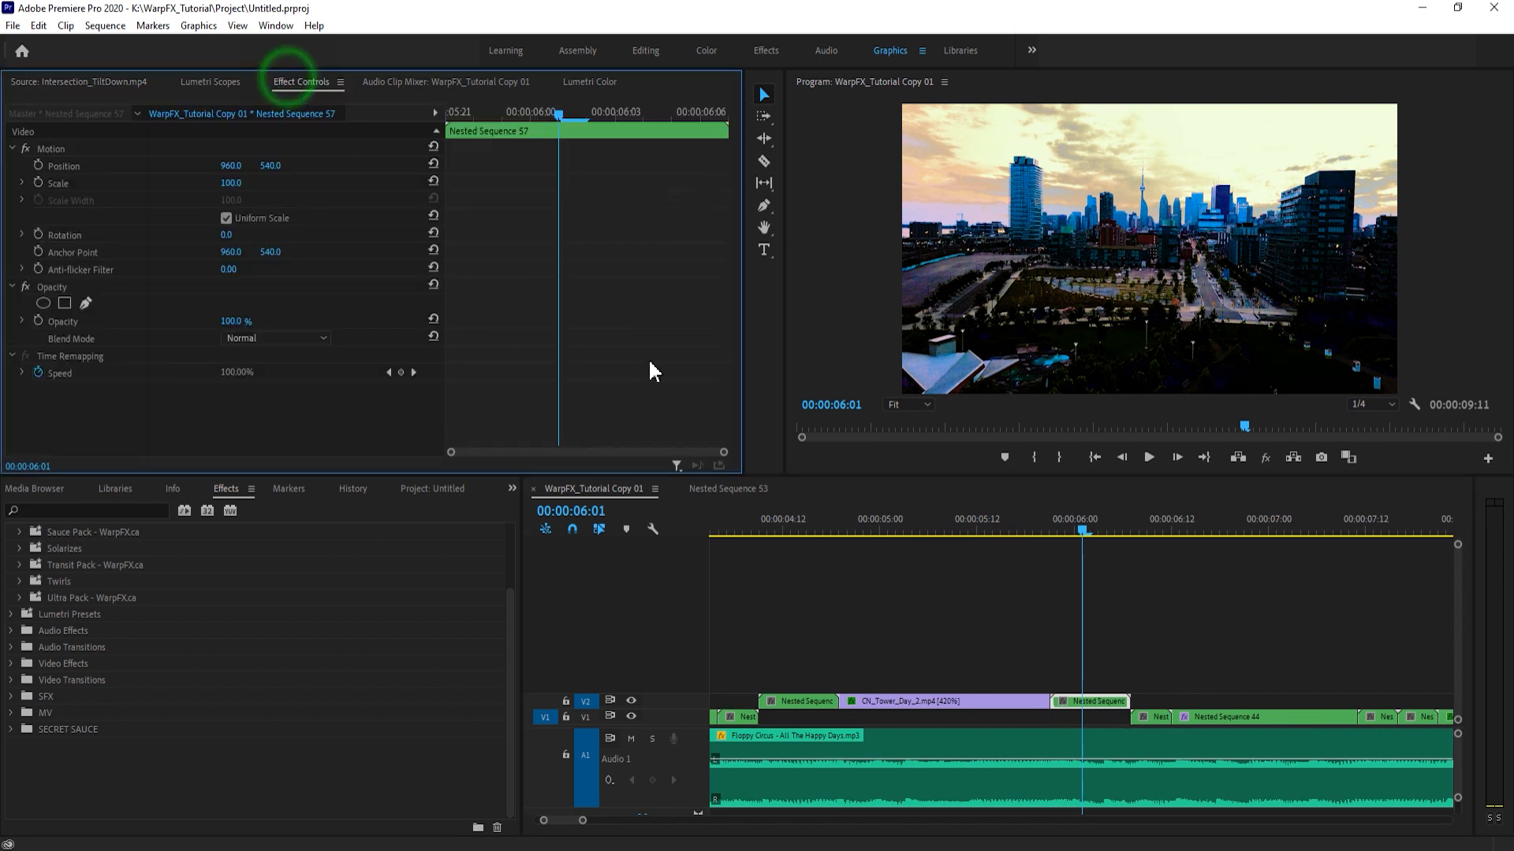
left_click(1156, 718)
mouse_move(1083, 531)
left_mouse_down()
mouse_move(1124, 529)
mouse_move(1104, 548)
left_mouse_up()
left_click(1209, 612)
left_click(1105, 702)
scroll(51, 743, "up", 5)
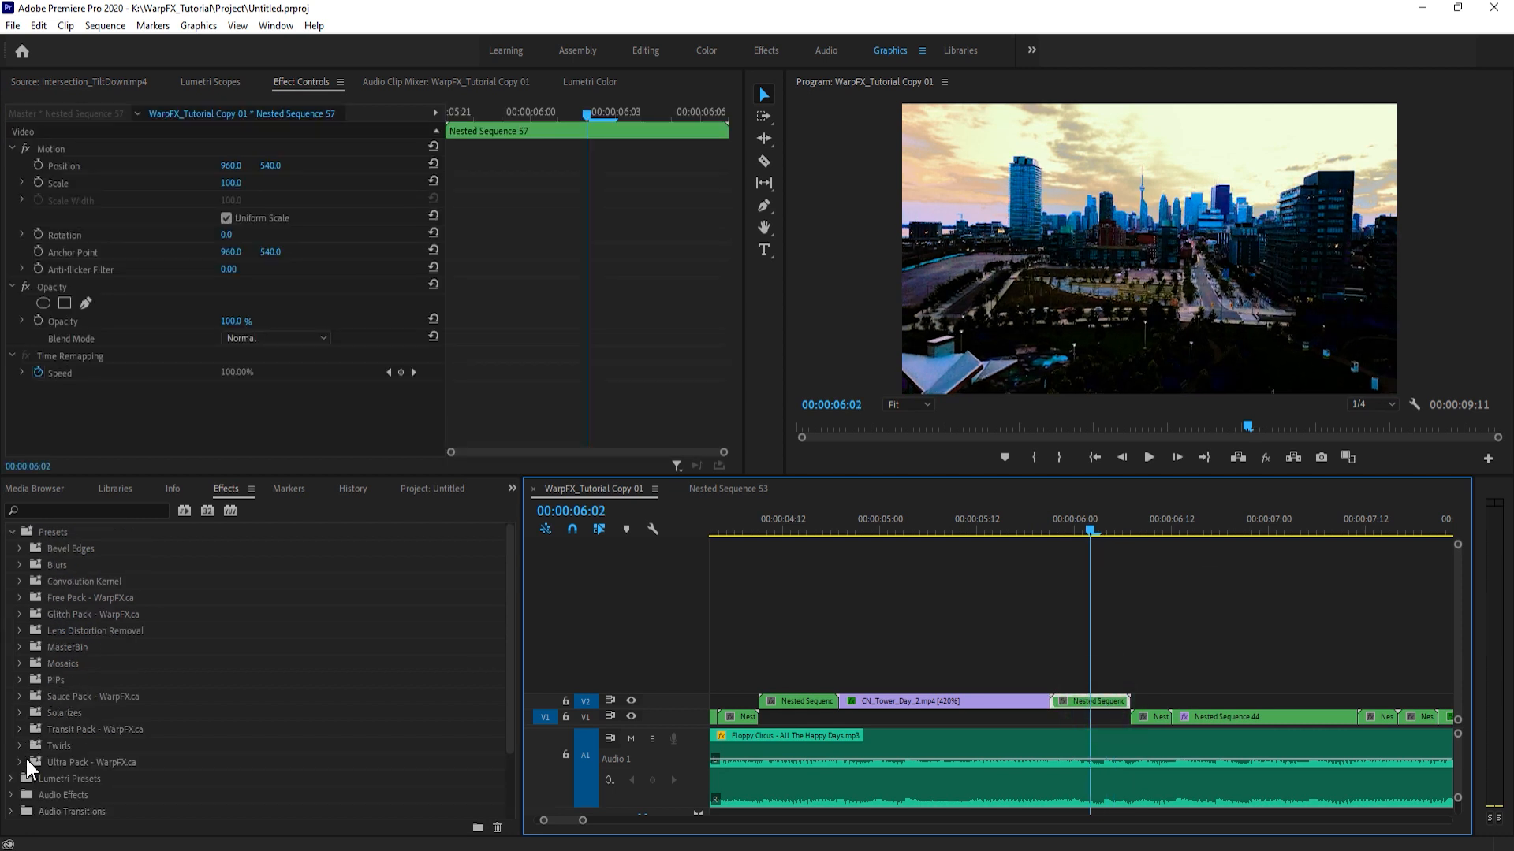
- Apply the Sauce Pack preset Chaos_Flash-OUT to the V2 nest after CN_Tower_Day_2.mp4 and Chaos_Flash-IN to the V1 nest following it
left_click(20, 697)
scroll(88, 703, "down", 5)
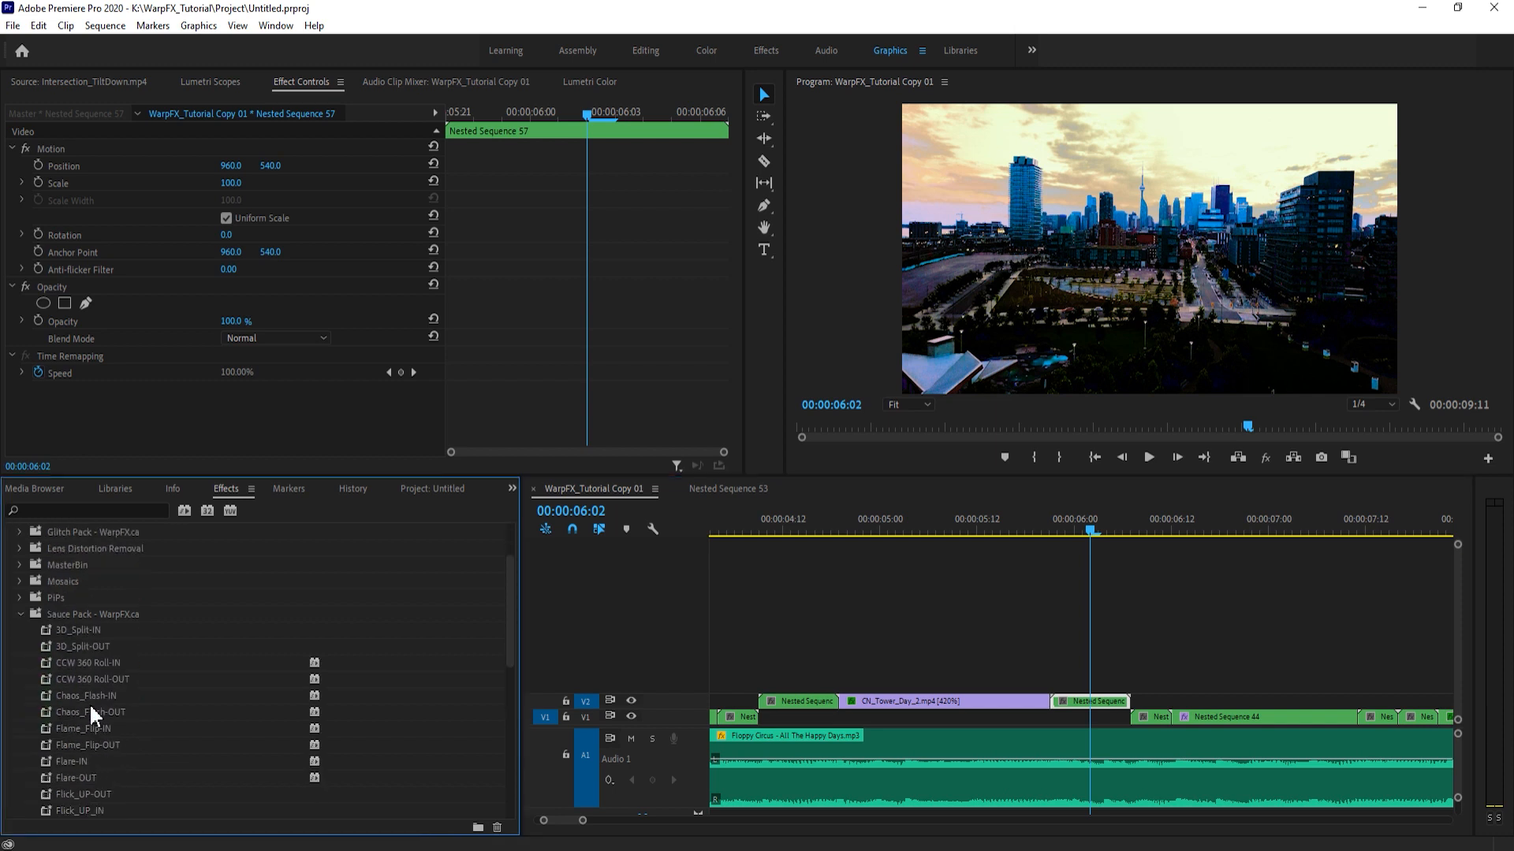
scroll(96, 705, "down", 1)
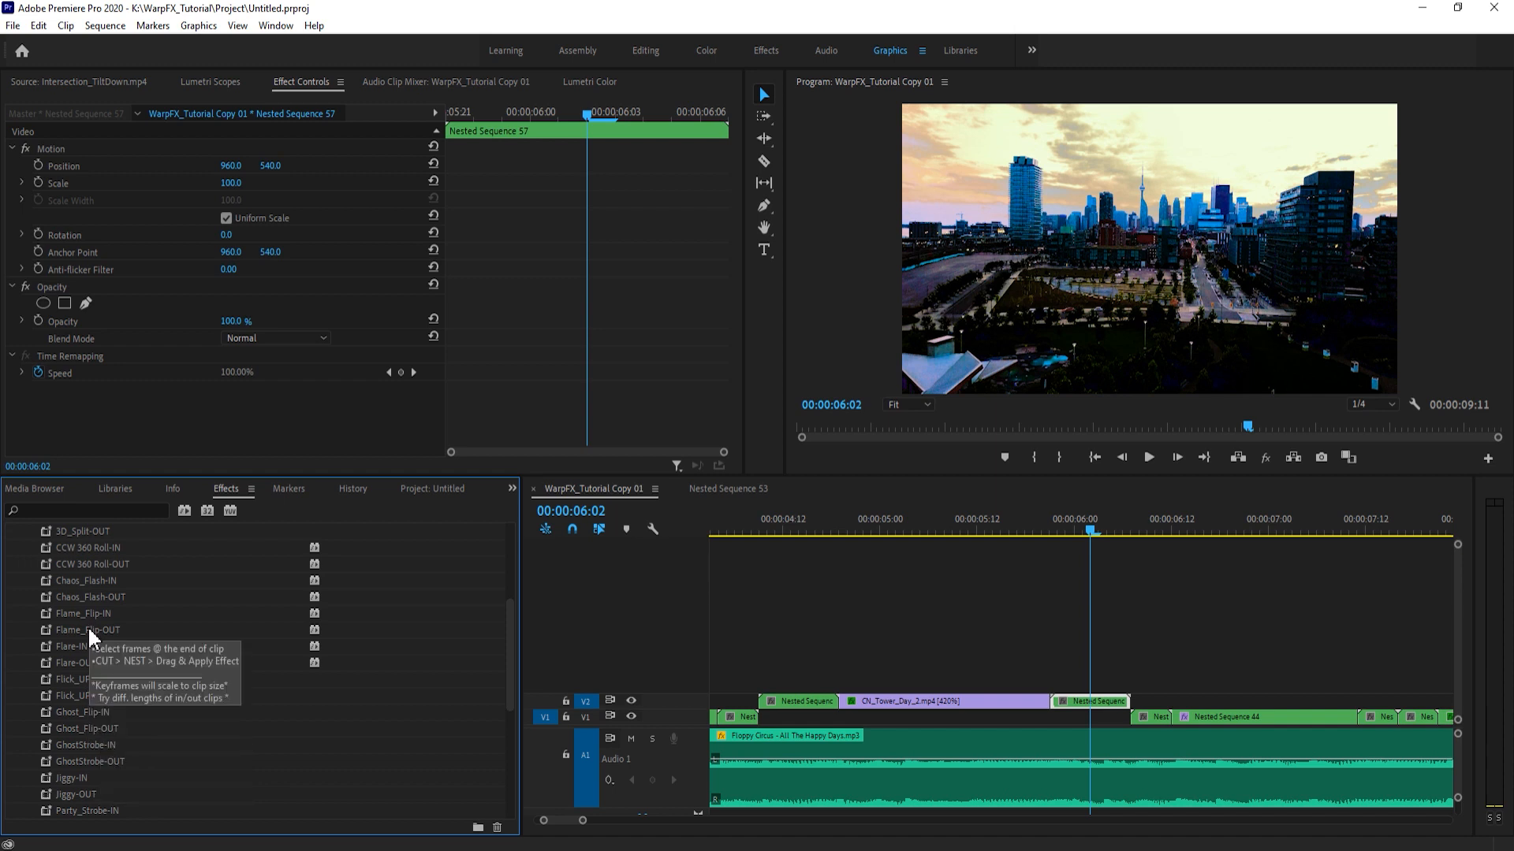
left_click(101, 597)
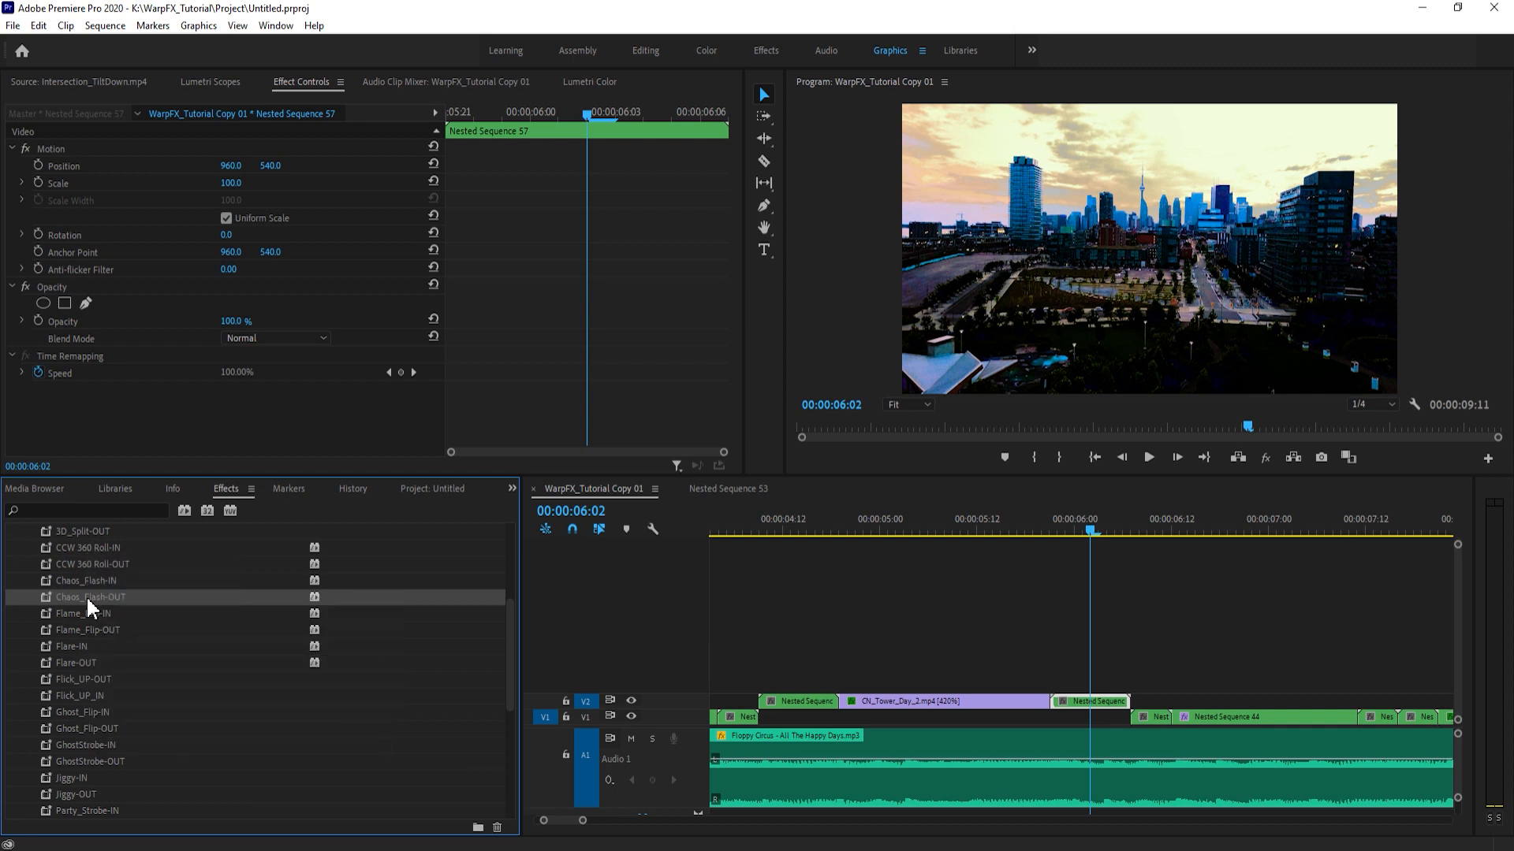
left_click_drag(106, 599, 1095, 703)
left_click_drag(104, 585, 1025, 699)
left_click_drag(1142, 721, 1145, 718)
- Duplicate the Chaos_Flash-OUT nest from V2 onto V3 and the Chaos_Flash-IN nest from V1 onto V2
left_click_drag(1088, 530, 1041, 529)
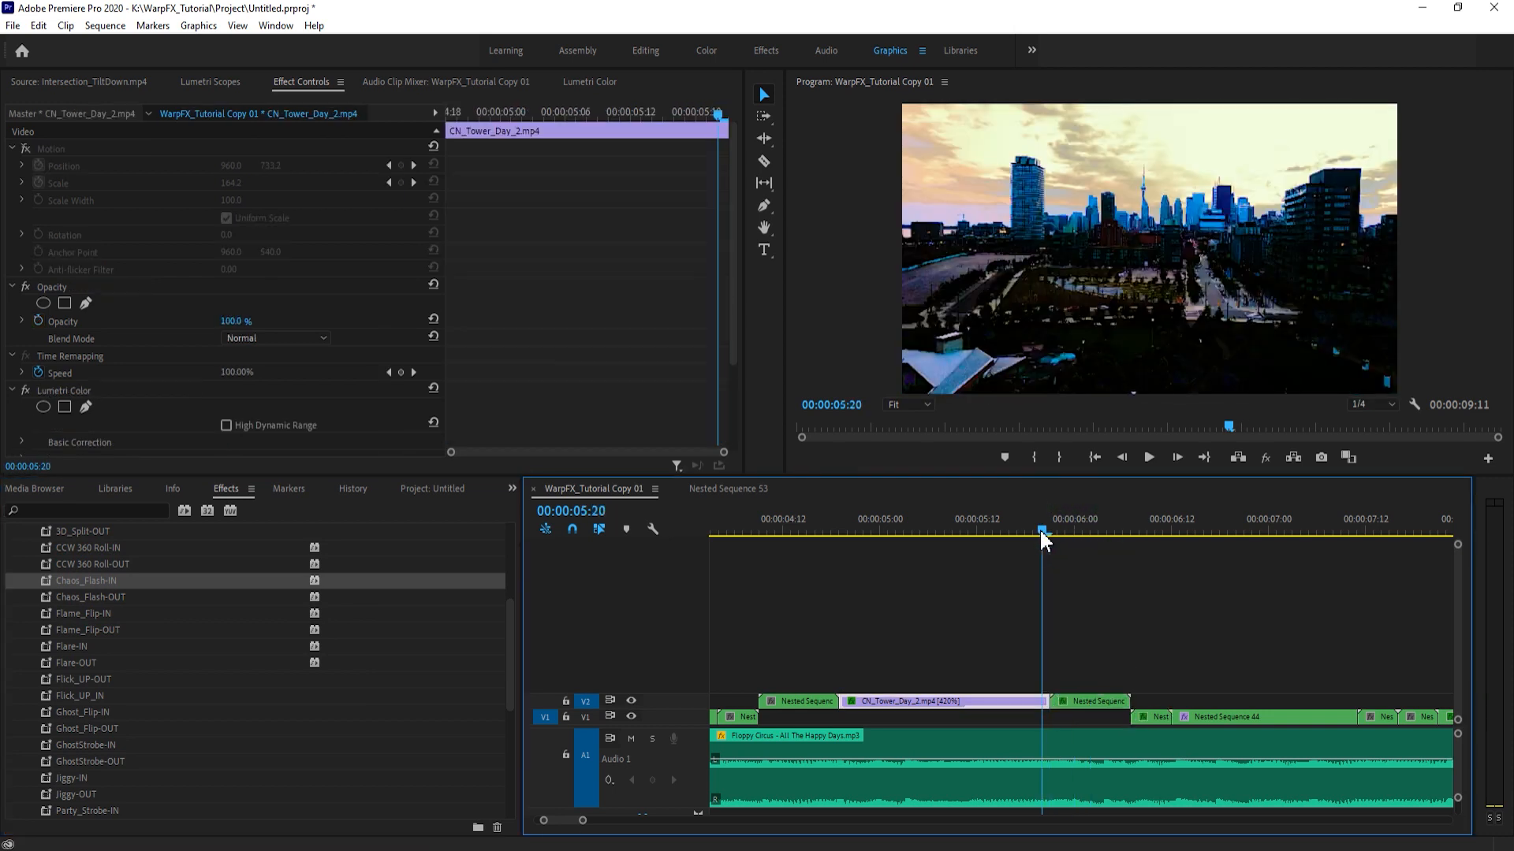
key("space")
left_click(1033, 529)
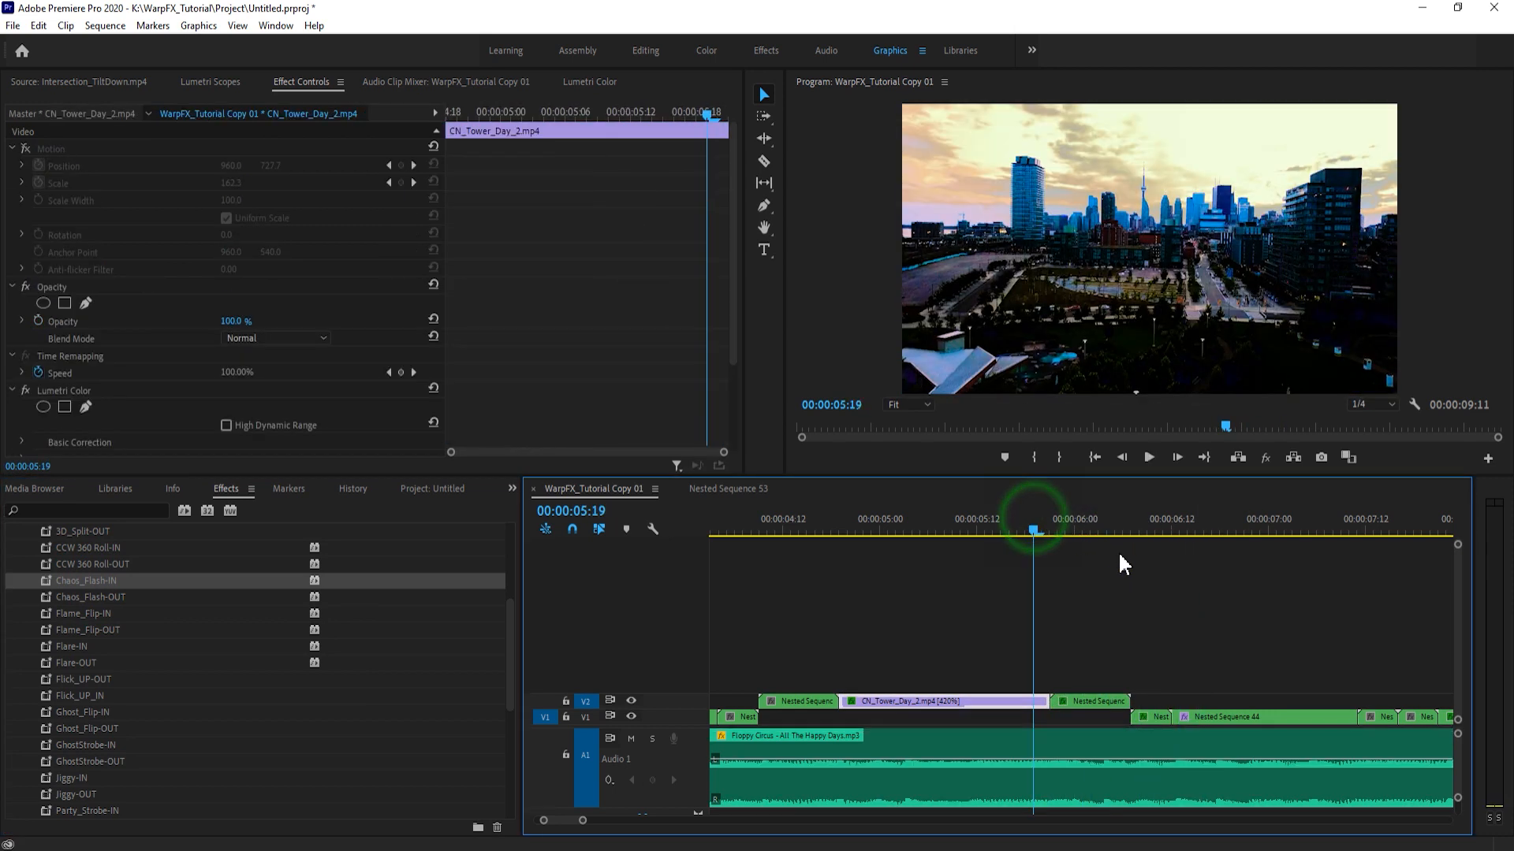
key("space")
left_click(1066, 526)
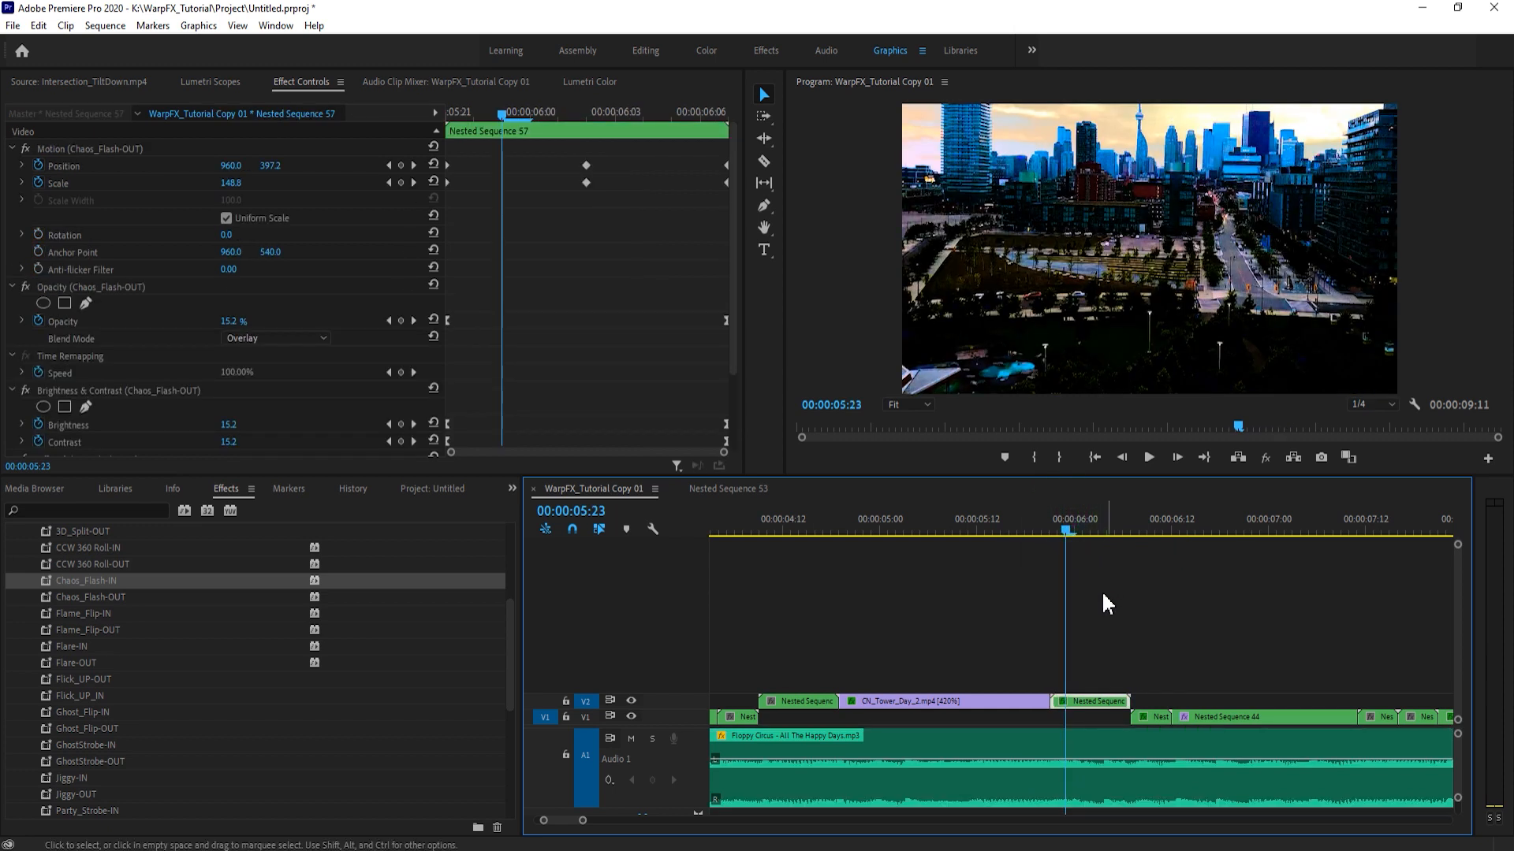
left_click_drag(1080, 698, 1082, 686)
left_click_drag(1155, 717, 1156, 702)
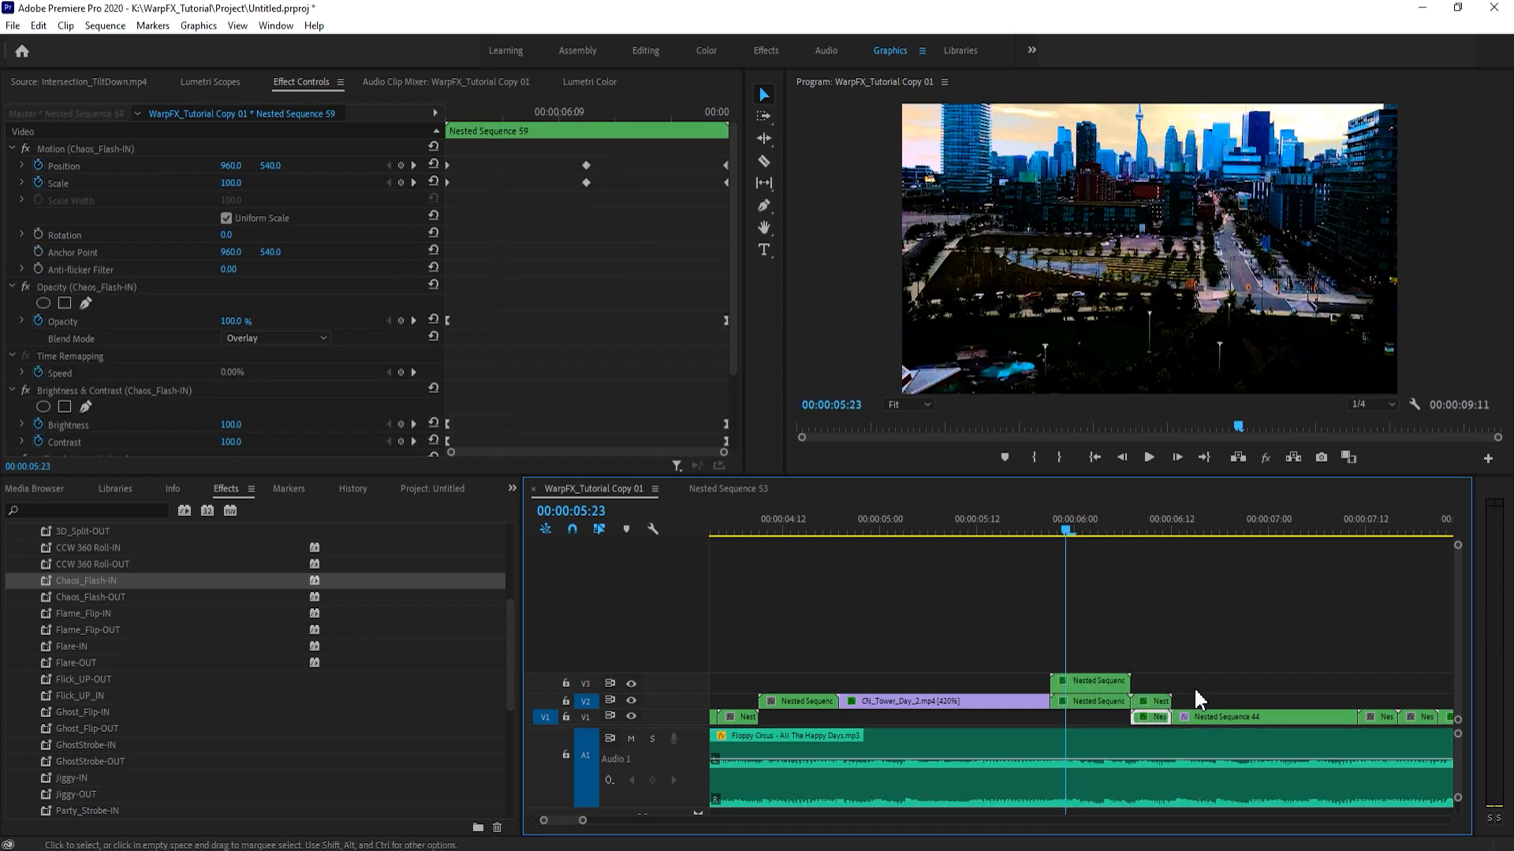
- Play back the stacked Chaos_Flash transition from the end of CN_Tower_Day_2.mp4
left_click(1047, 523)
key("space")
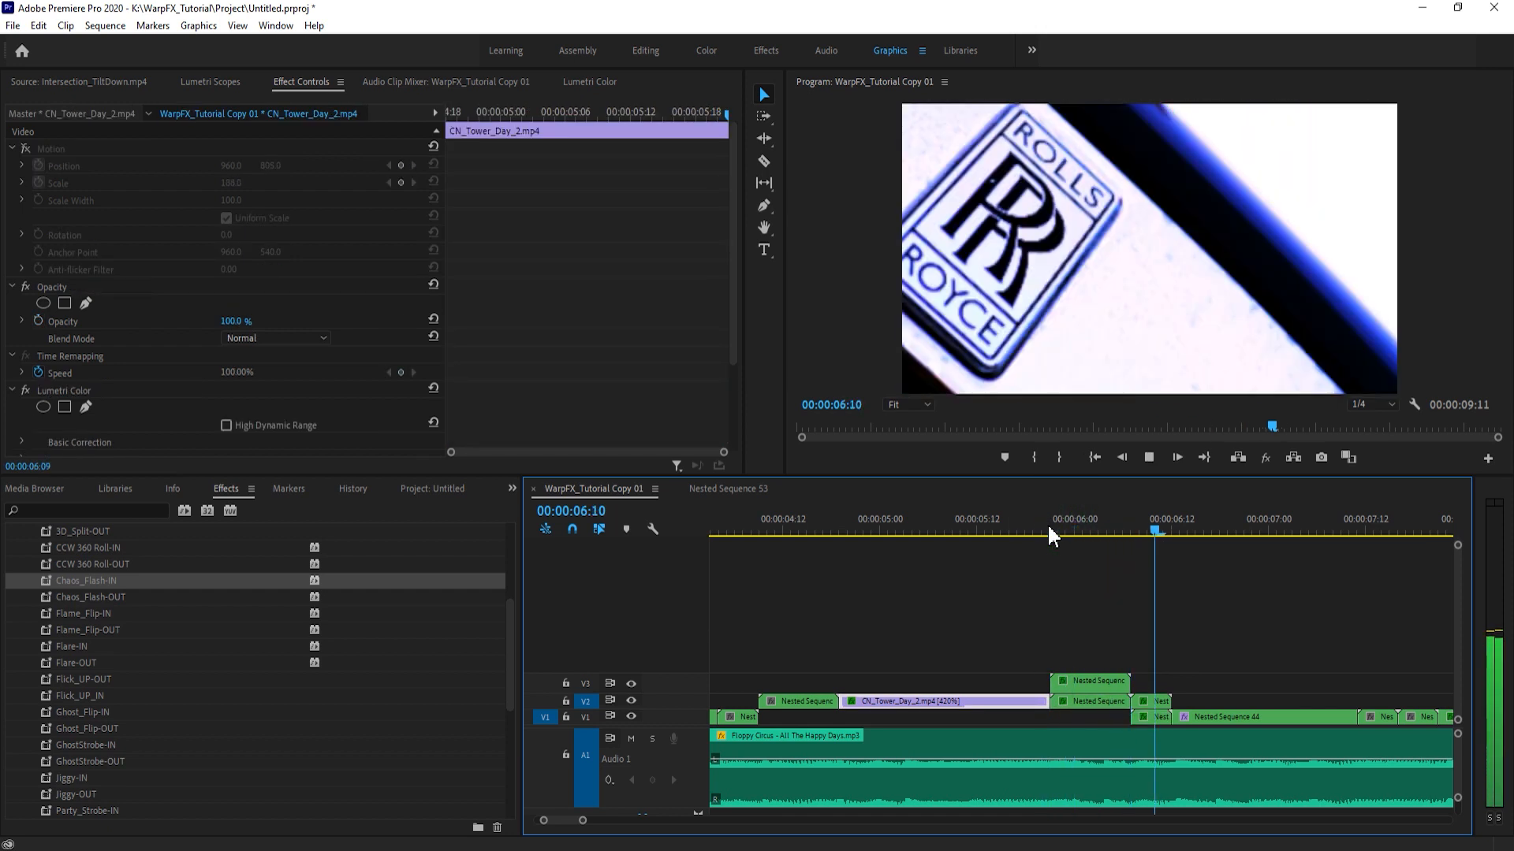
left_click(1044, 523)
key("space")
key("space")
left_click(1072, 524)
left_click(1048, 525)
- Examine the Overlay blend mode and opacity keyframes of the stacked Chaos_Flash nests, and replay the transition
left_click(1096, 681)
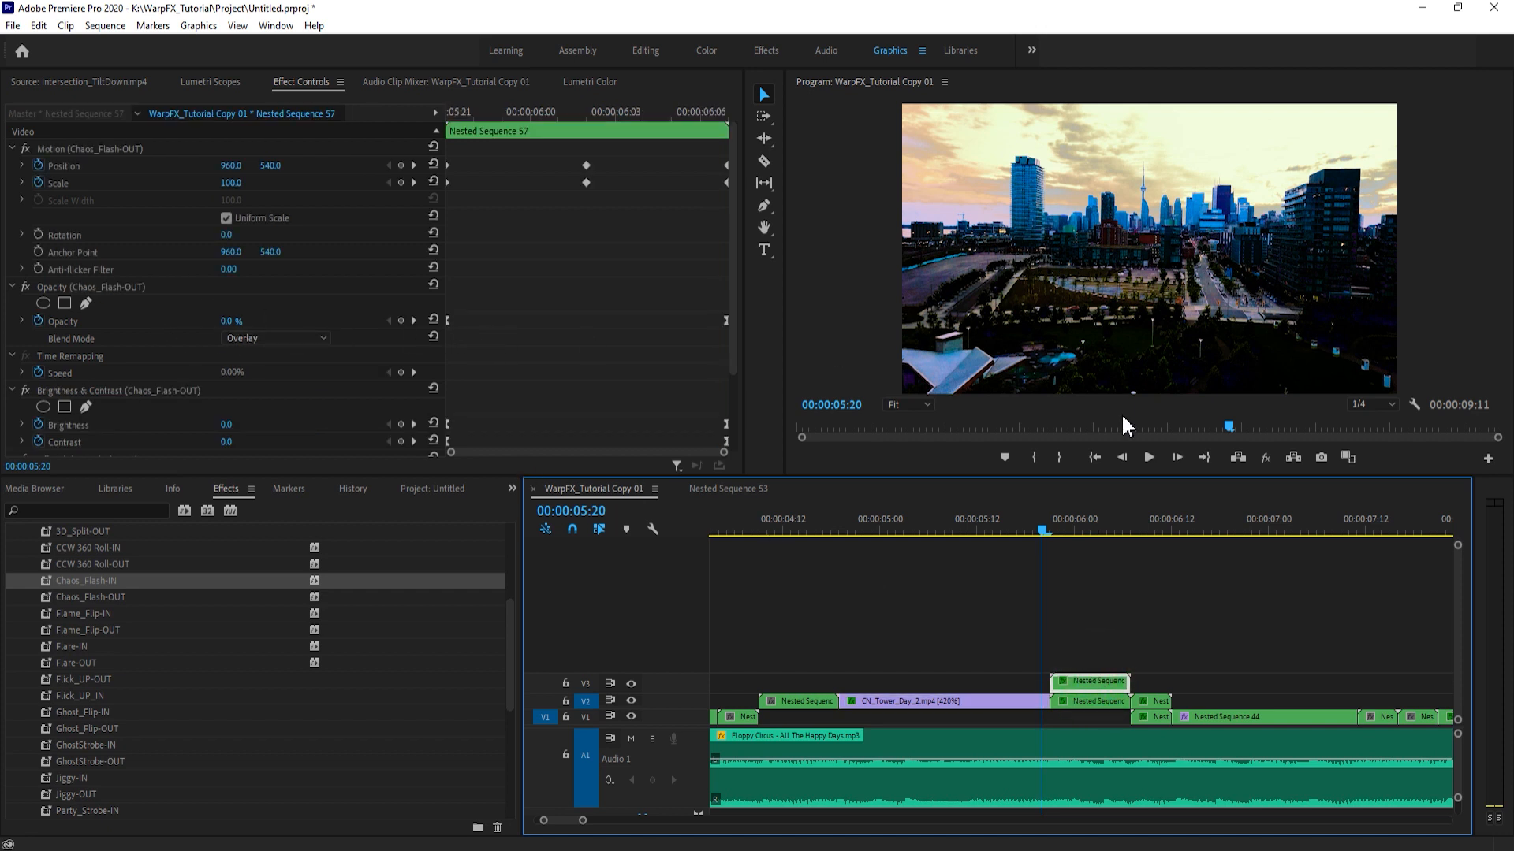
left_click(1108, 526)
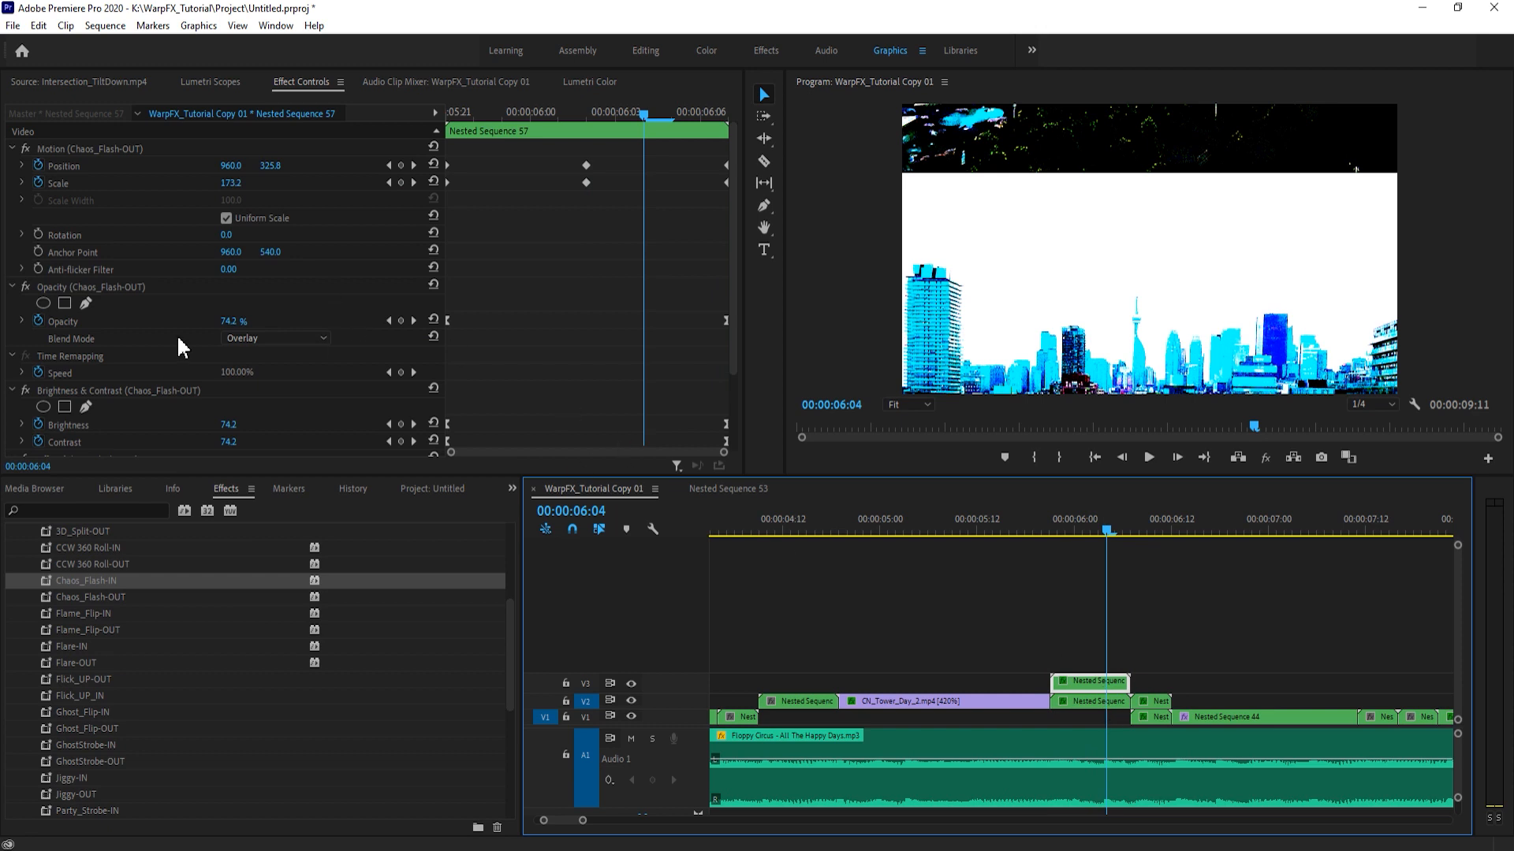
left_click(541, 326)
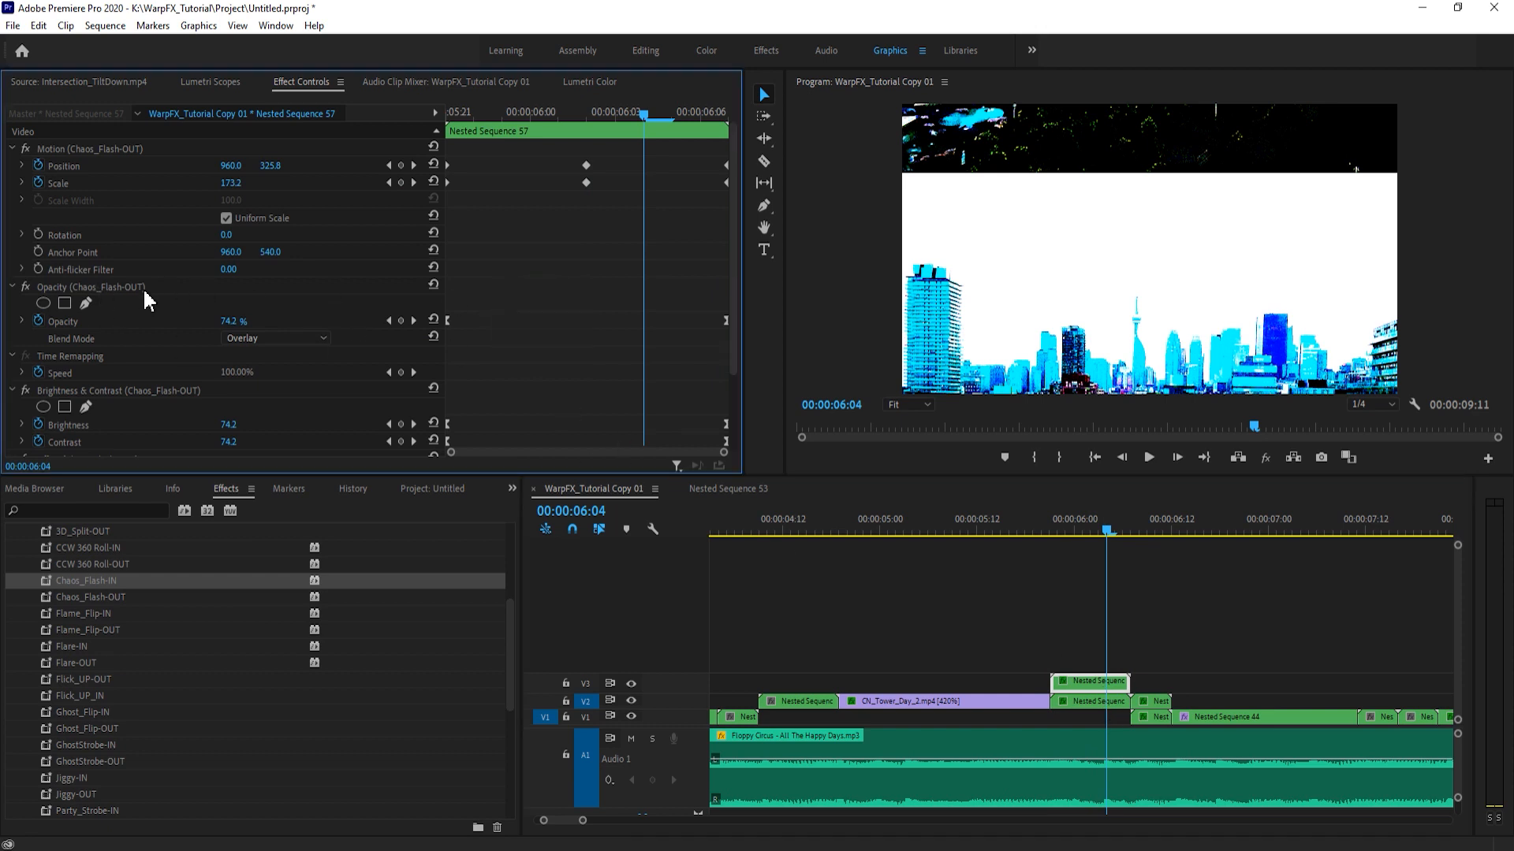
left_click(124, 289)
left_click(1119, 527)
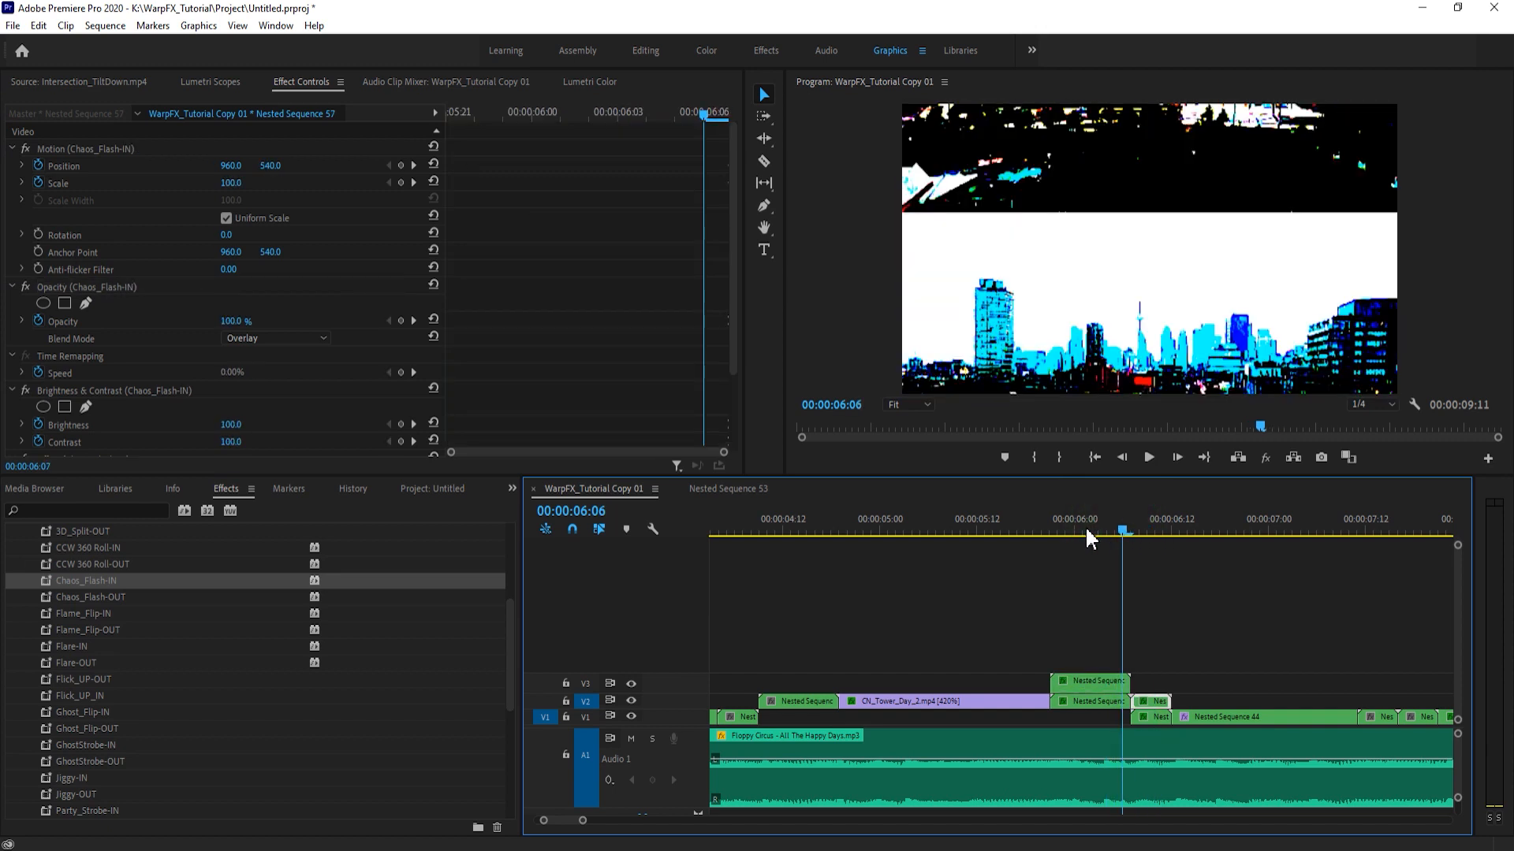
left_click(1050, 530)
scroll(107, 693, "up", 2)
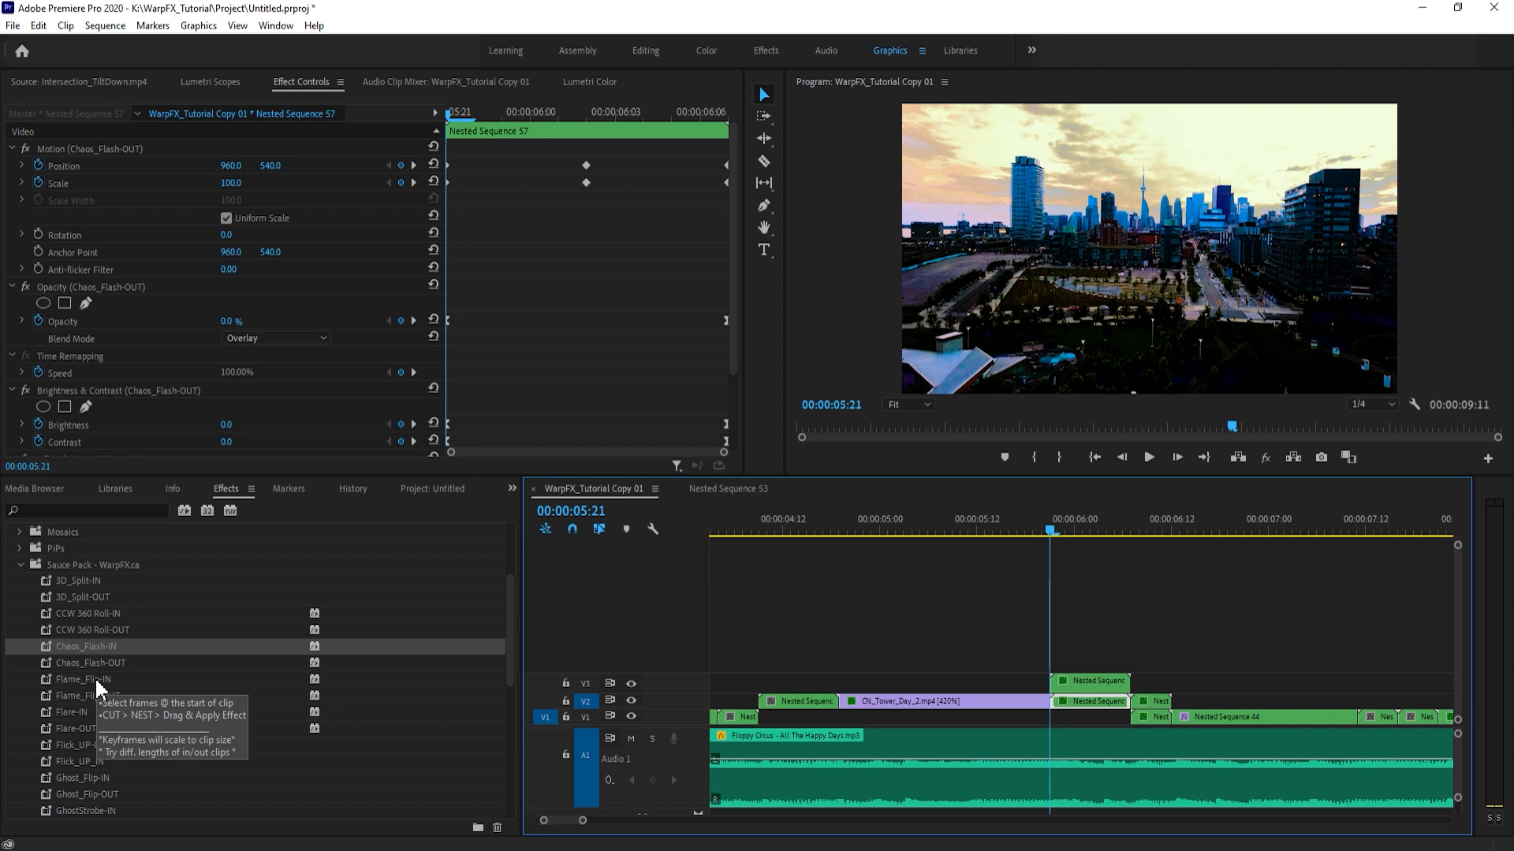
left_click(982, 616)
left_click_drag(1053, 527, 1034, 524)
key("space")
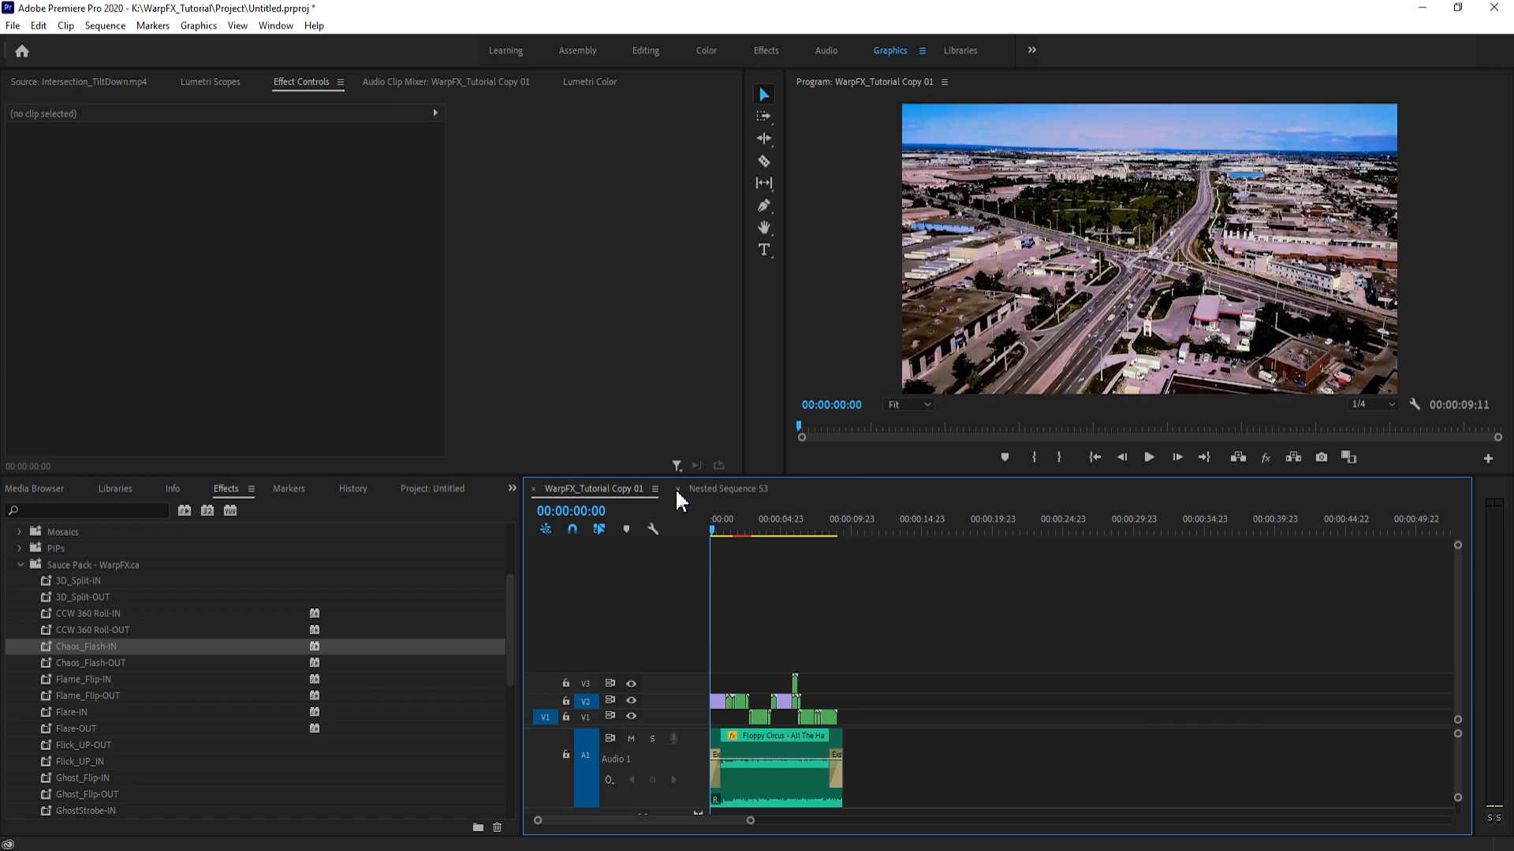
- Close the Nested Sequence 53 timeline and split Intersection_TiltDown.mp4 on V2 at 00:00:00:10
left_click(676, 489)
key("backslash")
left_click(741, 672)
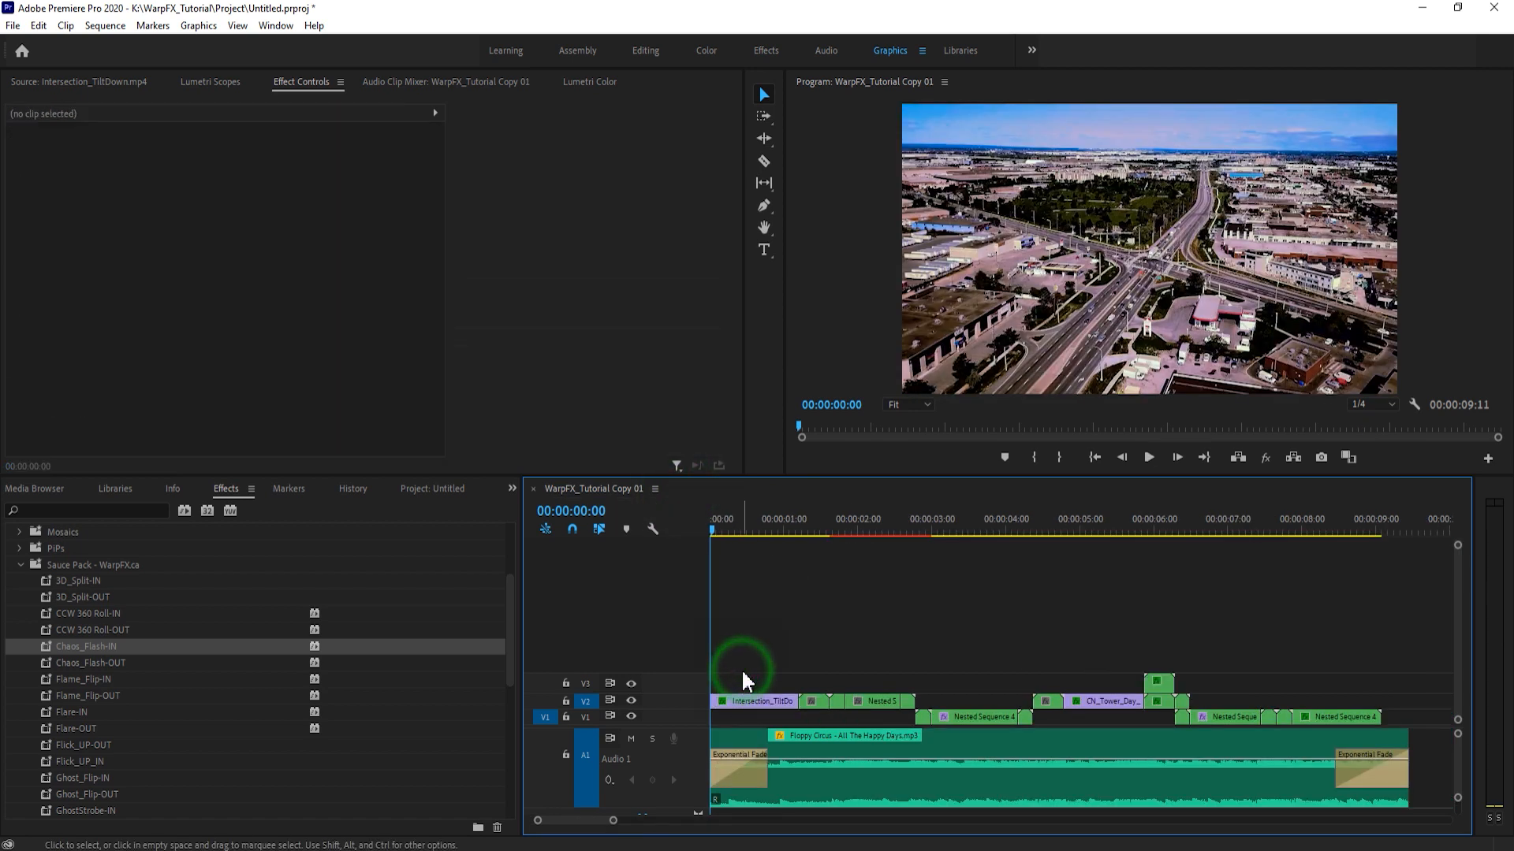
key("shift+Right")
key("shift+Right")
key("c")
left_click(741, 701)
- Nest the opening ten-frame piece of Intersection_TiltDown.mp4 under the default name
key("v")
left_click(730, 704)
key("alt+n")
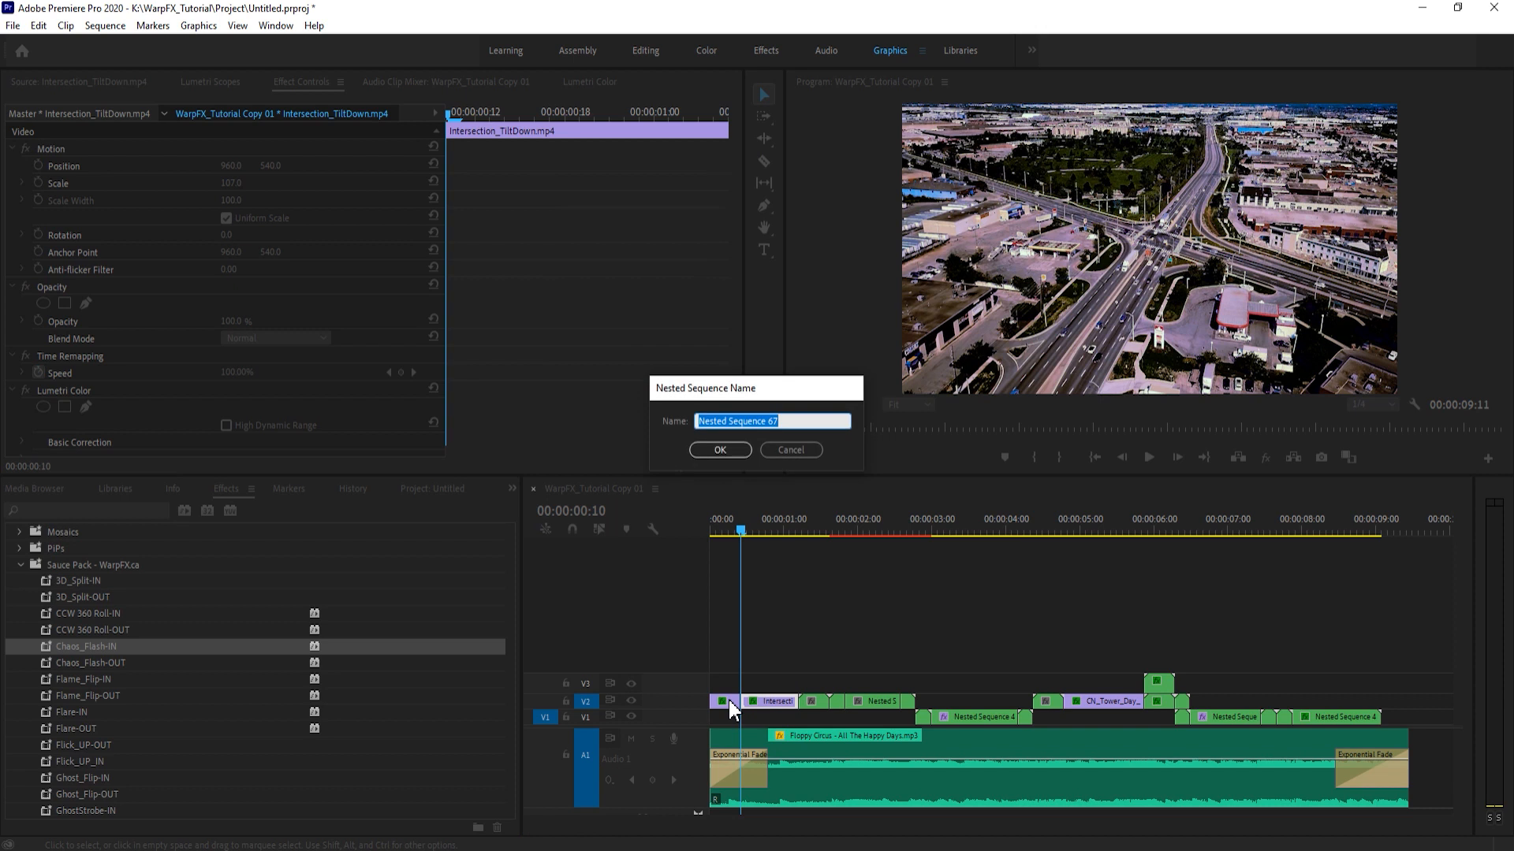
key("Return")
- Apply PixelPush(GPU)_OUT to the nest following Intersection_TiltDown.mp4 on V2 and Hard2Focus-IN to the opening nest, and save the project
scroll(173, 677, "up", 1)
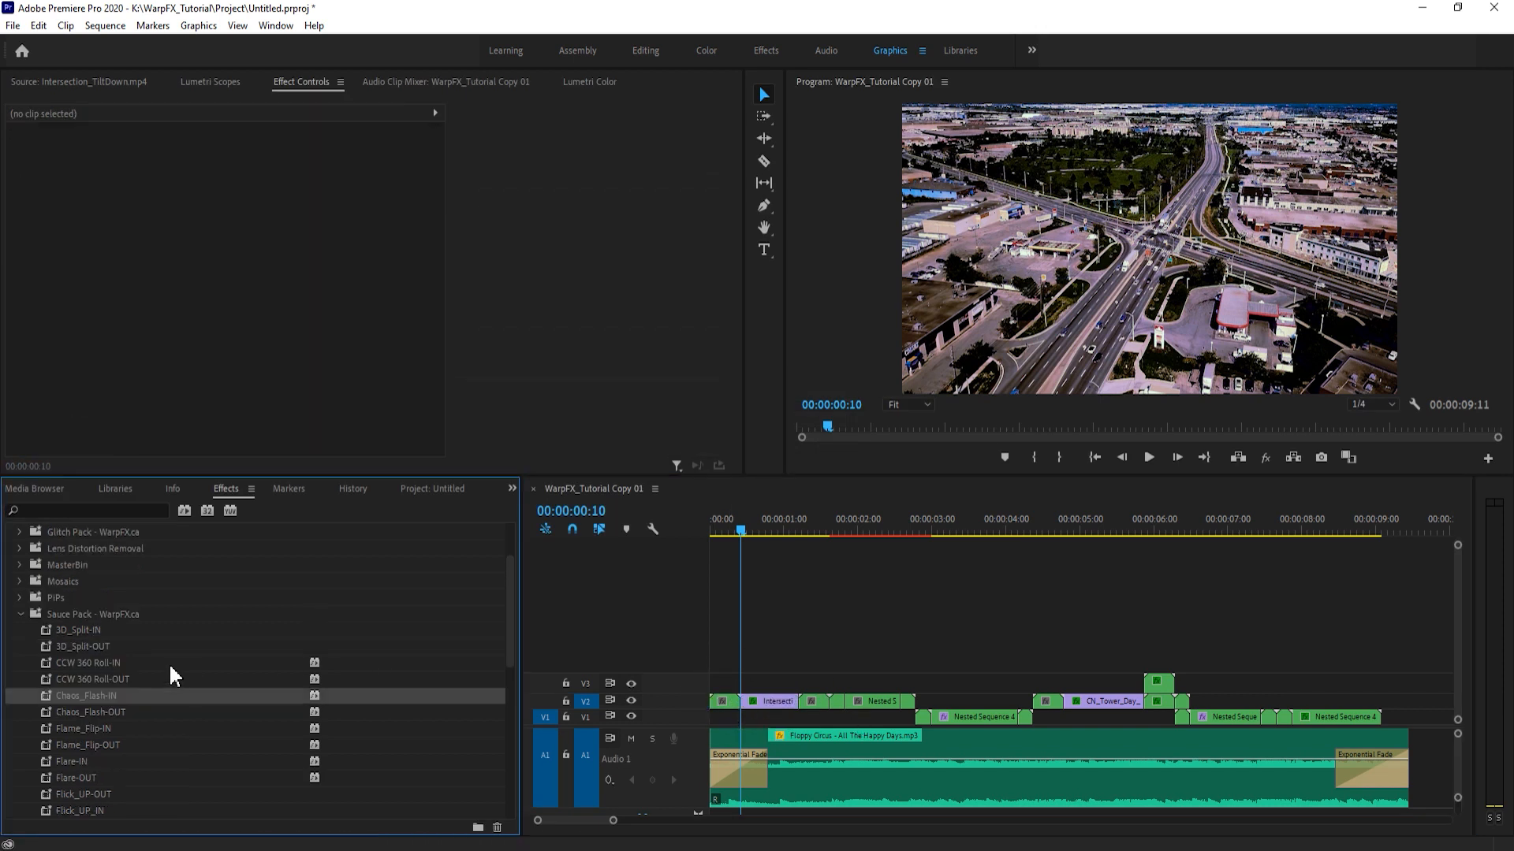
left_click(20, 617)
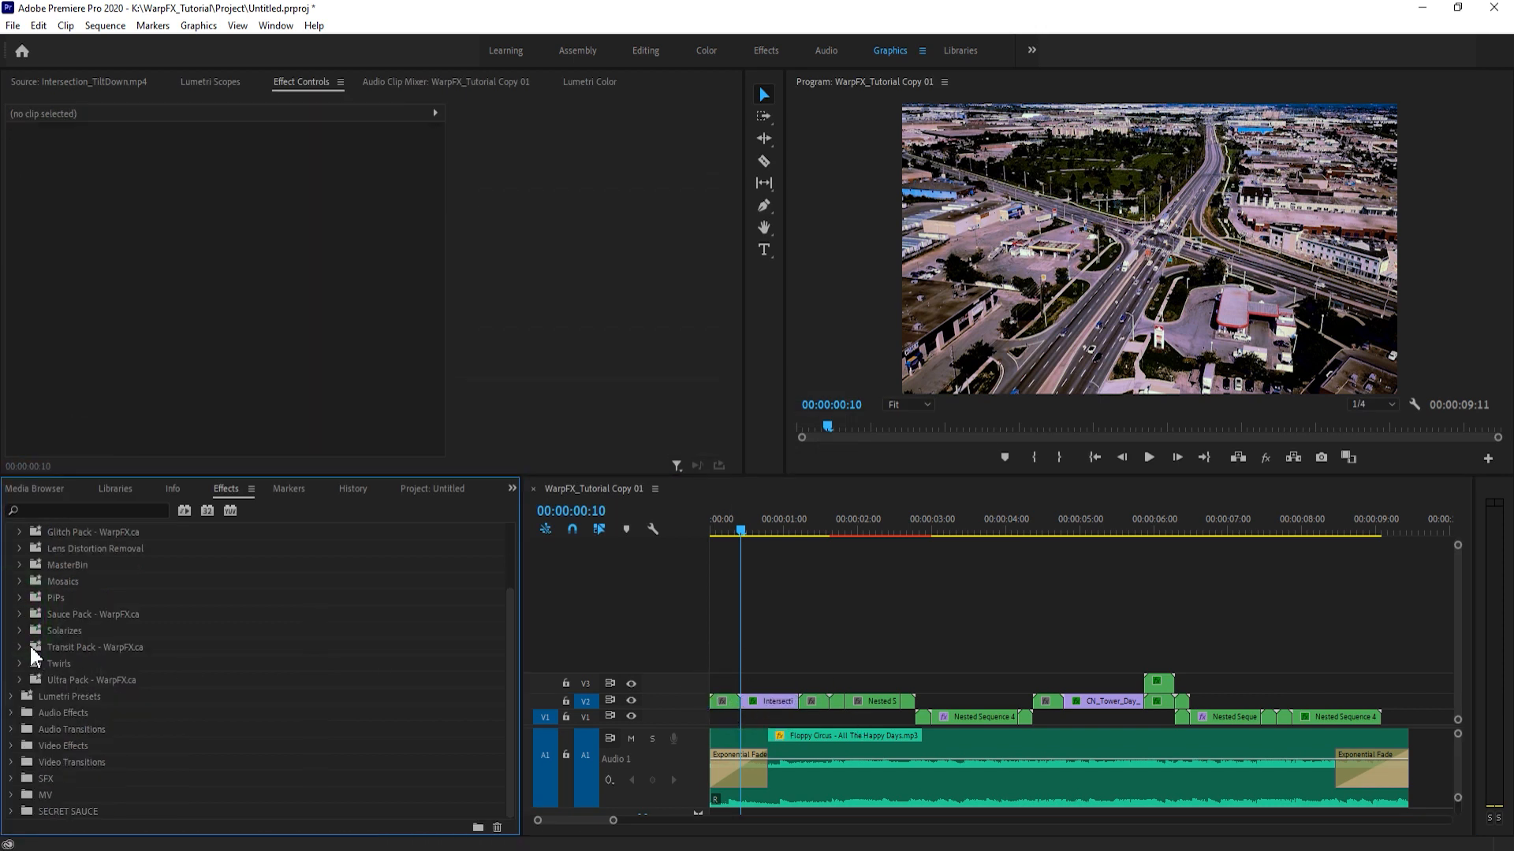
left_click(19, 647)
scroll(159, 702, "down", 3)
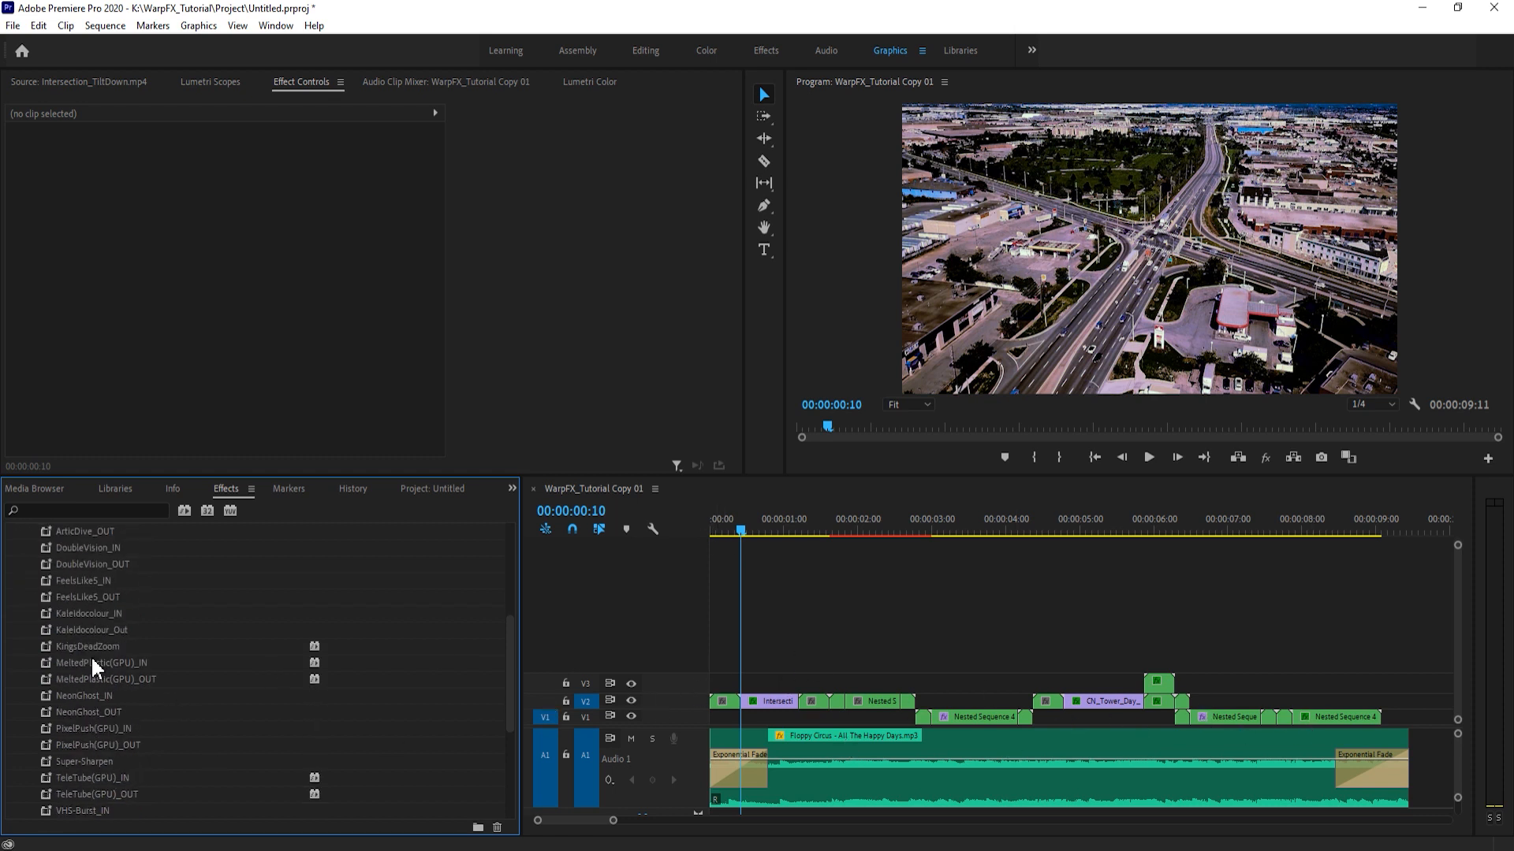
left_click_drag(94, 665, 834, 697)
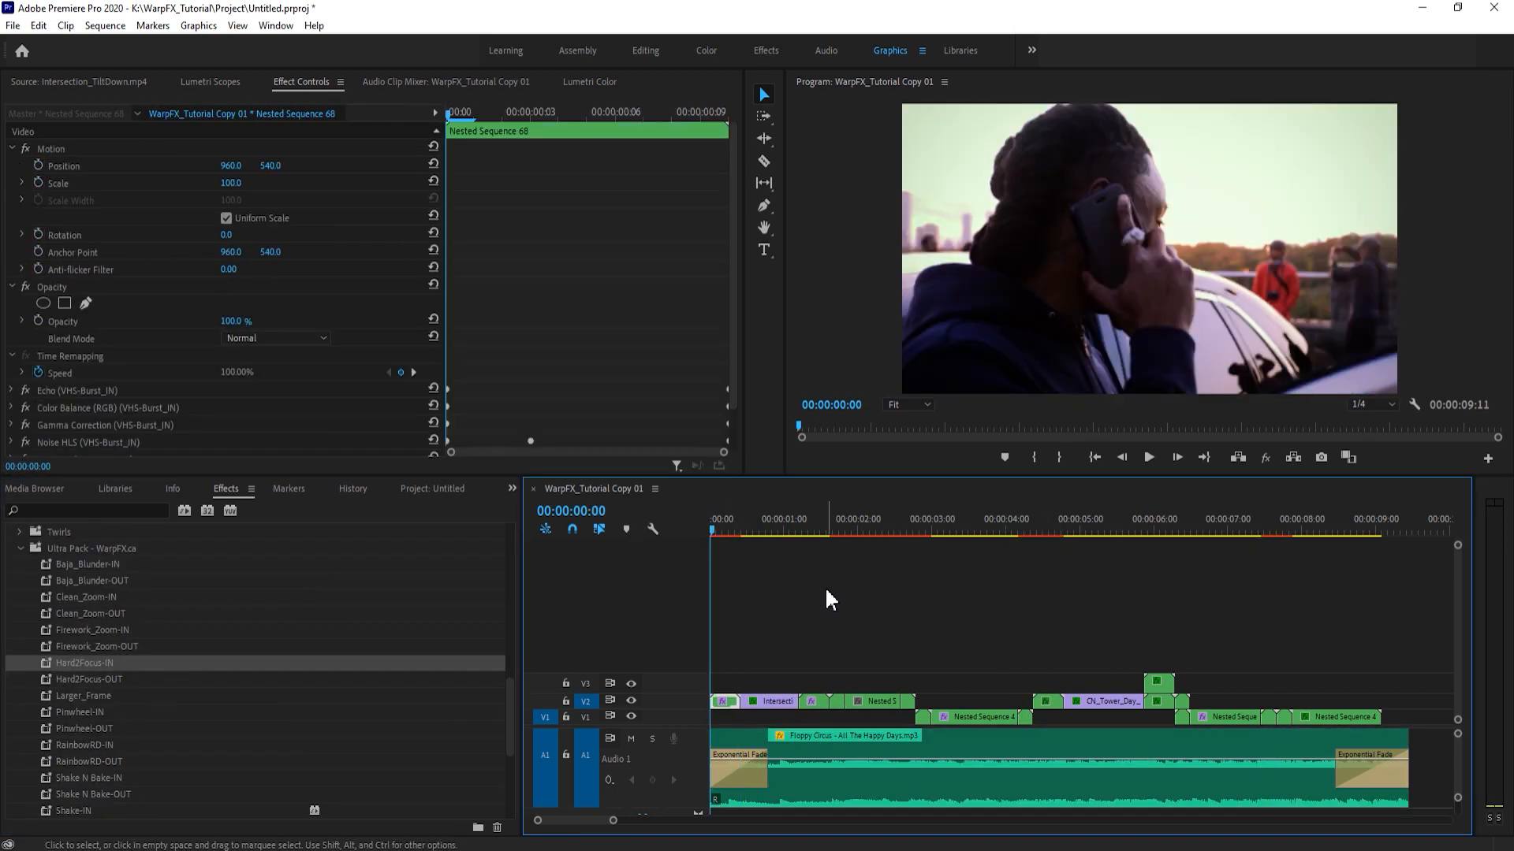
key("ctrl+s")
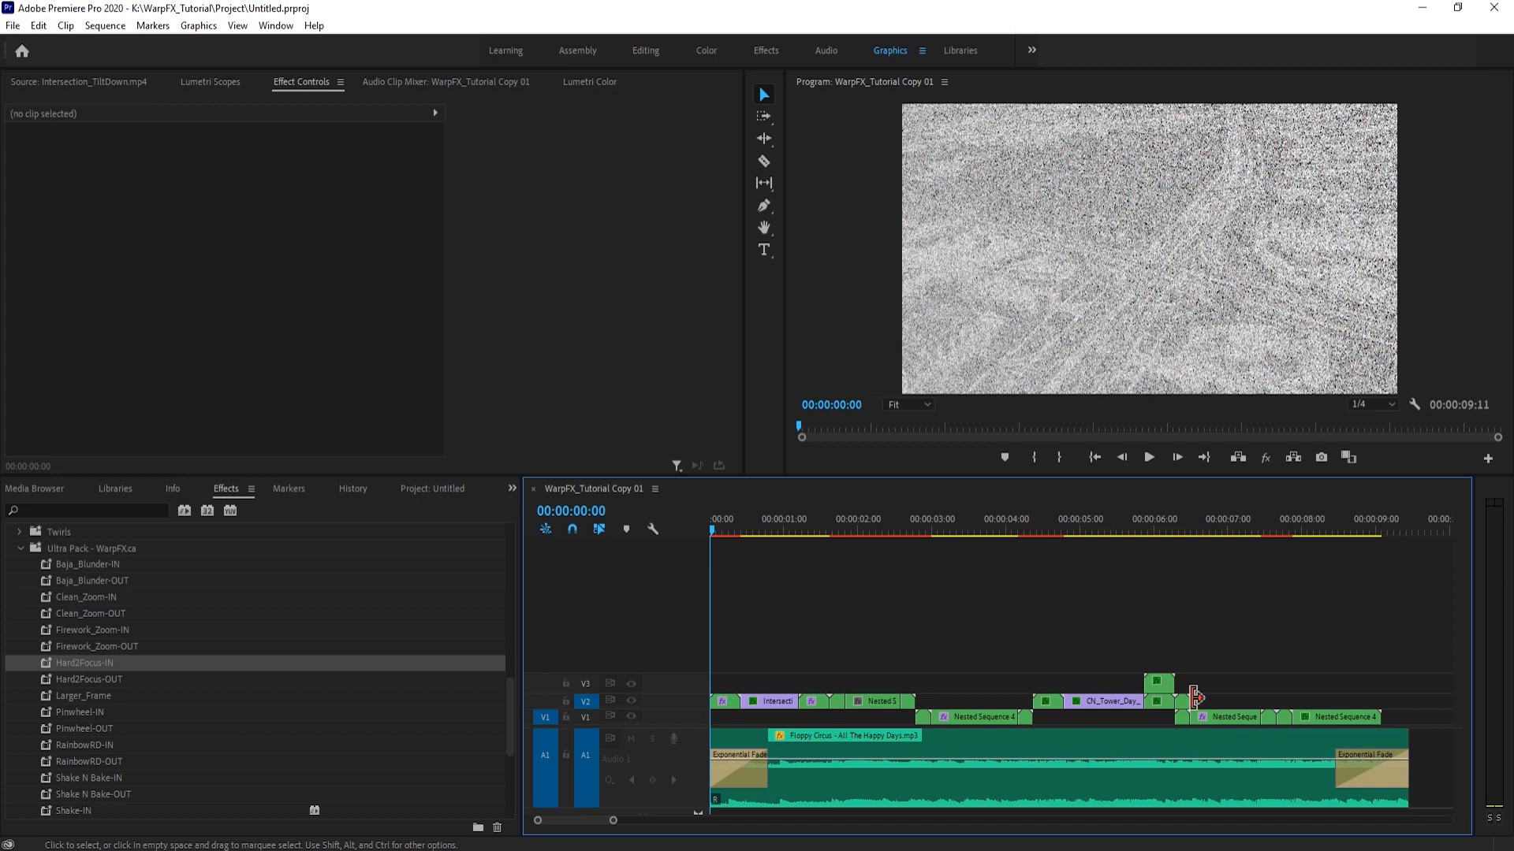
- Collapse the expanded Ultra Pack and Transit Pack preset folders
scroll(59, 627, "up", 1)
left_click(20, 582)
scroll(49, 650, "up", 6)
left_click(20, 631)
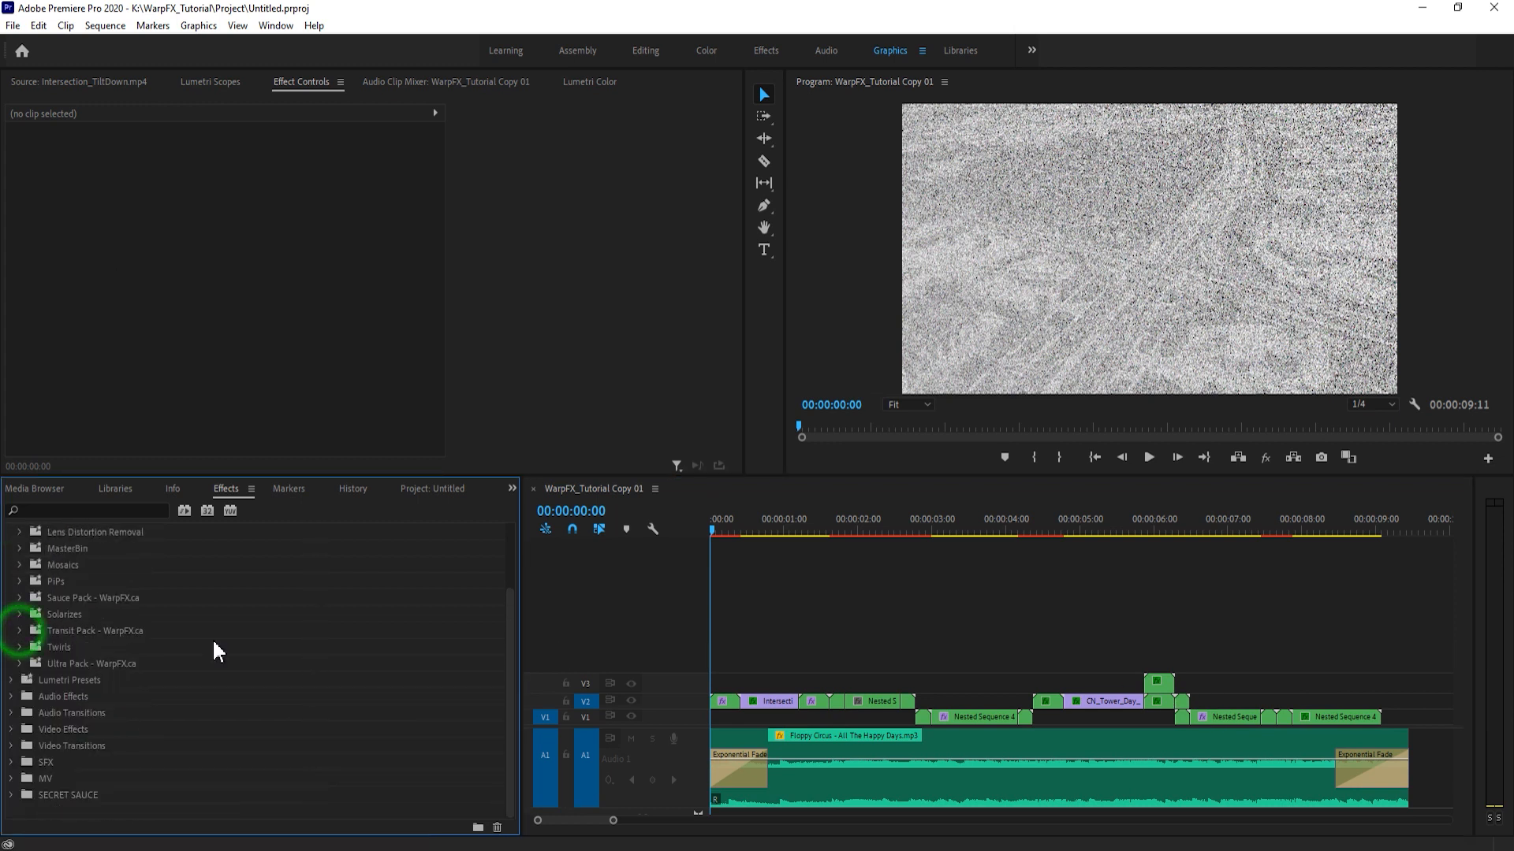
- Play back the finished sequence from the start through its end, saving the project partway
left_click(844, 605)
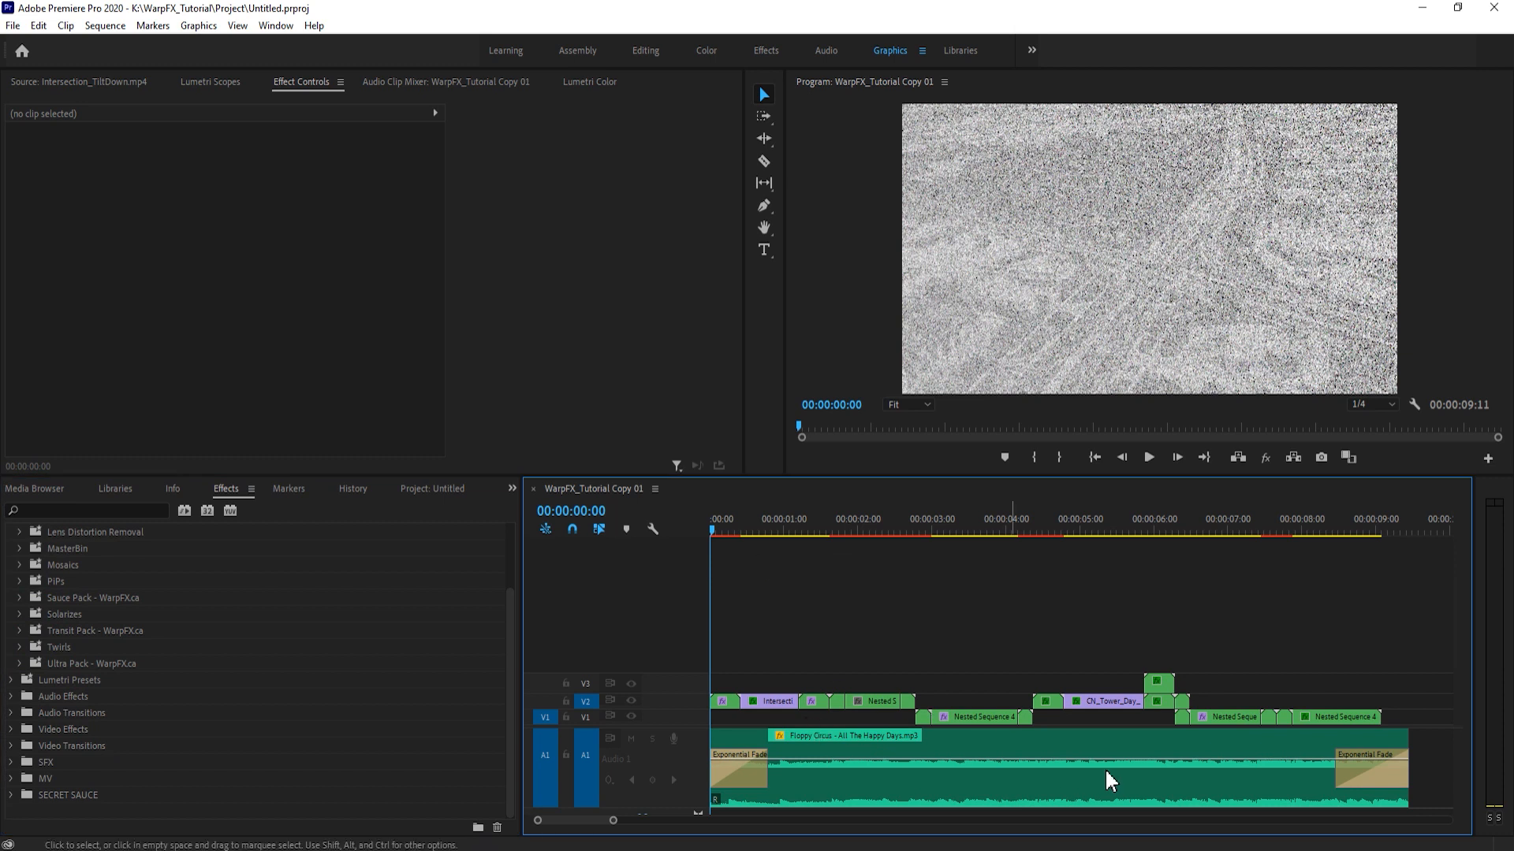
key("space")
left_click(979, 635)
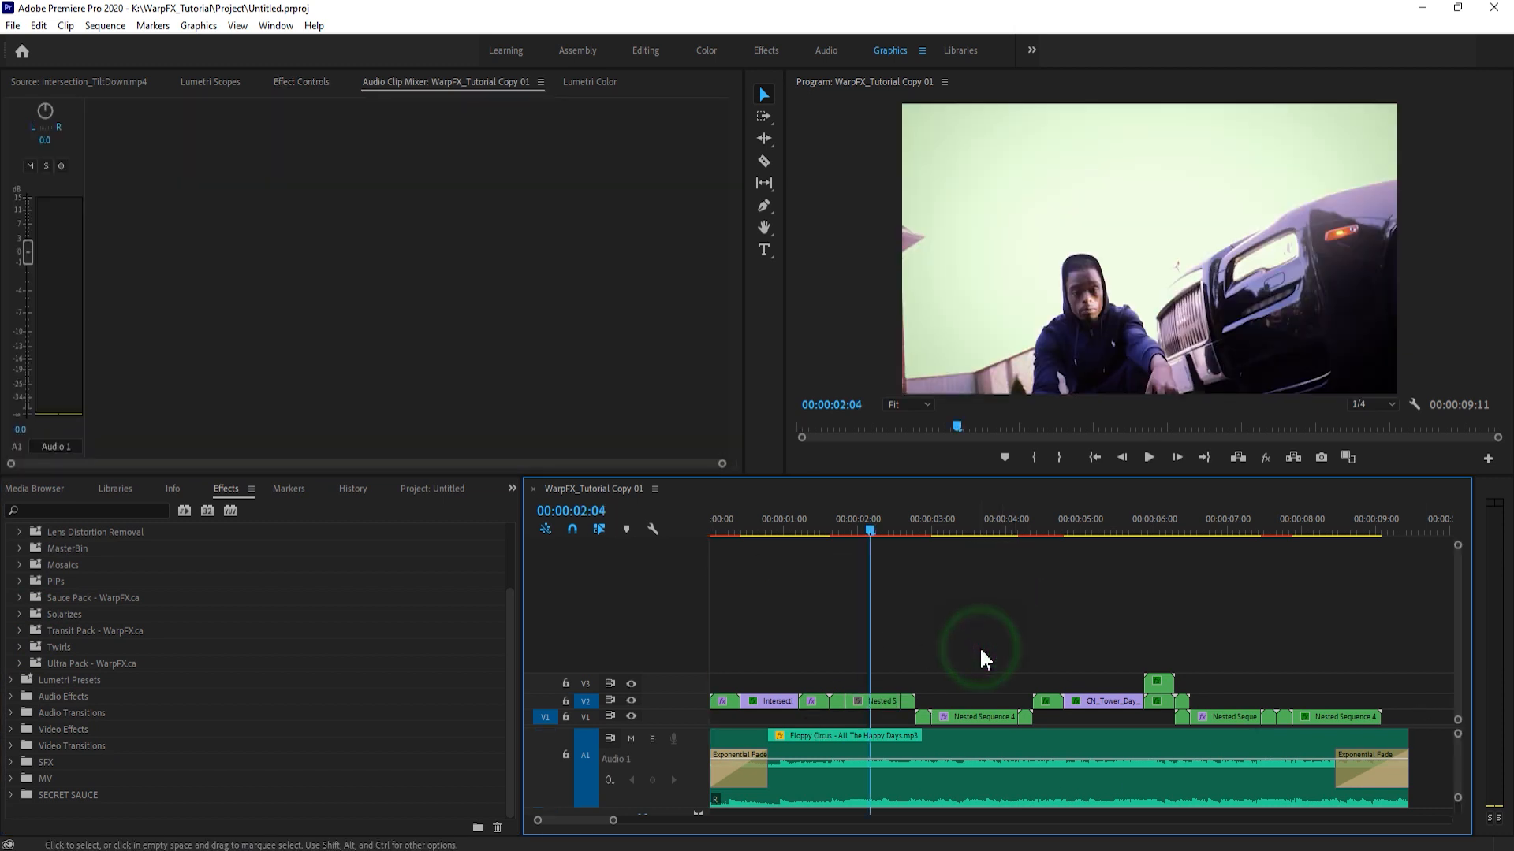
key("ctrl+s")
left_click(968, 630)
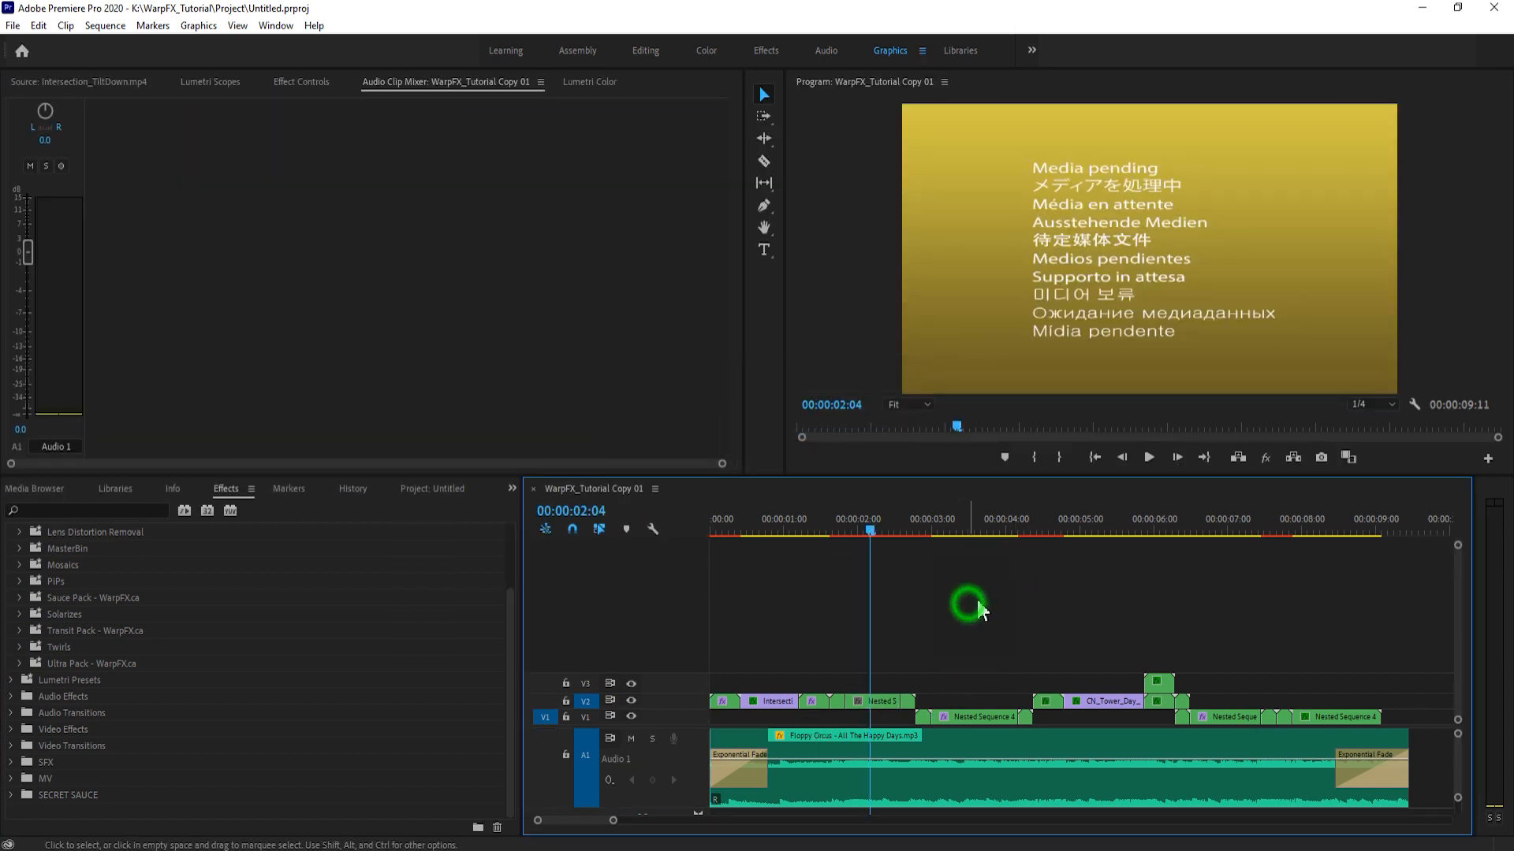
key("space")
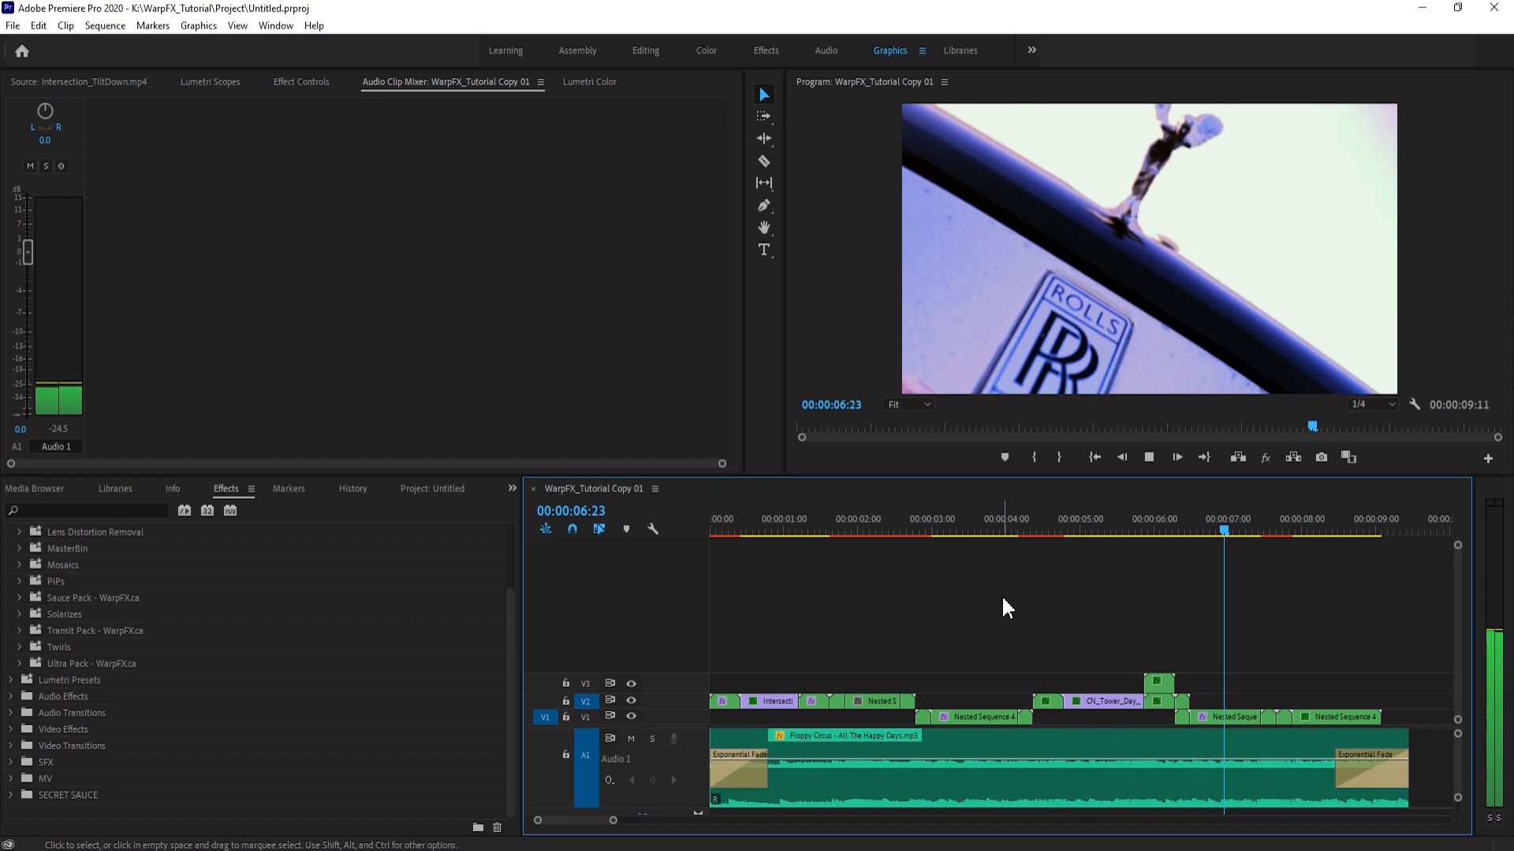
key("space")
key("space")
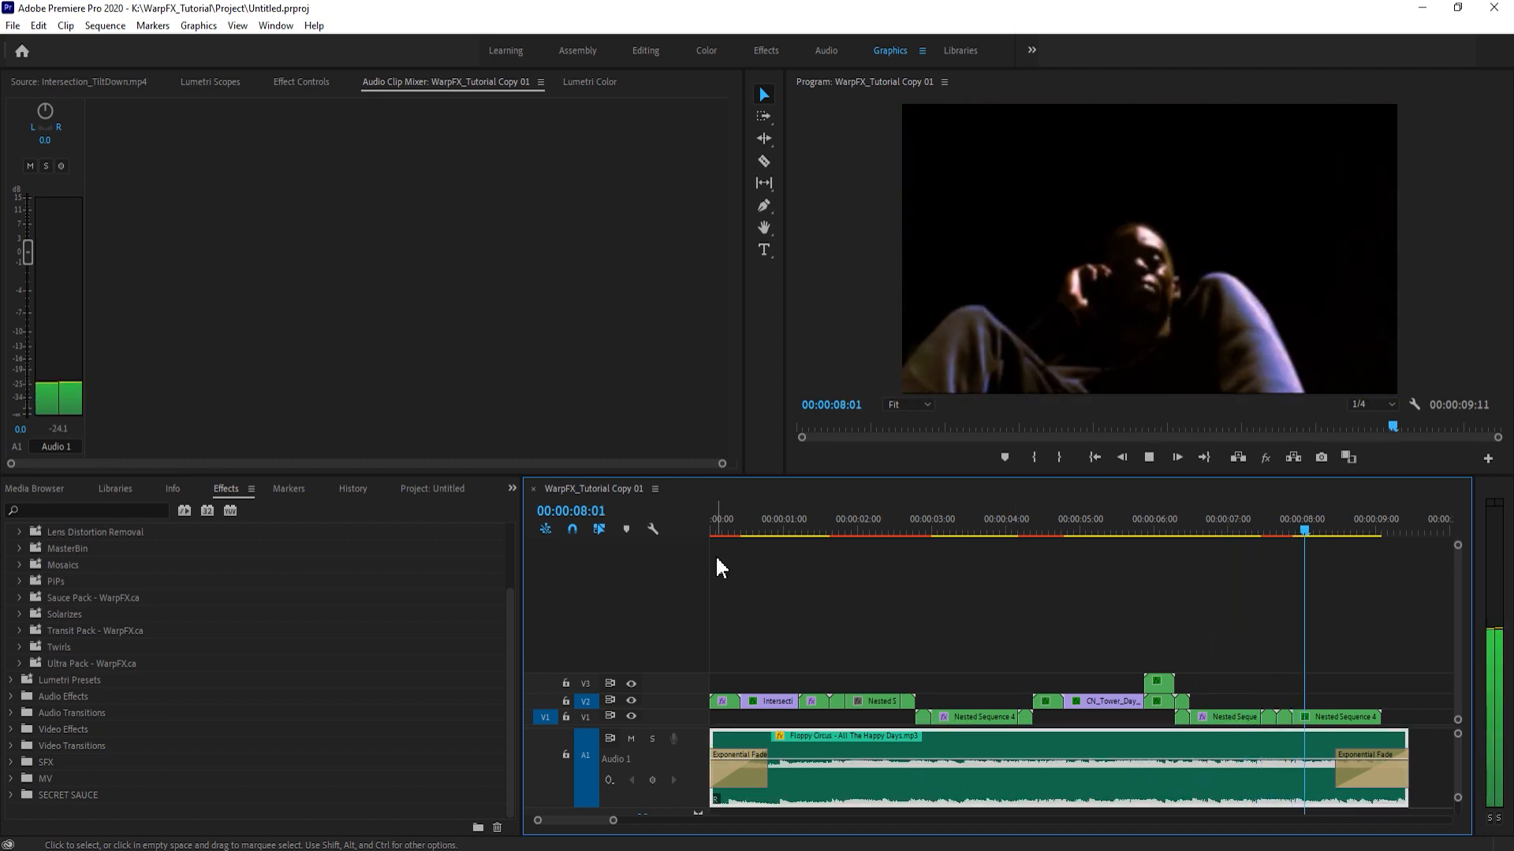
- Fit the whole edit into a wider timeline range and return the playhead to 00:00:00:10
left_click_drag(612, 820, 704, 820)
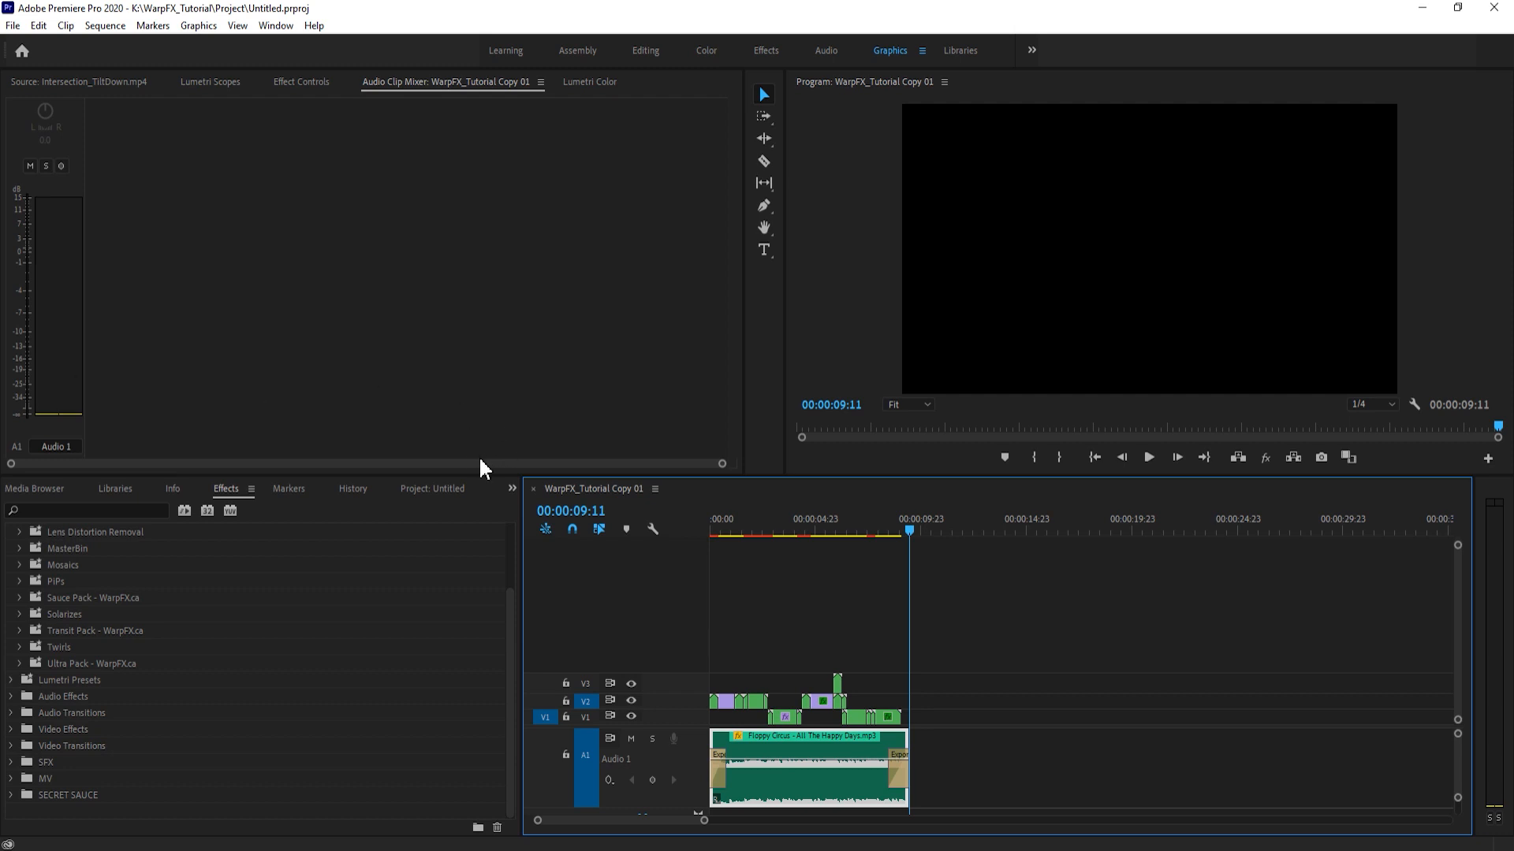
left_click(821, 575)
left_click_drag(792, 528, 726, 530)
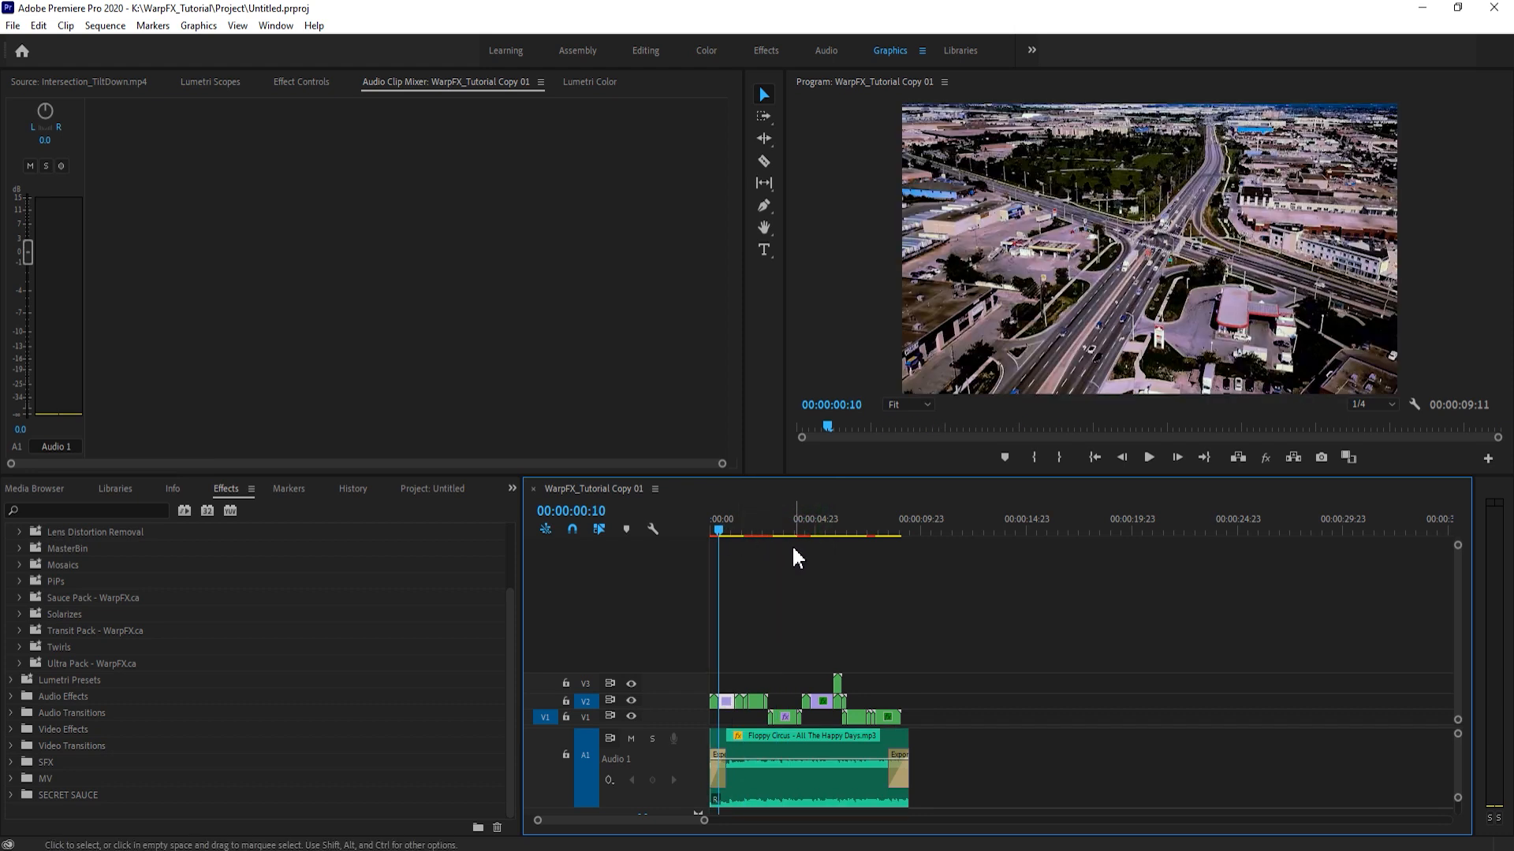